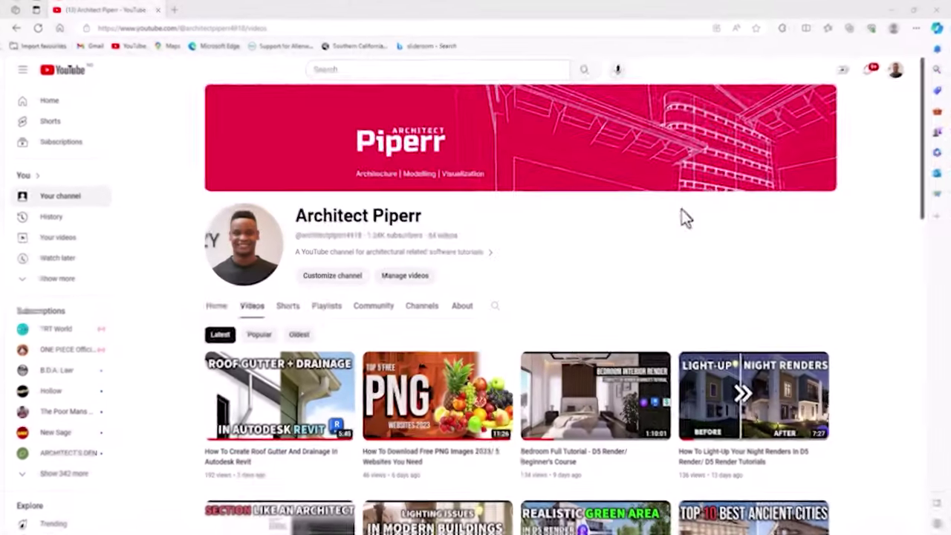
{"action": "scroll", "coordinate": [683, 216], "scroll_direction": "down", "scroll_amount": 4}
{"action": "scroll", "coordinate": [682, 213], "scroll_direction": "down", "scroll_amount": 7}
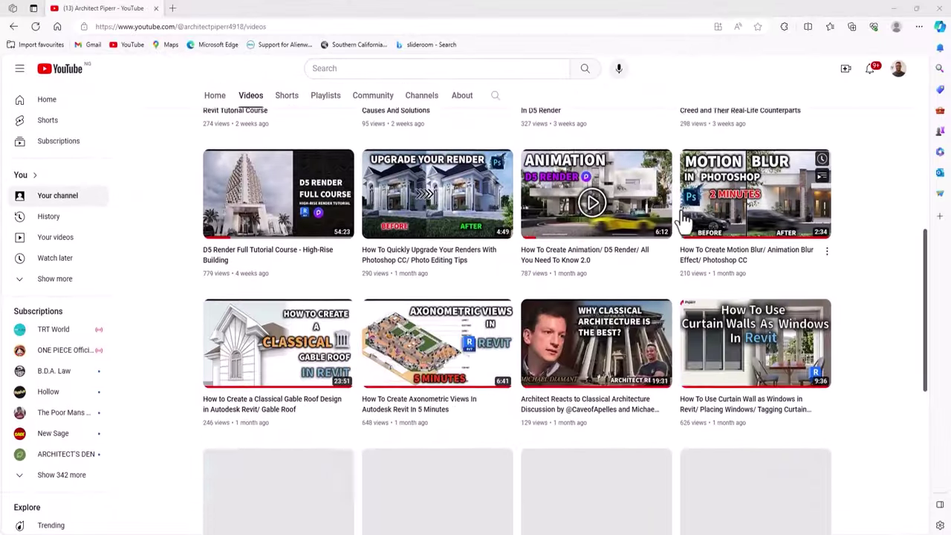
{"action": "scroll", "coordinate": [673, 220], "scroll_direction": "down", "scroll_amount": 2}
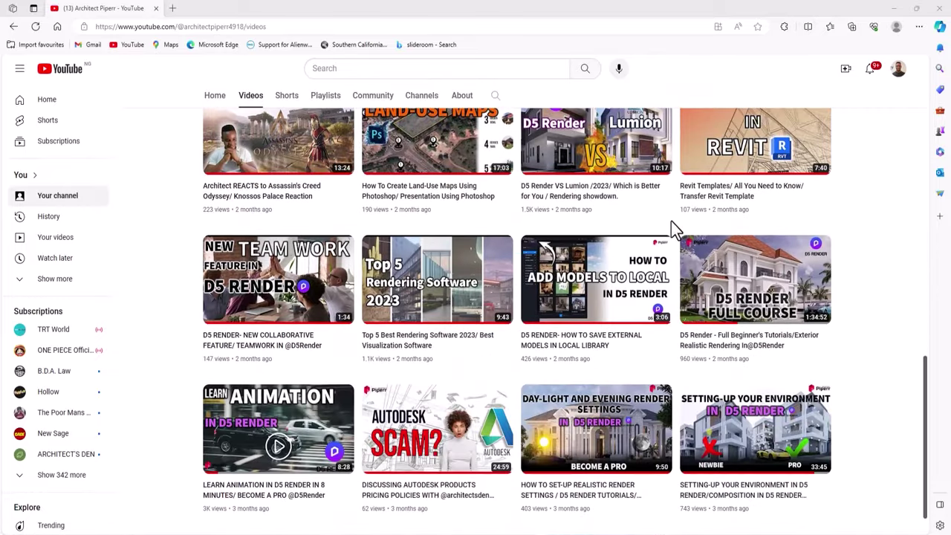
{"action": "scroll", "coordinate": [670, 221], "scroll_direction": "up", "scroll_amount": 8}
{"action": "scroll", "coordinate": [670, 231], "scroll_direction": "up", "scroll_amount": 3}
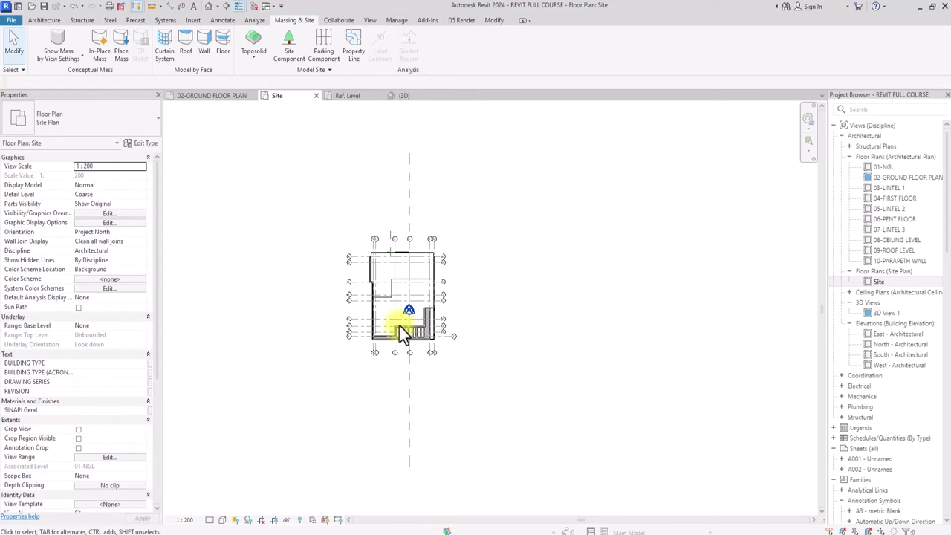
Bring the survey plan image from the 05-plotting site folder into the Site plan and place it beside the building
{"action": "scroll", "coordinate": [399, 325], "scroll_direction": "down", "scroll_amount": 1}
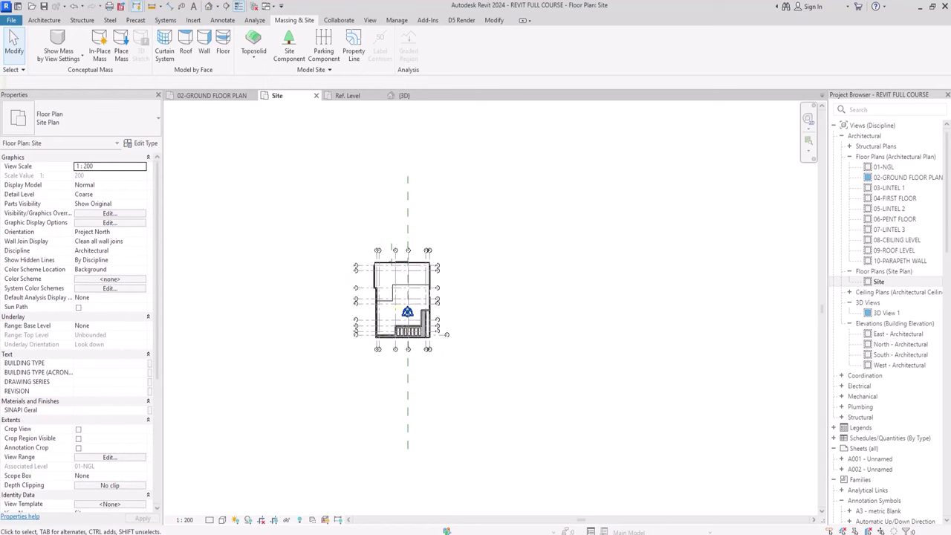
{"action": "left_click", "coordinate": [616, 532]}
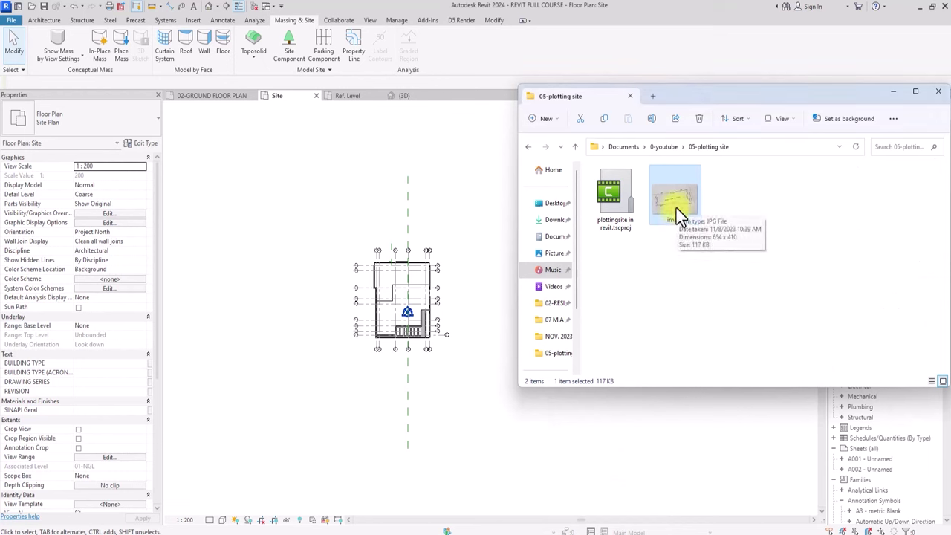
{"action": "left_click_drag", "start_coordinate": [676, 208], "coordinate": [529, 281]}
{"action": "left_click", "coordinate": [327, 282]}
{"action": "scroll", "coordinate": [520, 289], "scroll_direction": "up", "scroll_amount": 3}
{"action": "left_click", "coordinate": [538, 390]}
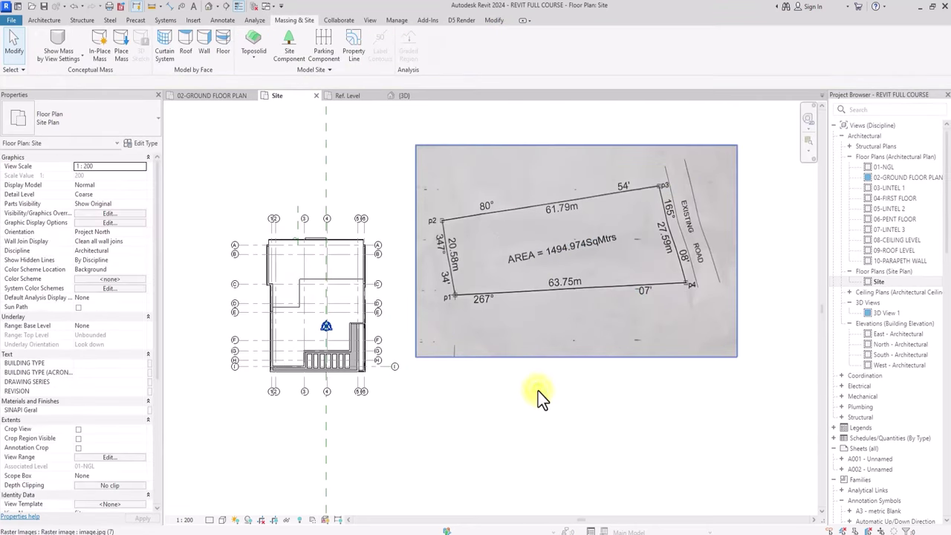
{"action": "scroll", "coordinate": [538, 390], "scroll_direction": "down", "scroll_amount": 1}
{"action": "left_click_drag", "start_coordinate": [480, 292], "coordinate": [505, 278]}
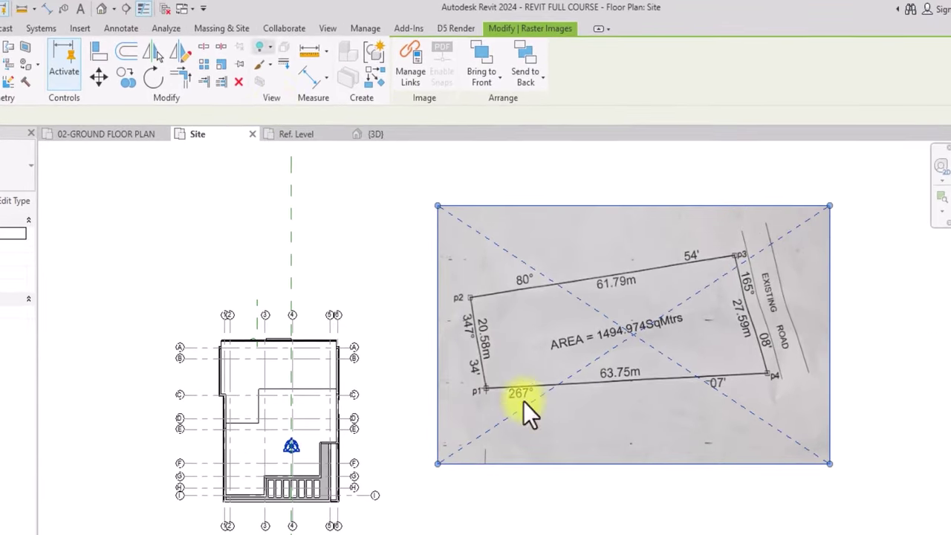
Set the property line data to a Degrees angle display with degrees minutes seconds units
{"action": "left_click", "coordinate": [217, 32]}
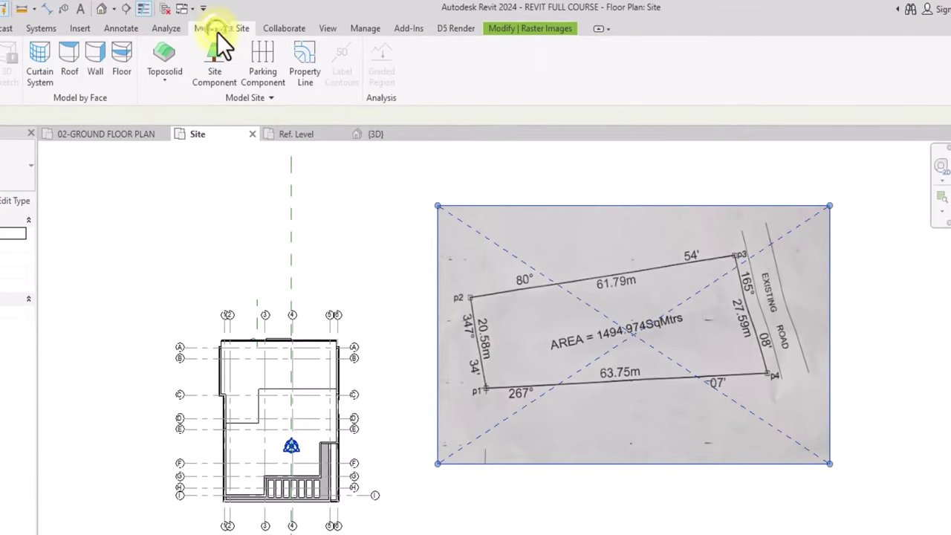
{"action": "left_click", "coordinate": [268, 98]}
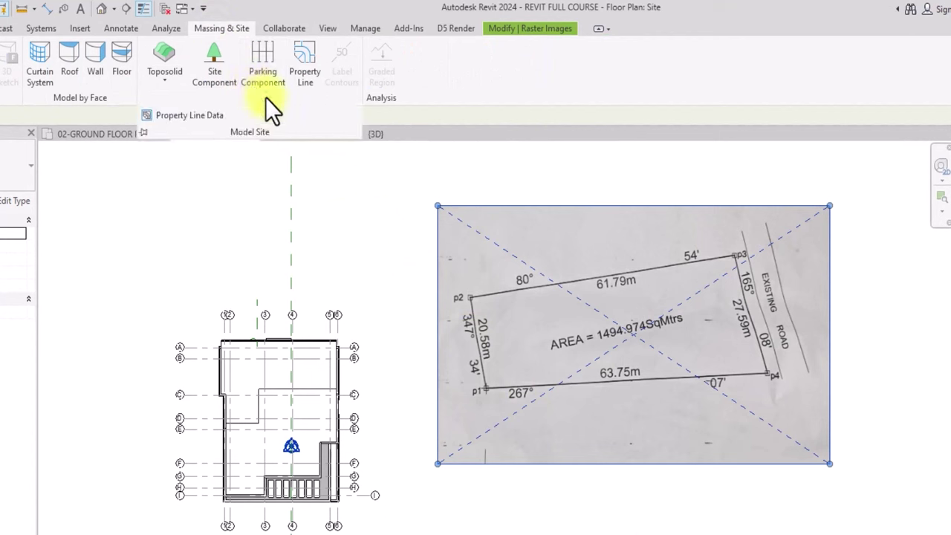
{"action": "left_click", "coordinate": [193, 117]}
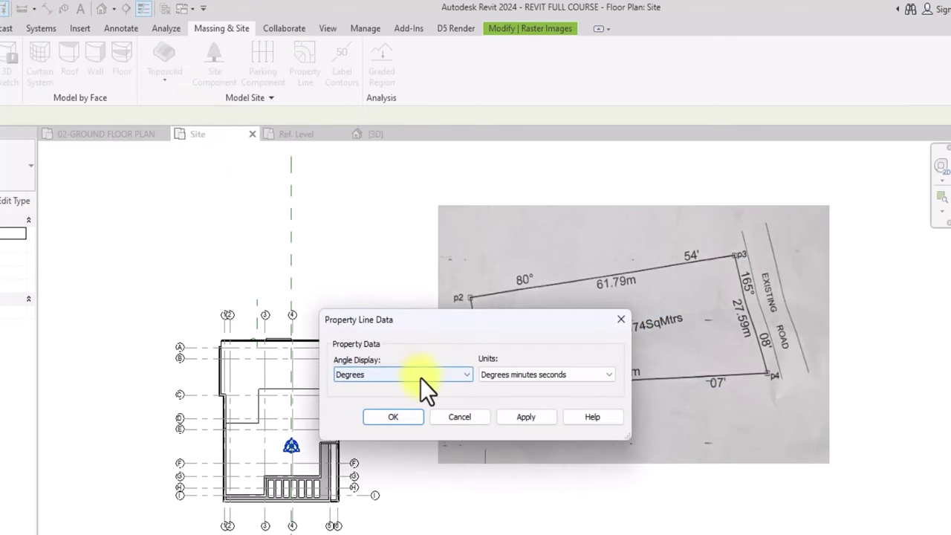
{"action": "left_click", "coordinate": [367, 375]}
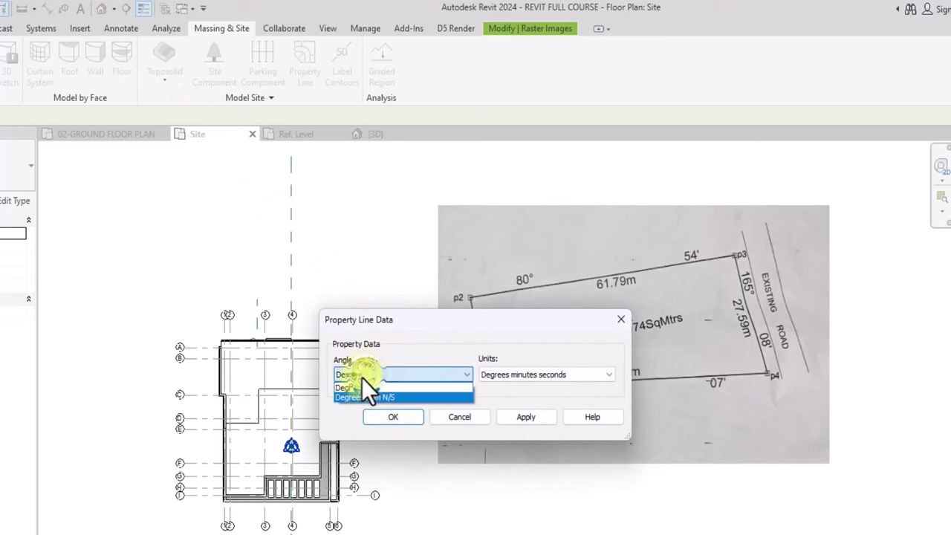
{"action": "left_click", "coordinate": [351, 383]}
{"action": "left_click", "coordinate": [386, 379]}
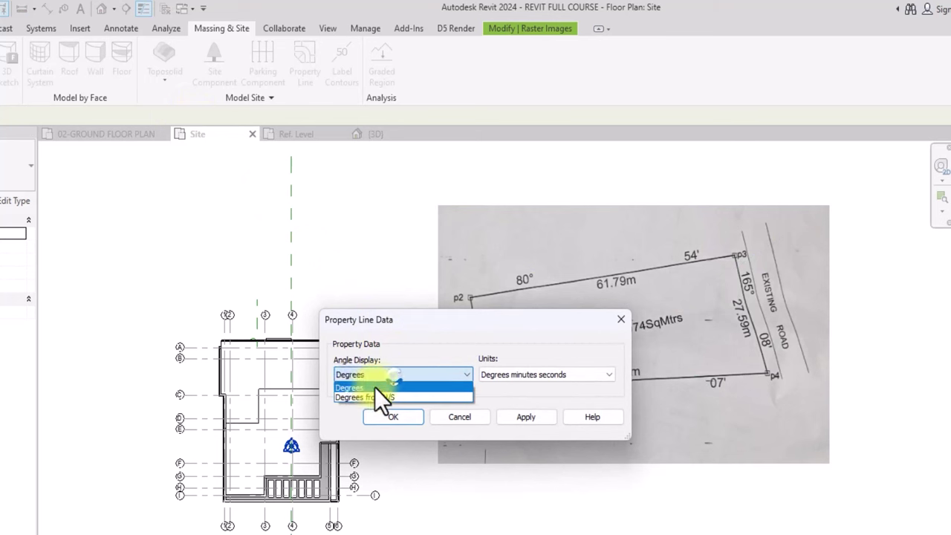
{"action": "left_click", "coordinate": [374, 387]}
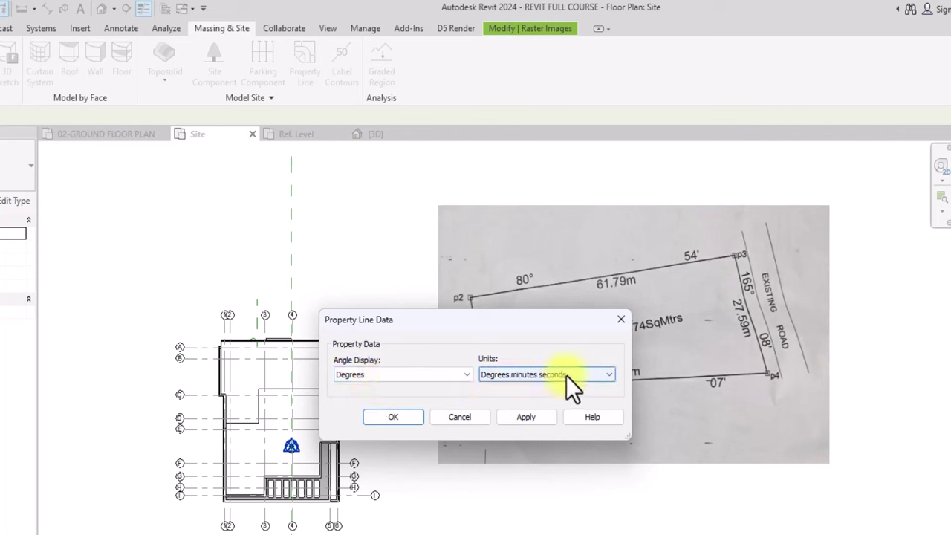
{"action": "left_click", "coordinate": [385, 417]}
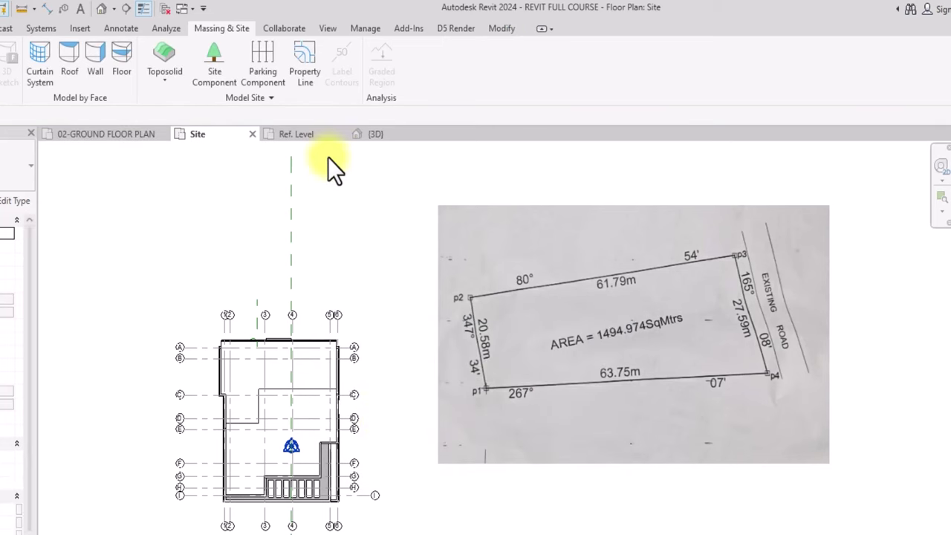
Start a property line by distances and bearings, with its first line 20580 long at a bearing of 347° 34' 00"
{"action": "left_click", "coordinate": [305, 53]}
{"action": "left_click_drag", "start_coordinate": [441, 276], "coordinate": [220, 269]}
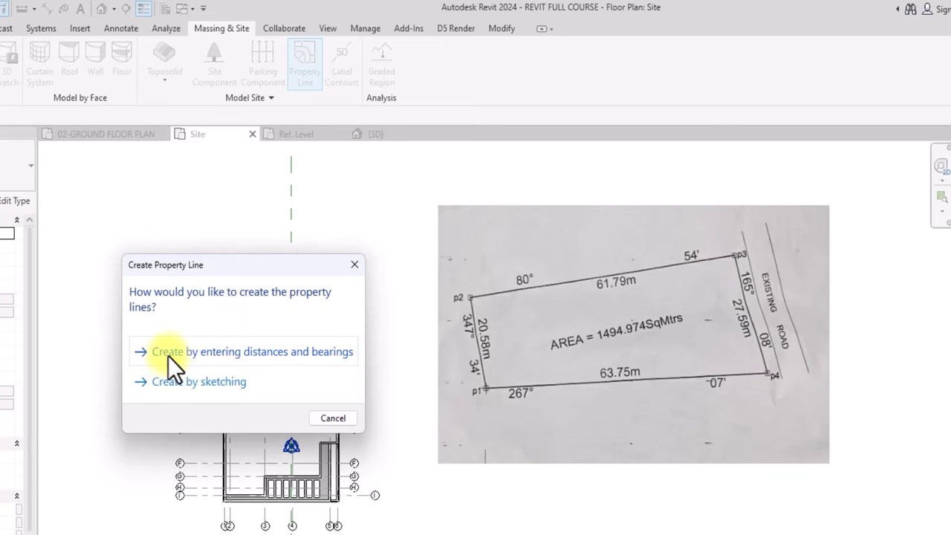
{"action": "left_click", "coordinate": [192, 354]}
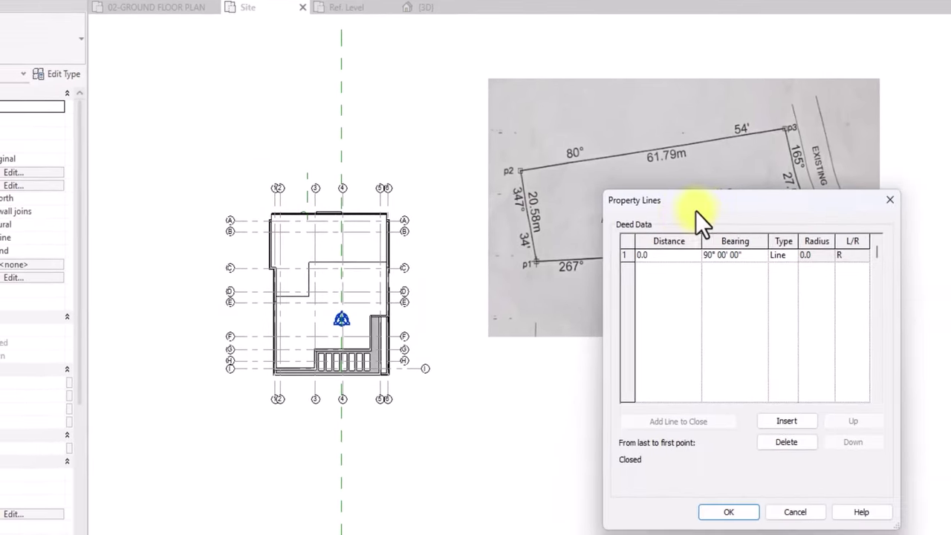
{"action": "left_click_drag", "start_coordinate": [696, 211], "coordinate": [251, 176]}
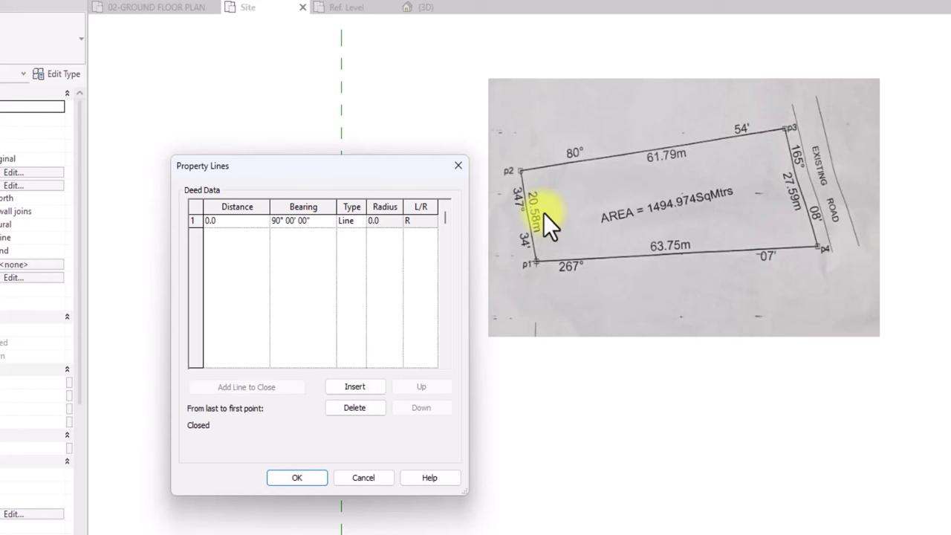
{"action": "left_click", "coordinate": [245, 224]}
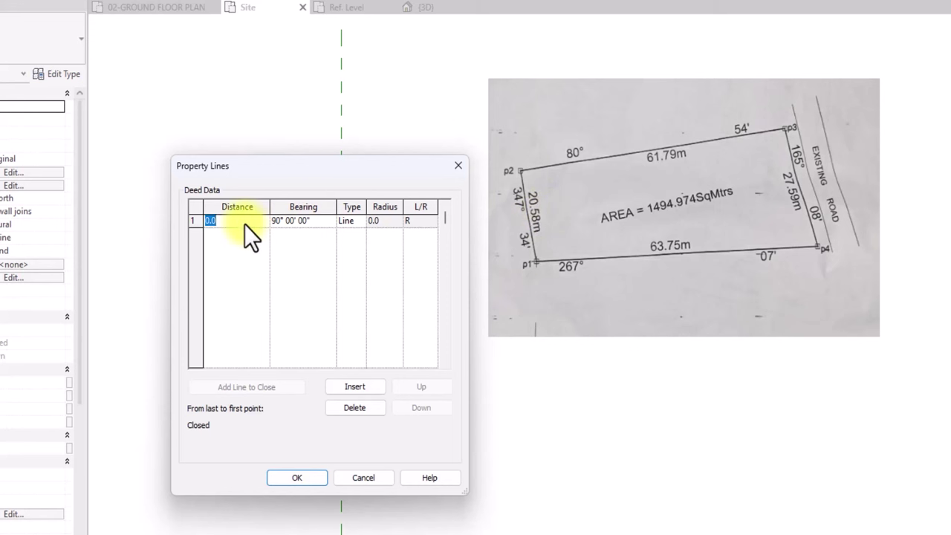
{"action": "type", "text": "20580"}
{"action": "left_click", "coordinate": [275, 220]}
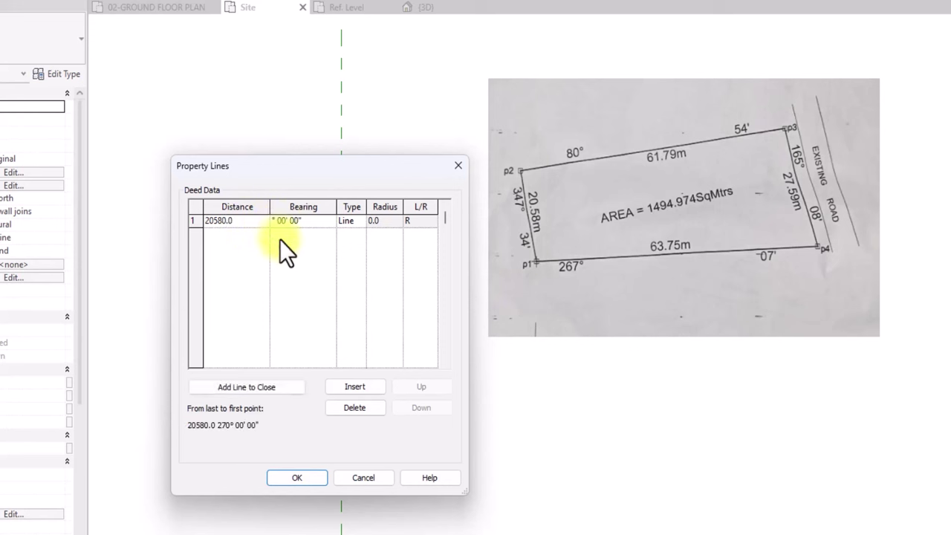
{"action": "left_click", "coordinate": [300, 221]}
{"action": "type", "text": "347° 34"}
Add a second property line segment with a distance of 61790 and a bearing of 80° 54' 00"
{"action": "left_click", "coordinate": [363, 387]}
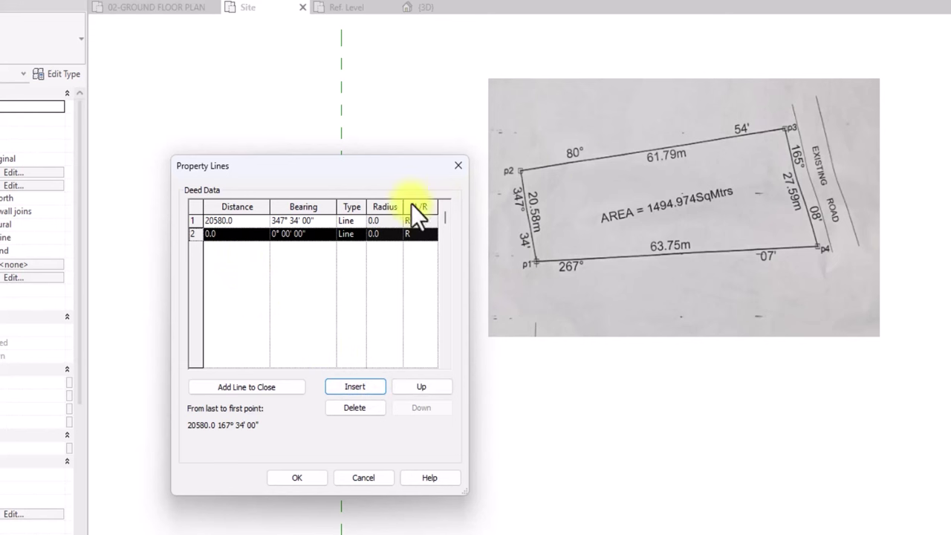
{"action": "left_click", "coordinate": [226, 235]}
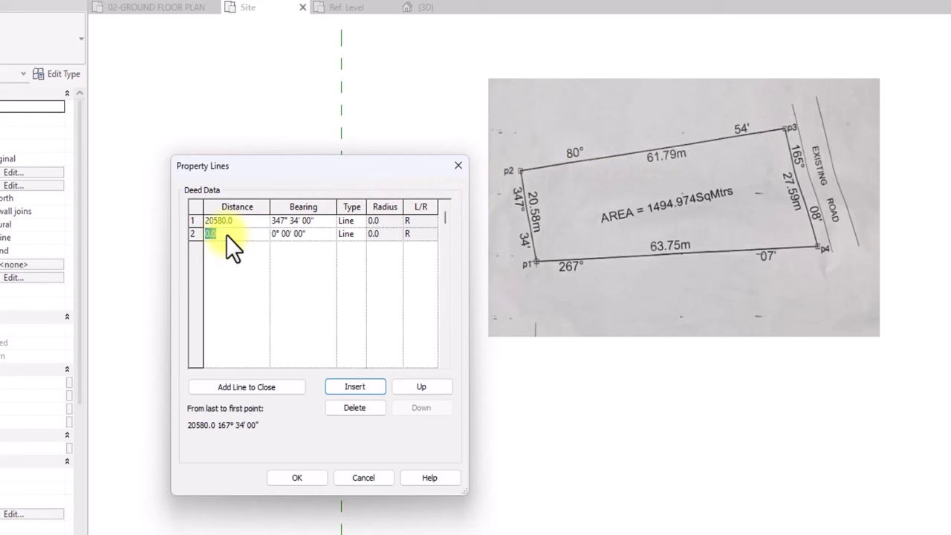
{"action": "type", "text": "61790"}
{"action": "left_click", "coordinate": [272, 233]}
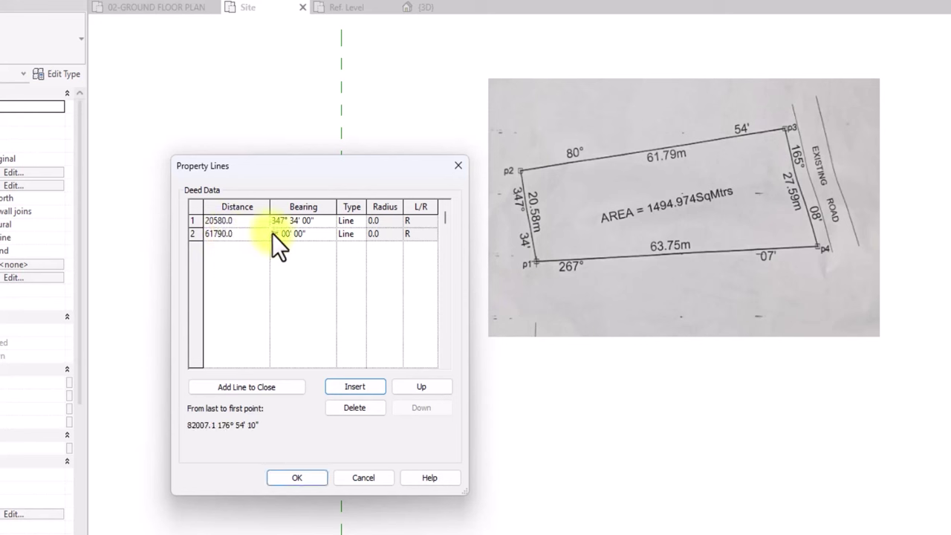
{"action": "left_click", "coordinate": [273, 234]}
{"action": "type", "text": "80° 54"}
Add a third property line segment with a distance of 27590 and a bearing of 165° 08' 00"
{"action": "left_click", "coordinate": [343, 387]}
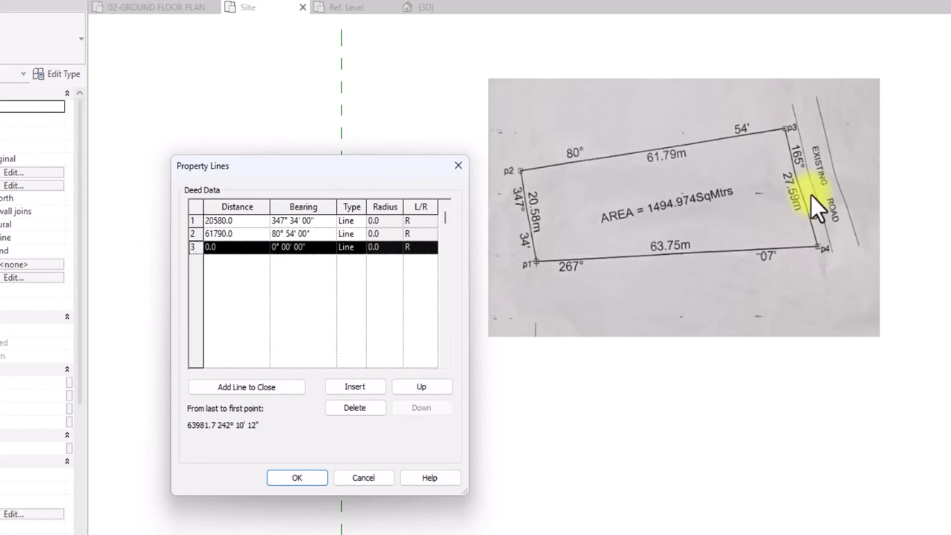
{"action": "left_click", "coordinate": [256, 246]}
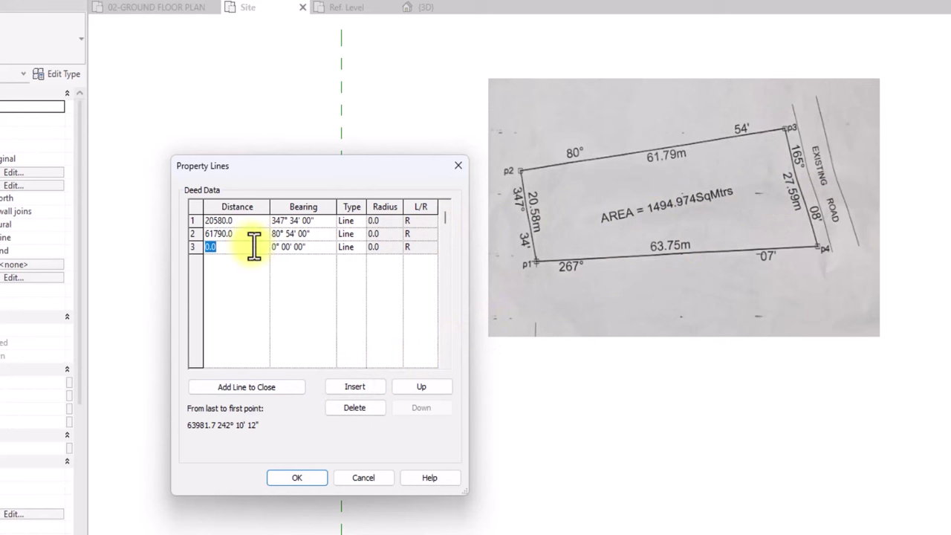
{"action": "key", "text": "BackSpace"}
{"action": "type", "text": "27590"}
{"action": "left_click", "coordinate": [277, 249]}
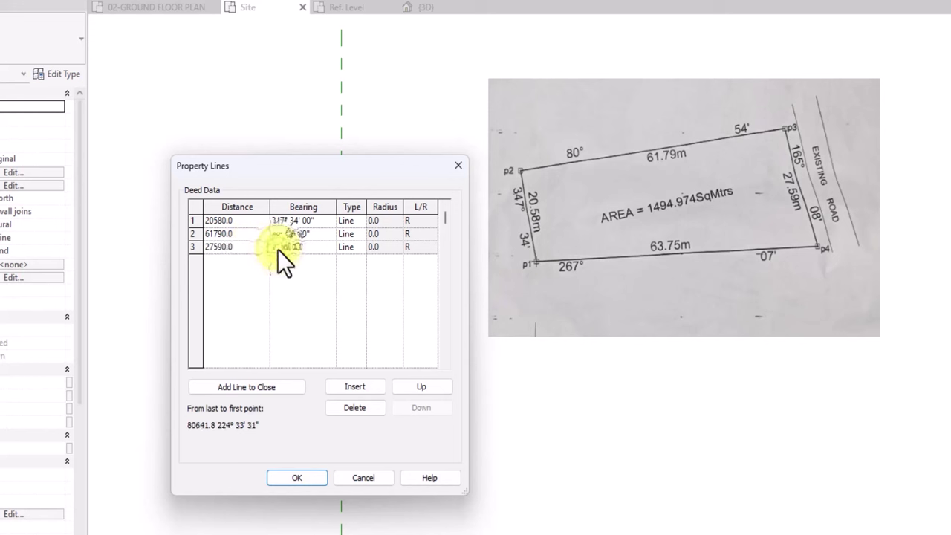
{"action": "left_click", "coordinate": [278, 249]}
{"action": "type", "text": "165"}
{"action": "left_click", "coordinate": [297, 247]}
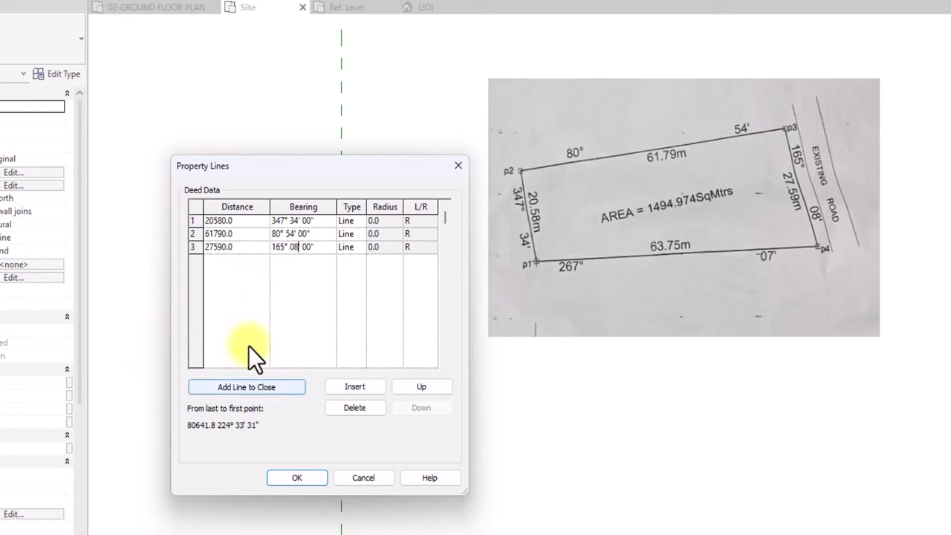
Add the closing line to the boundary and place the finished property line around the building in the site plan
{"action": "left_click", "coordinate": [242, 387]}
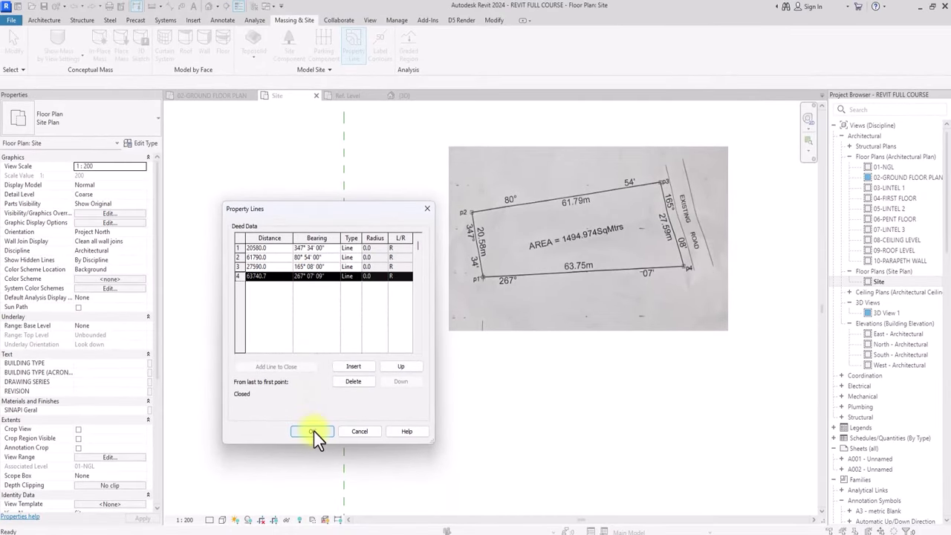
{"action": "left_click", "coordinate": [314, 431]}
{"action": "scroll", "coordinate": [312, 431], "scroll_direction": "down", "scroll_amount": 4}
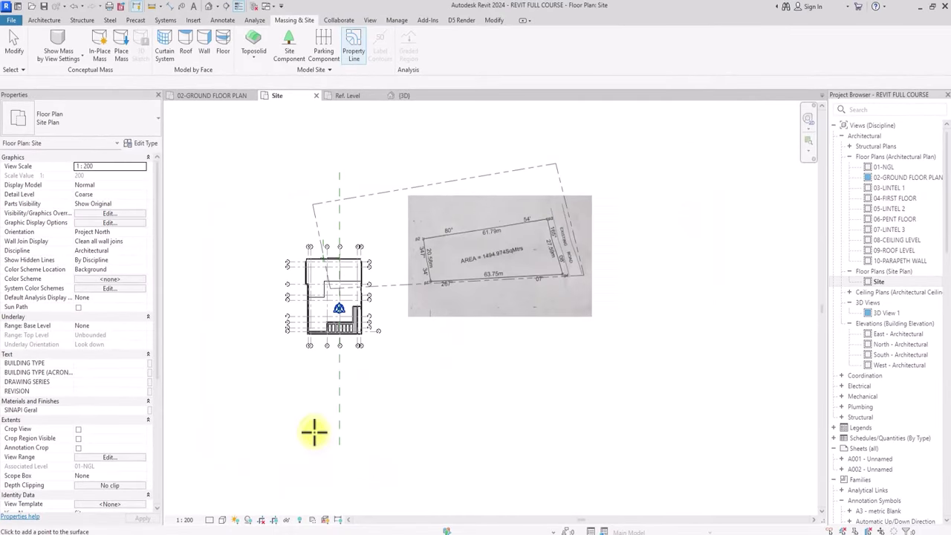
{"action": "left_click", "coordinate": [257, 335]}
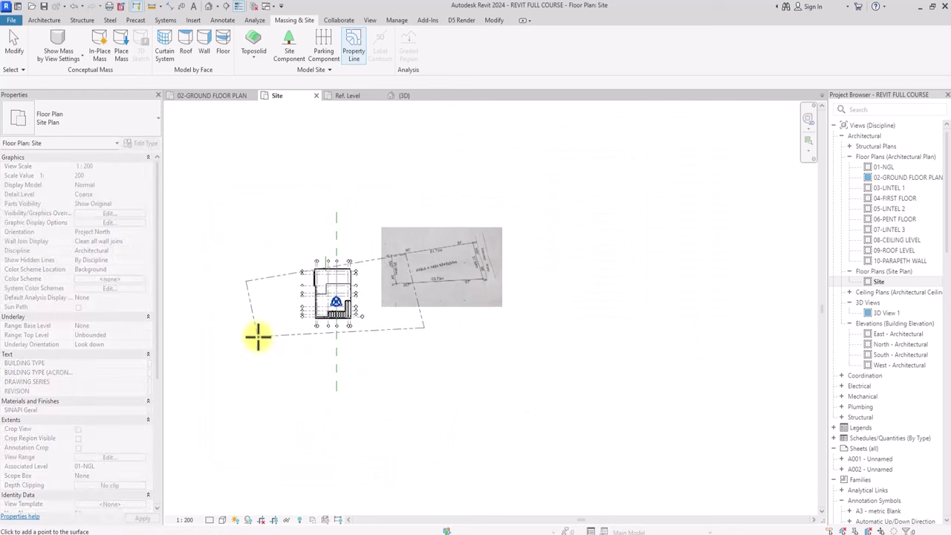
{"action": "left_click", "coordinate": [401, 368]}
Move the survey image away from the property line so that the two do not overlap
{"action": "scroll", "coordinate": [401, 368], "scroll_direction": "down", "scroll_amount": 2}
{"action": "scroll", "coordinate": [416, 297], "scroll_direction": "up", "scroll_amount": 3}
{"action": "left_click", "coordinate": [444, 243]}
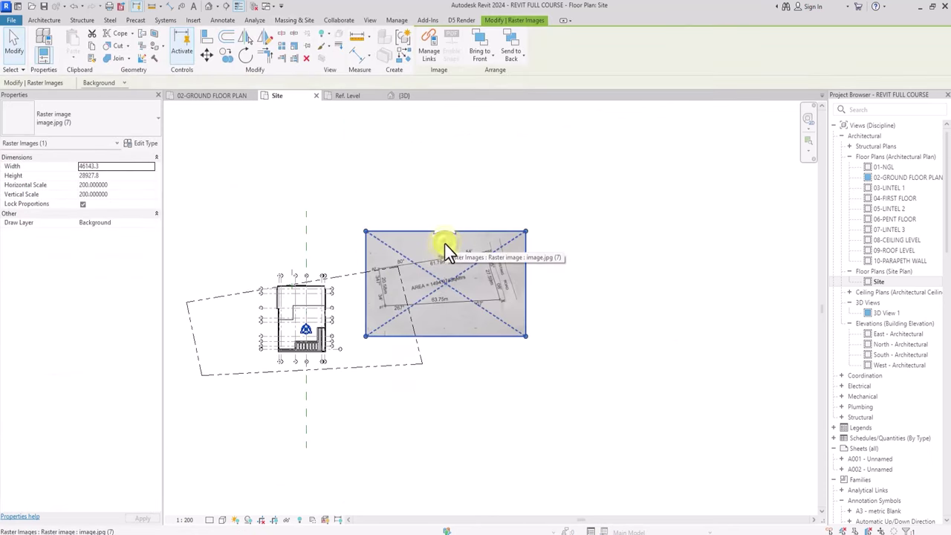
{"action": "left_click_drag", "start_coordinate": [431, 257], "coordinate": [496, 218]}
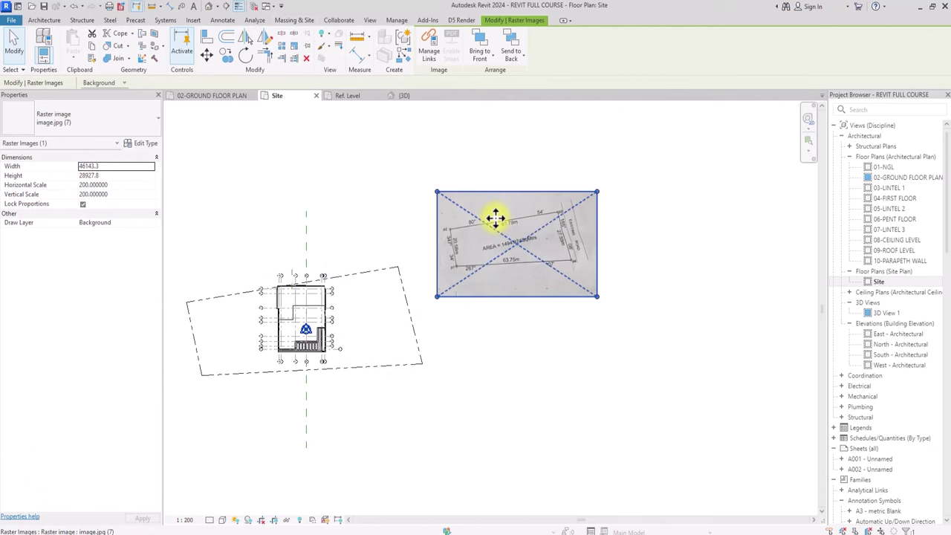
Draw a vertical thin detail line beside the survey image as the shaft of a north arrow
{"action": "middle_click_drag", "start_coordinate": [496, 217], "coordinate": [769, 229]}
{"action": "middle_click_drag", "start_coordinate": [495, 219], "coordinate": [244, 247]}
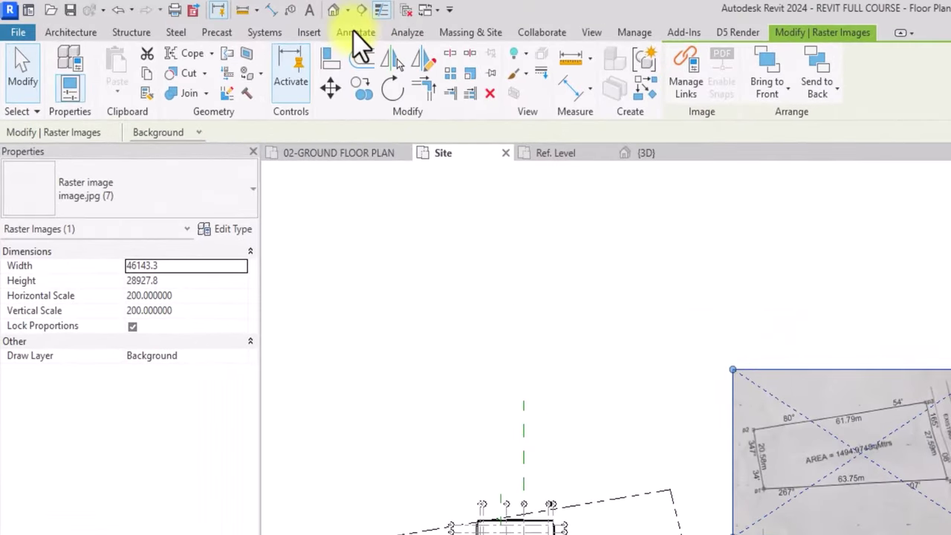
{"action": "left_click", "coordinate": [355, 33]}
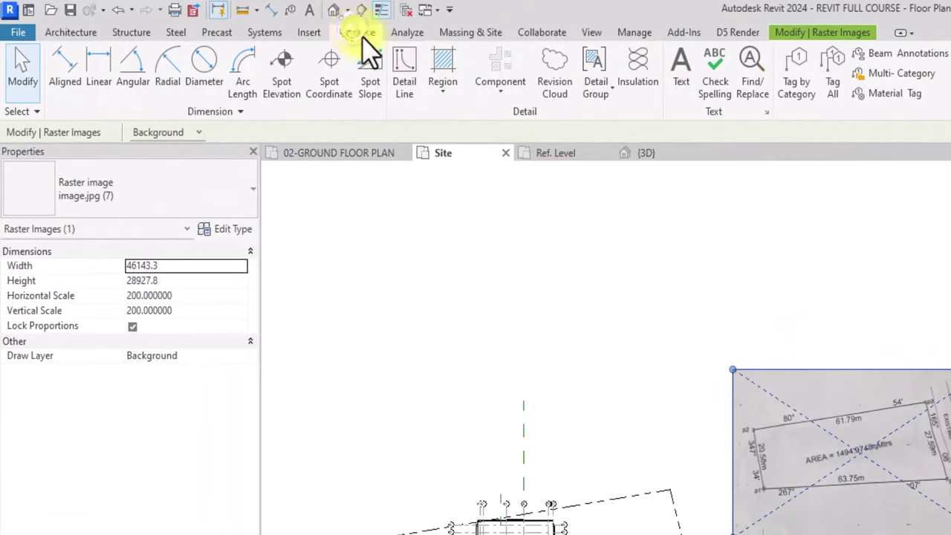
{"action": "left_click", "coordinate": [406, 74]}
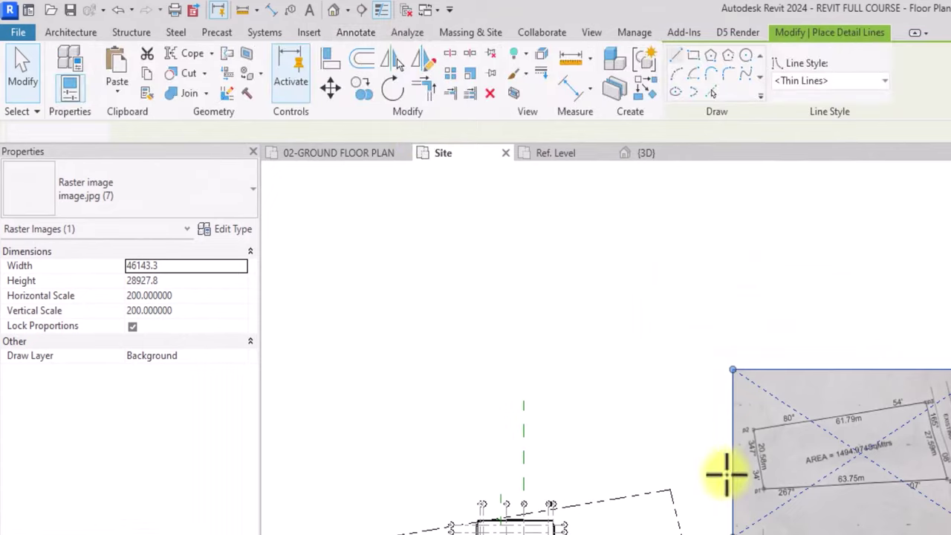
{"action": "scroll", "coordinate": [624, 443], "scroll_direction": "up", "scroll_amount": 2}
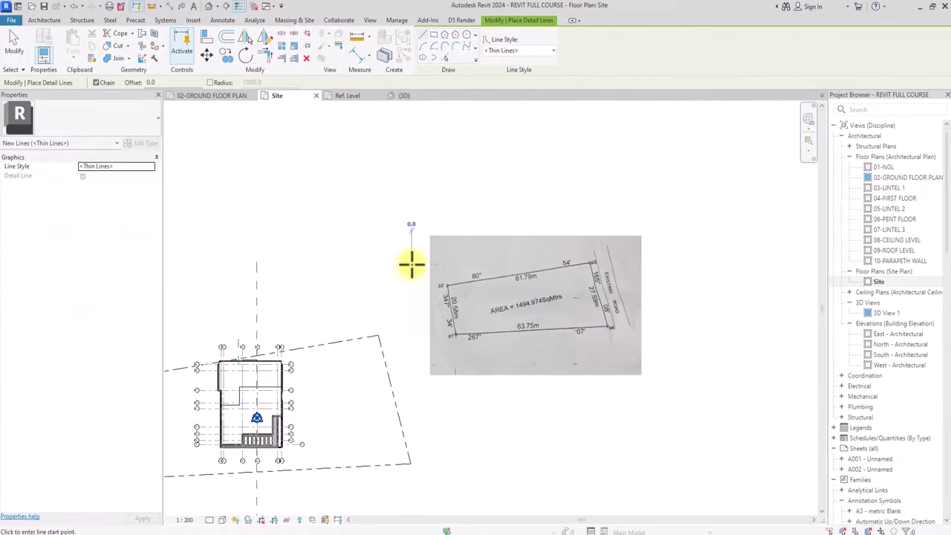
{"action": "left_click", "coordinate": [411, 336]}
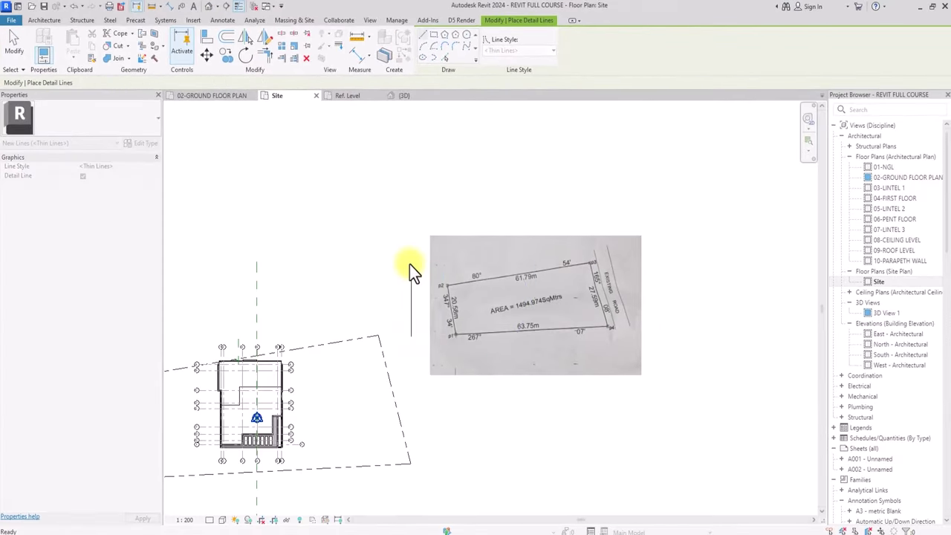
{"action": "left_click", "coordinate": [409, 263]}
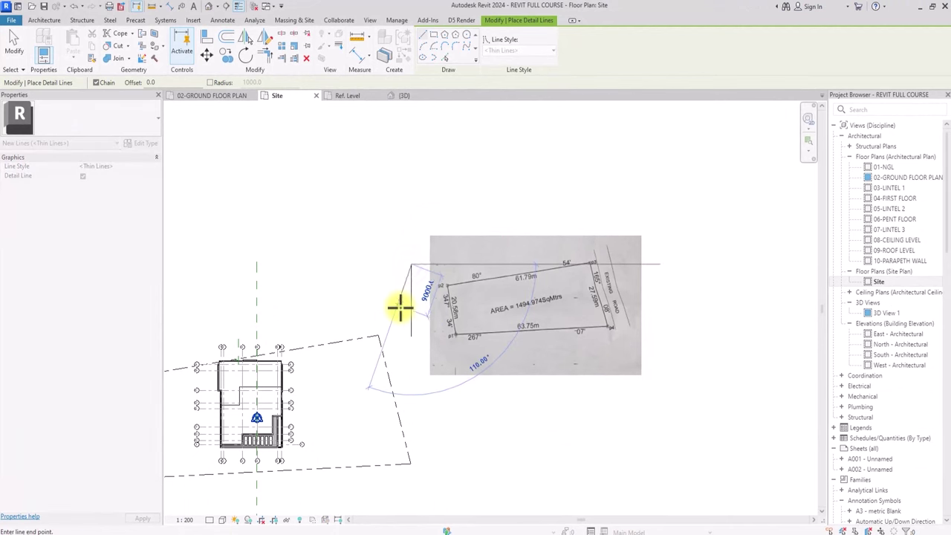
Complete the north arrow's head with two short slanted detail lines from the shaft's upper end
{"action": "left_click", "coordinate": [399, 307]}
{"action": "key", "text": "Escape"}
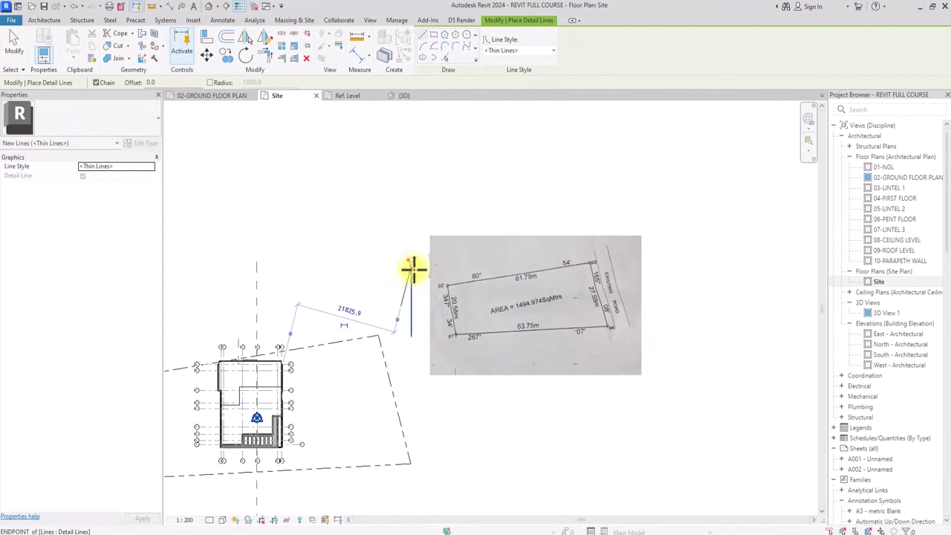
{"action": "left_click", "coordinate": [411, 267]}
{"action": "scroll", "coordinate": [412, 274], "scroll_direction": "up", "scroll_amount": 2}
{"action": "left_click", "coordinate": [427, 324]}
{"action": "key", "text": "Escape"}
{"action": "key", "text": "Escape"}
{"action": "scroll", "coordinate": [431, 327], "scroll_direction": "down", "scroll_amount": 3}
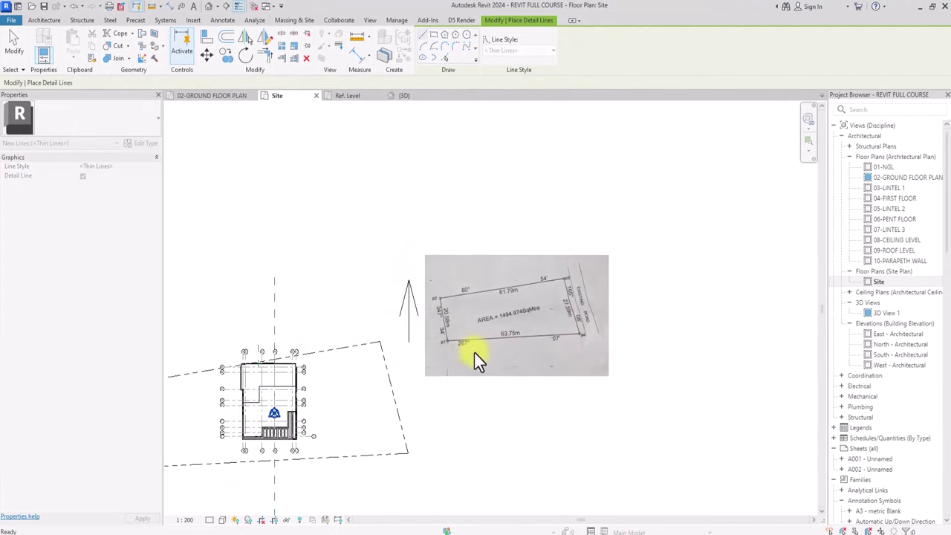
Try removing the survey image from the site plan
{"action": "left_click", "coordinate": [474, 352]}
{"action": "key", "text": "Delete"}
{"action": "middle_click_drag", "start_coordinate": [429, 340], "coordinate": [587, 266]}
{"action": "scroll", "coordinate": [436, 333], "scroll_direction": "down", "scroll_amount": 2}
{"action": "scroll", "coordinate": [499, 297], "scroll_direction": "up", "scroll_amount": 3}
{"action": "middle_click_drag", "start_coordinate": [499, 298], "coordinate": [417, 305]}
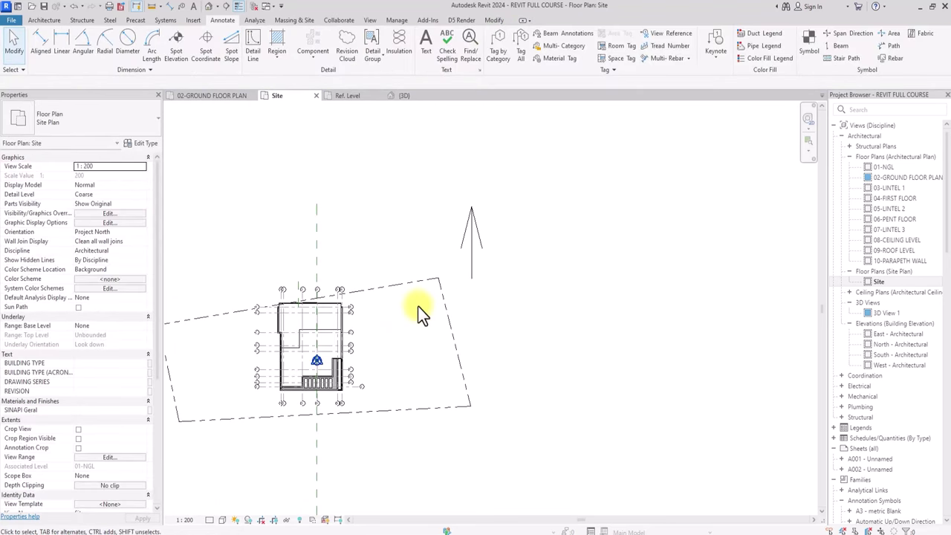
Undo the deletion of the survey image
{"action": "key", "text": "ctrl+z"}
{"action": "scroll", "coordinate": [420, 312], "scroll_direction": "up", "scroll_amount": 5}
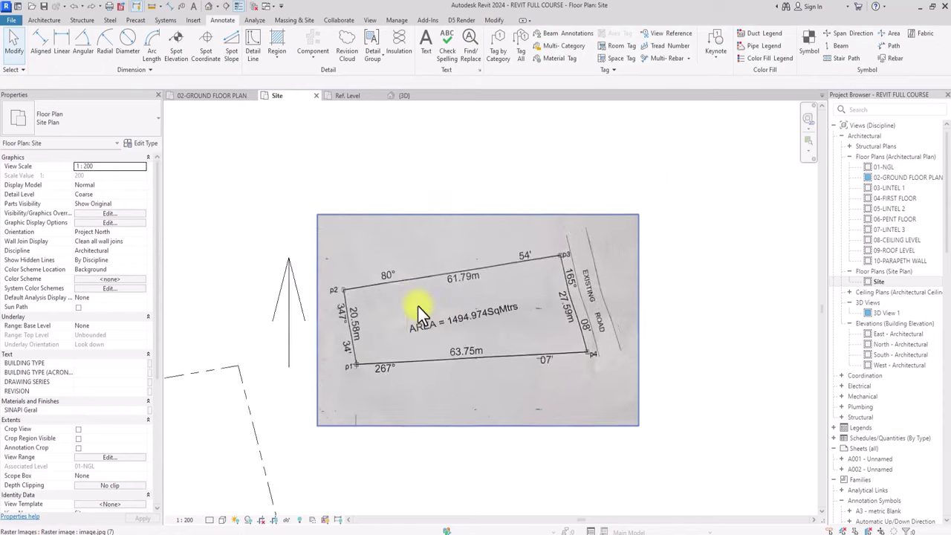
{"action": "scroll", "coordinate": [417, 306], "scroll_direction": "down", "scroll_amount": 5}
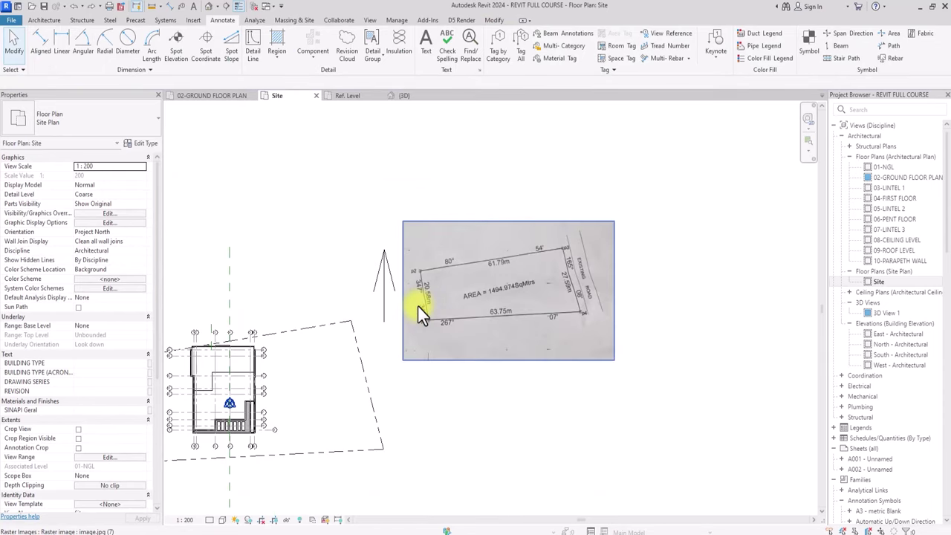
{"action": "scroll", "coordinate": [417, 305], "scroll_direction": "up", "scroll_amount": 2}
Trace the boundary's east side with a detail line using Pick Lines
{"action": "left_click", "coordinate": [253, 43]}
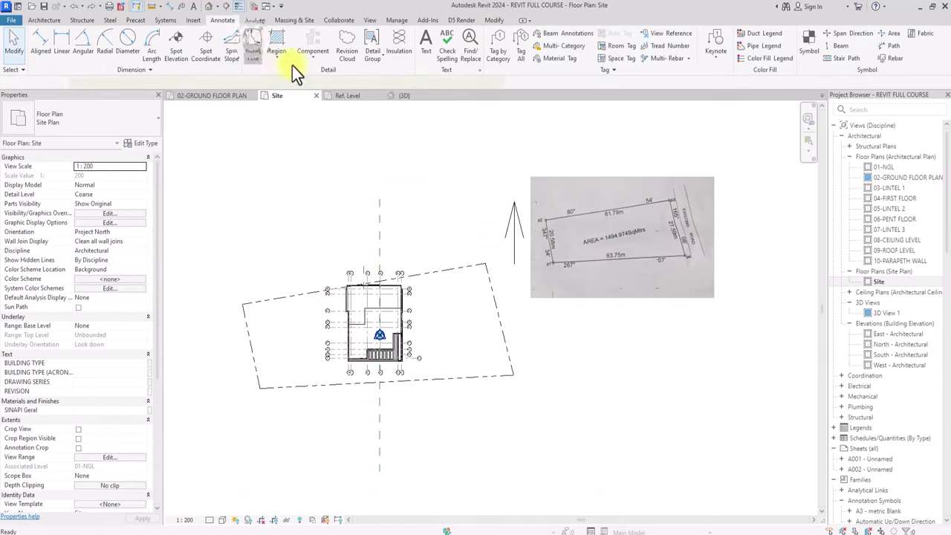
{"action": "left_click", "coordinate": [482, 265]}
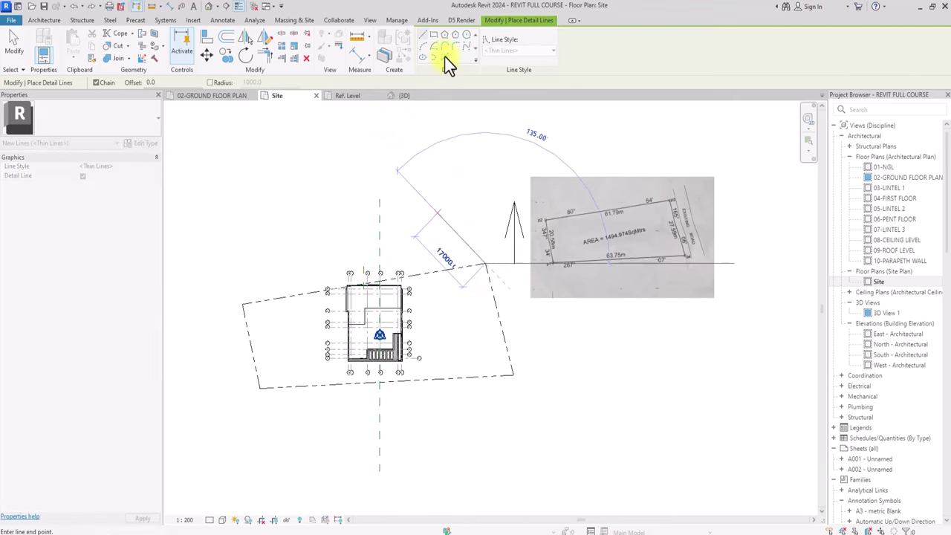
{"action": "key", "text": "Escape"}
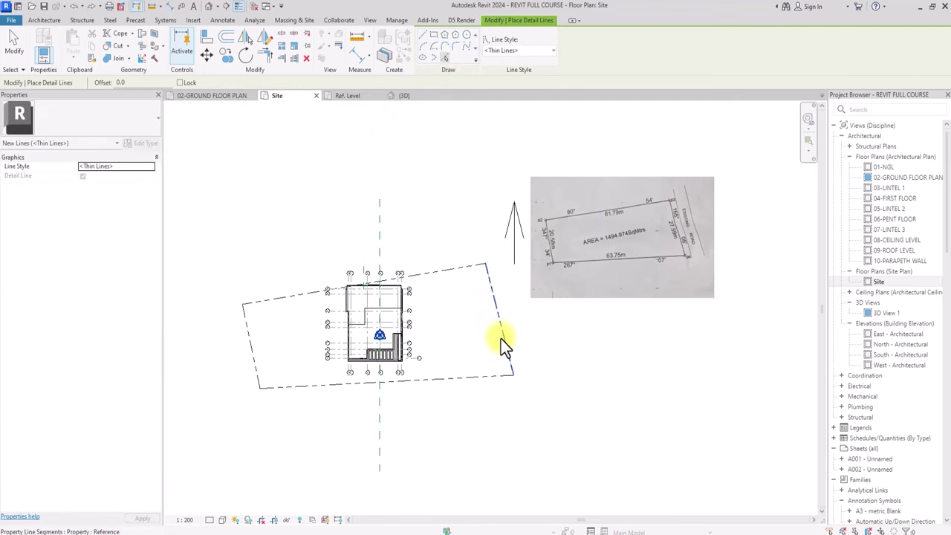
Offset a copy of the traced line 2000 mm outside the boundary's east side as the near road edge
{"action": "left_click", "coordinate": [228, 37]}
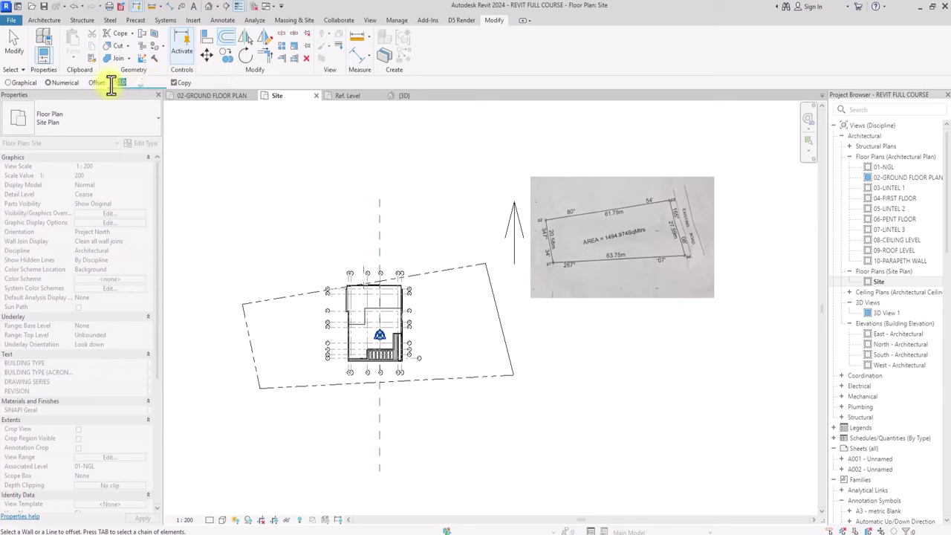
{"action": "type", "text": "3.0m"}
{"action": "key", "text": "Return"}
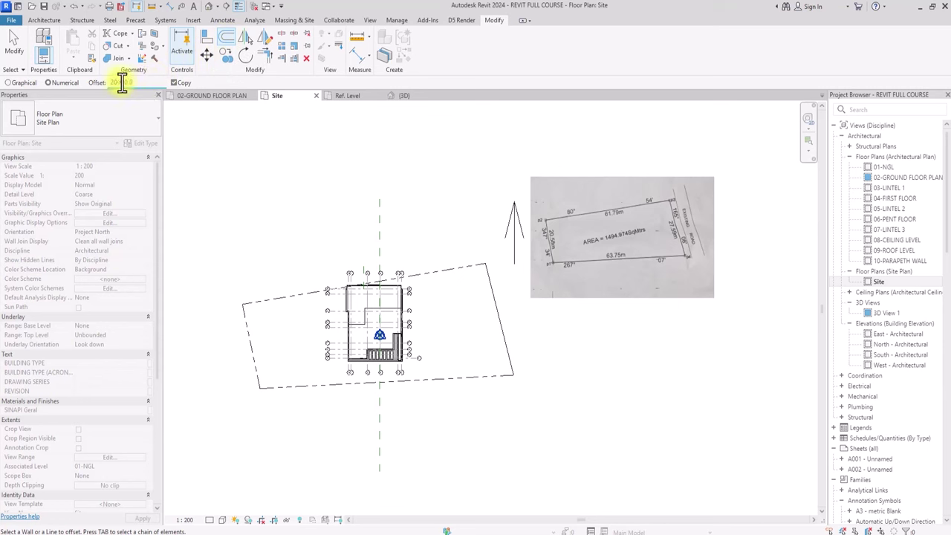
{"action": "left_click", "coordinate": [494, 297]}
Offset the near road edge a further 8000 mm outward and remove the traced line lying on the boundary
{"action": "type", "text": "800"}
{"action": "key", "text": "Escape"}
{"action": "scroll", "coordinate": [502, 338], "scroll_direction": "up", "scroll_amount": 1}
{"action": "left_click", "coordinate": [503, 337]}
{"action": "key", "text": "Escape"}
{"action": "scroll", "coordinate": [505, 339], "scroll_direction": "down", "scroll_amount": 2}
{"action": "left_click", "coordinate": [511, 343]}
{"action": "key", "text": "Escape"}
Close both ends of the road with detail lines joining its two parallel edges
{"action": "left_click", "coordinate": [224, 20]}
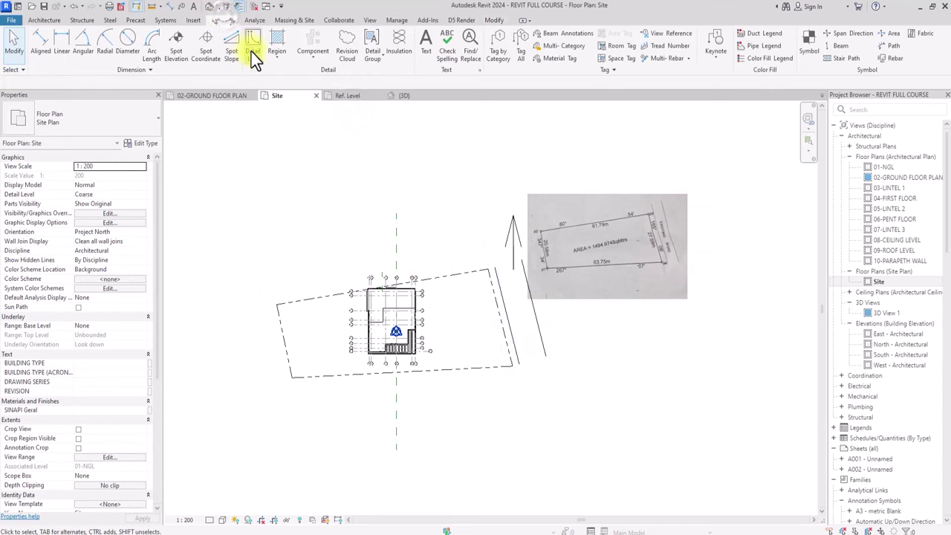
{"action": "left_click", "coordinate": [253, 51]}
{"action": "scroll", "coordinate": [499, 271], "scroll_direction": "up", "scroll_amount": 2}
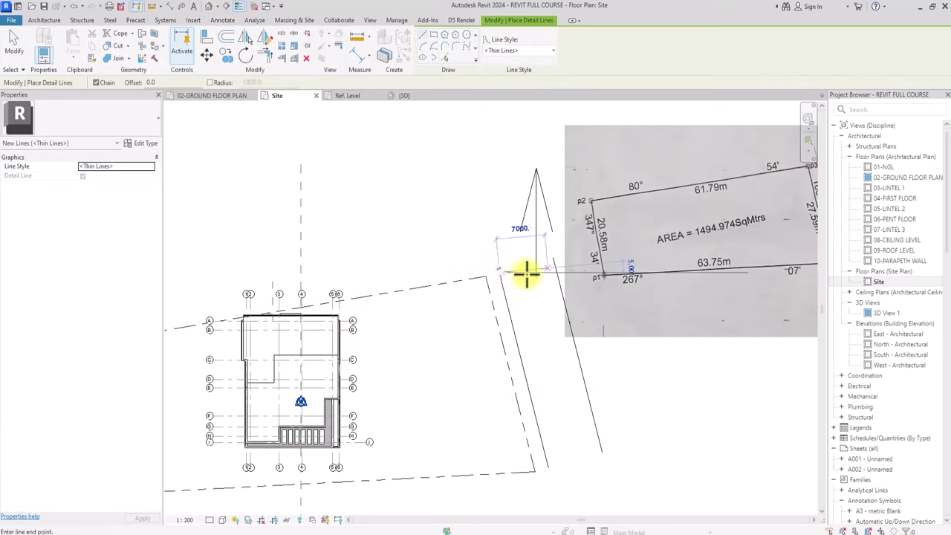
{"action": "left_click", "coordinate": [553, 258]}
{"action": "left_click", "coordinate": [549, 467]}
{"action": "left_click", "coordinate": [602, 452]}
{"action": "scroll", "coordinate": [587, 446], "scroll_direction": "down", "scroll_amount": 4}
{"action": "key", "text": "Escape"}
{"action": "key", "text": "Escape"}
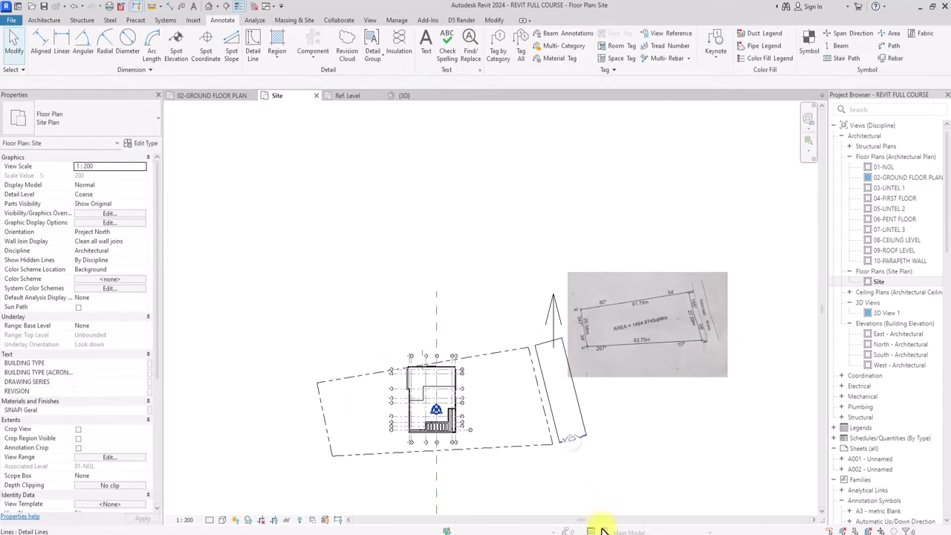
Lengthen the road outline by stretching its south and north ends well beyond the site boundary
{"action": "middle_click_drag", "start_coordinate": [597, 511], "coordinate": [537, 335]}
{"action": "left_click_drag", "start_coordinate": [516, 268], "coordinate": [563, 484]}
{"action": "scroll", "coordinate": [513, 403], "scroll_direction": "down", "scroll_amount": 2}
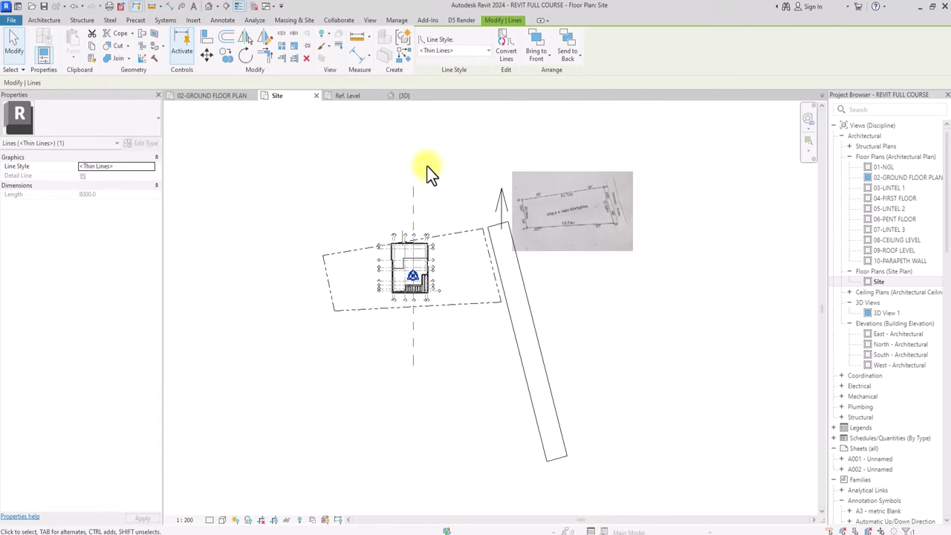
{"action": "left_click", "coordinate": [427, 165]}
{"action": "left_click_drag", "start_coordinate": [482, 216], "coordinate": [462, 133]}
{"action": "left_click_drag", "start_coordinate": [486, 226], "coordinate": [459, 126]}
Select all lines of the north arrow and move the arrow to the clear area east of the road
{"action": "middle_click_drag", "start_coordinate": [452, 149], "coordinate": [432, 248]}
{"action": "scroll", "coordinate": [432, 249], "scroll_direction": "up", "scroll_amount": 3}
{"action": "left_click", "coordinate": [431, 258]}
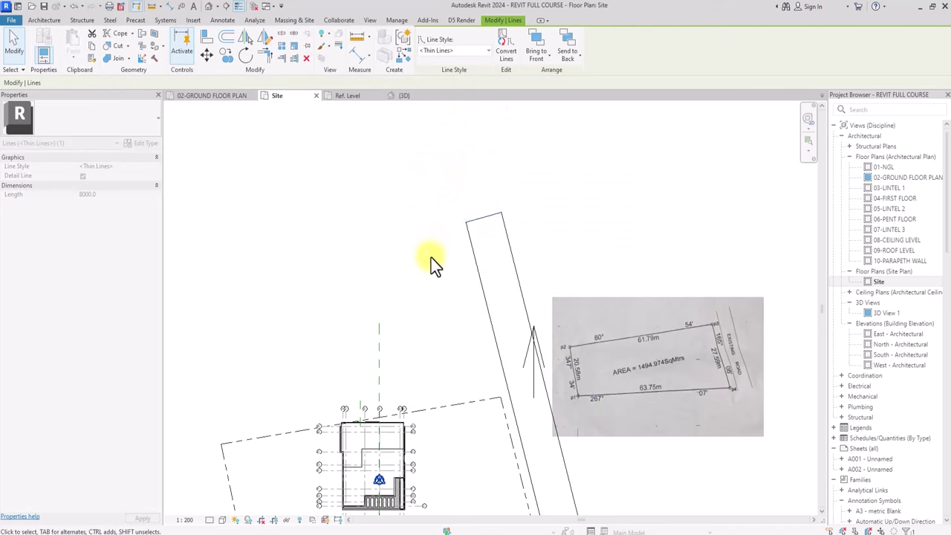
{"action": "scroll", "coordinate": [527, 338], "scroll_direction": "up", "scroll_amount": 3}
{"action": "scroll", "coordinate": [519, 349], "scroll_direction": "up", "scroll_amount": 3}
{"action": "left_click_drag", "start_coordinate": [531, 387], "coordinate": [450, 408]}
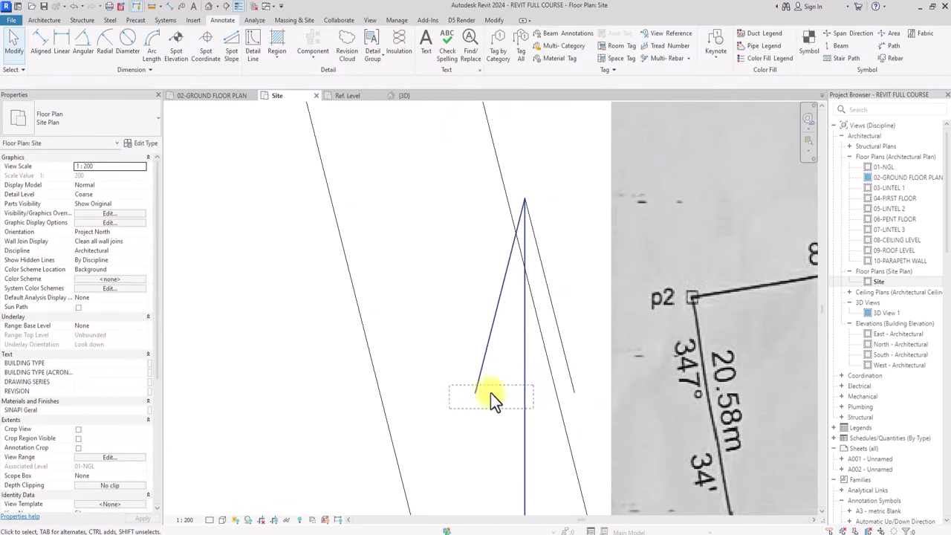
{"action": "left_click", "coordinate": [568, 362], "text": "ctrl"}
{"action": "scroll", "coordinate": [568, 363], "scroll_direction": "down", "scroll_amount": 5}
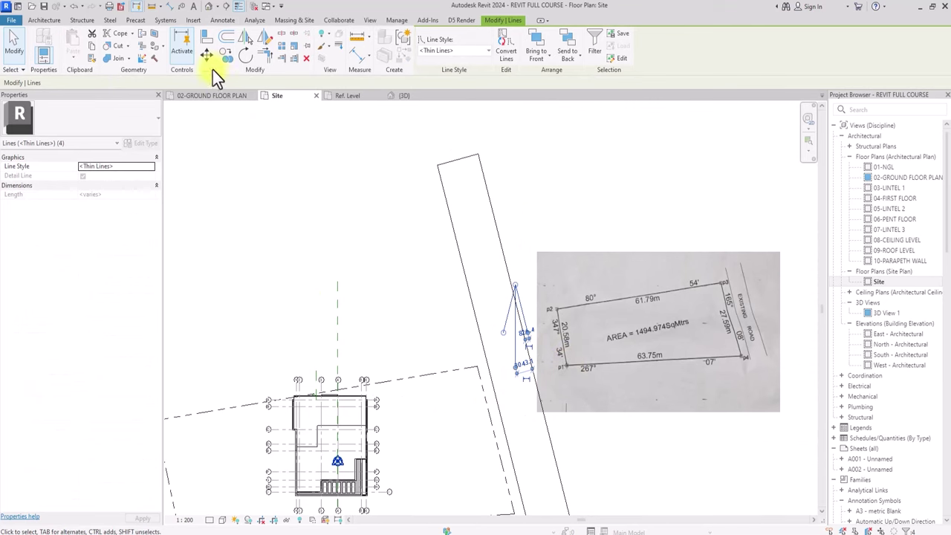
Delete the survey image from the site plan
{"action": "key", "text": "Delete"}
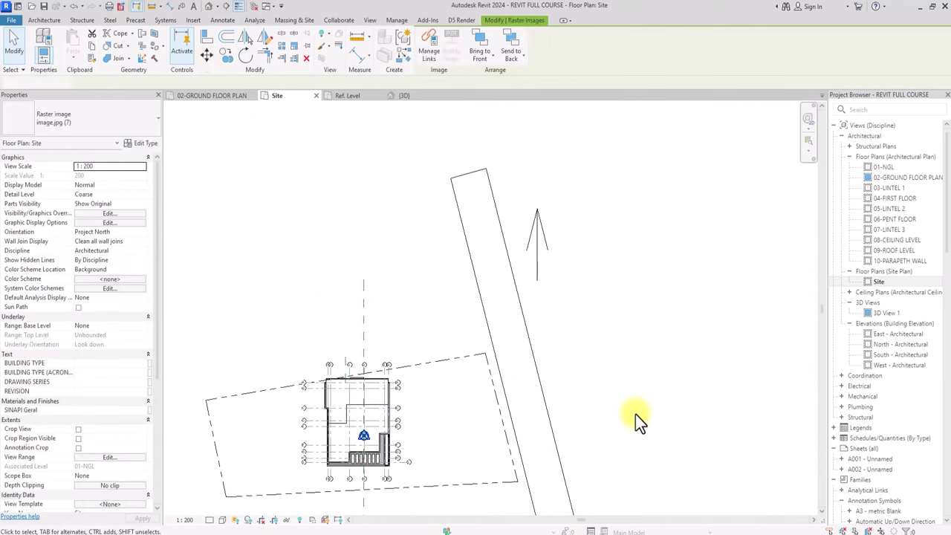
{"action": "scroll", "coordinate": [635, 414], "scroll_direction": "down", "scroll_amount": 3}
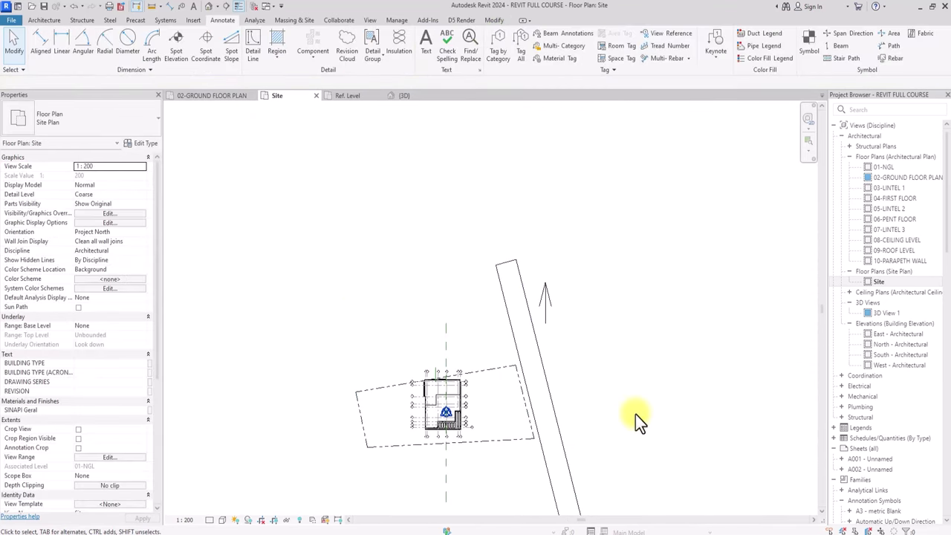
{"action": "scroll", "coordinate": [635, 414], "scroll_direction": "down", "scroll_amount": 1}
{"action": "middle_click_drag", "start_coordinate": [635, 413], "coordinate": [563, 293]}
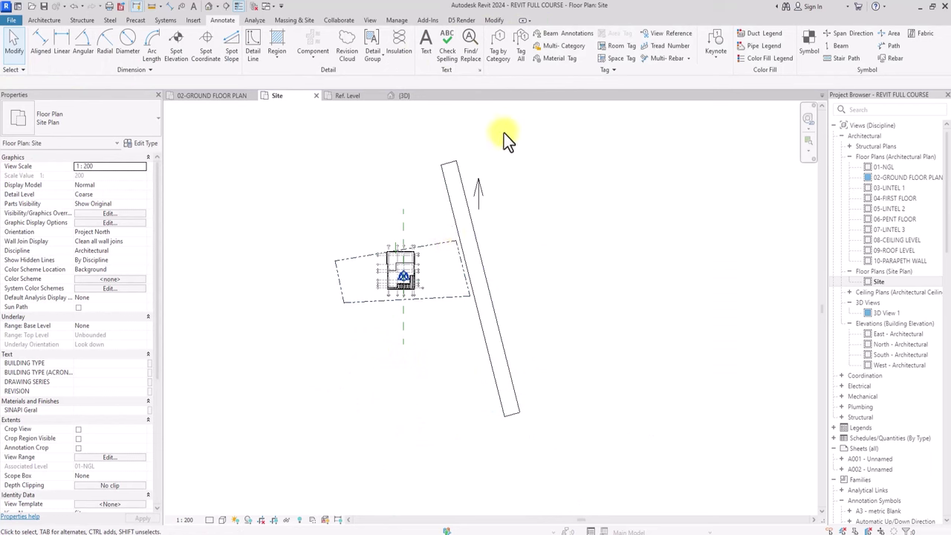
Rotate the property line, road outline and north arrow together by 90° clockwise
{"action": "left_click_drag", "start_coordinate": [531, 149], "coordinate": [441, 490]}
{"action": "left_click", "coordinate": [246, 57]}
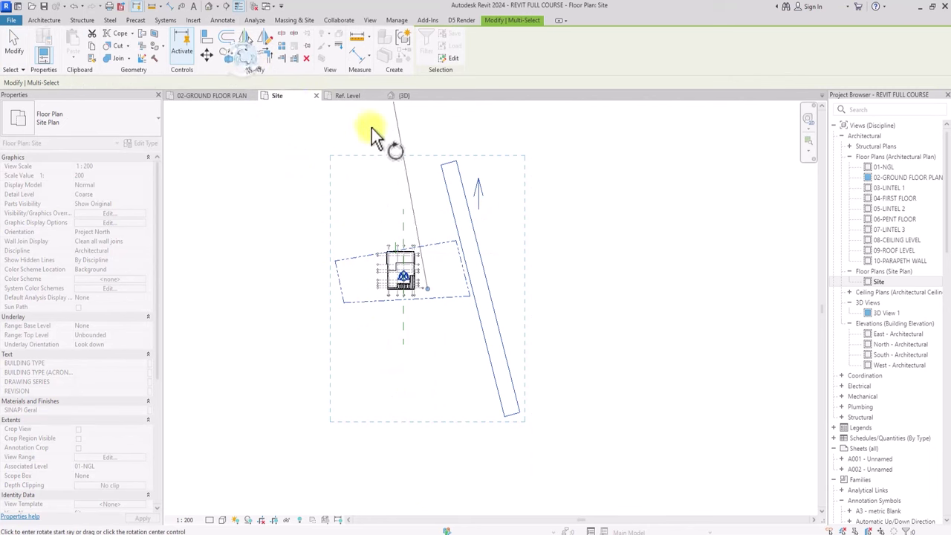
{"action": "middle_click_drag", "start_coordinate": [429, 165], "coordinate": [431, 275]}
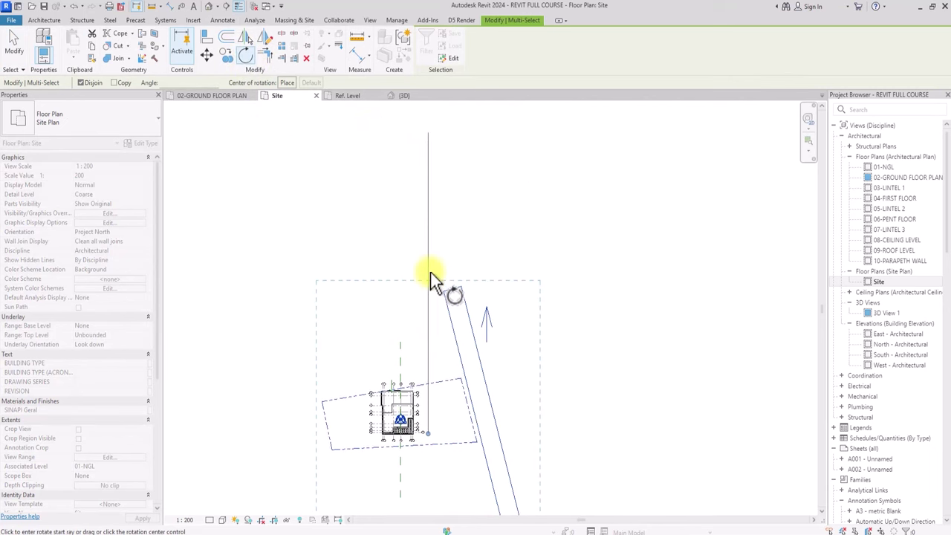
{"action": "left_click", "coordinate": [431, 274]}
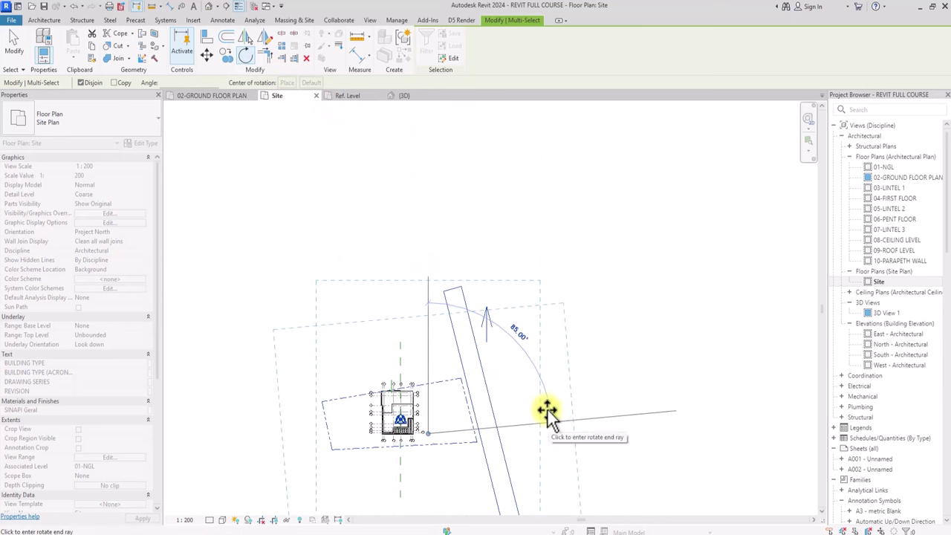
{"action": "type", "text": "90"}
{"action": "key", "text": "Return"}
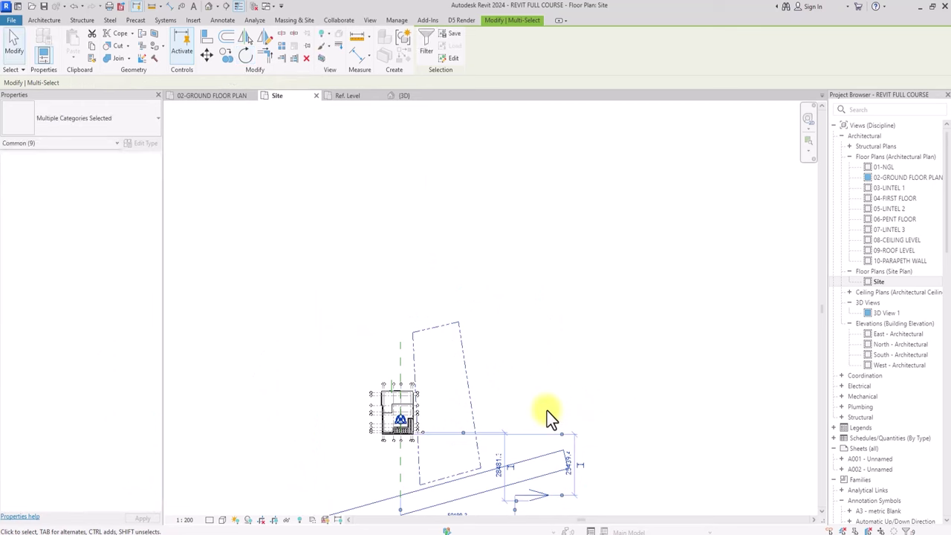
{"action": "scroll", "coordinate": [397, 252], "scroll_direction": "up", "scroll_amount": 3}
{"action": "middle_click_drag", "start_coordinate": [424, 251], "coordinate": [417, 274]}
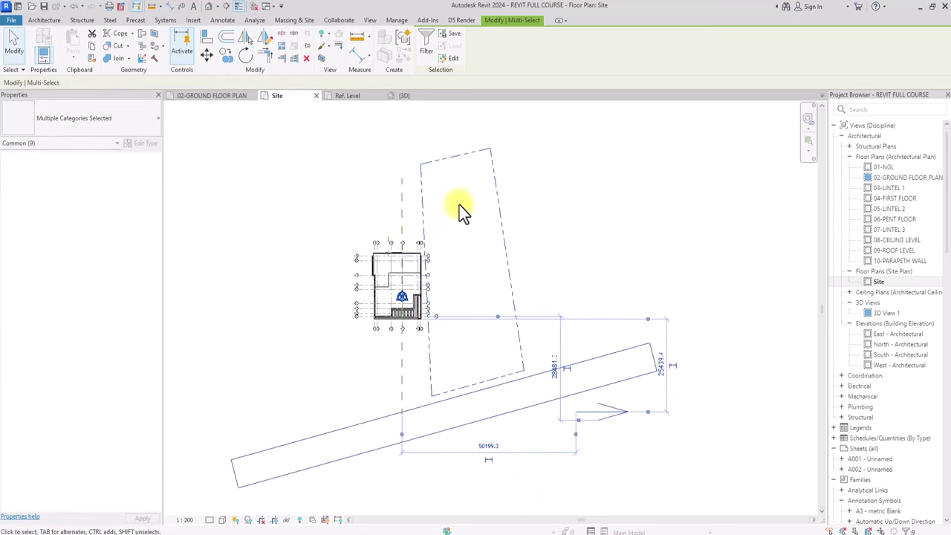
{"action": "scroll", "coordinate": [437, 191], "scroll_direction": "up", "scroll_amount": 2}
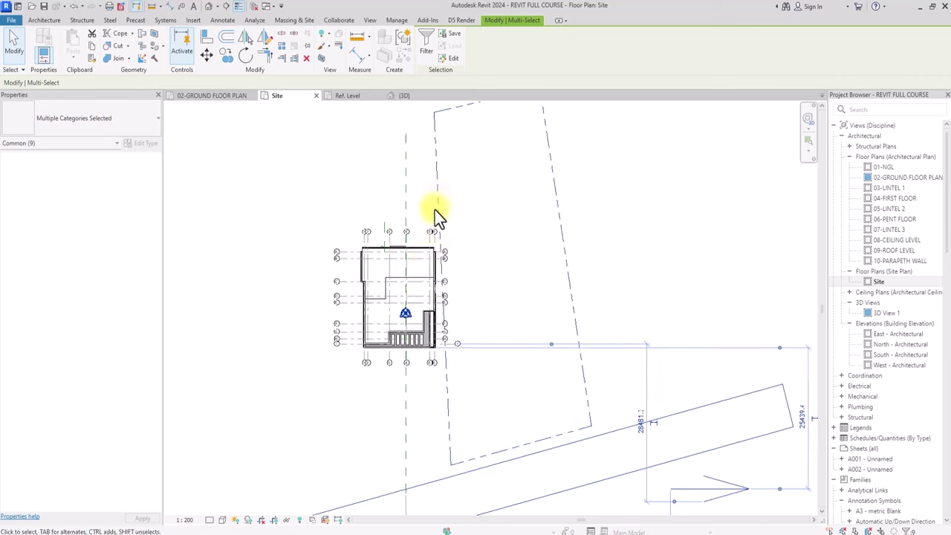
{"action": "scroll", "coordinate": [421, 284], "scroll_direction": "up", "scroll_amount": 3}
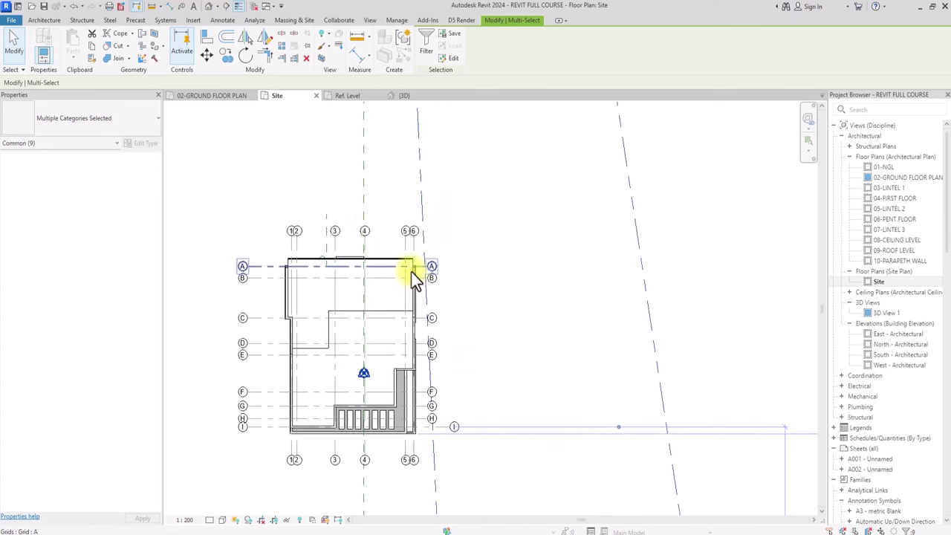
{"action": "left_click", "coordinate": [222, 20]}
{"action": "scroll", "coordinate": [435, 275], "scroll_direction": "up", "scroll_amount": 5}
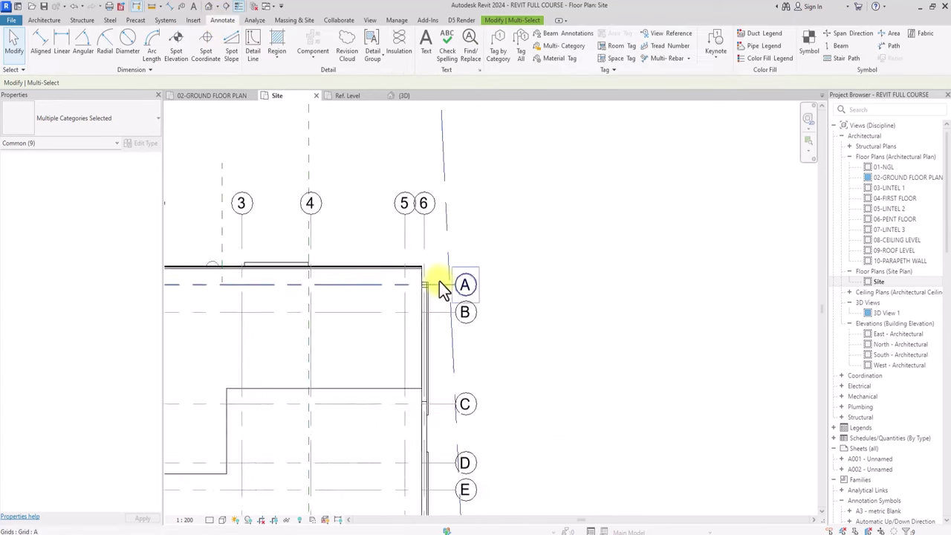
{"action": "scroll", "coordinate": [414, 258], "scroll_direction": "down", "scroll_amount": 6}
{"action": "middle_click_drag", "start_coordinate": [418, 168], "coordinate": [413, 258]}
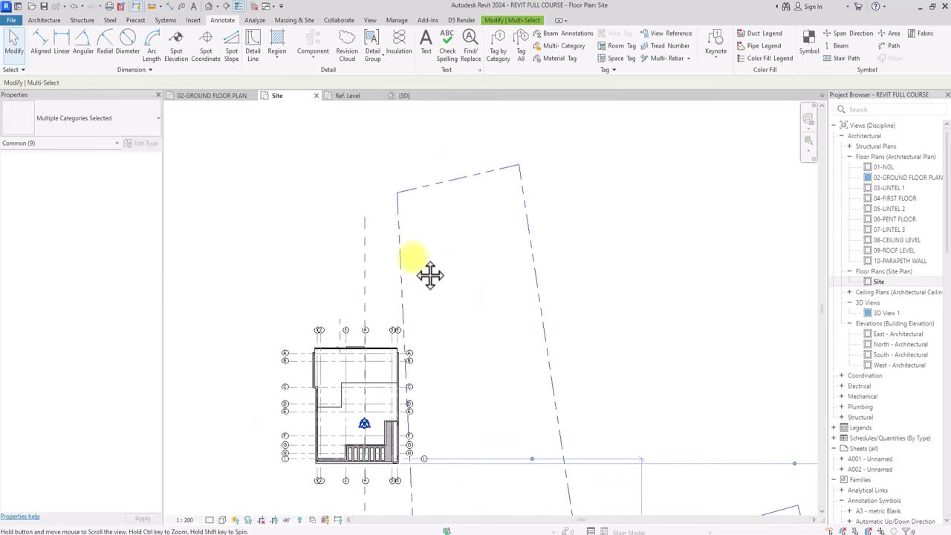
Draw a horizontal detail line about 15400 mm long running east from the building's north-east corner
{"action": "scroll", "coordinate": [413, 259], "scroll_direction": "down", "scroll_amount": 2, "text": "ctrl"}
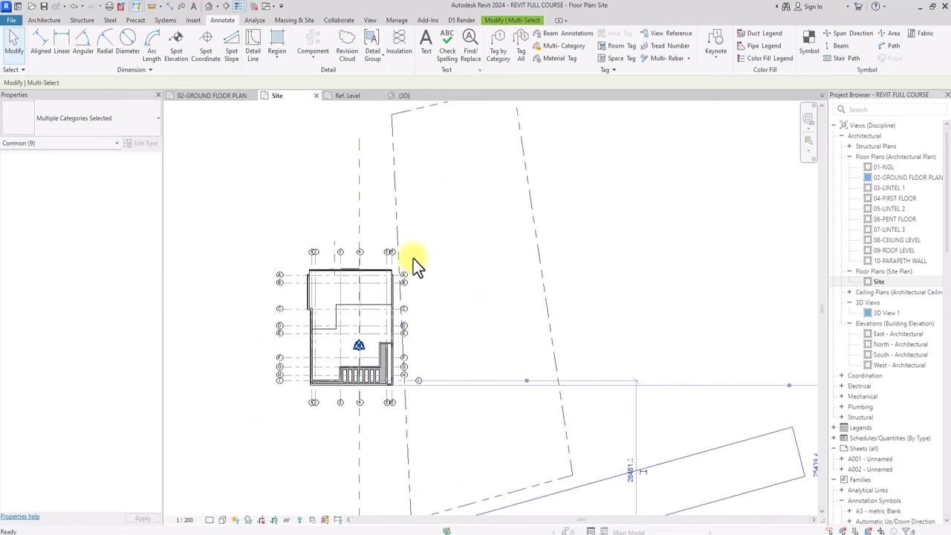
{"action": "left_click", "coordinate": [251, 55]}
{"action": "scroll", "coordinate": [381, 285], "scroll_direction": "up", "scroll_amount": 6}
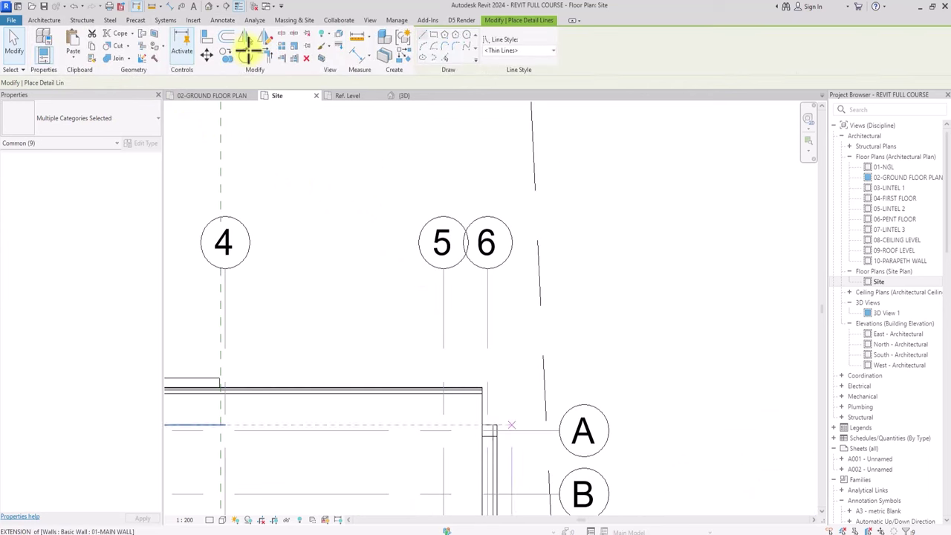
{"action": "scroll", "coordinate": [471, 386], "scroll_direction": "down", "scroll_amount": 5}
{"action": "left_click", "coordinate": [471, 384]}
{"action": "scroll", "coordinate": [669, 384], "scroll_direction": "down", "scroll_amount": 1}
{"action": "left_click", "coordinate": [685, 384]}
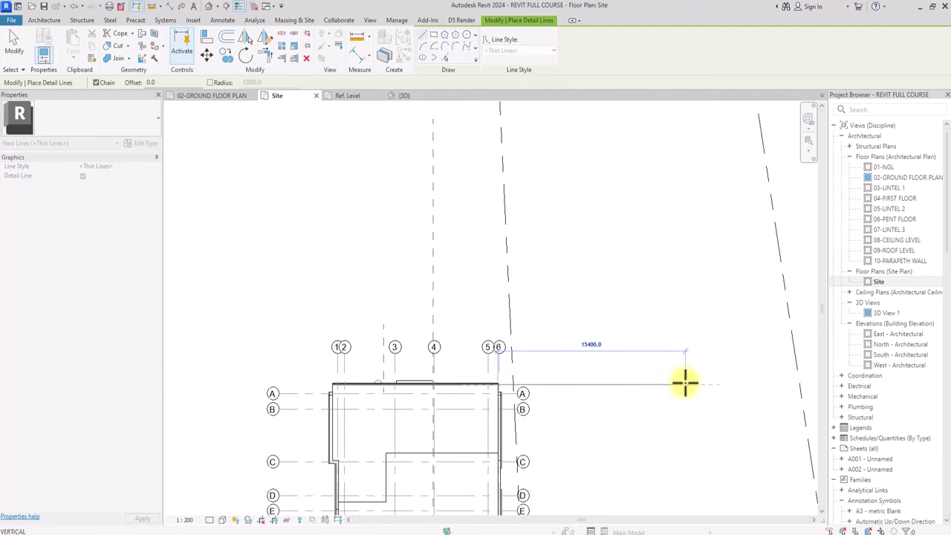
{"action": "scroll", "coordinate": [685, 384], "scroll_direction": "down", "scroll_amount": 6}
{"action": "key", "text": "Escape"}
{"action": "scroll", "coordinate": [659, 268], "scroll_direction": "down", "scroll_amount": 4}
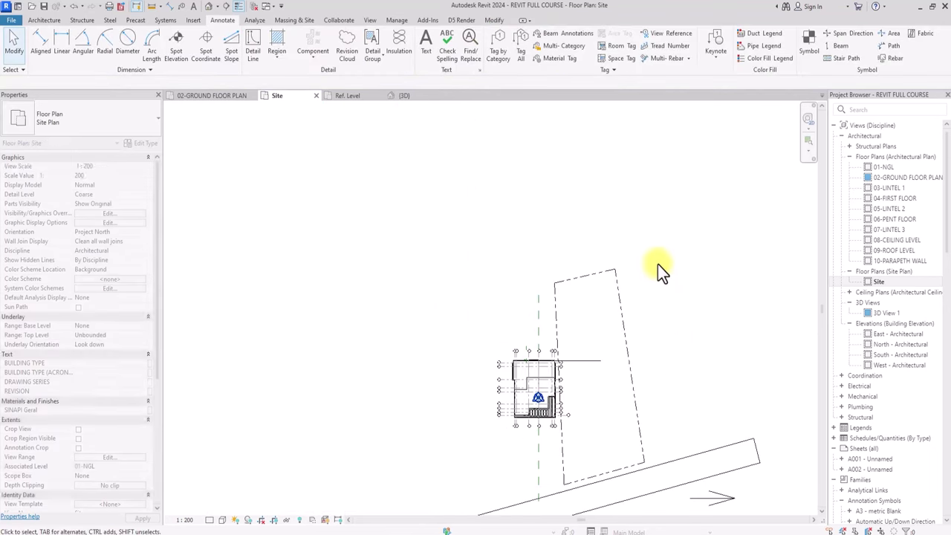
Group the property line, road outline and north arrow as model group "site" with the attached detail group "Group 1"
{"action": "left_click_drag", "start_coordinate": [737, 304], "coordinate": [619, 458]}
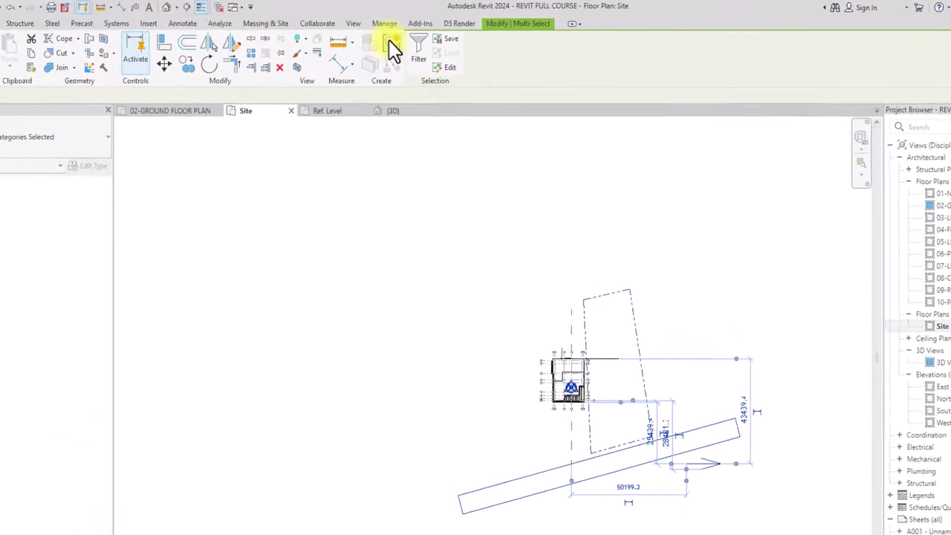
{"action": "left_click", "coordinate": [362, 67]}
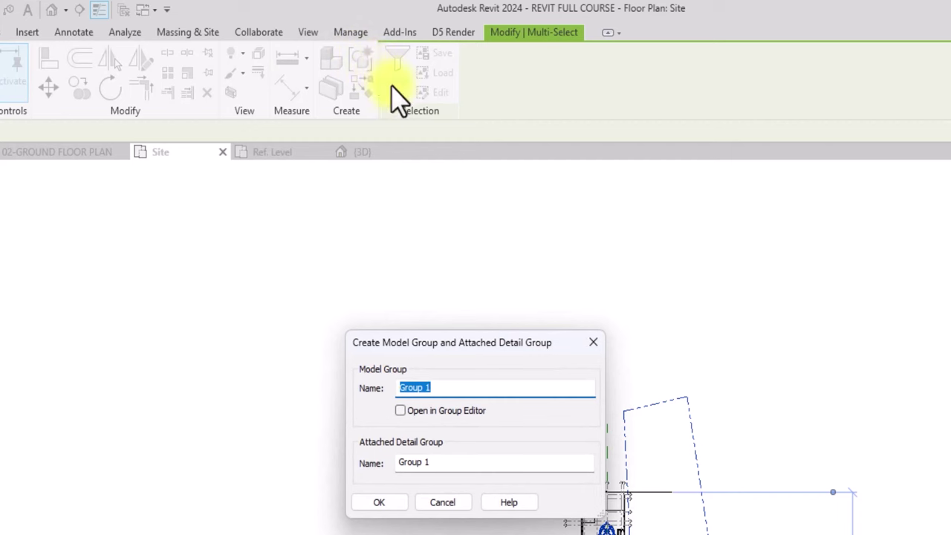
{"action": "left_click", "coordinate": [592, 343]}
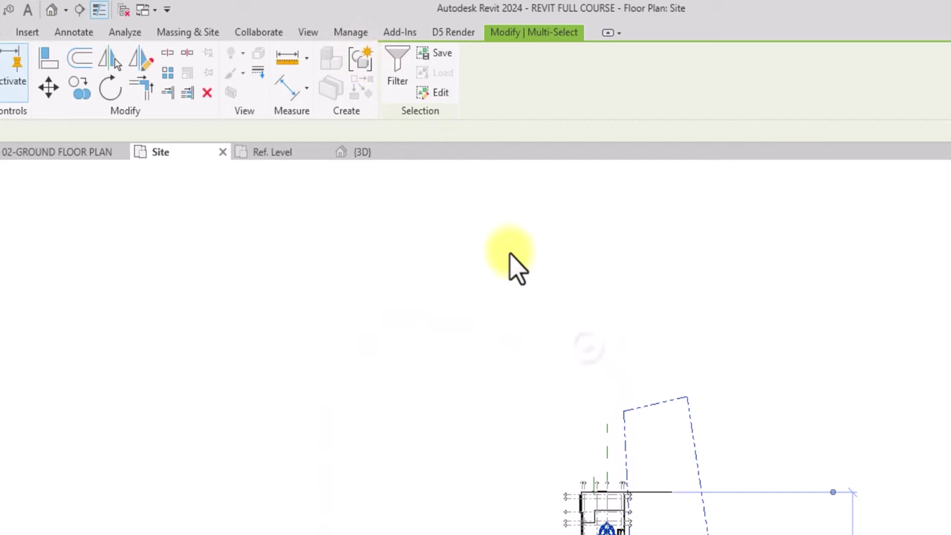
{"action": "left_click", "coordinate": [362, 67]}
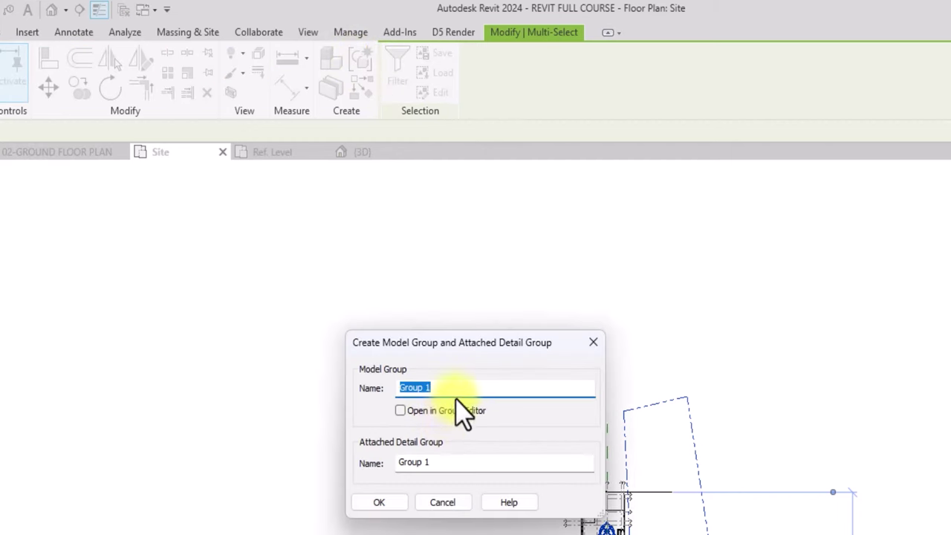
{"action": "type", "text": "site"}
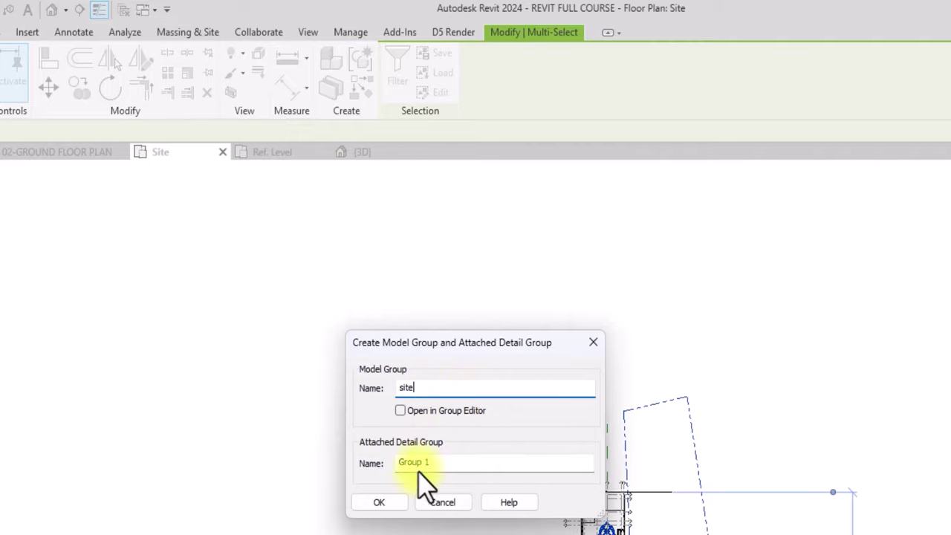
{"action": "left_click", "coordinate": [399, 500]}
{"action": "middle_click_drag", "start_coordinate": [491, 488], "coordinate": [232, 438]}
{"action": "scroll", "coordinate": [232, 438], "scroll_direction": "up", "scroll_amount": 1}
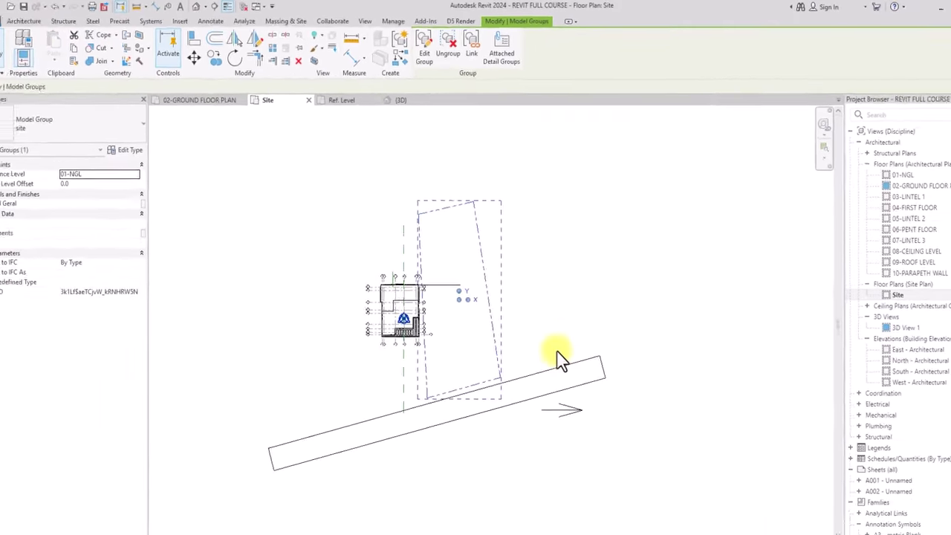
{"action": "left_click", "coordinate": [592, 505]}
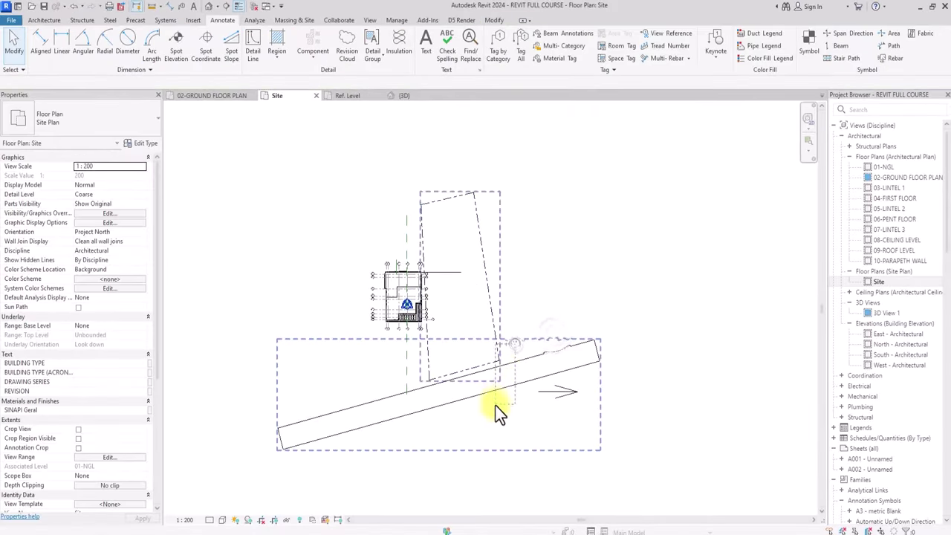
Move the site group east of the building, placing its north boundary edge on the horizontal detail line
{"action": "left_click_drag", "start_coordinate": [495, 322], "coordinate": [512, 294]}
{"action": "scroll", "coordinate": [445, 245], "scroll_direction": "up", "scroll_amount": 2}
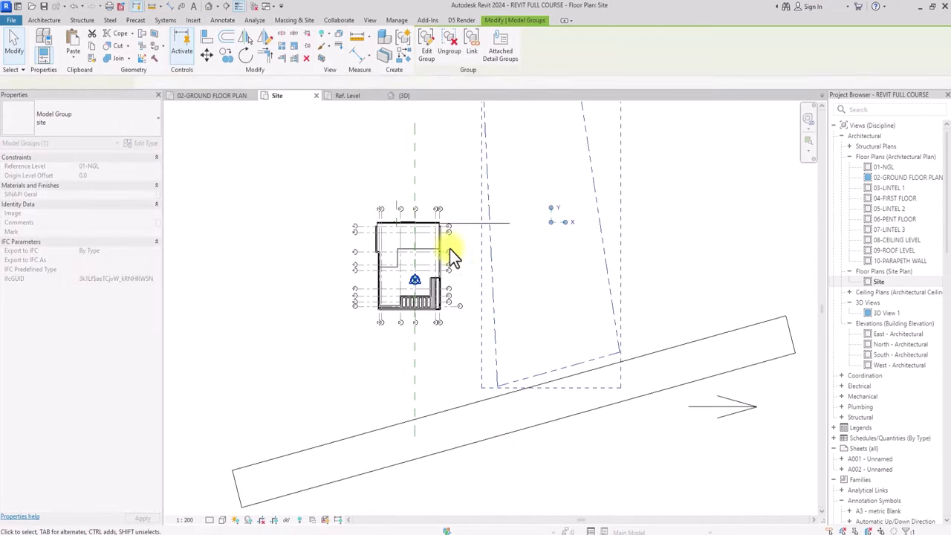
{"action": "left_click", "coordinate": [202, 53]}
{"action": "left_click", "coordinate": [467, 153]}
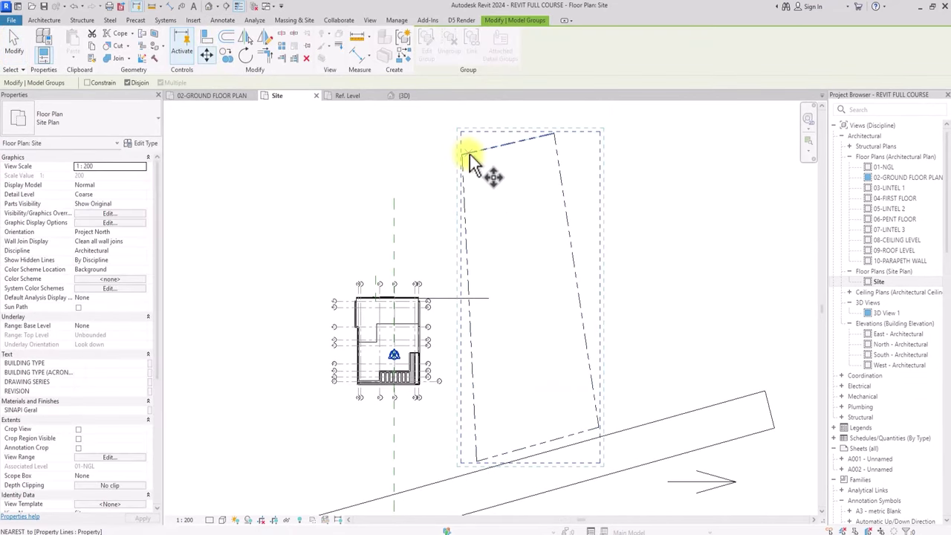
{"action": "scroll", "coordinate": [437, 316], "scroll_direction": "up", "scroll_amount": 3}
{"action": "scroll", "coordinate": [436, 316], "scroll_direction": "up", "scroll_amount": 1}
{"action": "left_click", "coordinate": [415, 365]}
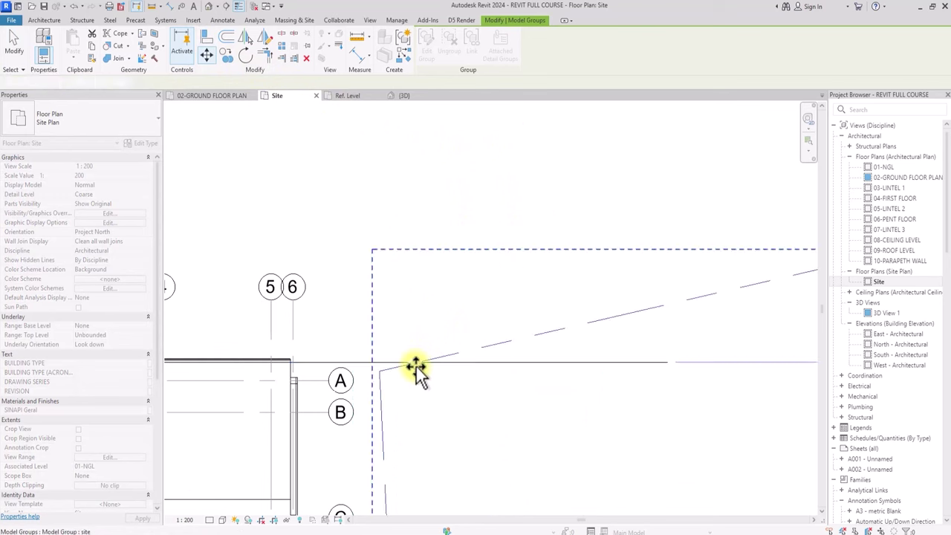
{"action": "left_click", "coordinate": [433, 274]}
{"action": "scroll", "coordinate": [433, 274], "scroll_direction": "down", "scroll_amount": 5}
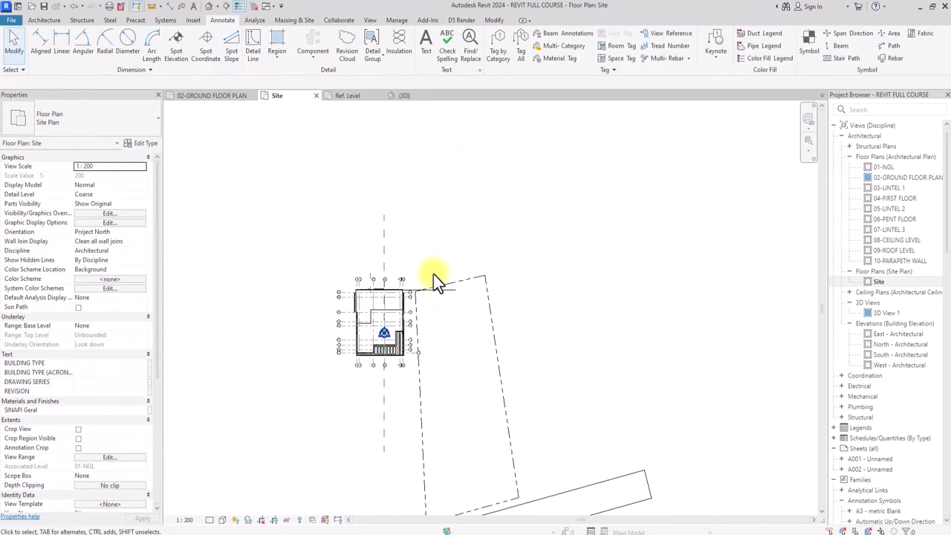
Align the north boundary edge of the site group parallel to the horizontal detail line
{"action": "key", "text": "a"}
{"action": "key", "text": "l"}
{"action": "scroll", "coordinate": [435, 272], "scroll_direction": "up", "scroll_amount": 5}
{"action": "left_click", "coordinate": [453, 302]}
{"action": "left_click", "coordinate": [508, 281]}
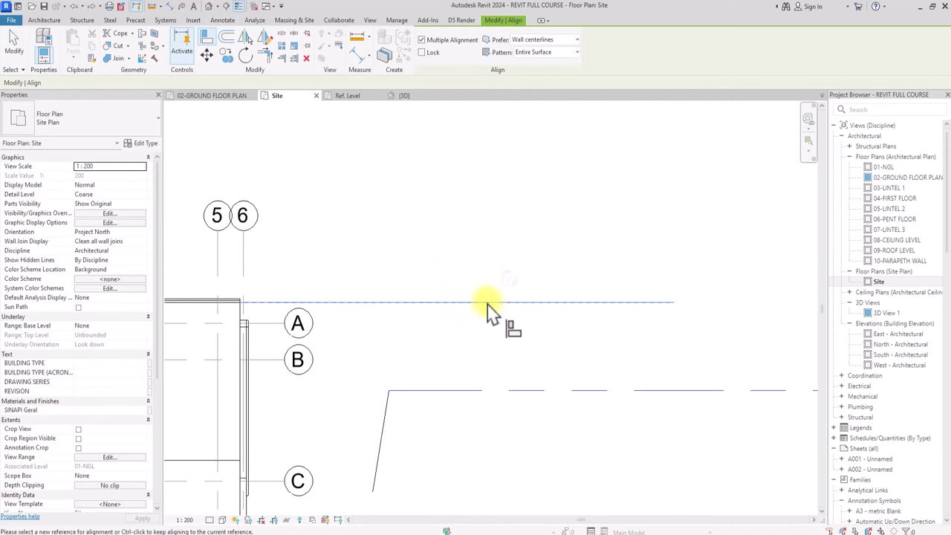
{"action": "scroll", "coordinate": [468, 297], "scroll_direction": "down", "scroll_amount": 5}
{"action": "scroll", "coordinate": [520, 372], "scroll_direction": "up", "scroll_amount": 3}
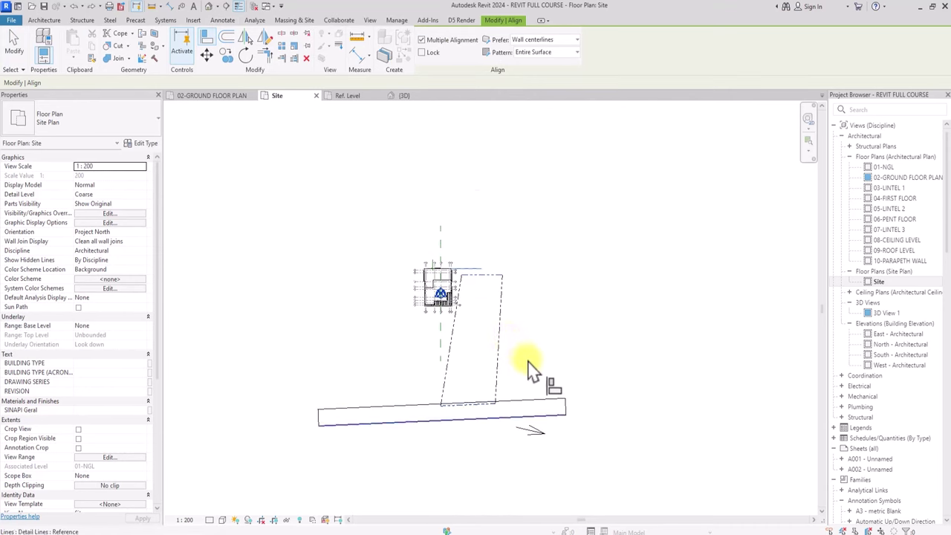
{"action": "key", "text": "Escape"}
{"action": "scroll", "coordinate": [492, 409], "scroll_direction": "up", "scroll_amount": 2}
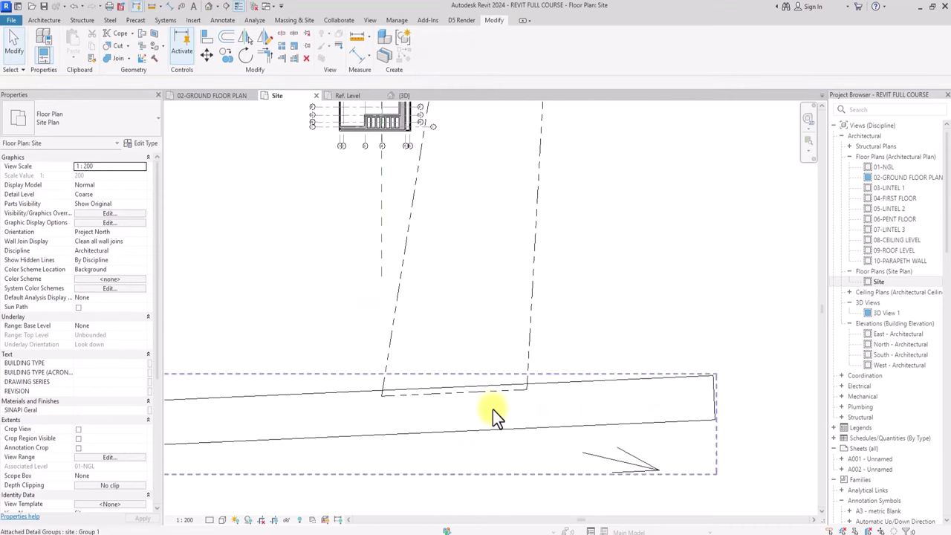
{"action": "key", "text": "Escape"}
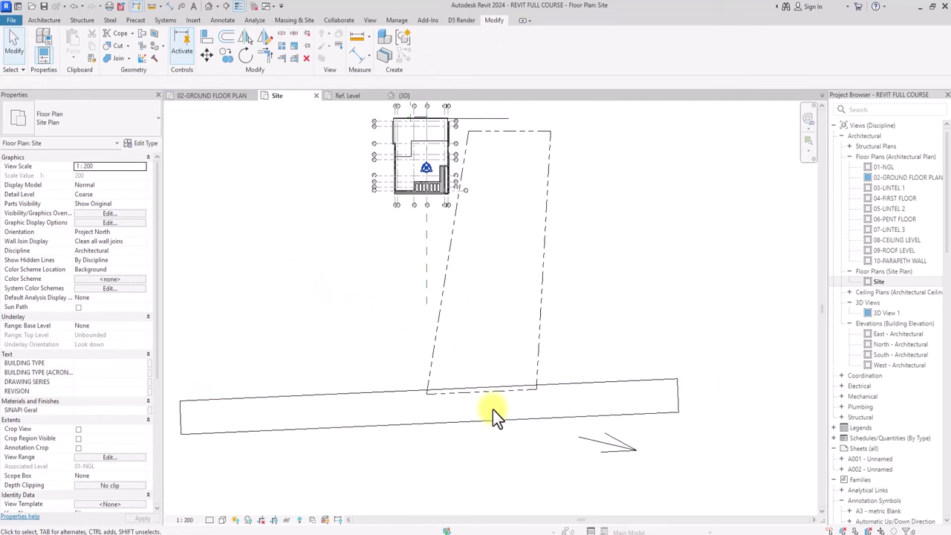
{"action": "scroll", "coordinate": [493, 409], "scroll_direction": "down", "scroll_amount": 2}
{"action": "scroll", "coordinate": [493, 409], "scroll_direction": "down", "scroll_amount": 2}
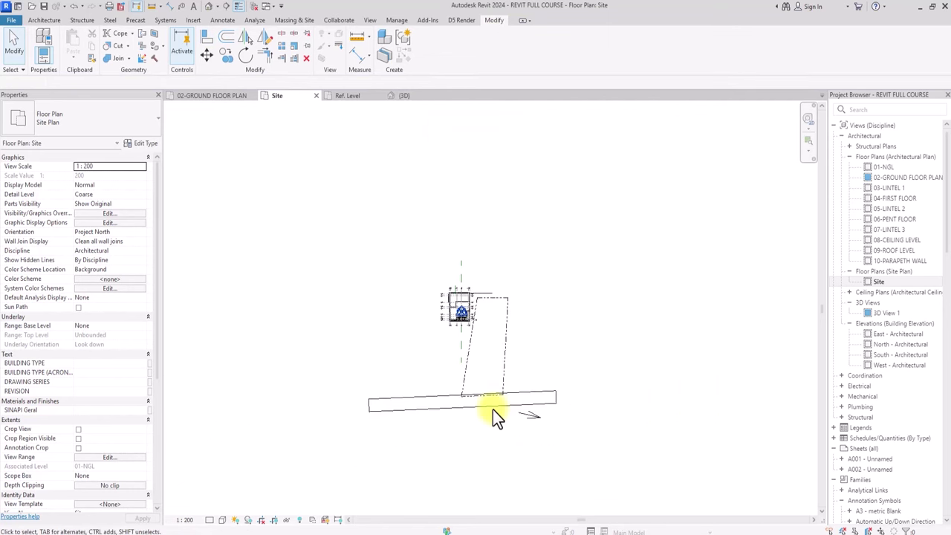
Move the site group over the building so the building sits inside the boundary near its north end
{"action": "left_click", "coordinate": [502, 380]}
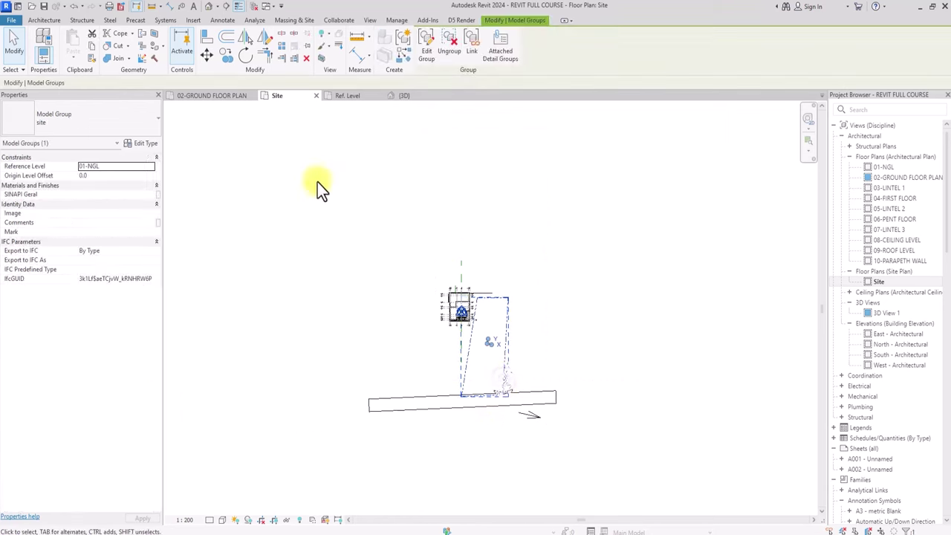
{"action": "left_click", "coordinate": [206, 55]}
{"action": "scroll", "coordinate": [449, 317], "scroll_direction": "up", "scroll_amount": 4}
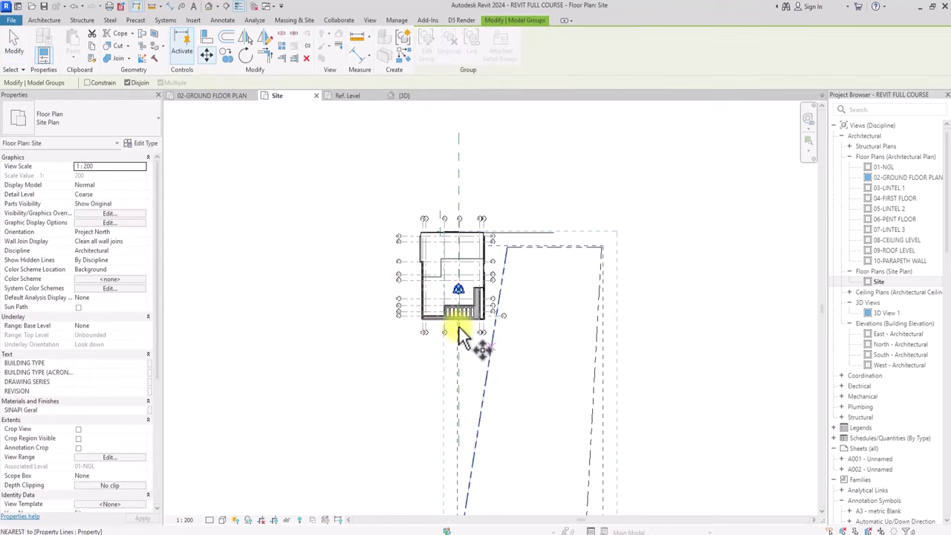
{"action": "left_click", "coordinate": [490, 363]}
{"action": "left_click", "coordinate": [410, 299]}
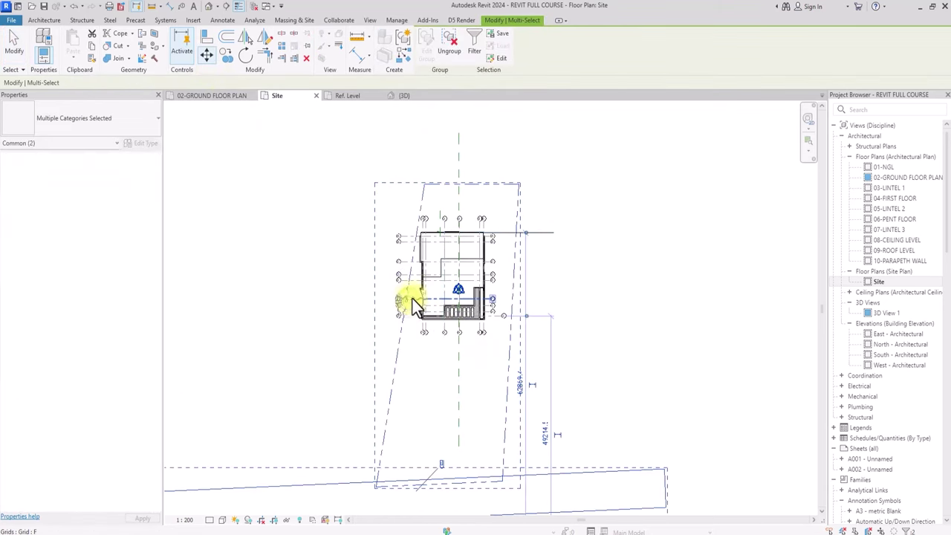
{"action": "scroll", "coordinate": [411, 298], "scroll_direction": "up", "scroll_amount": 3}
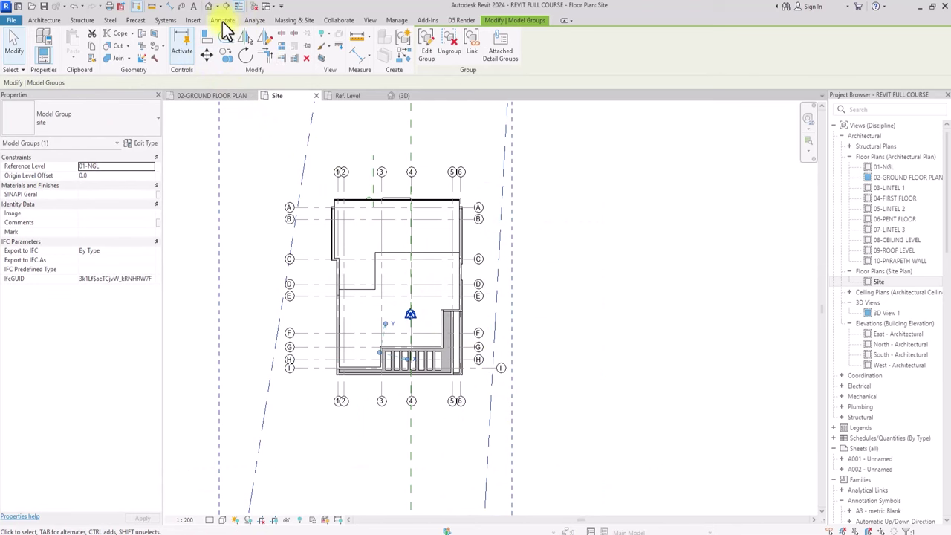
{"action": "left_click", "coordinate": [222, 20]}
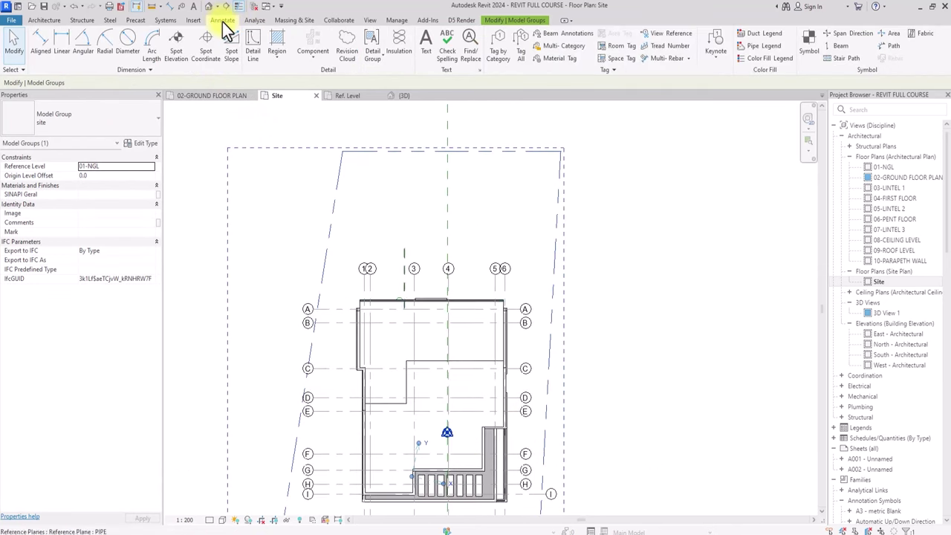
{"action": "scroll", "coordinate": [311, 297], "scroll_direction": "up", "scroll_amount": 2}
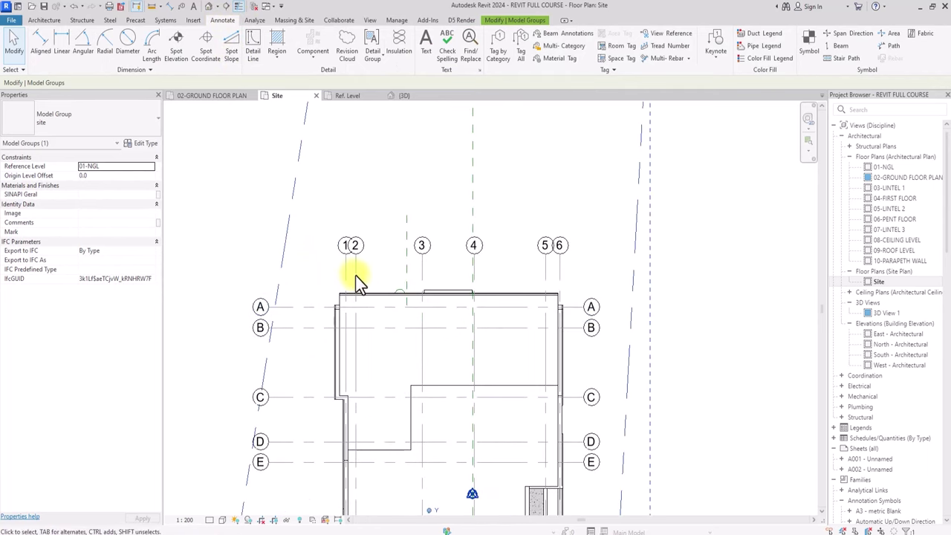
{"action": "scroll", "coordinate": [483, 278], "scroll_direction": "down", "scroll_amount": 4}
{"action": "left_click", "coordinate": [592, 279]}
In the site plan's view range, set the top of the primary range to Level Above (02-DPC)
{"action": "scroll", "coordinate": [592, 279], "scroll_direction": "up", "scroll_amount": 5}
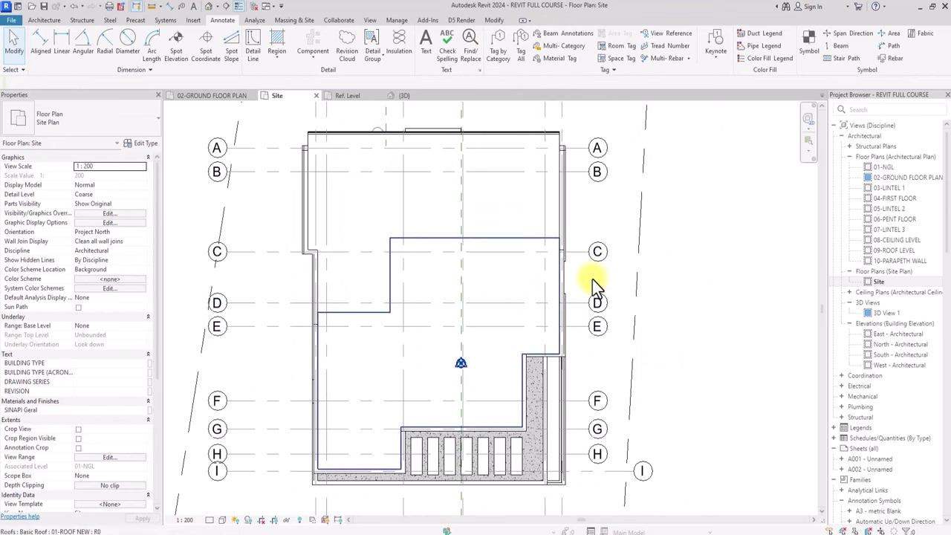
{"action": "scroll", "coordinate": [432, 341], "scroll_direction": "down", "scroll_amount": 4}
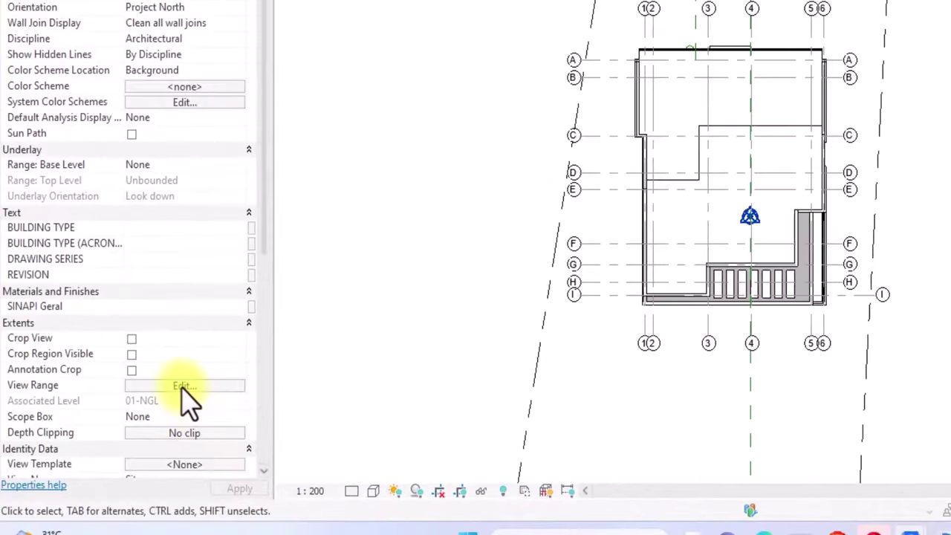
{"action": "left_click", "coordinate": [185, 385]}
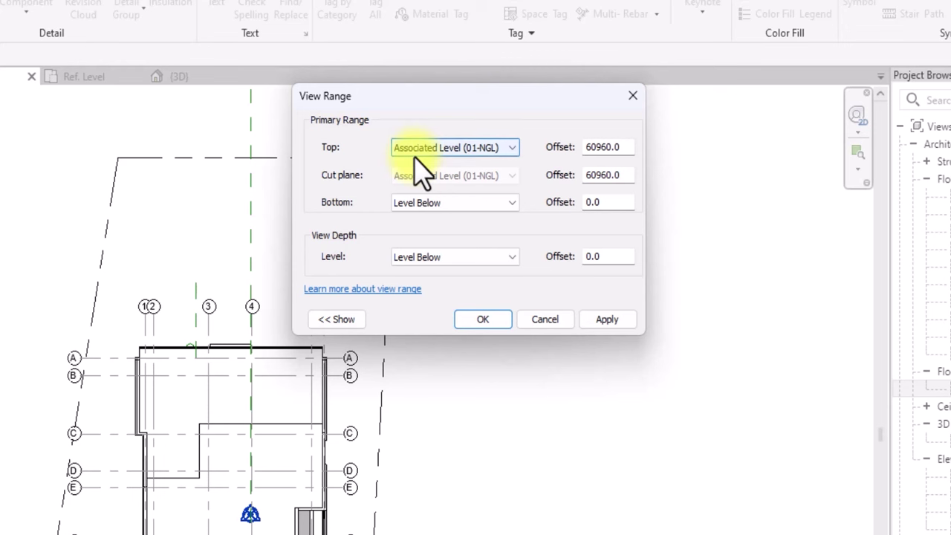
{"action": "left_click", "coordinate": [460, 146]}
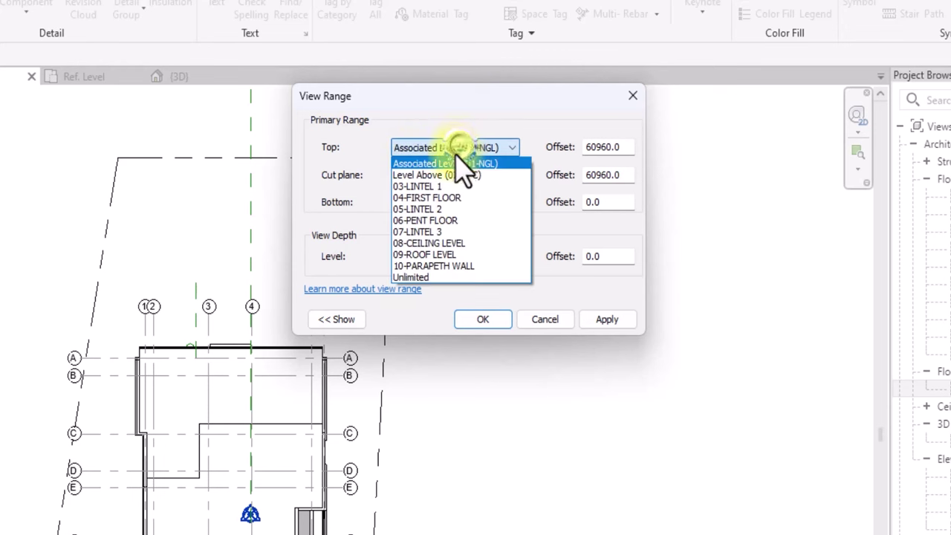
{"action": "left_click", "coordinate": [444, 175]}
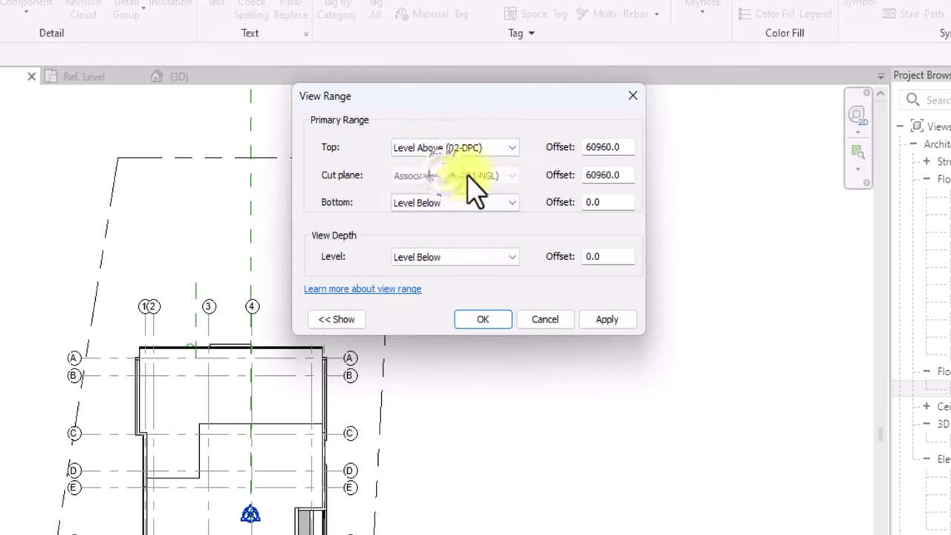
Set the view range's cut plane offset and top offset both to 600 and apply the changes
{"action": "double_click", "coordinate": [611, 178]}
{"action": "type", "text": "600"}
{"action": "left_click", "coordinate": [617, 147]}
{"action": "double_click", "coordinate": [617, 146]}
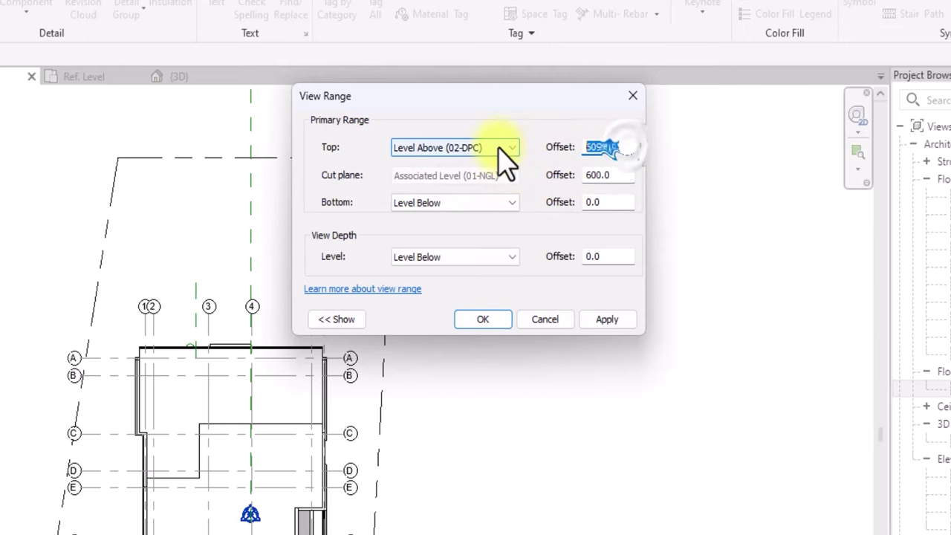
{"action": "type", "text": "600"}
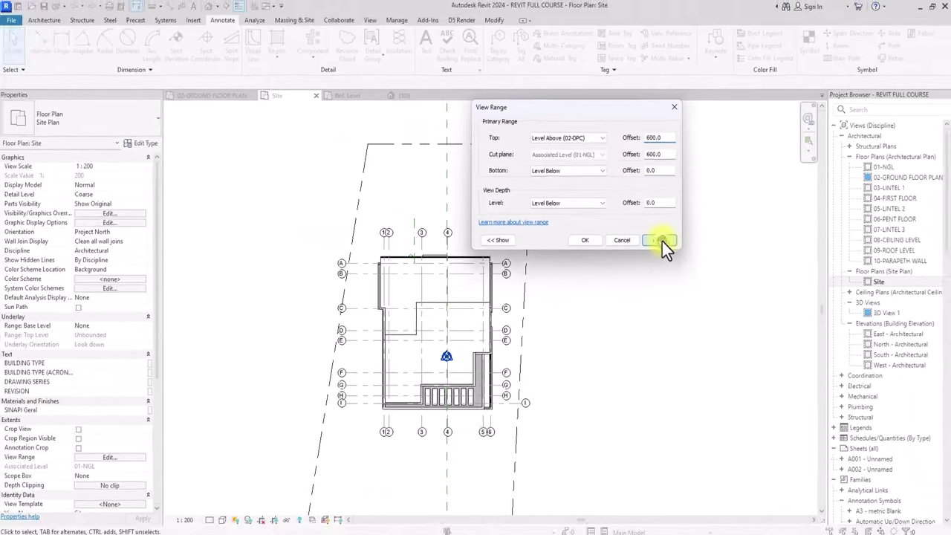
{"action": "left_click", "coordinate": [606, 319]}
{"action": "left_click", "coordinate": [587, 241]}
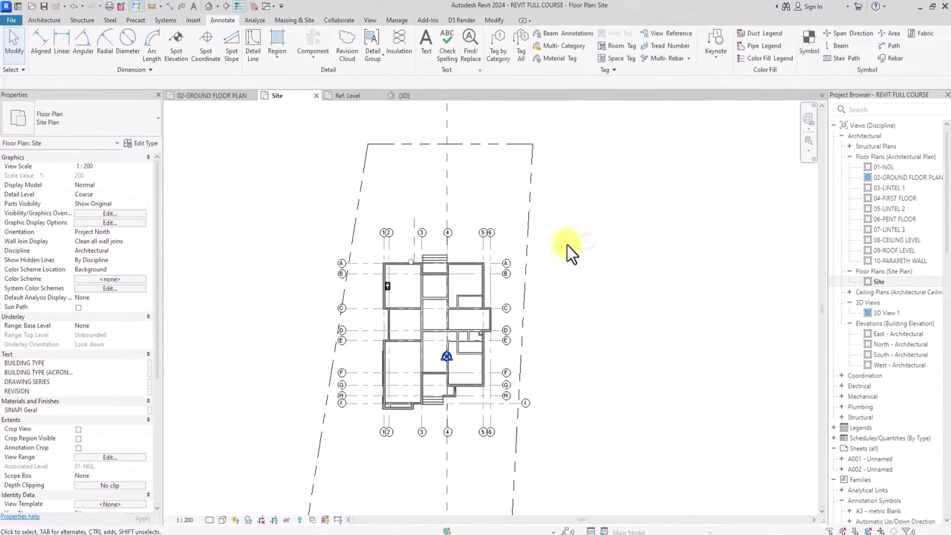
{"action": "scroll", "coordinate": [438, 272], "scroll_direction": "up", "scroll_amount": 5}
{"action": "scroll", "coordinate": [434, 272], "scroll_direction": "down", "scroll_amount": 4}
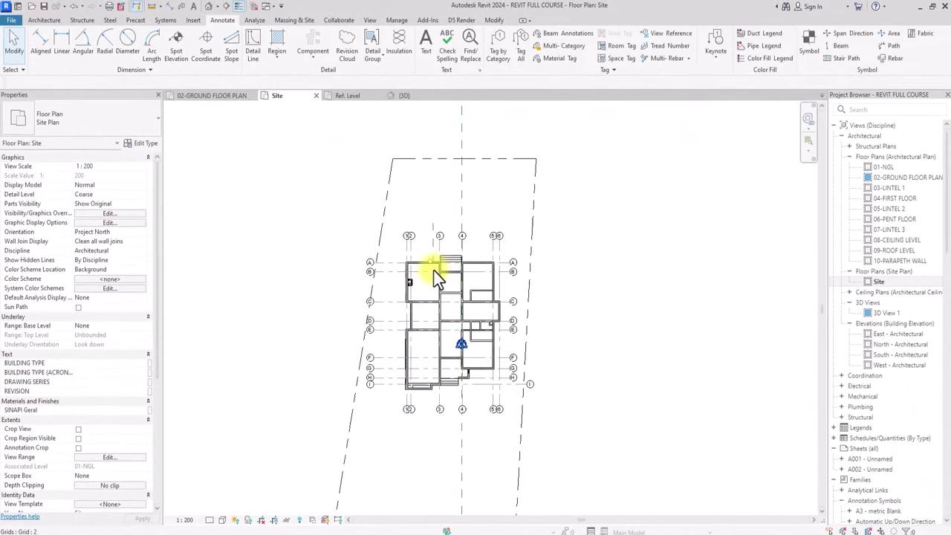
Remove the pipe at the building's north wall, between grids 2 and 3, from the site plan view
{"action": "scroll", "coordinate": [431, 264], "scroll_direction": "up", "scroll_amount": 8}
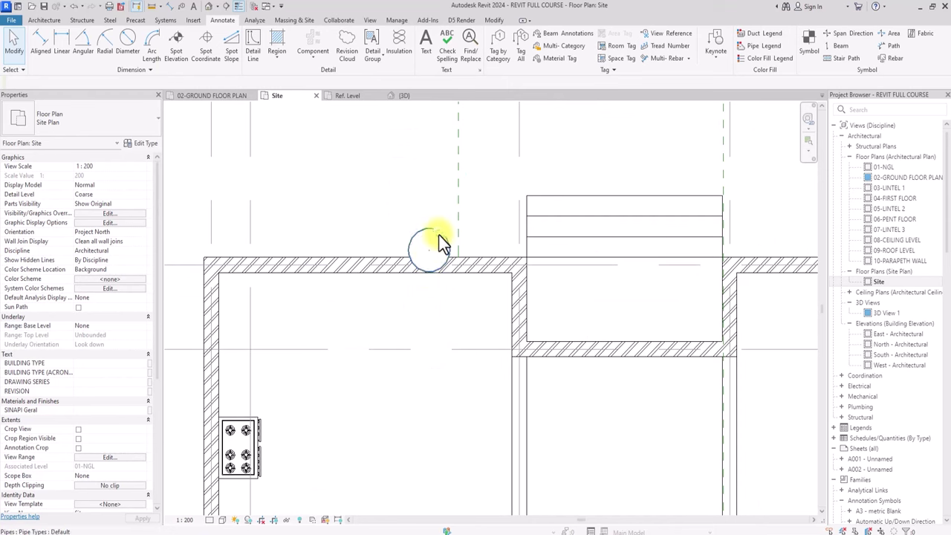
{"action": "key", "text": "p"}
{"action": "key", "text": "i"}
{"action": "scroll", "coordinate": [430, 233], "scroll_direction": "down", "scroll_amount": 5}
{"action": "key", "text": "Escape"}
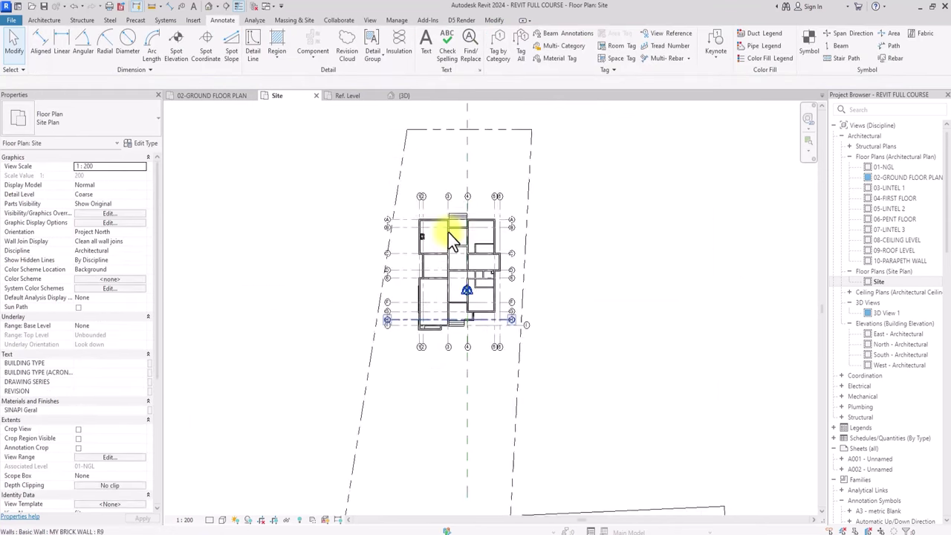
{"action": "scroll", "coordinate": [448, 232], "scroll_direction": "up", "scroll_amount": 4}
{"action": "scroll", "coordinate": [448, 232], "scroll_direction": "down", "scroll_amount": 7}
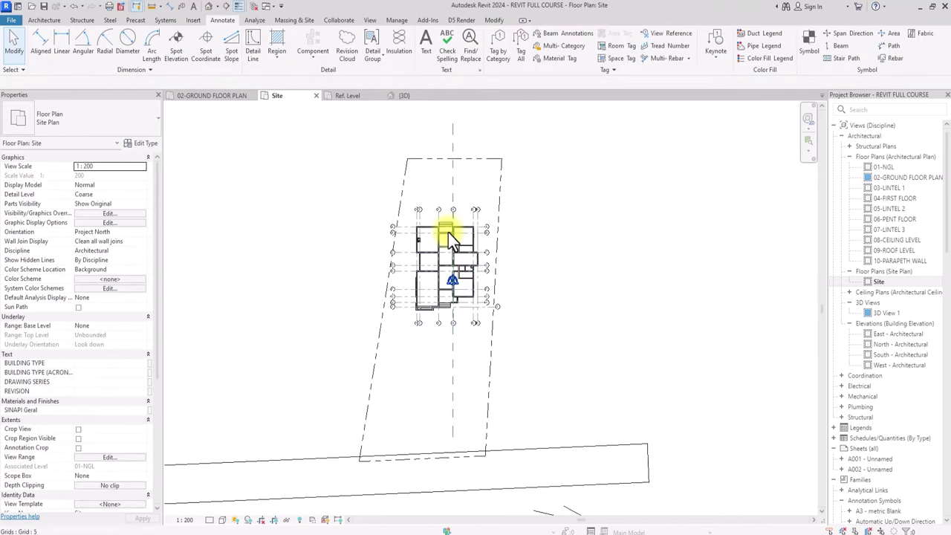
{"action": "scroll", "coordinate": [448, 232], "scroll_direction": "up", "scroll_amount": 3}
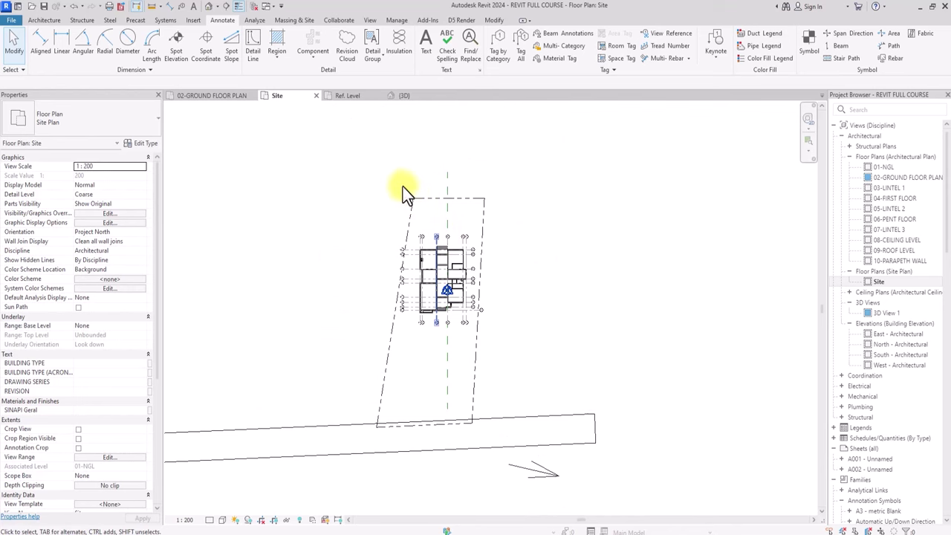
Draw a vertical detail line about 5100 mm long northward from the building's northeast outer wall corner
{"action": "left_click", "coordinate": [252, 42]}
{"action": "scroll", "coordinate": [253, 39], "scroll_direction": "up", "scroll_amount": 5}
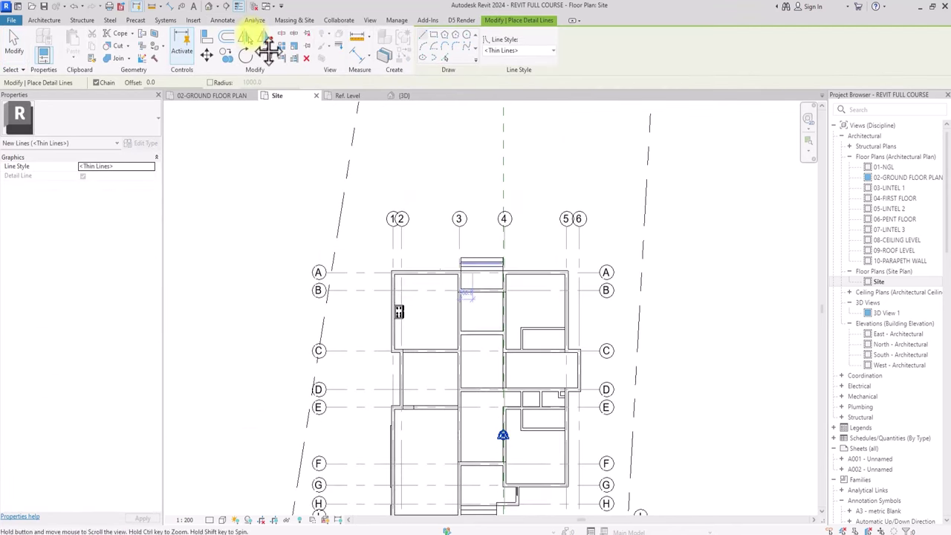
{"action": "left_click", "coordinate": [499, 399]}
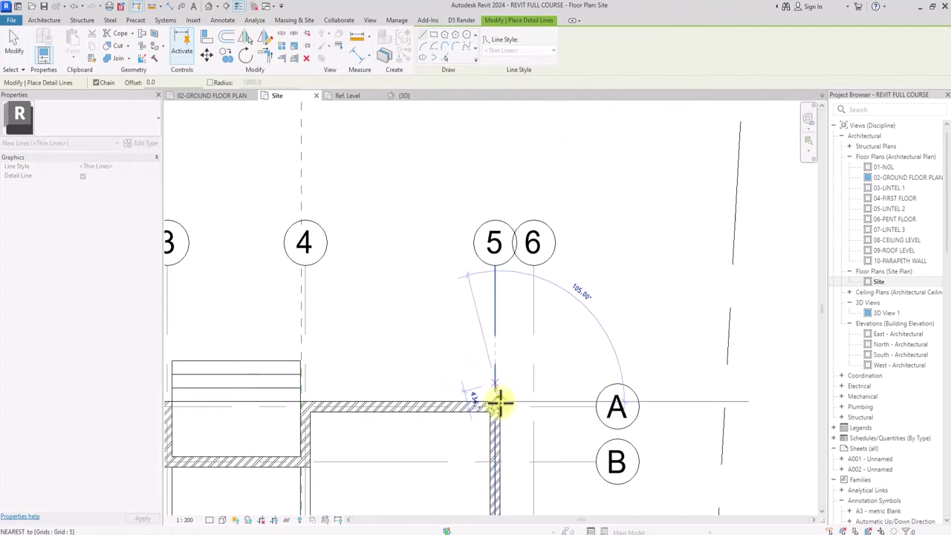
{"action": "scroll", "coordinate": [499, 399], "scroll_direction": "down", "scroll_amount": 2}
{"action": "scroll", "coordinate": [500, 402], "scroll_direction": "down", "scroll_amount": 1}
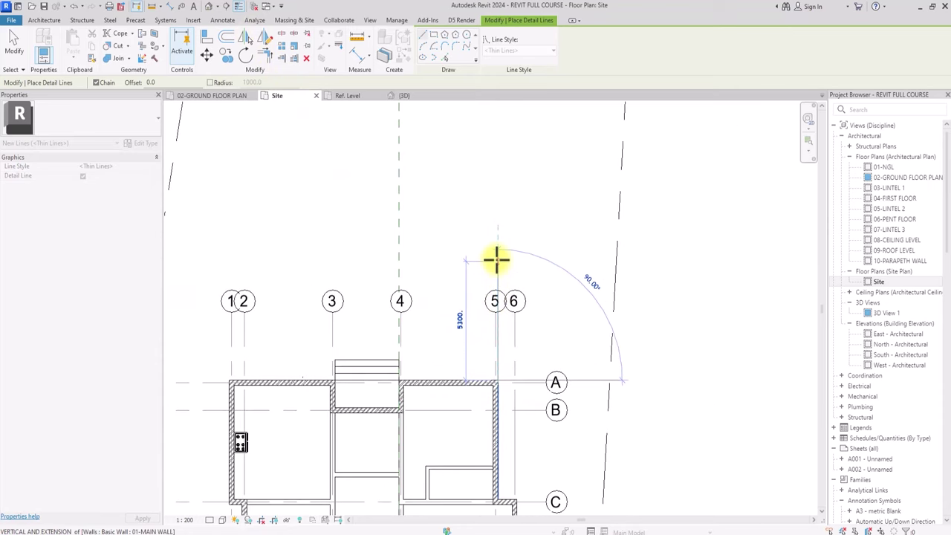
{"action": "scroll", "coordinate": [496, 258], "scroll_direction": "up", "scroll_amount": 2}
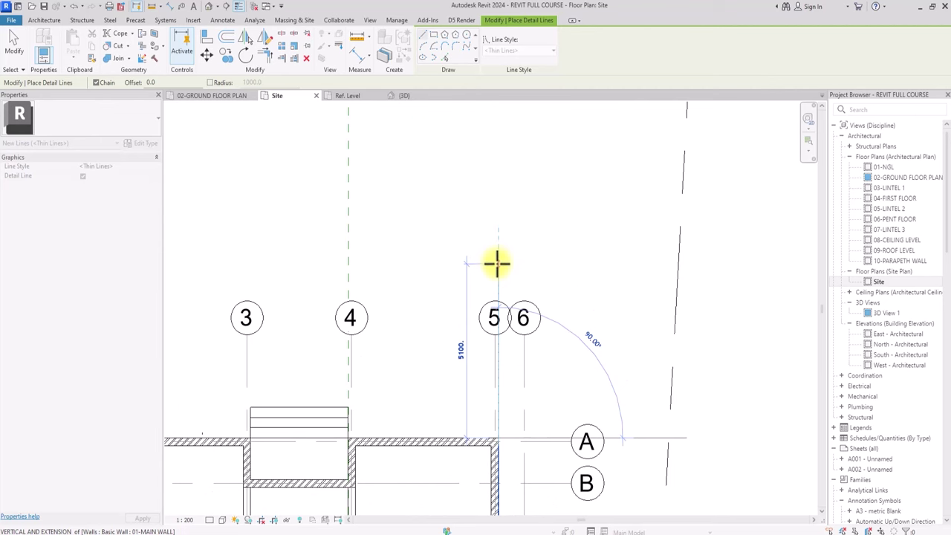
{"action": "left_click", "coordinate": [497, 265]}
Draw a horizontal detail line about 3600 mm long eastward from the building's northeast outer wall corner
{"action": "scroll", "coordinate": [488, 399], "scroll_direction": "up", "scroll_amount": 1}
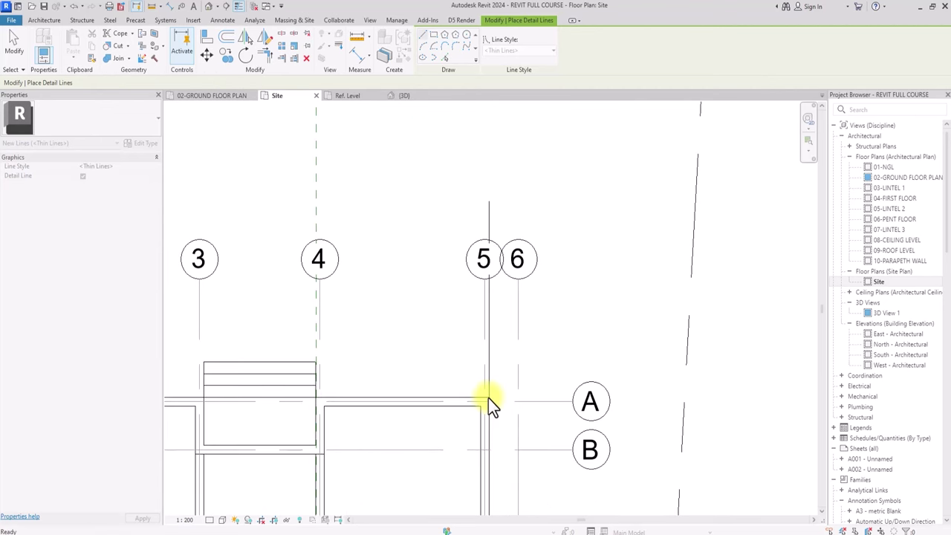
{"action": "left_click", "coordinate": [488, 397]}
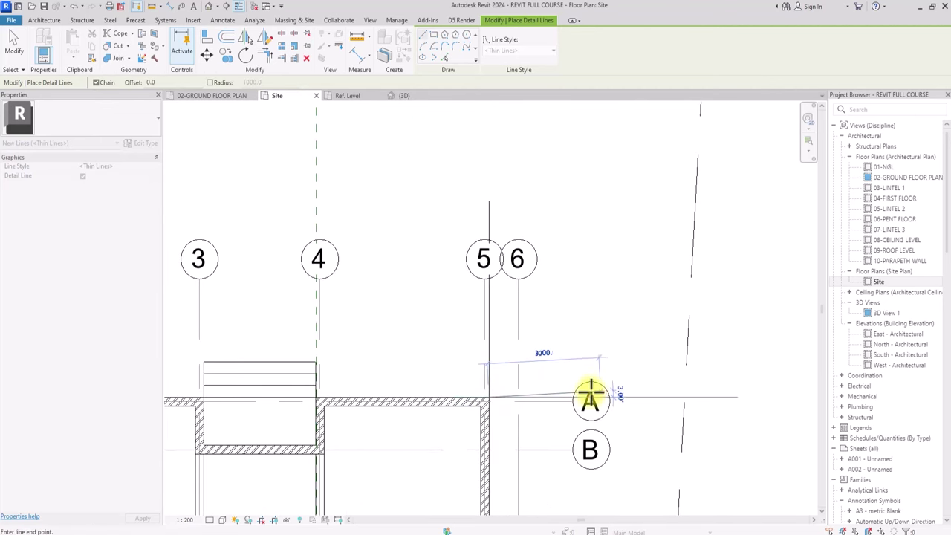
{"action": "scroll", "coordinate": [588, 394], "scroll_direction": "down", "scroll_amount": 1}
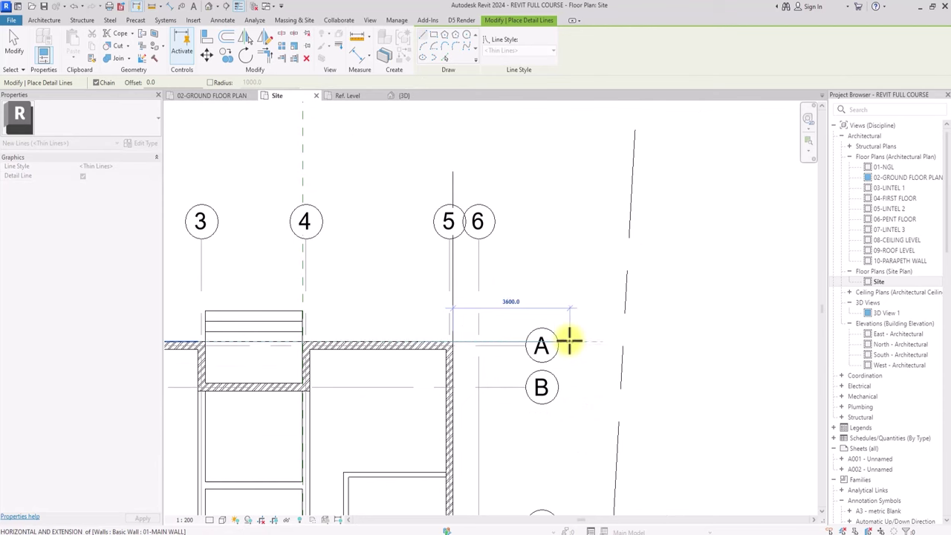
{"action": "scroll", "coordinate": [569, 342], "scroll_direction": "down", "scroll_amount": 3}
{"action": "scroll", "coordinate": [566, 333], "scroll_direction": "down", "scroll_amount": 1}
{"action": "key", "text": "Escape"}
{"action": "key", "text": "Escape"}
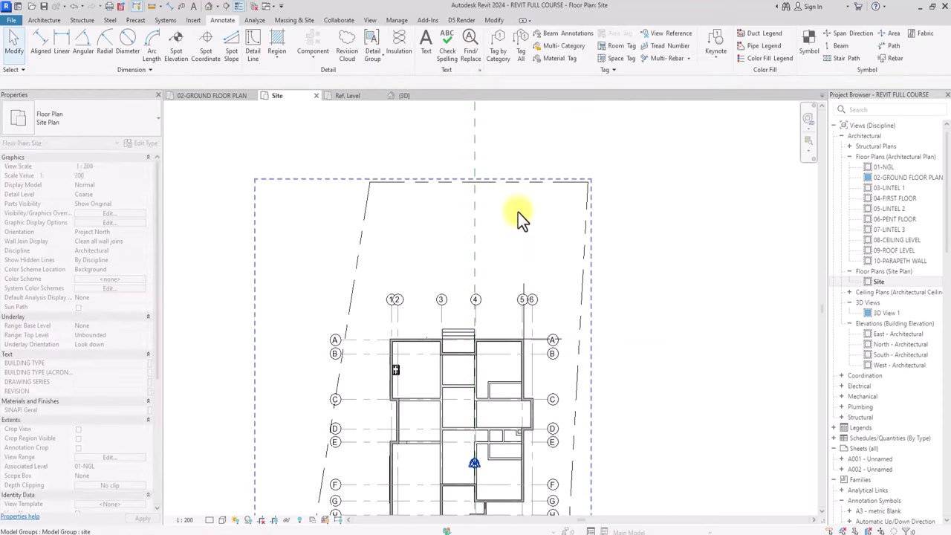
Move the site group about 9070 mm south so its north boundary meets the top end of the vertical detail line
{"action": "left_click", "coordinate": [506, 184]}
{"action": "left_click", "coordinate": [206, 61]}
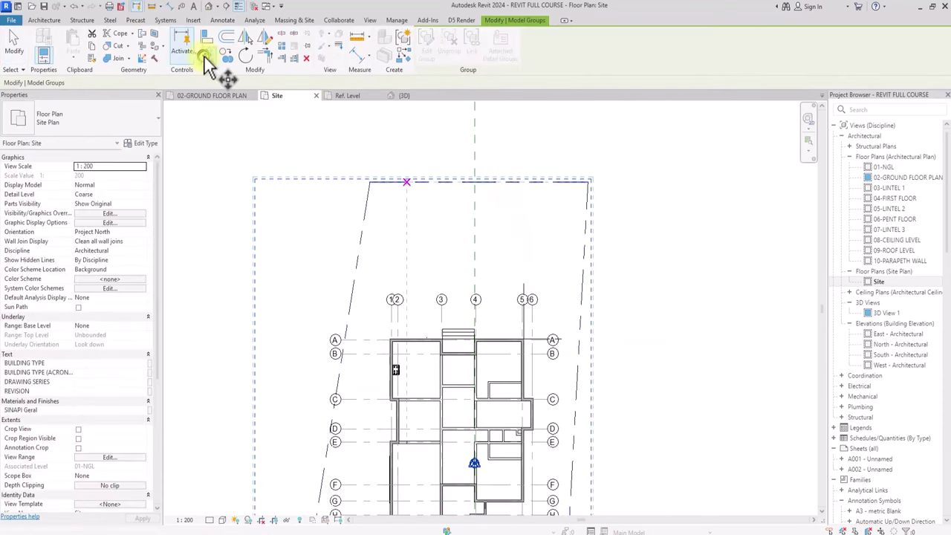
{"action": "scroll", "coordinate": [520, 175], "scroll_direction": "up", "scroll_amount": 2}
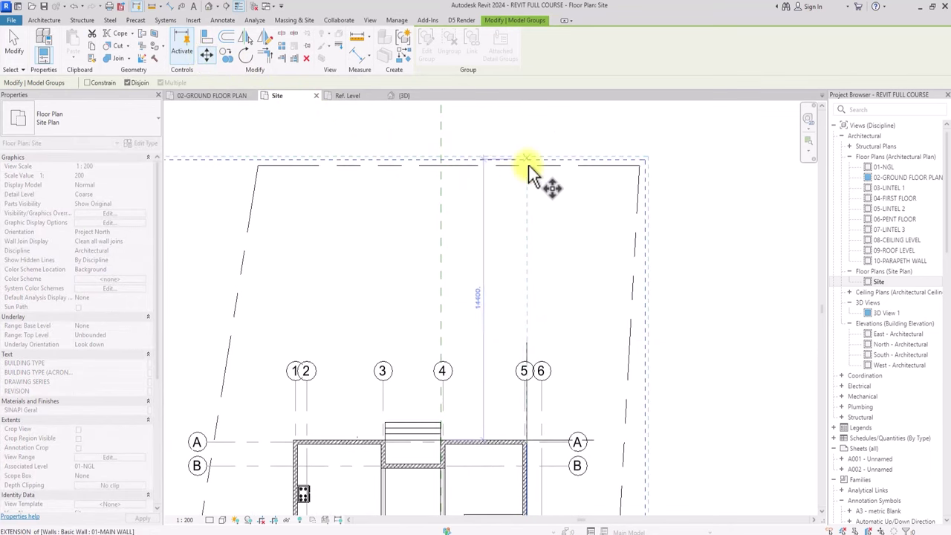
{"action": "left_click", "coordinate": [528, 165]}
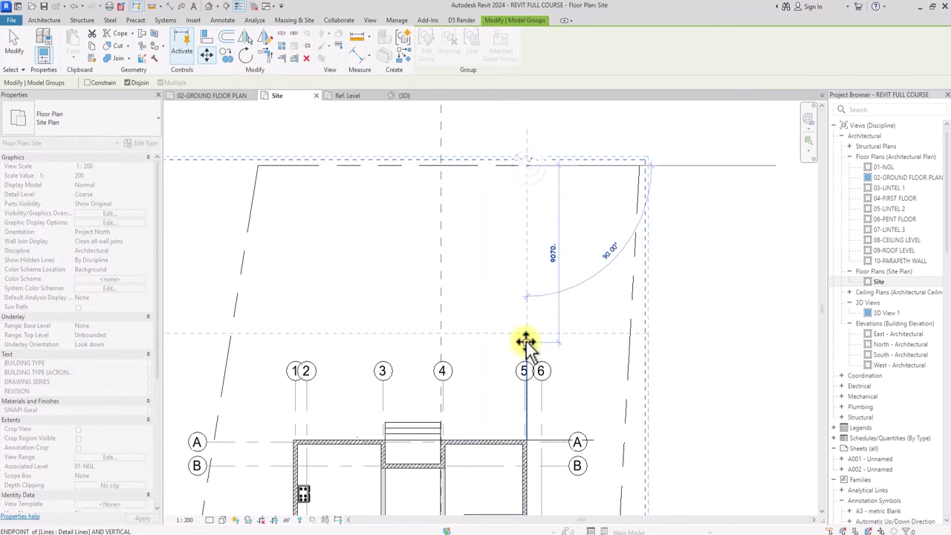
{"action": "left_click", "coordinate": [526, 342]}
{"action": "middle_click_drag", "start_coordinate": [526, 342], "coordinate": [449, 144]}
{"action": "scroll", "coordinate": [528, 269], "scroll_direction": "up", "scroll_amount": 2}
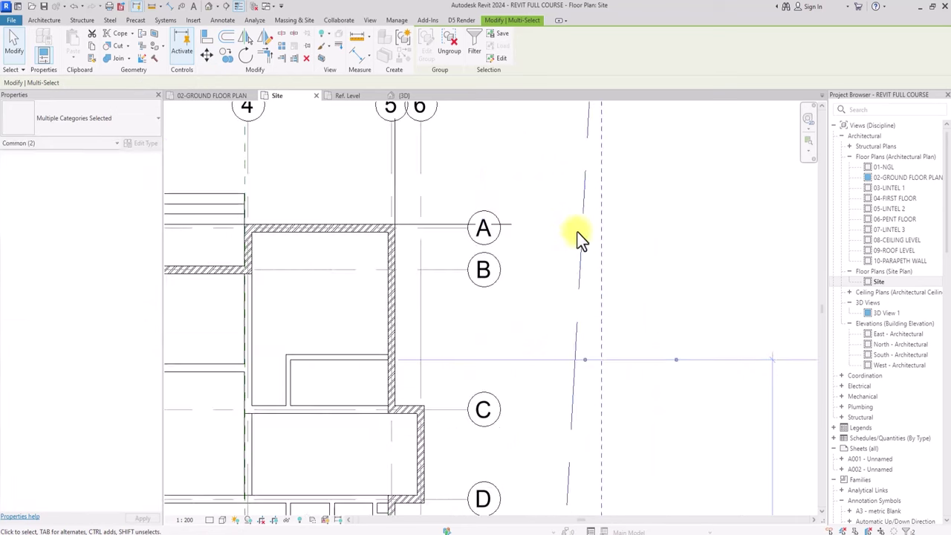
Move the site group alone horizontally west until its east boundary meets the outer end of the horizontal detail line
{"action": "left_click", "coordinate": [580, 224], "text": "shift"}
{"action": "left_click", "coordinate": [208, 55]}
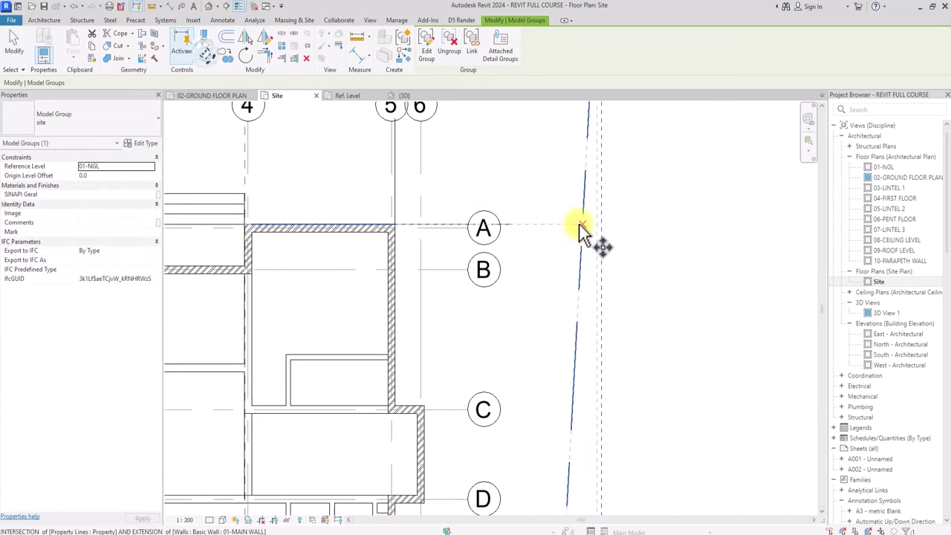
{"action": "left_click", "coordinate": [582, 224]}
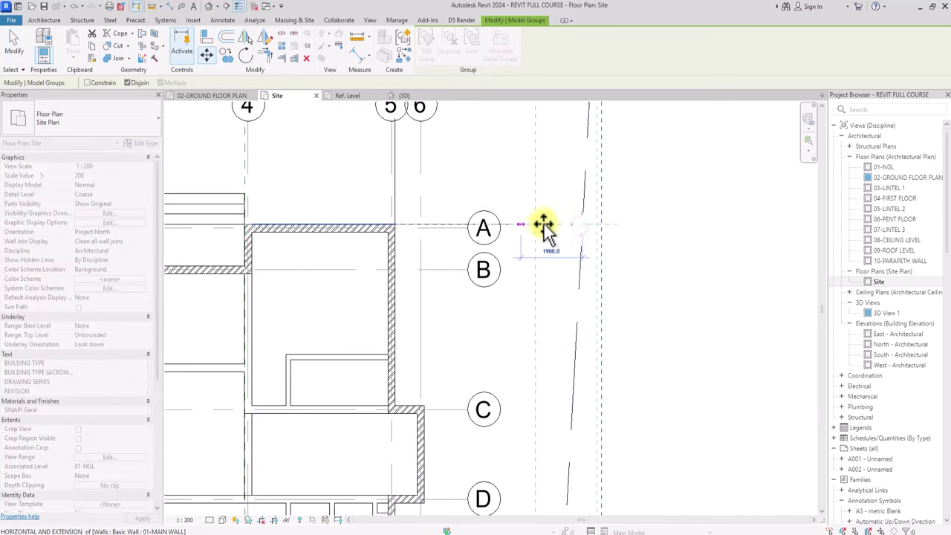
{"action": "left_click", "coordinate": [512, 224]}
{"action": "scroll", "coordinate": [514, 224], "scroll_direction": "down", "scroll_amount": 3}
{"action": "middle_click_drag", "start_coordinate": [533, 228], "coordinate": [531, 134]}
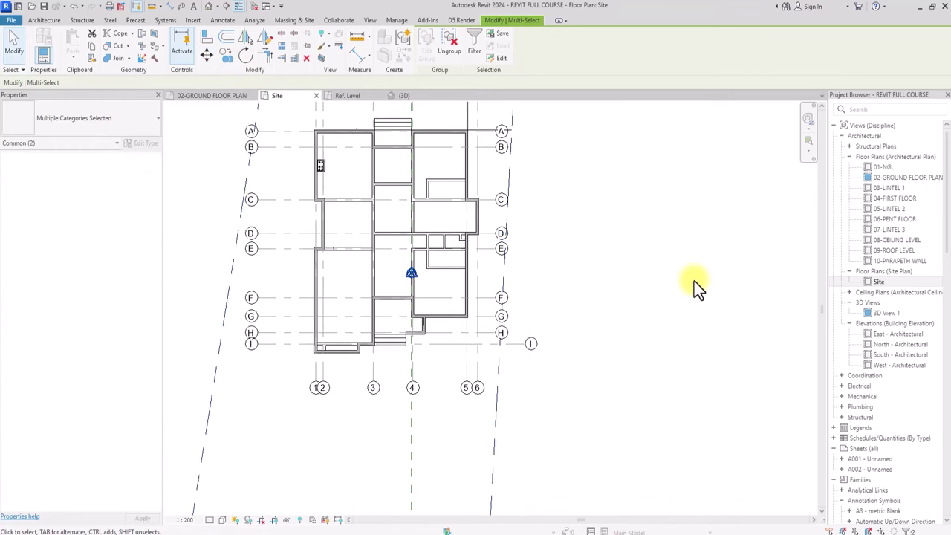
{"action": "left_click", "coordinate": [694, 281]}
Ungroup the site model group that holds the boundary, with its attached road and north arrow lines
{"action": "scroll", "coordinate": [694, 280], "scroll_direction": "down", "scroll_amount": 3}
{"action": "scroll", "coordinate": [693, 281], "scroll_direction": "up", "scroll_amount": 1}
{"action": "middle_click_drag", "start_coordinate": [694, 281], "coordinate": [701, 216]}
{"action": "scroll", "coordinate": [694, 280], "scroll_direction": "down", "scroll_amount": 2}
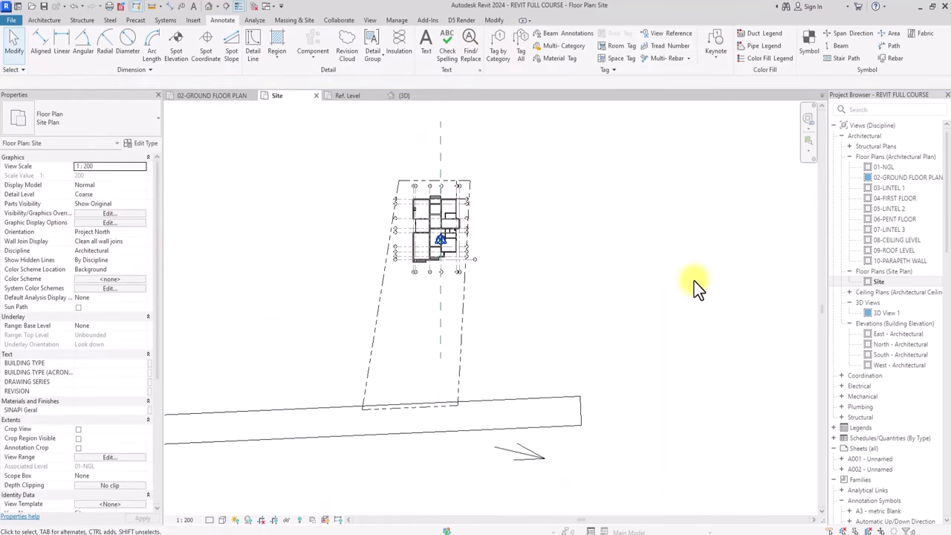
{"action": "scroll", "coordinate": [524, 339], "scroll_direction": "down", "scroll_amount": 2}
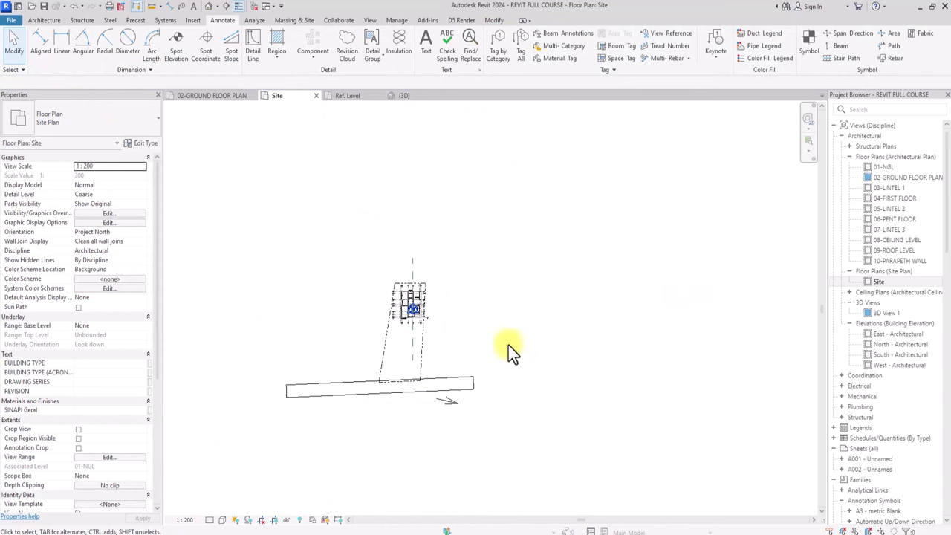
{"action": "left_click", "coordinate": [415, 377]}
{"action": "scroll", "coordinate": [414, 377], "scroll_direction": "up", "scroll_amount": 3}
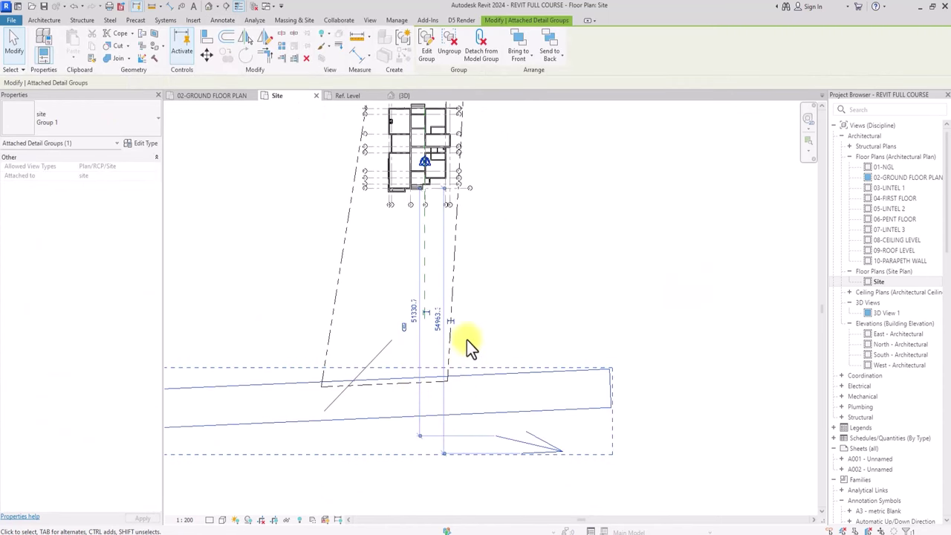
{"action": "key", "text": "Escape"}
{"action": "left_click", "coordinate": [455, 282]}
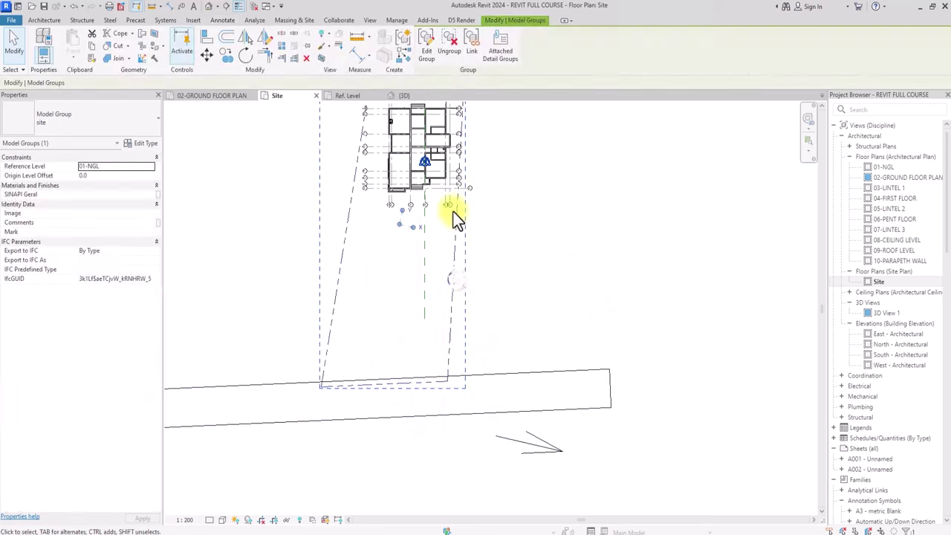
{"action": "left_click", "coordinate": [447, 30]}
{"action": "key", "text": "Escape"}
{"action": "scroll", "coordinate": [501, 326], "scroll_direction": "down", "scroll_amount": 2}
{"action": "scroll", "coordinate": [574, 310], "scroll_direction": "up", "scroll_amount": 1}
{"action": "scroll", "coordinate": [574, 311], "scroll_direction": "down", "scroll_amount": 1}
Move the access road outline and north arrow lines together about 3300 mm straight south, clear of the south boundary
{"action": "left_click_drag", "start_coordinate": [618, 299], "coordinate": [490, 465]}
{"action": "middle_click_drag", "start_coordinate": [483, 445], "coordinate": [626, 384]}
{"action": "left_click_drag", "start_coordinate": [380, 284], "coordinate": [300, 410], "text": "ctrl"}
{"action": "scroll", "coordinate": [301, 409], "scroll_direction": "up", "scroll_amount": 5}
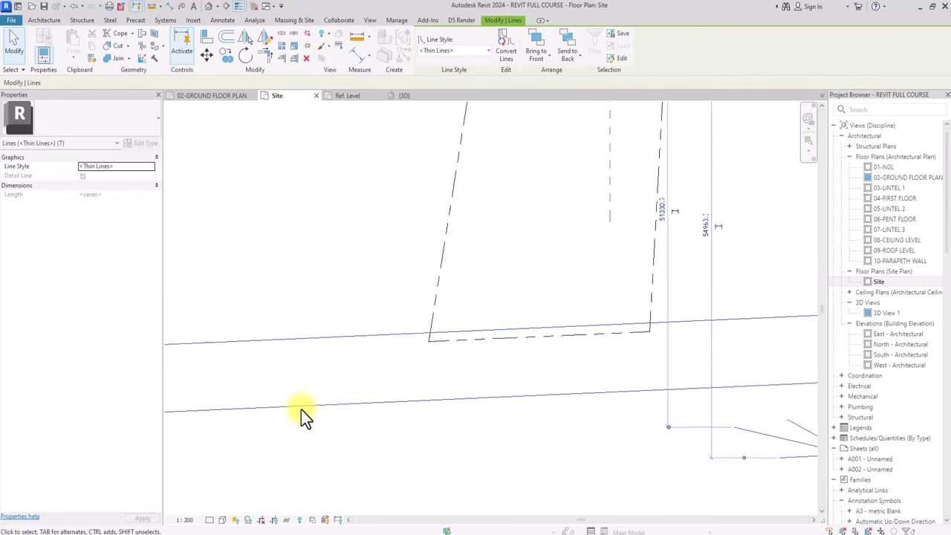
{"action": "middle_click_drag", "start_coordinate": [301, 409], "coordinate": [324, 334]}
{"action": "left_click", "coordinate": [208, 59]}
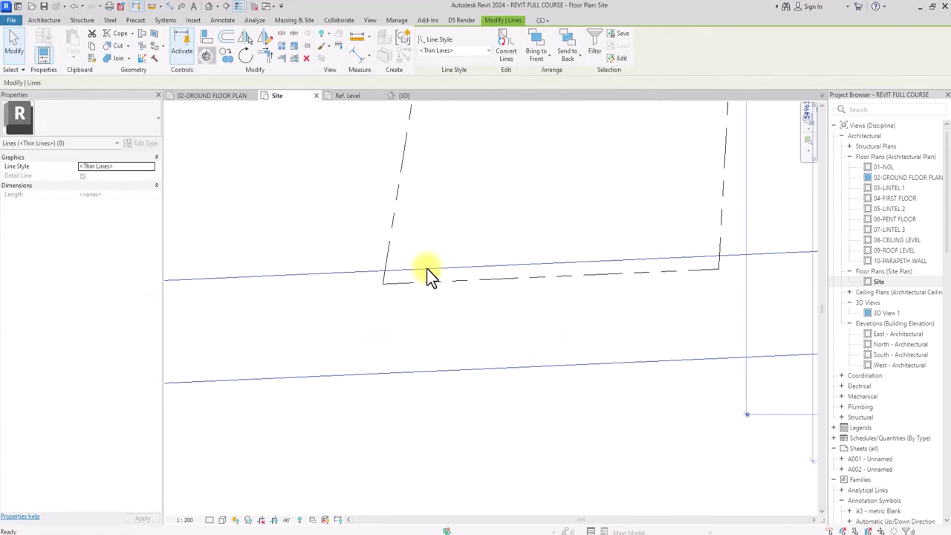
{"action": "left_click", "coordinate": [427, 268]}
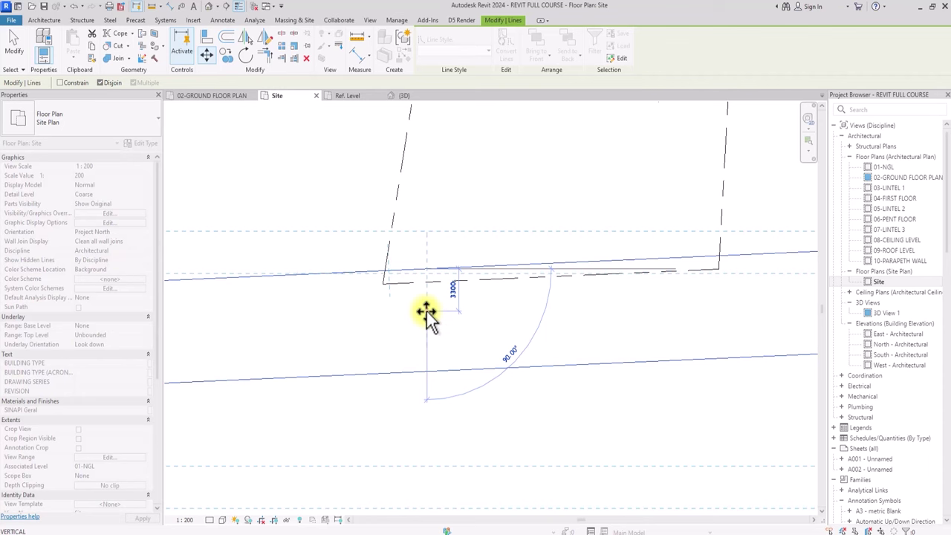
{"action": "left_click", "coordinate": [426, 312]}
{"action": "scroll", "coordinate": [637, 197], "scroll_direction": "down", "scroll_amount": 5}
{"action": "left_click", "coordinate": [605, 226]}
{"action": "middle_click_drag", "start_coordinate": [609, 230], "coordinate": [561, 336]}
{"action": "scroll", "coordinate": [418, 278], "scroll_direction": "up", "scroll_amount": 2}
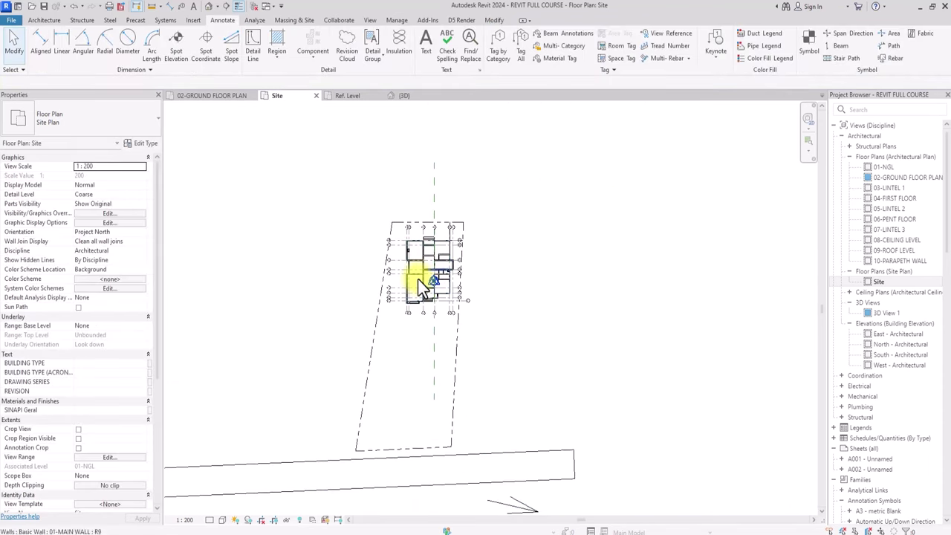
{"action": "scroll", "coordinate": [407, 332], "scroll_direction": "down", "scroll_amount": 1}
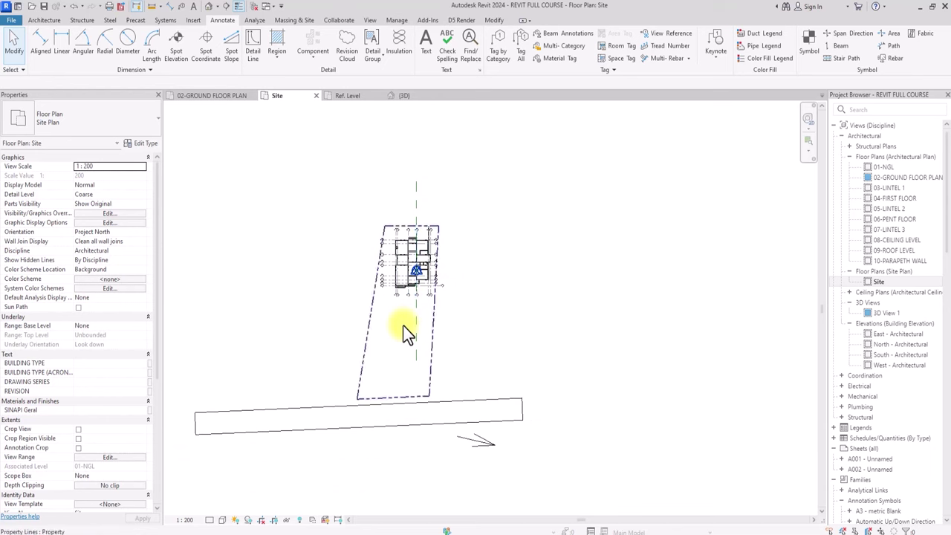
{"action": "scroll", "coordinate": [170, 207], "scroll_direction": "up", "scroll_amount": 3}
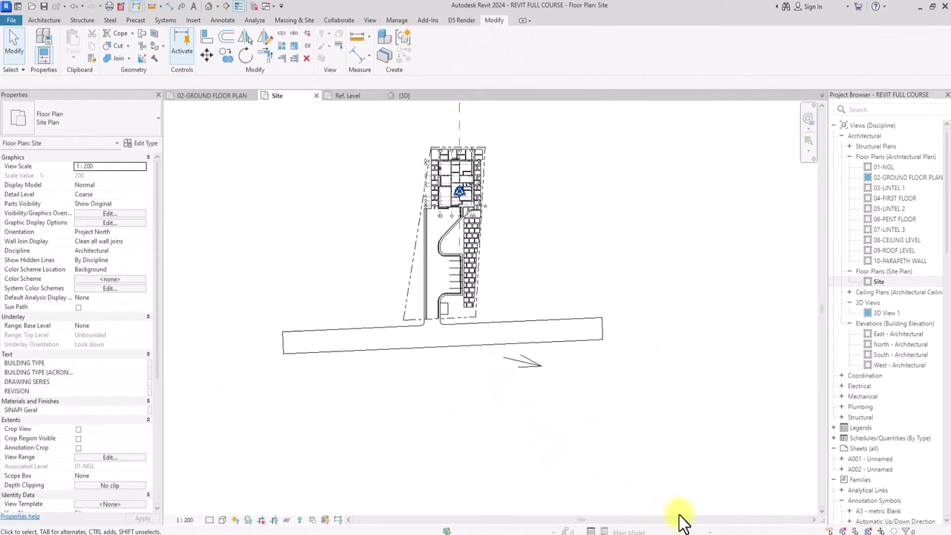
Hide the whole grids category in the site plan view
{"action": "scroll", "coordinate": [679, 515], "scroll_direction": "up", "scroll_amount": 1}
{"action": "middle_click_drag", "start_coordinate": [679, 433], "coordinate": [679, 515]}
{"action": "scroll", "coordinate": [679, 514], "scroll_direction": "up", "scroll_amount": 7}
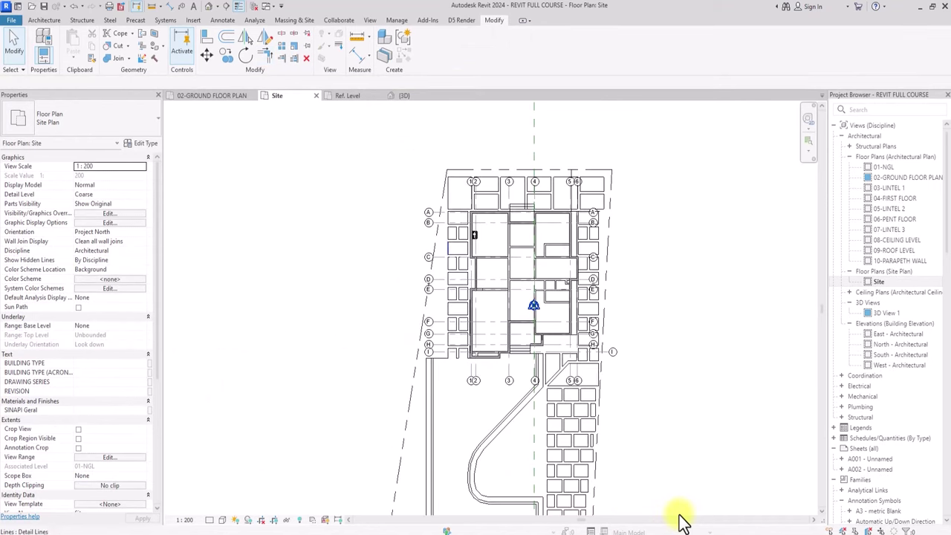
{"action": "scroll", "coordinate": [683, 520], "scroll_direction": "up", "scroll_amount": 4}
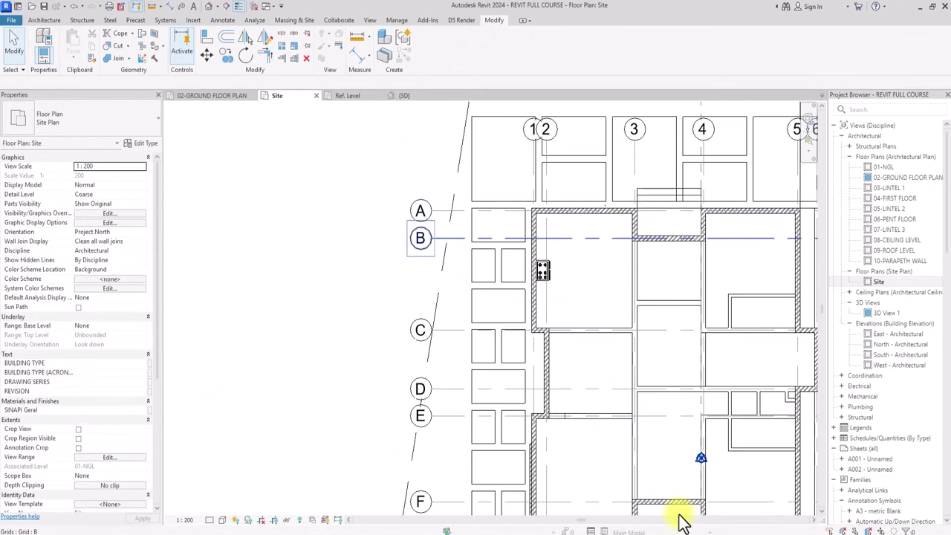
{"action": "scroll", "coordinate": [571, 369], "scroll_direction": "up", "scroll_amount": 2}
{"action": "left_click", "coordinate": [451, 207]}
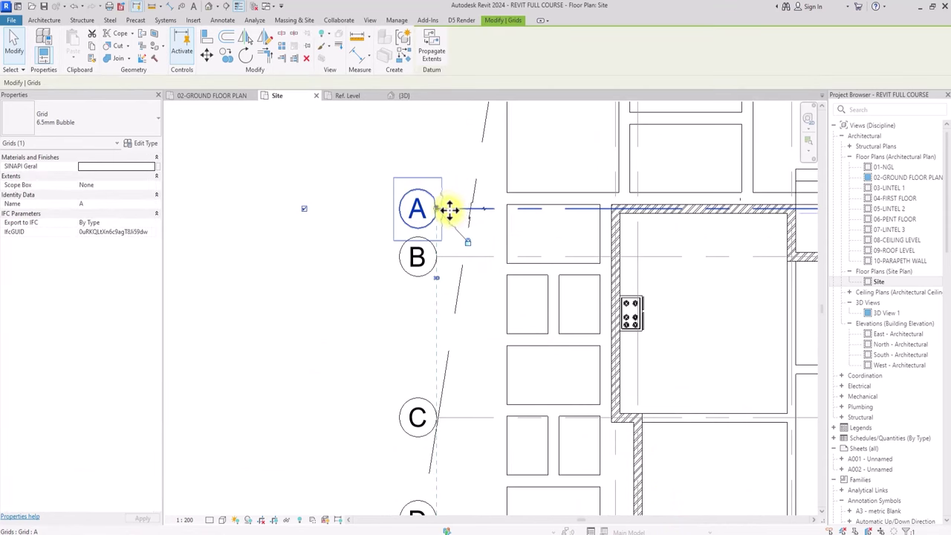
{"action": "right_click", "coordinate": [451, 208]}
{"action": "mouse_move", "coordinate": [509, 315]}
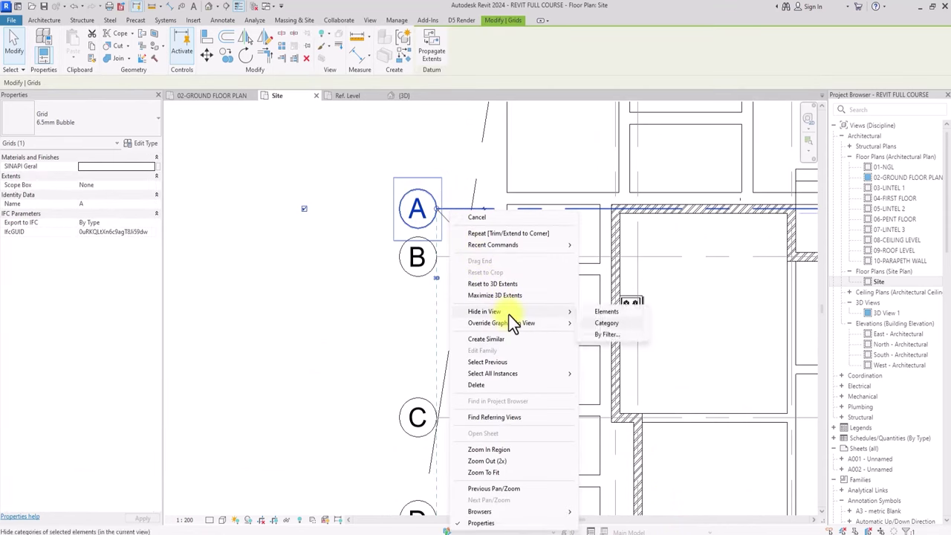
{"action": "left_click", "coordinate": [610, 323]}
Hide the whole category of the cooker, a generic model in the northwest room, in the site plan view
{"action": "scroll", "coordinate": [611, 323], "scroll_direction": "down", "scroll_amount": 5}
{"action": "middle_click_drag", "start_coordinate": [610, 323], "coordinate": [448, 248]}
{"action": "scroll", "coordinate": [431, 242], "scroll_direction": "up", "scroll_amount": 5}
{"action": "left_click", "coordinate": [428, 239]}
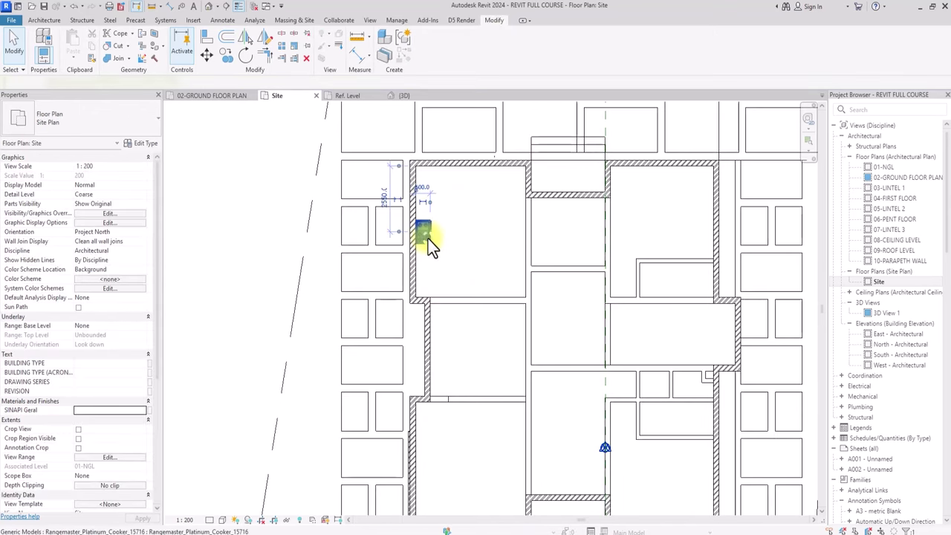
{"action": "right_click", "coordinate": [428, 239]}
{"action": "mouse_move", "coordinate": [529, 289]}
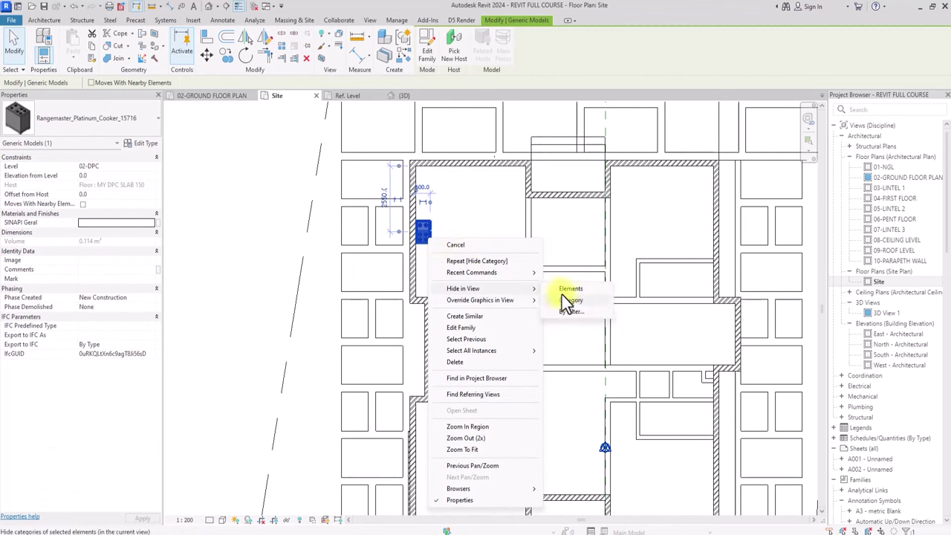
{"action": "left_click", "coordinate": [582, 304]}
Start a filled region and duplicate its Diagonal Crosshatch type under the name "building"
{"action": "scroll", "coordinate": [492, 250], "scroll_direction": "down", "scroll_amount": 4}
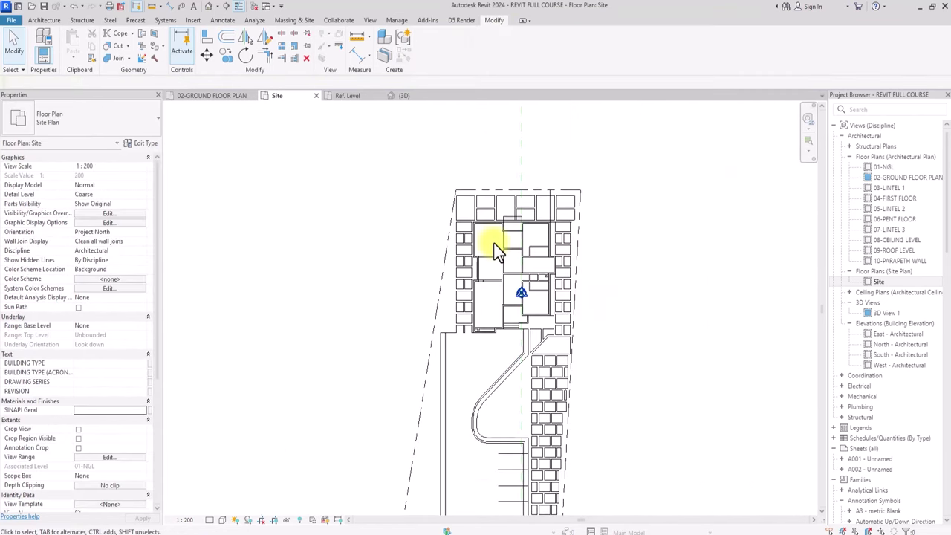
{"action": "middle_click_drag", "start_coordinate": [494, 244], "coordinate": [405, 270]}
{"action": "left_click", "coordinate": [223, 20]}
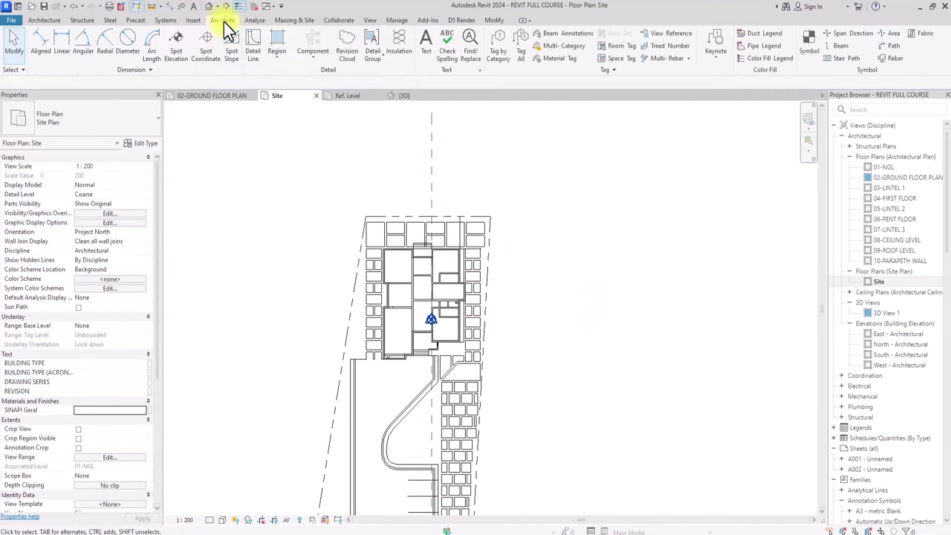
{"action": "left_click", "coordinate": [274, 41]}
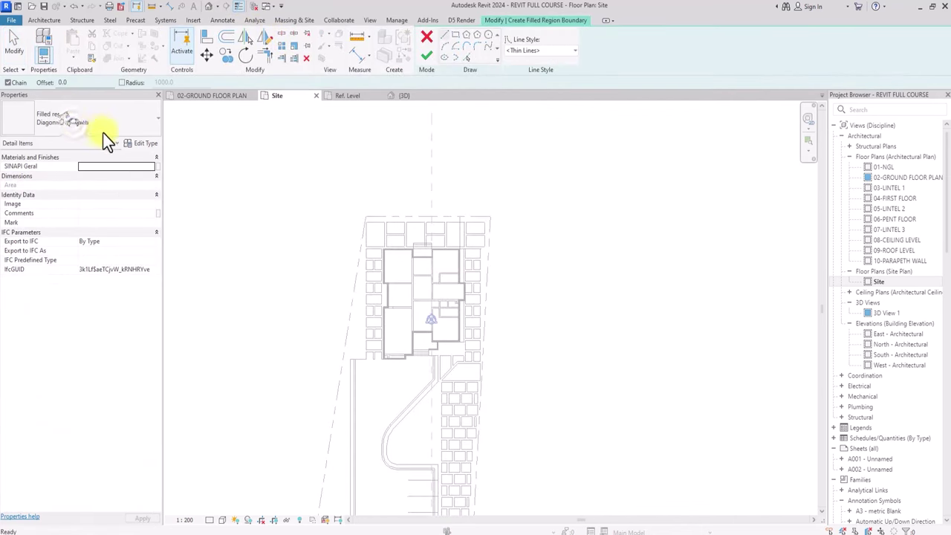
{"action": "left_click", "coordinate": [138, 144]}
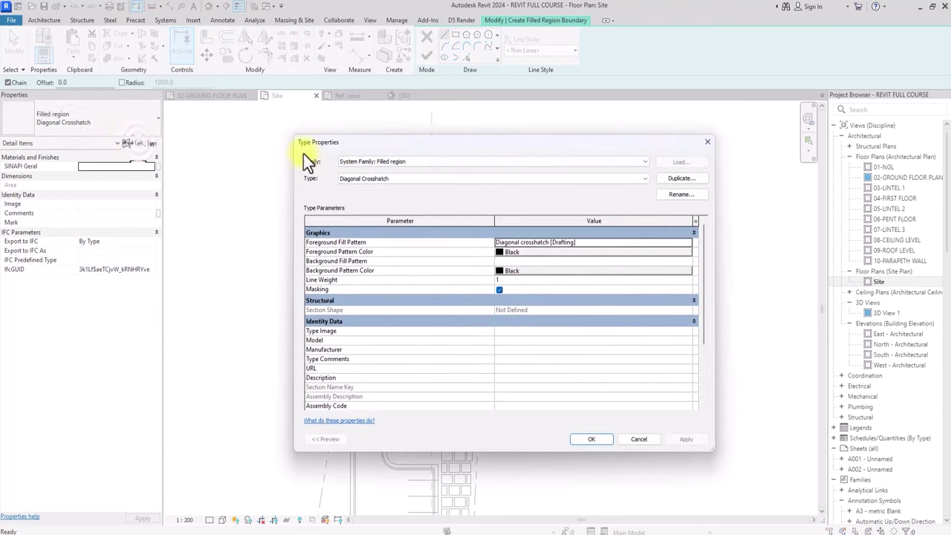
{"action": "left_click", "coordinate": [677, 179]}
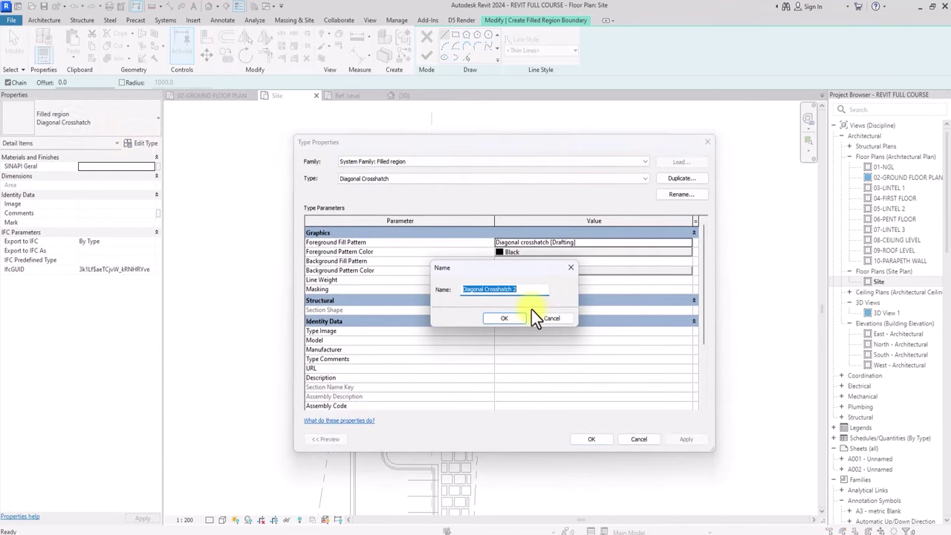
{"action": "type", "text": "building"}
{"action": "left_click", "coordinate": [514, 319]}
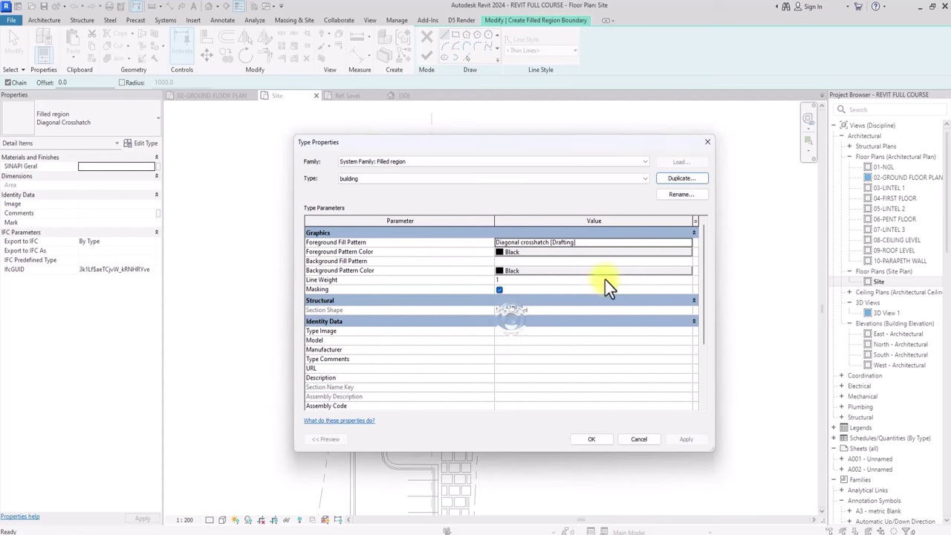
Set the building region type's foreground fill pattern to the drafting pattern CH_Kalksandstein1
{"action": "left_click", "coordinate": [687, 244]}
{"action": "scroll", "coordinate": [459, 301], "scroll_direction": "up", "scroll_amount": 5}
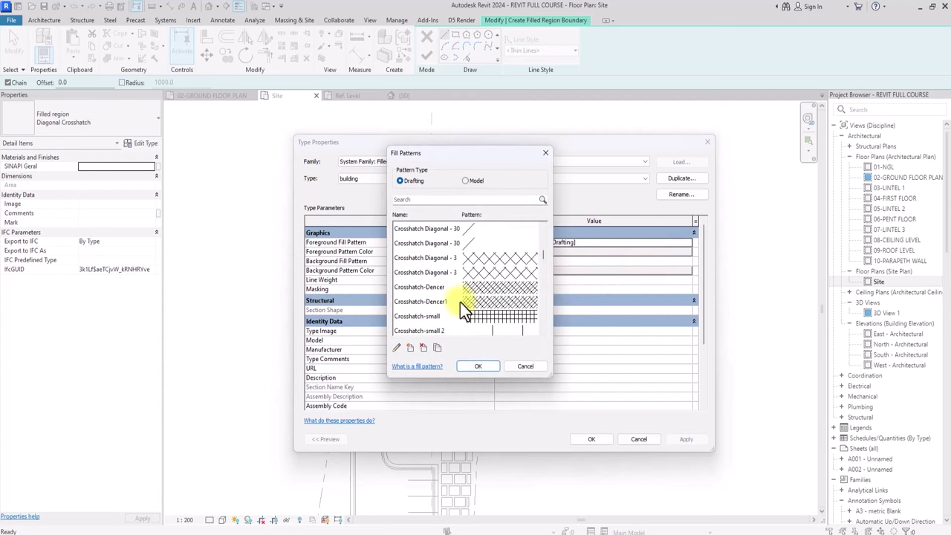
{"action": "scroll", "coordinate": [475, 277], "scroll_direction": "up", "scroll_amount": 10}
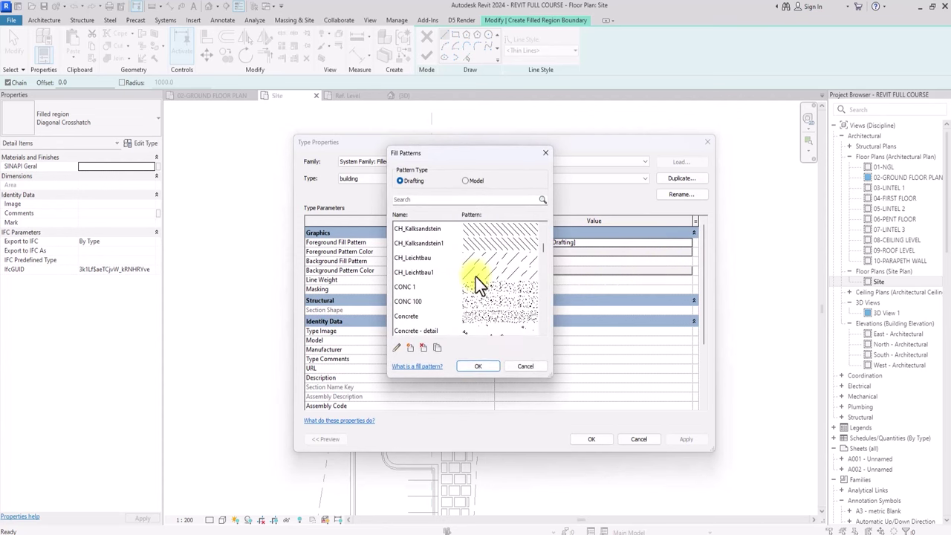
{"action": "scroll", "coordinate": [503, 274], "scroll_direction": "down", "scroll_amount": 3}
{"action": "scroll", "coordinate": [494, 290], "scroll_direction": "up", "scroll_amount": 2}
{"action": "left_click", "coordinate": [490, 287]}
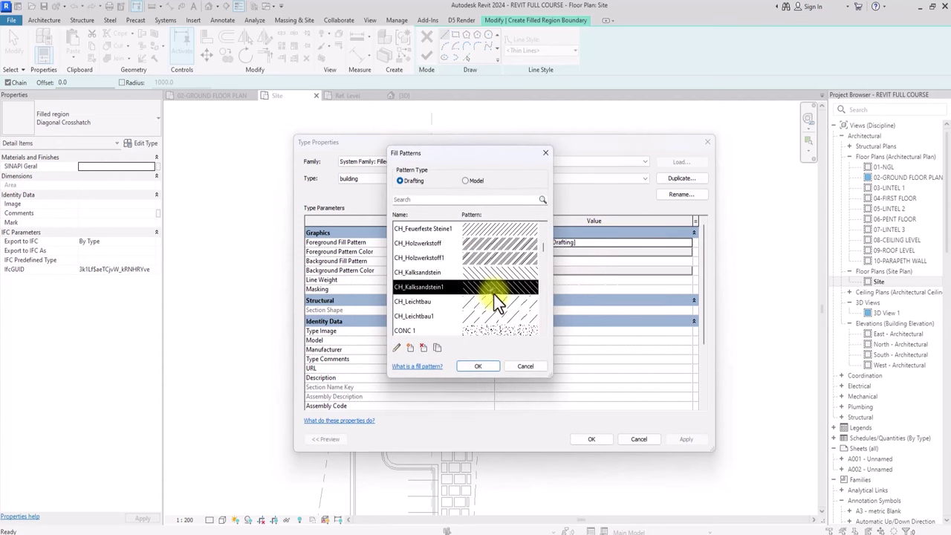
{"action": "left_click", "coordinate": [483, 364]}
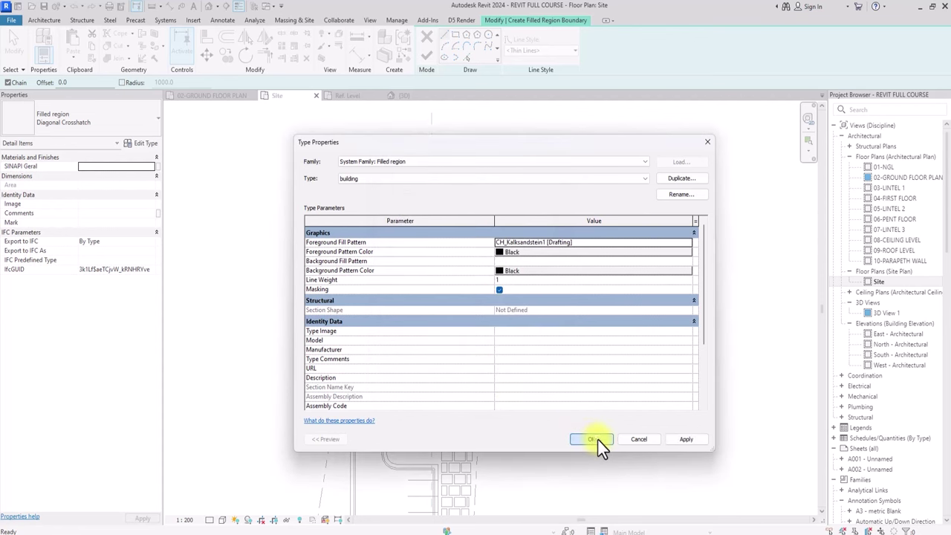
{"action": "left_click", "coordinate": [597, 439]}
Set the region boundary's line style to Wide Lines and pick the building's outer wall faces along the west and north sides
{"action": "scroll", "coordinate": [422, 269], "scroll_direction": "down", "scroll_amount": 1}
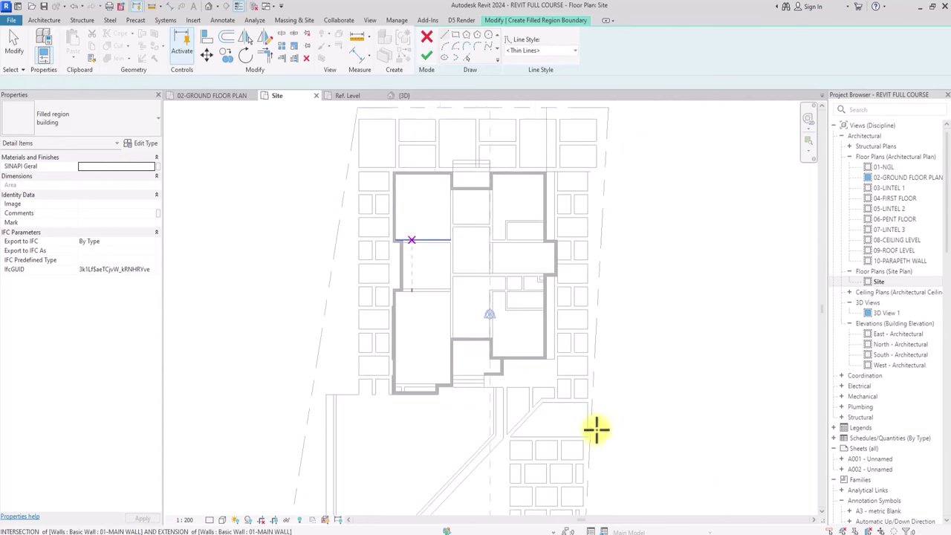
{"action": "left_click", "coordinate": [512, 51]}
{"action": "left_click", "coordinate": [536, 84]}
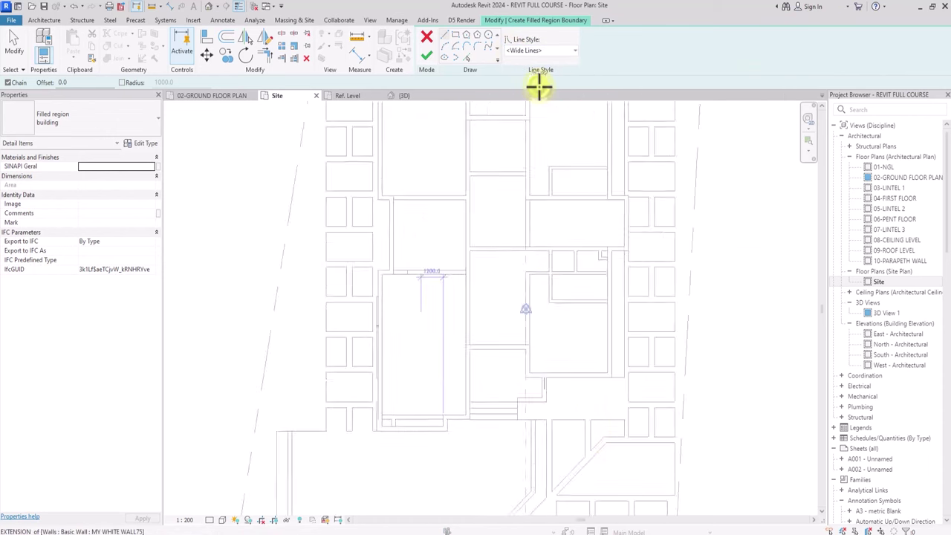
{"action": "left_click", "coordinate": [468, 58]}
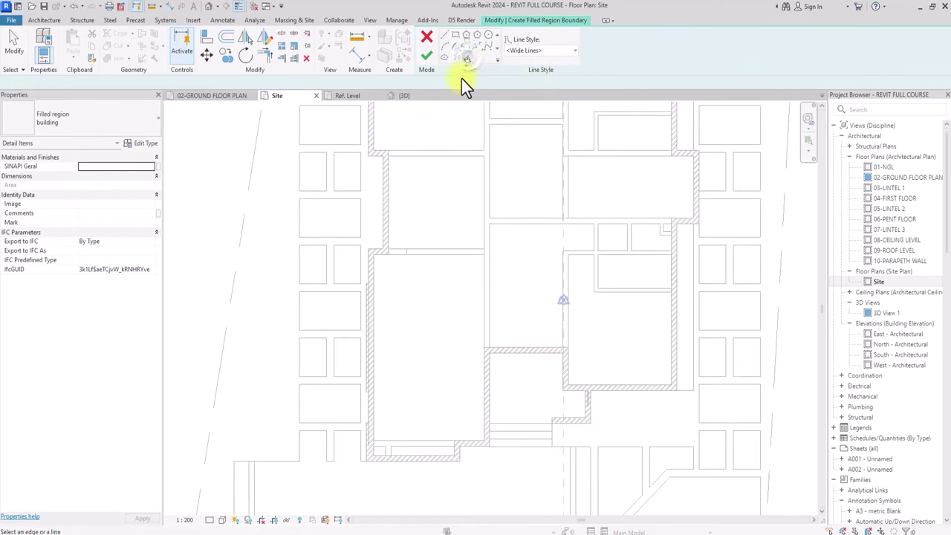
{"action": "scroll", "coordinate": [367, 272], "scroll_direction": "up", "scroll_amount": 2}
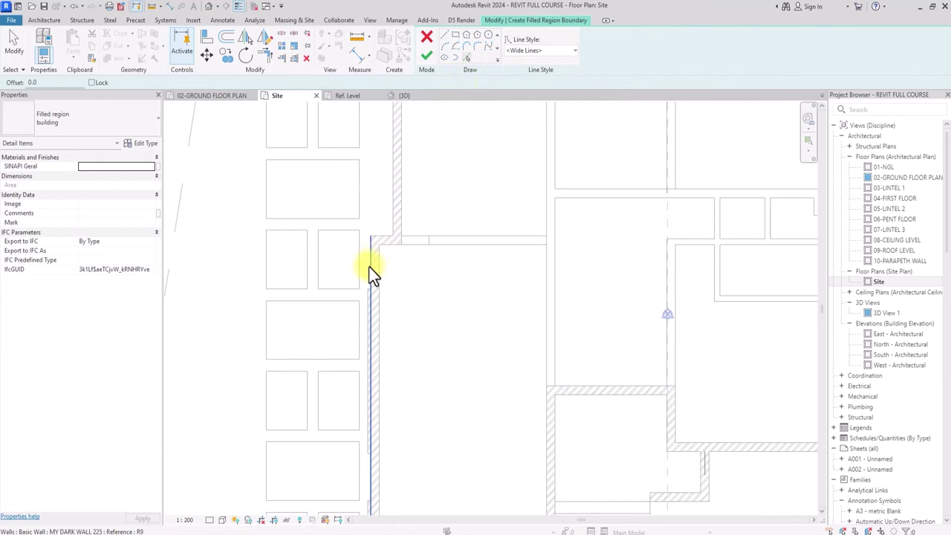
{"action": "left_click", "coordinate": [394, 185]}
{"action": "middle_click_drag", "start_coordinate": [393, 185], "coordinate": [389, 495]}
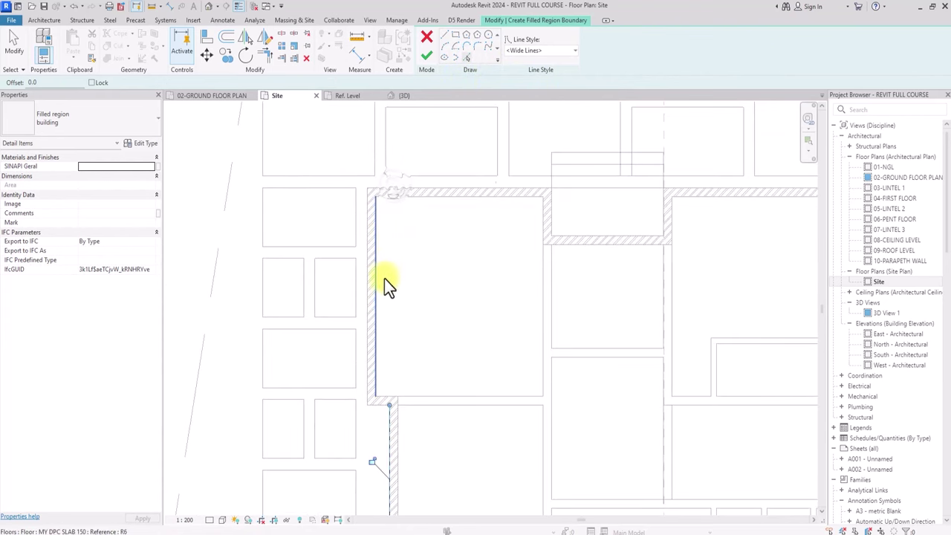
{"action": "left_click", "coordinate": [372, 408]}
{"action": "left_click", "coordinate": [367, 345]}
{"action": "left_click", "coordinate": [425, 191]}
Pick the remaining outer wall faces along the east and south sides, including the projection at the southwest corner
{"action": "middle_click_drag", "start_coordinate": [772, 191], "coordinate": [450, 274]}
{"action": "left_click", "coordinate": [421, 377]}
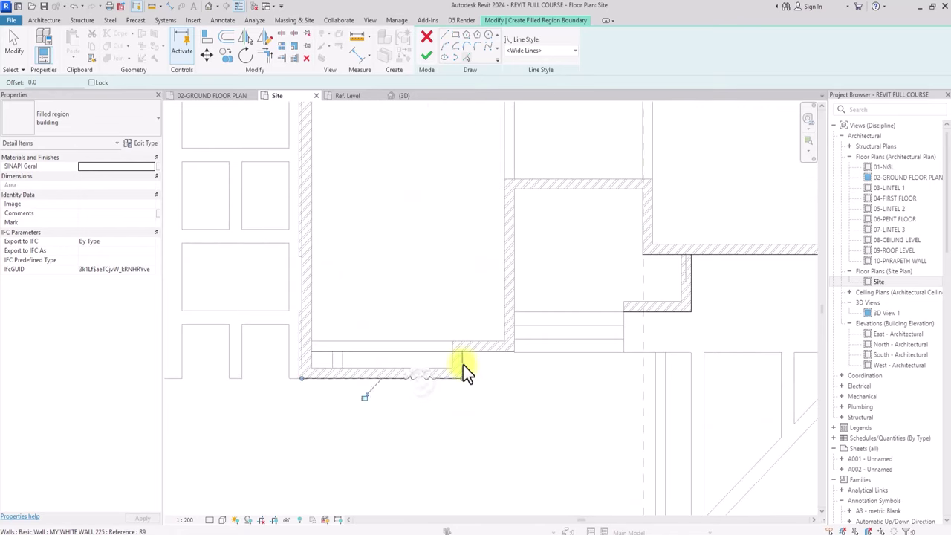
{"action": "left_click", "coordinate": [461, 365]}
Trim the picked boundary lines into clean corners around the southwest projection of the building
{"action": "scroll", "coordinate": [461, 362], "scroll_direction": "down", "scroll_amount": 2}
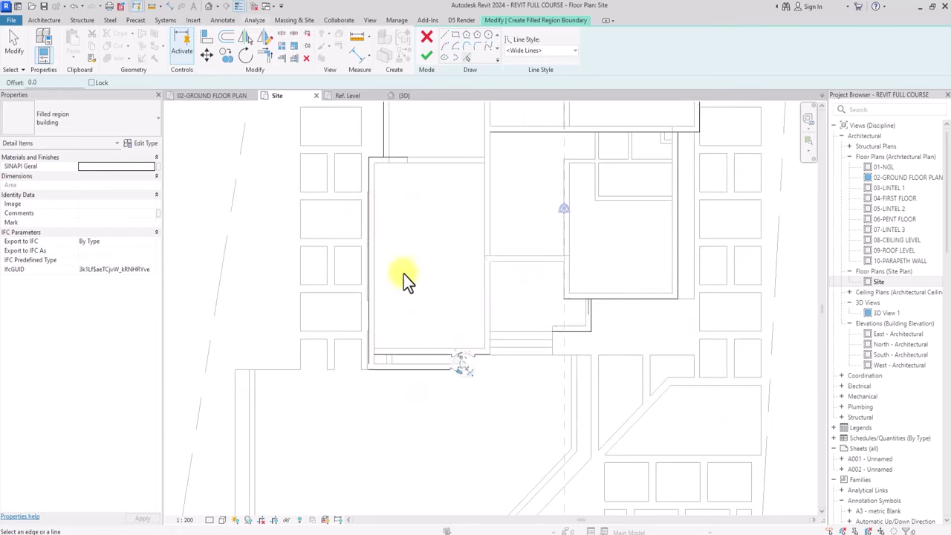
{"action": "left_click", "coordinate": [266, 57]}
{"action": "left_click", "coordinate": [369, 359]}
{"action": "left_click", "coordinate": [379, 369]}
{"action": "left_click", "coordinate": [461, 361]}
{"action": "left_click", "coordinate": [475, 356]}
{"action": "left_click", "coordinate": [473, 356]}
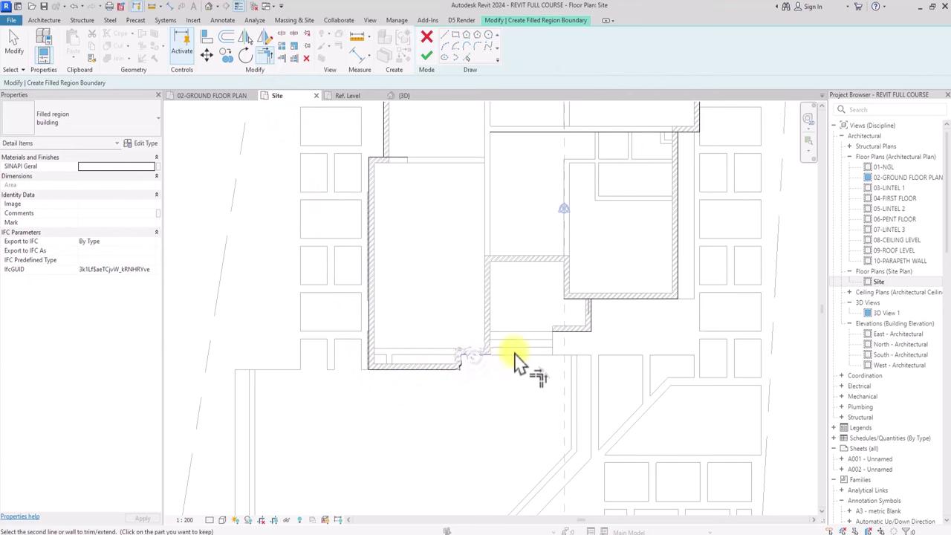
Pick the wall face beside the south entrance as a boundary line and trim it to the adjoining porch edge
{"action": "left_click", "coordinate": [468, 60]}
{"action": "scroll", "coordinate": [481, 351], "scroll_direction": "up", "scroll_amount": 3}
{"action": "left_click", "coordinate": [481, 351]}
{"action": "left_click", "coordinate": [268, 60]}
{"action": "left_click", "coordinate": [616, 362]}
{"action": "left_click", "coordinate": [480, 364]}
Close the remaining corners on the west side of the outline and finish the building filled region
{"action": "scroll", "coordinate": [480, 363], "scroll_direction": "down", "scroll_amount": 3}
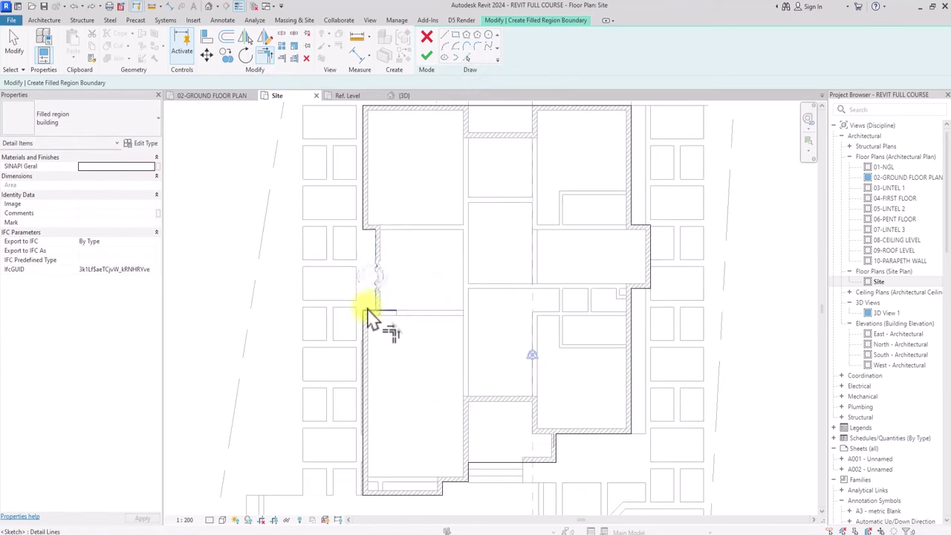
{"action": "middle_click_drag", "start_coordinate": [365, 311], "coordinate": [365, 208]}
{"action": "middle_click_drag", "start_coordinate": [360, 69], "coordinate": [368, 312]}
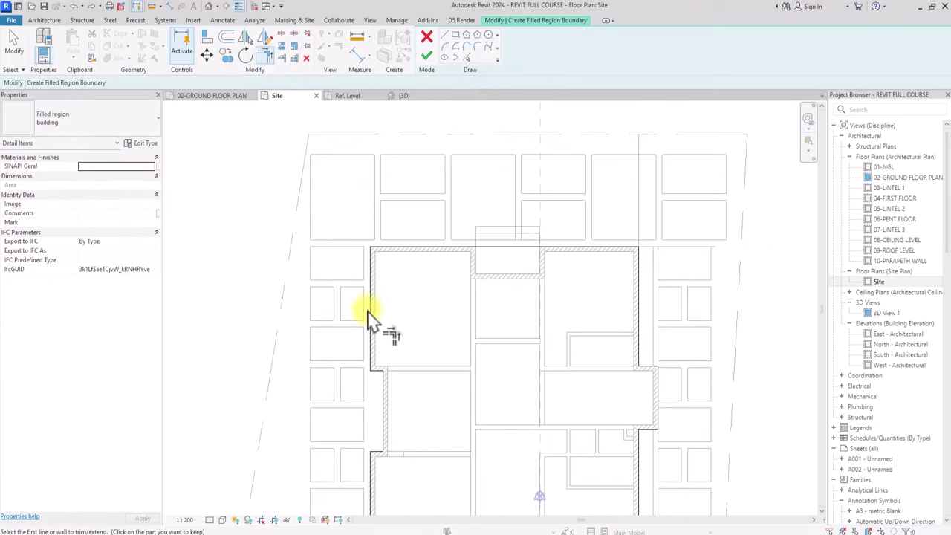
{"action": "left_click", "coordinate": [427, 56]}
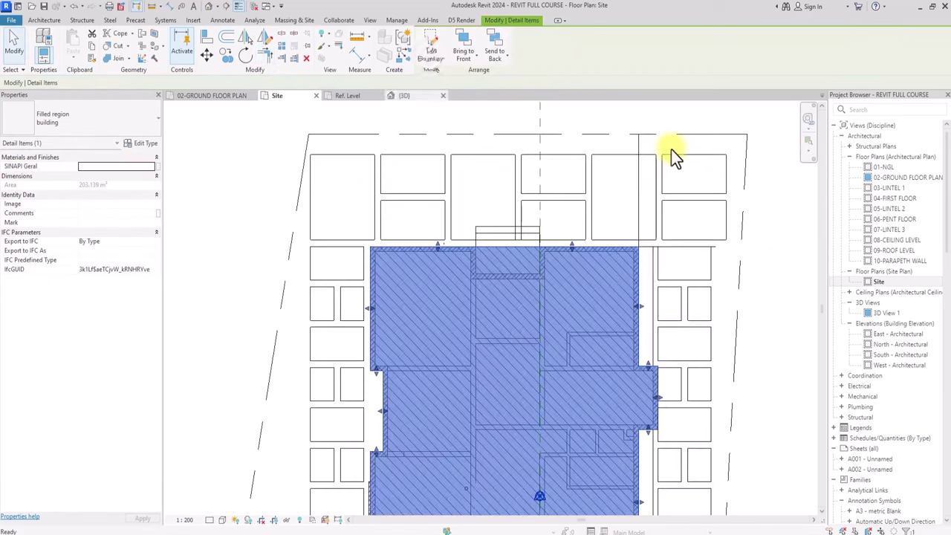
{"action": "scroll", "coordinate": [713, 169], "scroll_direction": "down", "scroll_amount": 3}
{"action": "key", "text": "Escape"}
Hide the thin wall strips along the west facade and the north and south entrance steps as individual elements in the site plan
{"action": "scroll", "coordinate": [674, 225], "scroll_direction": "up", "scroll_amount": 5}
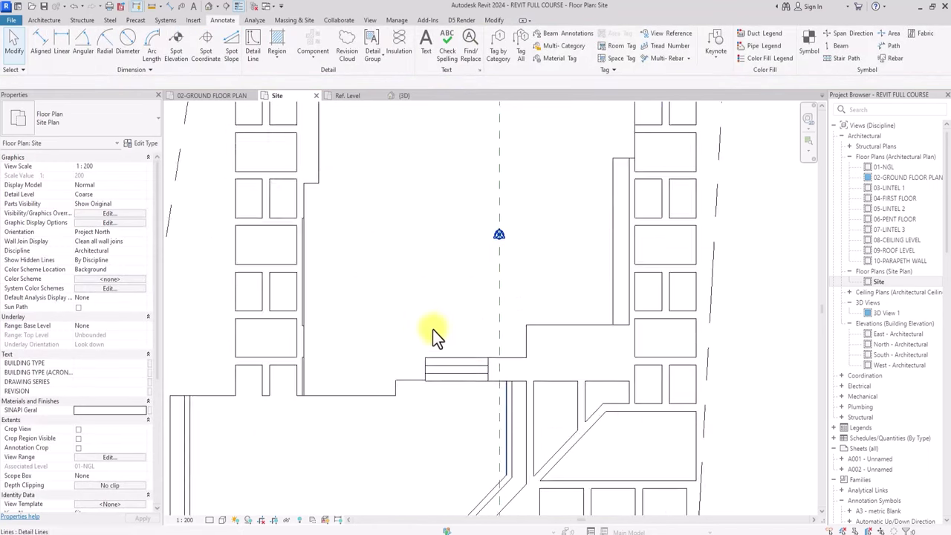
{"action": "scroll", "coordinate": [480, 346], "scroll_direction": "down", "scroll_amount": 3}
{"action": "scroll", "coordinate": [480, 346], "scroll_direction": "up", "scroll_amount": 3}
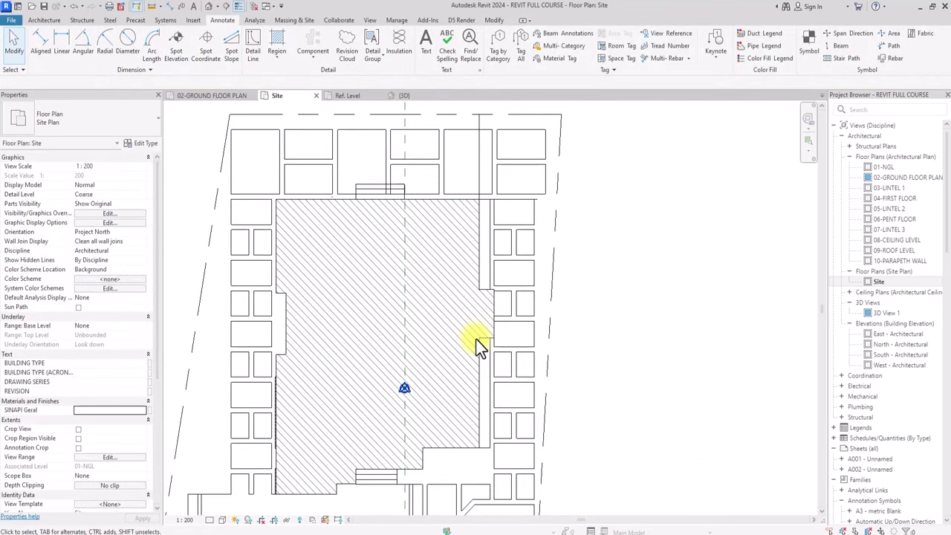
{"action": "middle_click_drag", "start_coordinate": [287, 458], "coordinate": [318, 357]}
{"action": "scroll", "coordinate": [303, 377], "scroll_direction": "up", "scroll_amount": 3}
{"action": "scroll", "coordinate": [303, 376], "scroll_direction": "up", "scroll_amount": 2}
{"action": "left_click", "coordinate": [303, 382]}
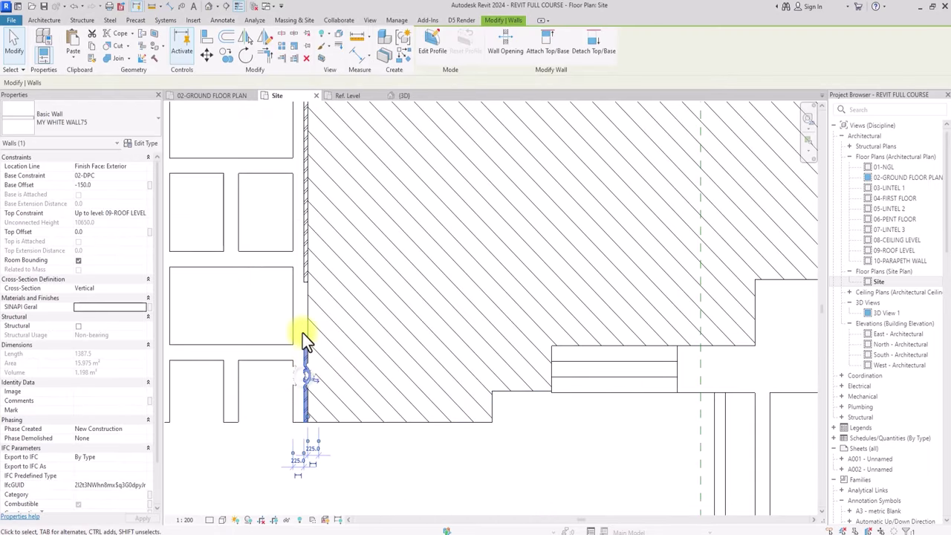
{"action": "left_click", "coordinate": [306, 280], "text": "ctrl"}
{"action": "left_click", "coordinate": [305, 132], "text": "ctrl"}
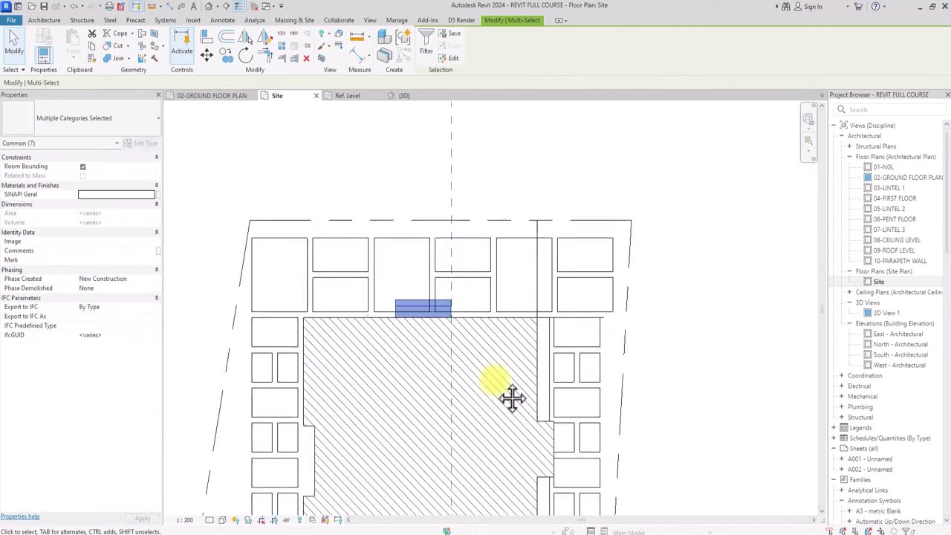
{"action": "middle_click_drag", "start_coordinate": [512, 399], "coordinate": [496, 381]}
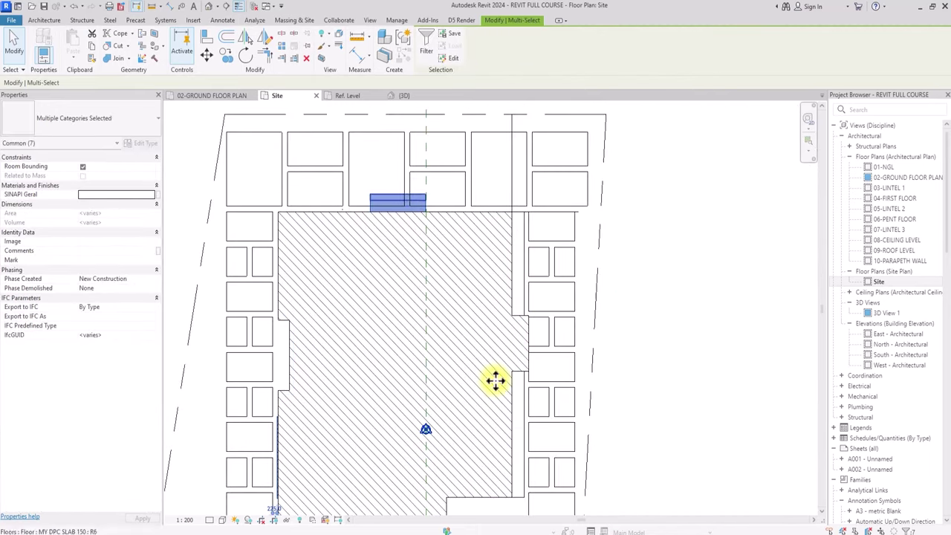
{"action": "right_click", "coordinate": [377, 206]}
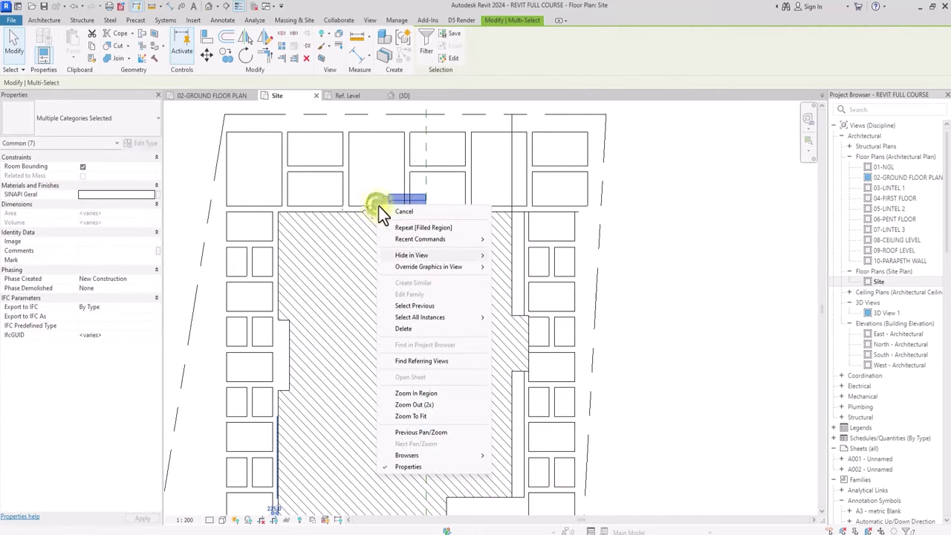
{"action": "left_click", "coordinate": [518, 256]}
{"action": "scroll", "coordinate": [519, 256], "scroll_direction": "down", "scroll_amount": 4}
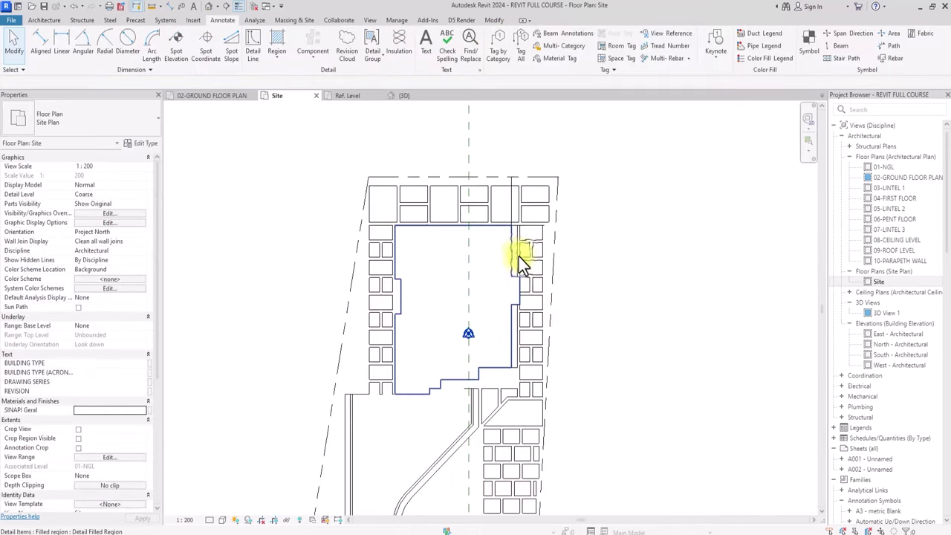
{"action": "scroll", "coordinate": [518, 256], "scroll_direction": "down", "scroll_amount": 2}
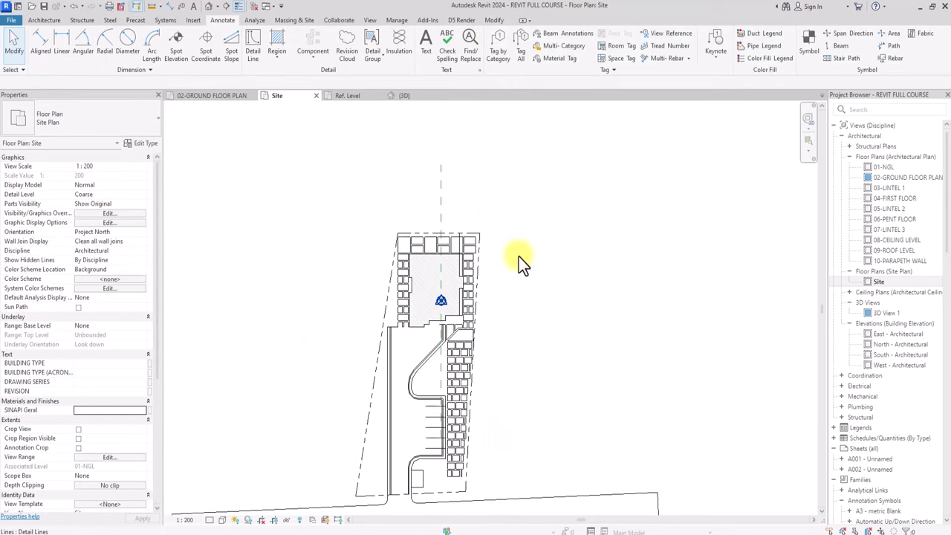
{"action": "scroll", "coordinate": [519, 257], "scroll_direction": "down", "scroll_amount": 2}
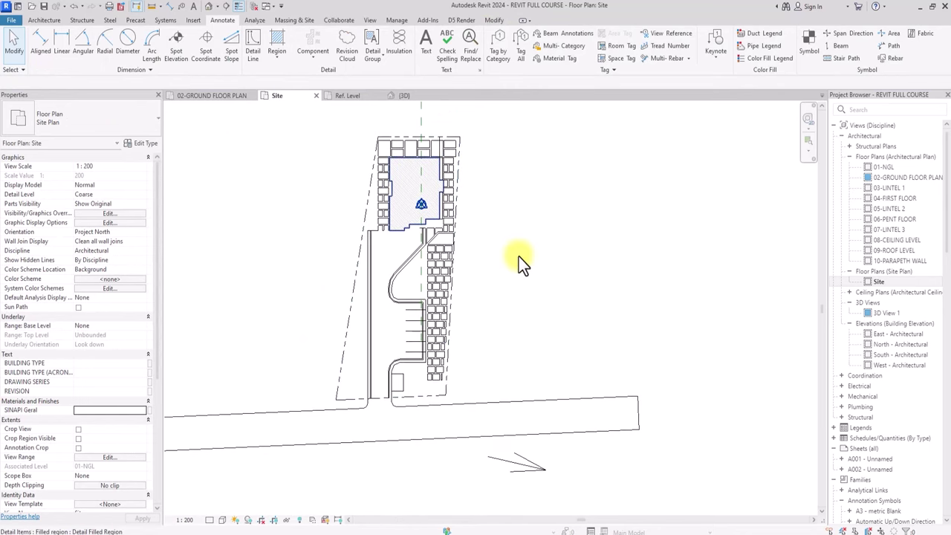
{"action": "scroll", "coordinate": [518, 256], "scroll_direction": "up", "scroll_amount": 1}
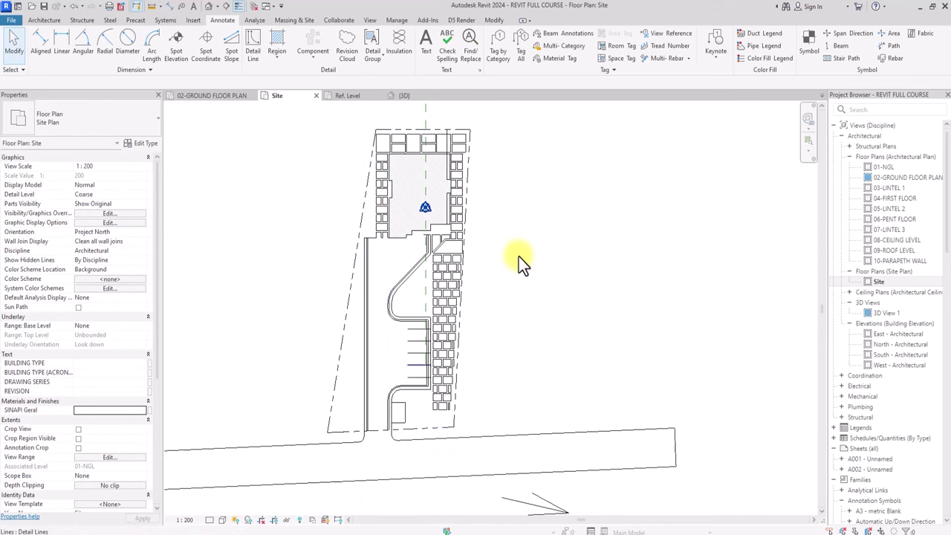
{"action": "scroll", "coordinate": [519, 256], "scroll_direction": "up", "scroll_amount": 2}
{"action": "scroll", "coordinate": [518, 257], "scroll_direction": "down", "scroll_amount": 2}
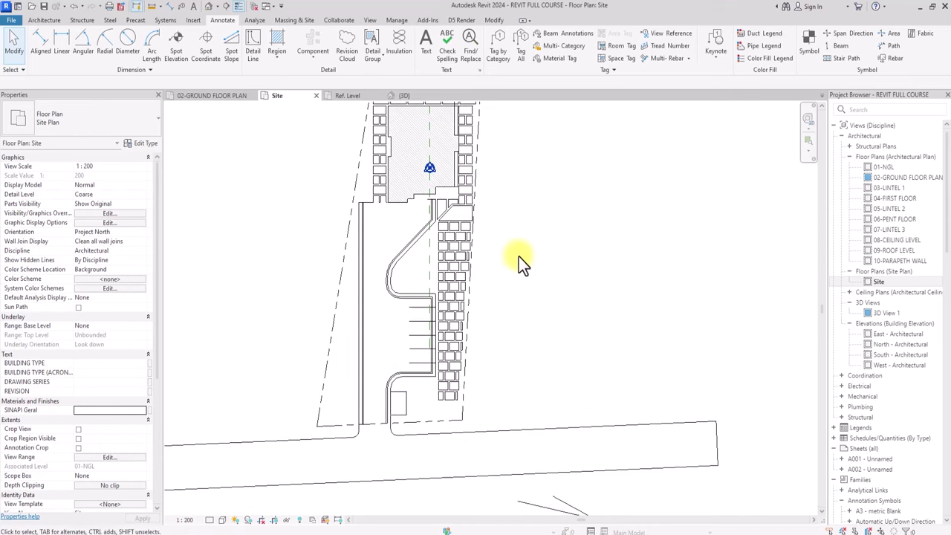
{"action": "middle_click_drag", "start_coordinate": [518, 256], "coordinate": [534, 334]}
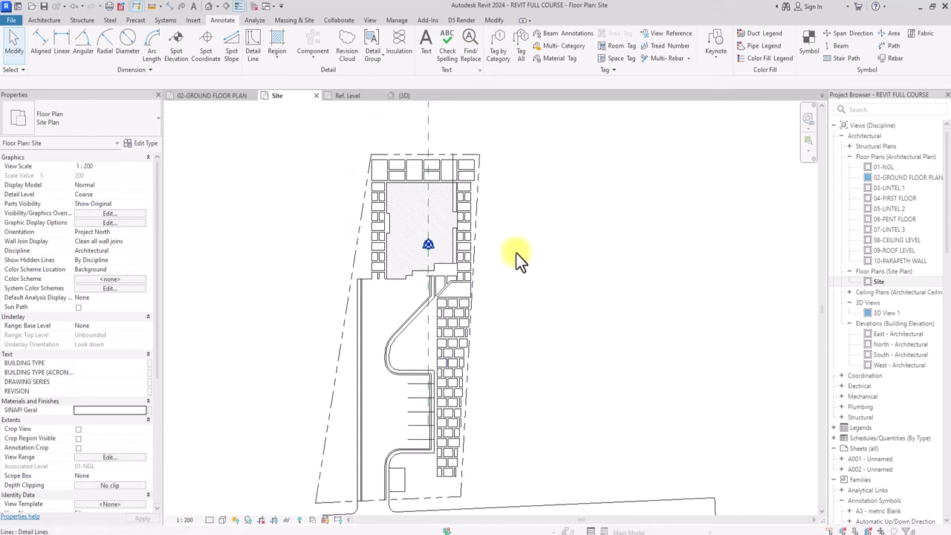
Start a floor on the site plan and duplicate the M Y ROOF DECK floor type as 01-ASPHALT
{"action": "left_click", "coordinate": [303, 20]}
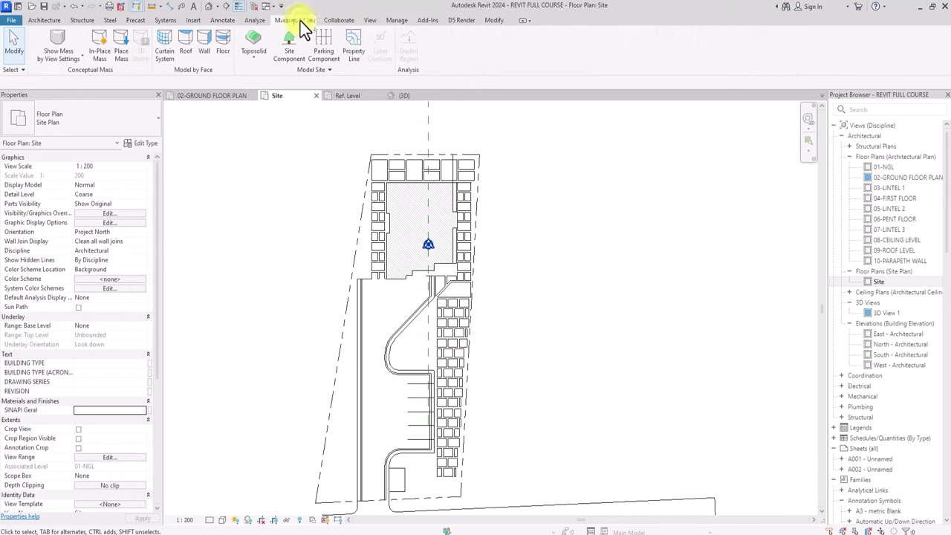
{"action": "scroll", "coordinate": [301, 23], "scroll_direction": "down", "scroll_amount": 2}
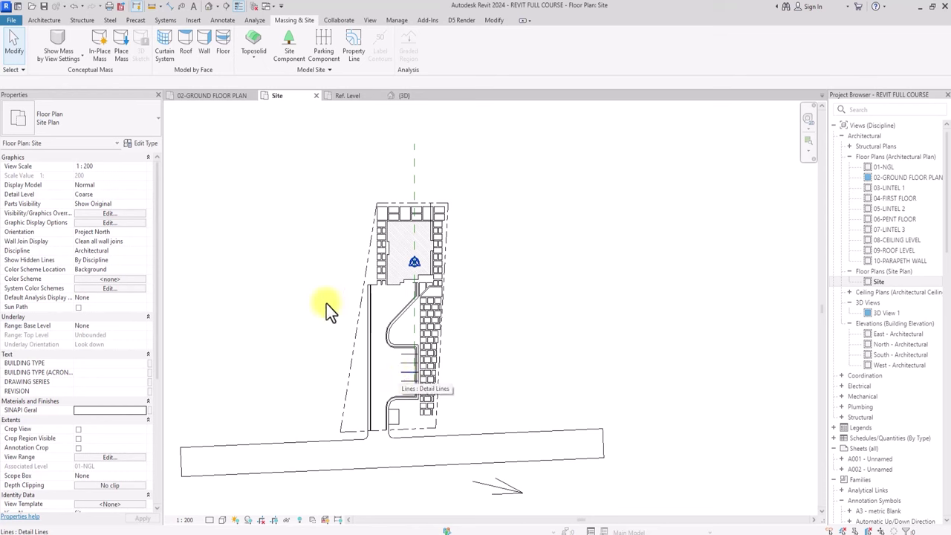
{"action": "left_click", "coordinate": [39, 21]}
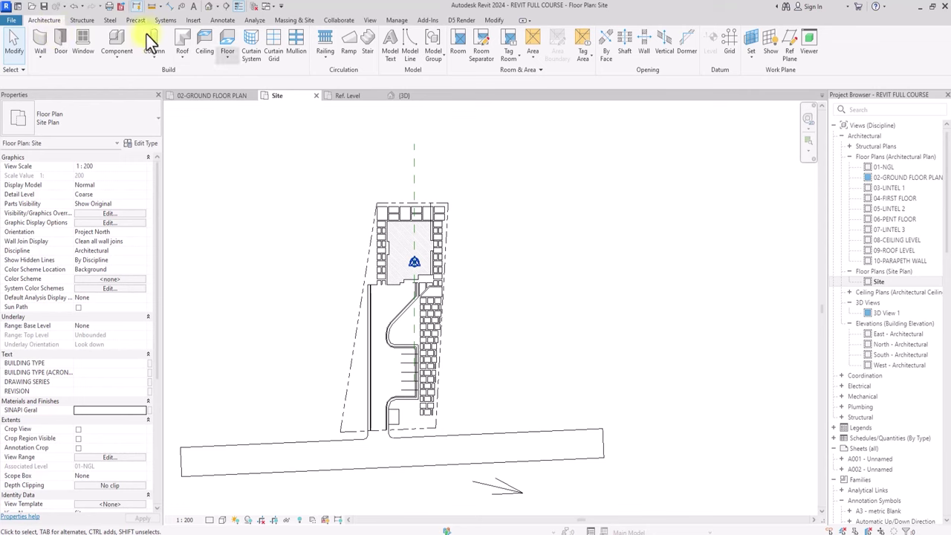
{"action": "left_click", "coordinate": [225, 39]}
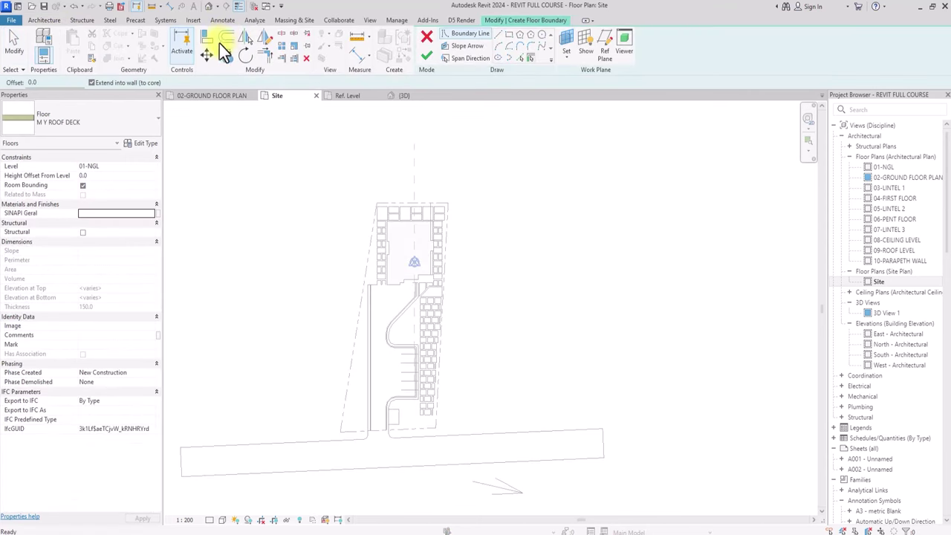
{"action": "left_click", "coordinate": [142, 142]}
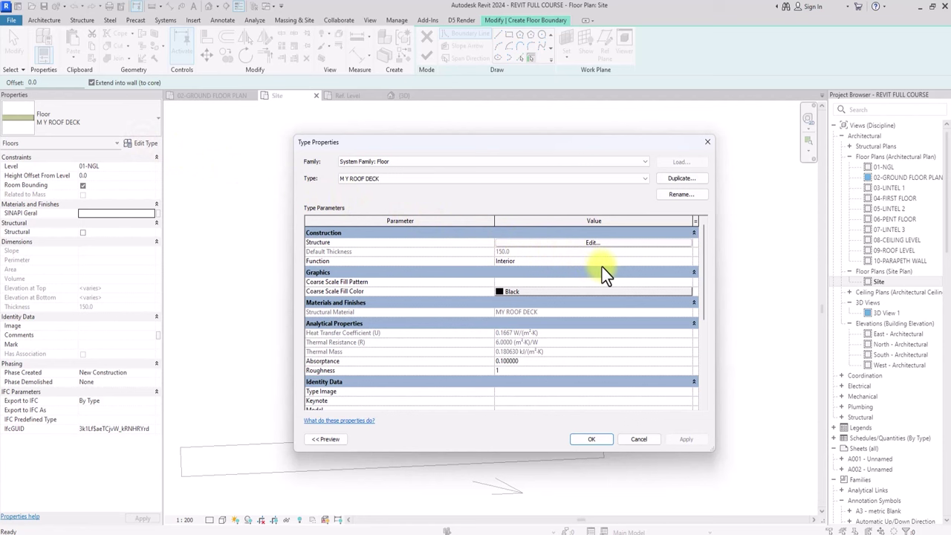
{"action": "left_click", "coordinate": [681, 179]}
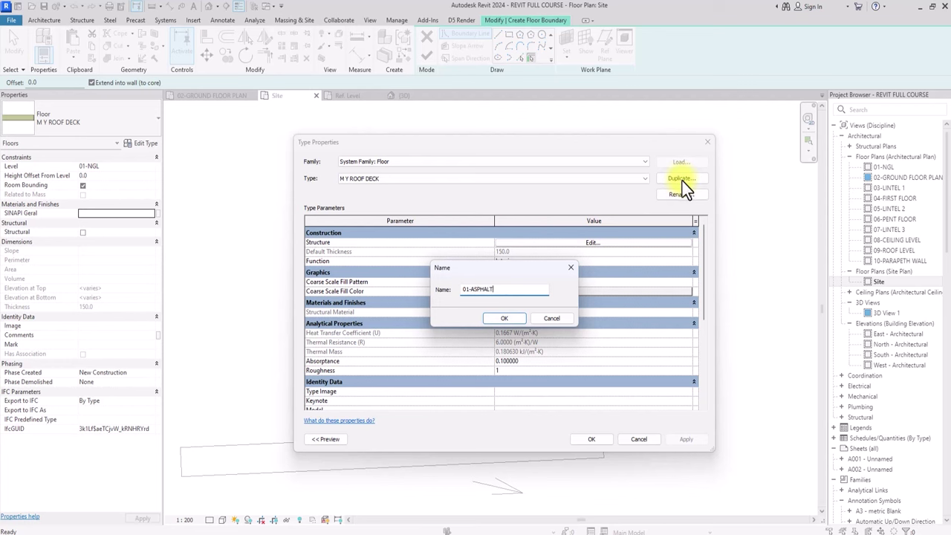
{"action": "left_click", "coordinate": [512, 317]}
Duplicate the MY ROOF DECK material of the floor's structure layer and name the copy 01-ASPHALT
{"action": "left_click", "coordinate": [591, 244]}
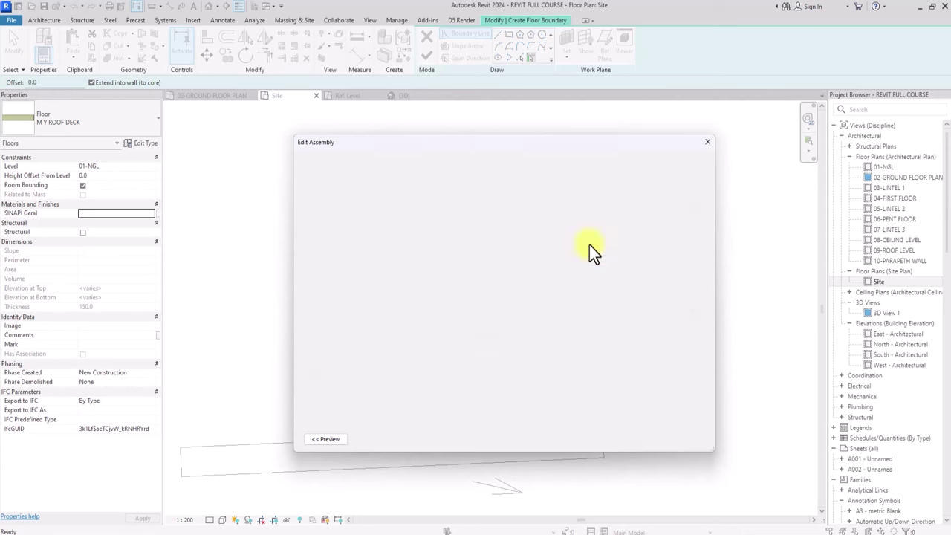
{"action": "left_click", "coordinate": [472, 243]}
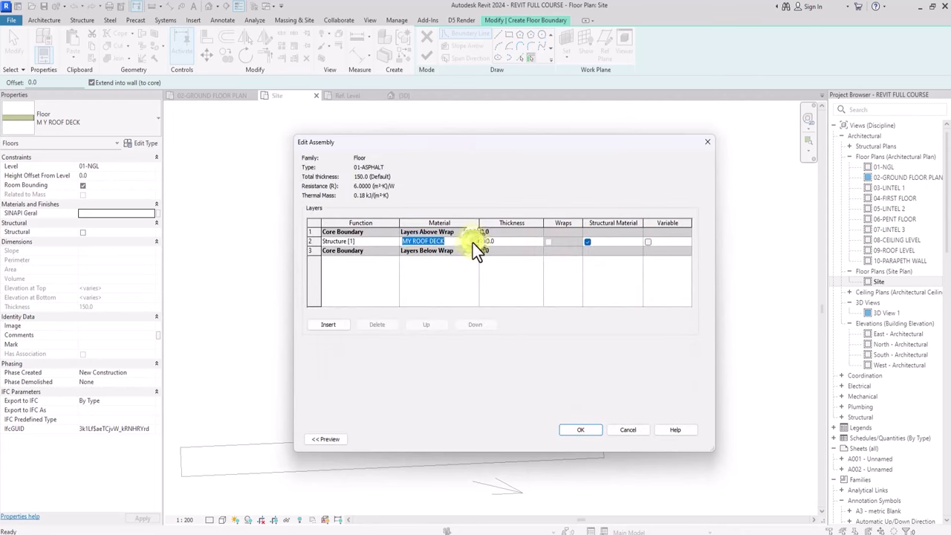
{"action": "left_click", "coordinate": [472, 243]}
{"action": "right_click", "coordinate": [383, 272]}
{"action": "left_click", "coordinate": [410, 286]}
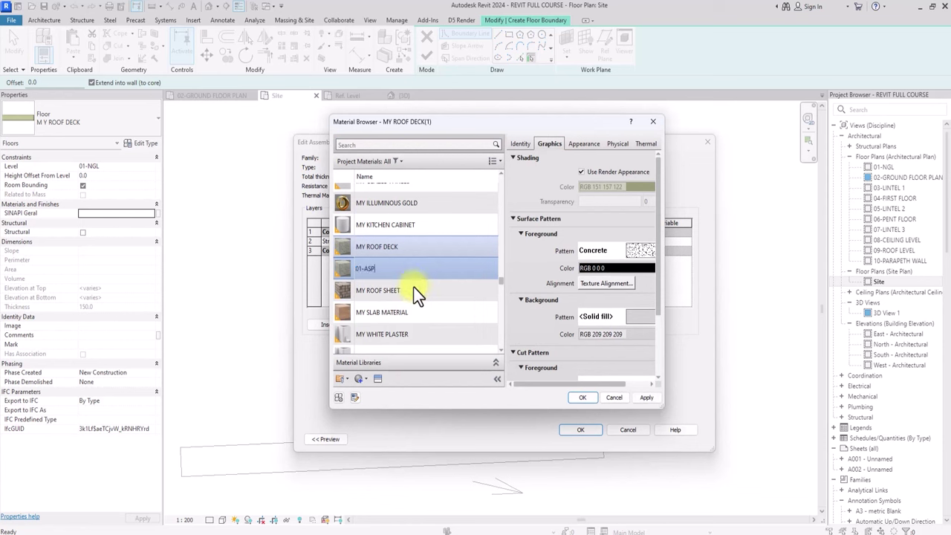
Apply the Aggregate - High appearance from the Sitework library to 01-ASPHALT and accept the floor type's settings
{"action": "left_click", "coordinate": [376, 376]}
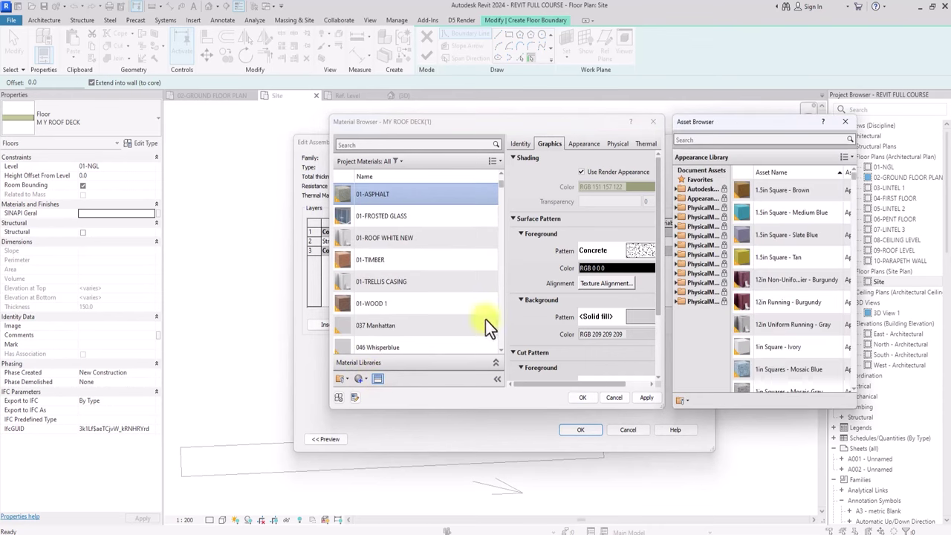
{"action": "double_click", "coordinate": [708, 203]}
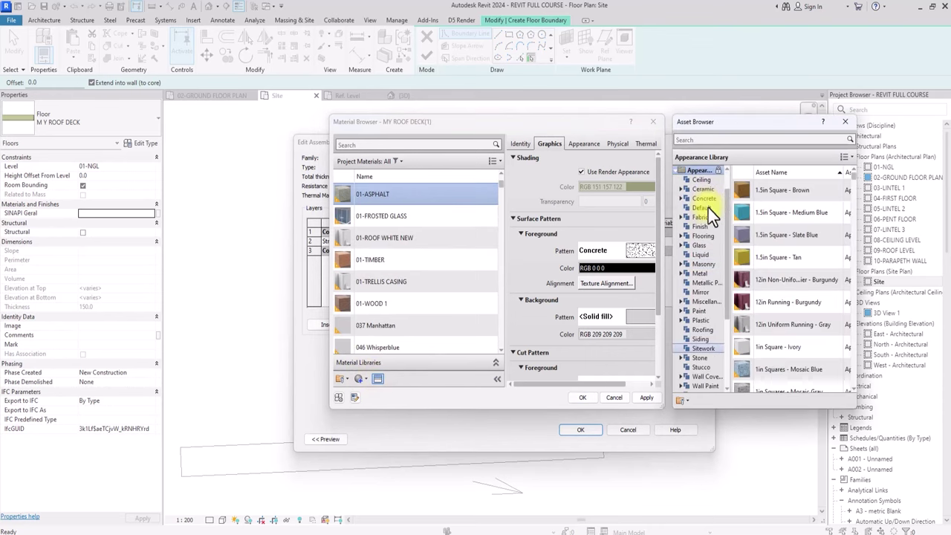
{"action": "scroll", "coordinate": [702, 362], "scroll_direction": "down", "scroll_amount": 1}
{"action": "left_click", "coordinate": [706, 322]}
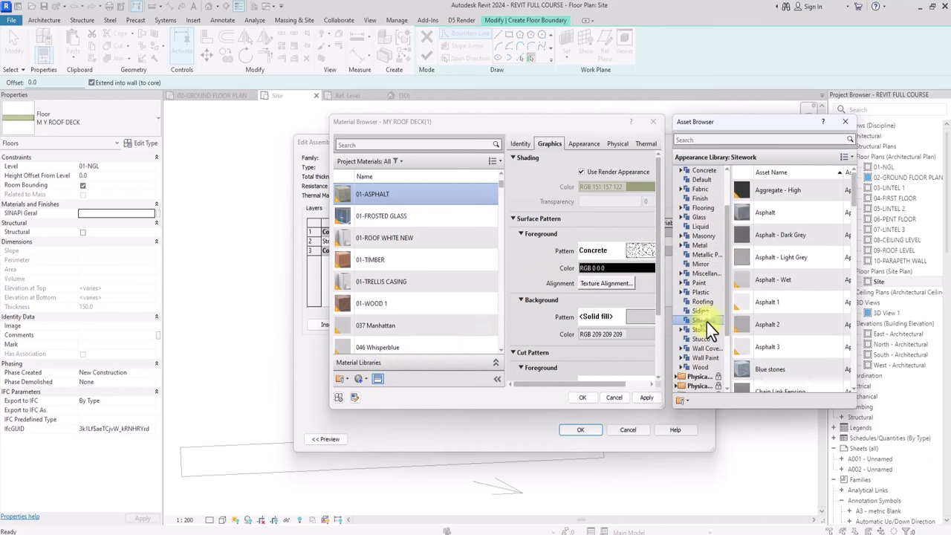
{"action": "left_click", "coordinate": [844, 190]}
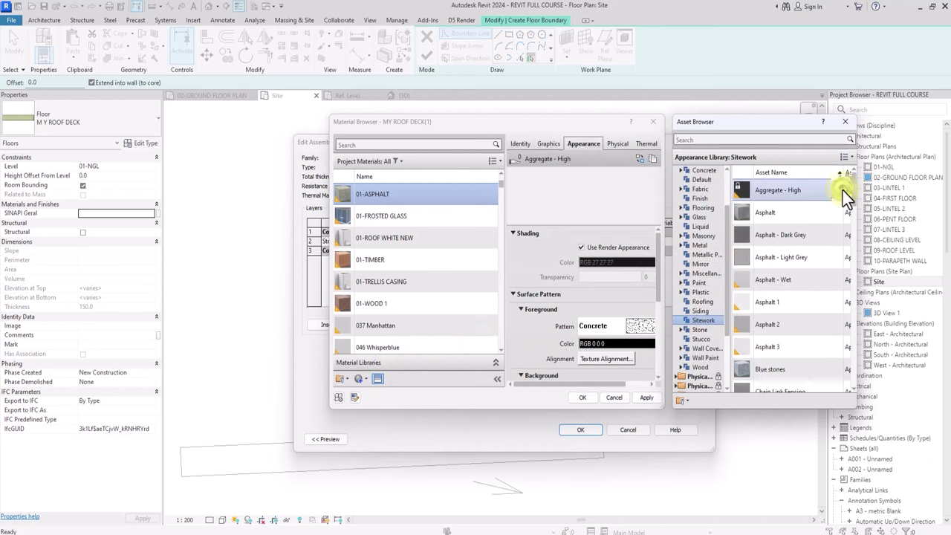
{"action": "left_click", "coordinate": [581, 399]}
{"action": "left_click", "coordinate": [580, 431]}
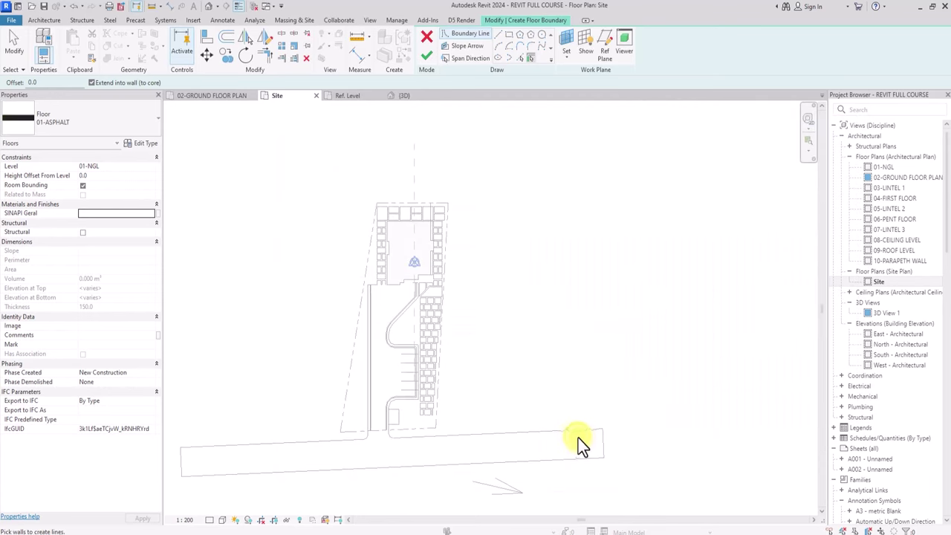
Pick the road's south edge, its north edge west of the driveway and the curved west driveway corner as floor boundary lines
{"action": "middle_click_drag", "start_coordinate": [577, 437], "coordinate": [595, 455]}
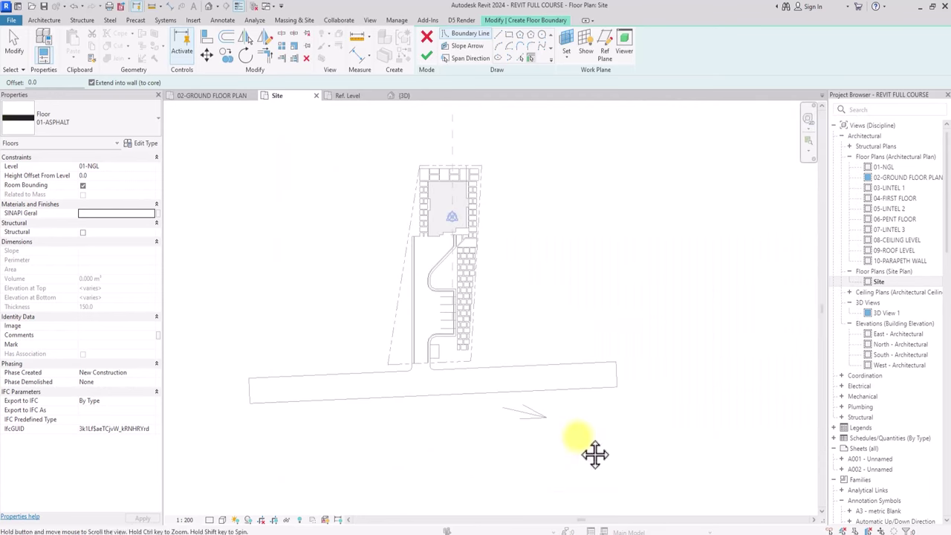
{"action": "left_click", "coordinate": [521, 60]}
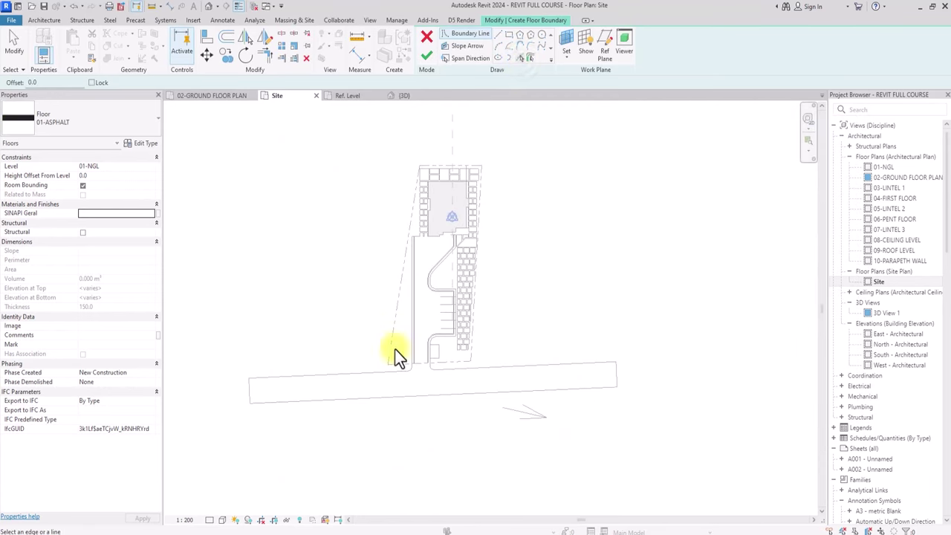
{"action": "left_click", "coordinate": [375, 407]}
{"action": "scroll", "coordinate": [290, 394], "scroll_direction": "up", "scroll_amount": 2}
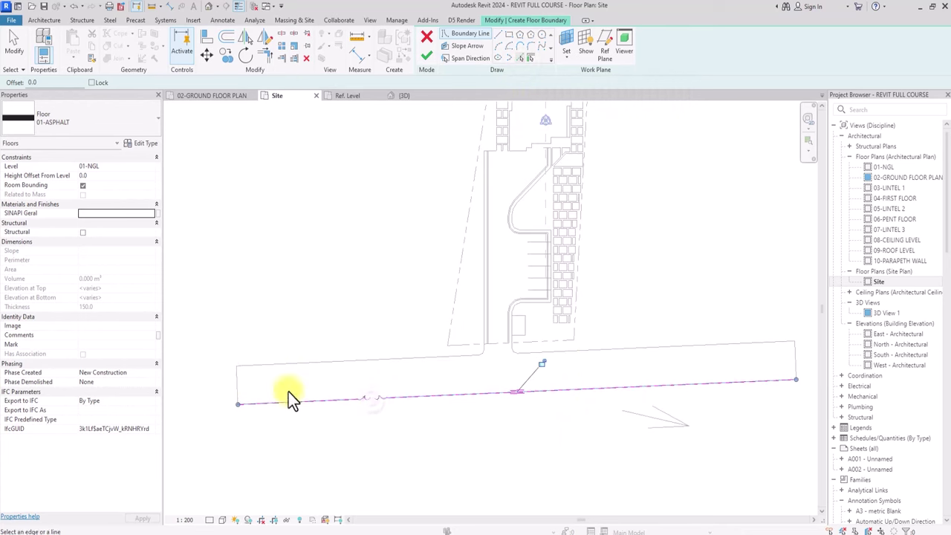
{"action": "left_click", "coordinate": [338, 364]}
{"action": "scroll", "coordinate": [345, 364], "scroll_direction": "up", "scroll_amount": 2}
{"action": "scroll", "coordinate": [394, 360], "scroll_direction": "up", "scroll_amount": 2}
{"action": "left_click", "coordinate": [395, 359]}
{"action": "scroll", "coordinate": [402, 337], "scroll_direction": "up", "scroll_amount": 2}
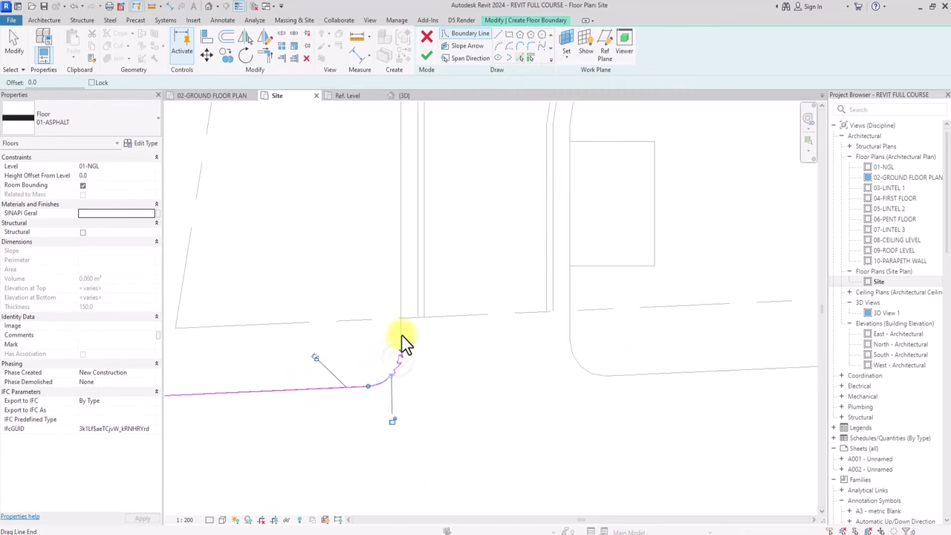
{"action": "left_click", "coordinate": [402, 336]}
Pick the driveway's east edge and curve, the site boundary across the entrance, and the road's northeast and east edges as boundary lines
{"action": "left_click", "coordinate": [573, 333]}
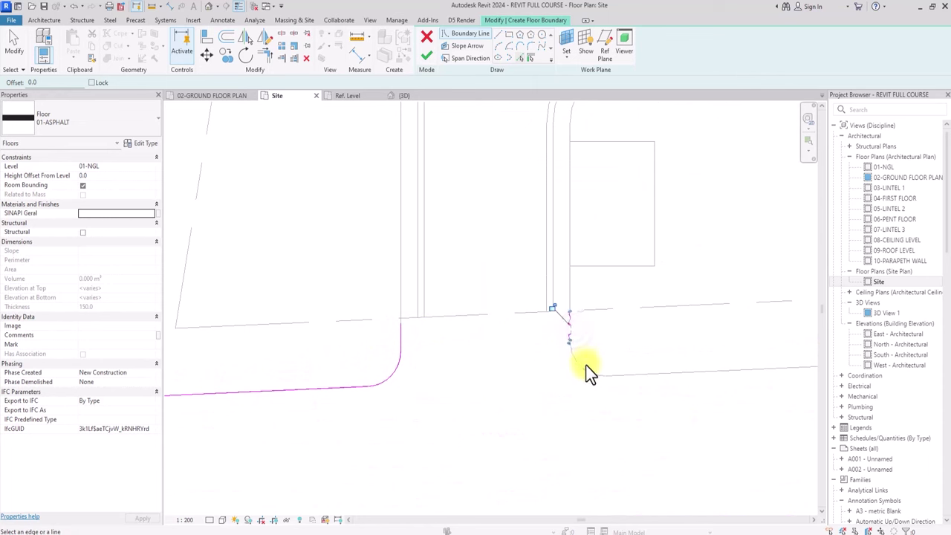
{"action": "left_click", "coordinate": [583, 366]}
{"action": "left_click", "coordinate": [461, 318]}
{"action": "scroll", "coordinate": [468, 317], "scroll_direction": "down", "scroll_amount": 4}
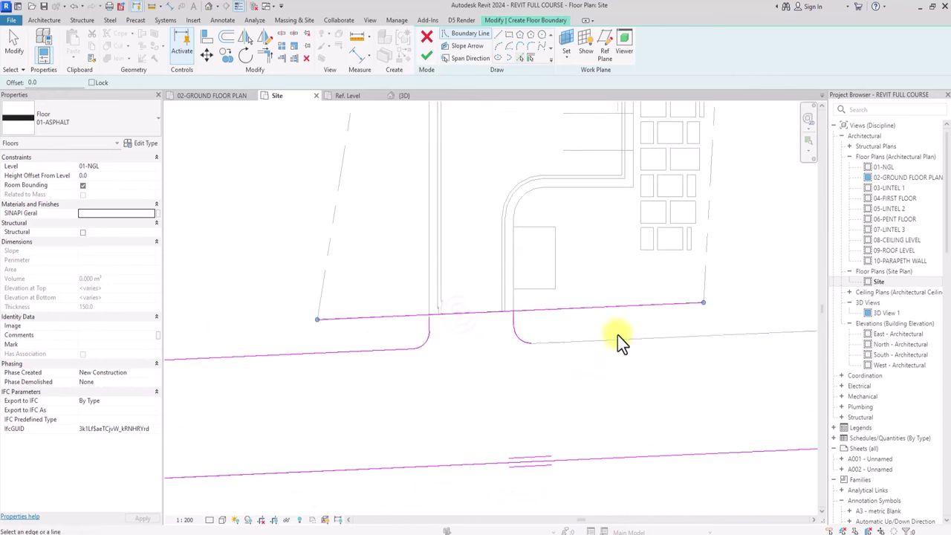
{"action": "left_click", "coordinate": [598, 341]}
{"action": "scroll", "coordinate": [598, 342], "scroll_direction": "down", "scroll_amount": 3}
{"action": "middle_click_drag", "start_coordinate": [598, 341], "coordinate": [256, 354]}
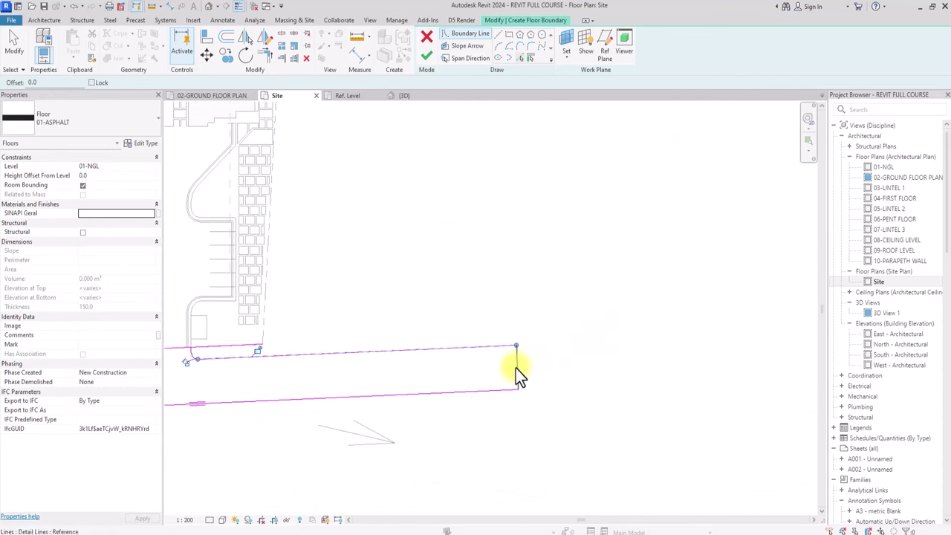
{"action": "left_click", "coordinate": [516, 368]}
Trim the boundary lines into corners at the driveway entrance and finish the asphalt road floor
{"action": "middle_click_drag", "start_coordinate": [515, 368], "coordinate": [681, 318]}
{"action": "scroll", "coordinate": [506, 361], "scroll_direction": "up", "scroll_amount": 5}
{"action": "left_click", "coordinate": [267, 57]}
{"action": "left_click", "coordinate": [379, 288]}
{"action": "left_click", "coordinate": [382, 303]}
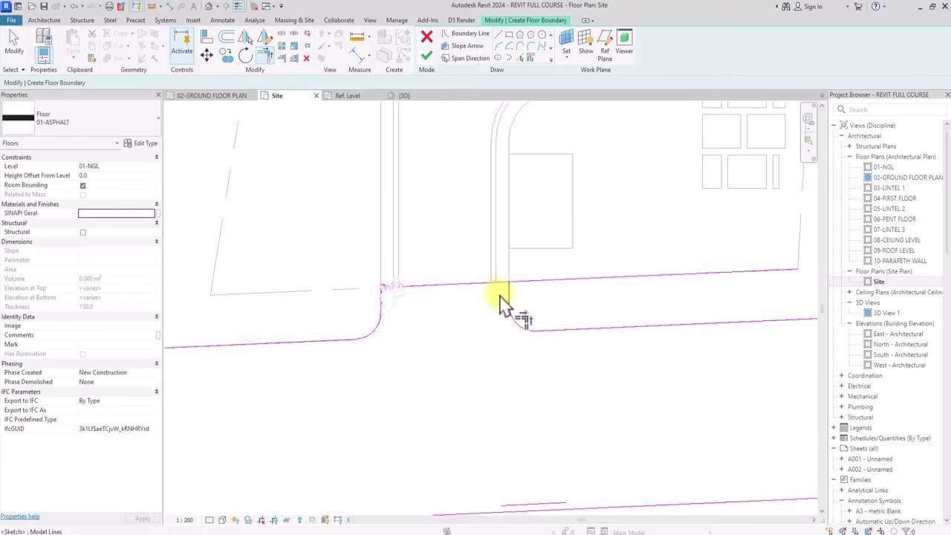
{"action": "scroll", "coordinate": [490, 284], "scroll_direction": "down", "scroll_amount": 4}
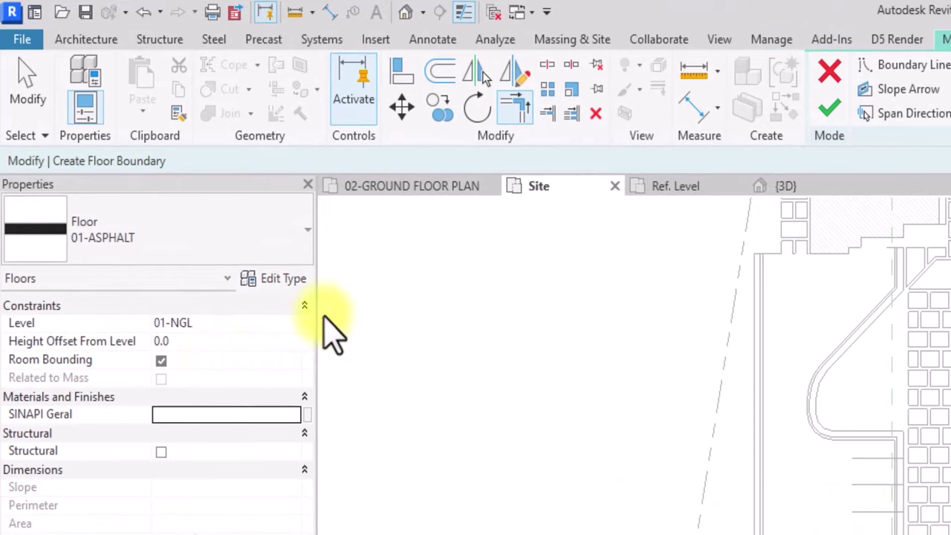
{"action": "left_click", "coordinate": [828, 113]}
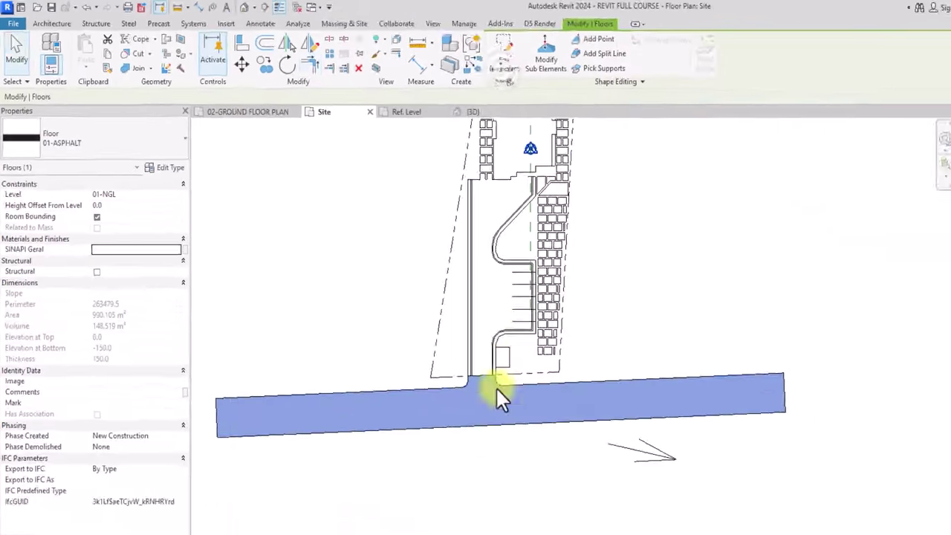
{"action": "scroll", "coordinate": [497, 389], "scroll_direction": "down", "scroll_amount": 1}
{"action": "left_click", "coordinate": [497, 450]}
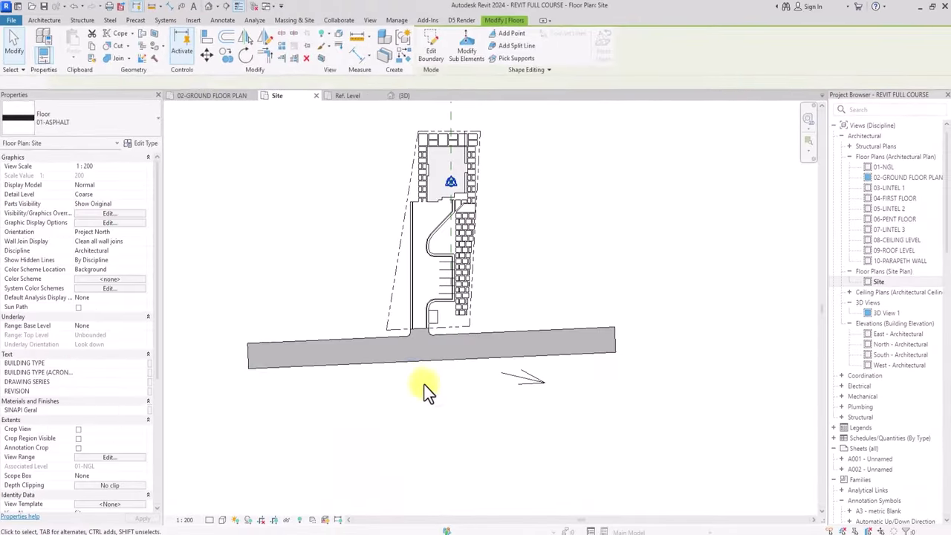
{"action": "left_click", "coordinate": [449, 395]}
{"action": "scroll", "coordinate": [470, 404], "scroll_direction": "up", "scroll_amount": 1}
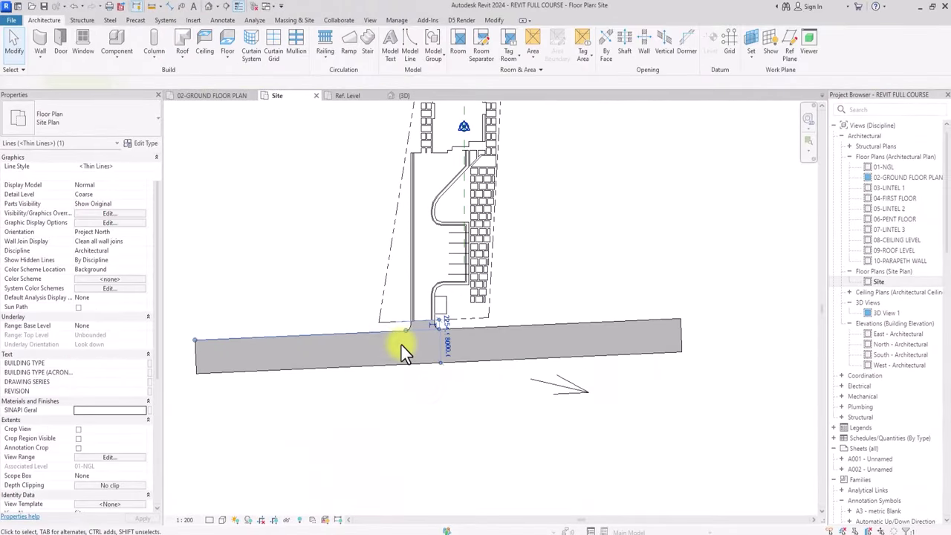
{"action": "left_click", "coordinate": [402, 345]}
{"action": "scroll", "coordinate": [343, 307], "scroll_direction": "down", "scroll_amount": 1}
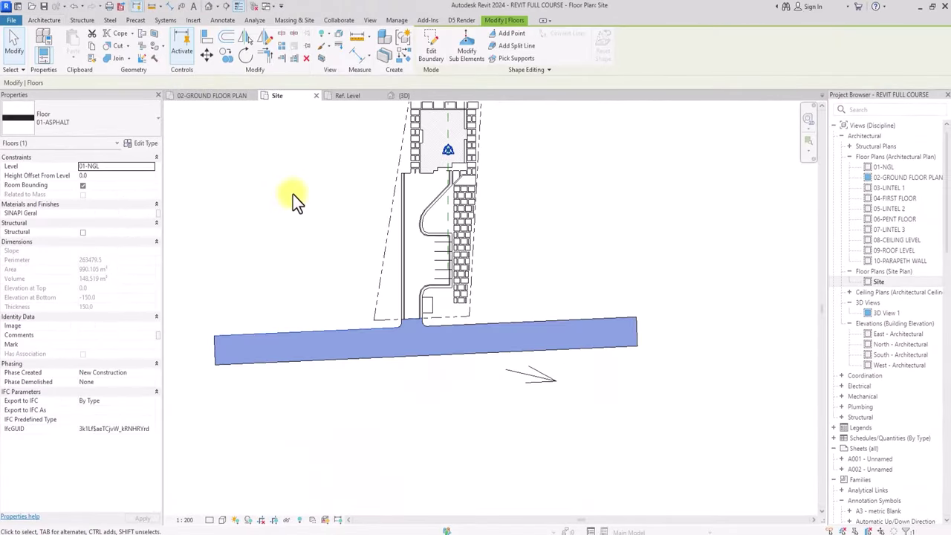
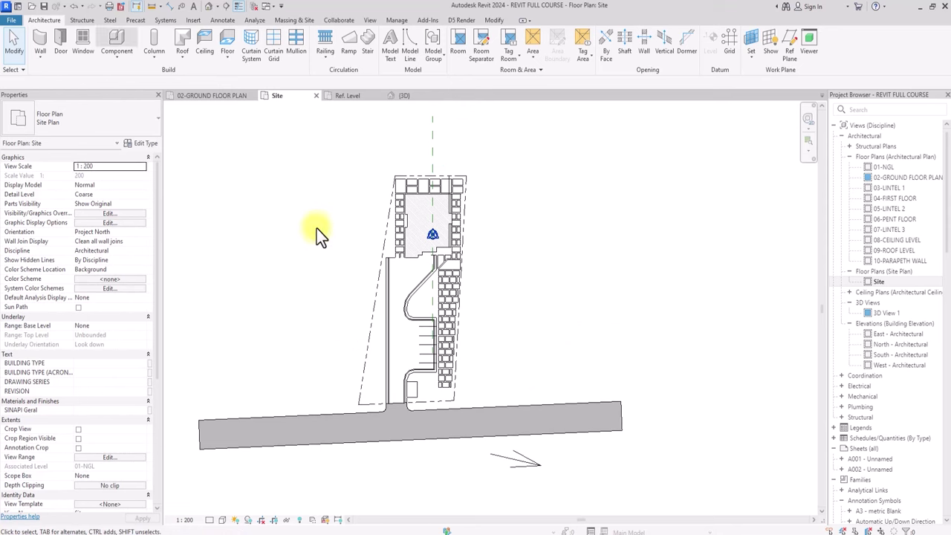
Start another floor on the site plan and duplicate the 01-ASPHALT floor type as 01-GREEN 1
{"action": "left_click", "coordinate": [224, 35]}
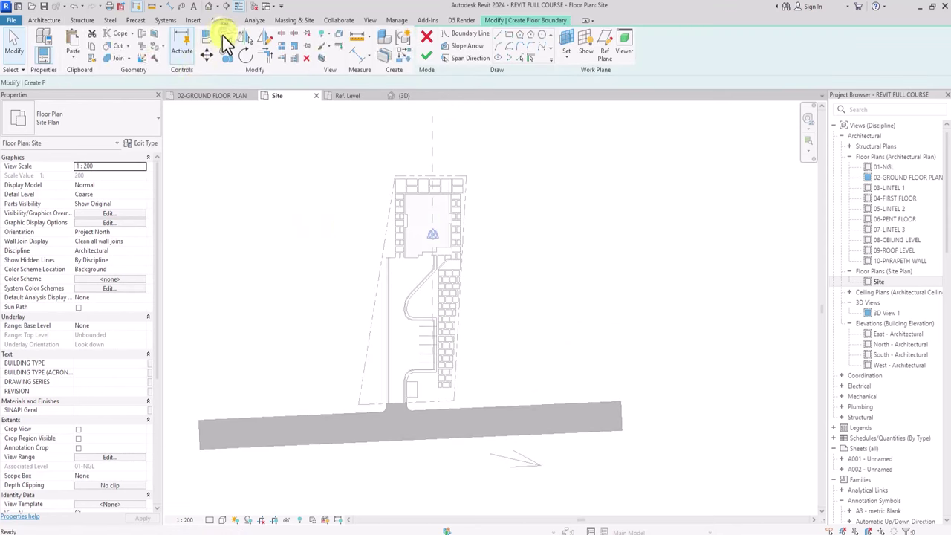
{"action": "left_click", "coordinate": [136, 143]}
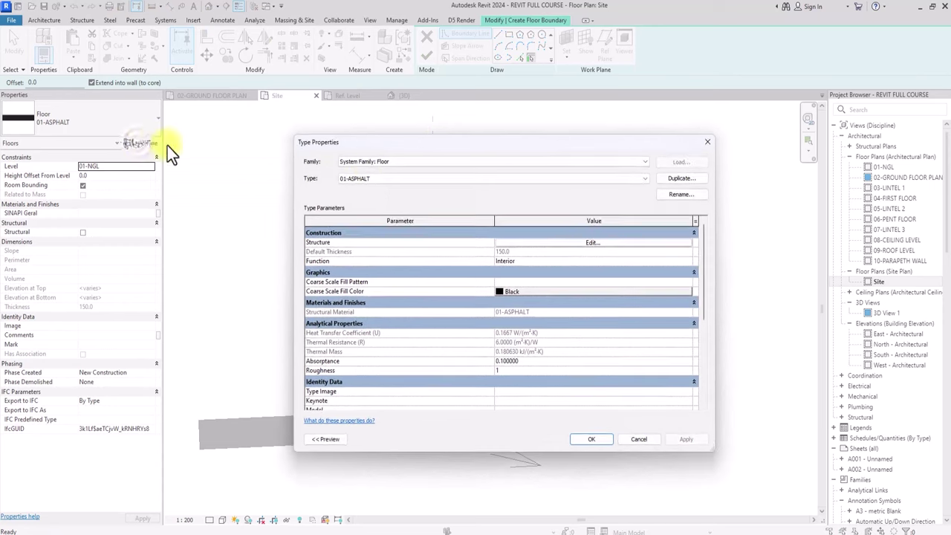
{"action": "left_click", "coordinate": [684, 177]}
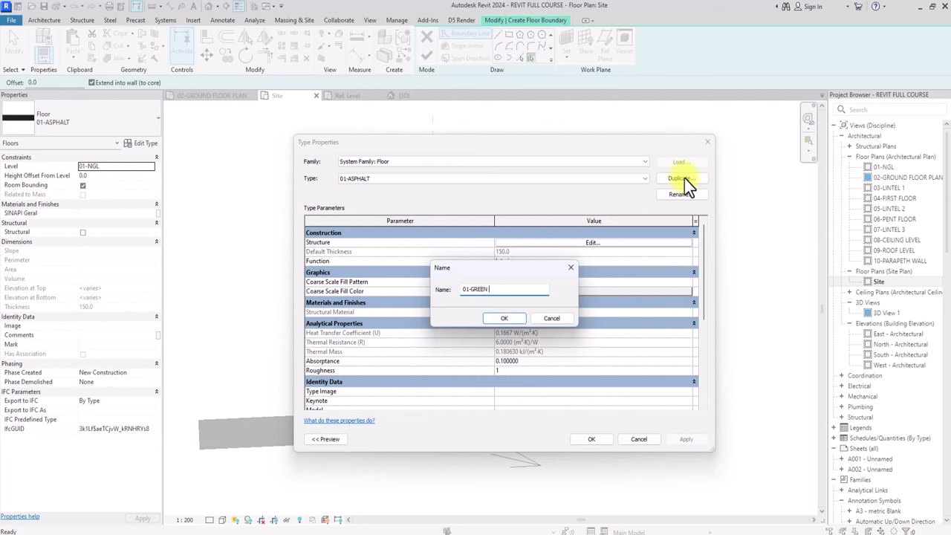
{"action": "left_click", "coordinate": [506, 318]}
Open the 01-GREEN 1 type's layer structure and duplicate the 01-ASPHALT material as 01-GREEN AREA 1
{"action": "left_click", "coordinate": [590, 244]}
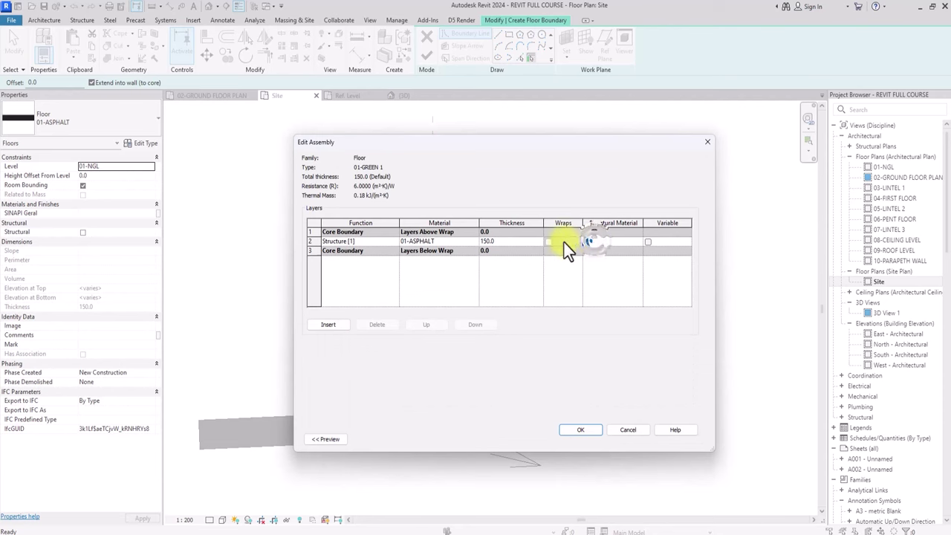
{"action": "left_click", "coordinate": [476, 241]}
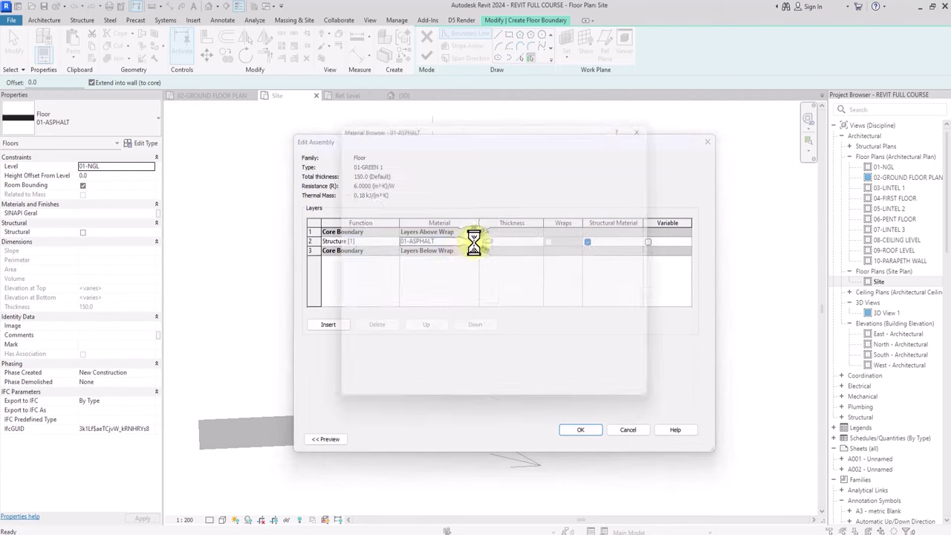
{"action": "right_click", "coordinate": [393, 269]}
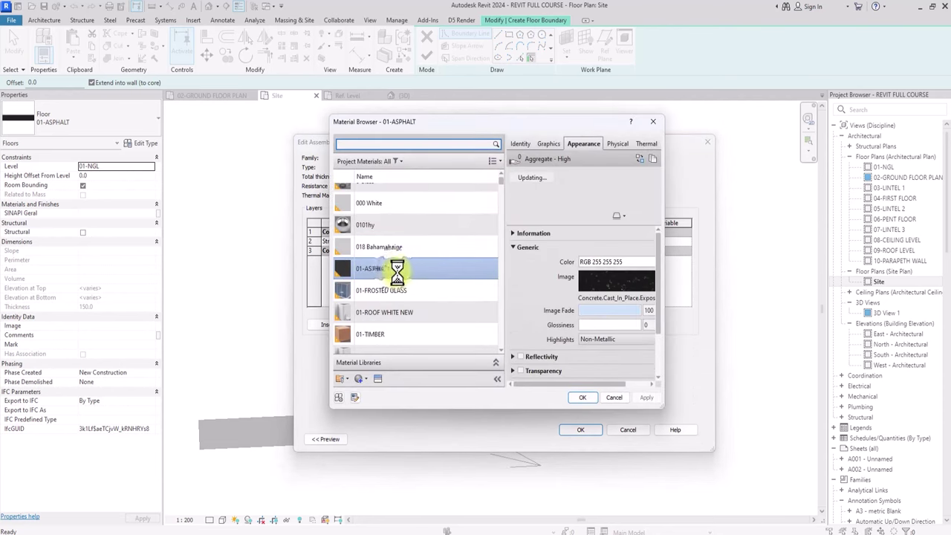
{"action": "left_click", "coordinate": [417, 286]}
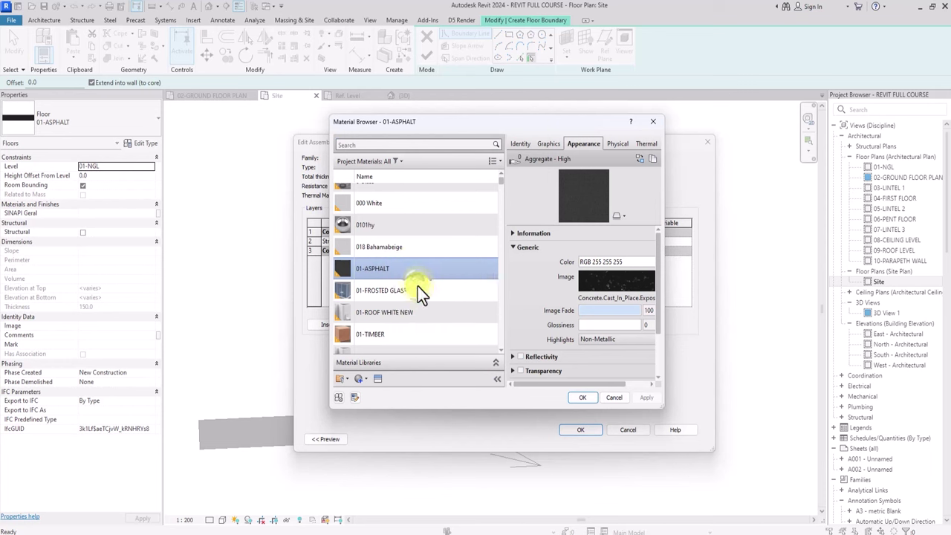
{"action": "key", "text": "BackSpace"}
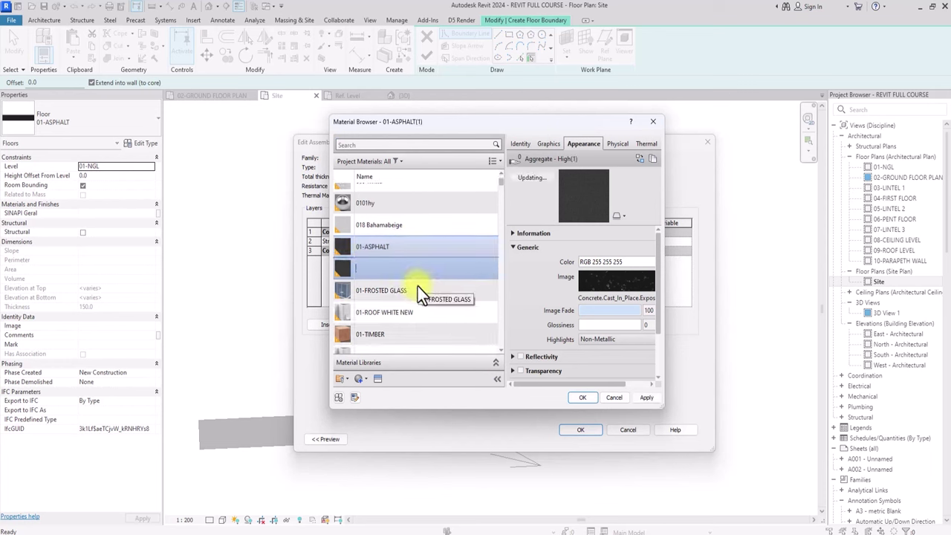
{"action": "type", "text": "01-GRE"}
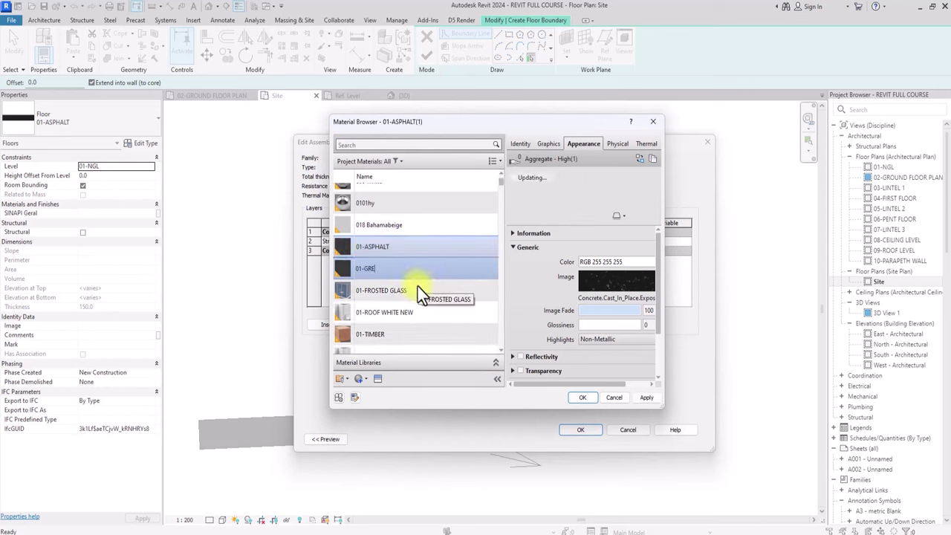
{"action": "type", "text": "EN AREA 1"}
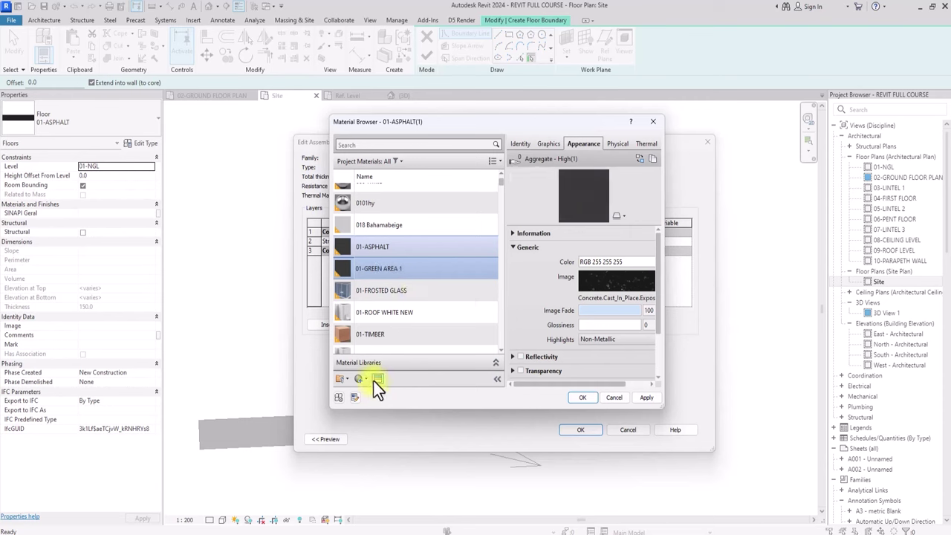
Replace the 01-GREEN AREA 1 appearance with the Sitework asset Grass - Dark Rye and accept the material and floor type
{"action": "left_click", "coordinate": [373, 380]}
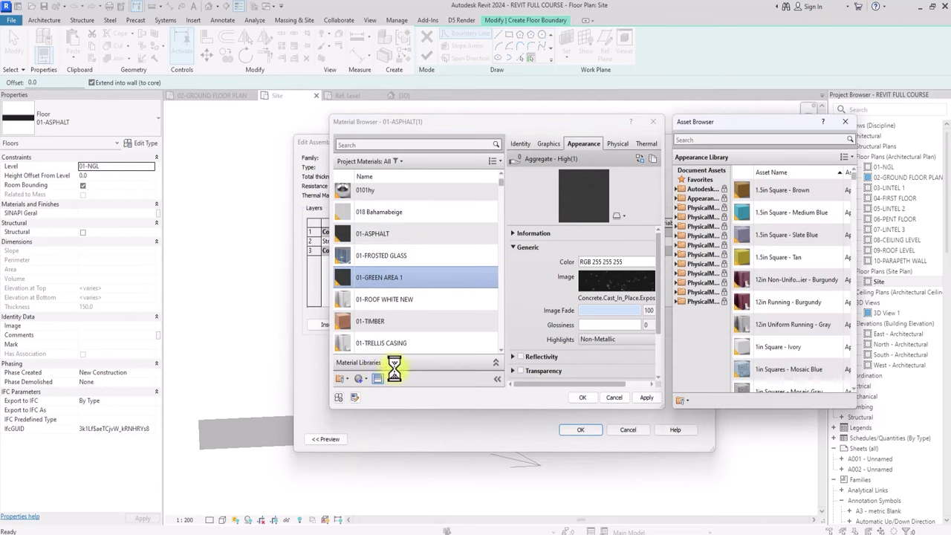
{"action": "double_click", "coordinate": [700, 199]}
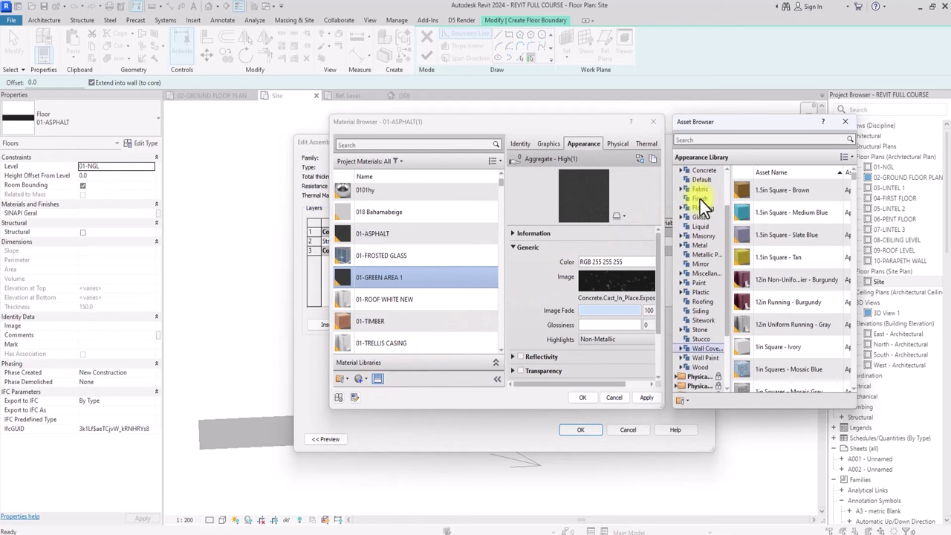
{"action": "left_click", "coordinate": [702, 320]}
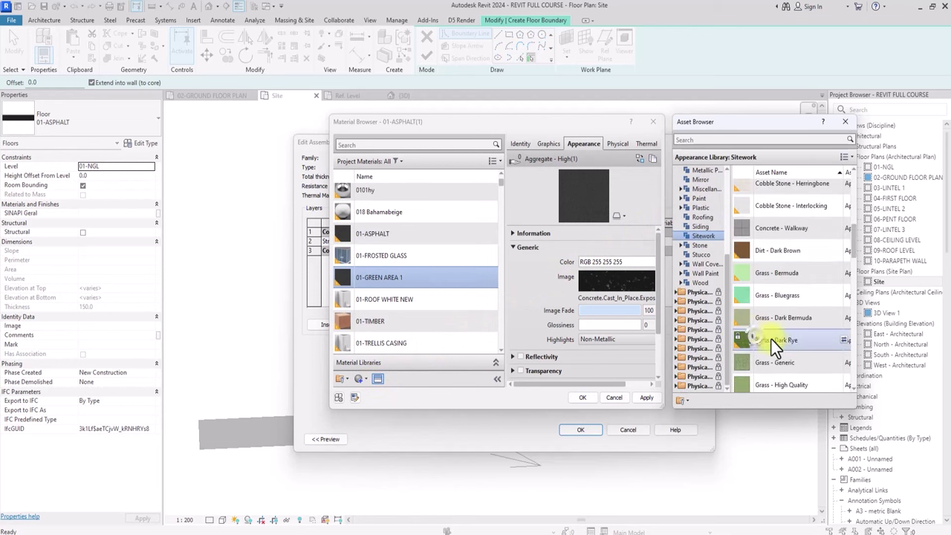
{"action": "left_click", "coordinate": [843, 340]}
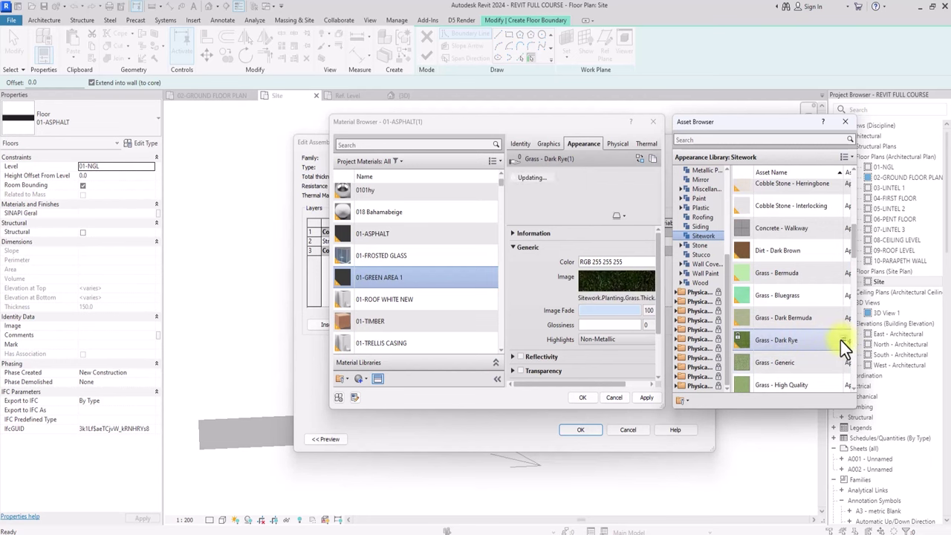
{"action": "left_click", "coordinate": [642, 398]}
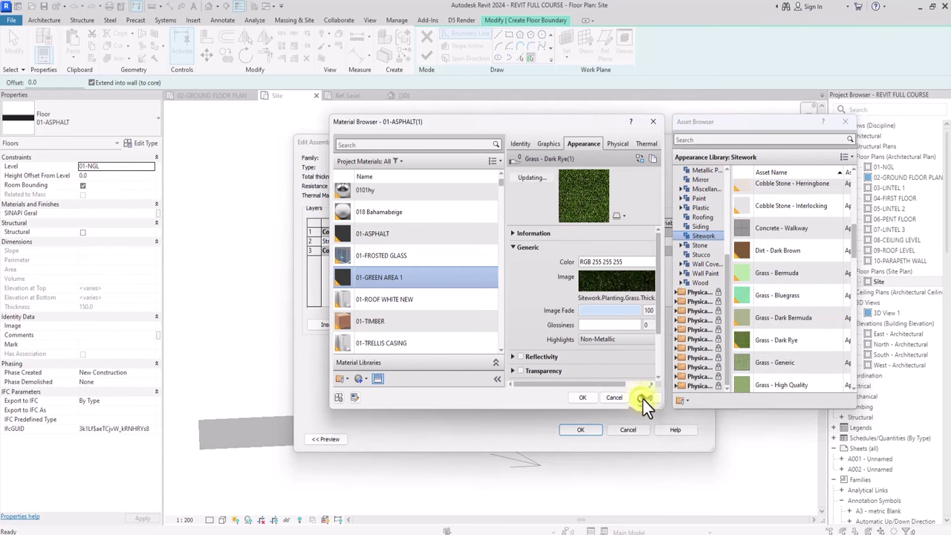
{"action": "left_click", "coordinate": [583, 397]}
{"action": "left_click", "coordinate": [580, 429]}
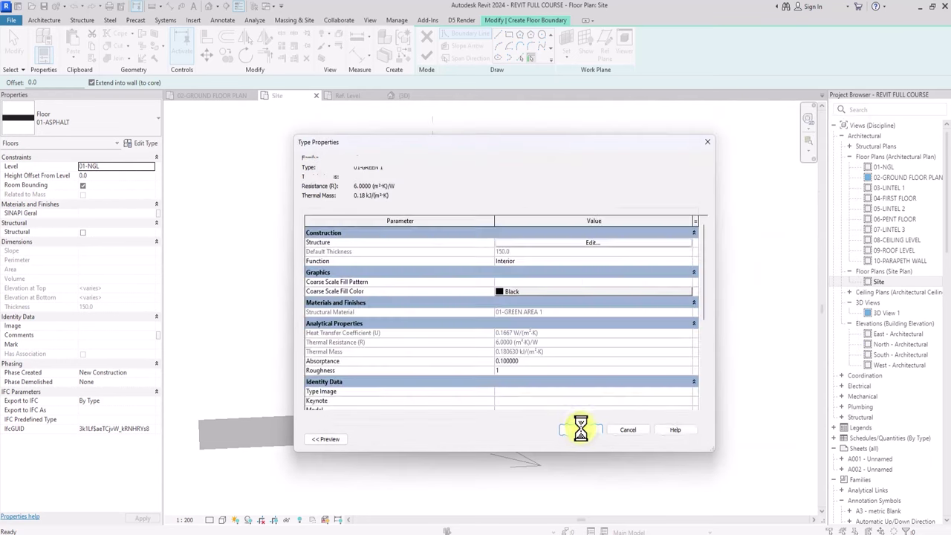
{"action": "left_click", "coordinate": [584, 439]}
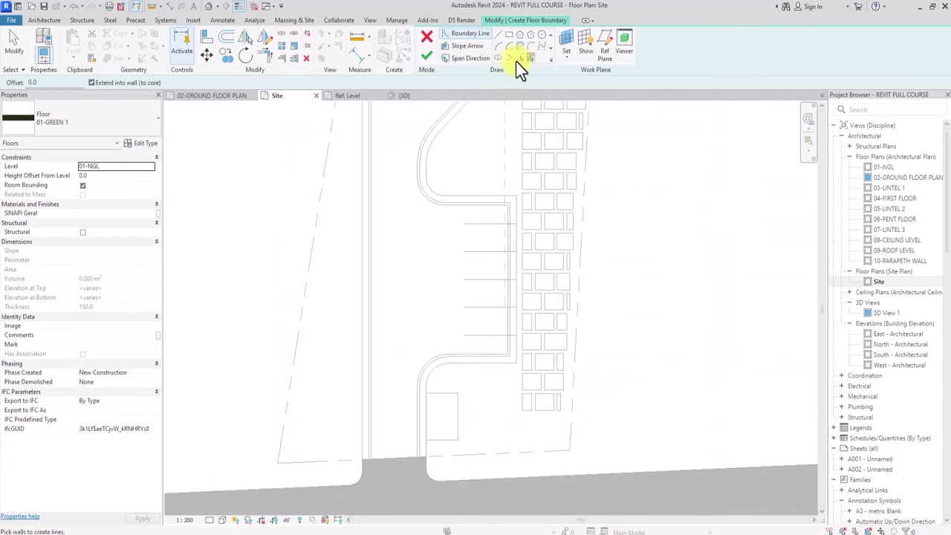
Pick the driveway's west edge and the west and south site boundaries as boundary lines of the green floor
{"action": "left_click", "coordinate": [518, 60]}
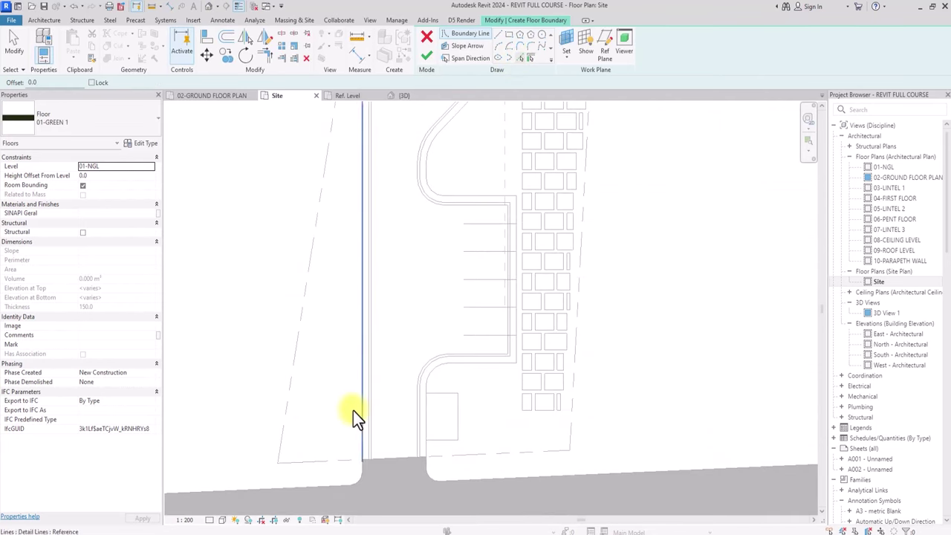
{"action": "scroll", "coordinate": [352, 410], "scroll_direction": "down", "scroll_amount": 1}
{"action": "middle_click_drag", "start_coordinate": [355, 337], "coordinate": [352, 404]}
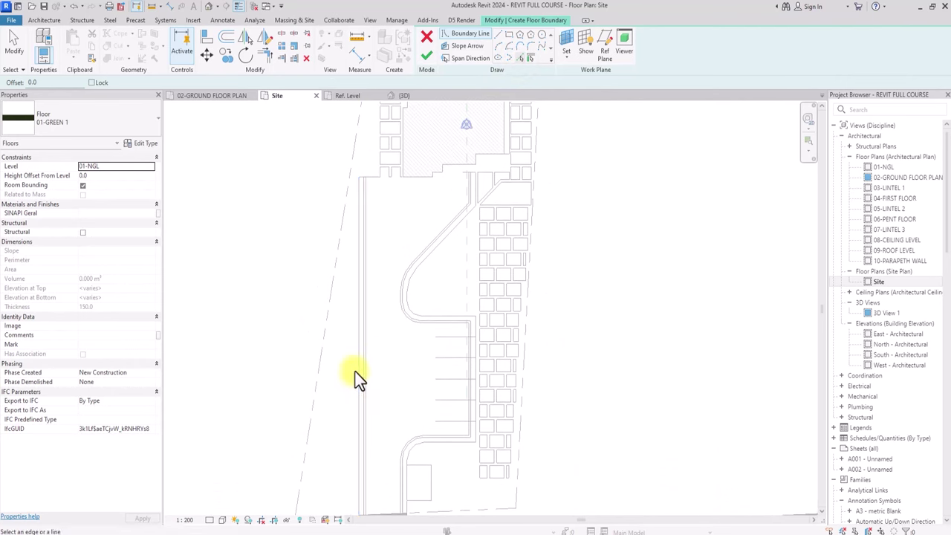
{"action": "left_click", "coordinate": [355, 366]}
{"action": "middle_click_drag", "start_coordinate": [345, 353], "coordinate": [367, 270]}
{"action": "left_click", "coordinate": [331, 398]}
{"action": "scroll", "coordinate": [433, 438], "scroll_direction": "up", "scroll_amount": 4}
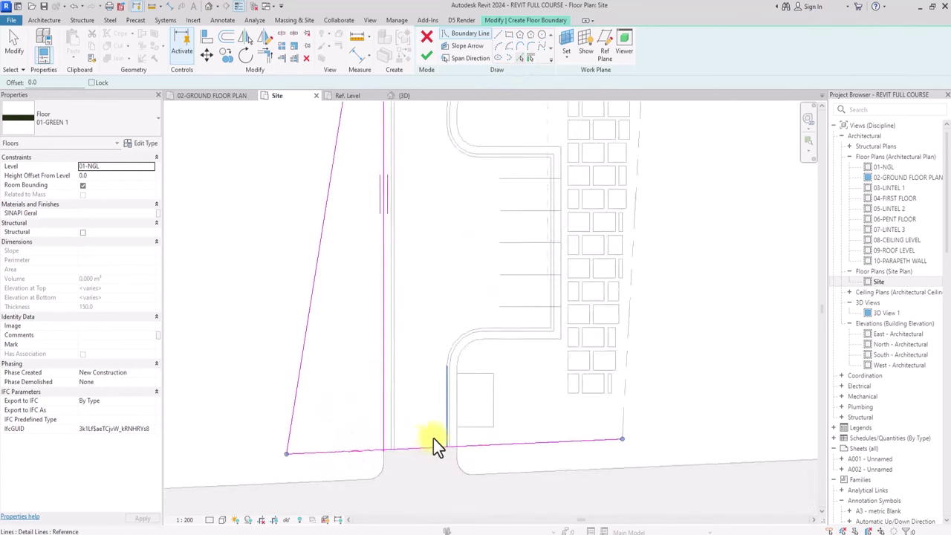
Pick the outline of the small rectangle beside the entrance and the curved and straight kerb edges above it as boundary lines
{"action": "left_click", "coordinate": [461, 430]}
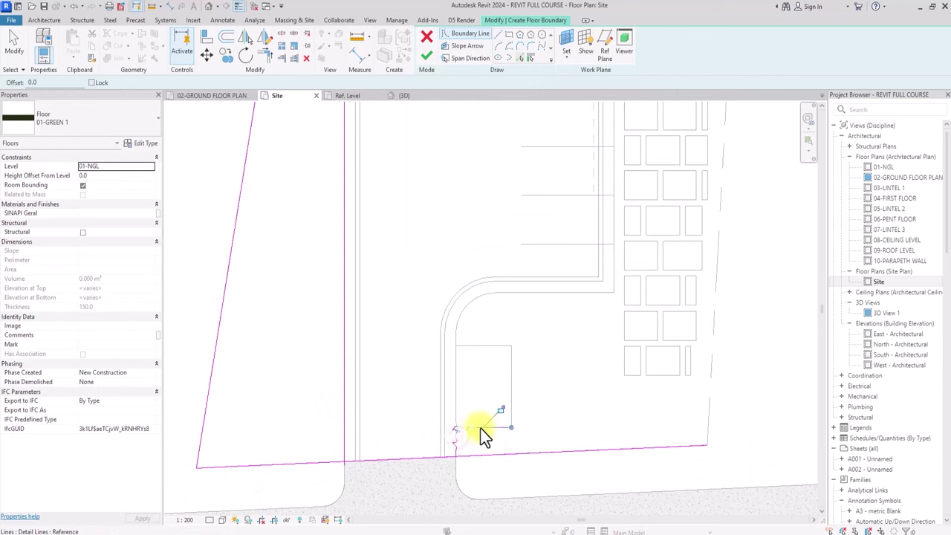
{"action": "left_click", "coordinate": [510, 366]}
{"action": "left_click", "coordinate": [476, 347]}
{"action": "scroll", "coordinate": [459, 330], "scroll_direction": "up", "scroll_amount": 2}
{"action": "left_click", "coordinate": [459, 331]}
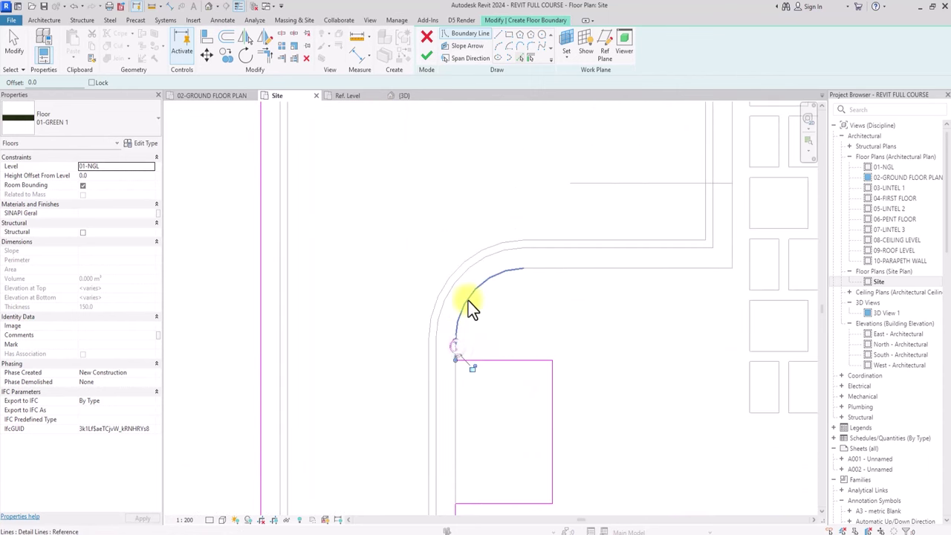
{"action": "left_click", "coordinate": [468, 300]}
{"action": "left_click", "coordinate": [552, 268]}
Pick the outer kerb around the parking bay, the diagonal driveway edge and the building's southeast wall edges as boundary lines
{"action": "scroll", "coordinate": [552, 269], "scroll_direction": "down", "scroll_amount": 3}
{"action": "middle_click_drag", "start_coordinate": [627, 112], "coordinate": [344, 308]}
{"action": "left_click", "coordinate": [533, 319]}
{"action": "left_click", "coordinate": [483, 280]}
{"action": "left_click", "coordinate": [420, 271]}
{"action": "scroll", "coordinate": [475, 223], "scroll_direction": "up", "scroll_amount": 2}
{"action": "left_click", "coordinate": [482, 313]}
{"action": "scroll", "coordinate": [482, 297], "scroll_direction": "up", "scroll_amount": 4}
{"action": "left_click", "coordinate": [475, 356]}
{"action": "scroll", "coordinate": [476, 356], "scroll_direction": "down", "scroll_amount": 4}
{"action": "scroll", "coordinate": [514, 317], "scroll_direction": "down", "scroll_amount": 2}
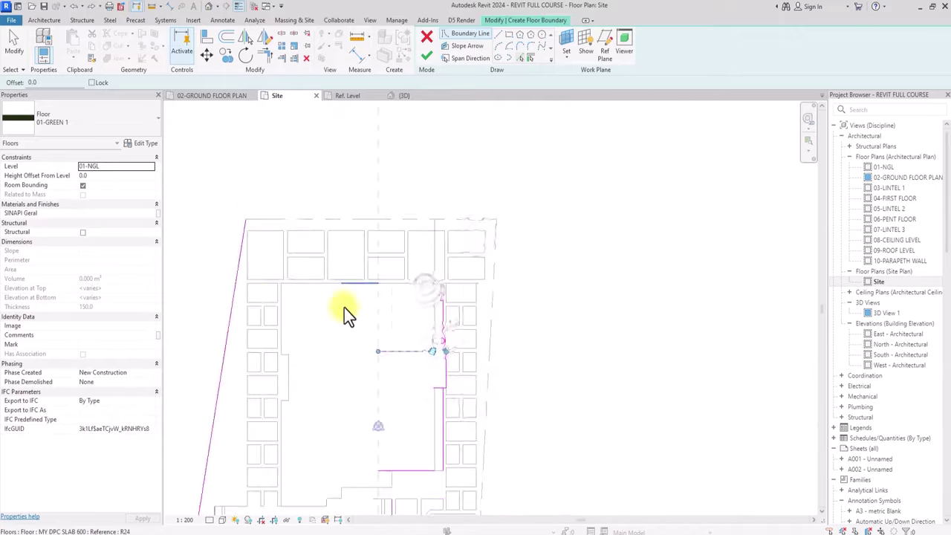
Pick the remaining building edges and the east and north site boundaries as boundary lines
{"action": "scroll", "coordinate": [476, 275], "scroll_direction": "up", "scroll_amount": 4}
{"action": "left_click", "coordinate": [483, 270]}
{"action": "scroll", "coordinate": [475, 274], "scroll_direction": "down", "scroll_amount": 5}
{"action": "middle_click_drag", "start_coordinate": [475, 274], "coordinate": [402, 116]}
{"action": "left_click", "coordinate": [547, 303]}
{"action": "middle_click_drag", "start_coordinate": [534, 111], "coordinate": [515, 289]}
{"action": "left_click", "coordinate": [393, 226]}
{"action": "middle_click_drag", "start_coordinate": [390, 306], "coordinate": [372, 459]}
{"action": "scroll", "coordinate": [393, 227], "scroll_direction": "up", "scroll_amount": 3}
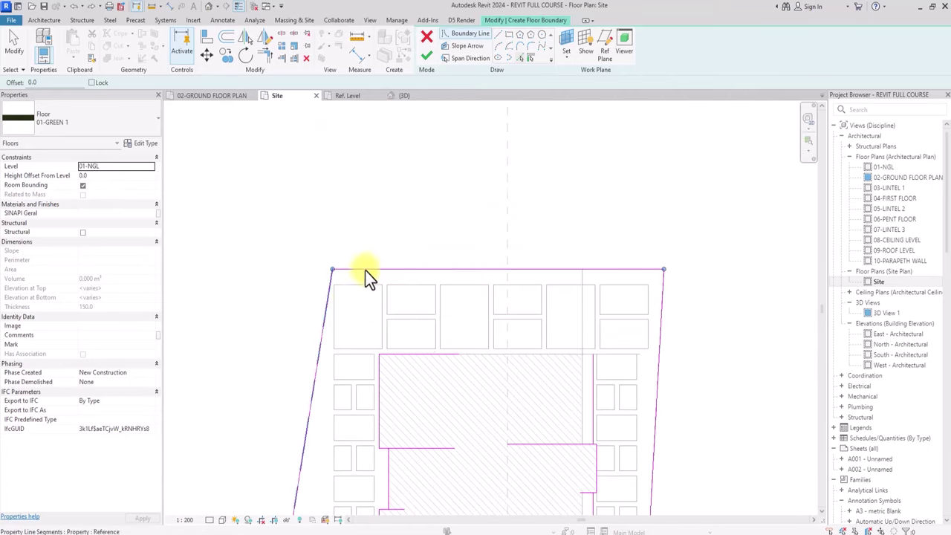
Pick the closed paver outlines in the row north of the building as boundary loops, working from west to east
{"action": "key", "text": "Tab"}
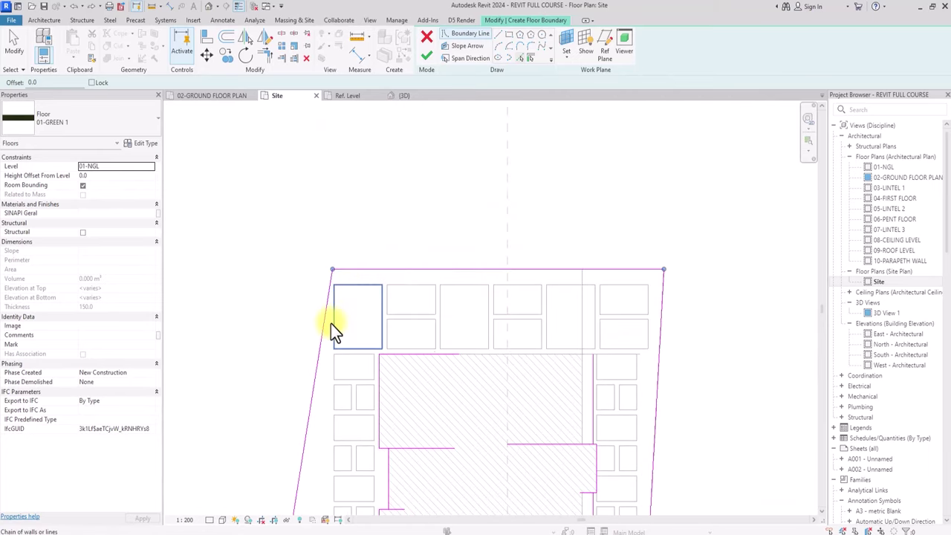
{"action": "left_click", "coordinate": [330, 323]}
{"action": "scroll", "coordinate": [404, 320], "scroll_direction": "up", "scroll_amount": 2}
{"action": "left_click", "coordinate": [404, 310]}
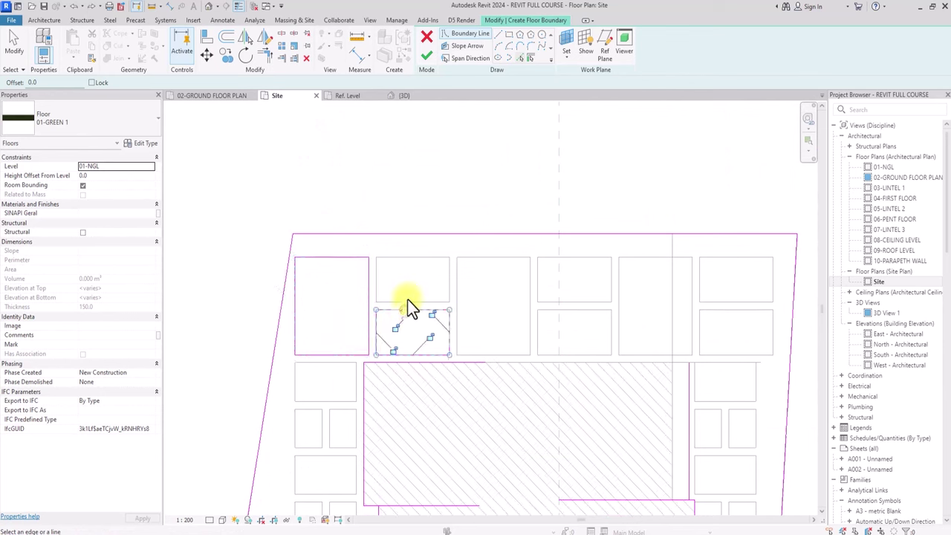
{"action": "key", "text": "Tab"}
{"action": "left_click", "coordinate": [408, 301]}
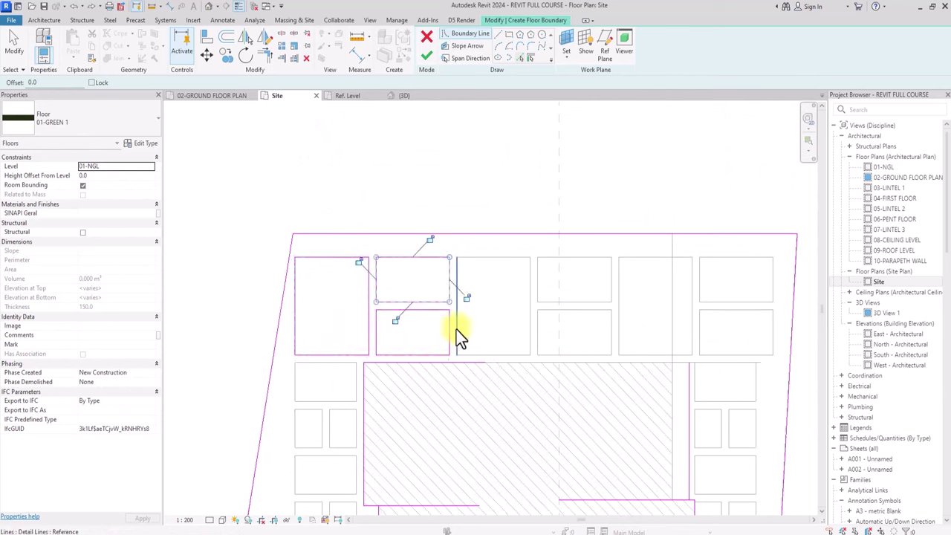
{"action": "key", "text": "Tab"}
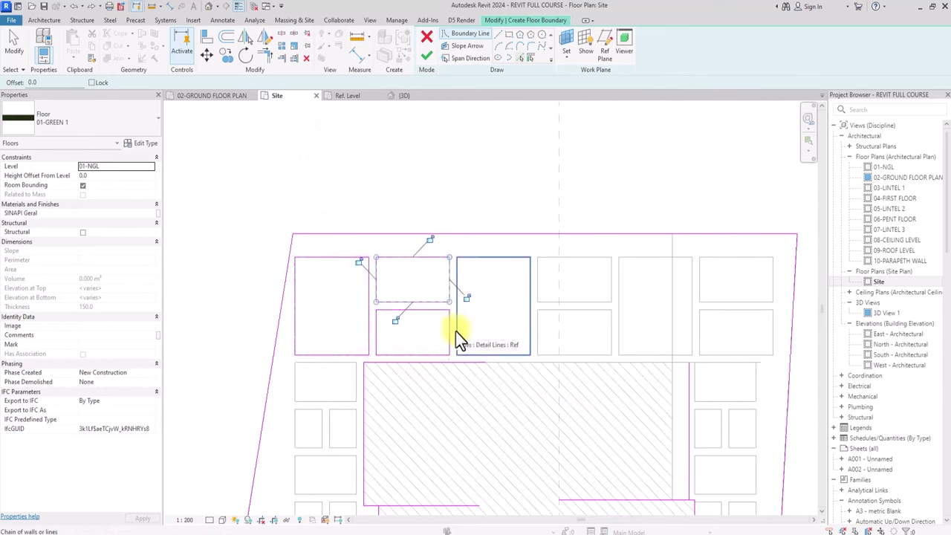
{"action": "left_click", "coordinate": [455, 332]}
{"action": "key", "text": "Tab"}
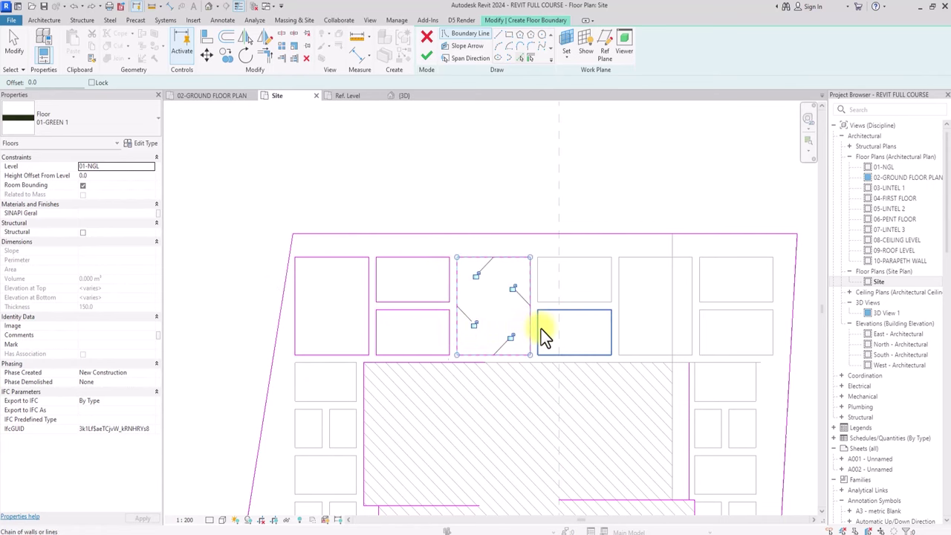
{"action": "left_click", "coordinate": [541, 329]}
{"action": "key", "text": "Tab"}
{"action": "left_click", "coordinate": [553, 301]}
{"action": "left_click", "coordinate": [619, 305]}
Pick the paver outlines along the building's east side as boundary loops, down to the diagonal path
{"action": "middle_click_drag", "start_coordinate": [702, 331], "coordinate": [527, 295]}
{"action": "left_click", "coordinate": [527, 265]}
{"action": "middle_click_drag", "start_coordinate": [550, 356], "coordinate": [528, 224]}
{"action": "left_click", "coordinate": [530, 279]}
{"action": "left_click", "coordinate": [513, 325]}
{"action": "scroll", "coordinate": [507, 391], "scroll_direction": "up", "scroll_amount": 2}
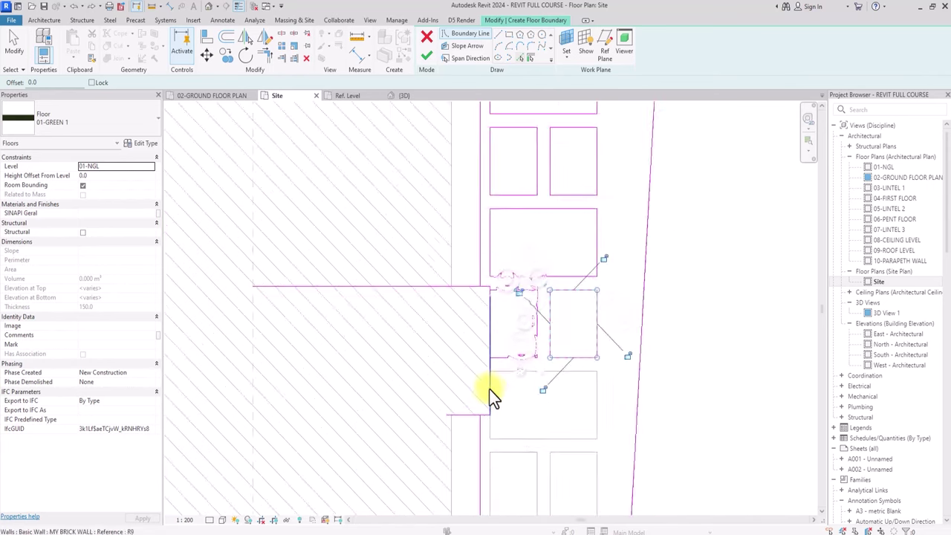
{"action": "scroll", "coordinate": [492, 380], "scroll_direction": "up", "scroll_amount": 2}
{"action": "scroll", "coordinate": [490, 372], "scroll_direction": "down", "scroll_amount": 4}
{"action": "left_click", "coordinate": [495, 431]}
{"action": "middle_click_drag", "start_coordinate": [508, 476], "coordinate": [498, 361]}
{"action": "left_click", "coordinate": [498, 362]}
{"action": "left_click", "coordinate": [494, 436]}
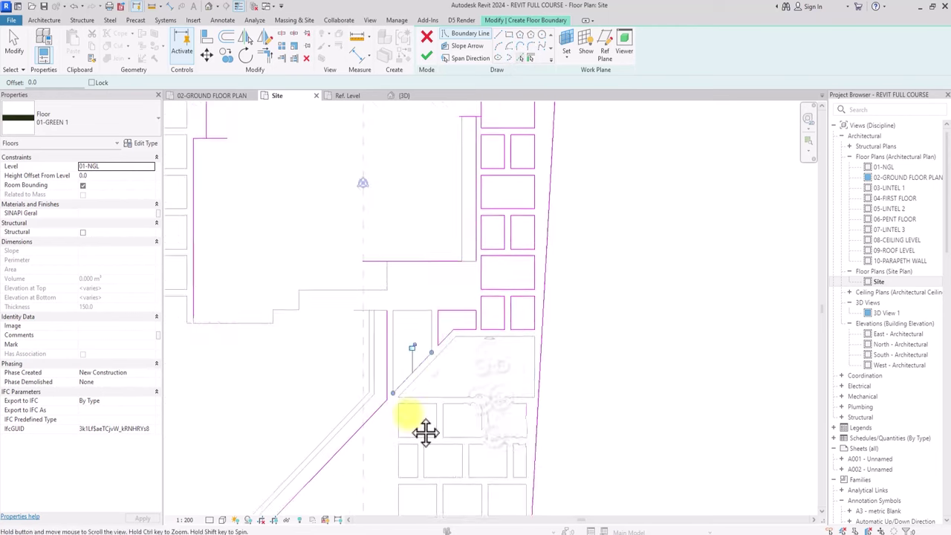
Pick the paver outlines southeast of the building, beside the diagonal driveway edge, as boundary loops
{"action": "middle_click_drag", "start_coordinate": [424, 431], "coordinate": [426, 292]}
{"action": "left_click", "coordinate": [446, 258]}
{"action": "left_click", "coordinate": [420, 297]}
{"action": "left_click", "coordinate": [475, 297]}
{"action": "left_click", "coordinate": [514, 296]}
{"action": "left_click", "coordinate": [410, 336]}
{"action": "left_click", "coordinate": [443, 337]}
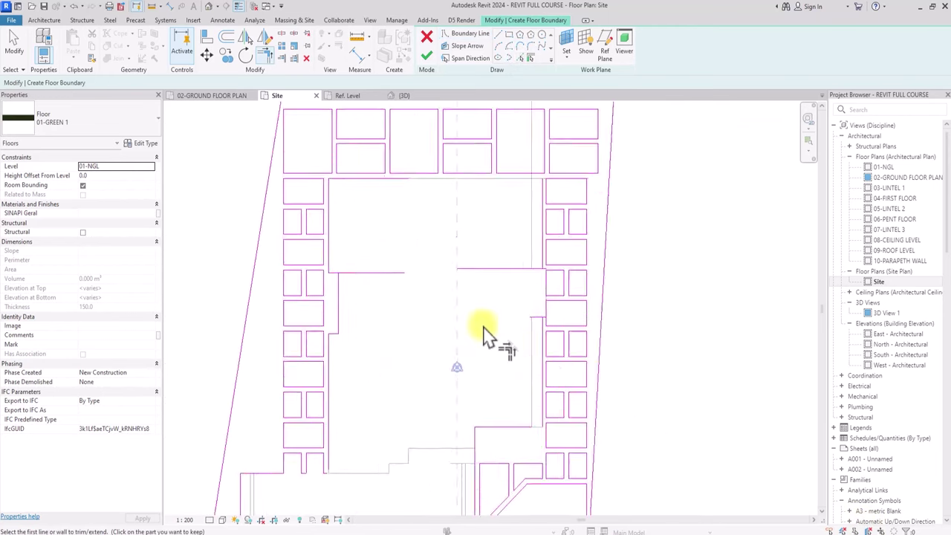
Trim the building boundary lines into corners at the west wall recess and the upper step of the east wall
{"action": "scroll", "coordinate": [364, 269], "scroll_direction": "up", "scroll_amount": 2}
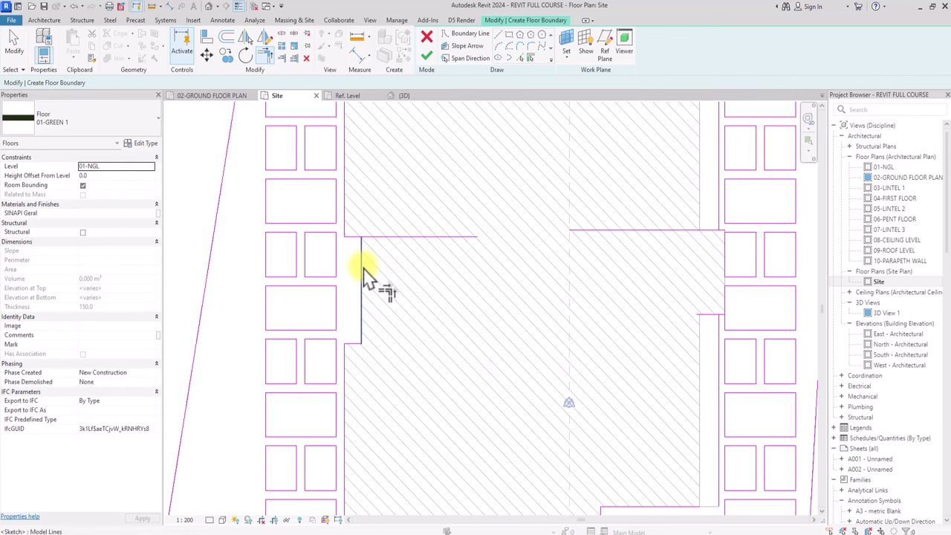
{"action": "left_click", "coordinate": [351, 238]}
{"action": "scroll", "coordinate": [372, 241], "scroll_direction": "down", "scroll_amount": 2}
{"action": "middle_click_drag", "start_coordinate": [600, 234], "coordinate": [531, 333]}
{"action": "scroll", "coordinate": [529, 333], "scroll_direction": "up", "scroll_amount": 4}
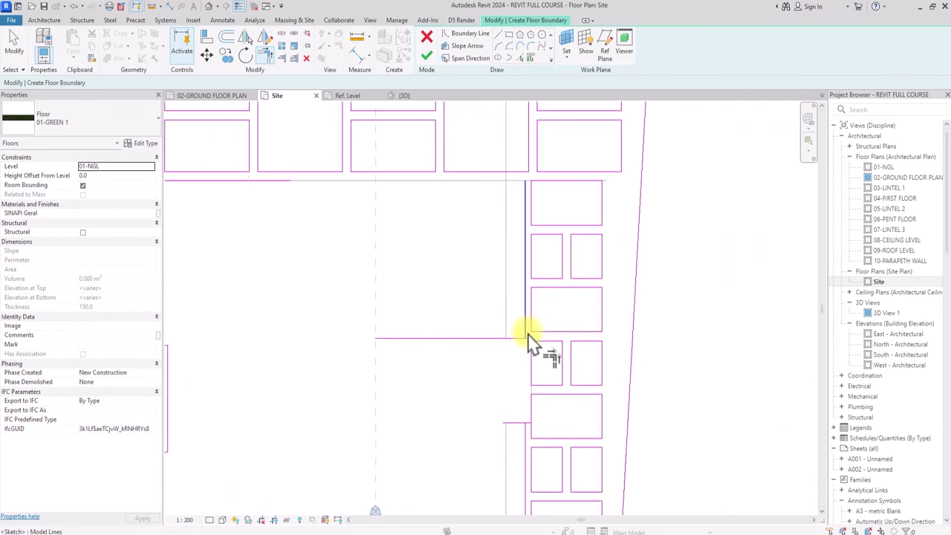
{"action": "left_click", "coordinate": [524, 346]}
Trim the boundary lines where the projecting east wall meets the adjoining paver outlines
{"action": "scroll", "coordinate": [509, 376], "scroll_direction": "up", "scroll_amount": 1}
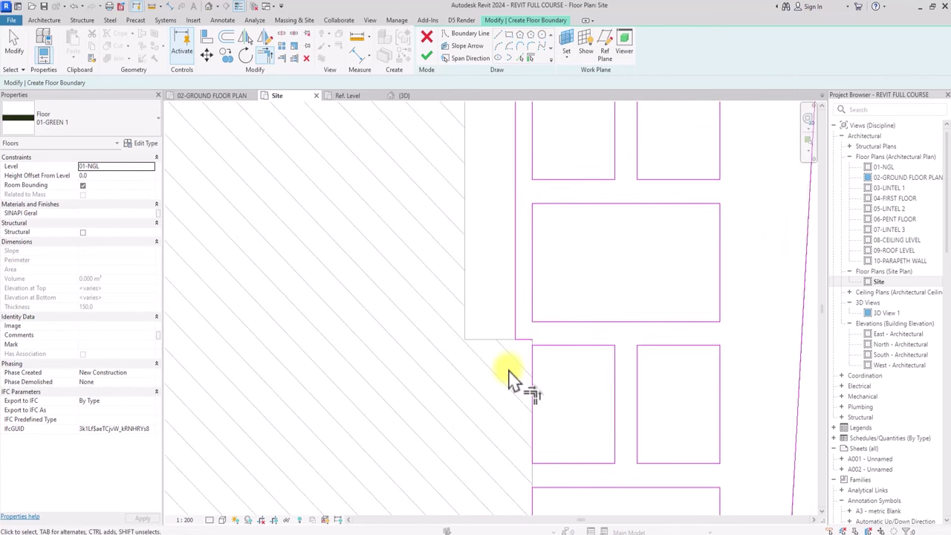
{"action": "left_click", "coordinate": [267, 61]}
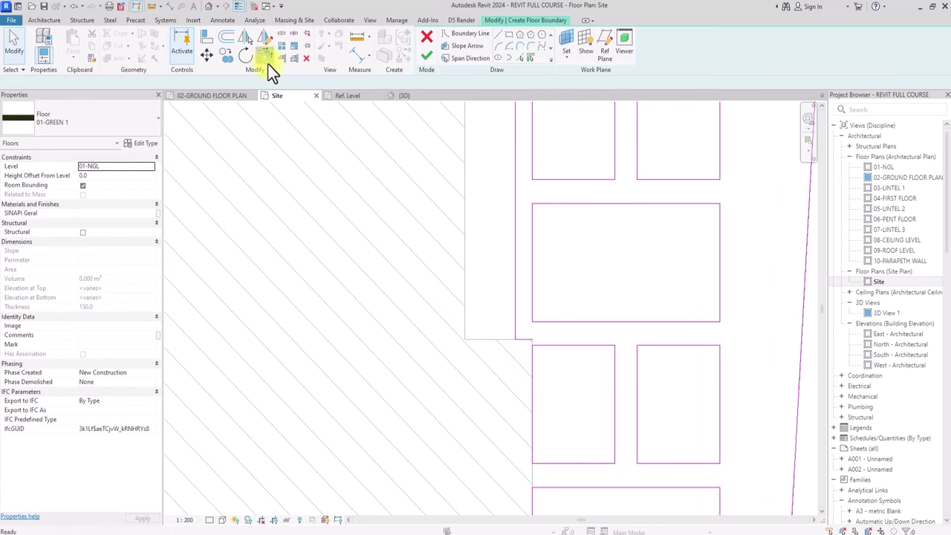
{"action": "middle_click_drag", "start_coordinate": [466, 379], "coordinate": [431, 290]}
{"action": "scroll", "coordinate": [508, 403], "scroll_direction": "up", "scroll_amount": 1}
{"action": "left_click", "coordinate": [511, 400]}
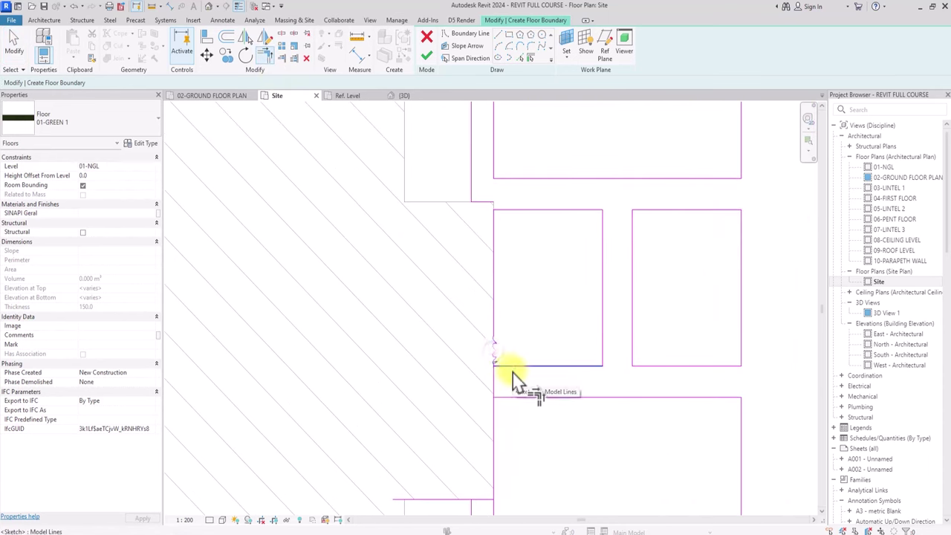
{"action": "scroll", "coordinate": [498, 245], "scroll_direction": "up", "scroll_amount": 2}
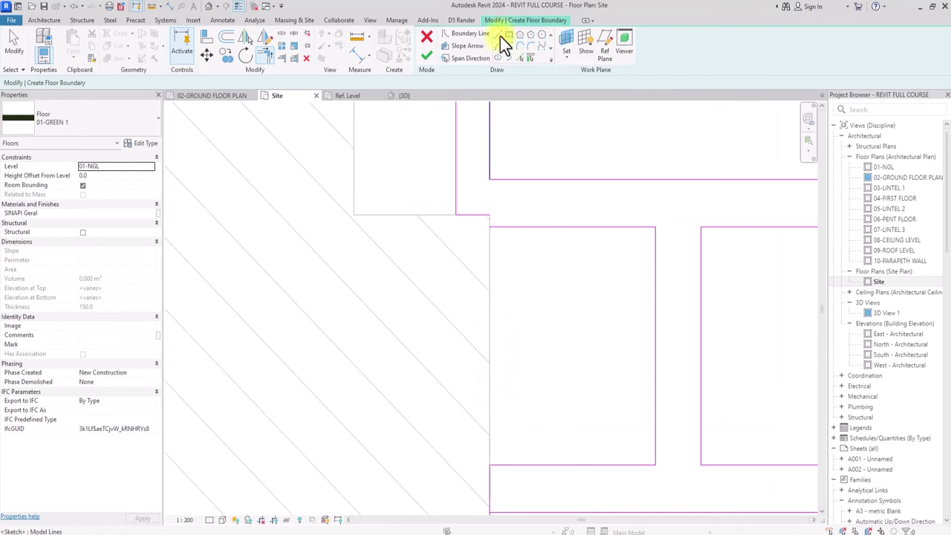
Draw a boundary line about 100 mm long joining the paver's northwest corner to the end of the projecting east wall's boundary
{"action": "left_click", "coordinate": [500, 36]}
{"action": "scroll", "coordinate": [488, 225], "scroll_direction": "up", "scroll_amount": 2}
{"action": "left_click", "coordinate": [488, 223]}
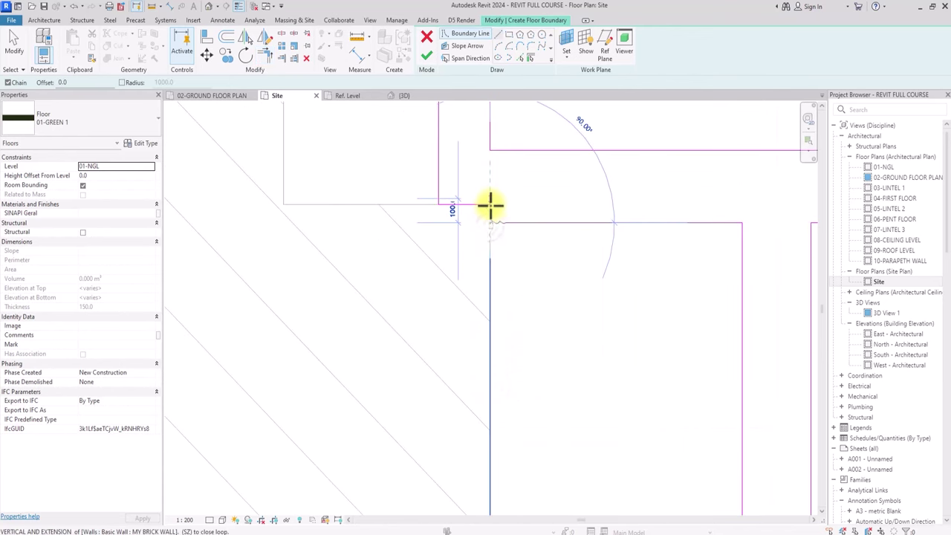
{"action": "left_click", "coordinate": [491, 205]}
{"action": "scroll", "coordinate": [490, 206], "scroll_direction": "down", "scroll_amount": 5}
{"action": "key", "text": "Escape"}
{"action": "key", "text": "Escape"}
{"action": "key", "text": "Escape"}
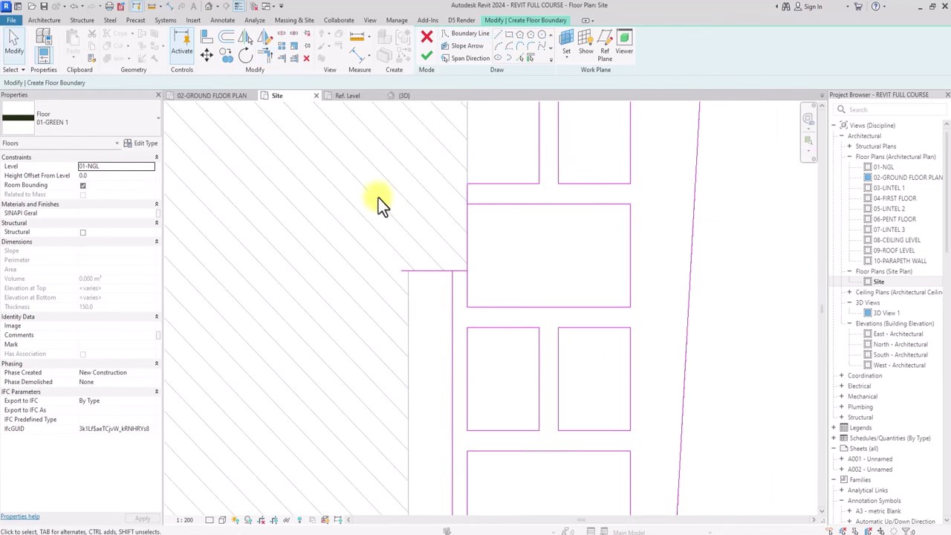
Try to finish the green floor sketch, and continue editing the boundary
{"action": "middle_click_drag", "start_coordinate": [456, 272], "coordinate": [441, 333]}
{"action": "scroll", "coordinate": [434, 327], "scroll_direction": "down", "scroll_amount": 3}
{"action": "key", "text": "t"}
{"action": "key", "text": "r"}
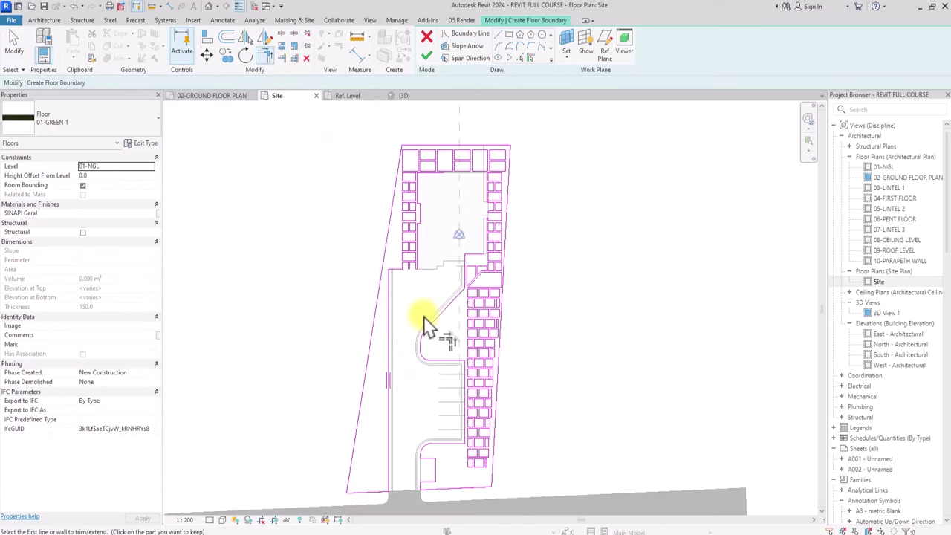
{"action": "left_click", "coordinate": [427, 55]}
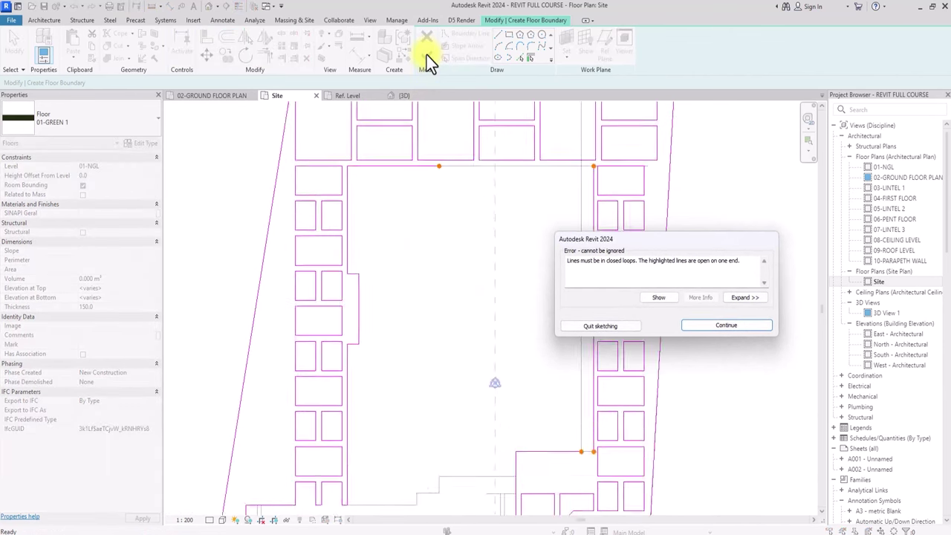
{"action": "left_click", "coordinate": [726, 325]}
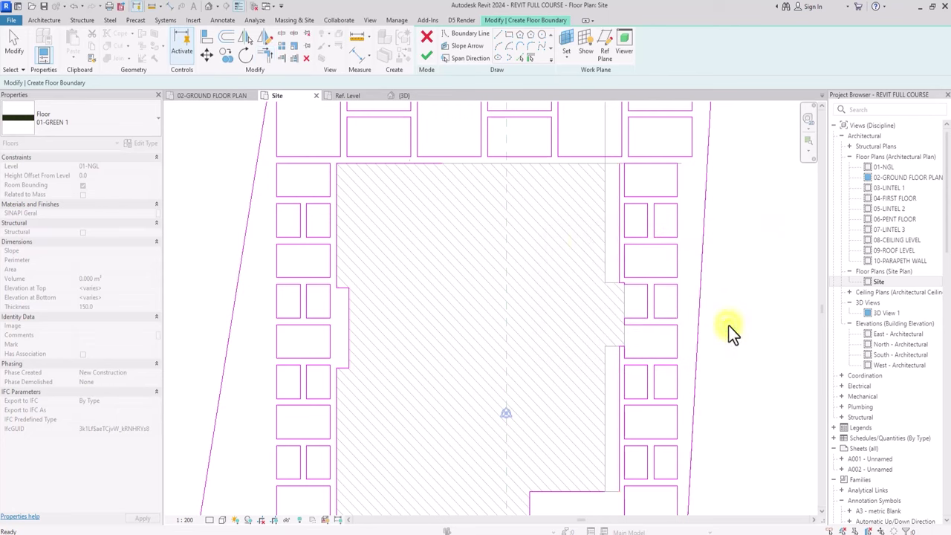
Trim the building's north and east boundary lines into a corner, and trim the east line at its southern wall step
{"action": "left_click", "coordinate": [270, 60]}
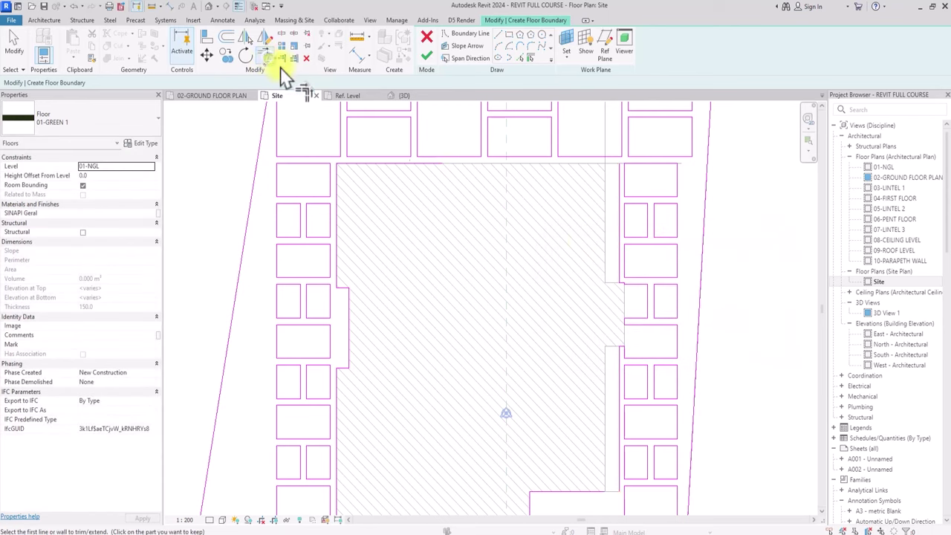
{"action": "left_click", "coordinate": [430, 167]}
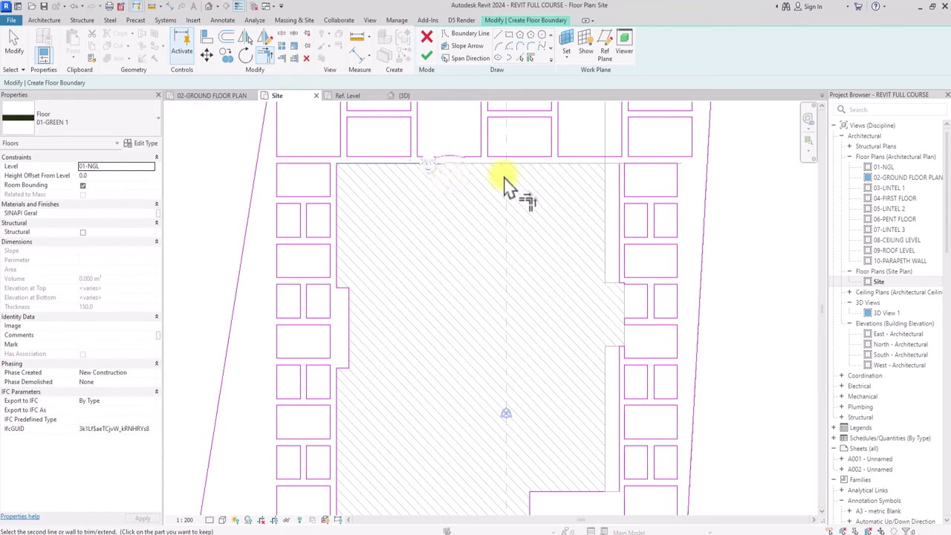
{"action": "left_click", "coordinate": [618, 192]}
{"action": "middle_click_drag", "start_coordinate": [680, 423], "coordinate": [616, 197]}
{"action": "scroll", "coordinate": [616, 196], "scroll_direction": "up", "scroll_amount": 4}
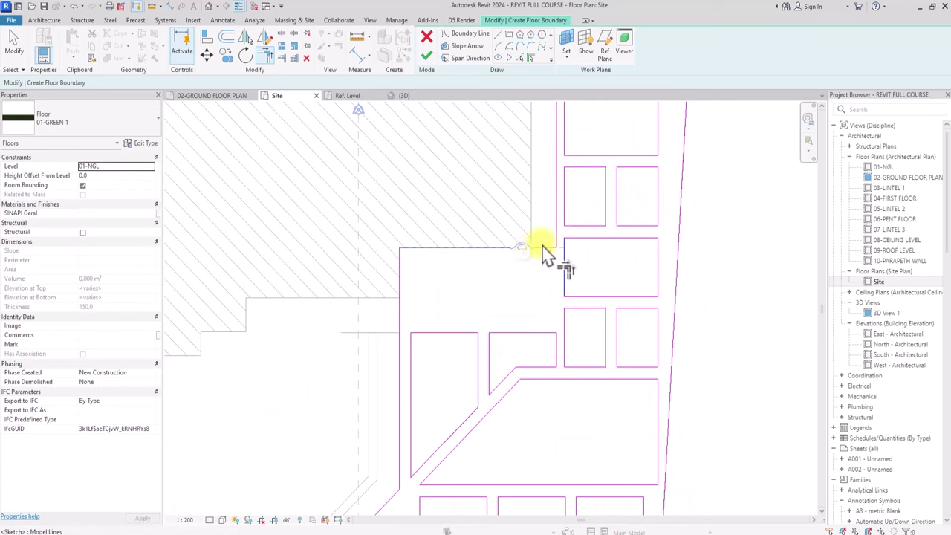
{"action": "scroll", "coordinate": [557, 245], "scroll_direction": "down", "scroll_amount": 3}
{"action": "scroll", "coordinate": [557, 243], "scroll_direction": "down", "scroll_amount": 2}
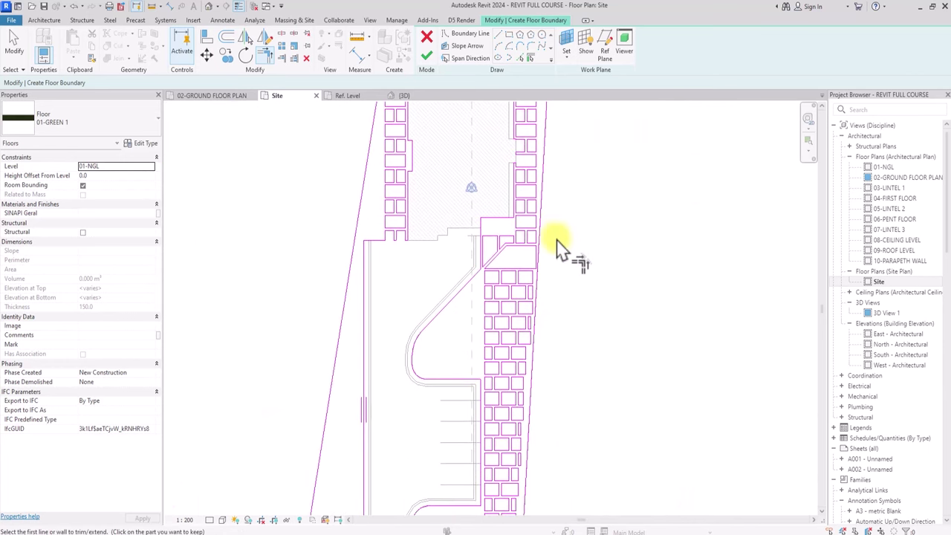
Finish the 01-GREEN 1 floor sketch and save the project
{"action": "middle_click_drag", "start_coordinate": [554, 235], "coordinate": [560, 295]}
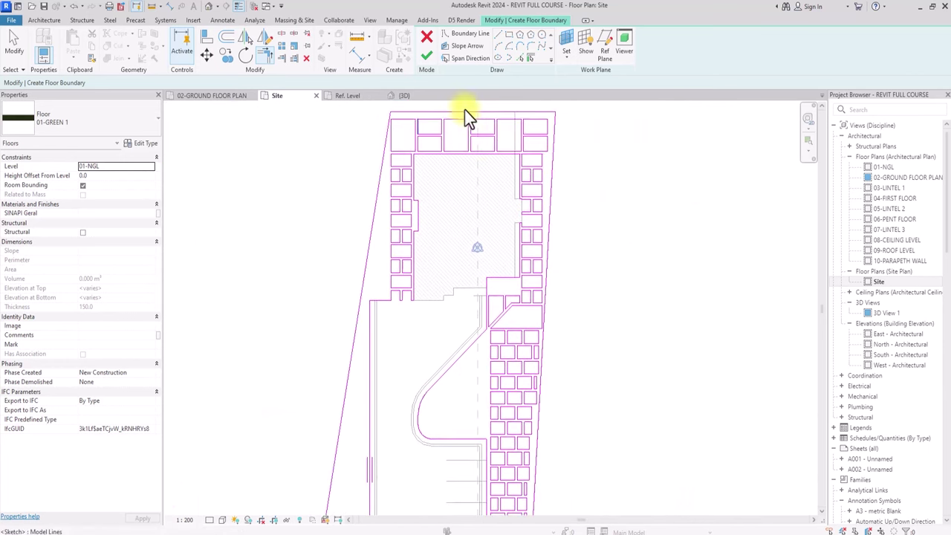
{"action": "left_click", "coordinate": [423, 52]}
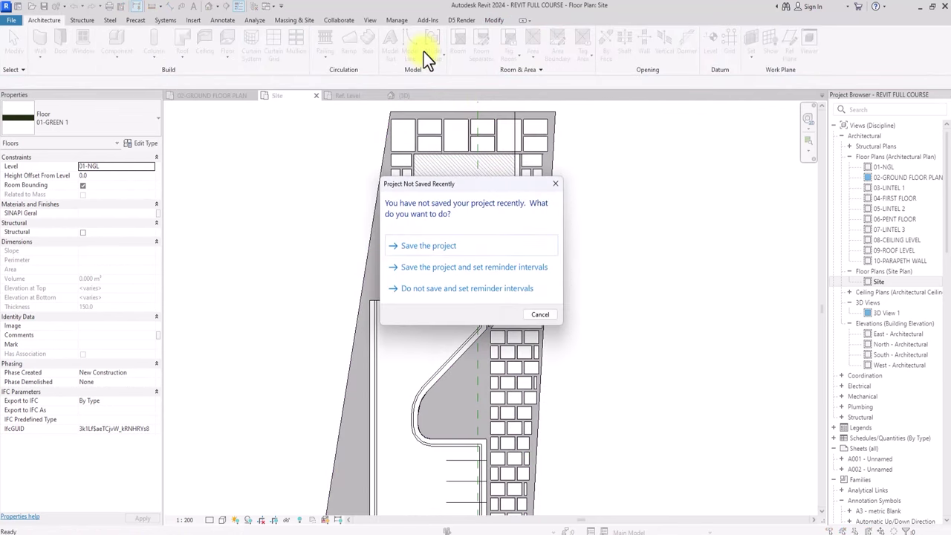
{"action": "left_click", "coordinate": [425, 244]}
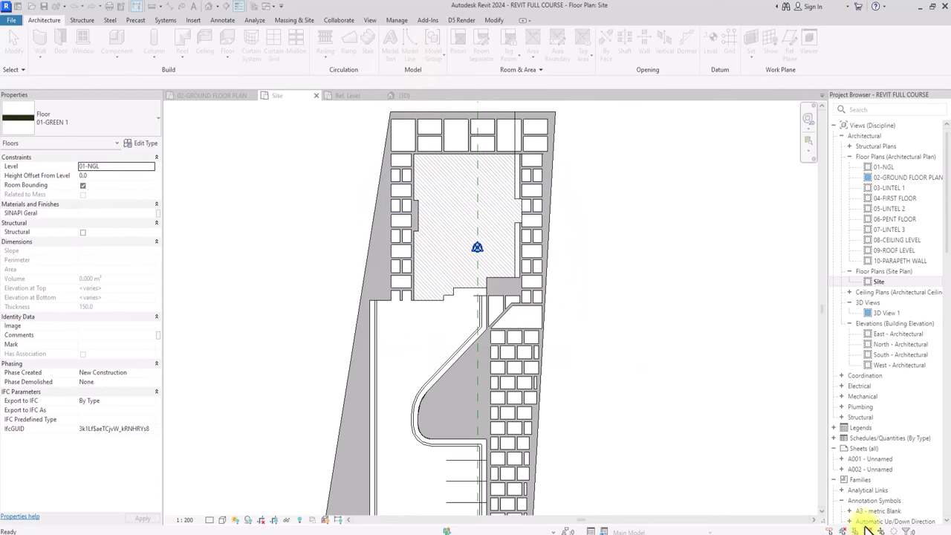
Examine the finished green floor in the Site plan and in the default 3D view
{"action": "scroll", "coordinate": [427, 371], "scroll_direction": "up", "scroll_amount": 6}
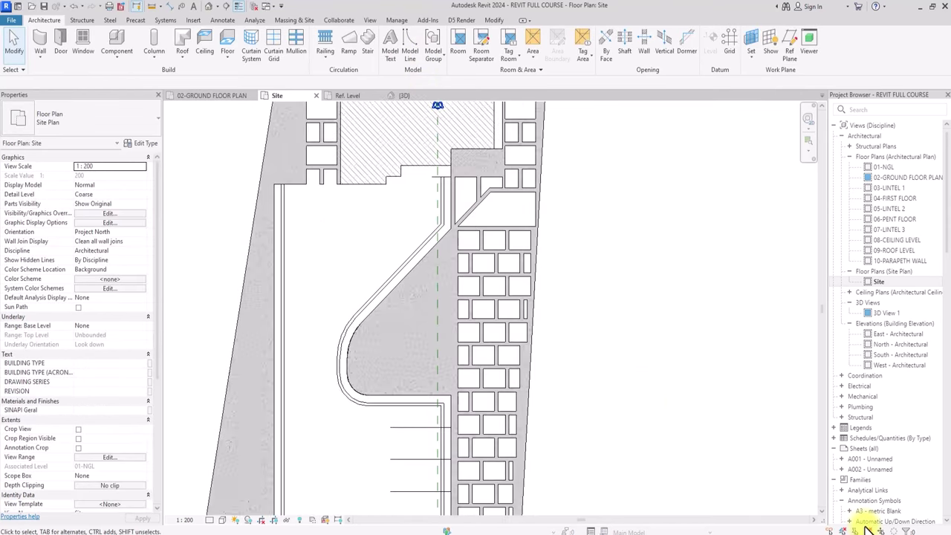
{"action": "scroll", "coordinate": [465, 374], "scroll_direction": "up", "scroll_amount": 1}
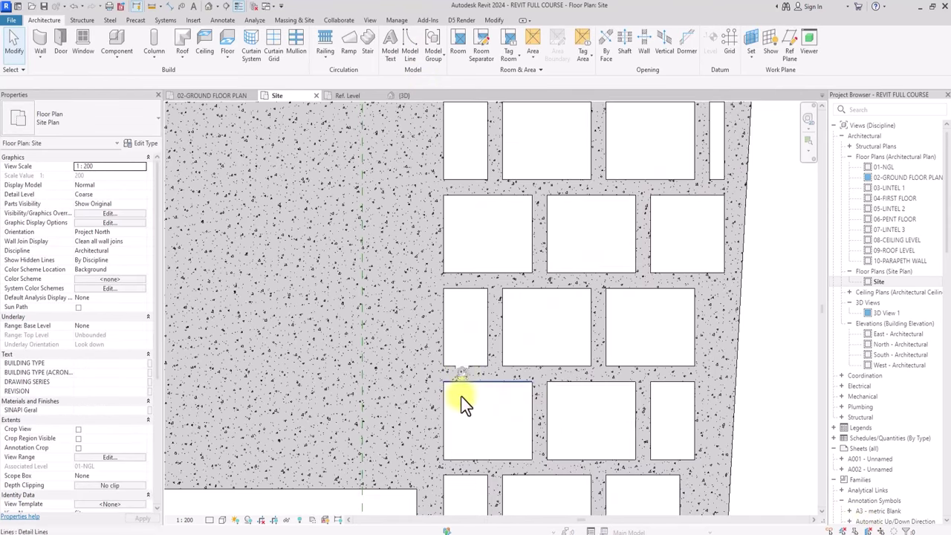
{"action": "scroll", "coordinate": [490, 335], "scroll_direction": "down", "scroll_amount": 5}
{"action": "middle_click_drag", "start_coordinate": [252, 410], "coordinate": [452, 358]}
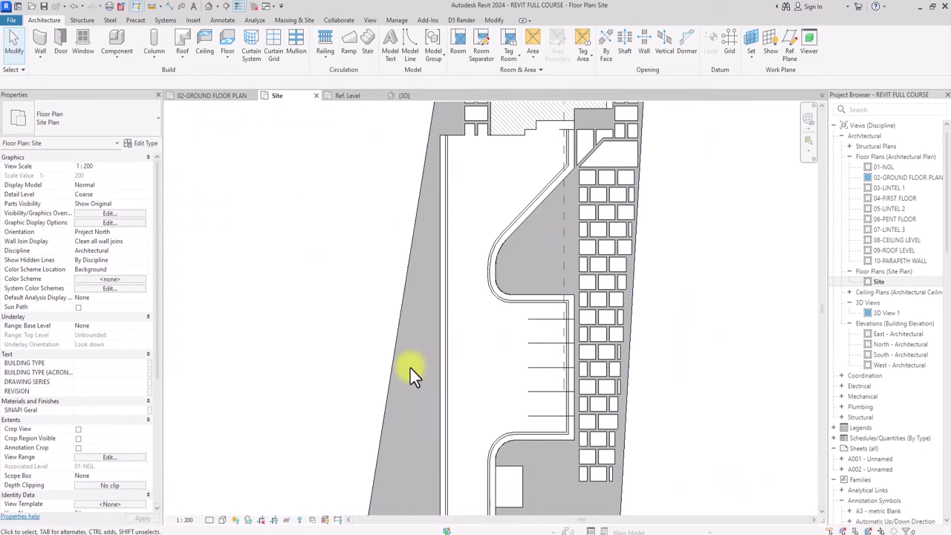
{"action": "left_click", "coordinate": [393, 373]}
{"action": "key", "text": "Escape"}
{"action": "left_click", "coordinate": [210, 8]}
{"action": "scroll", "coordinate": [383, 315], "scroll_direction": "up", "scroll_amount": 5}
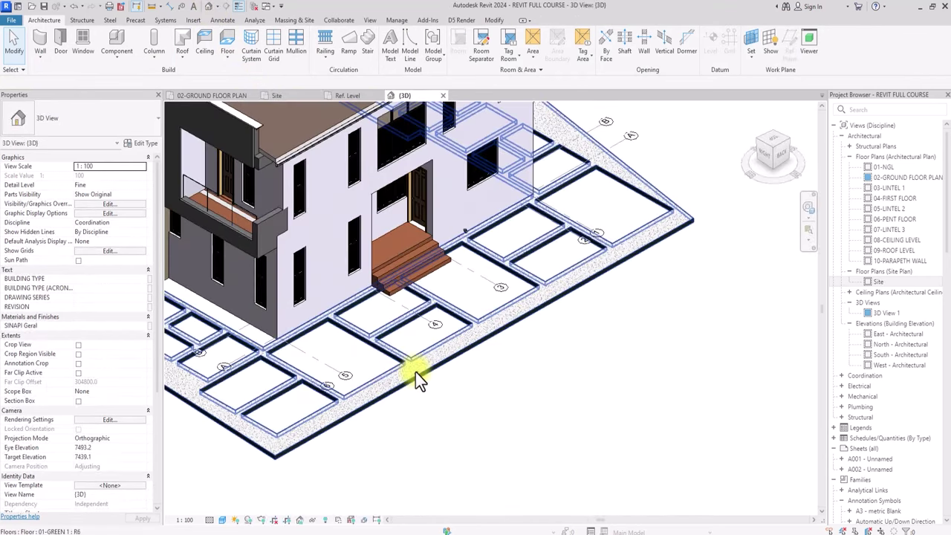
Open the green floor type's structure material, 01-GREEN AREA 1, and enable Use Render Appearance in its graphics settings
{"action": "left_click", "coordinate": [416, 371]}
{"action": "left_click", "coordinate": [131, 143]}
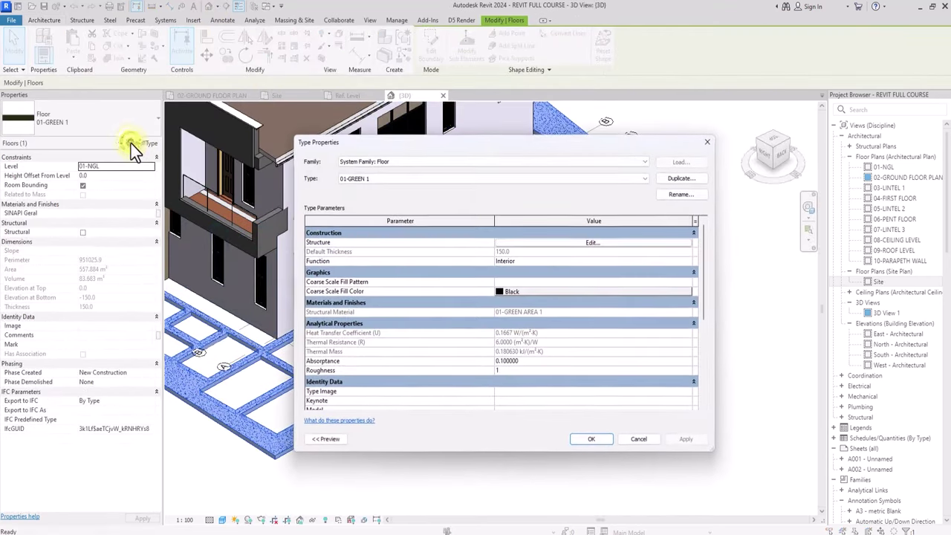
{"action": "left_click", "coordinate": [592, 242]}
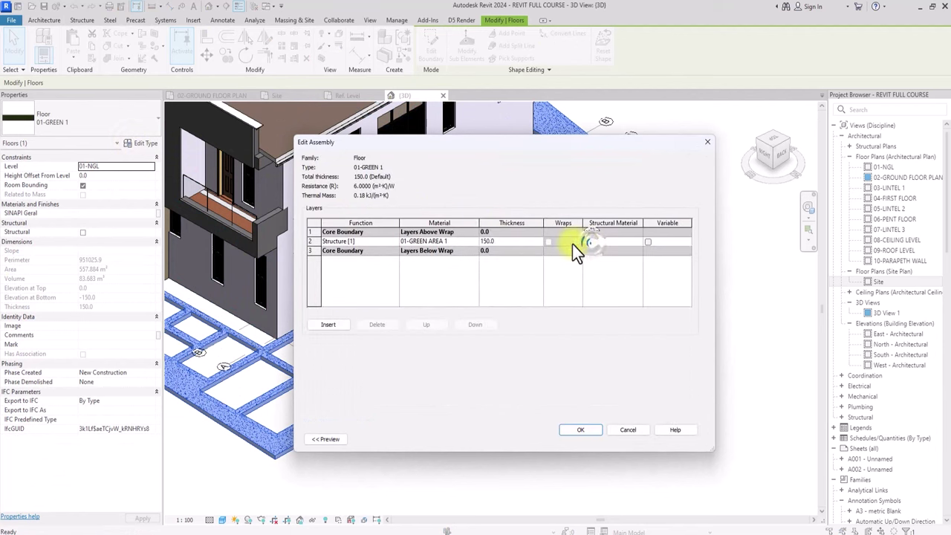
{"action": "left_click", "coordinate": [477, 242]}
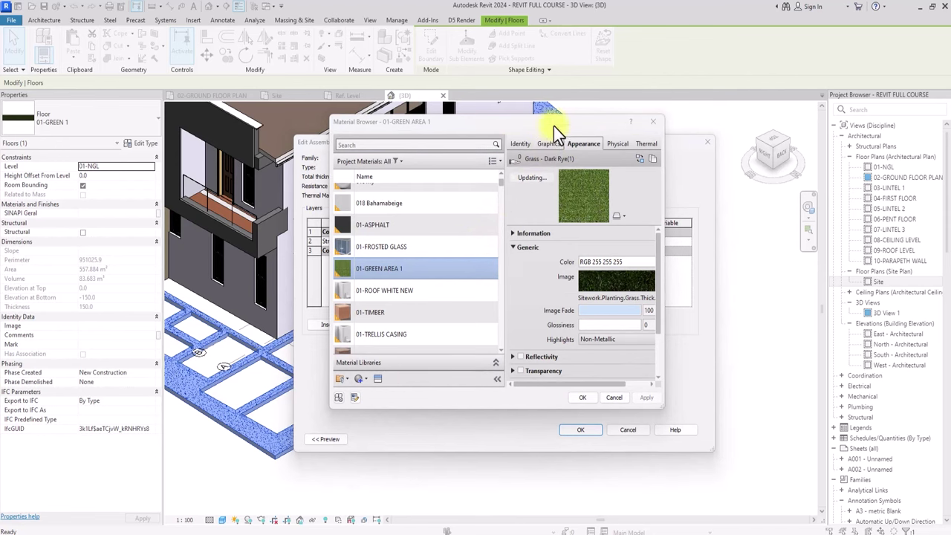
{"action": "left_click_drag", "start_coordinate": [554, 125], "coordinate": [456, 115]}
{"action": "left_click", "coordinate": [452, 131]}
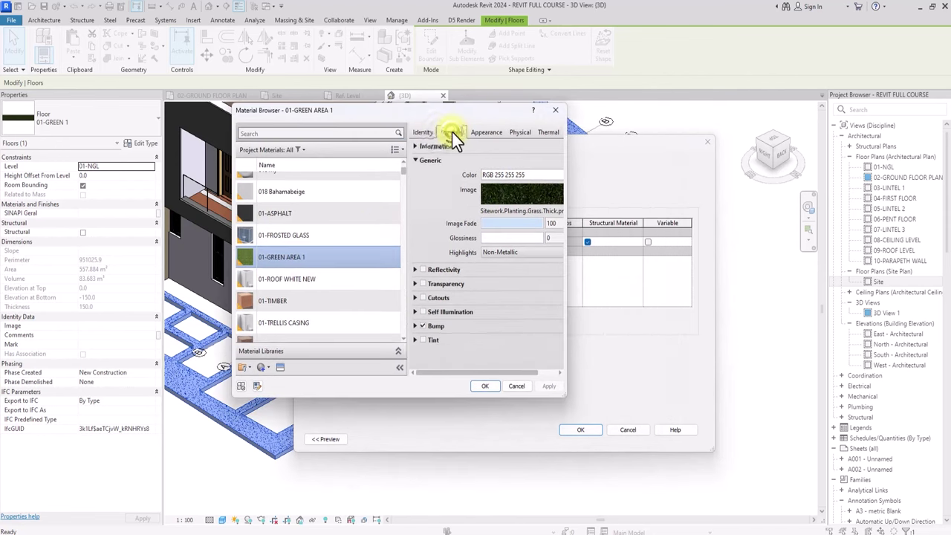
{"action": "left_click", "coordinate": [483, 161]}
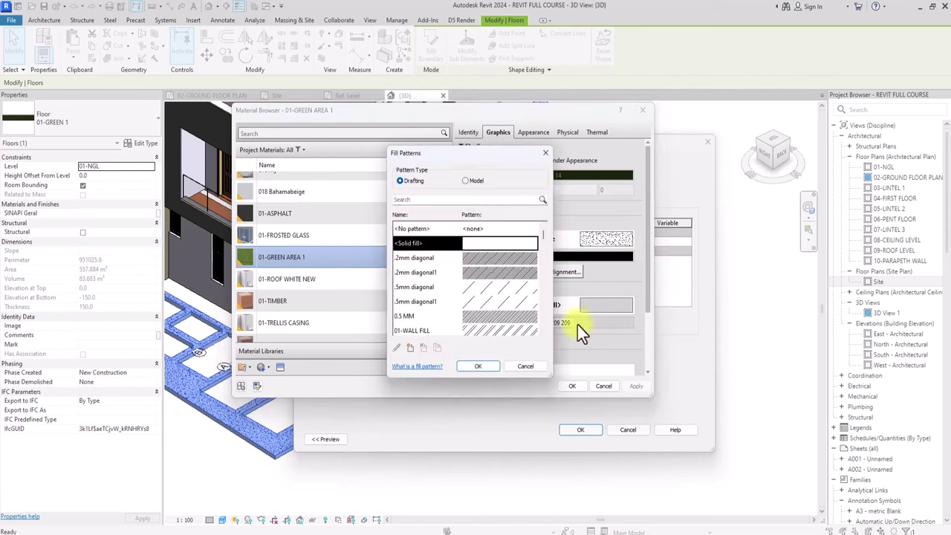
Keep the solid fill as the material's surface background pattern and set its colour to green, RGB 148 182 109
{"action": "left_click", "coordinate": [484, 367]}
{"action": "left_click", "coordinate": [587, 324]}
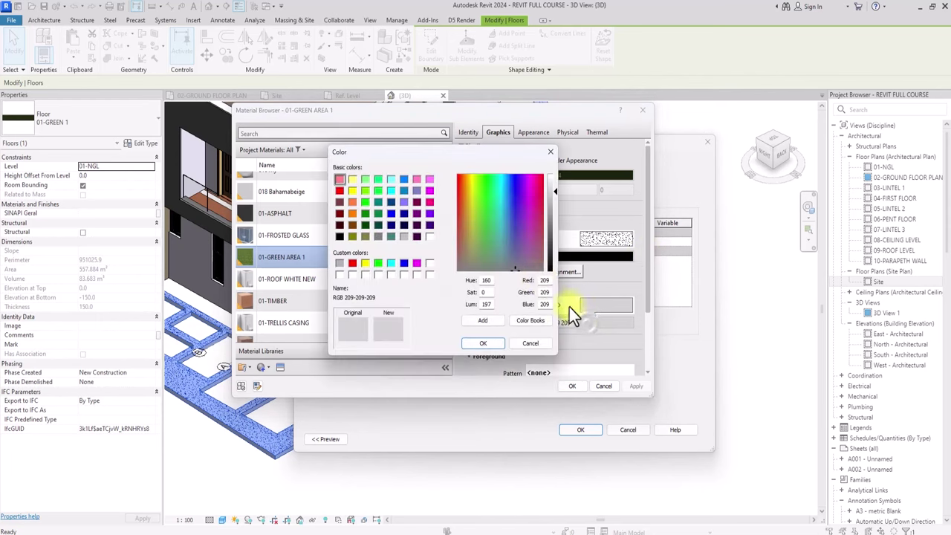
{"action": "mouse_move", "coordinate": [496, 237]}
{"action": "left_mouse_down"}
{"action": "mouse_move", "coordinate": [477, 190]}
{"action": "mouse_move", "coordinate": [478, 237]}
{"action": "left_mouse_up"}
{"action": "left_click_drag", "start_coordinate": [552, 214], "coordinate": [552, 226]}
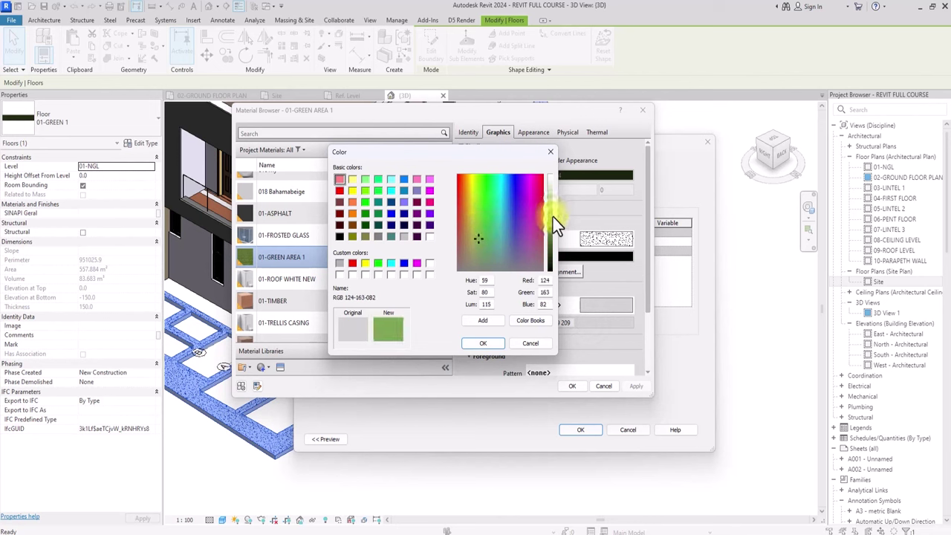
{"action": "left_click", "coordinate": [553, 217]}
{"action": "left_click", "coordinate": [479, 345]}
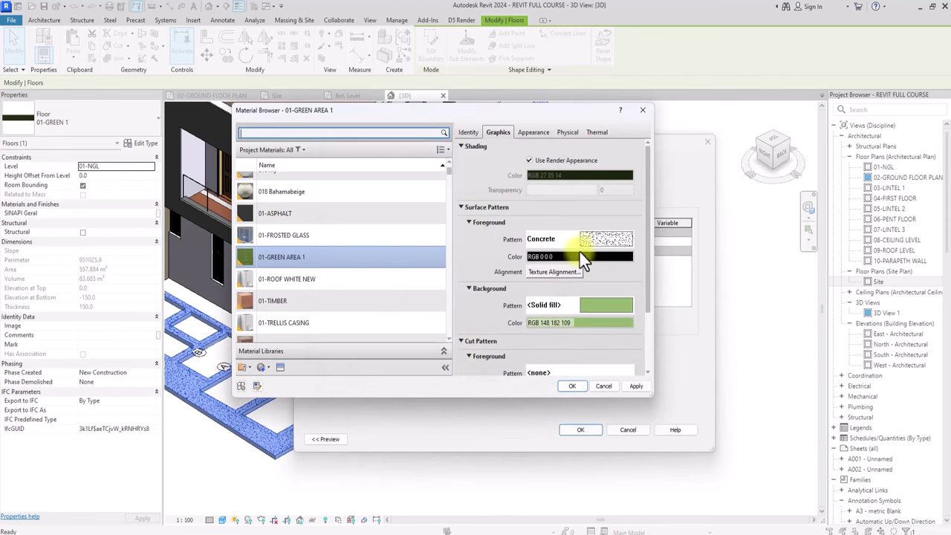
Set the material's surface foreground pattern to <No pattern>, and apply the material and floor type changes
{"action": "left_click", "coordinate": [588, 240]}
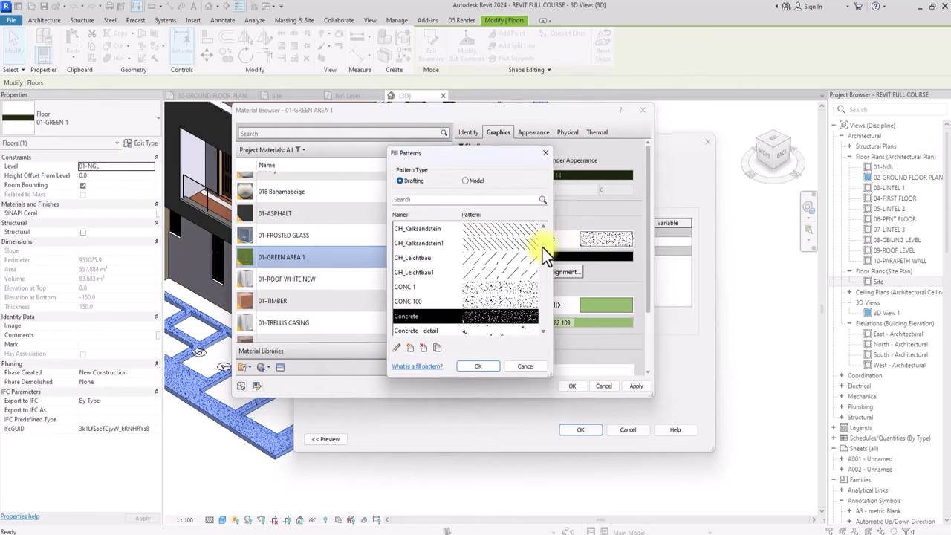
{"action": "left_click_drag", "start_coordinate": [542, 248], "coordinate": [540, 217]}
{"action": "left_click", "coordinate": [493, 228]}
{"action": "left_click", "coordinate": [479, 365]}
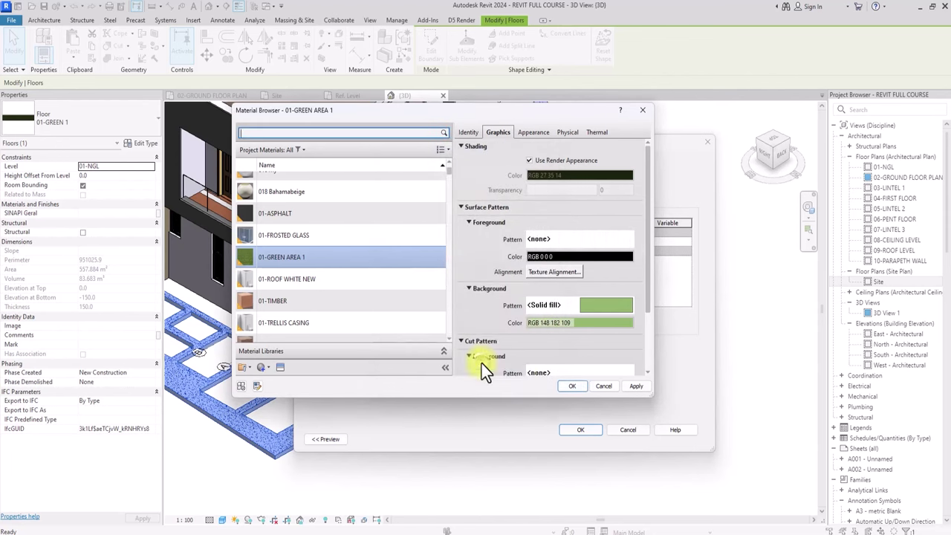
{"action": "left_click", "coordinate": [636, 388]}
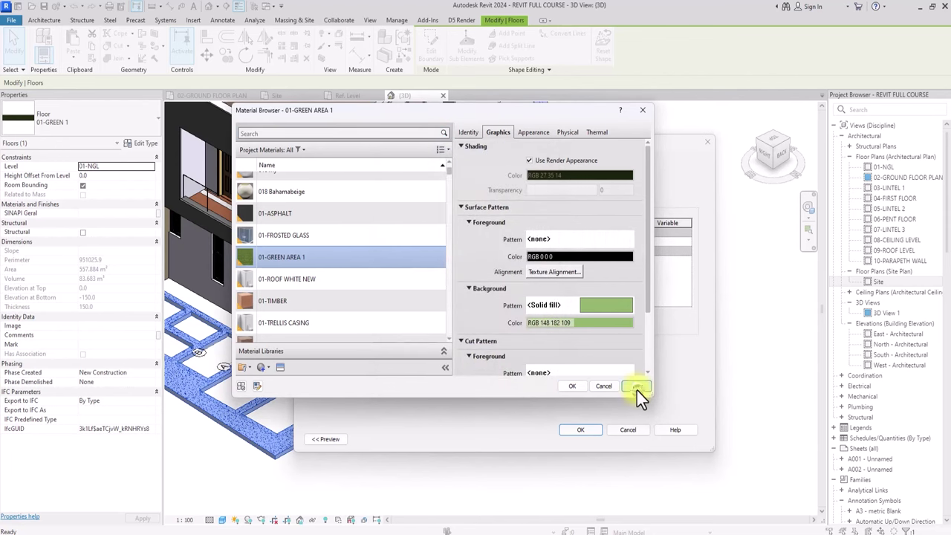
{"action": "left_click", "coordinate": [572, 386]}
{"action": "left_click", "coordinate": [583, 430]}
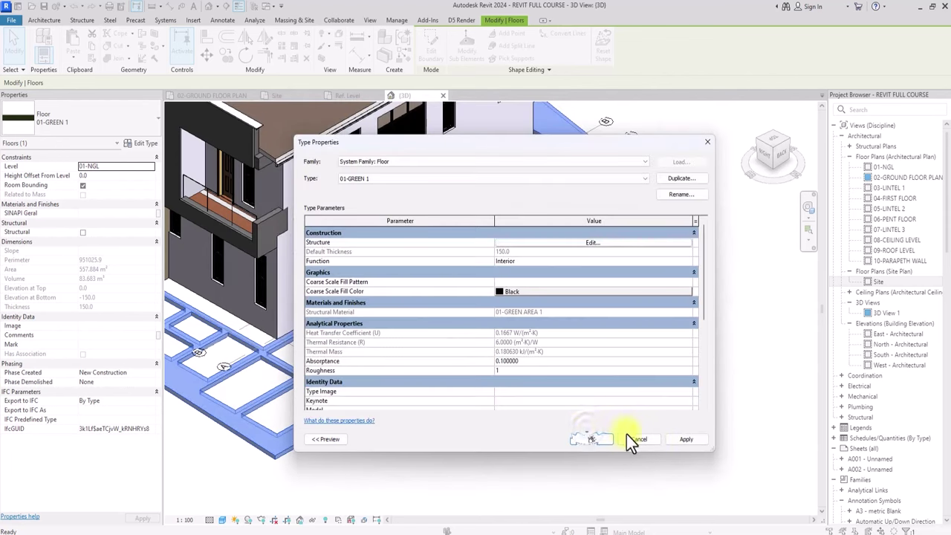
{"action": "left_click", "coordinate": [672, 439]}
{"action": "left_click", "coordinate": [591, 439]}
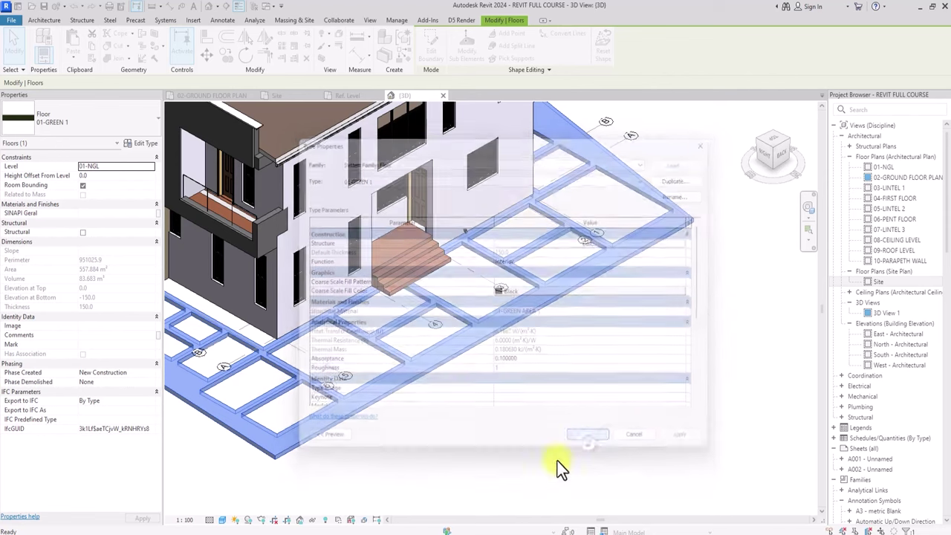
{"action": "left_click", "coordinate": [534, 472]}
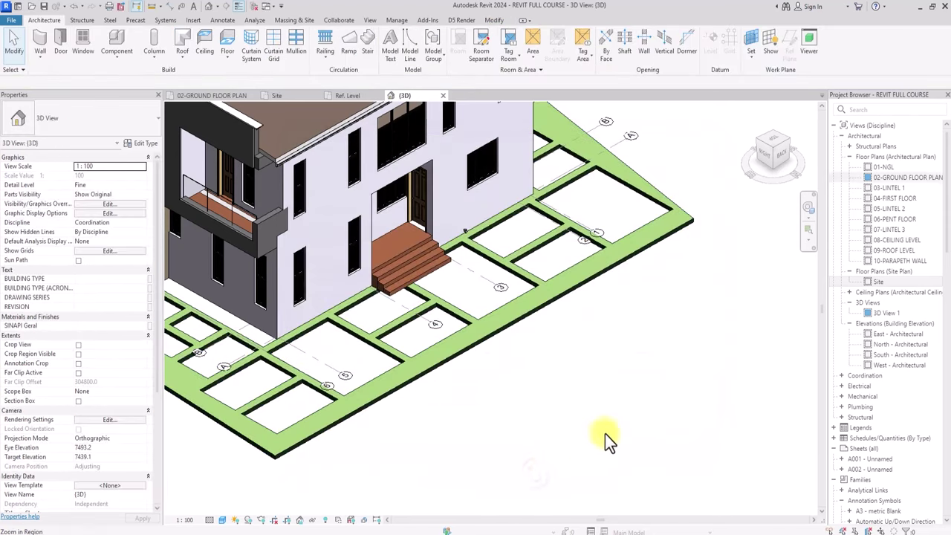
Open the Site plan and delete the thin detail line along the upper edge of the paver opening beside the diagonal strip
{"action": "double_click", "coordinate": [878, 281]}
{"action": "left_click", "coordinate": [526, 266]}
{"action": "scroll", "coordinate": [526, 266], "scroll_direction": "up", "scroll_amount": 3}
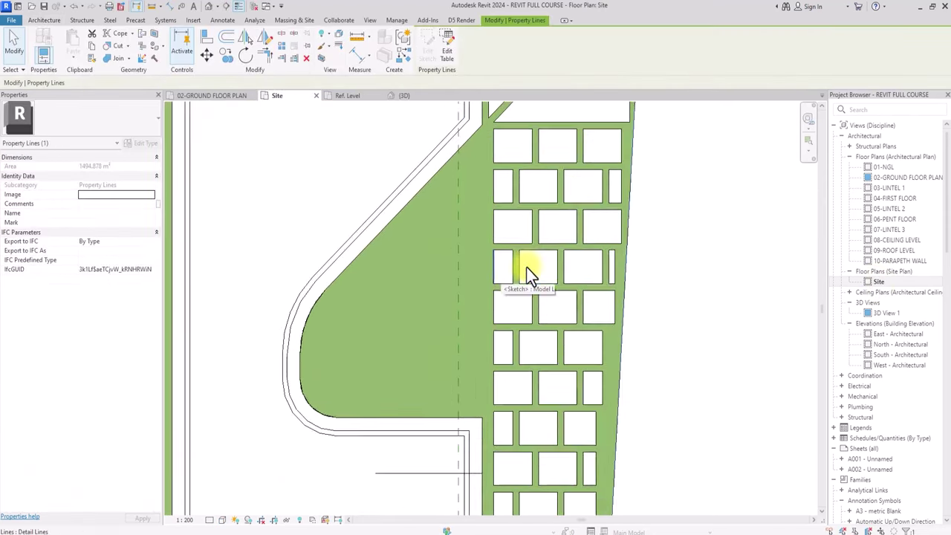
{"action": "middle_click_drag", "start_coordinate": [526, 266], "coordinate": [526, 267]}
{"action": "scroll", "coordinate": [526, 267], "scroll_direction": "down", "scroll_amount": 2}
{"action": "scroll", "coordinate": [491, 279], "scroll_direction": "up", "scroll_amount": 3}
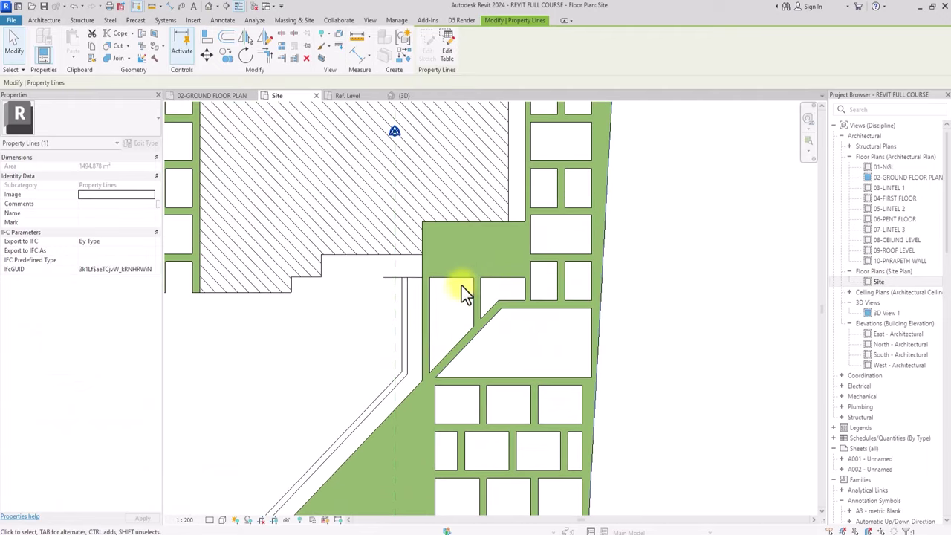
{"action": "scroll", "coordinate": [453, 288], "scroll_direction": "down", "scroll_amount": 1}
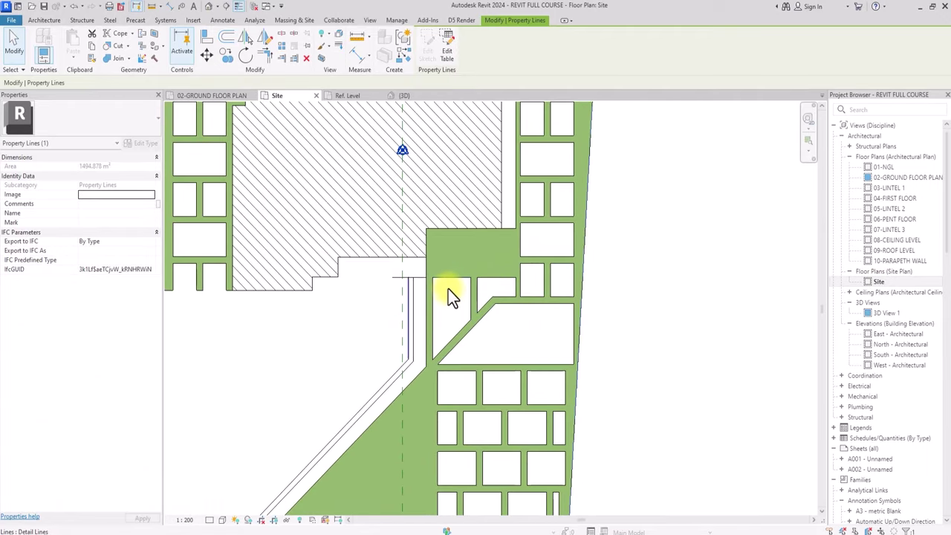
{"action": "left_click", "coordinate": [445, 280]}
{"action": "key", "text": "Delete"}
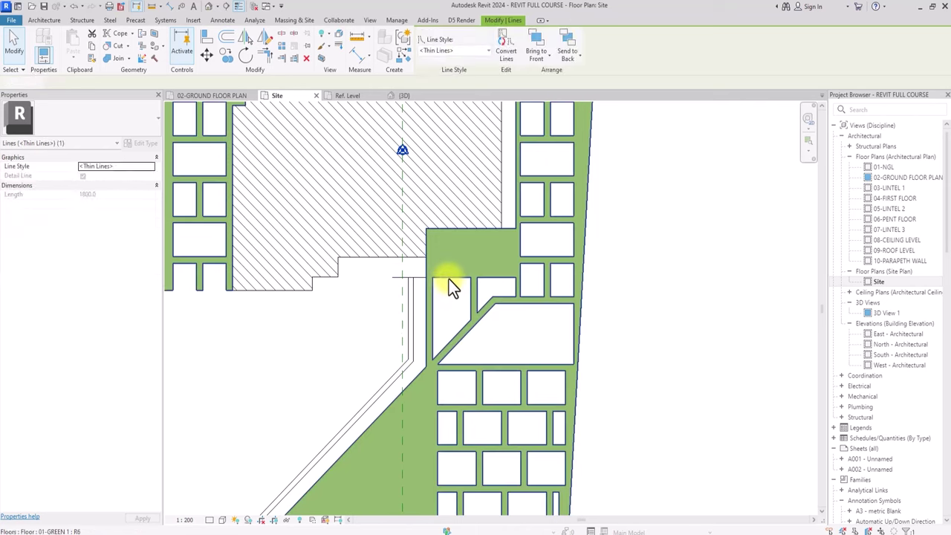
Set the 01-GREEN 1 floor's Height Offset From Level to -10
{"action": "left_click", "coordinate": [449, 278]}
{"action": "scroll", "coordinate": [450, 278], "scroll_direction": "down", "scroll_amount": 2}
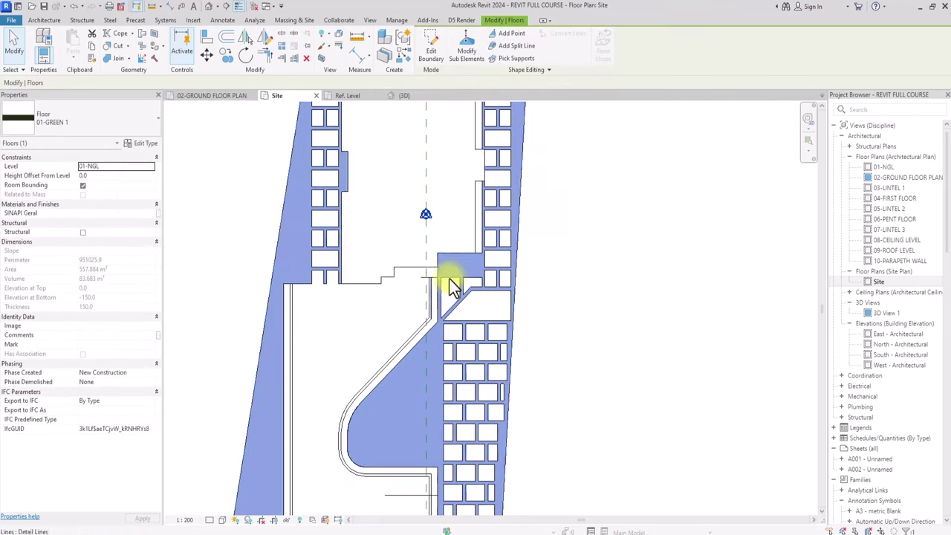
{"action": "left_click", "coordinate": [99, 176]}
{"action": "type", "text": "-1"}
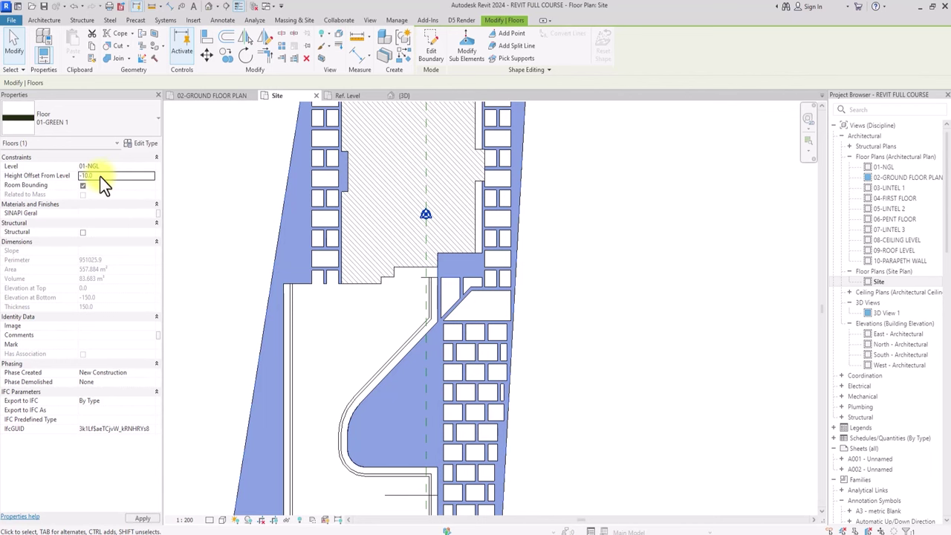
{"action": "key", "text": "Return"}
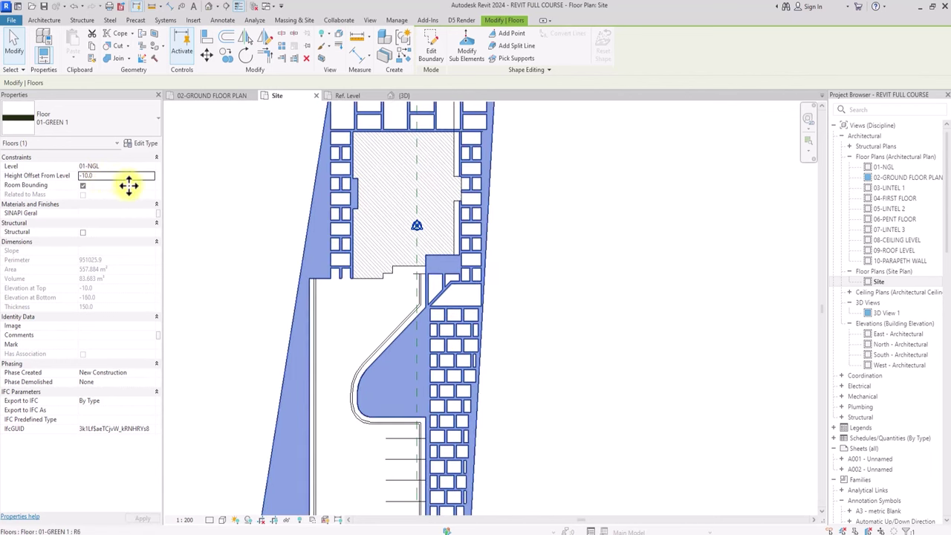
{"action": "key", "text": "Escape"}
{"action": "scroll", "coordinate": [459, 300], "scroll_direction": "down", "scroll_amount": 3}
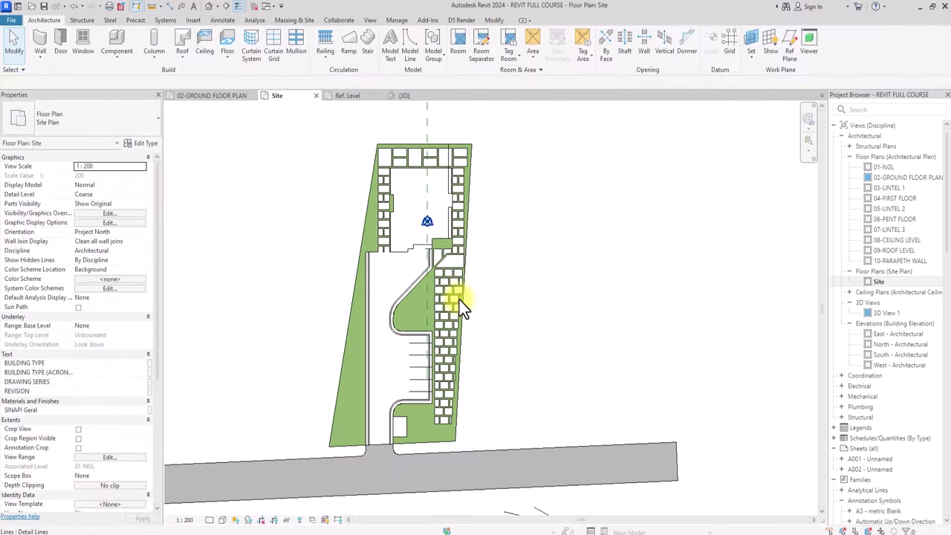
Start a new floor on the Site plan and duplicate the 01-GREEN 1 floor type as 01-interlock
{"action": "left_click", "coordinate": [227, 39]}
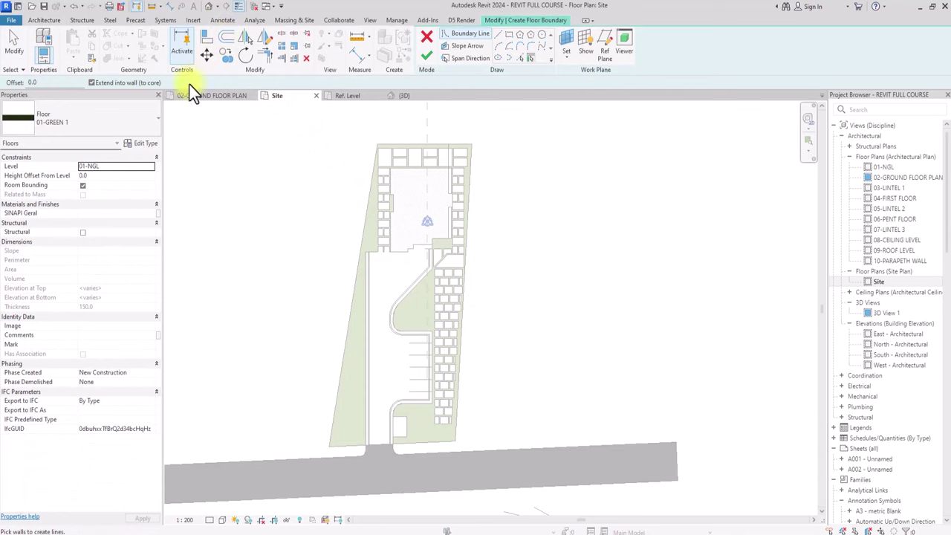
{"action": "left_click", "coordinate": [143, 144]}
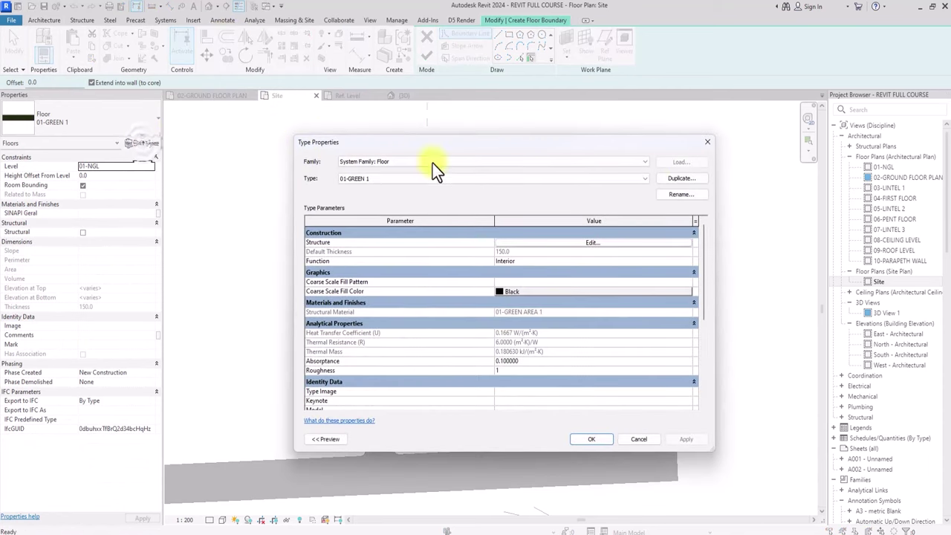
{"action": "left_click", "coordinate": [677, 179]}
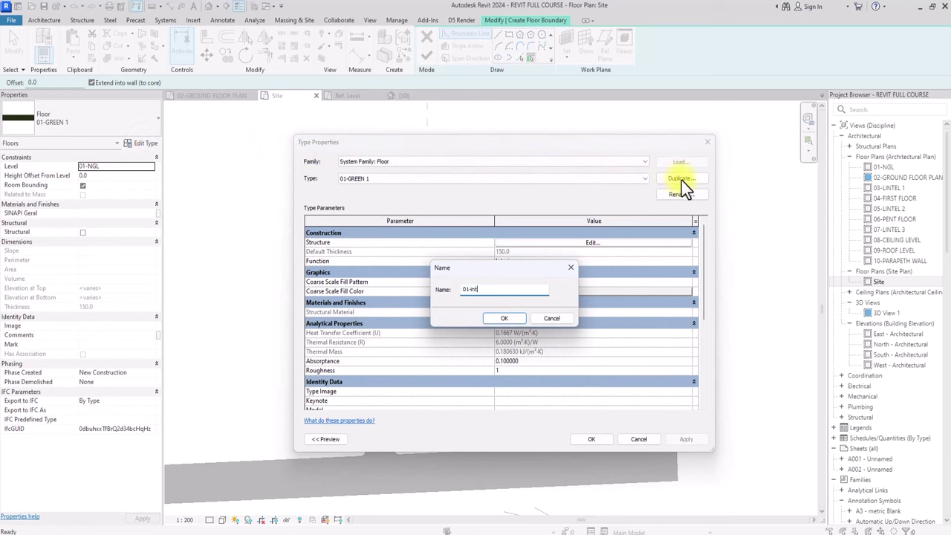
{"action": "left_click", "coordinate": [504, 319]}
Open the structure layer's material in the 01-interlock floor type and duplicate 01-GREEN AREA 1 as 01-interlock 1
{"action": "left_click", "coordinate": [594, 242]}
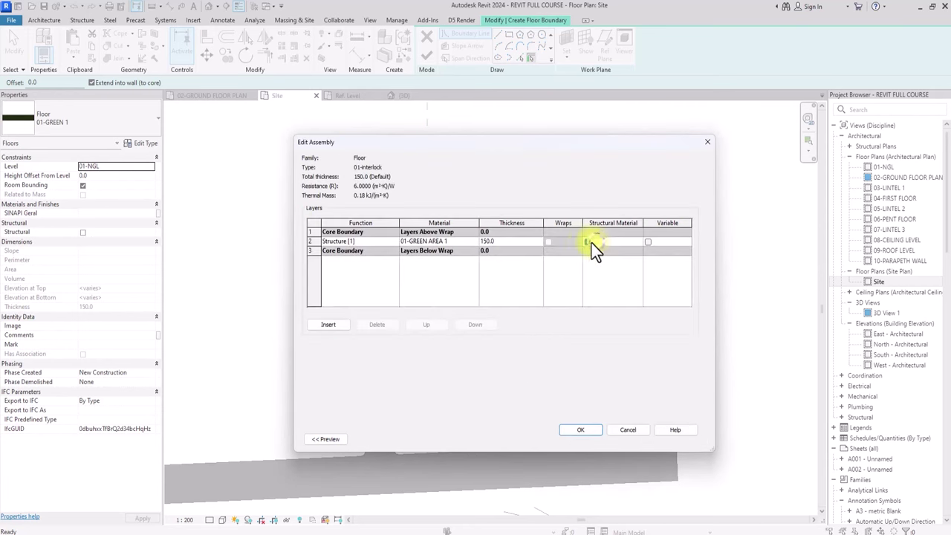
{"action": "left_click", "coordinate": [477, 243]}
{"action": "left_click", "coordinate": [475, 241]}
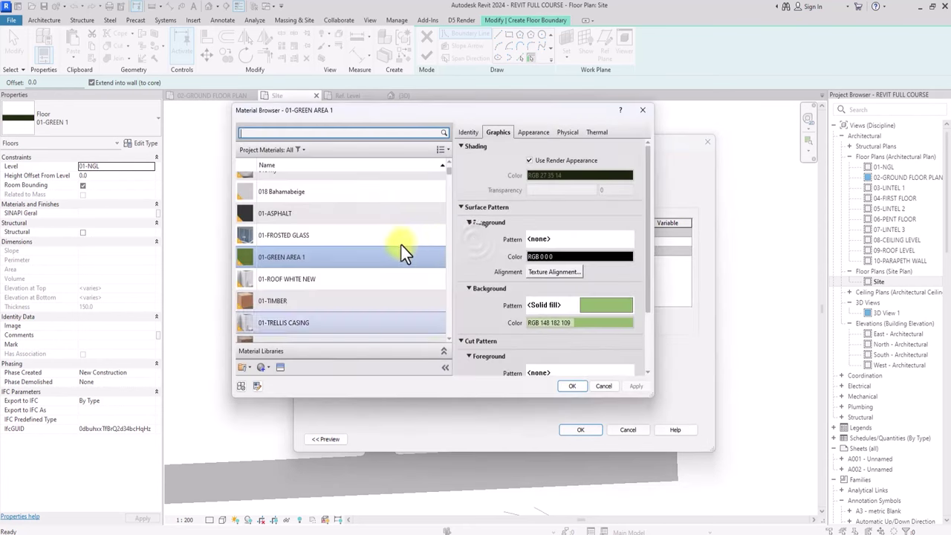
{"action": "right_click", "coordinate": [301, 249]}
{"action": "left_click", "coordinate": [324, 268]}
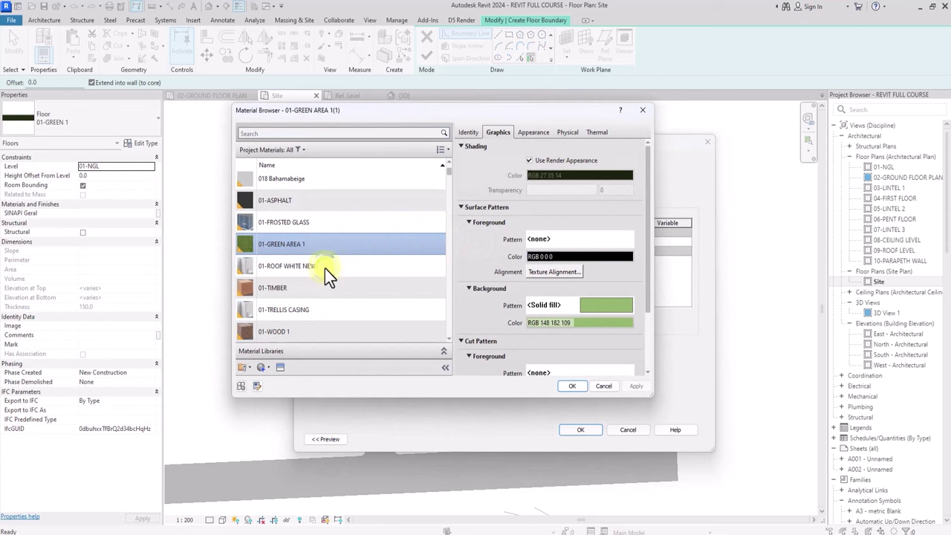
{"action": "key", "text": "BackSpace"}
{"action": "type", "text": "01"}
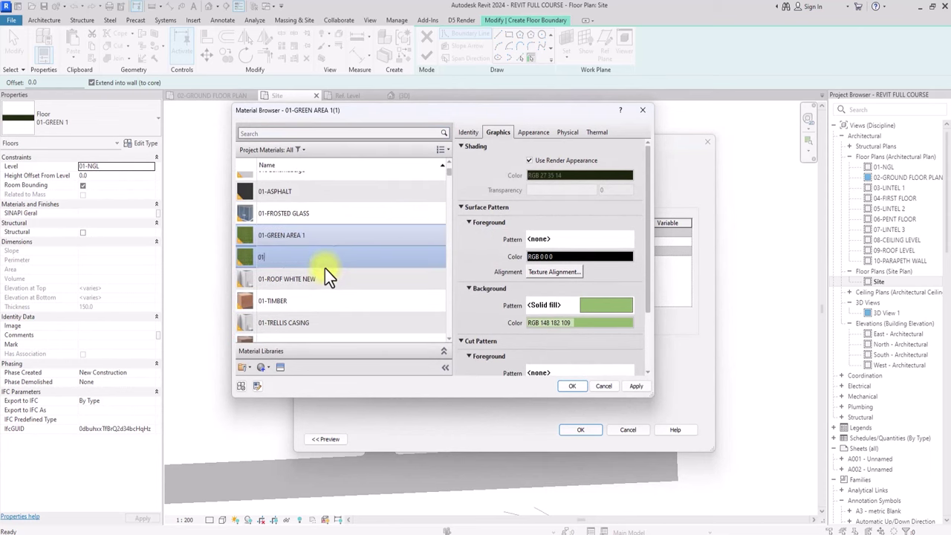
{"action": "type", "text": "-interlock 1"}
Replace the appearance of material 01-interlock 1 with the Sitework asset Cobble Stone - Glazed Multi-color
{"action": "left_click", "coordinate": [279, 367]}
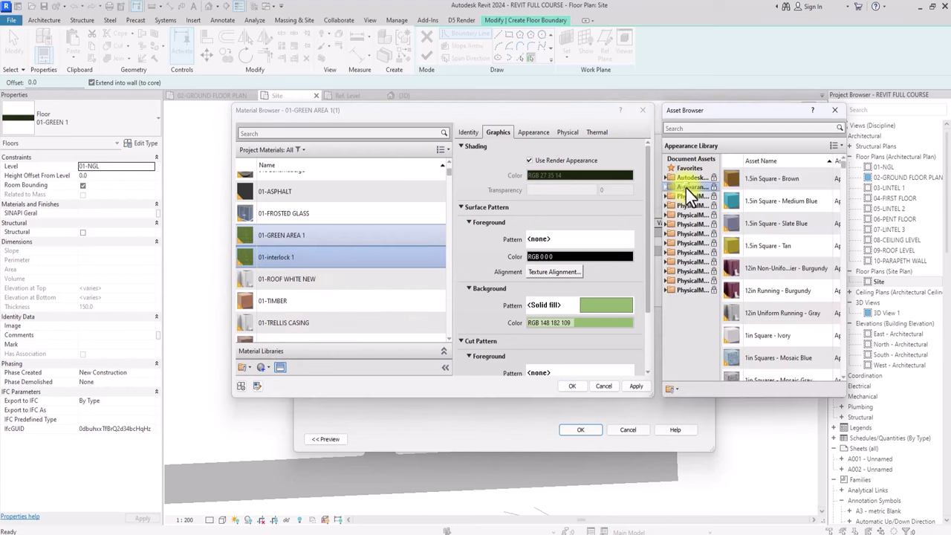
{"action": "double_click", "coordinate": [685, 188]}
{"action": "scroll", "coordinate": [686, 189], "scroll_direction": "down", "scroll_amount": 1}
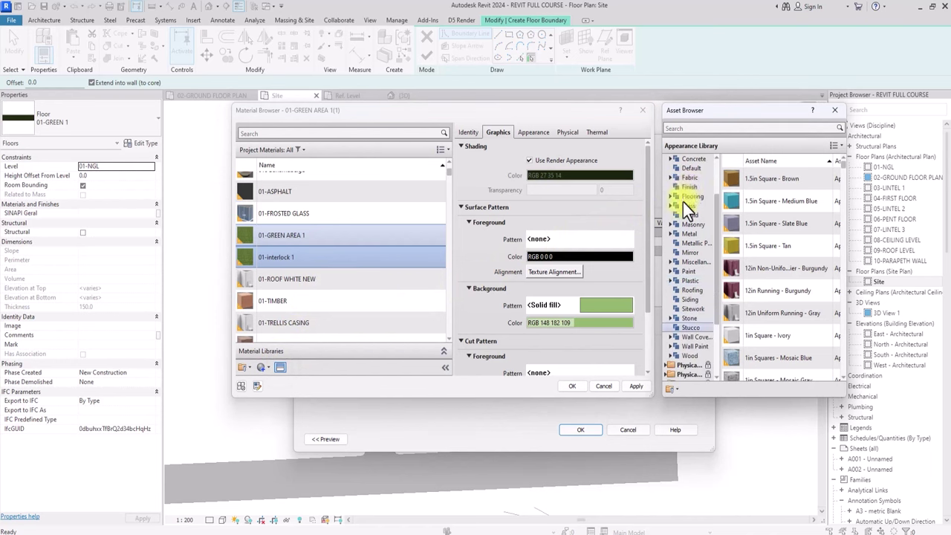
{"action": "scroll", "coordinate": [674, 286], "scroll_direction": "down", "scroll_amount": 1}
{"action": "left_click", "coordinate": [693, 280]}
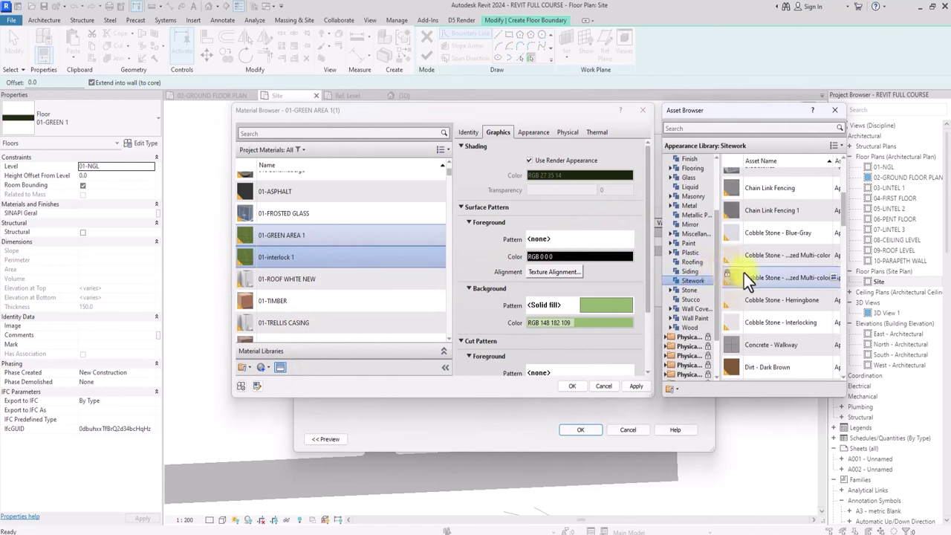
{"action": "left_click", "coordinate": [834, 275]}
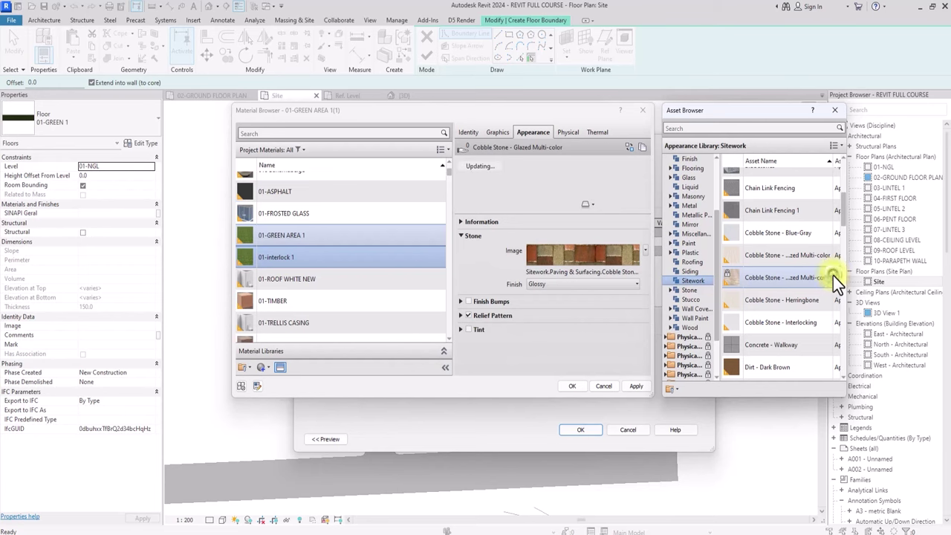
Browse the model fill patterns for the surface foreground of 01-interlock 1 and select Arabesque 3
{"action": "left_click", "coordinate": [502, 134]}
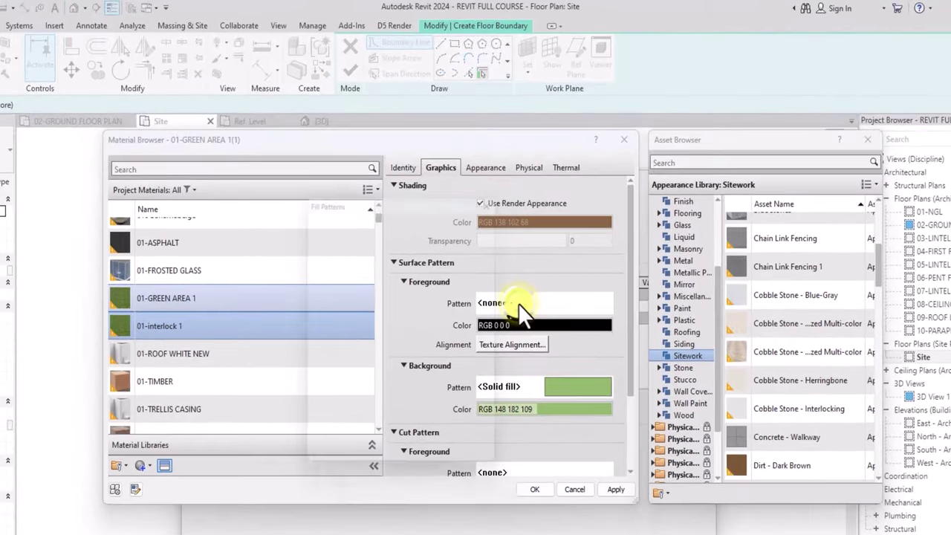
{"action": "left_click", "coordinate": [550, 254]}
{"action": "scroll", "coordinate": [550, 254], "scroll_direction": "down", "scroll_amount": 2}
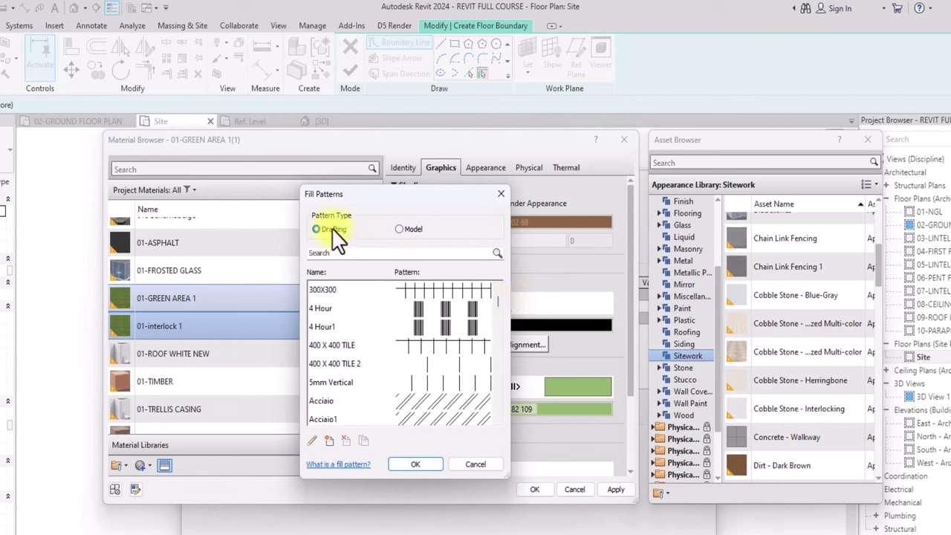
{"action": "left_click", "coordinate": [398, 228]}
{"action": "scroll", "coordinate": [425, 361], "scroll_direction": "down", "scroll_amount": 3}
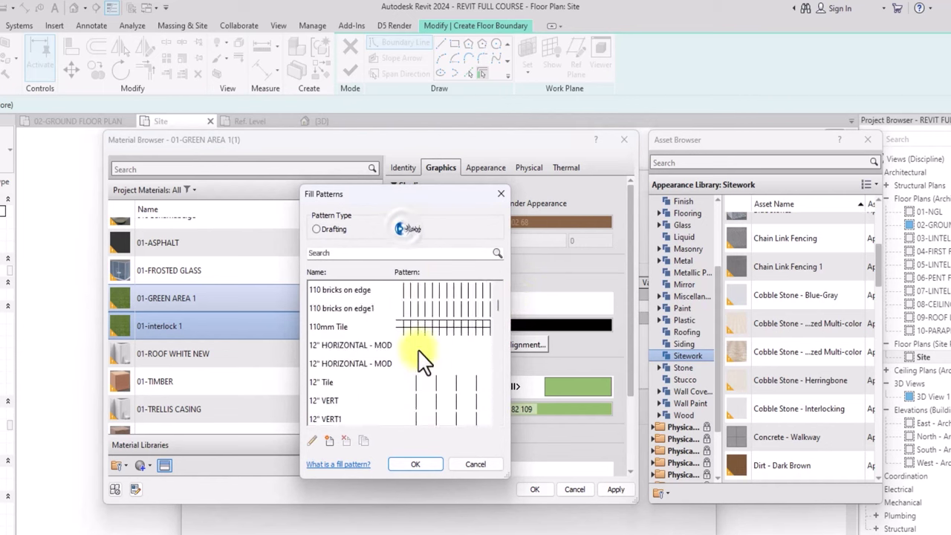
{"action": "scroll", "coordinate": [421, 363], "scroll_direction": "up", "scroll_amount": 3}
{"action": "scroll", "coordinate": [422, 362], "scroll_direction": "down", "scroll_amount": 10}
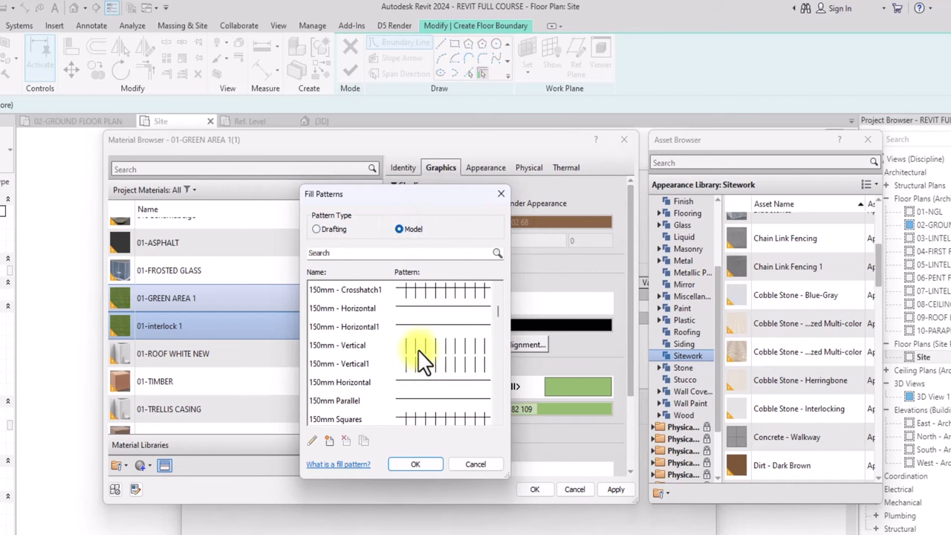
{"action": "scroll", "coordinate": [424, 371], "scroll_direction": "down", "scroll_amount": 6}
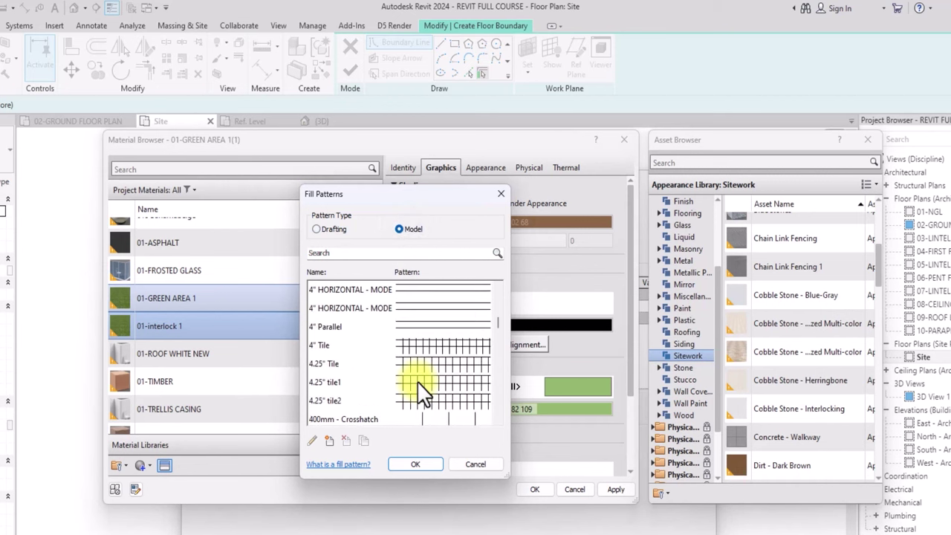
{"action": "scroll", "coordinate": [423, 391], "scroll_direction": "down", "scroll_amount": 5}
{"action": "left_click", "coordinate": [431, 343]}
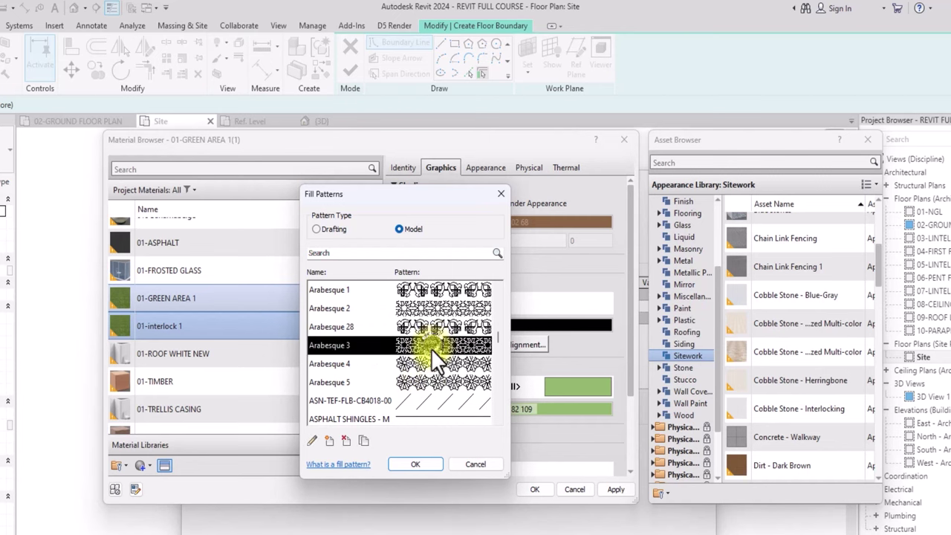
Use the Arabesque 3 model pattern as the interlock material's surface foreground and set its background pattern to none
{"action": "left_click", "coordinate": [404, 462]}
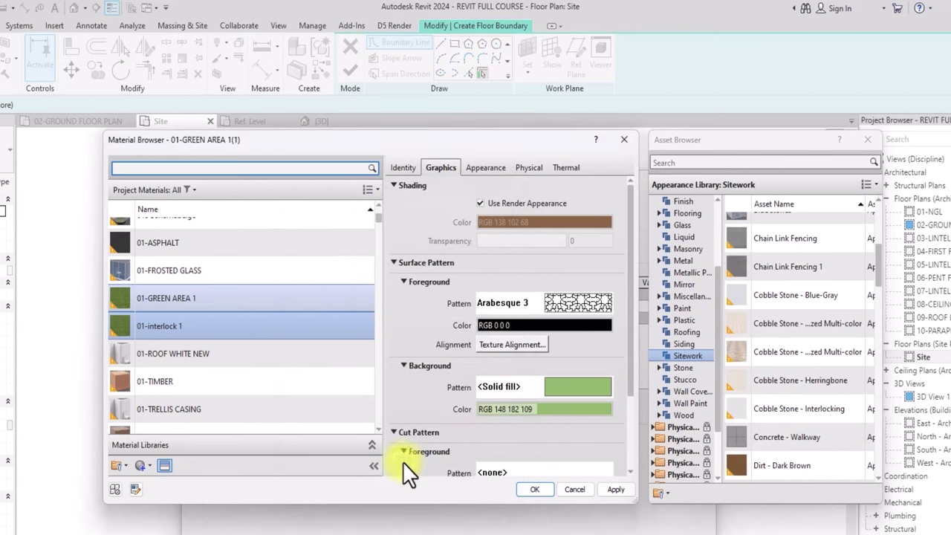
{"action": "left_click", "coordinate": [575, 390]}
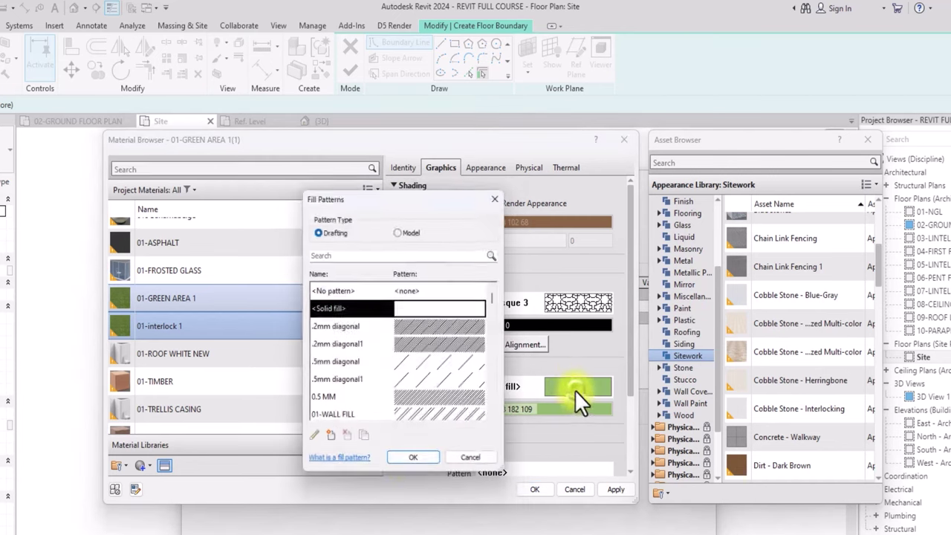
{"action": "left_click", "coordinate": [421, 290]}
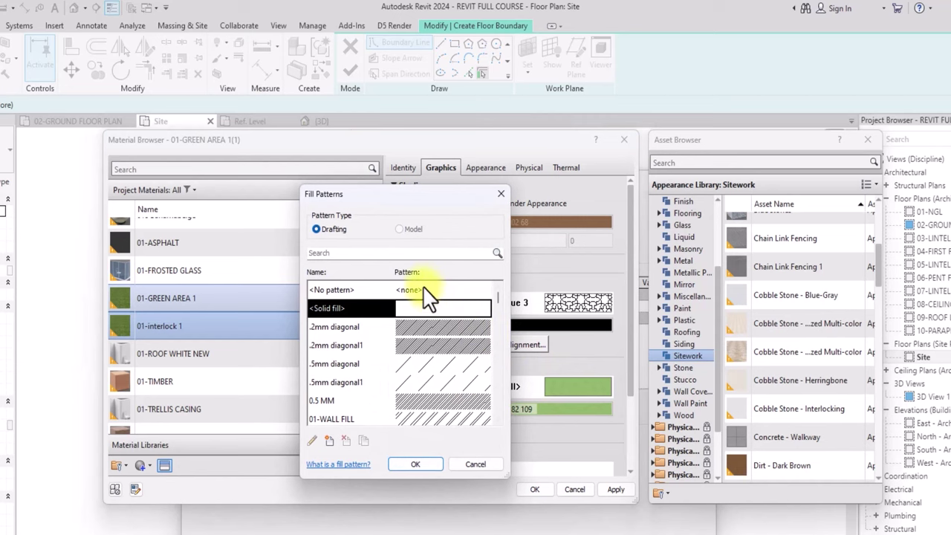
{"action": "left_click", "coordinate": [413, 464]}
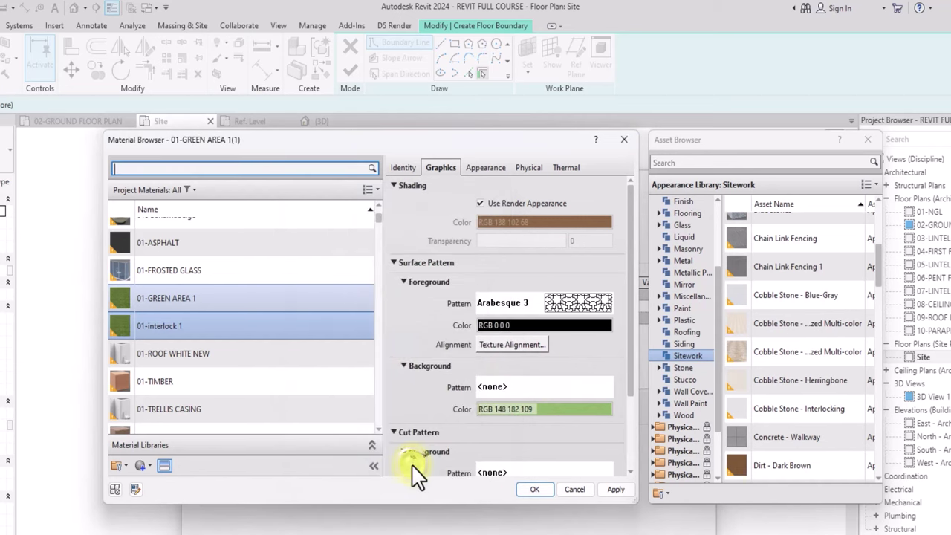
Set the interlock material's surface foreground pattern color to RGB 183-163-151
{"action": "left_click", "coordinate": [506, 326]}
{"action": "left_click_drag", "start_coordinate": [504, 297], "coordinate": [508, 263]}
{"action": "left_click", "coordinate": [401, 325]}
{"action": "left_click_drag", "start_coordinate": [398, 323], "coordinate": [396, 322]}
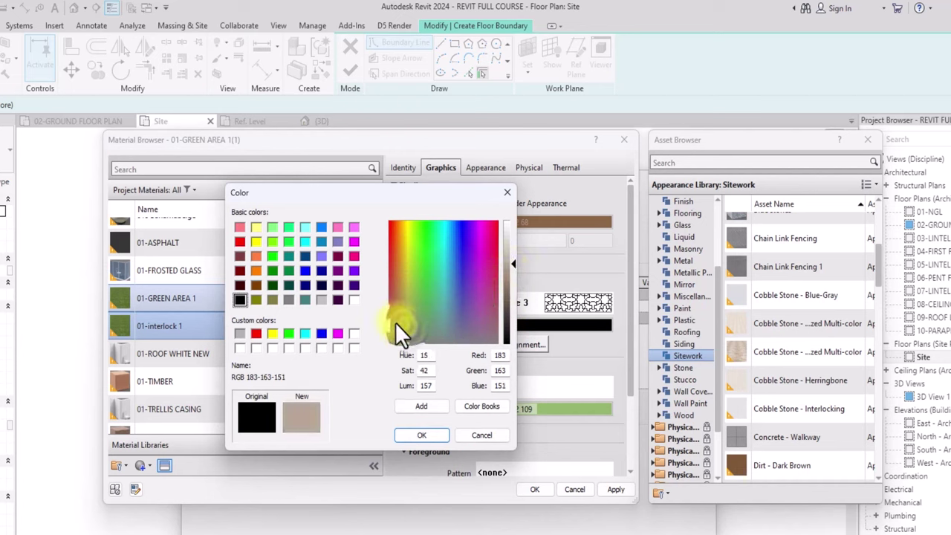
{"action": "left_click", "coordinate": [431, 437]}
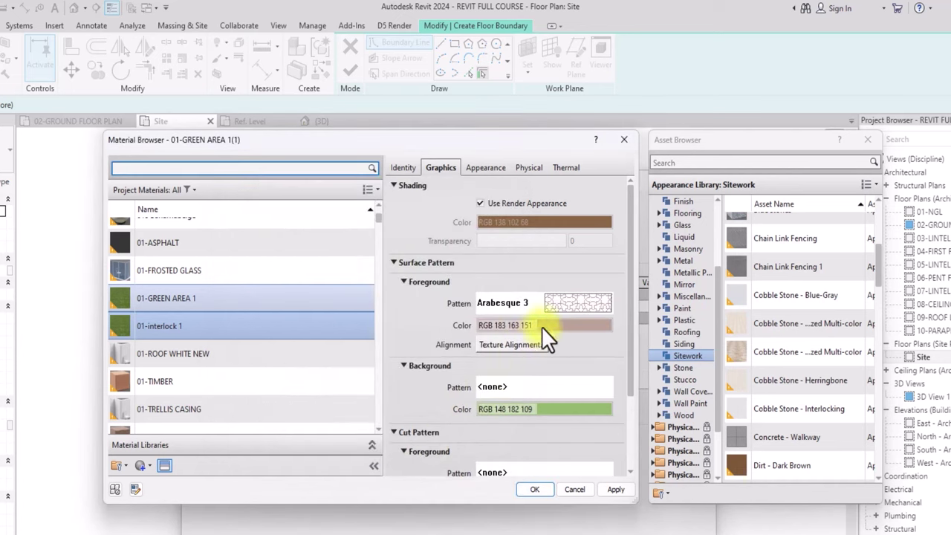
Duplicate the Arabesque 3 surface pattern with an import scale of 2 and assign the copy as the foreground pattern
{"action": "left_click", "coordinate": [557, 307]}
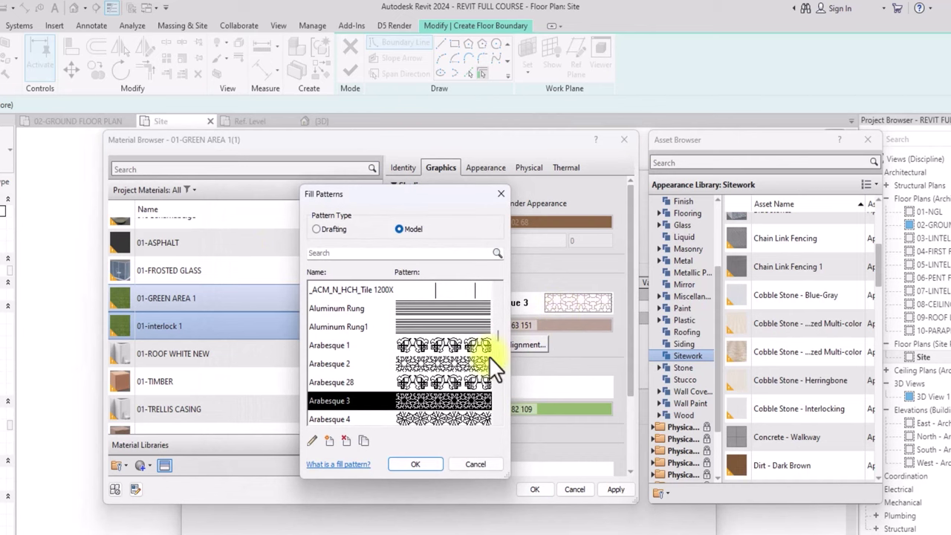
{"action": "left_click", "coordinate": [362, 441]}
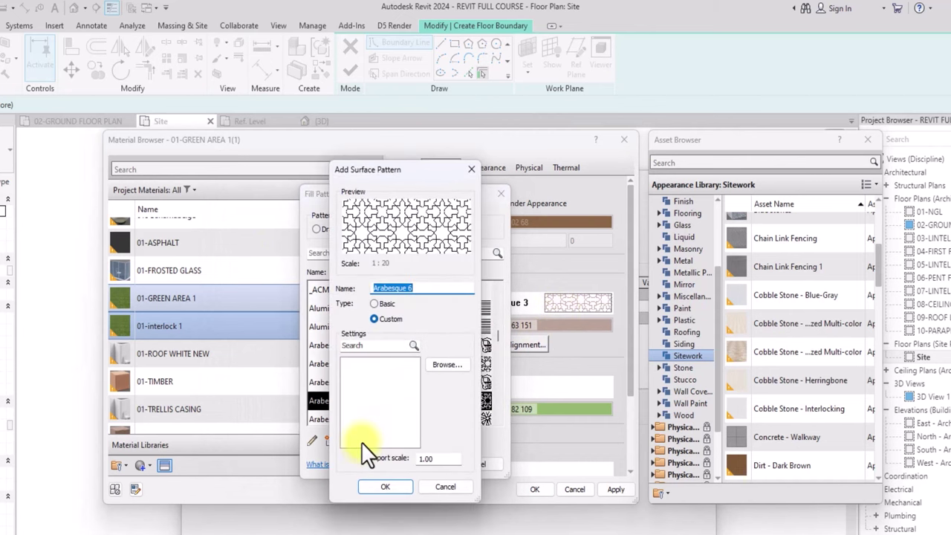
{"action": "double_click", "coordinate": [438, 458]}
{"action": "type", "text": "2"}
{"action": "left_click", "coordinate": [387, 486]}
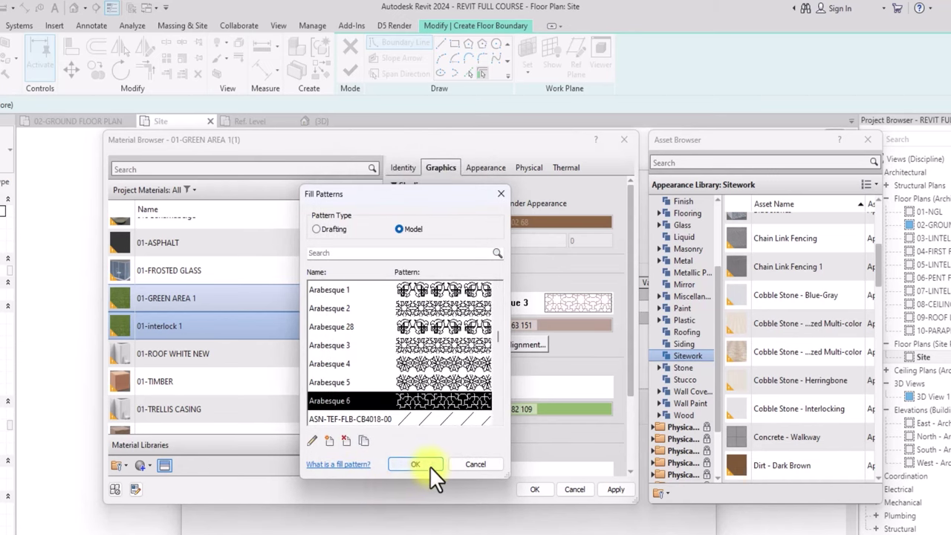
{"action": "left_click", "coordinate": [430, 466]}
Accept the material, layer assembly and type settings of the 01-interlock floor type
{"action": "left_click", "coordinate": [525, 488]}
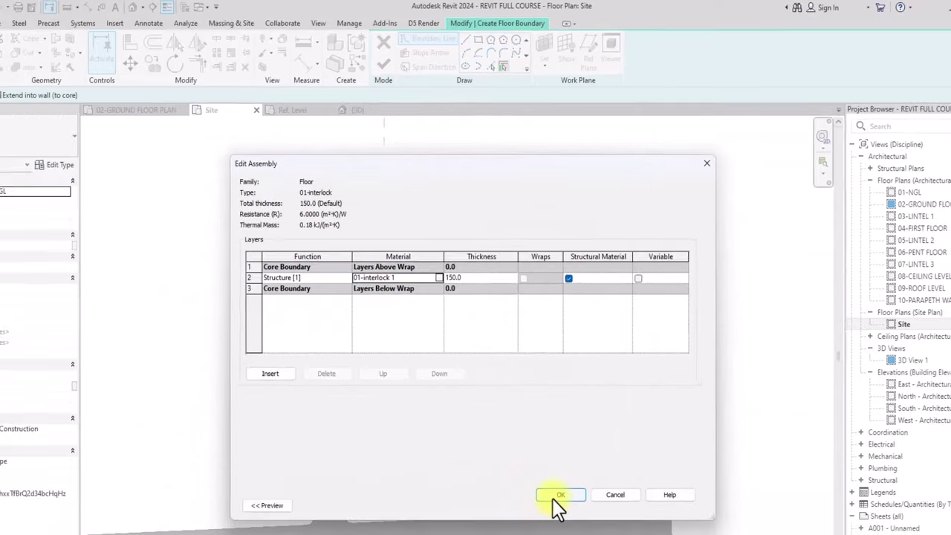
{"action": "left_click", "coordinate": [542, 534]}
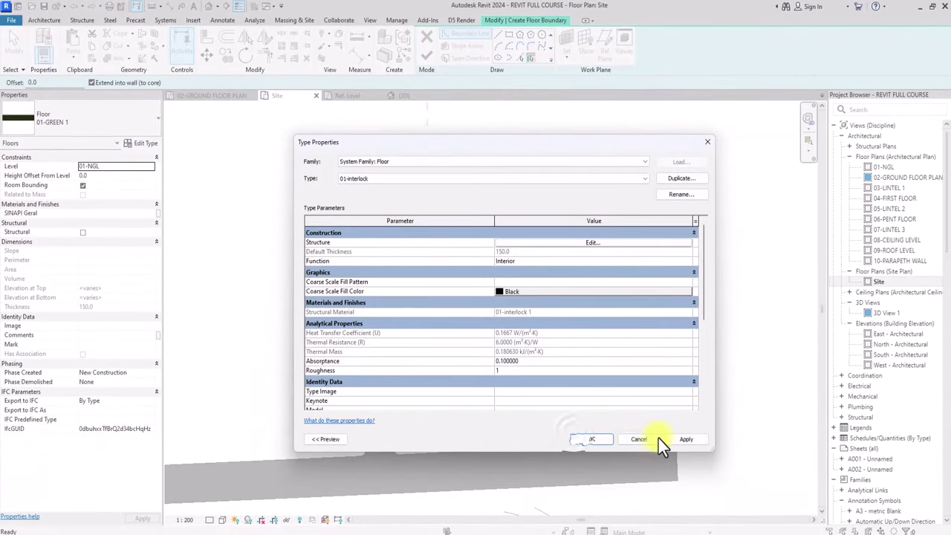
{"action": "left_click", "coordinate": [684, 439]}
{"action": "left_click", "coordinate": [601, 439]}
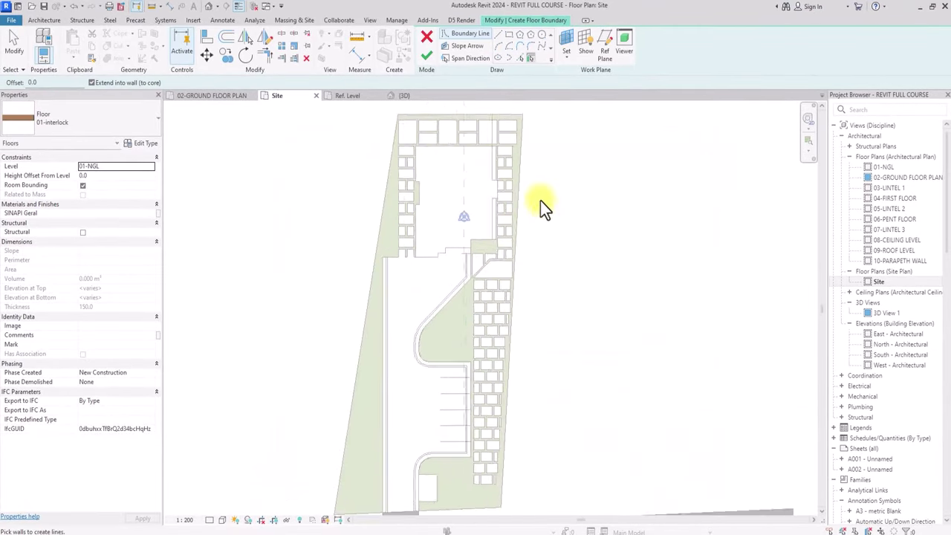
Pick the driveway's left green-area edge, left kerb lines, road entrance line and lower right kerb lines as floor boundary lines
{"action": "left_click", "coordinate": [517, 59]}
{"action": "scroll", "coordinate": [436, 229], "scroll_direction": "up", "scroll_amount": 2}
{"action": "scroll", "coordinate": [401, 303], "scroll_direction": "up", "scroll_amount": 2}
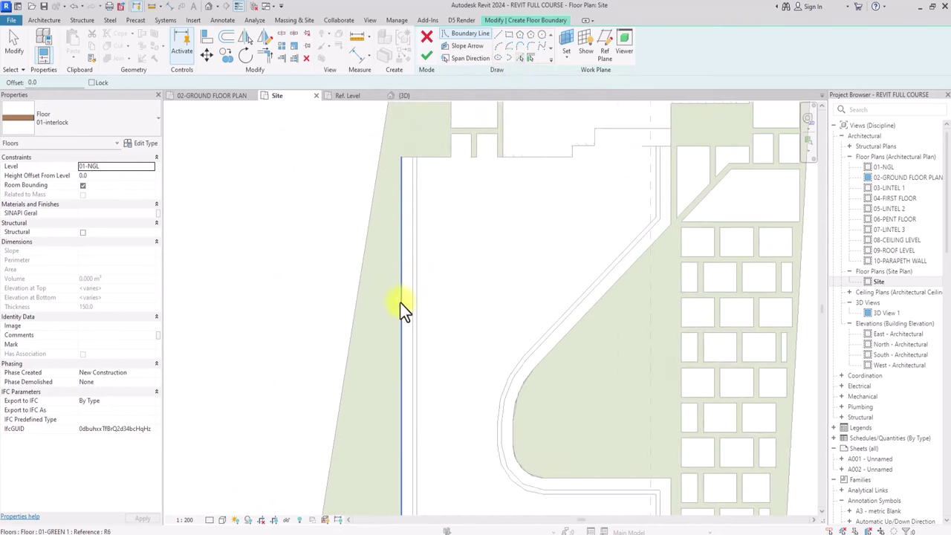
{"action": "left_click", "coordinate": [401, 306]}
{"action": "scroll", "coordinate": [412, 195], "scroll_direction": "up", "scroll_amount": 2}
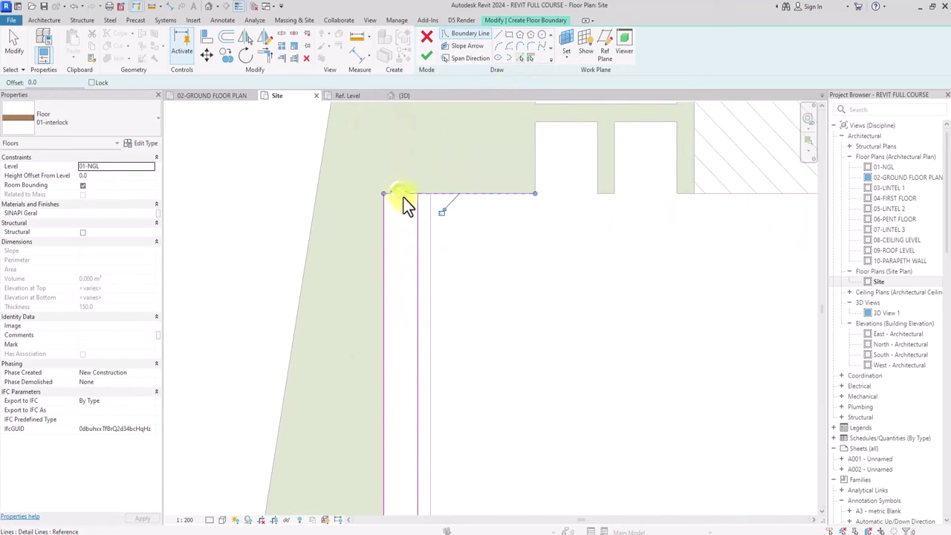
{"action": "scroll", "coordinate": [429, 236], "scroll_direction": "down", "scroll_amount": 3}
{"action": "scroll", "coordinate": [431, 236], "scroll_direction": "down", "scroll_amount": 3}
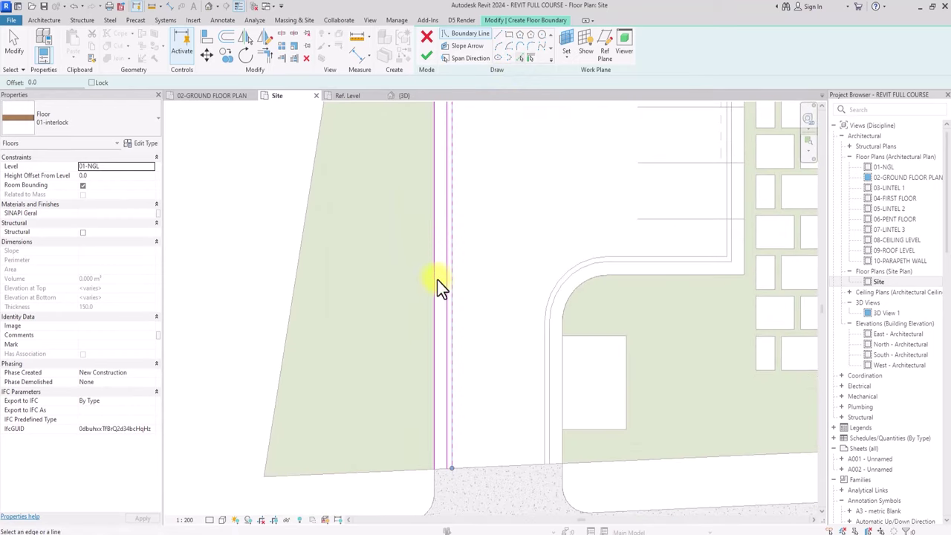
{"action": "left_click", "coordinate": [477, 473]}
{"action": "left_click", "coordinate": [567, 396]}
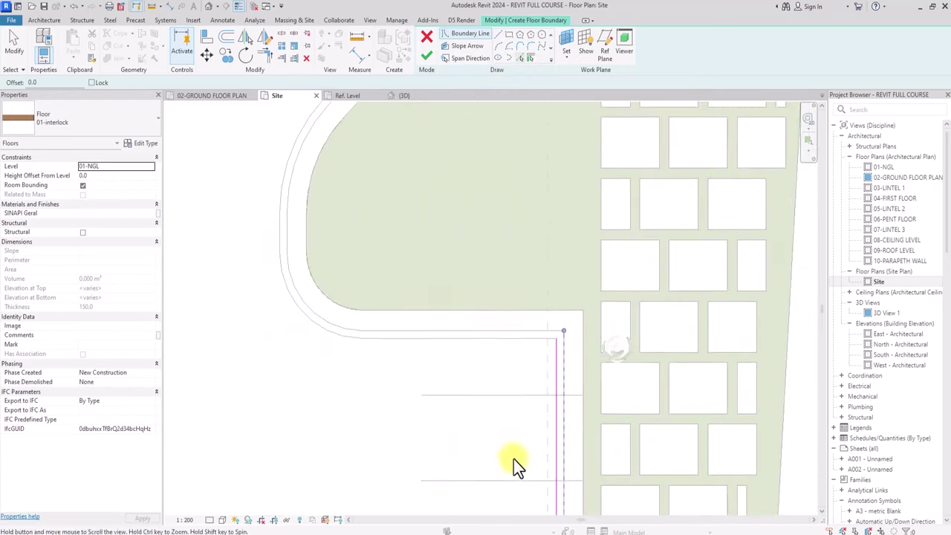
Pick the remaining straight, curved and diagonal kerb lines, green-area edges and stepped building front as floor boundary lines
{"action": "left_click", "coordinate": [428, 335]}
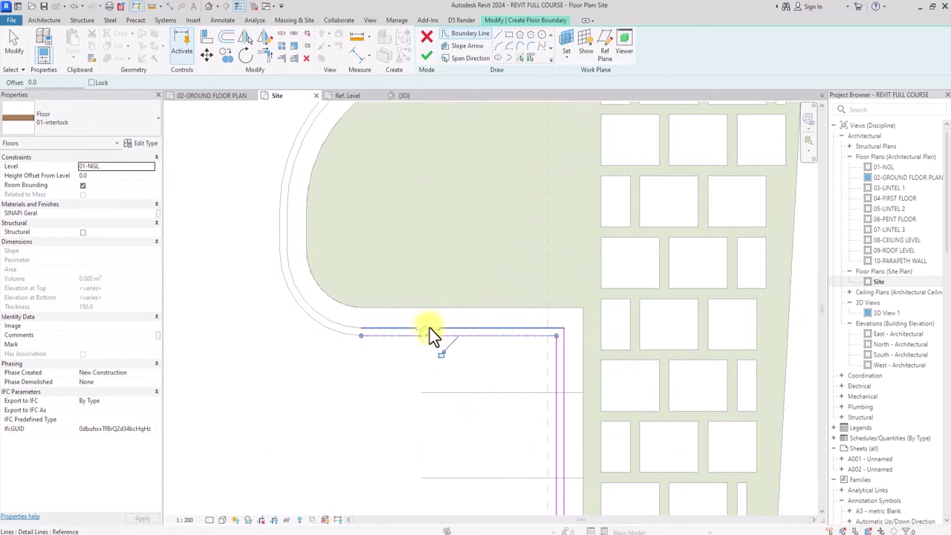
{"action": "left_click", "coordinate": [302, 299]}
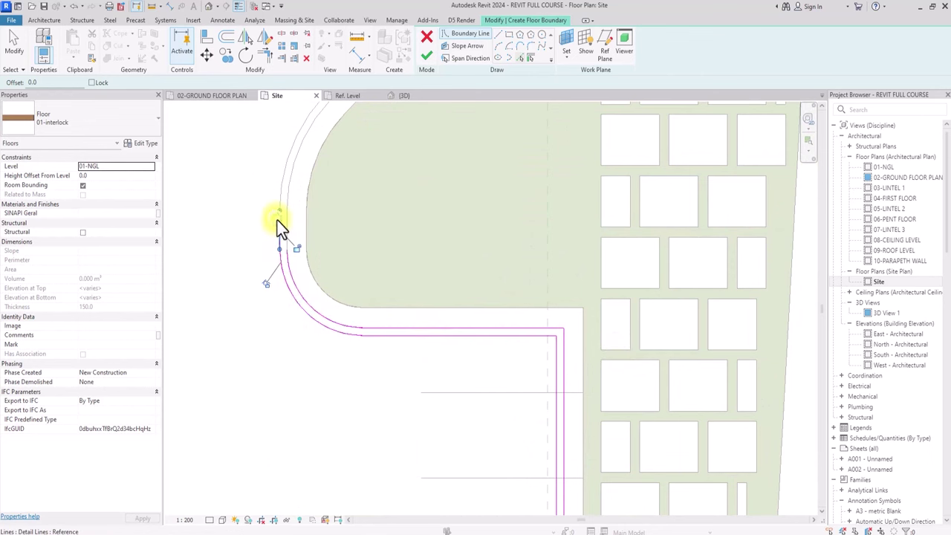
{"action": "middle_click_drag", "start_coordinate": [284, 227], "coordinate": [294, 419]}
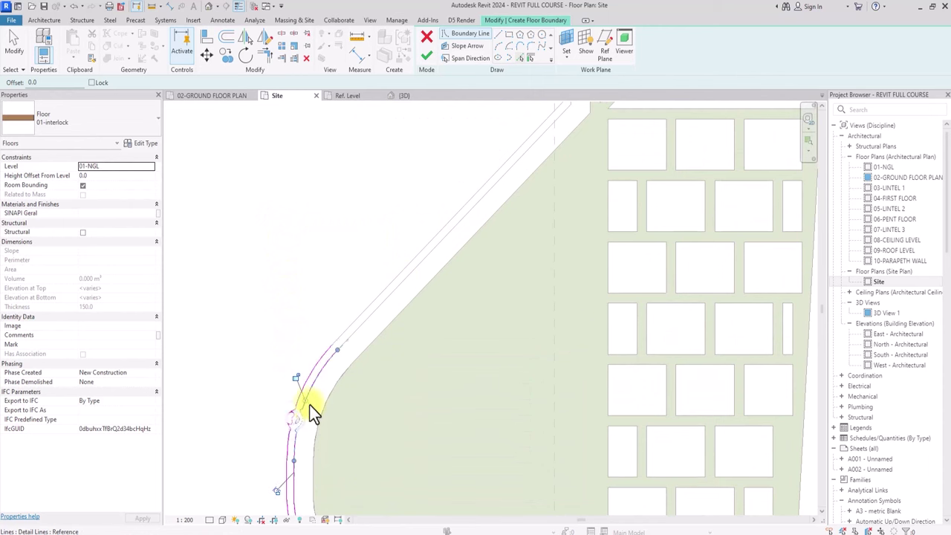
{"action": "left_click", "coordinate": [367, 319]}
{"action": "middle_click_drag", "start_coordinate": [371, 322], "coordinate": [355, 368]}
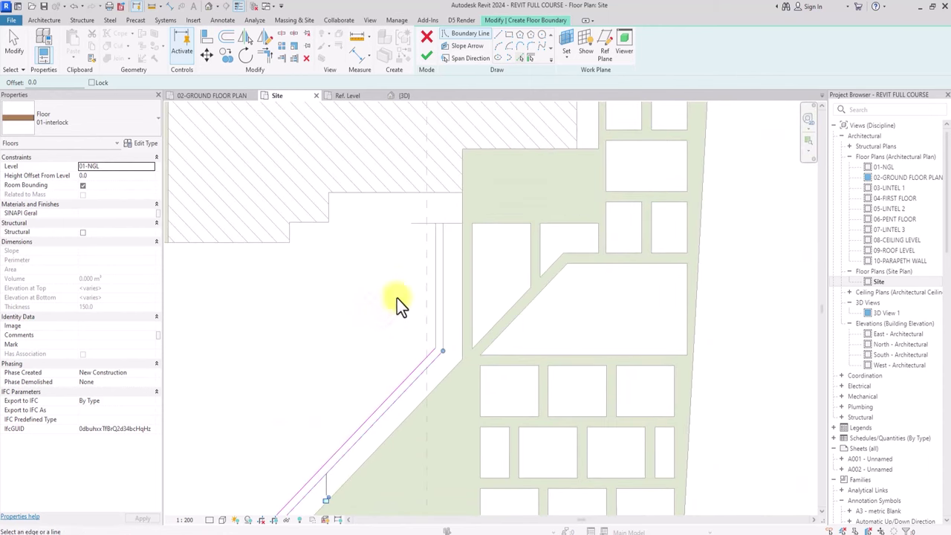
{"action": "left_click", "coordinate": [435, 272]}
{"action": "left_click", "coordinate": [442, 244]}
{"action": "scroll", "coordinate": [446, 199], "scroll_direction": "up", "scroll_amount": 3}
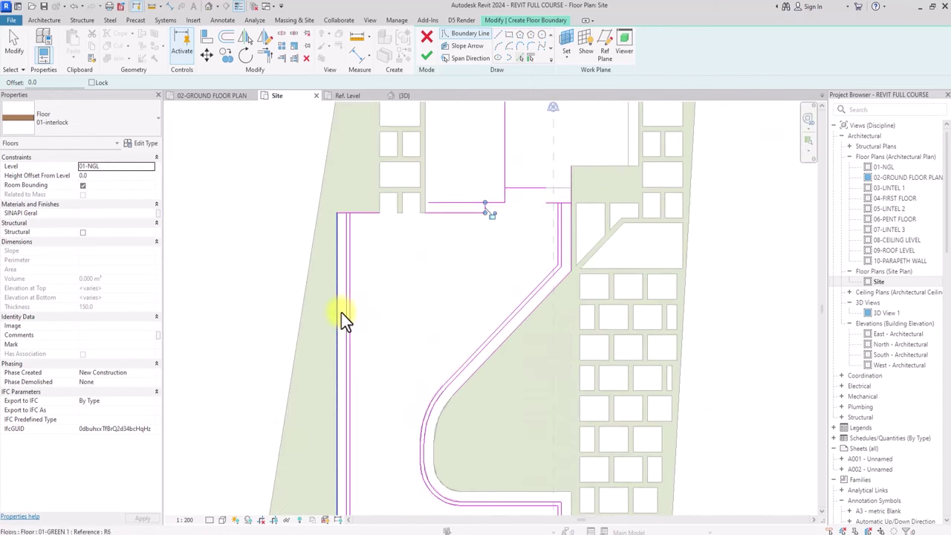
Split the upper boundary line of the driveway between the two left kerb lines
{"action": "scroll", "coordinate": [341, 312], "scroll_direction": "up", "scroll_amount": 1}
{"action": "middle_click_drag", "start_coordinate": [349, 111], "coordinate": [340, 182]}
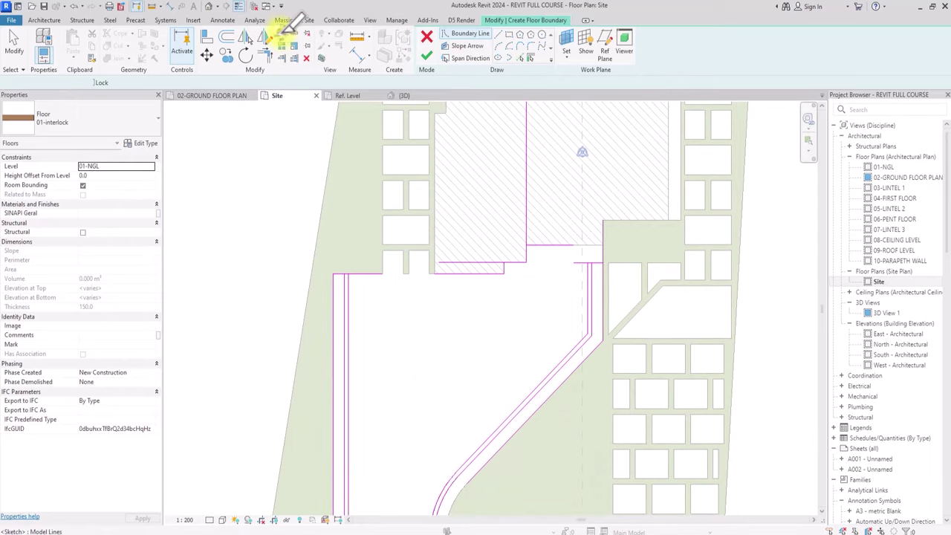
{"action": "left_click", "coordinate": [281, 34]}
{"action": "scroll", "coordinate": [343, 156], "scroll_direction": "up", "scroll_amount": 5}
{"action": "scroll", "coordinate": [346, 158], "scroll_direction": "down", "scroll_amount": 4}
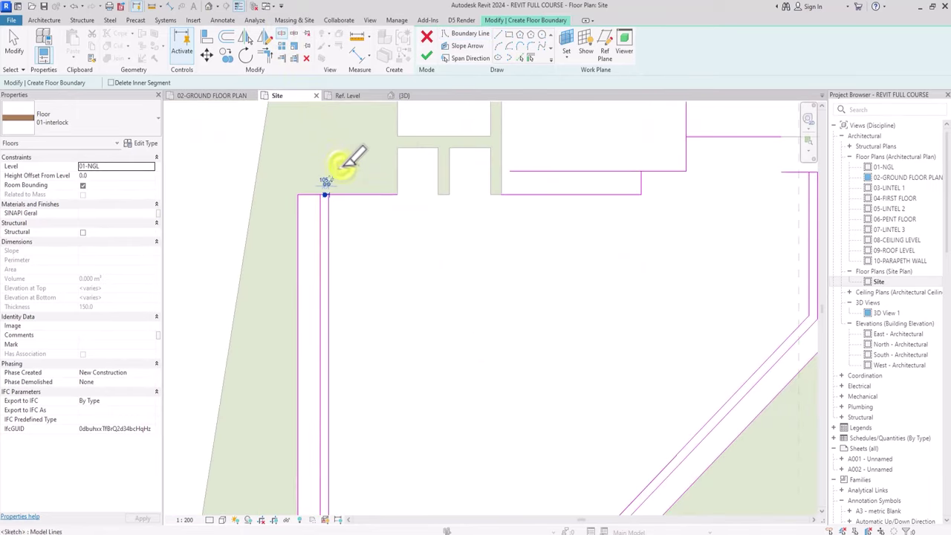
{"action": "scroll", "coordinate": [334, 158], "scroll_direction": "up", "scroll_amount": 2}
Trim the left kerb lines to the upper boundary and join its segments along the building front
{"action": "left_click", "coordinate": [266, 55]}
{"action": "scroll", "coordinate": [312, 237], "scroll_direction": "up", "scroll_amount": 2}
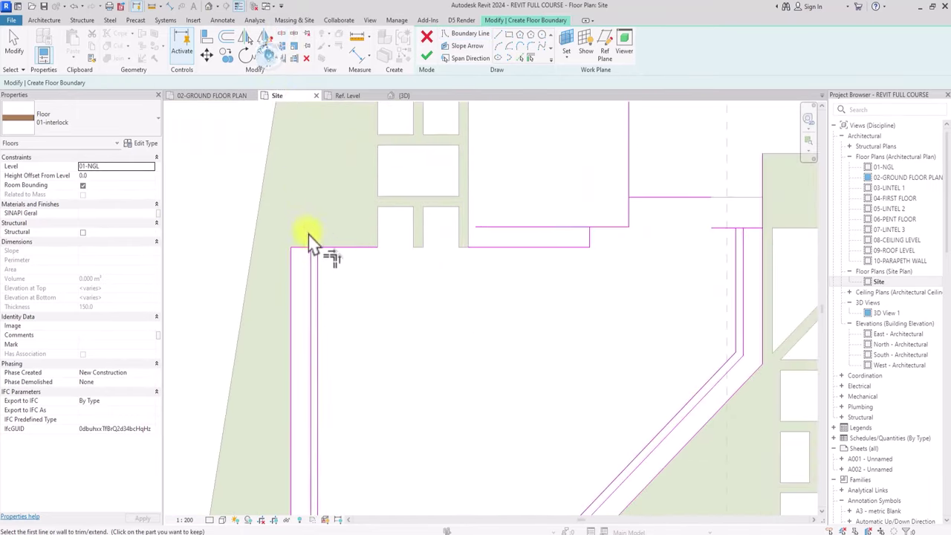
{"action": "left_click", "coordinate": [310, 261]}
{"action": "left_click", "coordinate": [299, 248]}
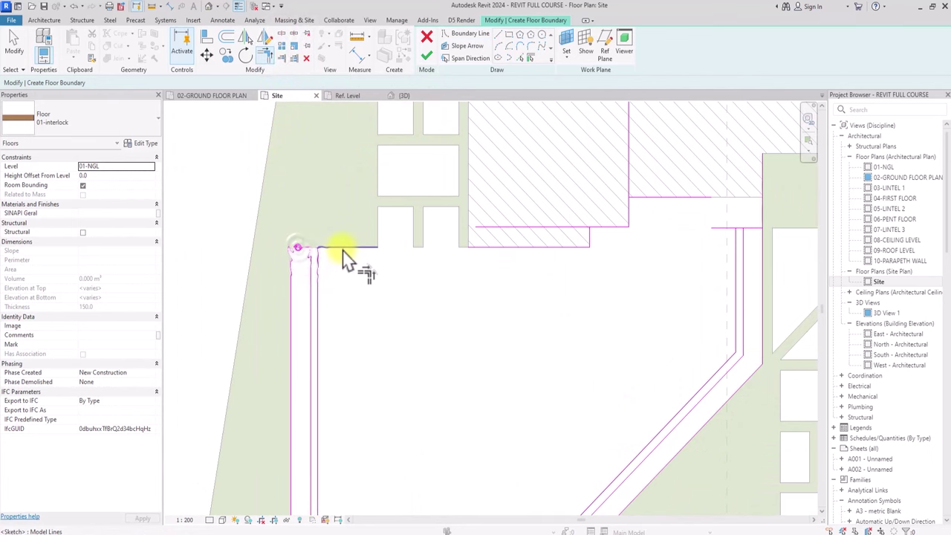
{"action": "left_click", "coordinate": [342, 247]}
{"action": "left_click", "coordinate": [495, 246]}
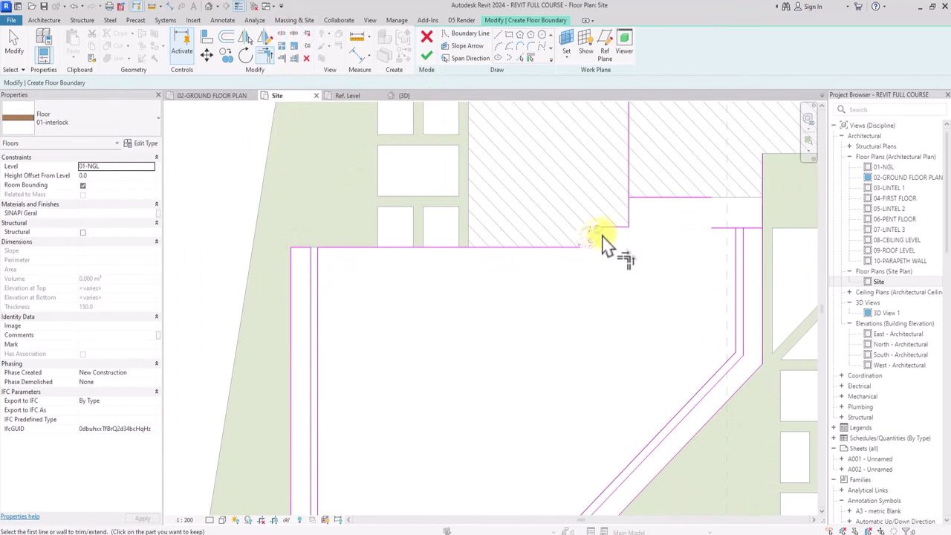
Trim the remaining boundary corners at the stepped building front and road entrance into closed loops, and finish the floor
{"action": "middle_click_drag", "start_coordinate": [609, 248], "coordinate": [404, 272]}
{"action": "scroll", "coordinate": [454, 256], "scroll_direction": "up", "scroll_amount": 4}
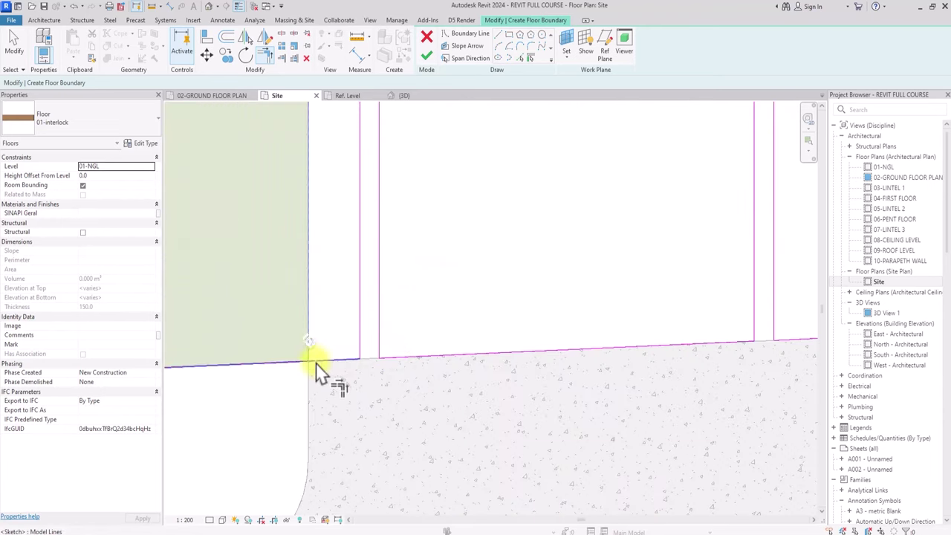
{"action": "scroll", "coordinate": [316, 366], "scroll_direction": "down", "scroll_amount": 4}
{"action": "middle_click_drag", "start_coordinate": [328, 168], "coordinate": [316, 363]}
{"action": "middle_click_drag", "start_coordinate": [316, 231], "coordinate": [316, 362]}
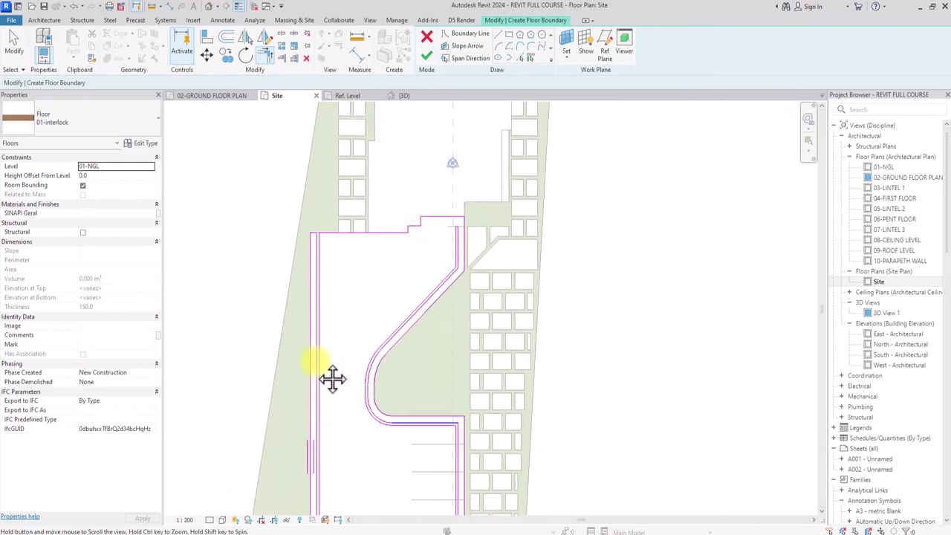
{"action": "scroll", "coordinate": [344, 284], "scroll_direction": "up", "scroll_amount": 2}
{"action": "middle_click_drag", "start_coordinate": [345, 283], "coordinate": [391, 257]}
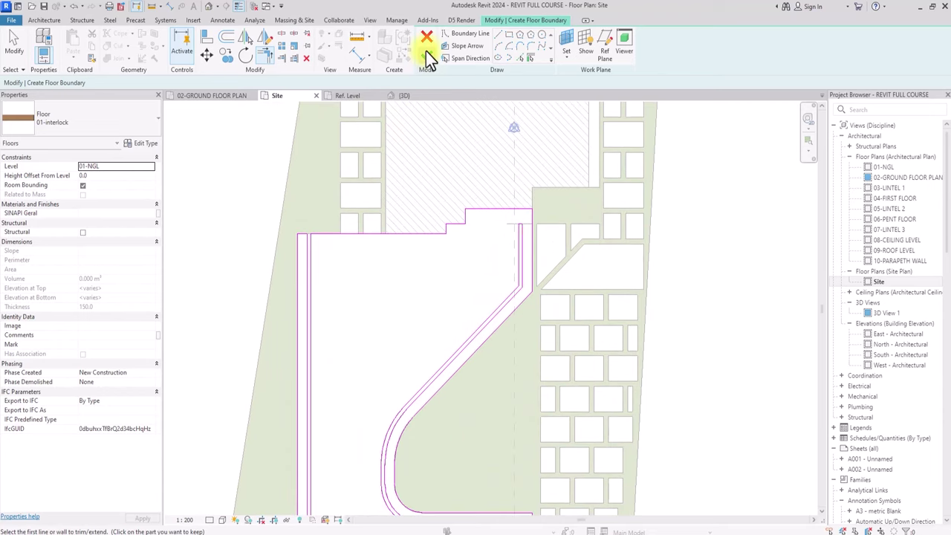
{"action": "left_click", "coordinate": [426, 52]}
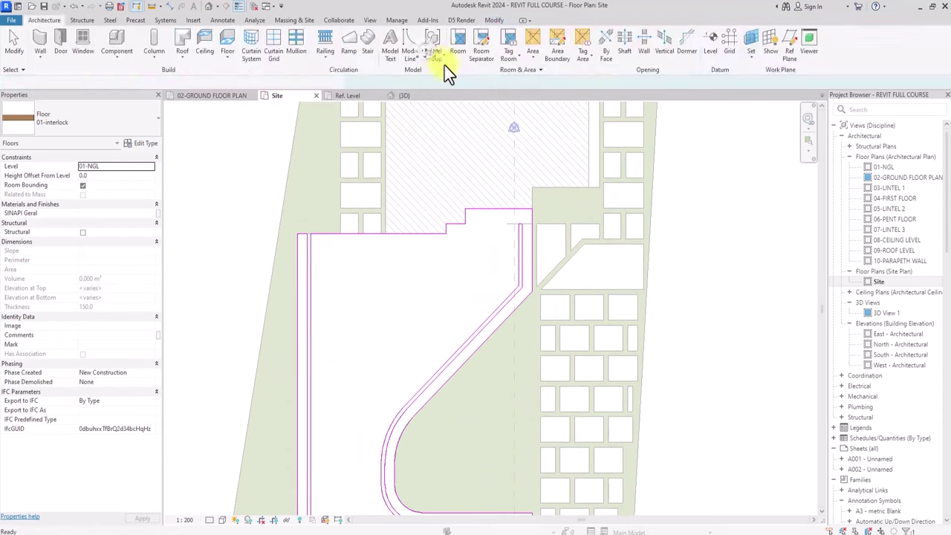
Open the 01-interlock 1 material for editing from the structure layer of the finished driveway floor's type
{"action": "scroll", "coordinate": [600, 191], "scroll_direction": "down", "scroll_amount": 4}
{"action": "left_click", "coordinate": [624, 203]}
{"action": "scroll", "coordinate": [370, 239], "scroll_direction": "up", "scroll_amount": 2}
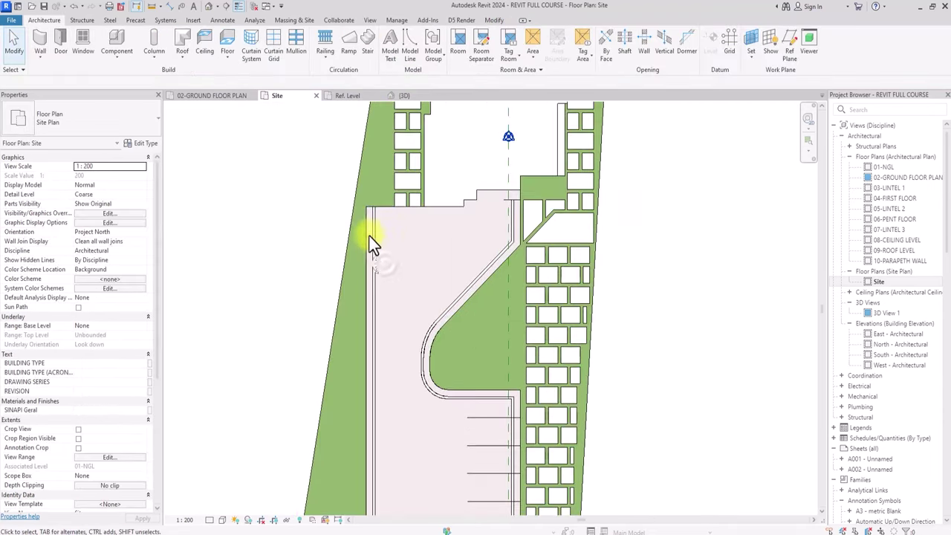
{"action": "scroll", "coordinate": [369, 236], "scroll_direction": "up", "scroll_amount": 3}
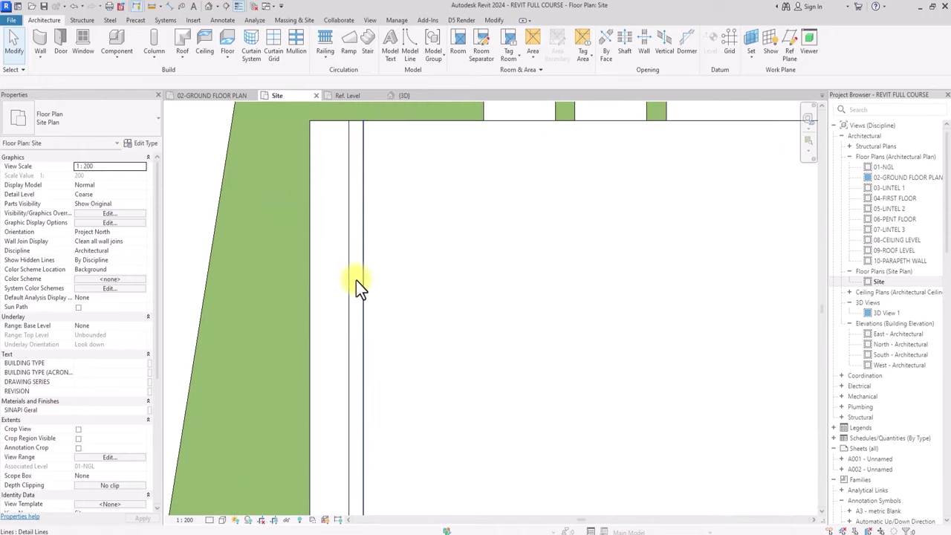
{"action": "scroll", "coordinate": [298, 317], "scroll_direction": "up", "scroll_amount": 2}
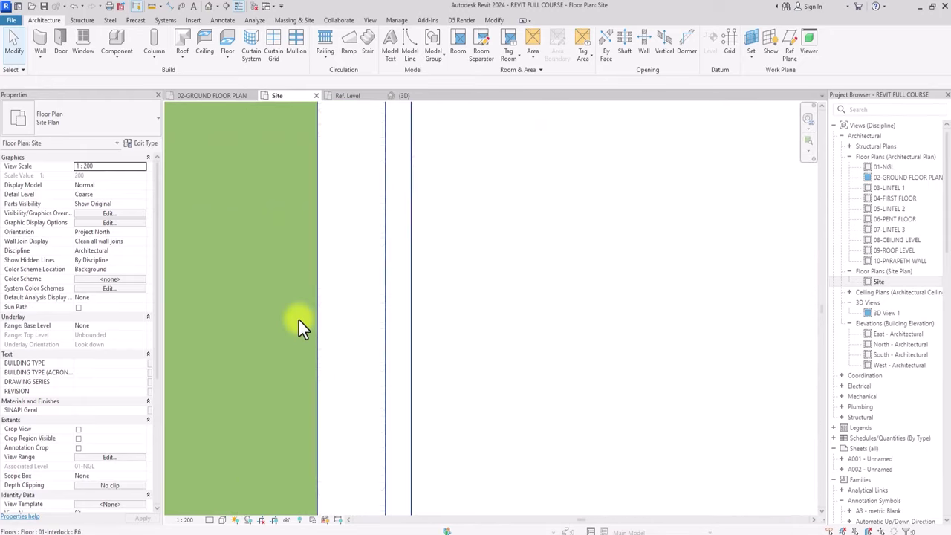
{"action": "left_click", "coordinate": [432, 311]}
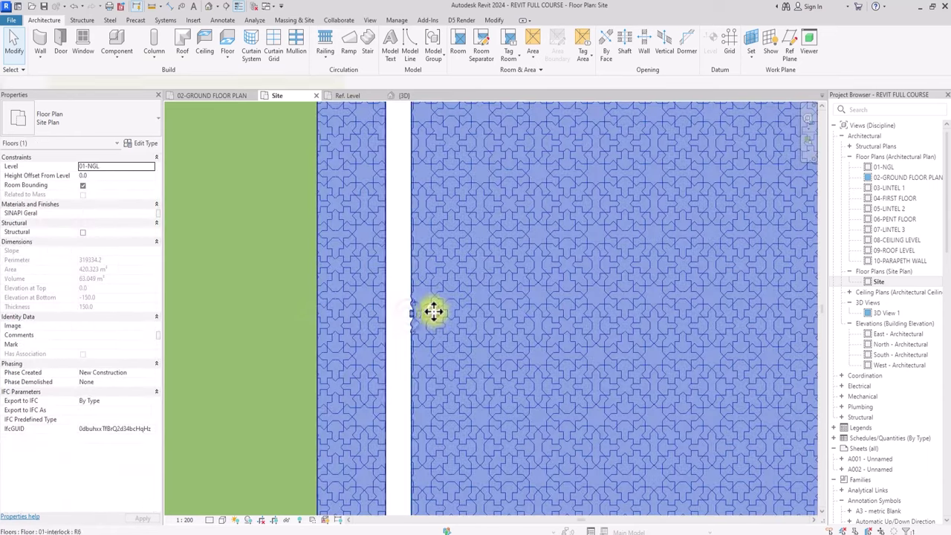
{"action": "left_click", "coordinate": [141, 143]}
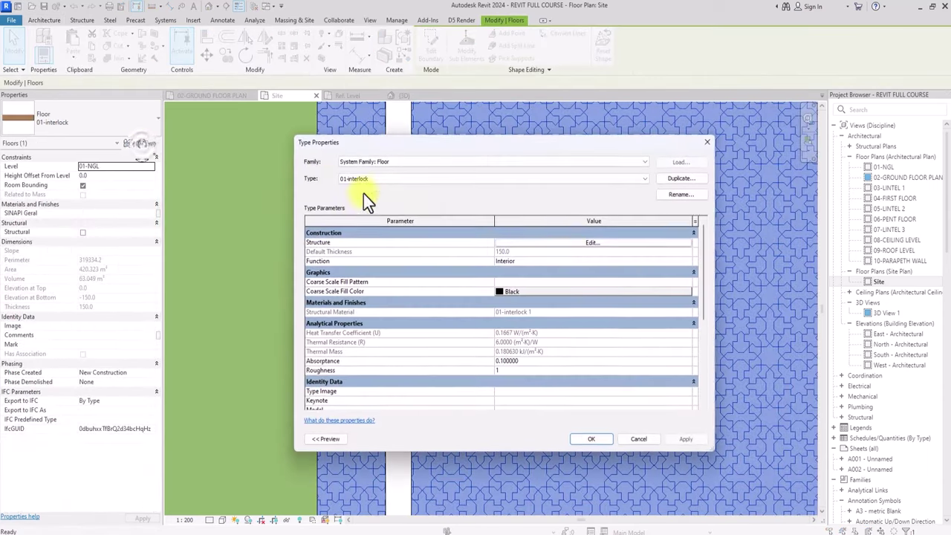
{"action": "left_click", "coordinate": [587, 242]}
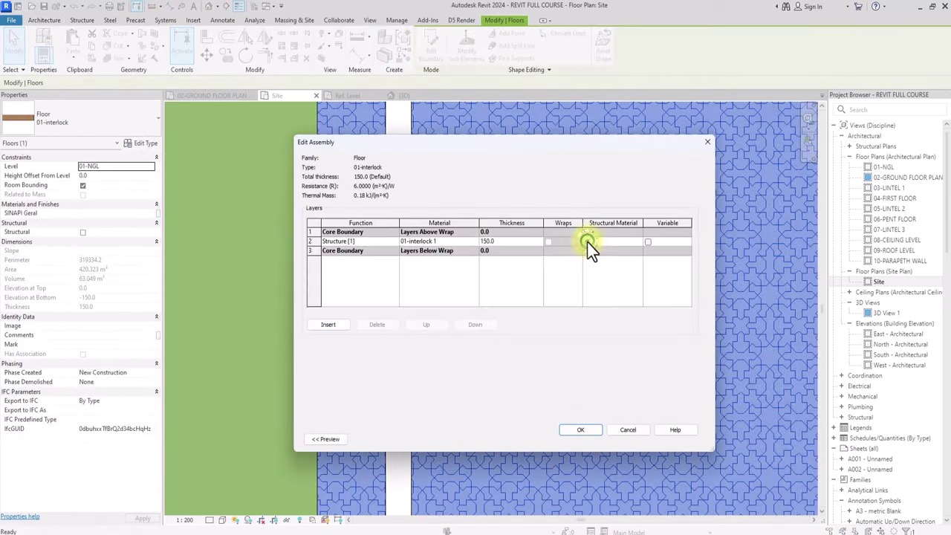
{"action": "left_click", "coordinate": [478, 242]}
{"action": "left_click", "coordinate": [476, 241]}
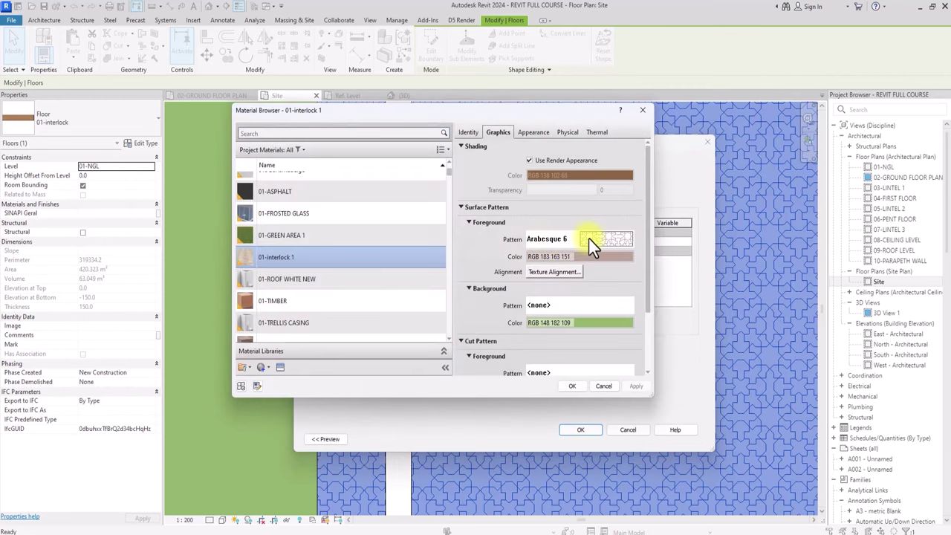
Set the import scale of the material's Arabesque 6 foreground surface pattern to 5 and apply it to the floor type
{"action": "left_click", "coordinate": [588, 238]}
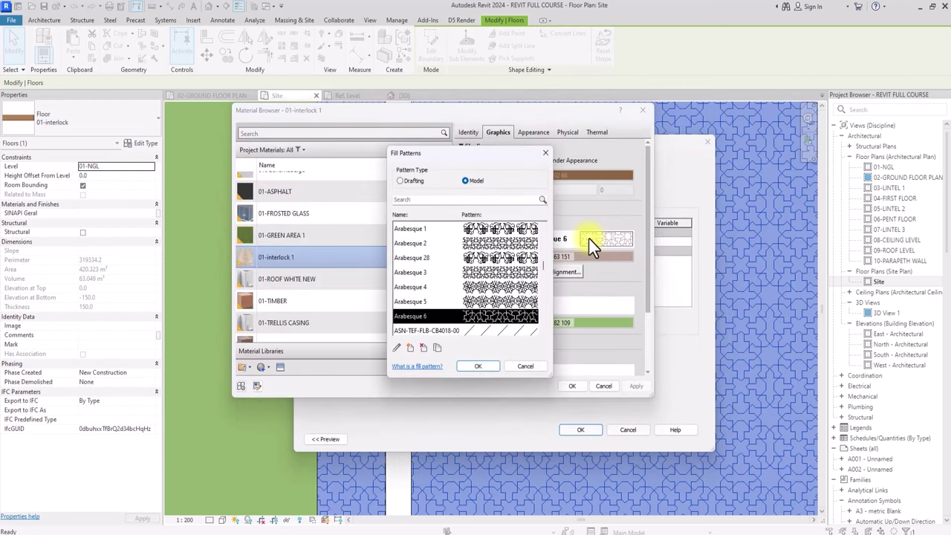
{"action": "left_click", "coordinate": [396, 347]}
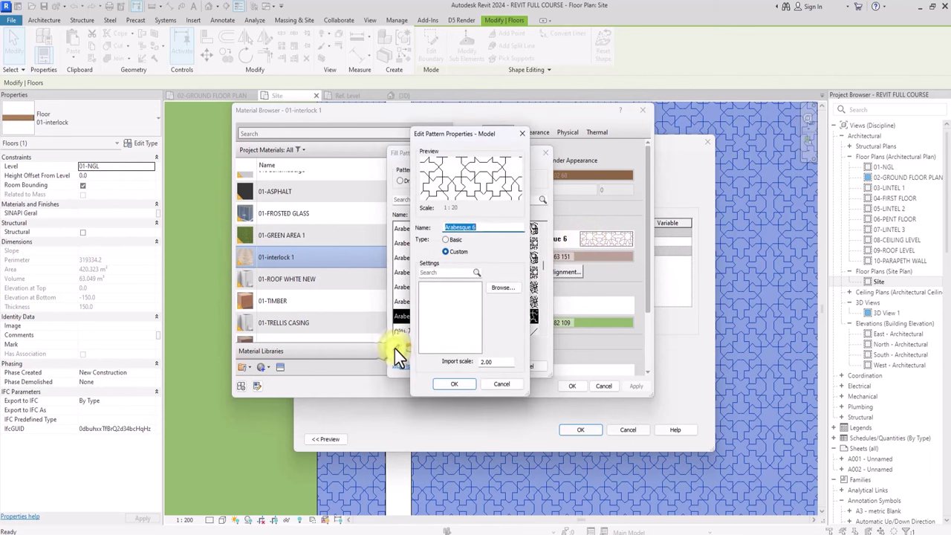
{"action": "left_click_drag", "start_coordinate": [505, 361], "coordinate": [455, 361]}
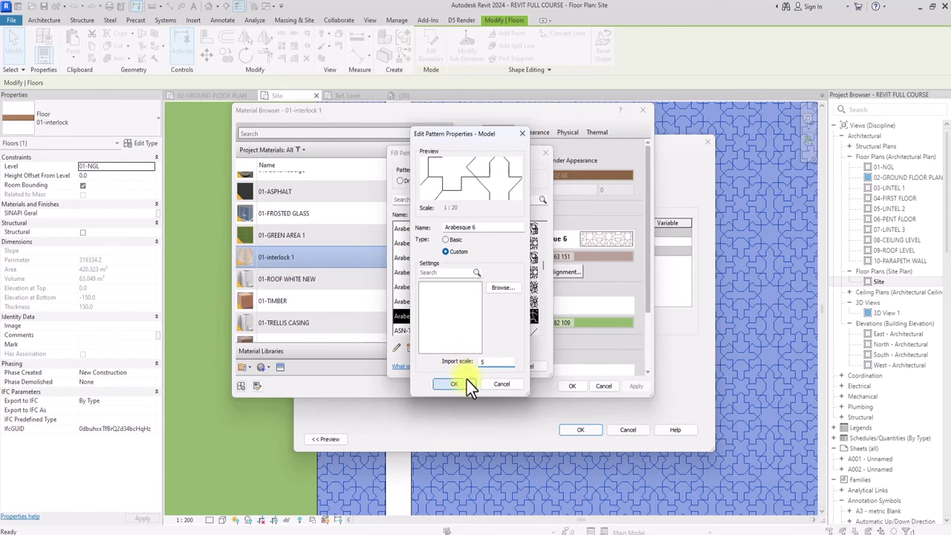
{"action": "left_click", "coordinate": [465, 382]}
{"action": "left_click", "coordinate": [470, 367]}
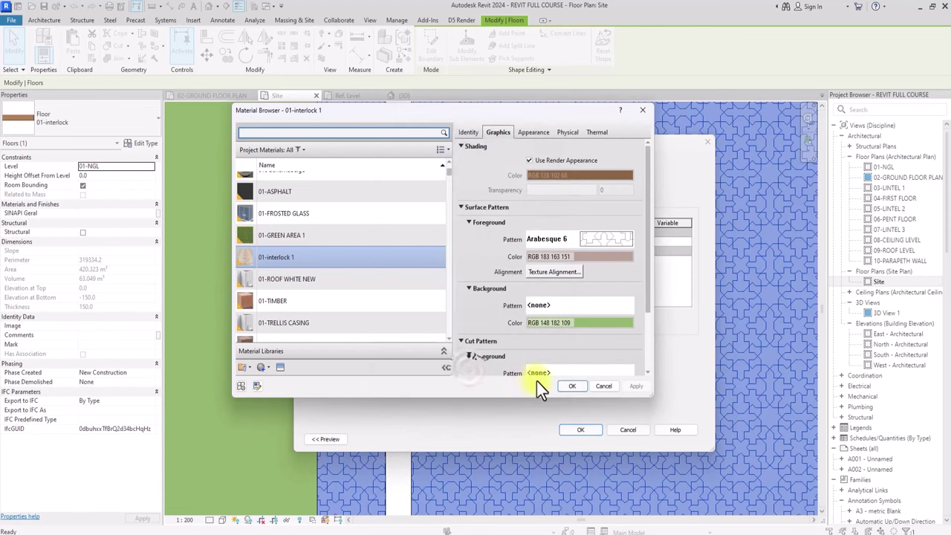
{"action": "left_click", "coordinate": [567, 387]}
{"action": "left_click", "coordinate": [583, 429]}
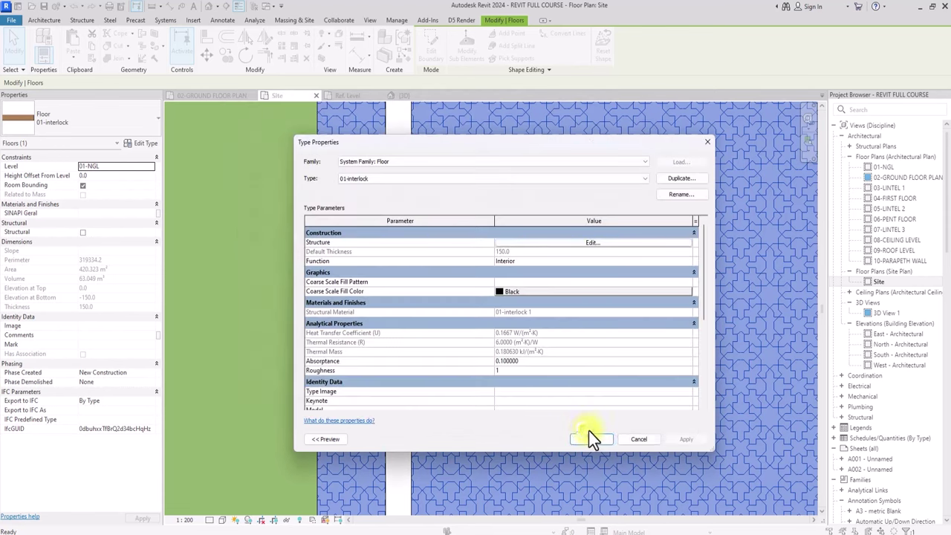
{"action": "left_click", "coordinate": [673, 439]}
{"action": "left_click", "coordinate": [580, 439]}
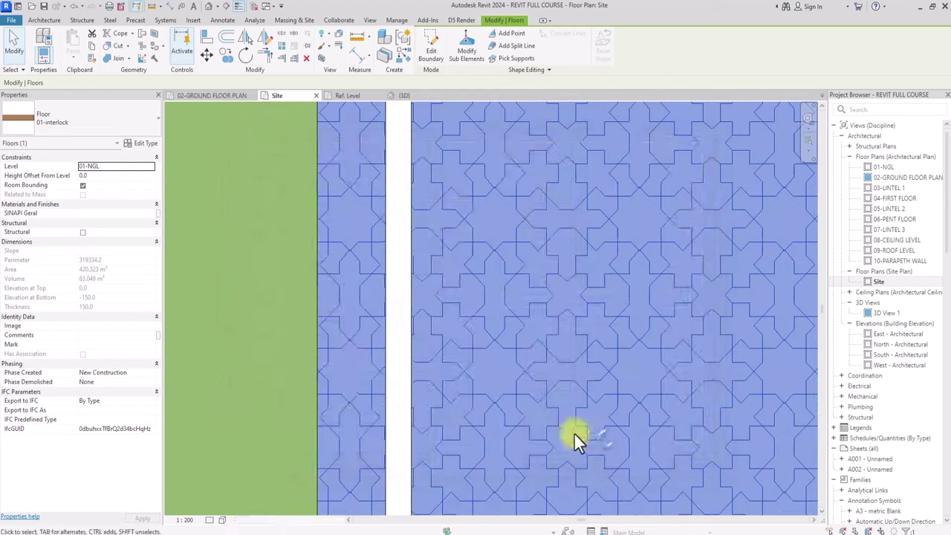
Examine how the interlock pattern displays on the driveway floor along the kerb lines, green area and parking bays
{"action": "scroll", "coordinate": [317, 379], "scroll_direction": "down", "scroll_amount": 5}
{"action": "left_click", "coordinate": [317, 379]}
{"action": "middle_click_drag", "start_coordinate": [316, 380], "coordinate": [337, 189]}
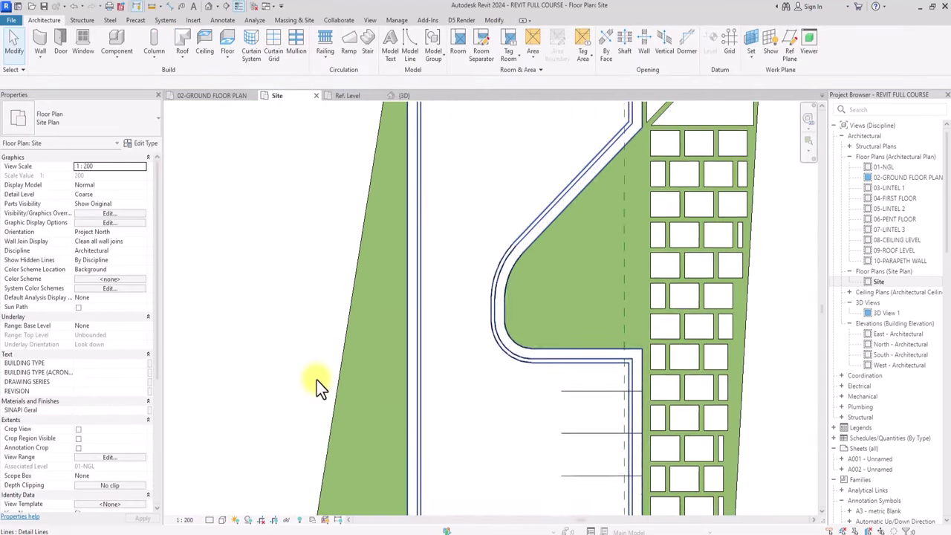
{"action": "scroll", "coordinate": [317, 380], "scroll_direction": "down", "scroll_amount": 4}
{"action": "scroll", "coordinate": [319, 381], "scroll_direction": "up", "scroll_amount": 5}
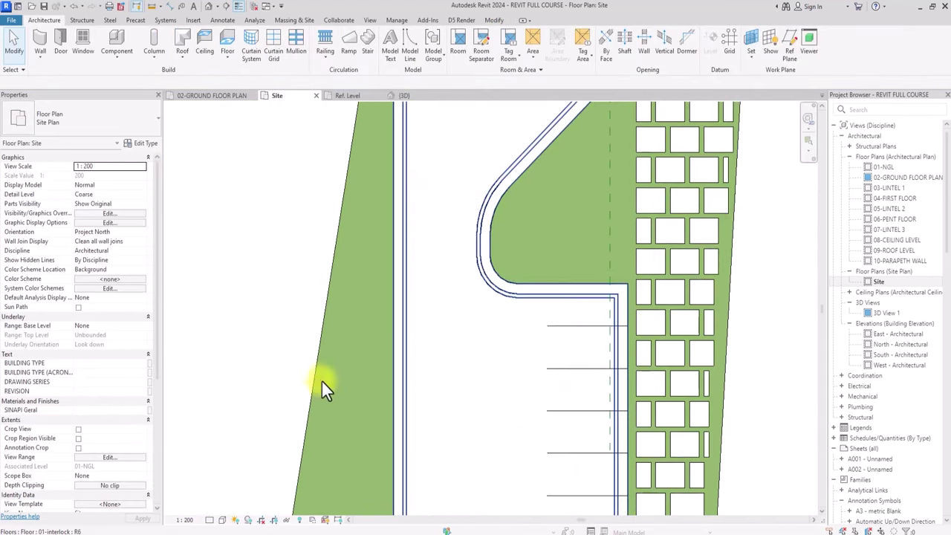
{"action": "middle_click_drag", "start_coordinate": [322, 381], "coordinate": [322, 195]}
{"action": "scroll", "coordinate": [394, 364], "scroll_direction": "down", "scroll_amount": 3, "text": "ctrl"}
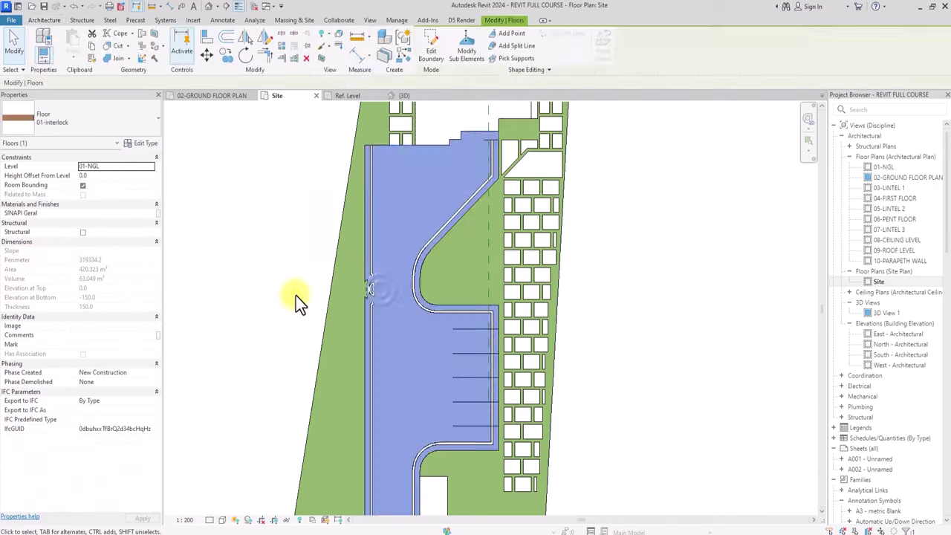
{"action": "left_click", "coordinate": [293, 295]}
{"action": "scroll", "coordinate": [372, 298], "scroll_direction": "up", "scroll_amount": 4}
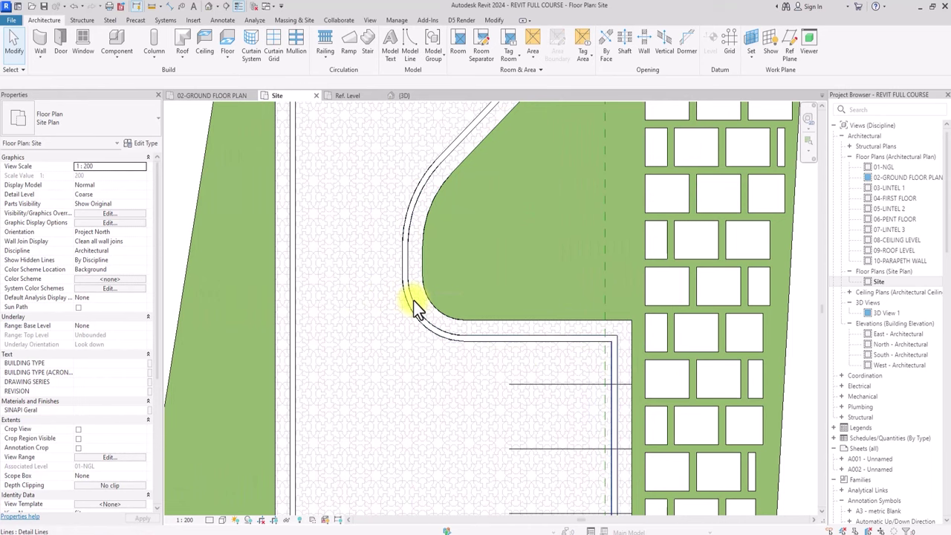
{"action": "scroll", "coordinate": [413, 300], "scroll_direction": "down", "scroll_amount": 2}
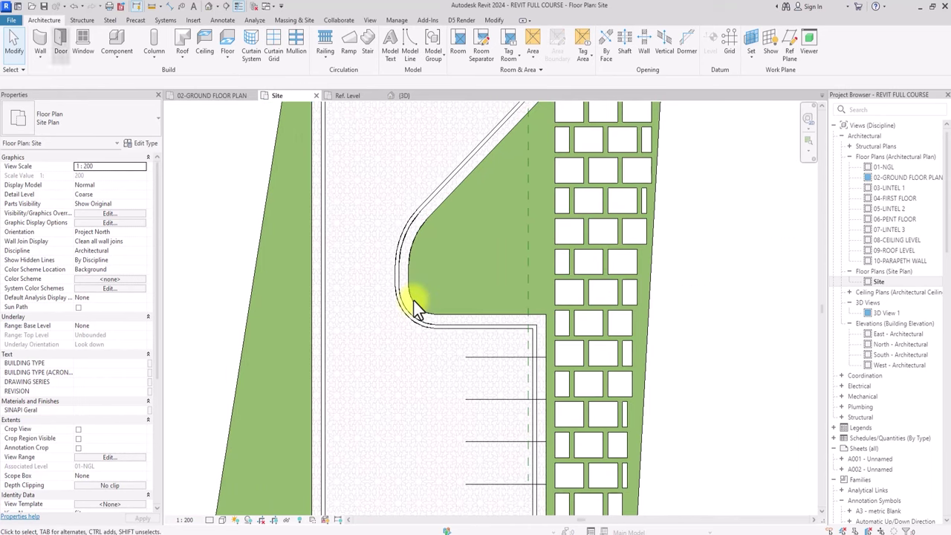
Start a new floor and duplicate the 01-interlock type as 01-interlock 2
{"action": "left_click", "coordinate": [218, 35]}
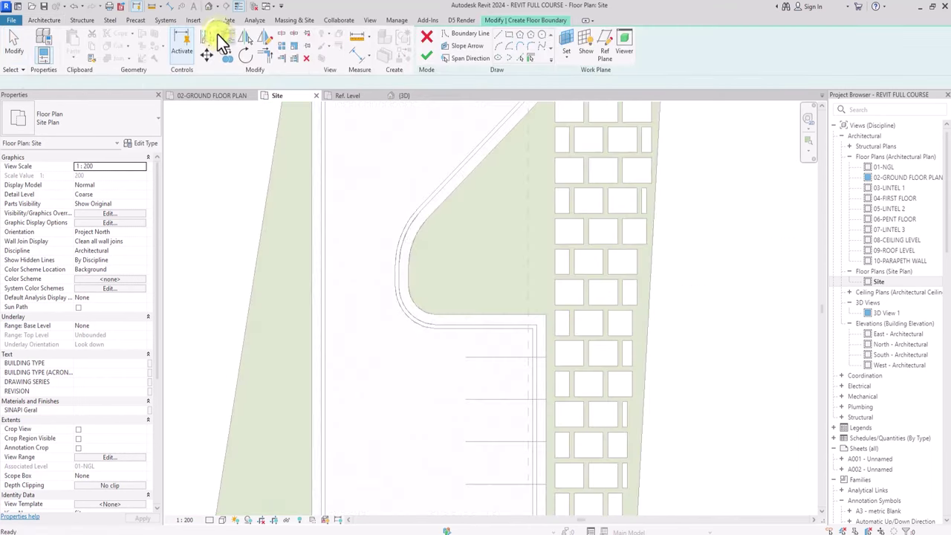
{"action": "left_click", "coordinate": [141, 143]}
{"action": "left_click", "coordinate": [689, 179]}
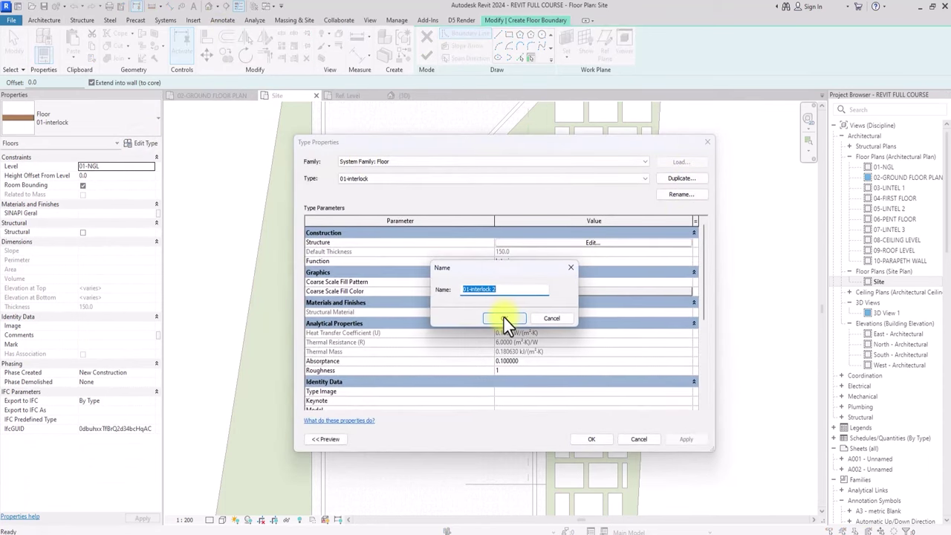
{"action": "left_click", "coordinate": [504, 318]}
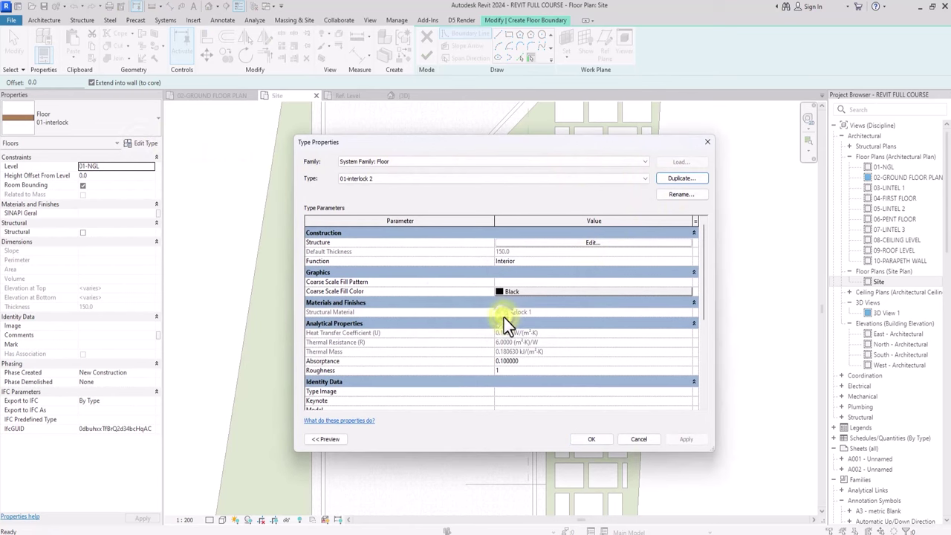
Duplicate the structure layer's 01-interlock 1 material and name the copy 01-interlock 2
{"action": "left_click", "coordinate": [591, 243]}
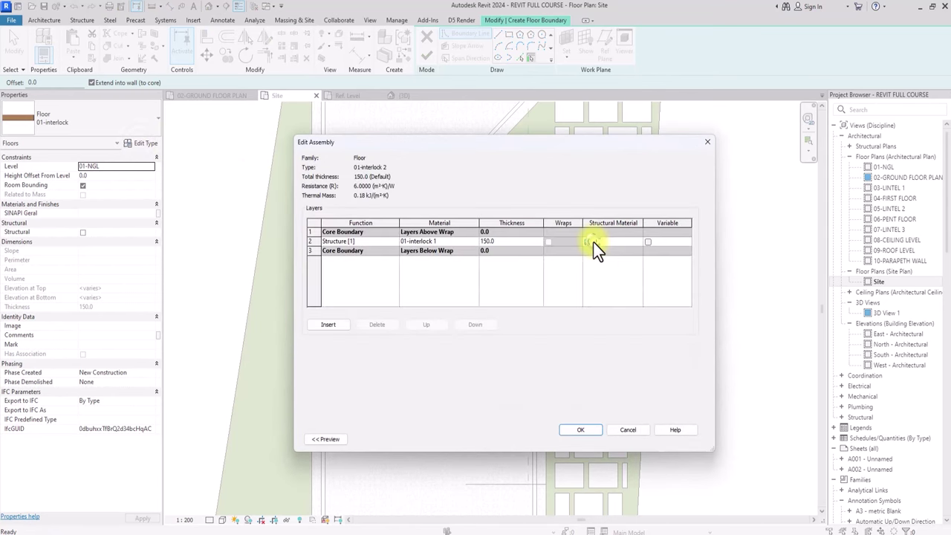
{"action": "left_click", "coordinate": [474, 242]}
{"action": "left_click", "coordinate": [474, 242]}
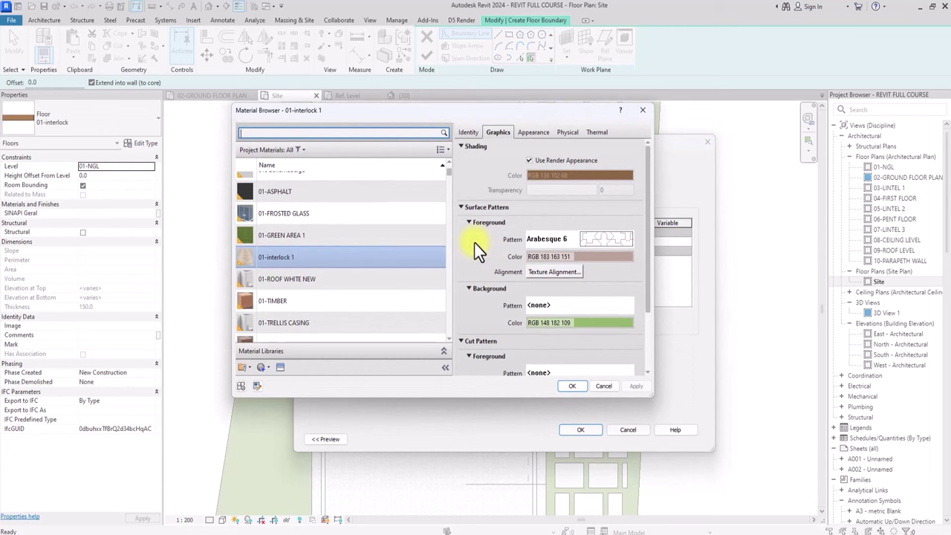
{"action": "right_click", "coordinate": [294, 257]}
{"action": "left_click", "coordinate": [349, 276]}
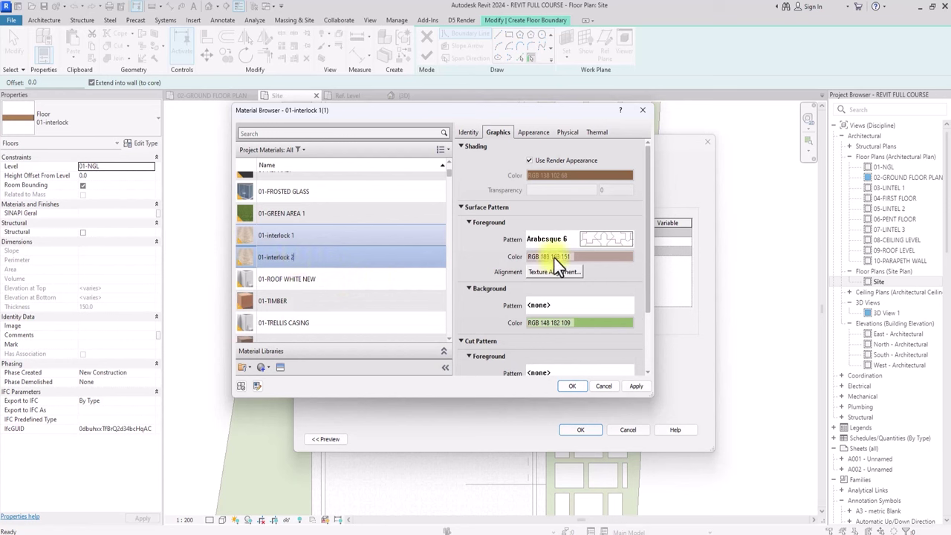
Set the foreground surface pattern of the 01-interlock 2 material to none
{"action": "left_click", "coordinate": [601, 258]}
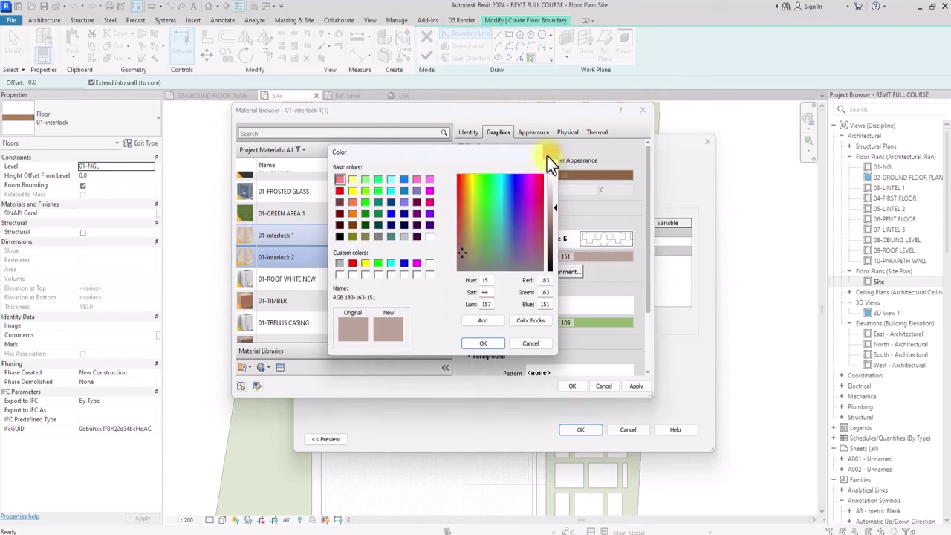
{"action": "key", "text": "Escape"}
{"action": "left_click", "coordinate": [594, 234]}
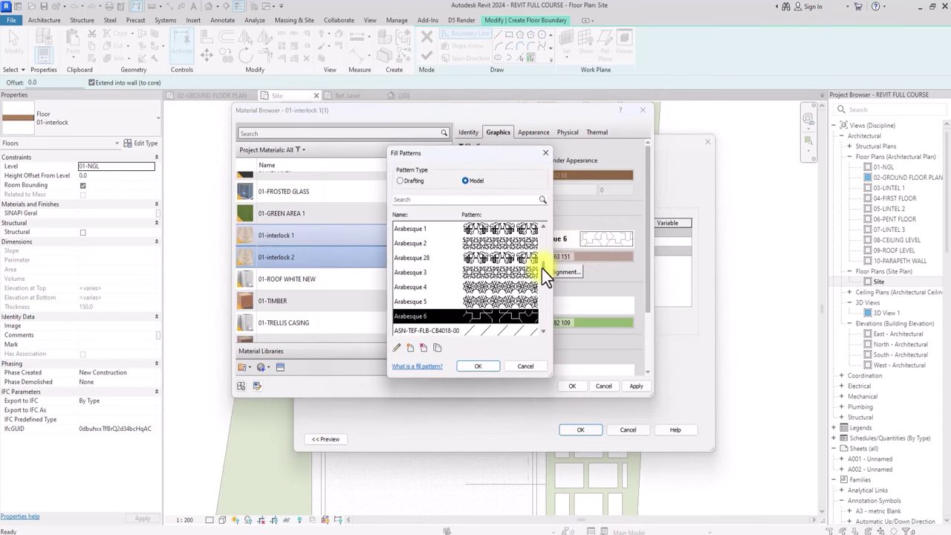
{"action": "left_click_drag", "start_coordinate": [542, 268], "coordinate": [541, 211]}
{"action": "left_click", "coordinate": [505, 228]}
{"action": "left_click", "coordinate": [478, 368]}
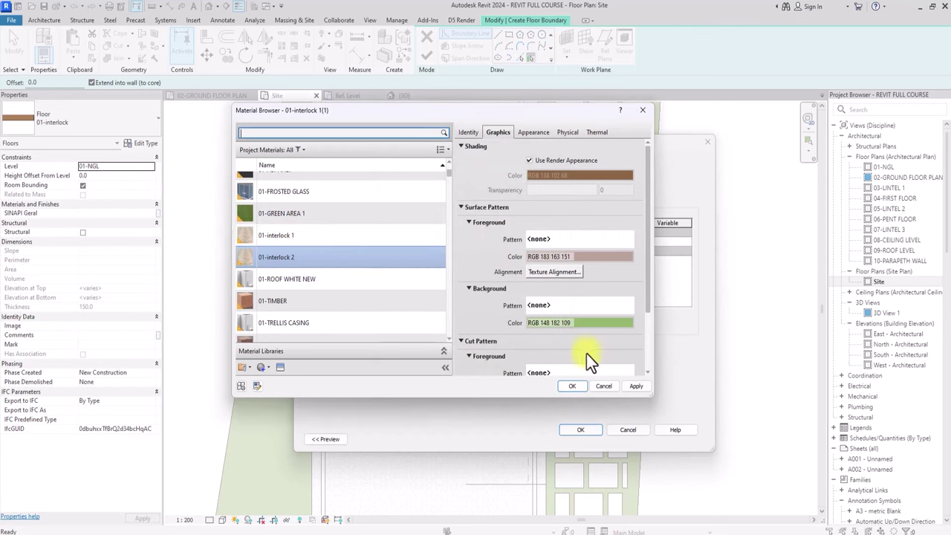
Replace the 01-interlock 2 appearance with the Blue stones asset from the Sitework library and accept the new floor type
{"action": "left_click", "coordinate": [280, 367]}
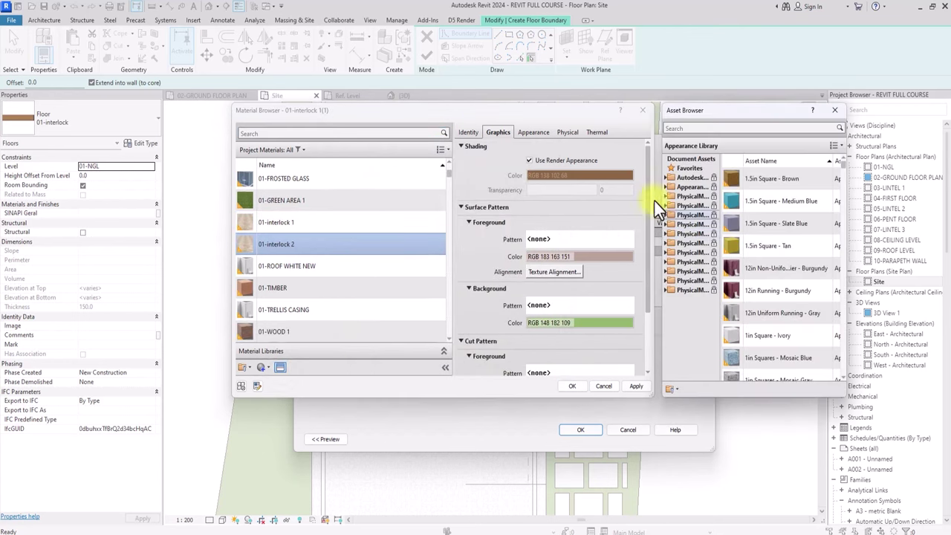
{"action": "double_click", "coordinate": [686, 185]}
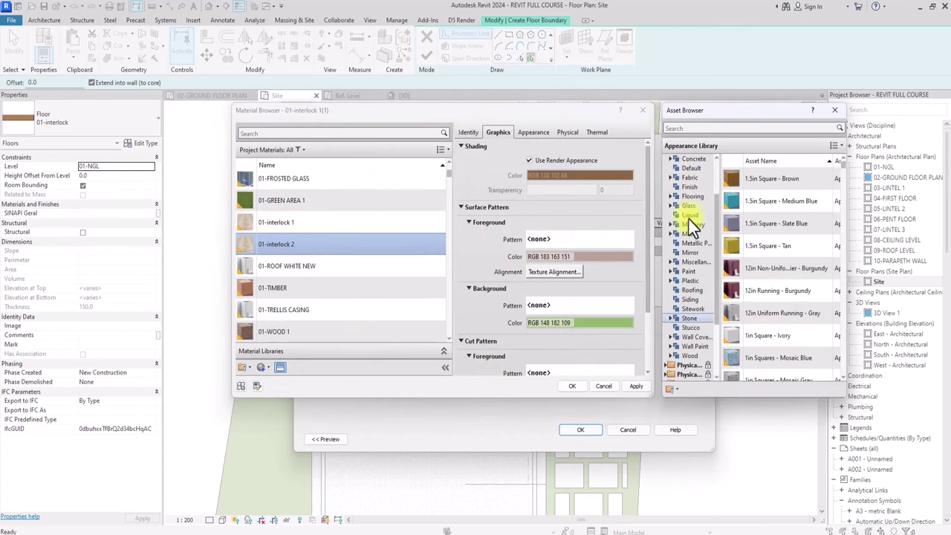
{"action": "left_click", "coordinate": [691, 310]}
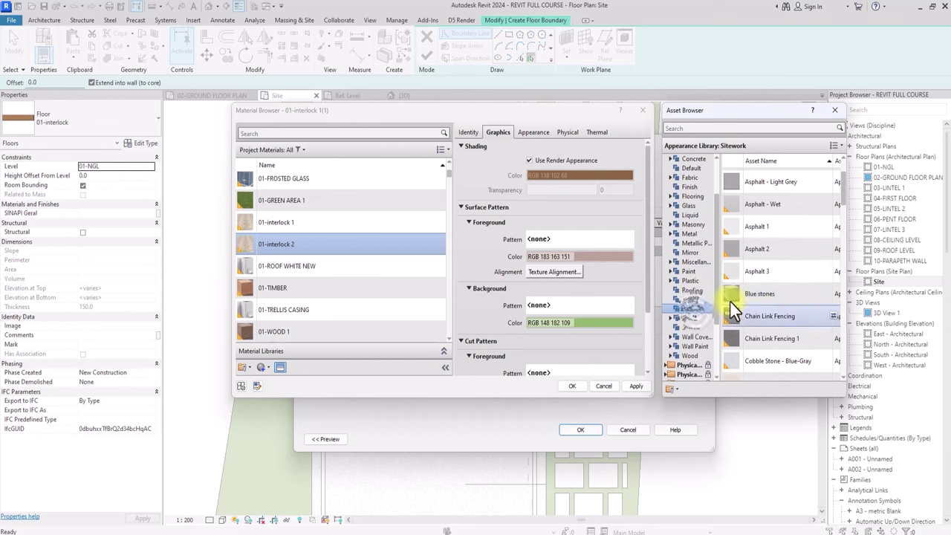
{"action": "left_click", "coordinate": [830, 293]}
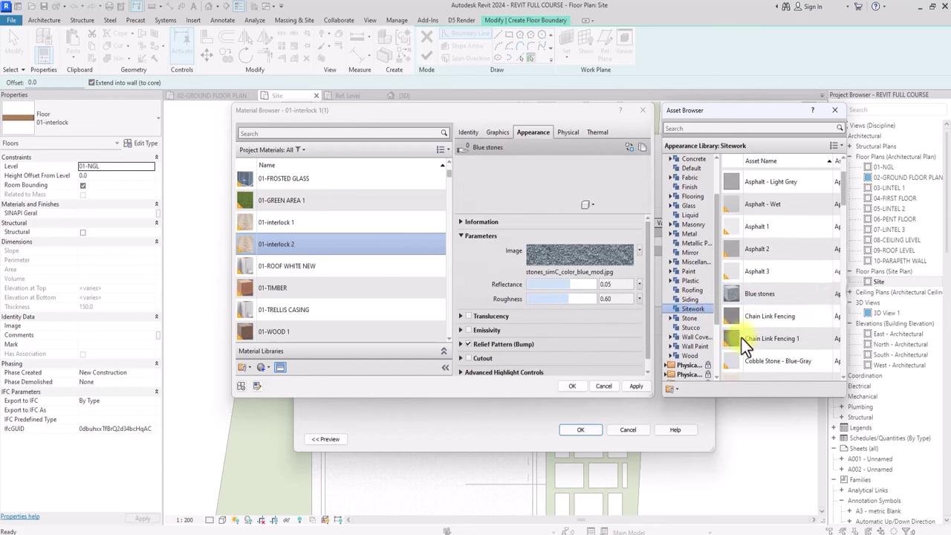
{"action": "left_click", "coordinate": [580, 386]}
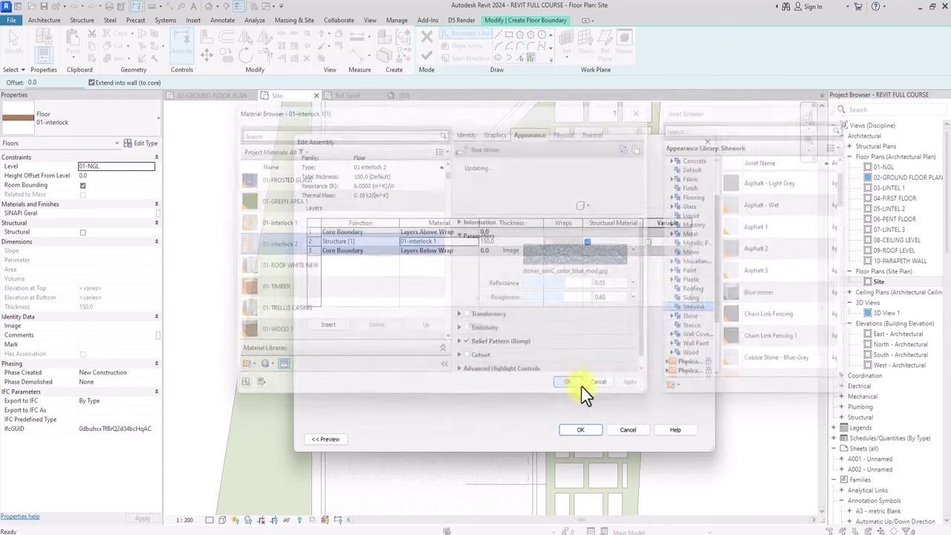
{"action": "left_click", "coordinate": [582, 431]}
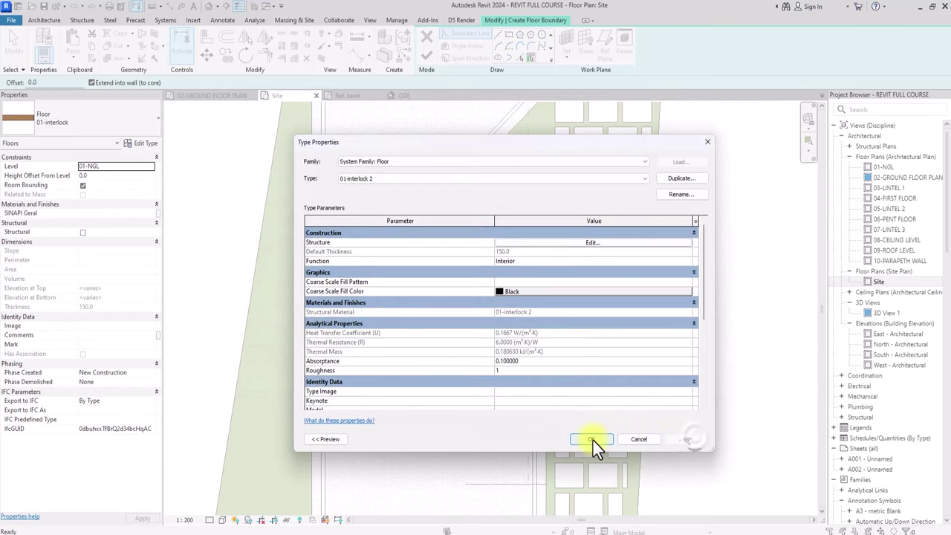
{"action": "left_click", "coordinate": [594, 443]}
{"action": "scroll", "coordinate": [406, 263], "scroll_direction": "down", "scroll_amount": 3}
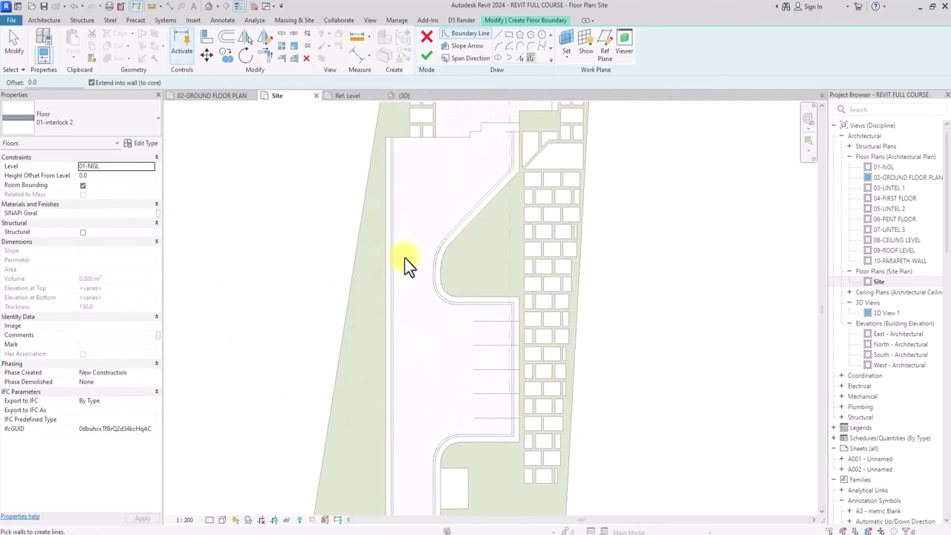
{"action": "scroll", "coordinate": [404, 257], "scroll_direction": "down", "scroll_amount": 2}
{"action": "scroll", "coordinate": [404, 257], "scroll_direction": "up", "scroll_amount": 2}
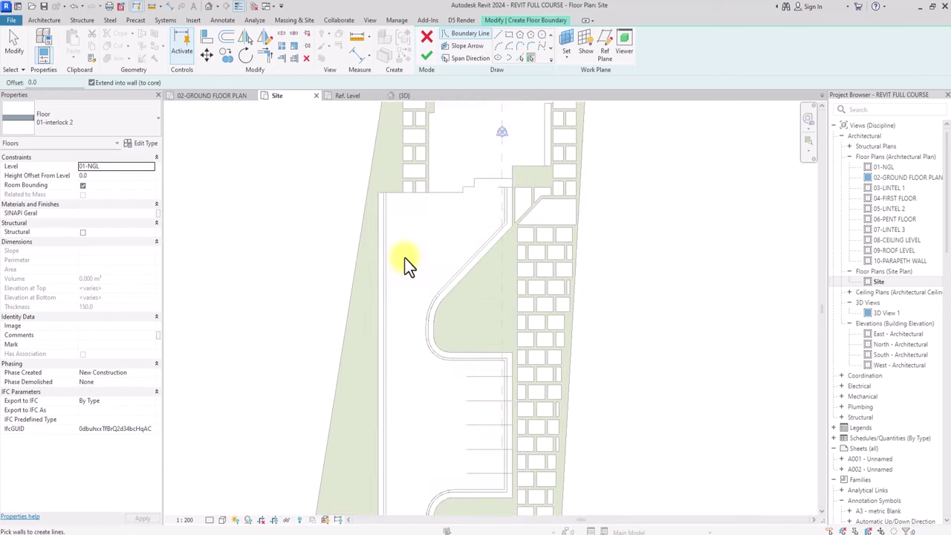
{"action": "scroll", "coordinate": [404, 257], "scroll_direction": "down", "scroll_amount": 3, "text": "ctrl"}
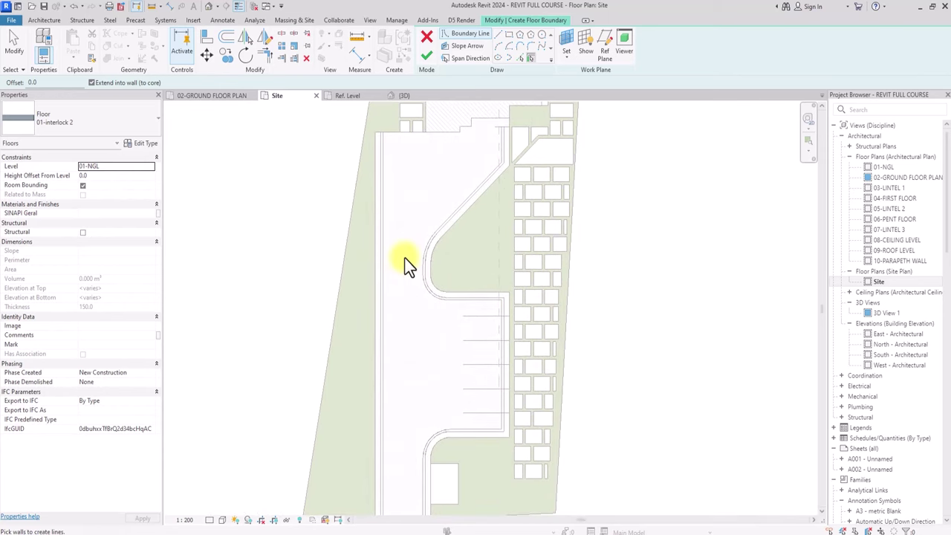
{"action": "scroll", "coordinate": [405, 264], "scroll_direction": "up", "scroll_amount": 2}
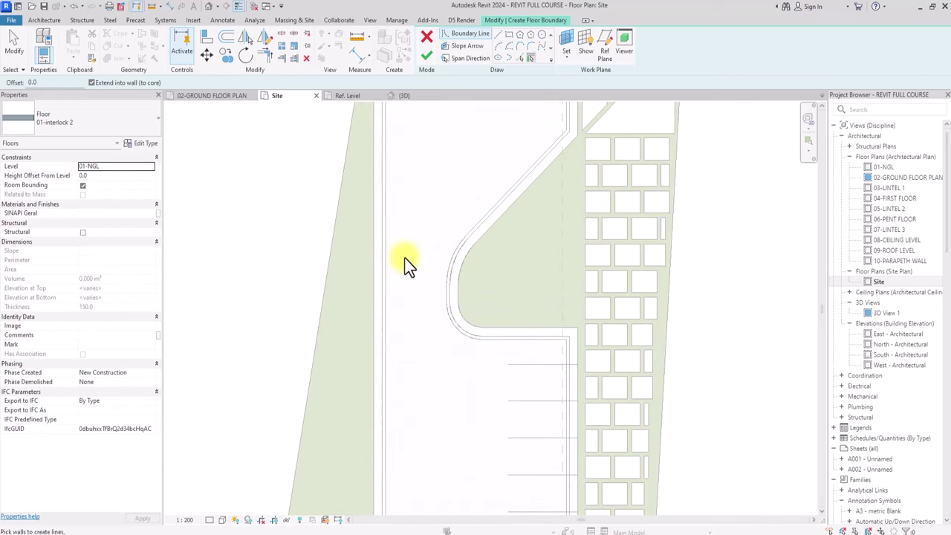
{"action": "scroll", "coordinate": [405, 257], "scroll_direction": "down", "scroll_amount": 3}
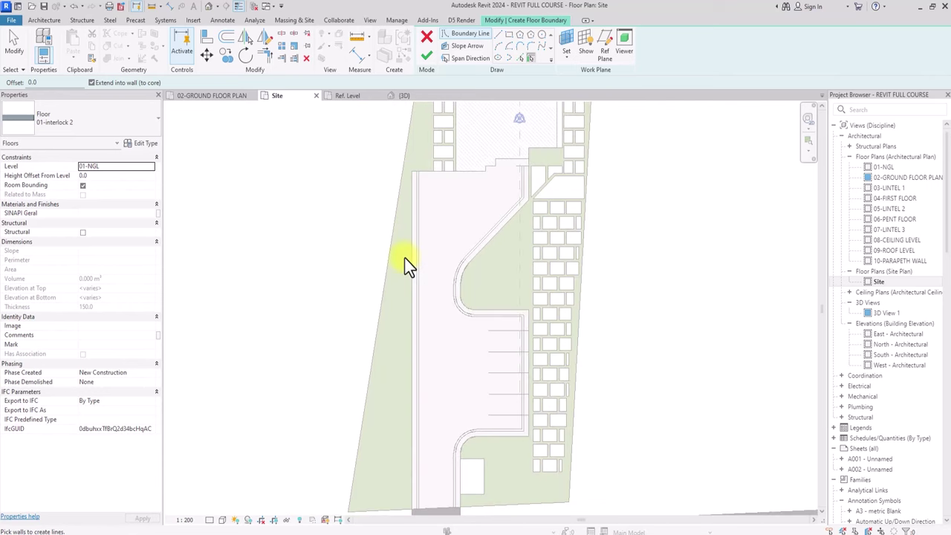
{"action": "scroll", "coordinate": [404, 257], "scroll_direction": "up", "scroll_amount": 2}
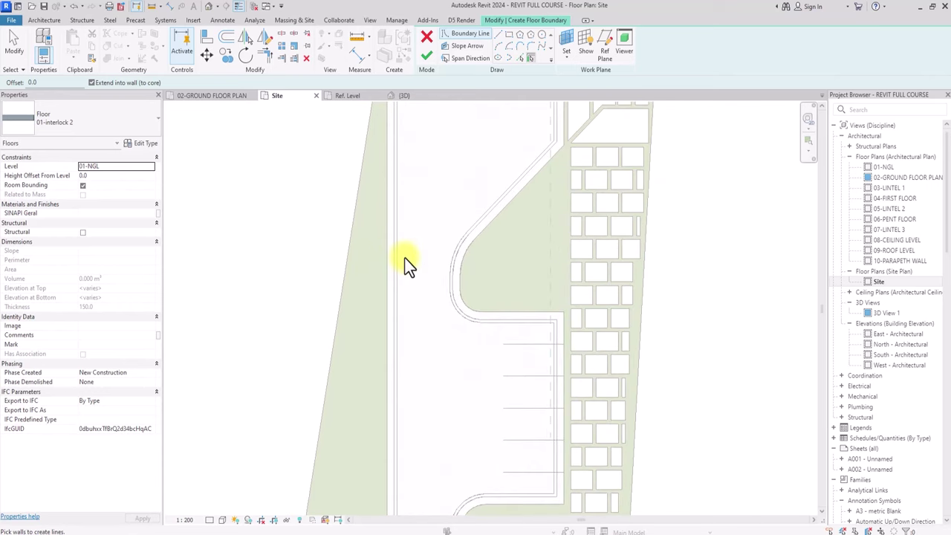
{"action": "scroll", "coordinate": [404, 257], "scroll_direction": "down", "scroll_amount": 1}
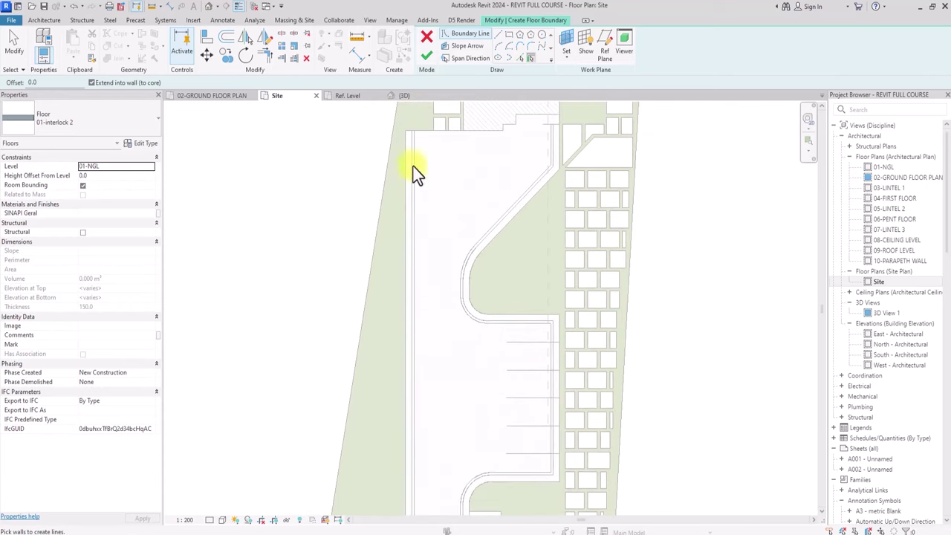
Sketch a circular boundary of about 60.7 m² in the empty area beside the plot and finish the 01-interlock 2 floor
{"action": "left_click", "coordinate": [428, 48]}
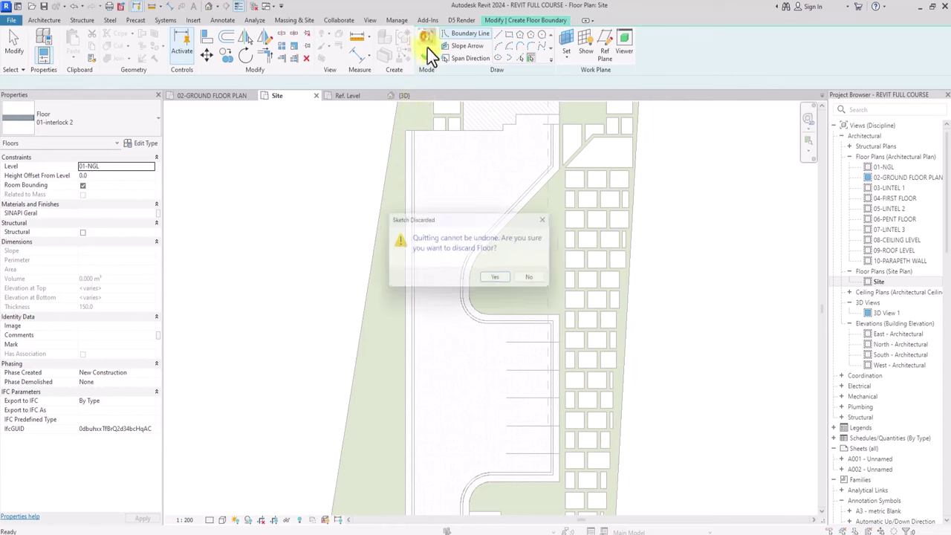
{"action": "left_click", "coordinate": [535, 278]}
{"action": "left_click", "coordinate": [541, 35]}
{"action": "left_click", "coordinate": [272, 167]}
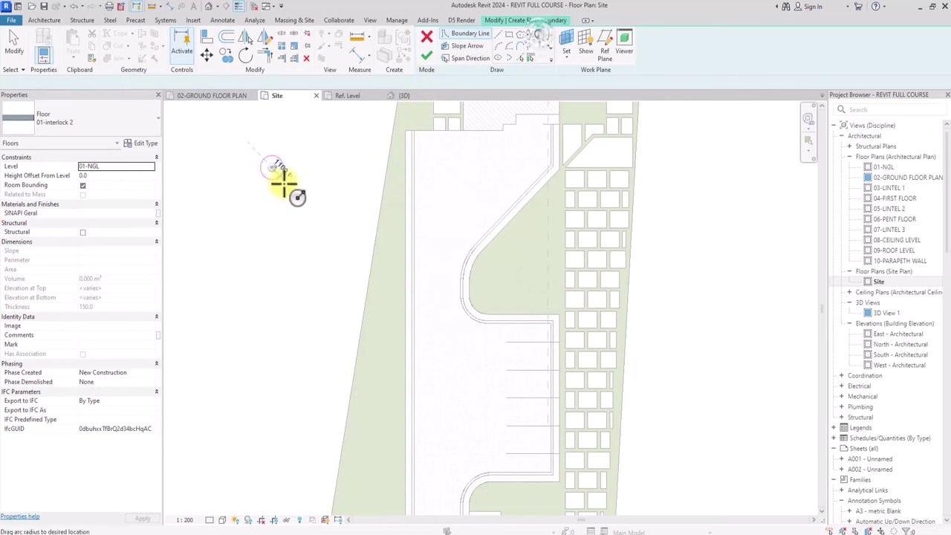
{"action": "left_click", "coordinate": [295, 201]}
{"action": "left_click", "coordinate": [424, 55]}
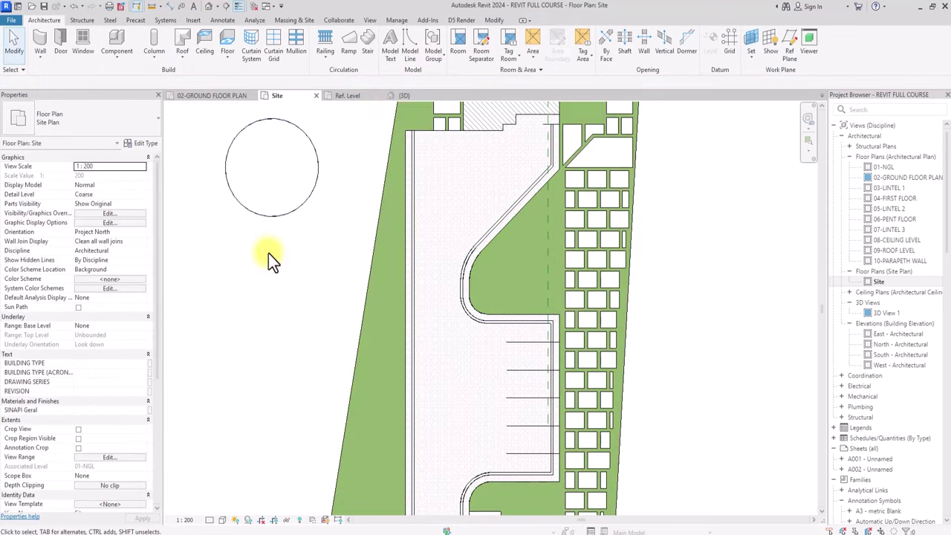
Copy all boundary sketch lines of the 01-interlock driveway floor to the clipboard and finish its boundary edit
{"action": "middle_click_drag", "start_coordinate": [311, 222], "coordinate": [319, 217]}
{"action": "scroll", "coordinate": [319, 217], "scroll_direction": "down", "scroll_amount": 2}
{"action": "scroll", "coordinate": [392, 169], "scroll_direction": "up", "scroll_amount": 2}
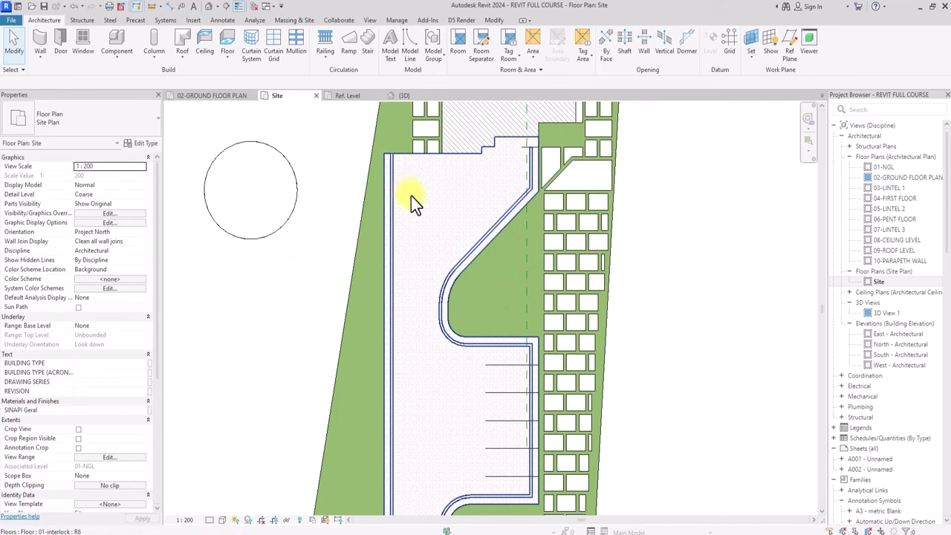
{"action": "left_click", "coordinate": [410, 195]}
{"action": "scroll", "coordinate": [411, 196], "scroll_direction": "down", "scroll_amount": 4}
{"action": "left_click", "coordinate": [436, 45]}
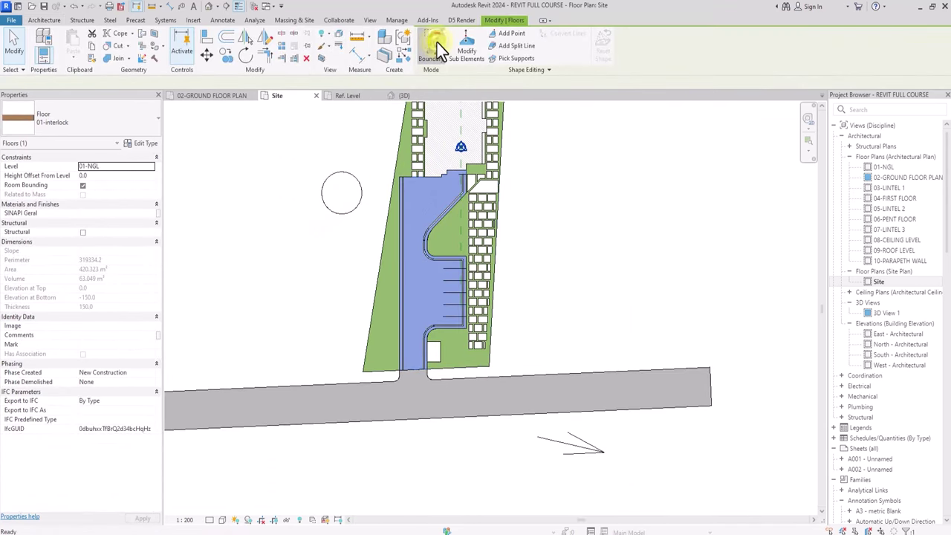
{"action": "scroll", "coordinate": [374, 125], "scroll_direction": "down", "scroll_amount": 2}
{"action": "mouse_move", "coordinate": [368, 129]}
{"action": "left_mouse_down"}
{"action": "mouse_move", "coordinate": [430, 394]}
{"action": "mouse_move", "coordinate": [583, 454]}
{"action": "mouse_move", "coordinate": [615, 480]}
{"action": "left_mouse_up"}
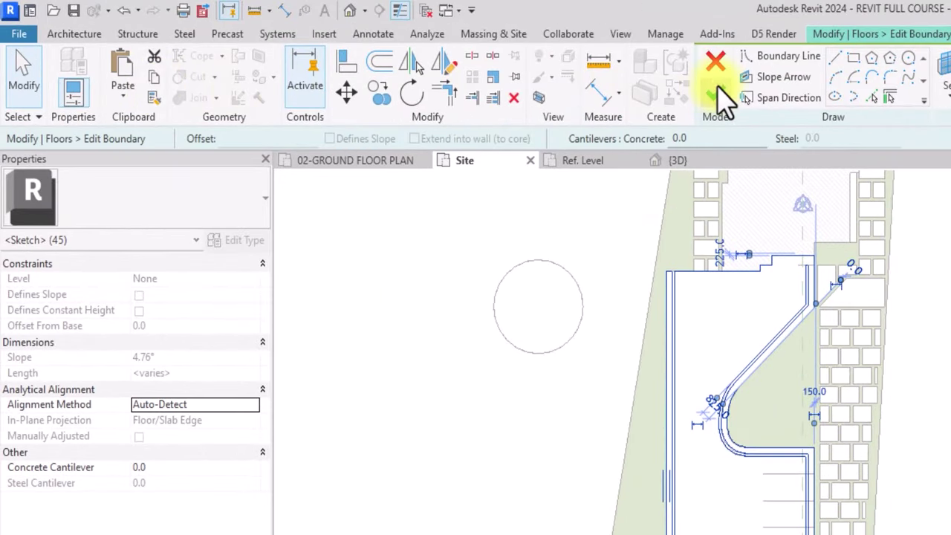
{"action": "left_click", "coordinate": [715, 94]}
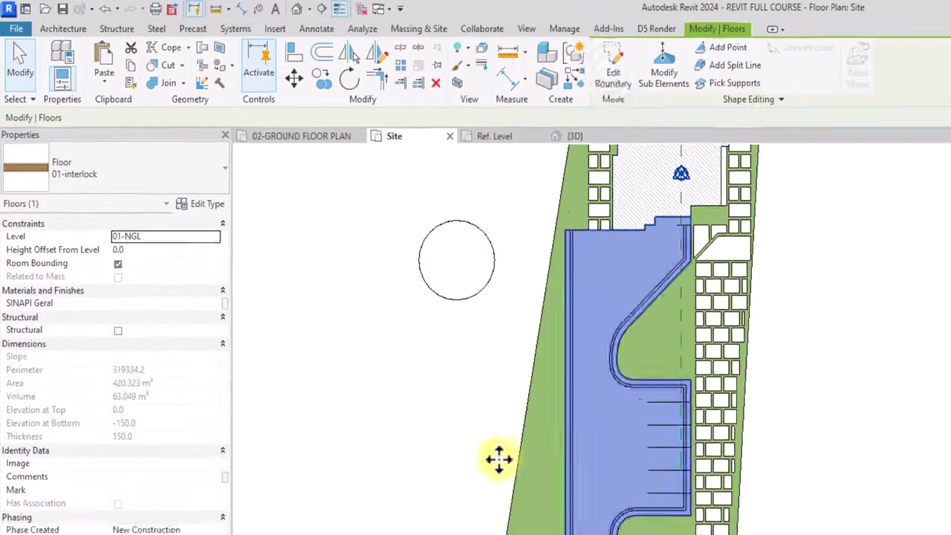
{"action": "left_click", "coordinate": [491, 479]}
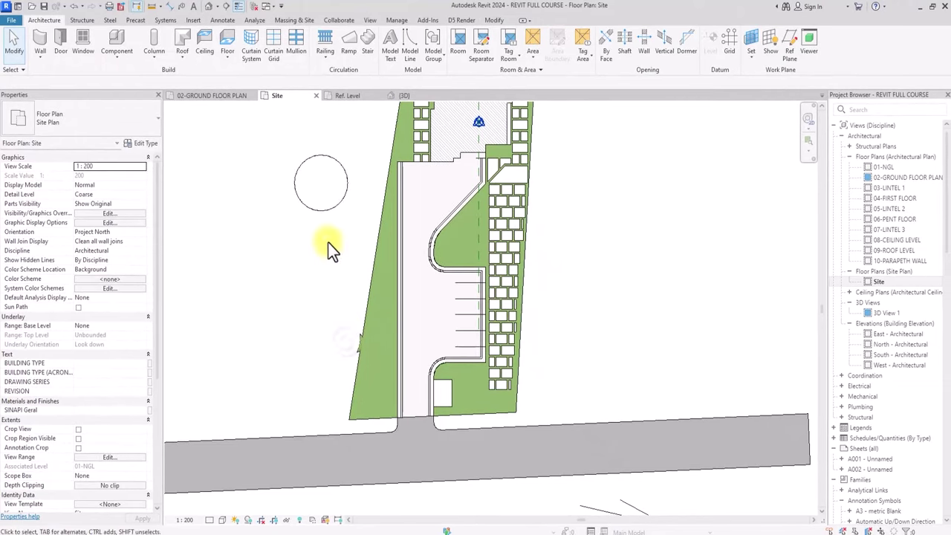
Replace the circular boundary of the 01-interlock 2 floor with the copied driveway lines, pasted aligned to the current view
{"action": "left_click", "coordinate": [456, 291]}
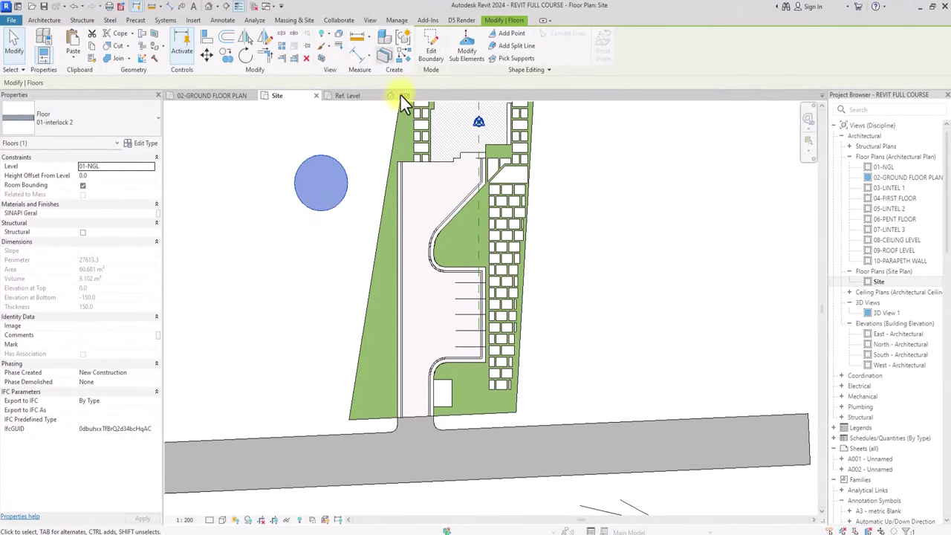
{"action": "left_click", "coordinate": [433, 56]}
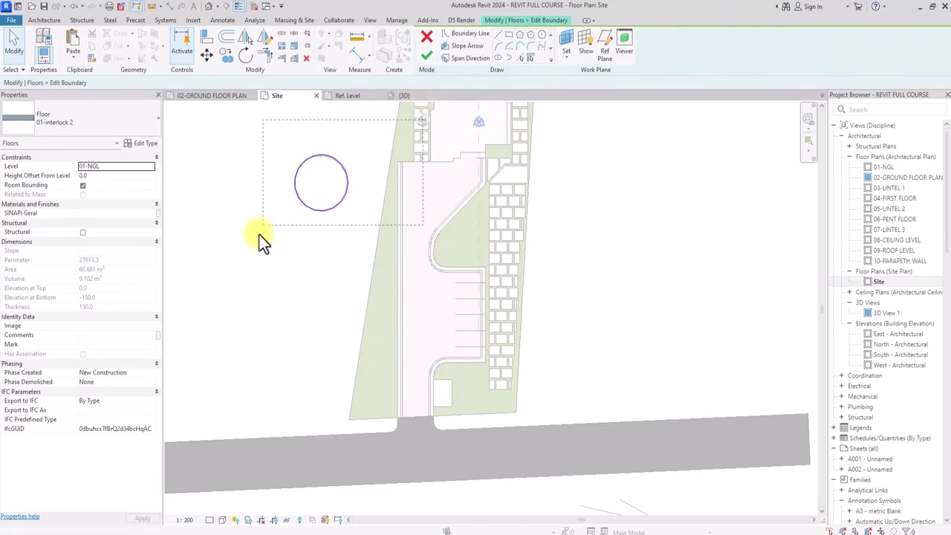
{"action": "left_click", "coordinate": [235, 260]}
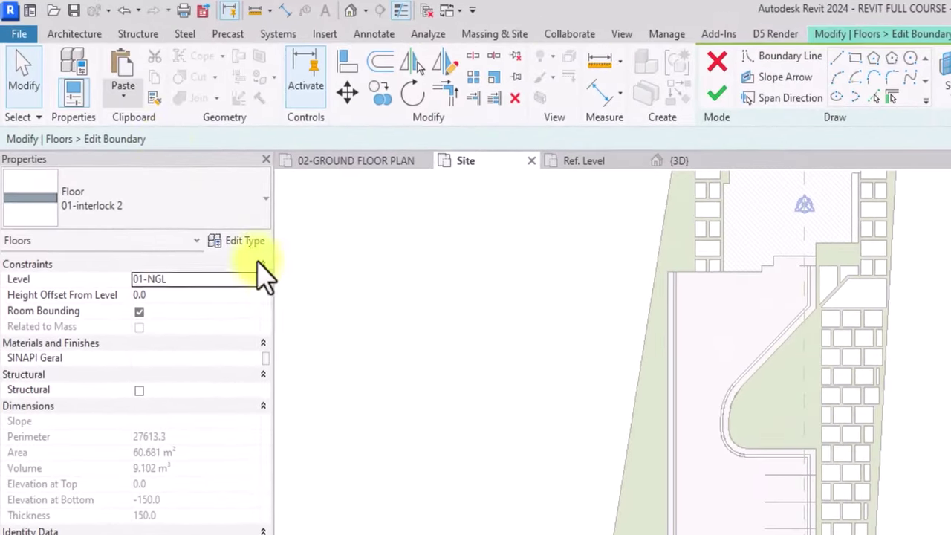
{"action": "left_click", "coordinate": [124, 95]}
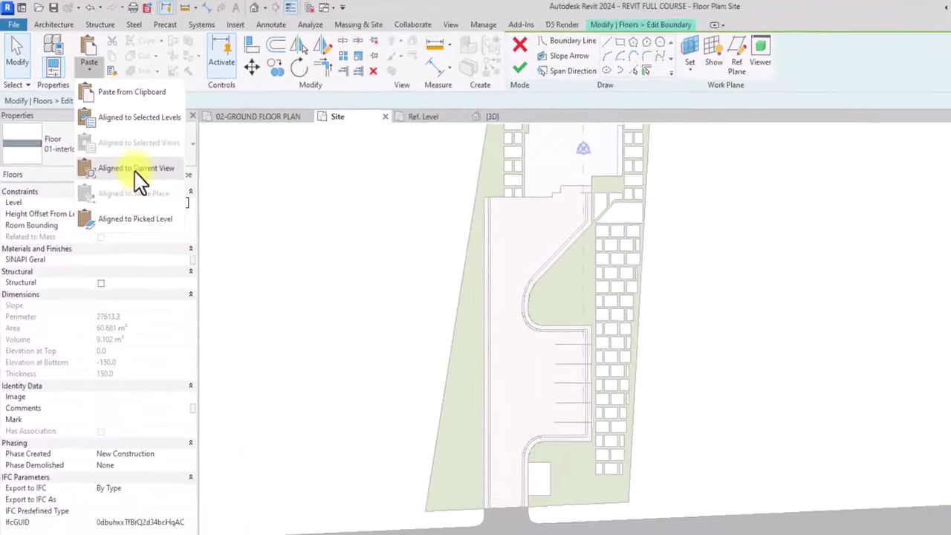
{"action": "left_click", "coordinate": [187, 235]}
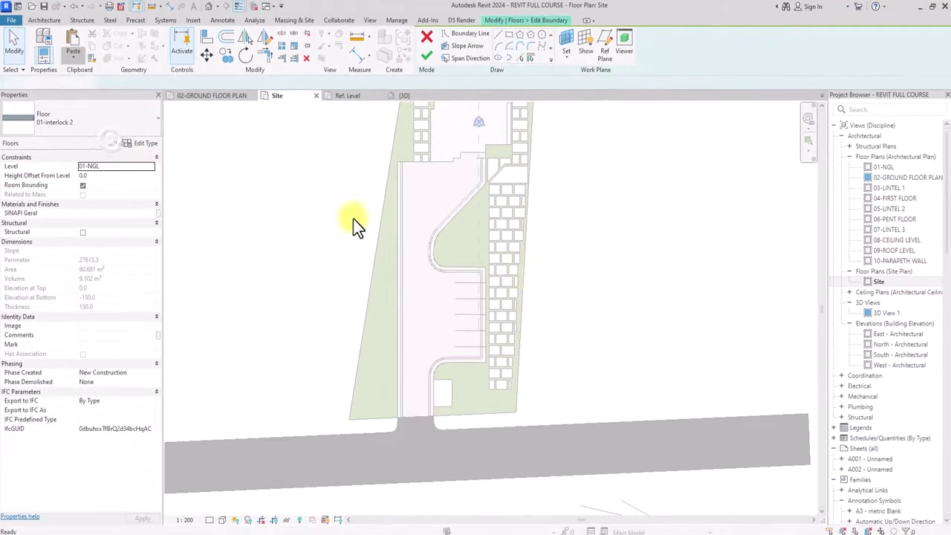
{"action": "key", "text": "Escape"}
Delete the stepped edge along the building and the outermost driveway edge lines from the pasted boundary, keeping the parallel border lines
{"action": "scroll", "coordinate": [426, 172], "scroll_direction": "up", "scroll_amount": 5}
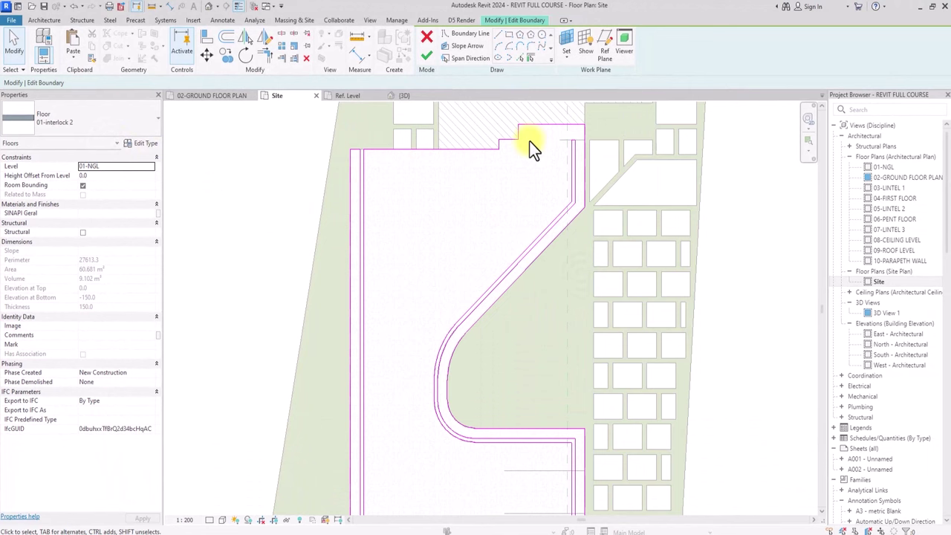
{"action": "scroll", "coordinate": [530, 141], "scroll_direction": "down", "scroll_amount": 1}
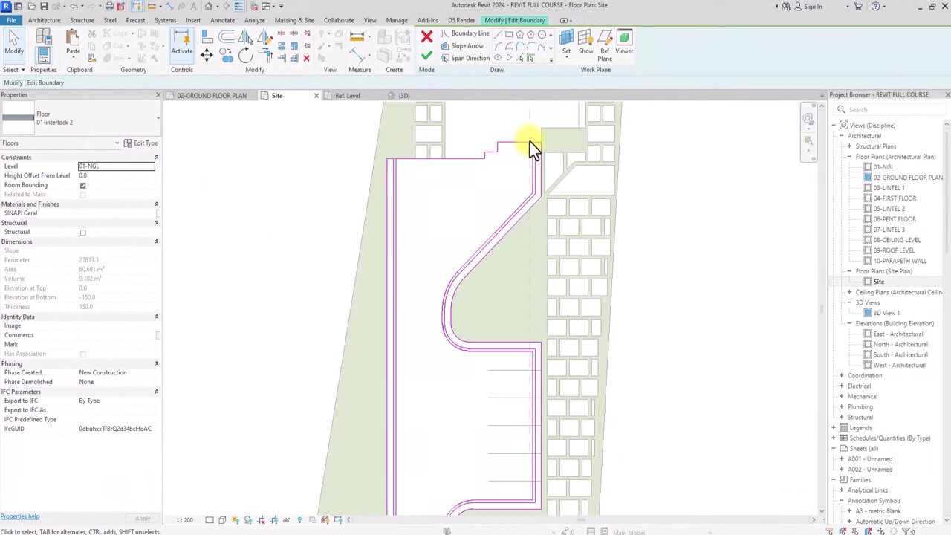
{"action": "left_click_drag", "start_coordinate": [521, 121], "coordinate": [412, 183]}
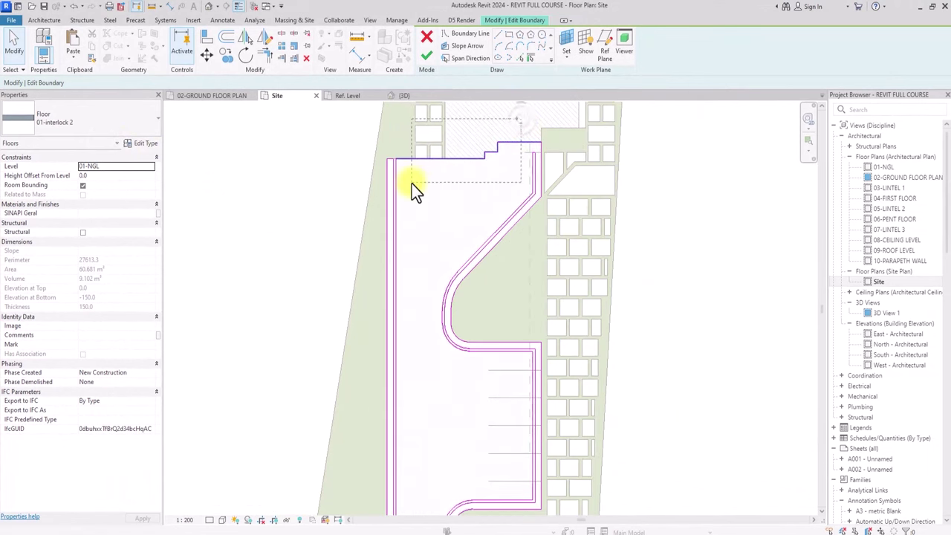
{"action": "left_click", "coordinate": [412, 184]}
{"action": "scroll", "coordinate": [401, 171], "scroll_direction": "up", "scroll_amount": 2}
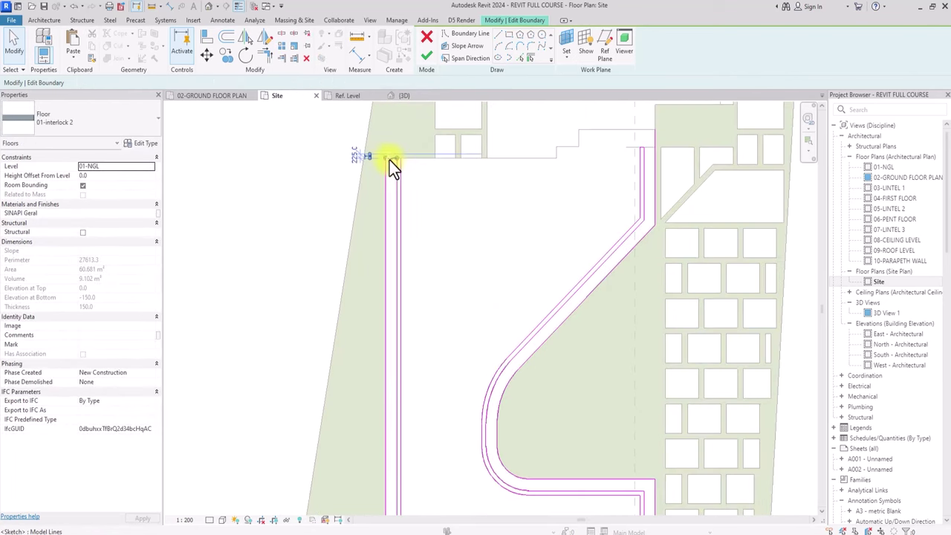
{"action": "left_click", "coordinate": [385, 176]}
{"action": "key", "text": "Delete"}
Trim the parallel border lines against the short end segments where the driveway meets the road, on both sides
{"action": "scroll", "coordinate": [386, 180], "scroll_direction": "down", "scroll_amount": 5}
{"action": "middle_click_drag", "start_coordinate": [392, 278], "coordinate": [358, 117]}
{"action": "scroll", "coordinate": [423, 301], "scroll_direction": "up", "scroll_amount": 7}
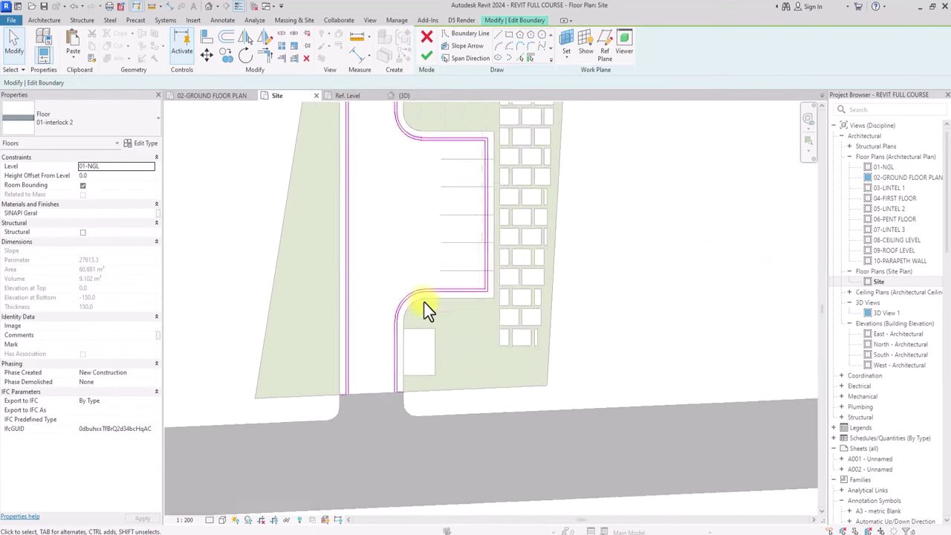
{"action": "left_click", "coordinate": [269, 55]}
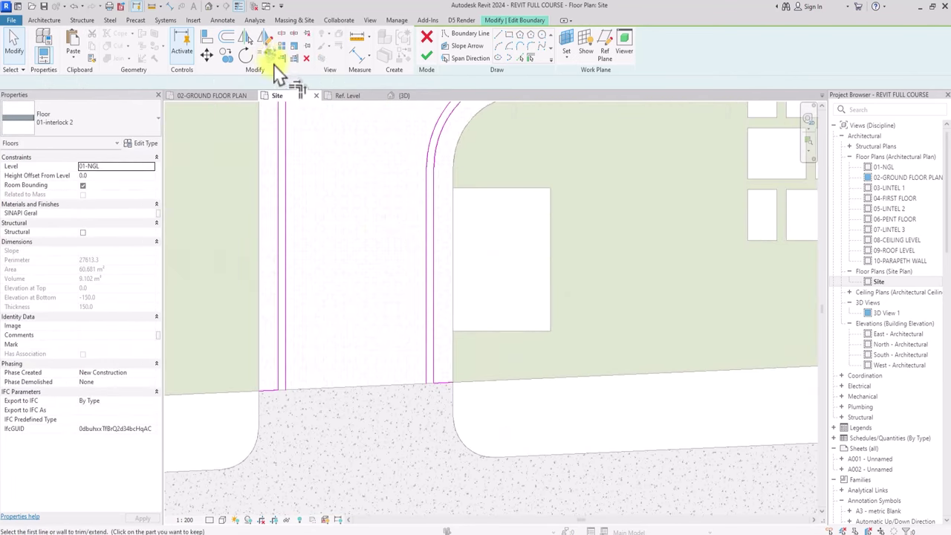
{"action": "scroll", "coordinate": [439, 381], "scroll_direction": "up", "scroll_amount": 3}
{"action": "left_click", "coordinate": [409, 359]}
{"action": "left_click", "coordinate": [424, 374]}
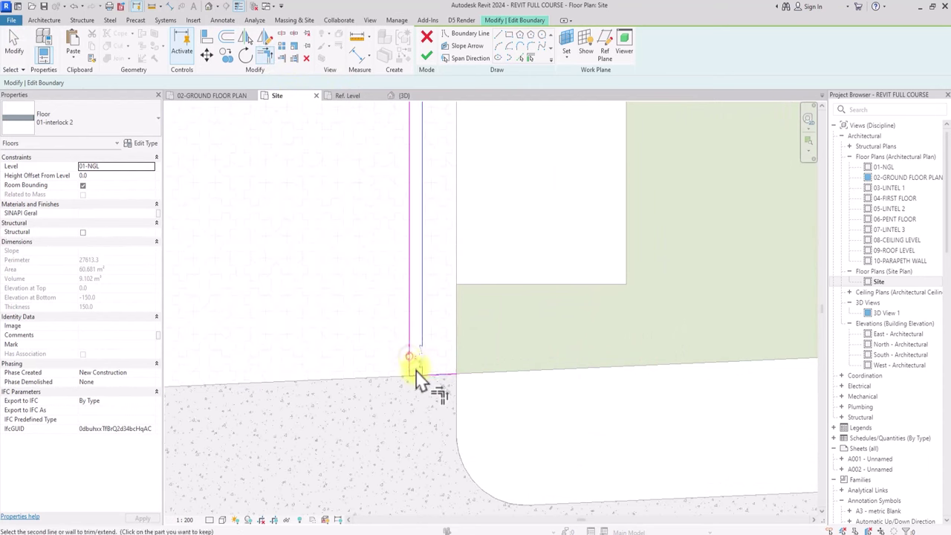
{"action": "middle_click_drag", "start_coordinate": [410, 377], "coordinate": [467, 362]}
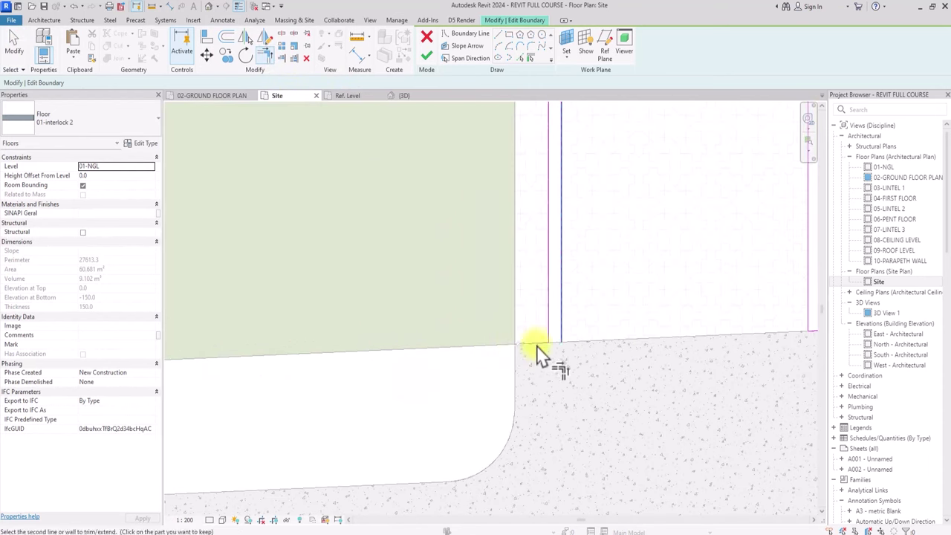
Draw a boundary line closing the open end of the straight border strip near the building and finish the 01-interlock 2 floor
{"action": "scroll", "coordinate": [556, 344], "scroll_direction": "down", "scroll_amount": 3}
{"action": "middle_click_drag", "start_coordinate": [556, 343], "coordinate": [555, 343]}
{"action": "scroll", "coordinate": [556, 343], "scroll_direction": "up", "scroll_amount": 2}
{"action": "scroll", "coordinate": [419, 373], "scroll_direction": "up", "scroll_amount": 3}
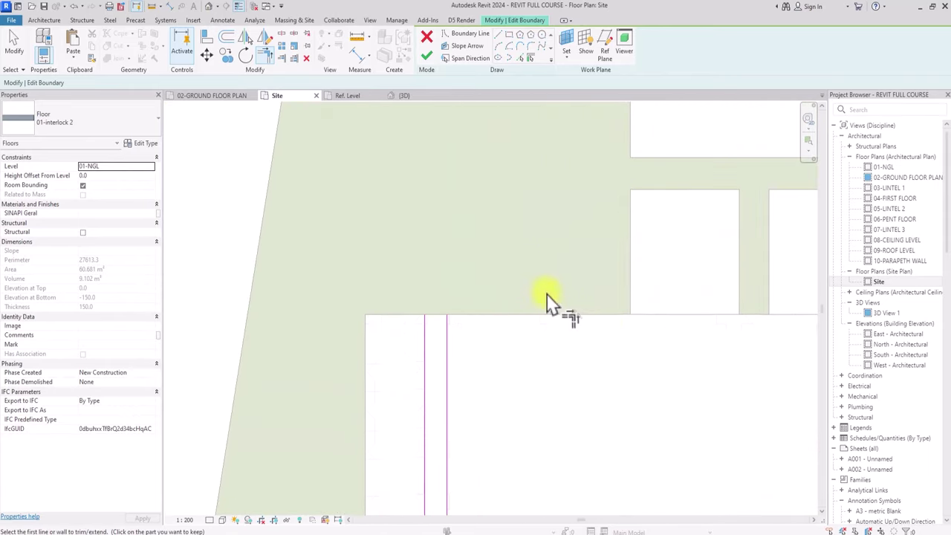
{"action": "left_click", "coordinate": [499, 35]}
{"action": "scroll", "coordinate": [450, 319], "scroll_direction": "up", "scroll_amount": 2}
{"action": "left_click", "coordinate": [406, 307]}
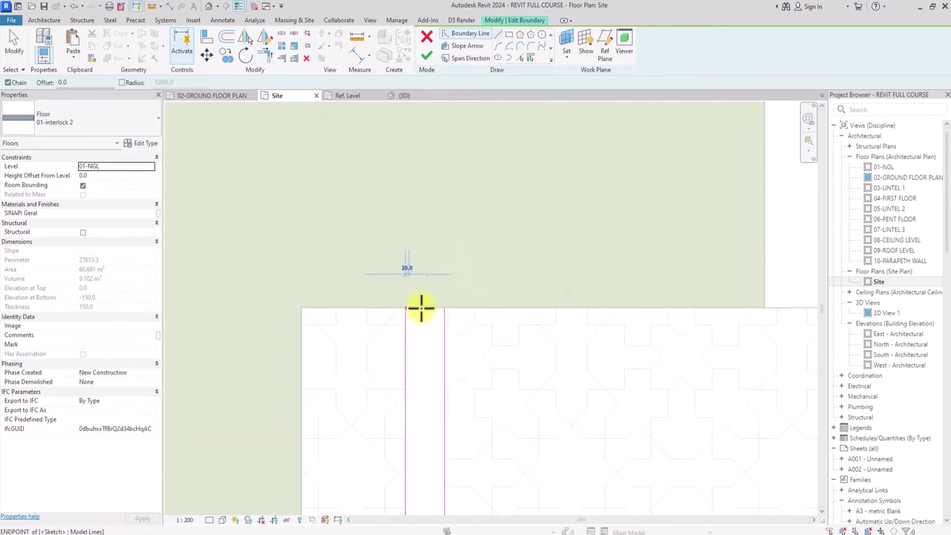
{"action": "left_click", "coordinate": [446, 308]}
{"action": "scroll", "coordinate": [432, 317], "scroll_direction": "down", "scroll_amount": 3}
{"action": "left_click", "coordinate": [429, 57]}
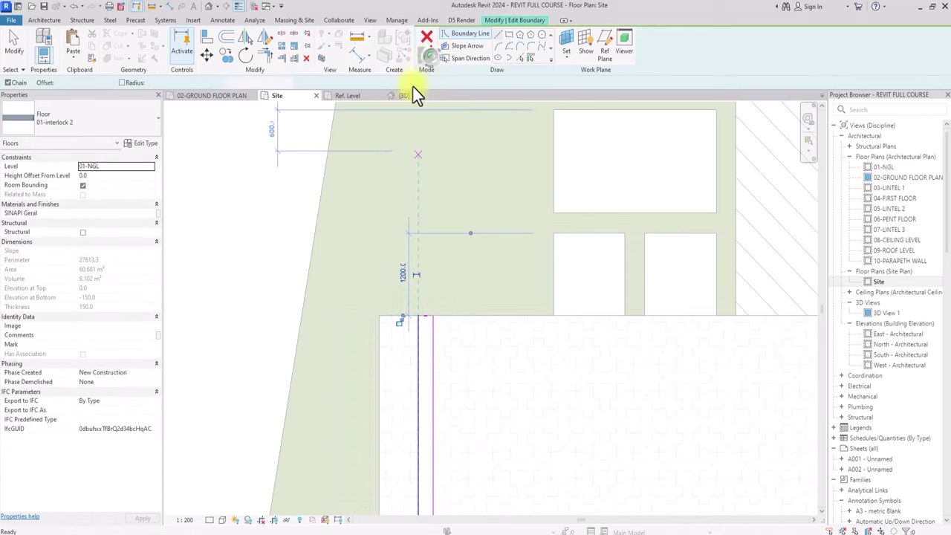
{"action": "left_click", "coordinate": [267, 312]}
Copy all sketch lines of the 01-GREEN 1 floor boundary to the clipboard and leave its sketch without changes
{"action": "scroll", "coordinate": [263, 322], "scroll_direction": "down", "scroll_amount": 4}
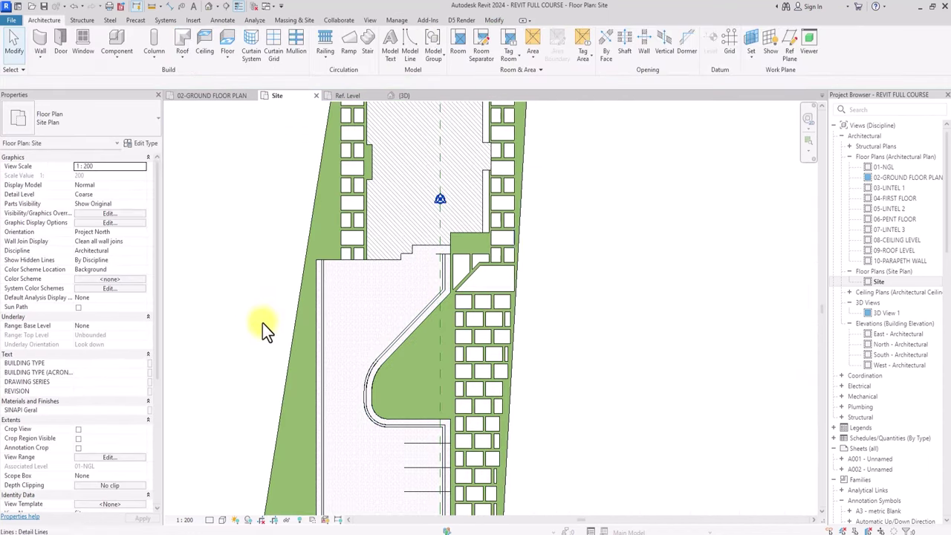
{"action": "scroll", "coordinate": [262, 322], "scroll_direction": "down", "scroll_amount": 2}
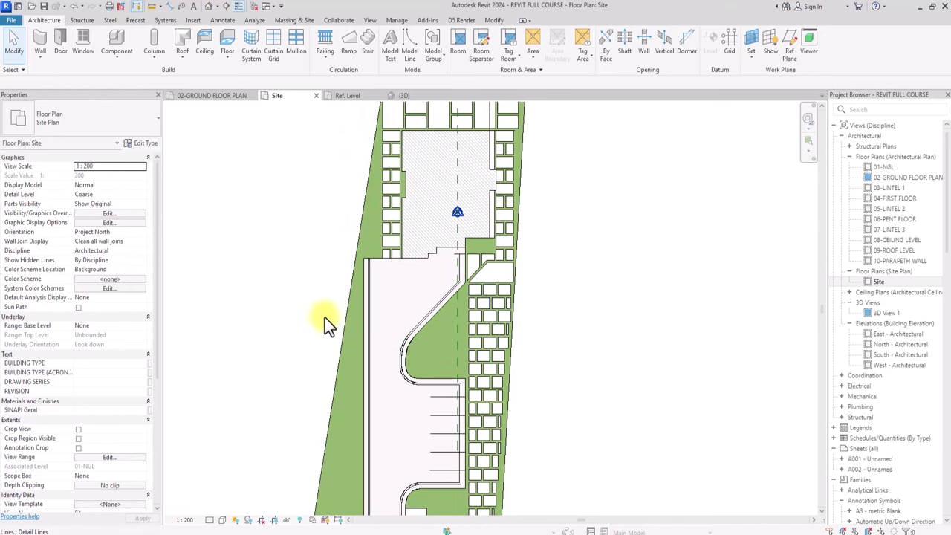
{"action": "scroll", "coordinate": [467, 304], "scroll_direction": "up", "scroll_amount": 3}
{"action": "scroll", "coordinate": [500, 256], "scroll_direction": "down", "scroll_amount": 1}
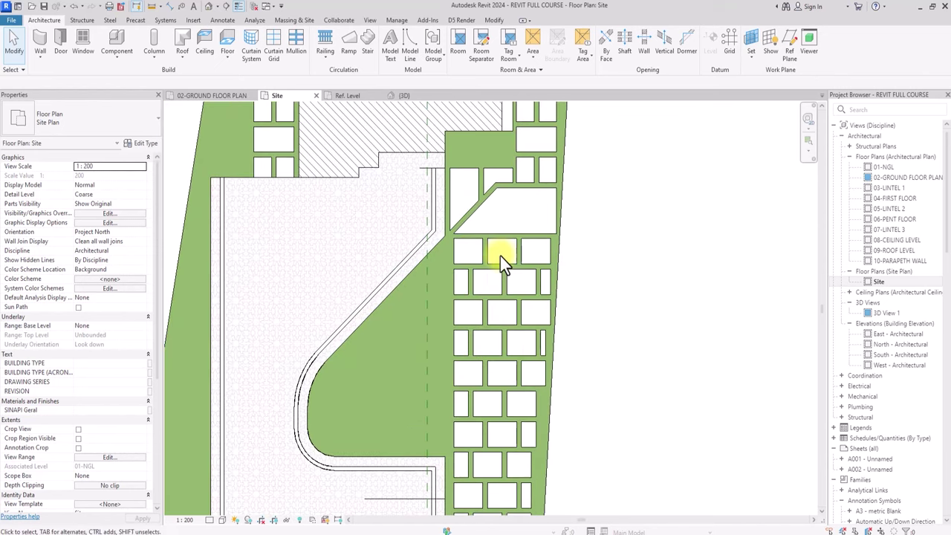
{"action": "scroll", "coordinate": [499, 255], "scroll_direction": "up", "scroll_amount": 1}
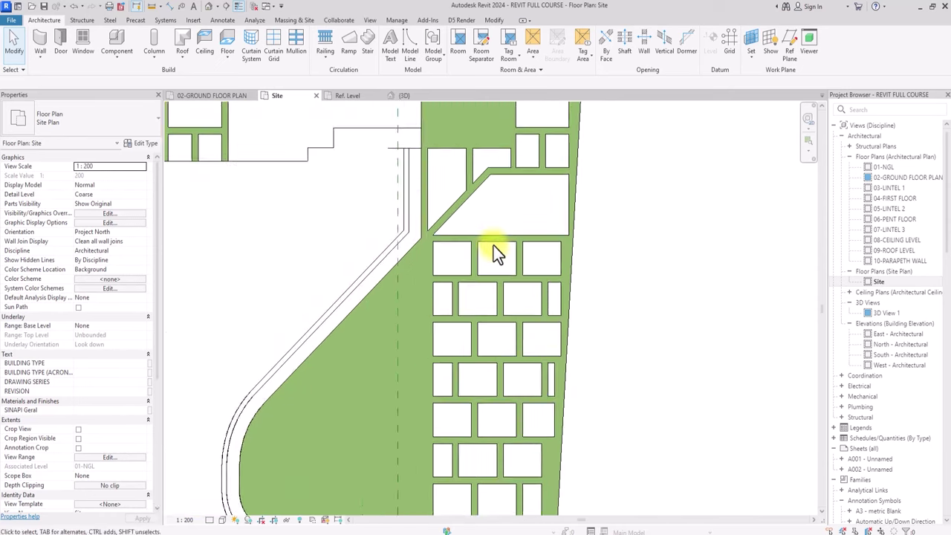
{"action": "left_click", "coordinate": [491, 243]}
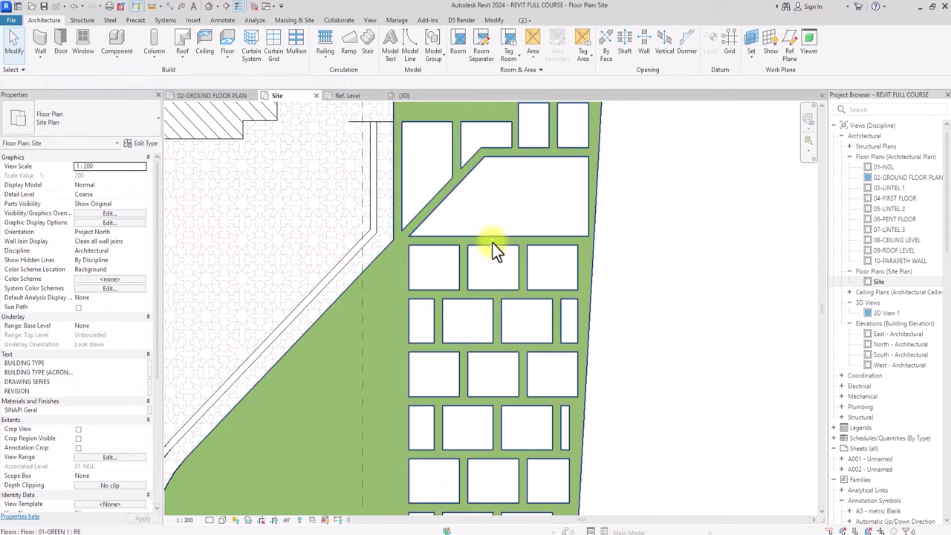
{"action": "scroll", "coordinate": [490, 236], "scroll_direction": "down", "scroll_amount": 2}
{"action": "scroll", "coordinate": [488, 230], "scroll_direction": "down", "scroll_amount": 5}
{"action": "left_click", "coordinate": [431, 49]}
{"action": "mouse_move", "coordinate": [374, 115]}
{"action": "left_mouse_down"}
{"action": "mouse_move", "coordinate": [613, 409]}
{"action": "mouse_move", "coordinate": [661, 404]}
{"action": "left_mouse_up"}
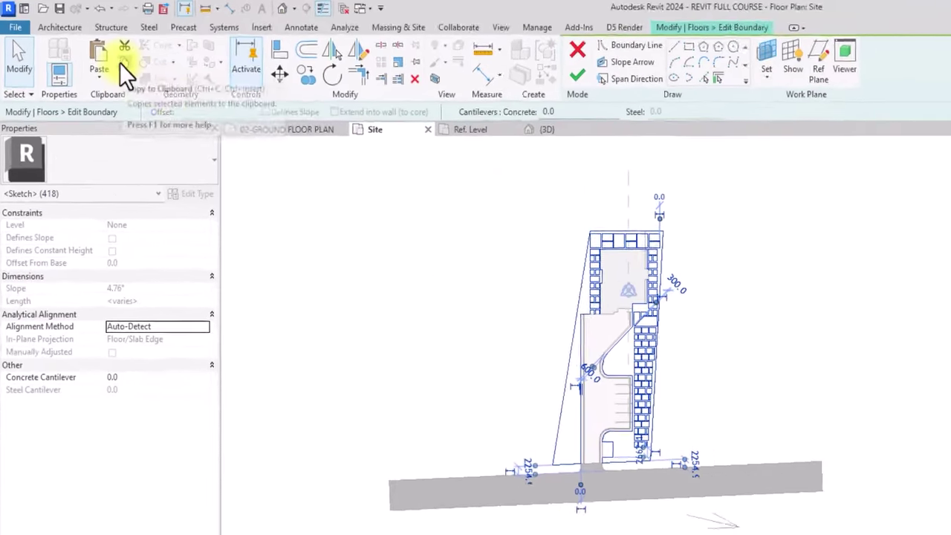
{"action": "left_click", "coordinate": [614, 81]}
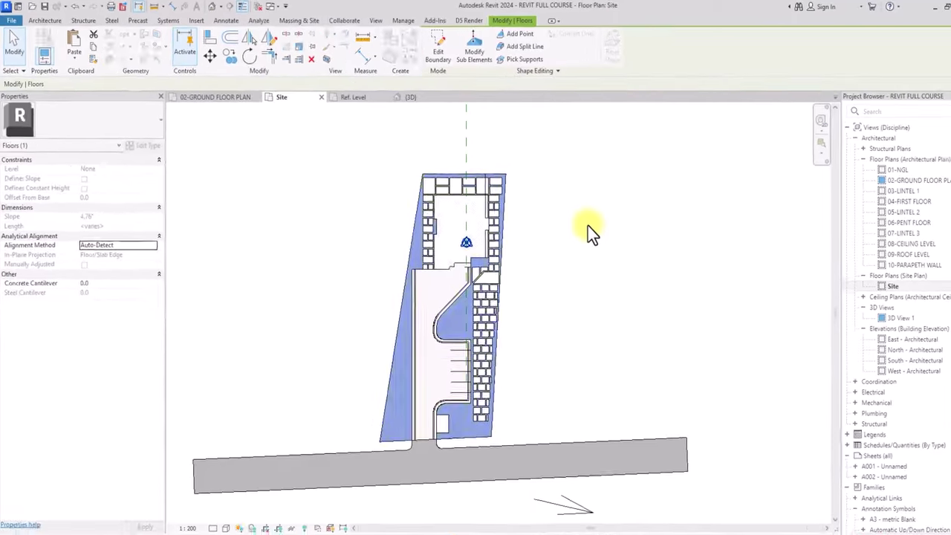
{"action": "left_click", "coordinate": [585, 225]}
Start a new floor and duplicate the 01-interlock 2 floor type as "01-stamped concrete slab"
{"action": "scroll", "coordinate": [585, 224], "scroll_direction": "up", "scroll_amount": 4}
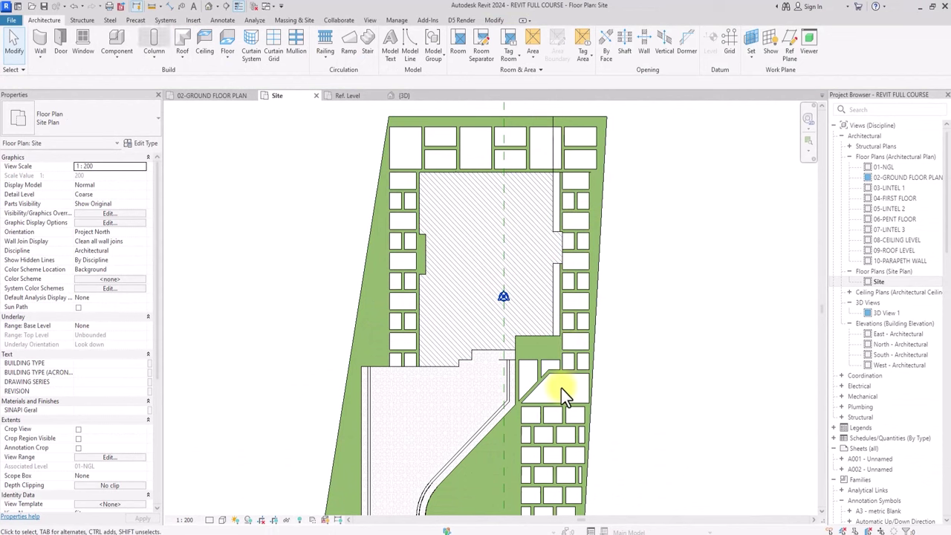
{"action": "key", "text": "ctrl+z"}
{"action": "left_click", "coordinate": [227, 39]}
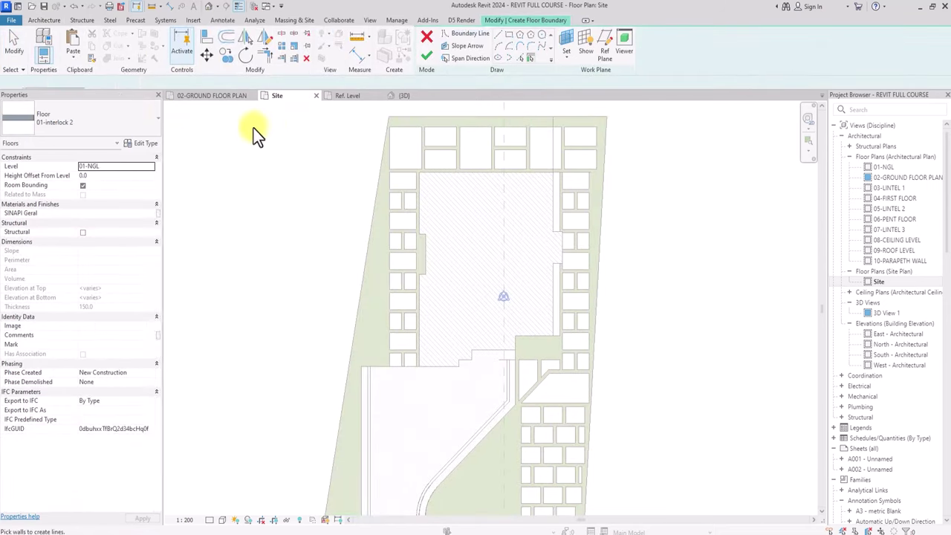
{"action": "left_click", "coordinate": [140, 144]}
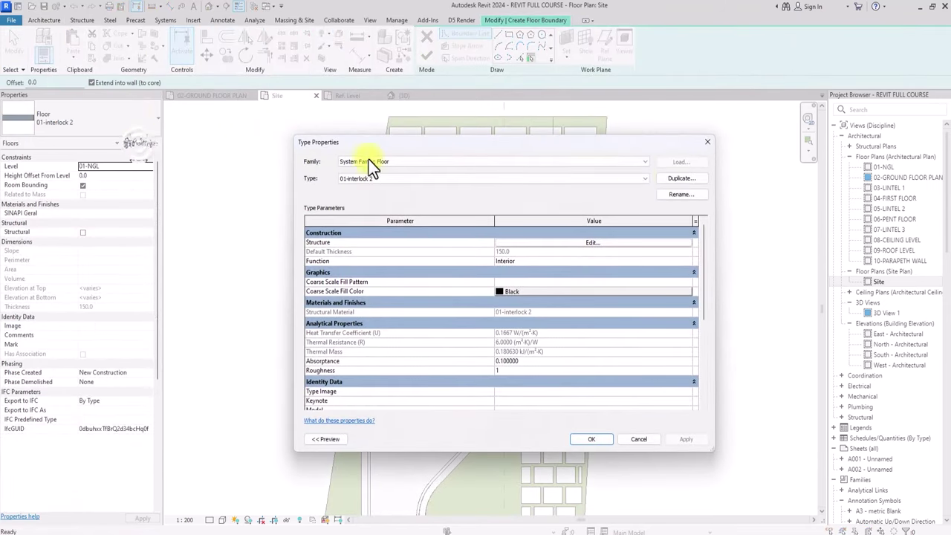
{"action": "left_click", "coordinate": [677, 178]}
{"action": "key", "text": "BackSpace"}
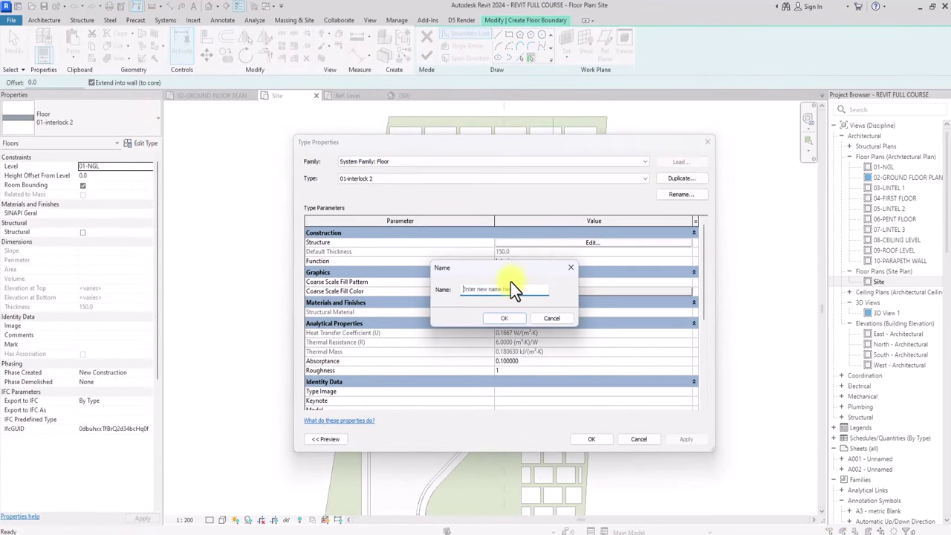
{"action": "type", "text": "01-stamped concrete slab"}
{"action": "left_click", "coordinate": [503, 316]}
Mark the new floor type's structure layer as structural material and duplicate the 01-interlock 2 material with its assets as "01-stampedconcrete"
{"action": "left_click", "coordinate": [595, 243]}
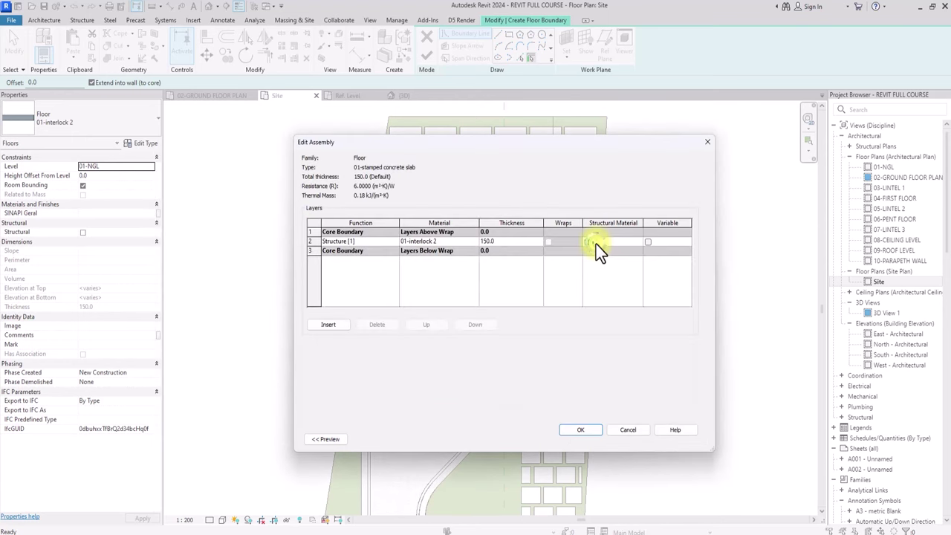
{"action": "left_click", "coordinate": [591, 242]}
{"action": "left_click", "coordinate": [476, 242]}
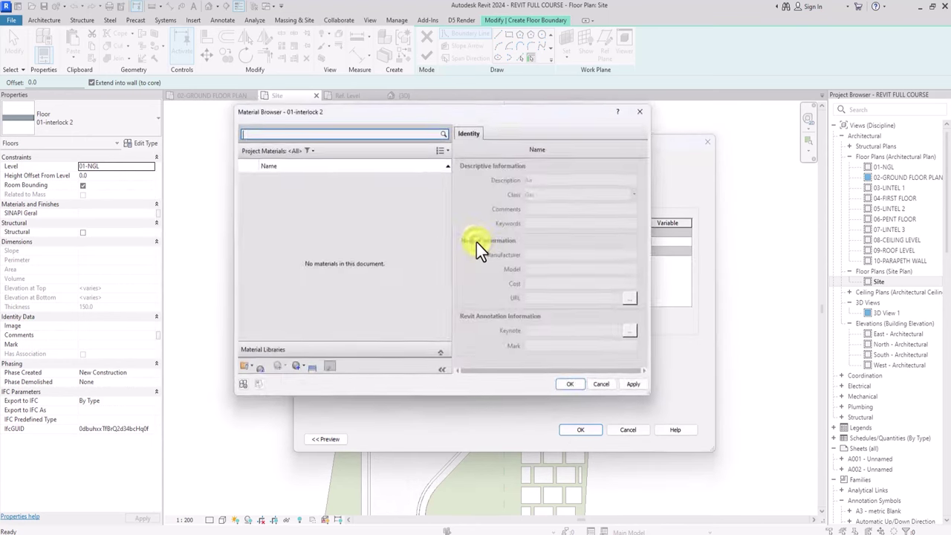
{"action": "right_click", "coordinate": [341, 258]}
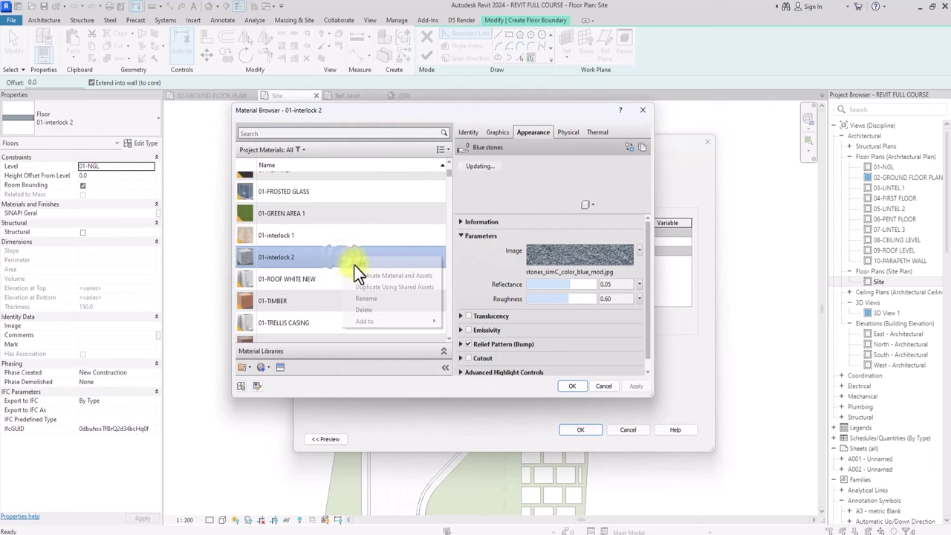
{"action": "left_click", "coordinate": [370, 274]}
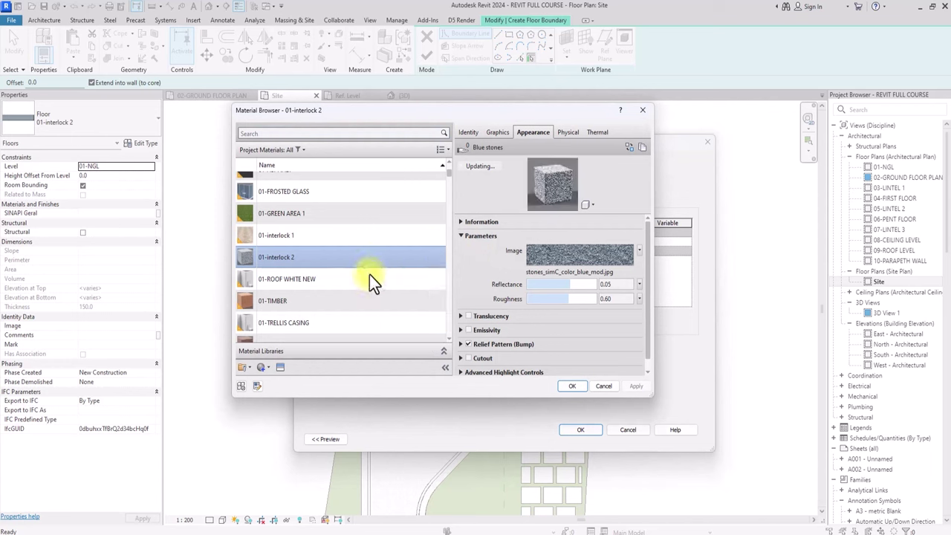
{"action": "type", "text": "\\"}
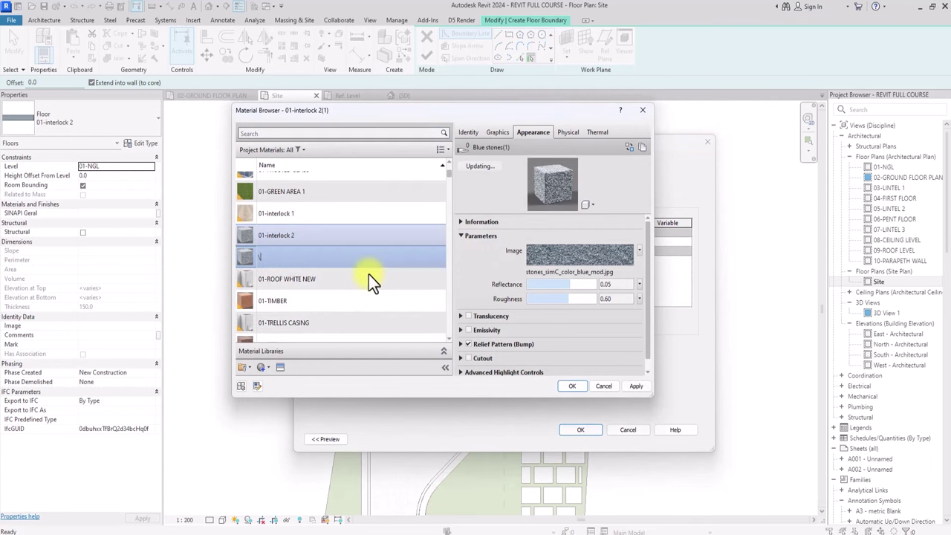
{"action": "type", "text": "01-stampedconcrete"}
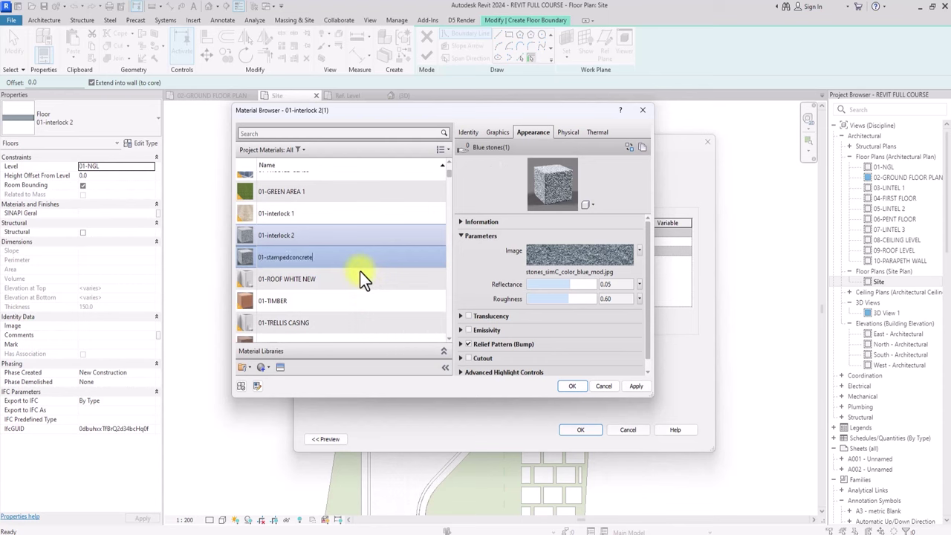
Replace the 01-stampedconcrete appearance with the Concrete asset from the Appearance Library, assign the material to the layer and accept the type settings
{"action": "left_click", "coordinate": [282, 368]}
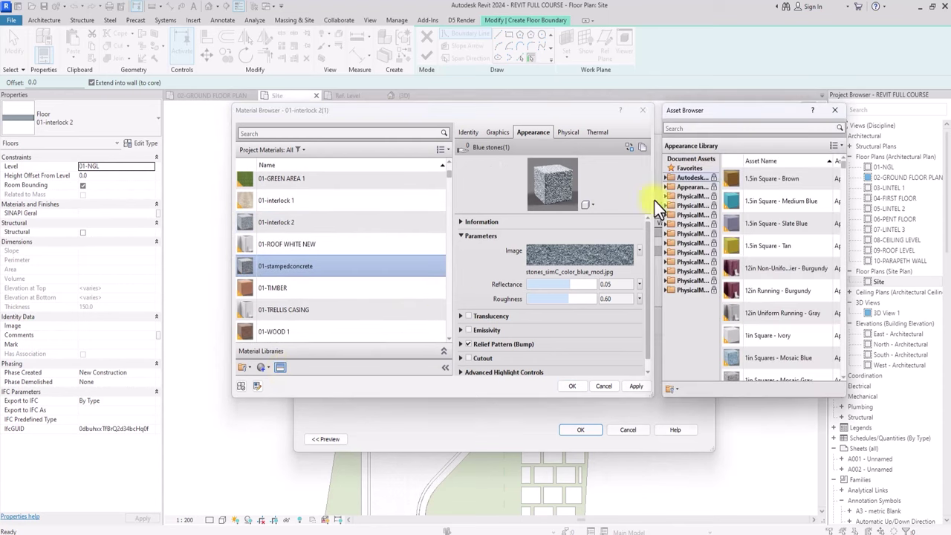
{"action": "double_click", "coordinate": [687, 186]}
{"action": "left_click", "coordinate": [695, 215]}
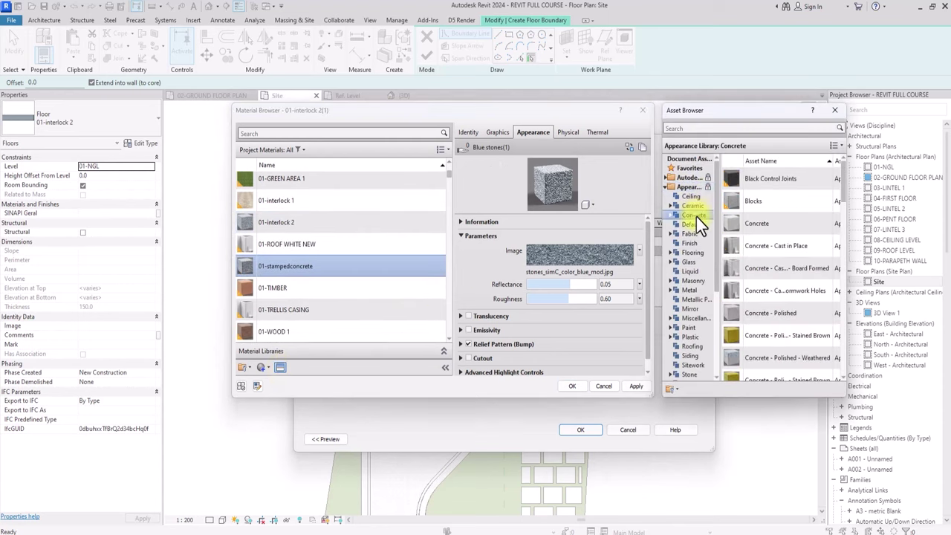
{"action": "left_click", "coordinate": [832, 222]}
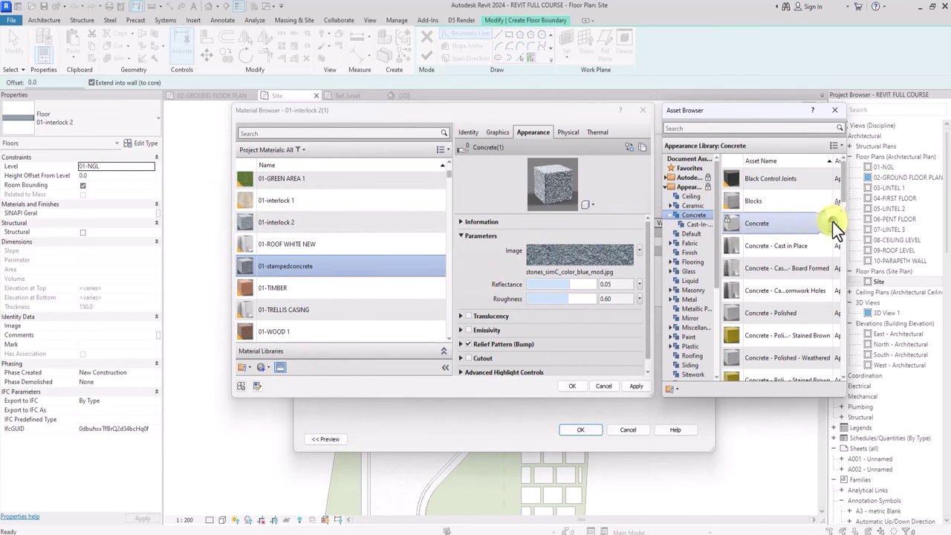
{"action": "left_click", "coordinate": [636, 386]}
{"action": "left_click", "coordinate": [572, 387]}
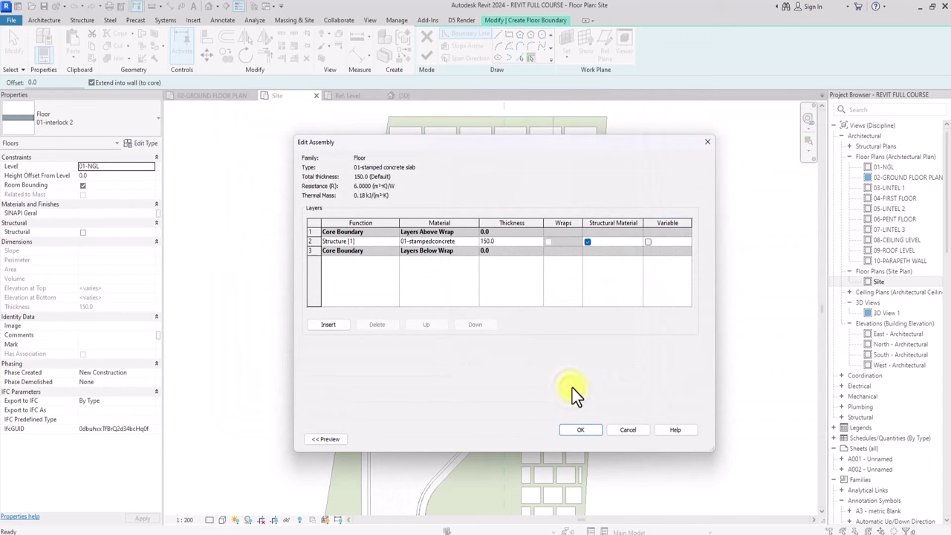
{"action": "left_click", "coordinate": [581, 428]}
{"action": "left_click", "coordinate": [583, 436]}
Paste the copied green area lines into the new floor's sketch, aligned to the current view
{"action": "scroll", "coordinate": [582, 436], "scroll_direction": "down", "scroll_amount": 2}
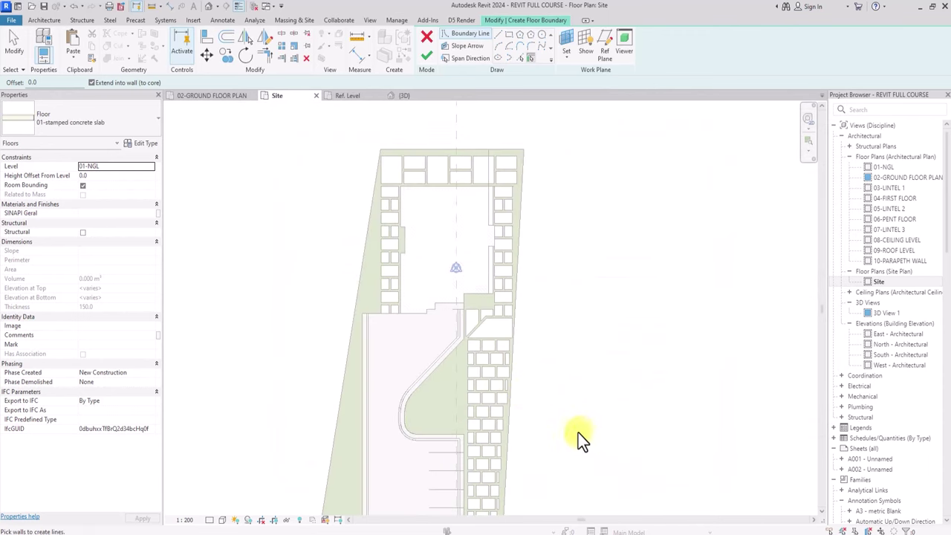
{"action": "left_click", "coordinate": [75, 56]}
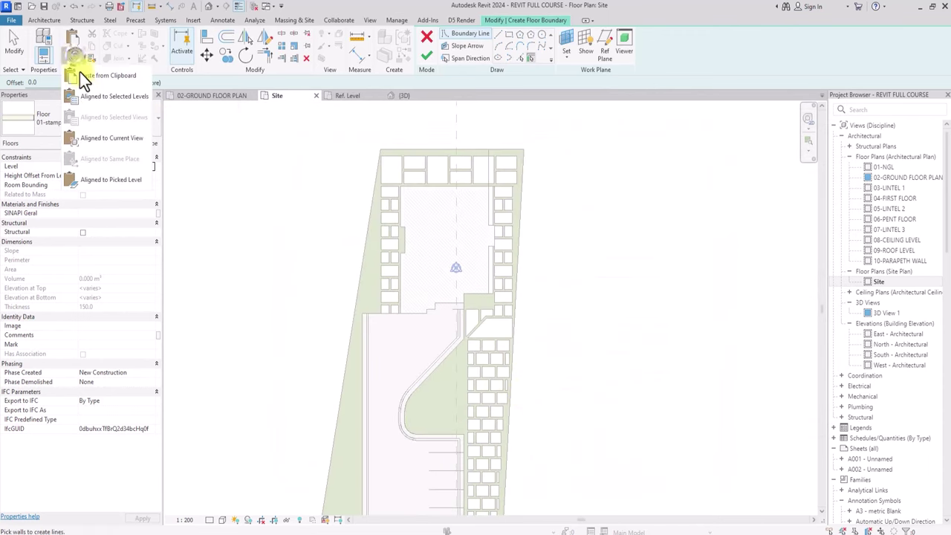
{"action": "left_click", "coordinate": [98, 137]}
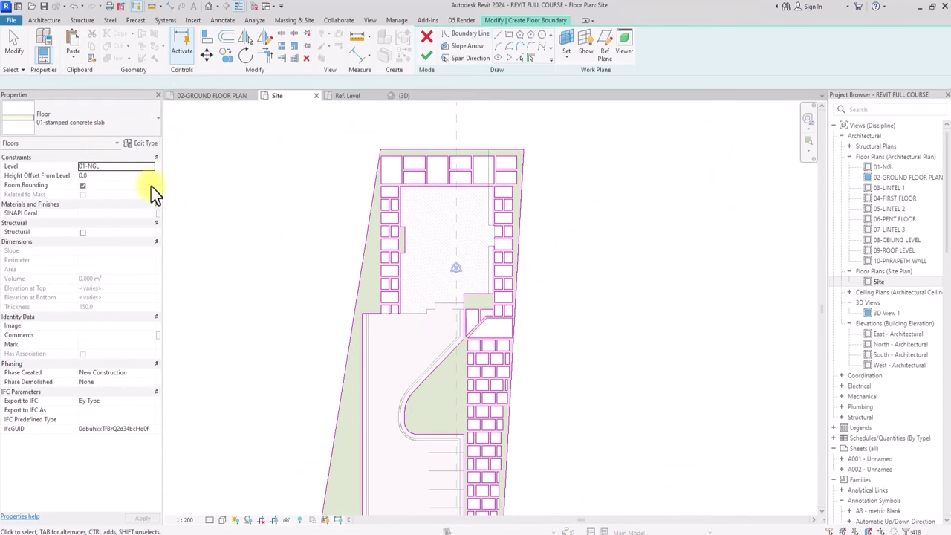
Delete the connected outer boundary chain around the green area and driveway, keeping only the paving block outlines
{"action": "scroll", "coordinate": [383, 394], "scroll_direction": "down", "scroll_amount": 1}
{"action": "middle_click_drag", "start_coordinate": [373, 508], "coordinate": [387, 401]}
{"action": "left_click", "coordinate": [394, 408]}
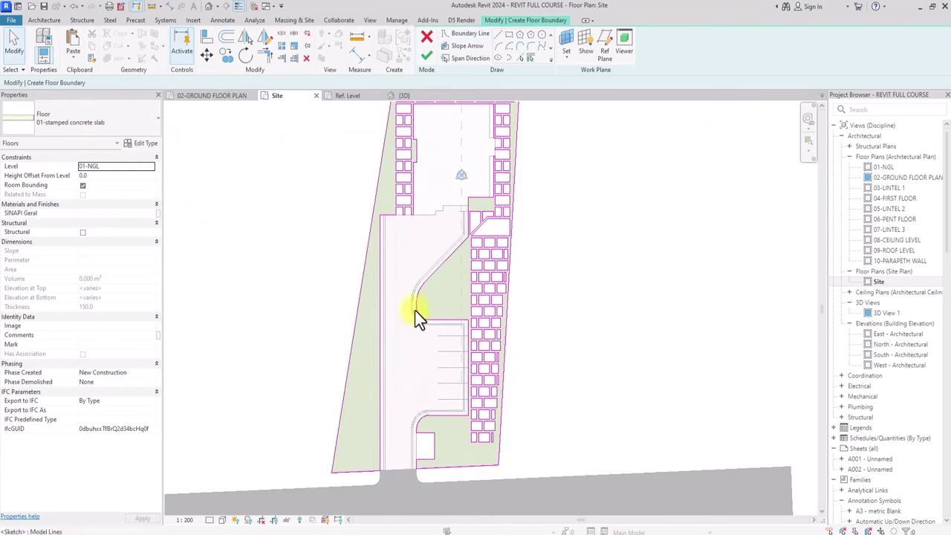
{"action": "scroll", "coordinate": [414, 309], "scroll_direction": "up", "scroll_amount": 2}
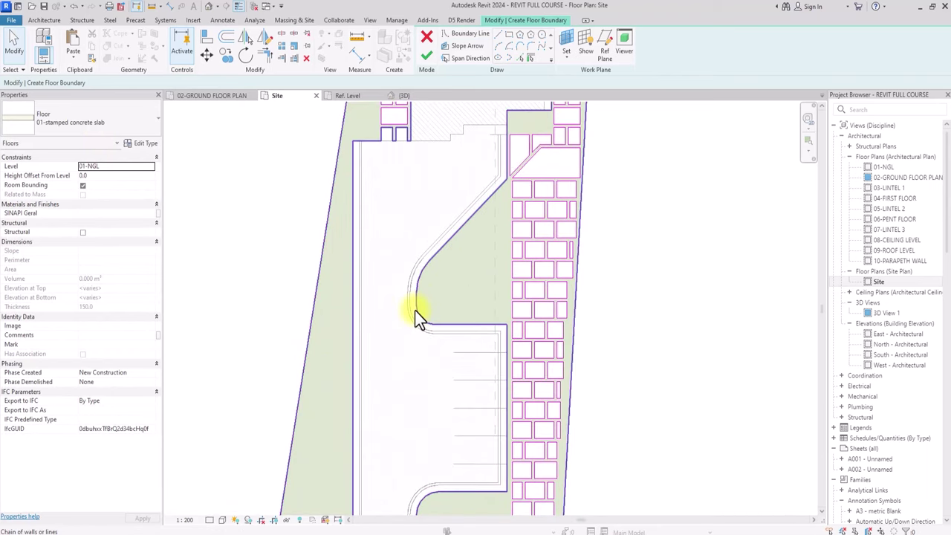
{"action": "key", "text": "Tab"}
{"action": "scroll", "coordinate": [415, 309], "scroll_direction": "down", "scroll_amount": 2}
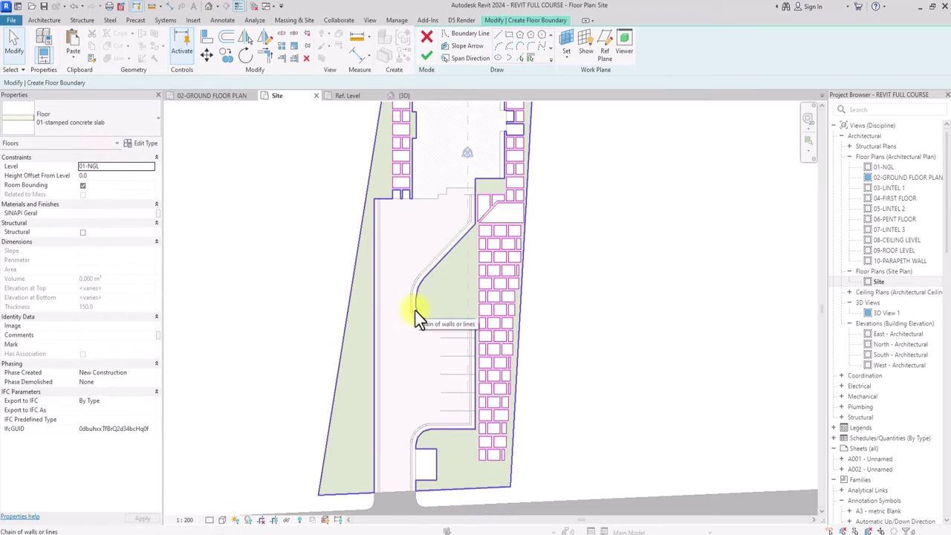
{"action": "left_click", "coordinate": [415, 309]}
{"action": "key", "text": "Delete"}
{"action": "scroll", "coordinate": [414, 310], "scroll_direction": "down", "scroll_amount": 3}
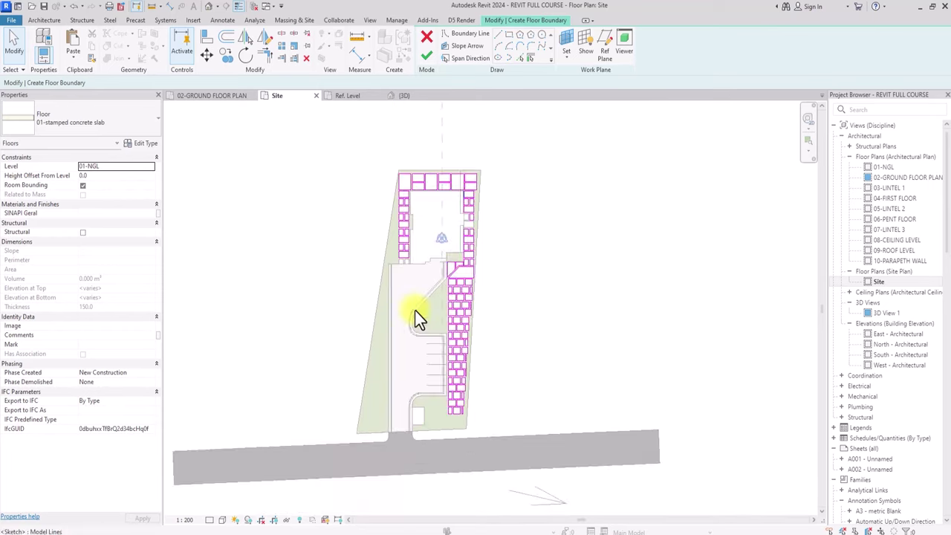
Draw rectangular boundaries of about 1100 by 1200 mm around the two unoutlined paving blocks where the side strip meets the driveway
{"action": "scroll", "coordinate": [414, 310], "scroll_direction": "up", "scroll_amount": 5}
{"action": "middle_click_drag", "start_coordinate": [414, 310], "coordinate": [560, 184]}
{"action": "scroll", "coordinate": [415, 310], "scroll_direction": "up", "scroll_amount": 3}
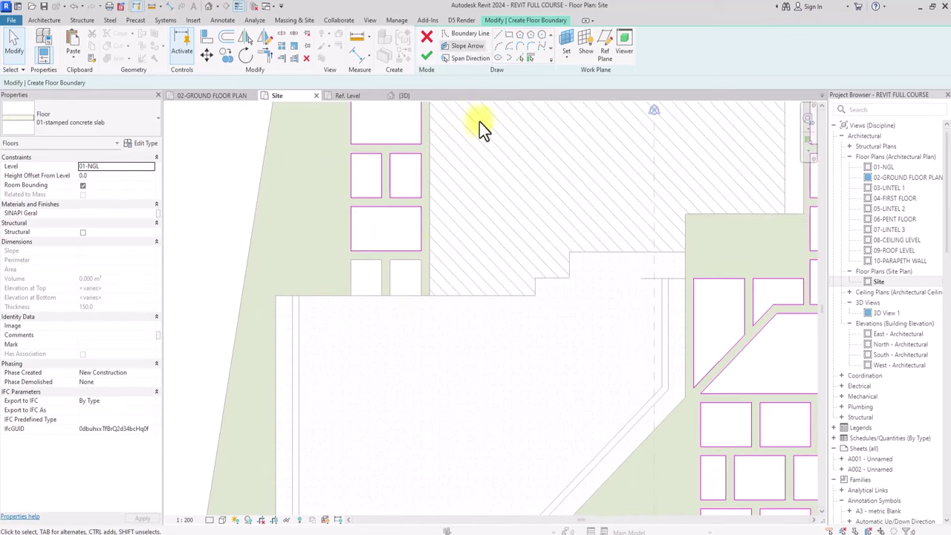
{"action": "left_click", "coordinate": [508, 37]}
{"action": "scroll", "coordinate": [324, 263], "scroll_direction": "up", "scroll_amount": 2}
{"action": "left_click", "coordinate": [365, 259]}
{"action": "left_click", "coordinate": [407, 306]}
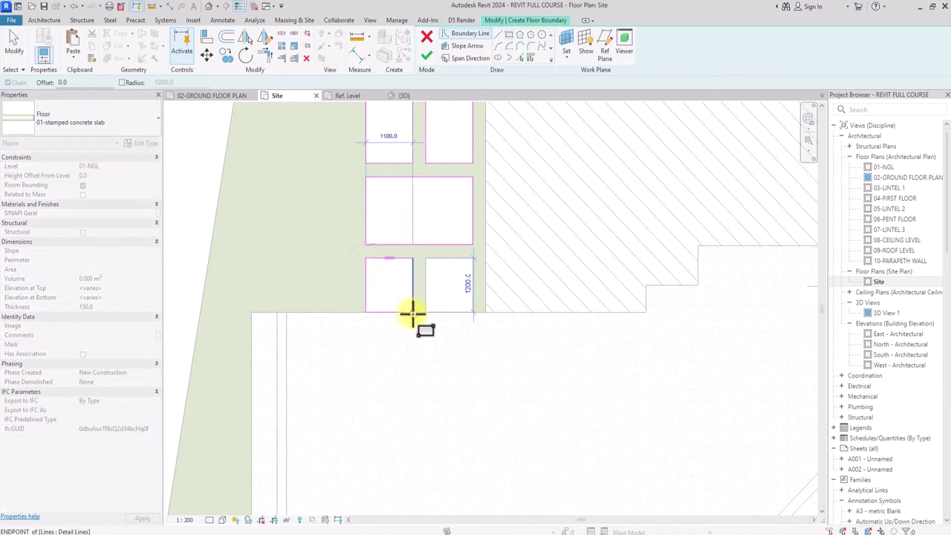
{"action": "left_click", "coordinate": [413, 313]}
{"action": "scroll", "coordinate": [411, 297], "scroll_direction": "up", "scroll_amount": 2}
{"action": "left_click", "coordinate": [438, 231]}
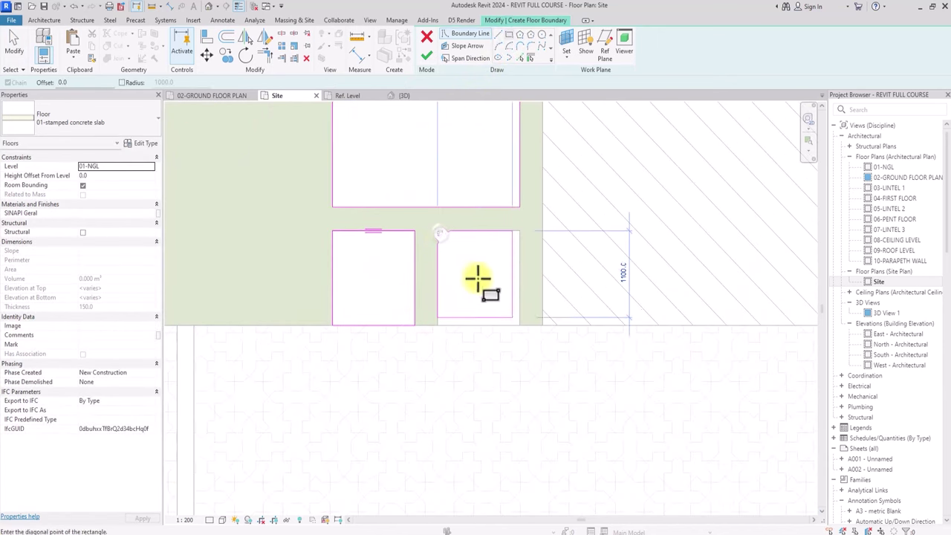
{"action": "left_click", "coordinate": [517, 323]}
Draw two rectangular boundaries below the parking bay, about 1650 by 3300 mm and about 2757 by 3300 mm, aligned with the last two block rows
{"action": "scroll", "coordinate": [517, 323], "scroll_direction": "down", "scroll_amount": 4}
{"action": "middle_click_drag", "start_coordinate": [517, 322], "coordinate": [486, 119]}
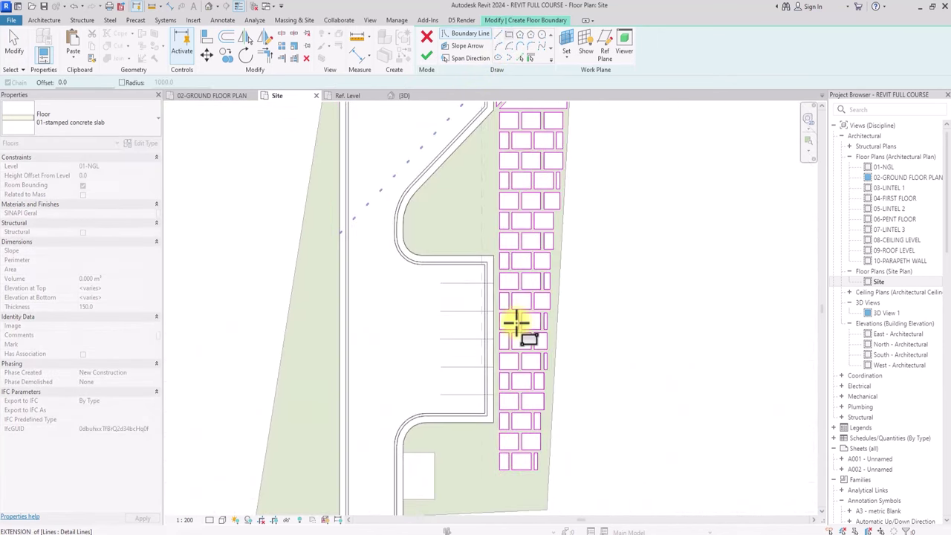
{"action": "scroll", "coordinate": [517, 323], "scroll_direction": "up", "scroll_amount": 2}
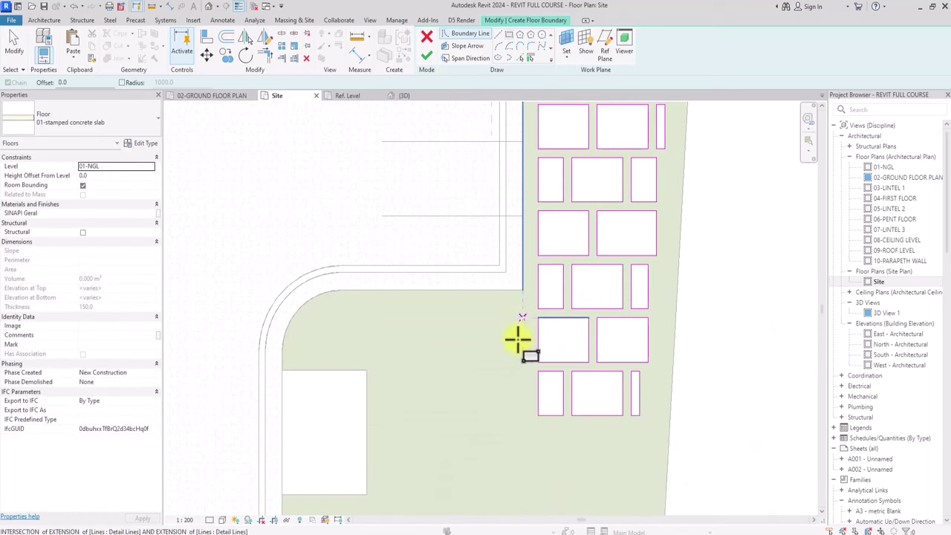
{"action": "left_click", "coordinate": [521, 320]}
{"action": "left_click", "coordinate": [477, 410]}
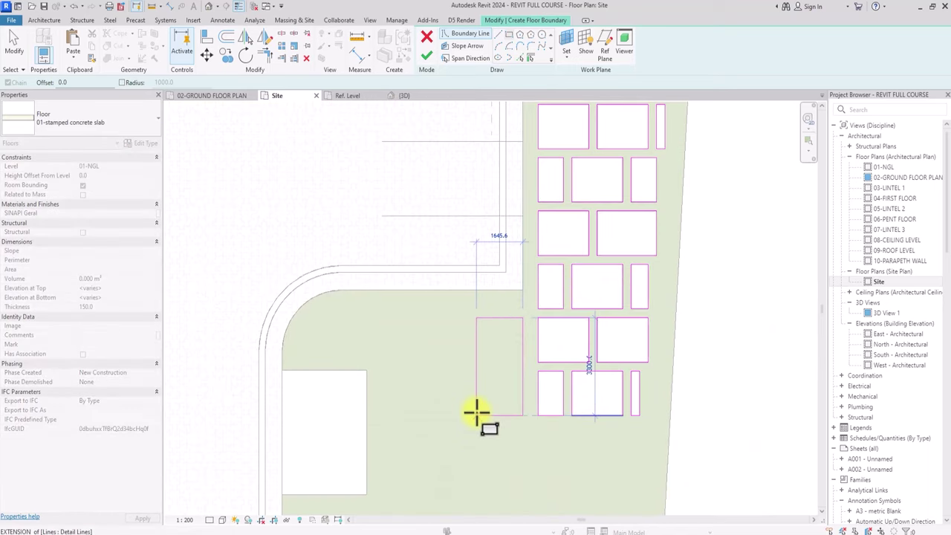
{"action": "left_click", "coordinate": [460, 319]}
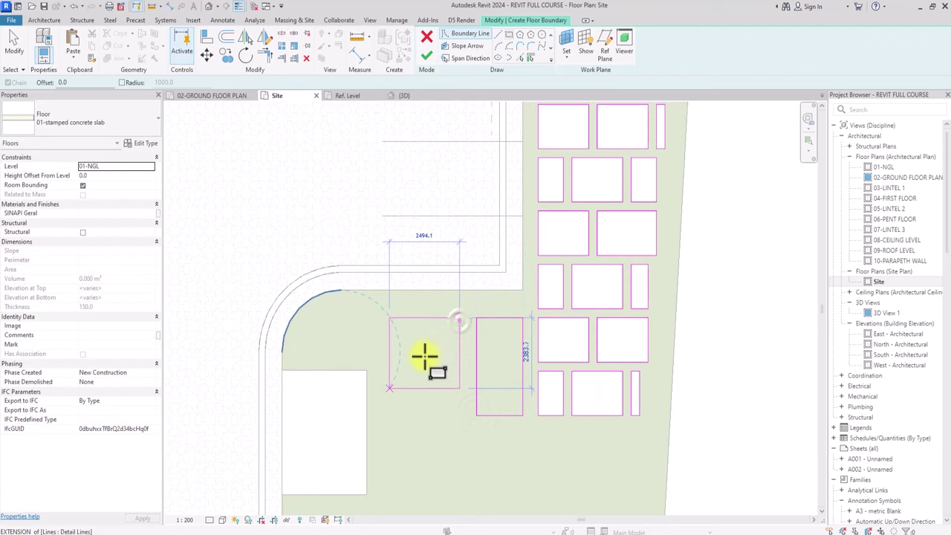
{"action": "left_click", "coordinate": [381, 415]}
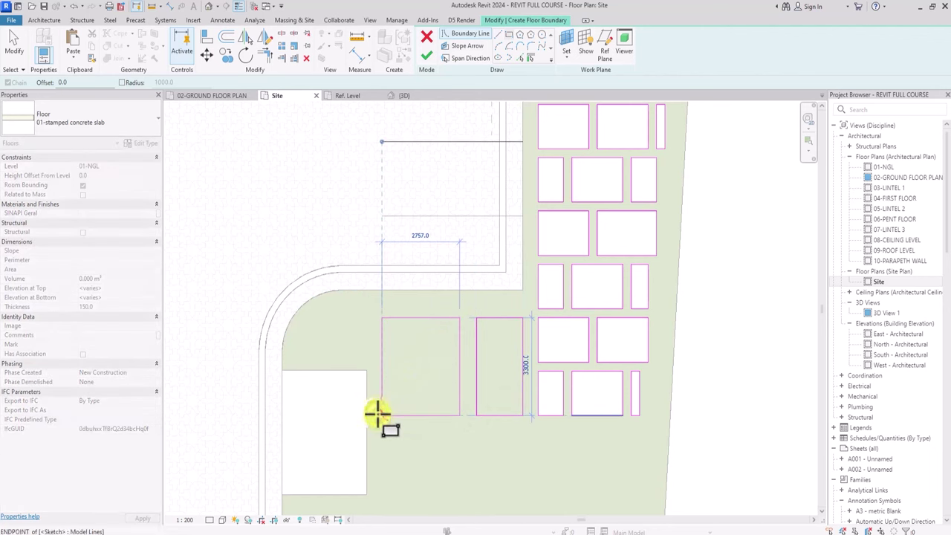
{"action": "key", "text": "Escape"}
{"action": "key", "text": "Escape"}
{"action": "scroll", "coordinate": [378, 416], "scroll_direction": "down", "scroll_amount": 3}
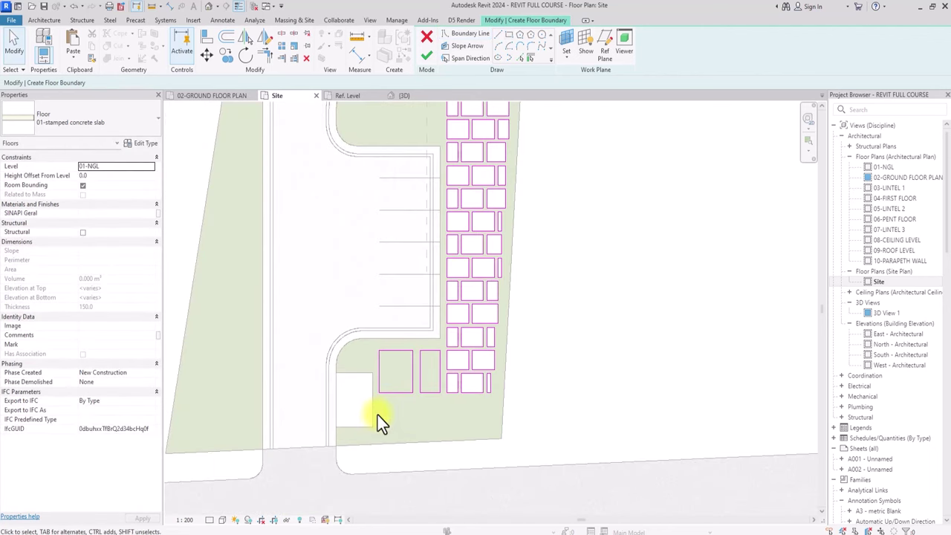
{"action": "scroll", "coordinate": [378, 415], "scroll_direction": "down", "scroll_amount": 1}
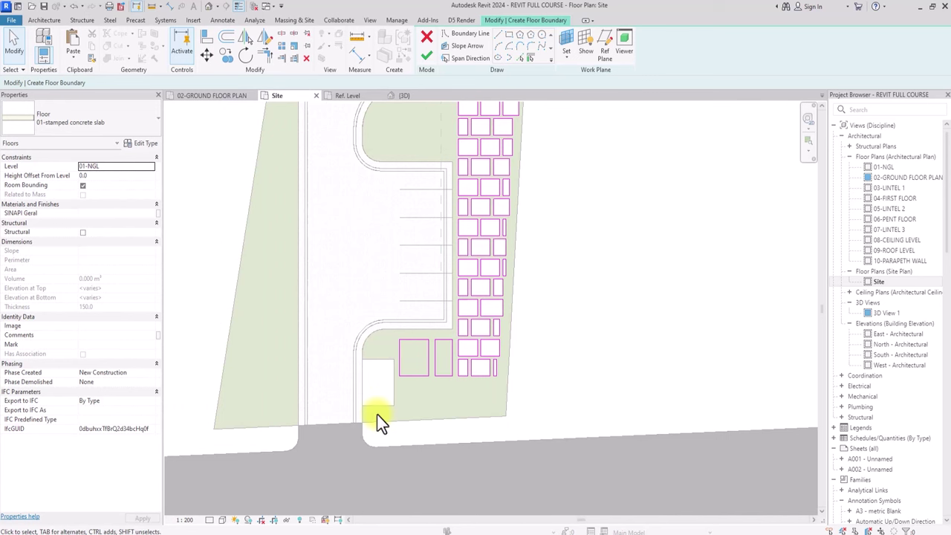
Set the stamped concrete floor's height offset from level to 30 and finish the floor sketch
{"action": "left_click", "coordinate": [104, 176]}
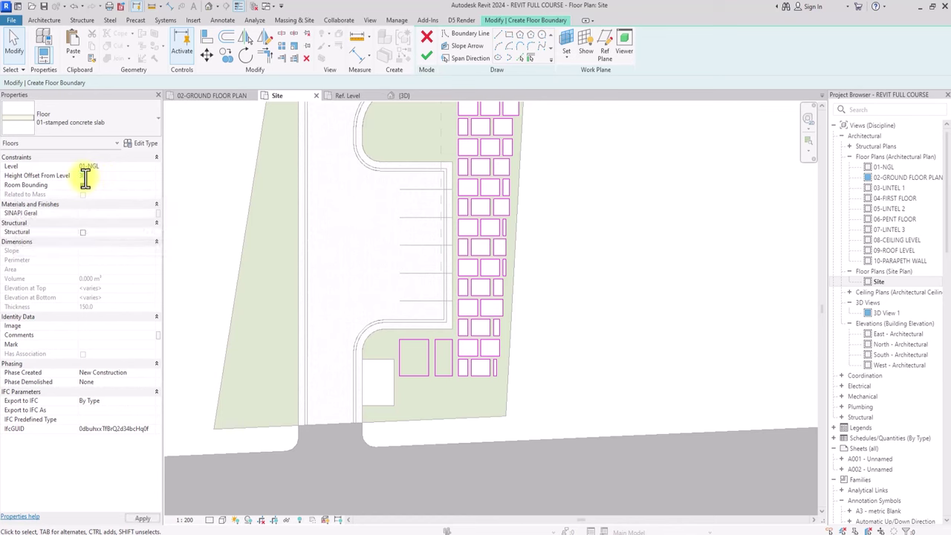
{"action": "left_click", "coordinate": [429, 57]}
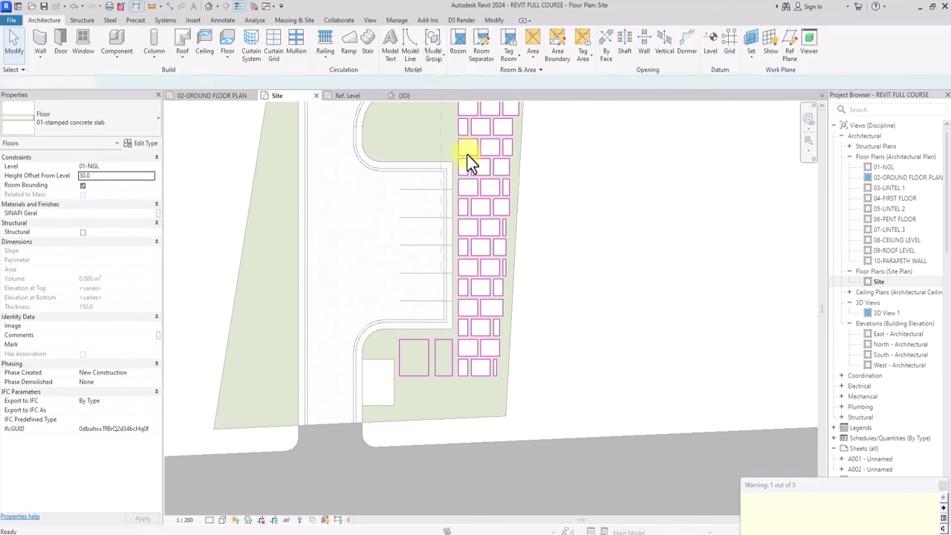
{"action": "left_click", "coordinate": [550, 373]}
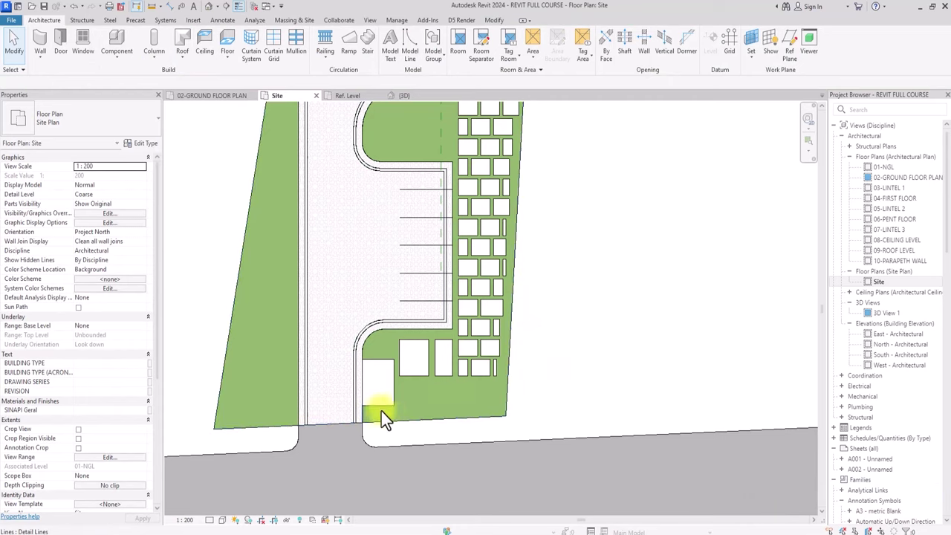
Edit the boundary of the 01-GREEN 1 floor and pick the edges of the larger new concrete slab as sketch lines
{"action": "scroll", "coordinate": [355, 416], "scroll_direction": "up", "scroll_amount": 2}
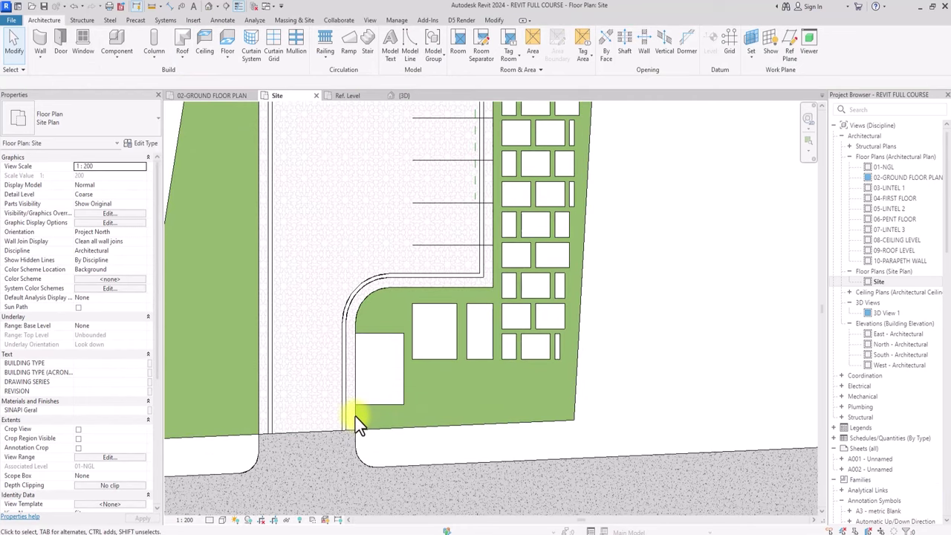
{"action": "scroll", "coordinate": [303, 374], "scroll_direction": "down", "scroll_amount": 2}
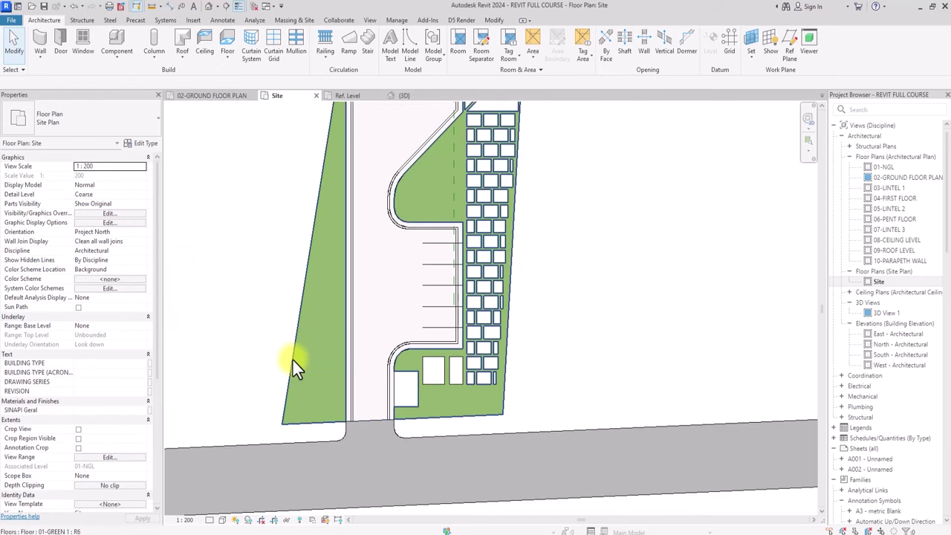
{"action": "left_click", "coordinate": [293, 360]}
{"action": "left_click", "coordinate": [429, 58]}
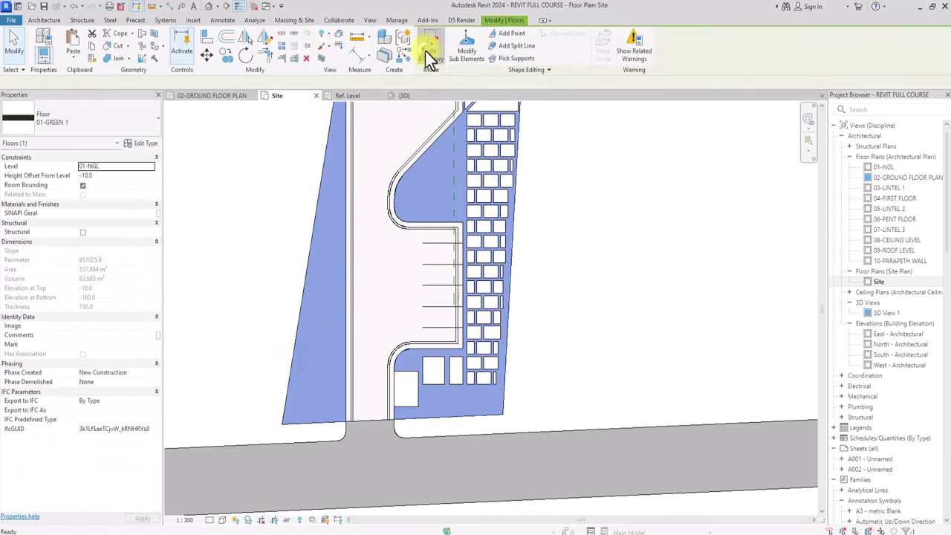
{"action": "scroll", "coordinate": [428, 381], "scroll_direction": "up", "scroll_amount": 5}
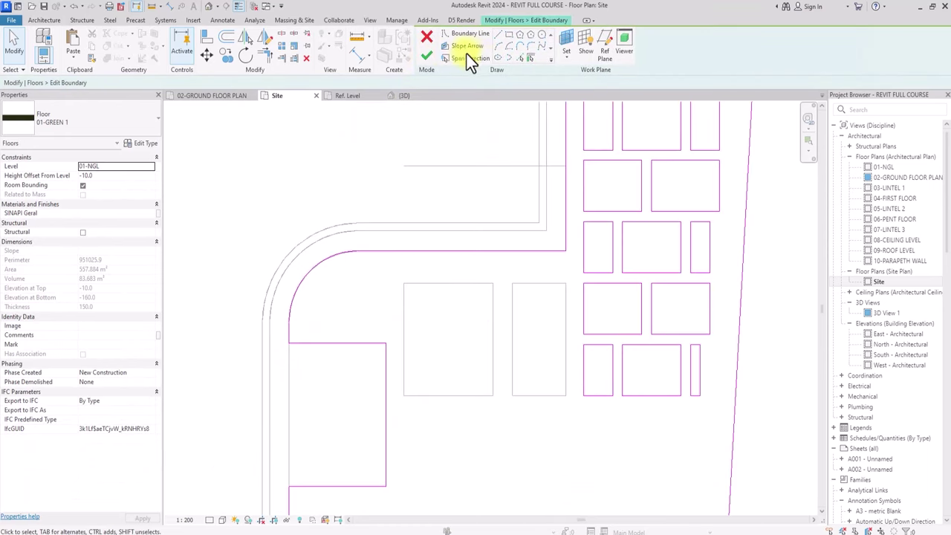
{"action": "left_click", "coordinate": [527, 59]}
{"action": "left_click", "coordinate": [457, 395]}
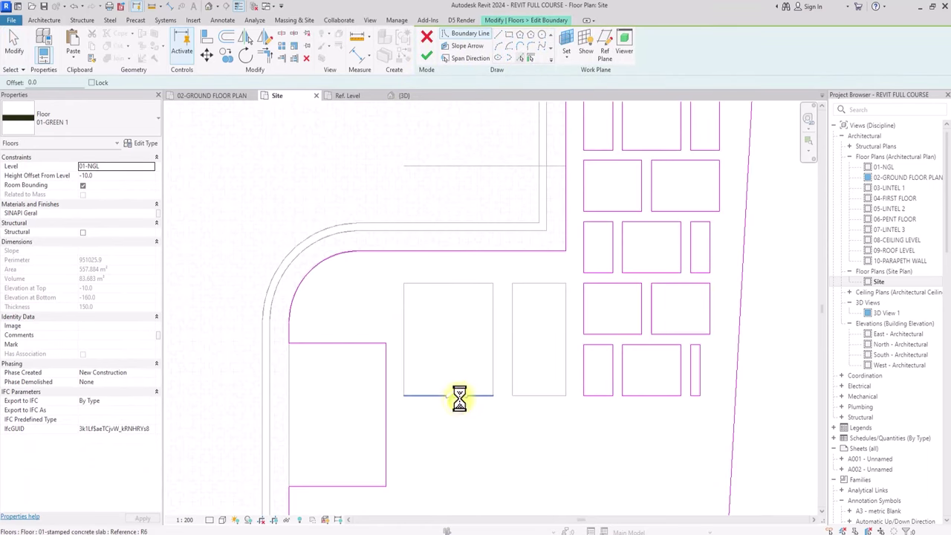
{"action": "left_click", "coordinate": [406, 329]}
{"action": "left_click", "coordinate": [463, 283]}
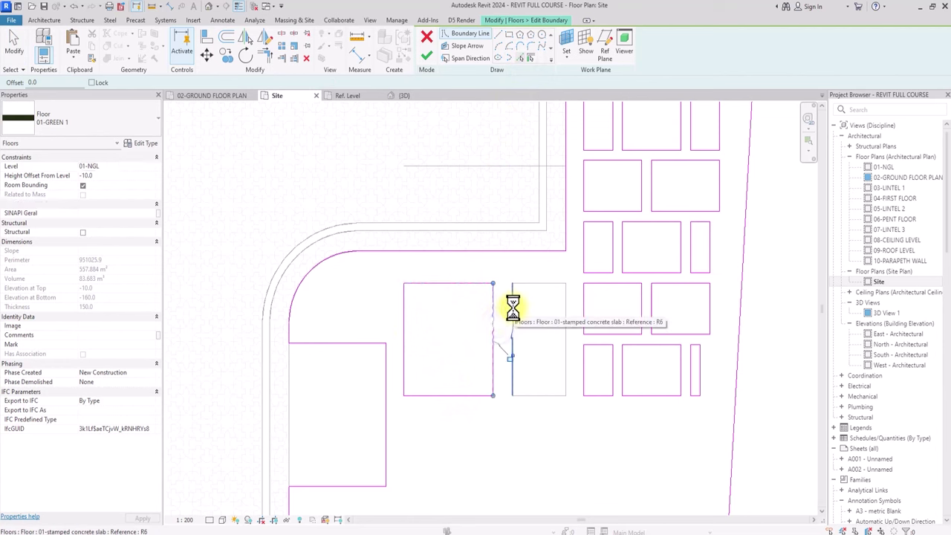
Pick the edges of the narrower concrete slab as boundary lines and finish editing the green floor
{"action": "left_click", "coordinate": [512, 320]}
{"action": "left_click", "coordinate": [566, 335]}
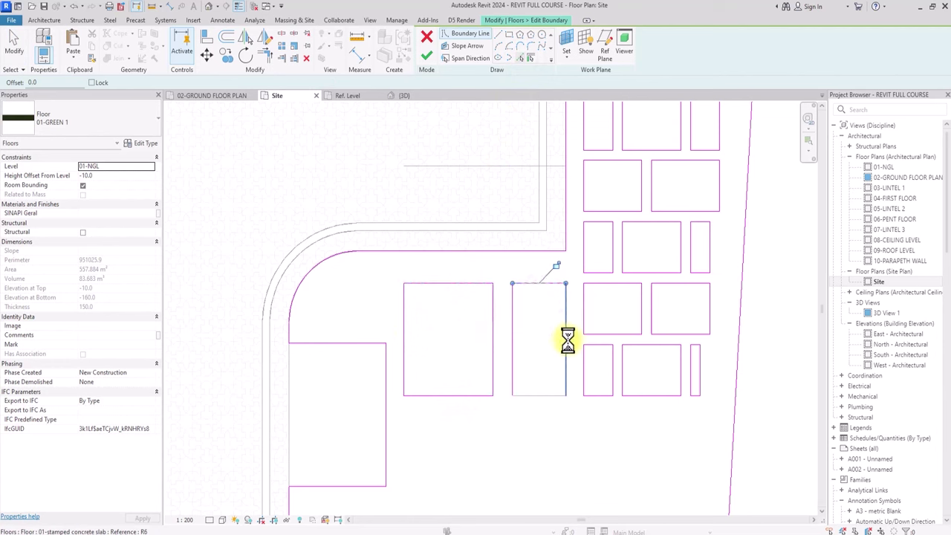
{"action": "left_click", "coordinate": [528, 396]}
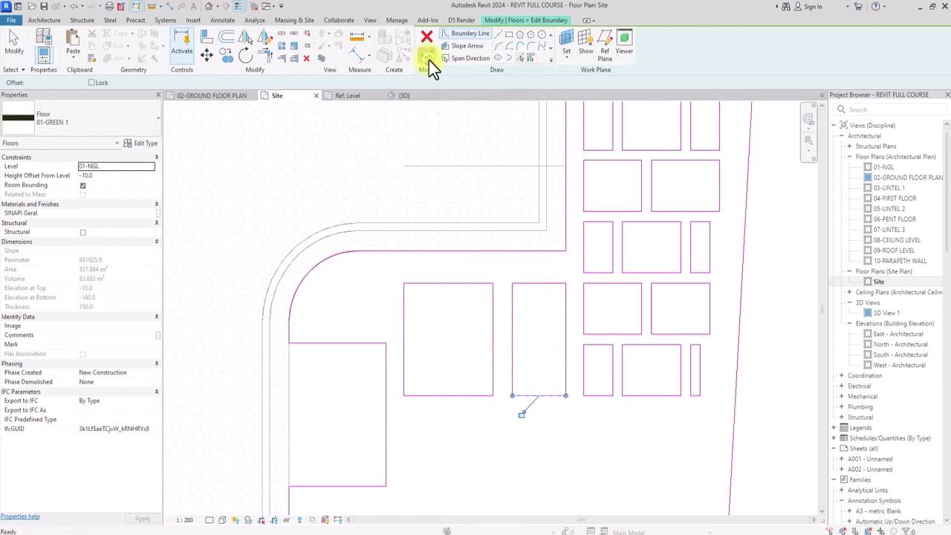
{"action": "left_click", "coordinate": [429, 60]}
{"action": "scroll", "coordinate": [419, 321], "scroll_direction": "down", "scroll_amount": 3}
{"action": "scroll", "coordinate": [419, 321], "scroll_direction": "down", "scroll_amount": 3}
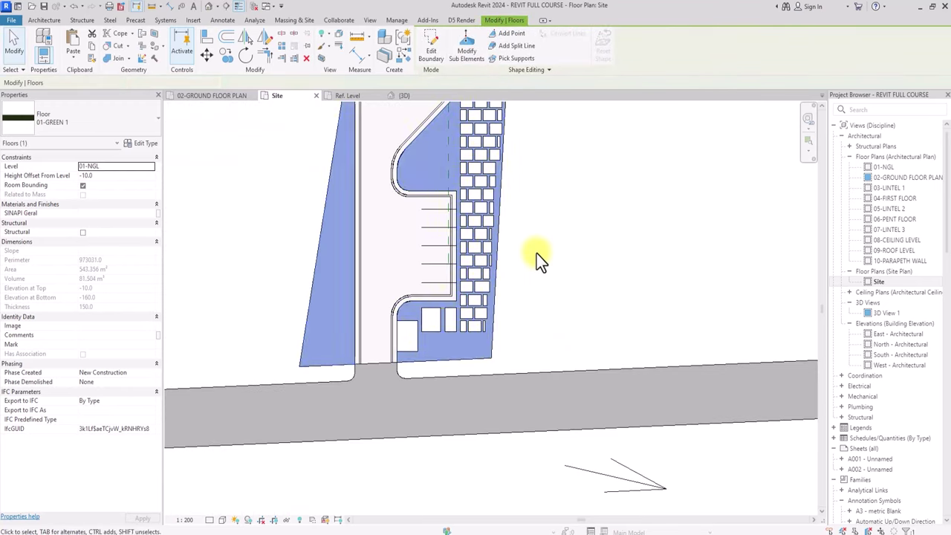
{"action": "left_click", "coordinate": [537, 253]}
Examine the green areas, paving blocks and driveway across the whole site plan
{"action": "middle_click_drag", "start_coordinate": [536, 253], "coordinate": [514, 440]}
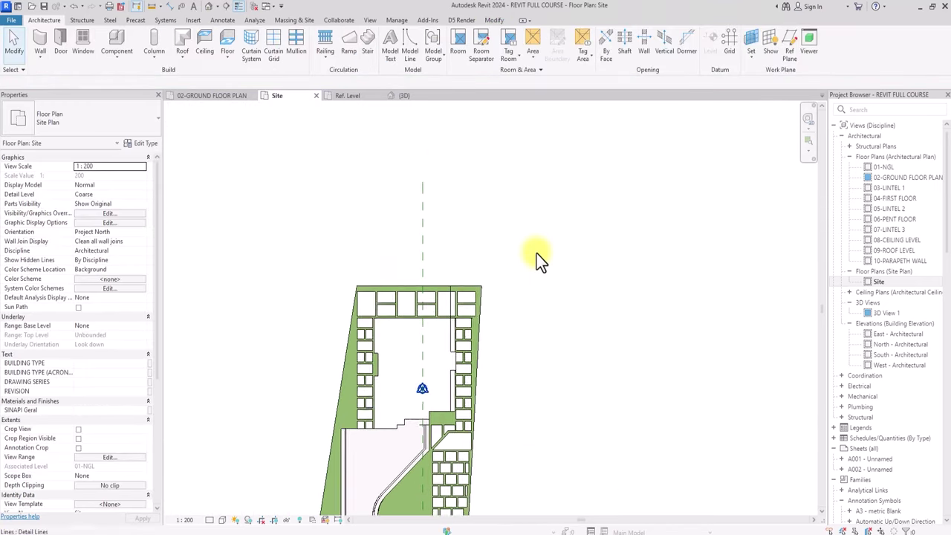
{"action": "scroll", "coordinate": [537, 253], "scroll_direction": "down", "scroll_amount": 3}
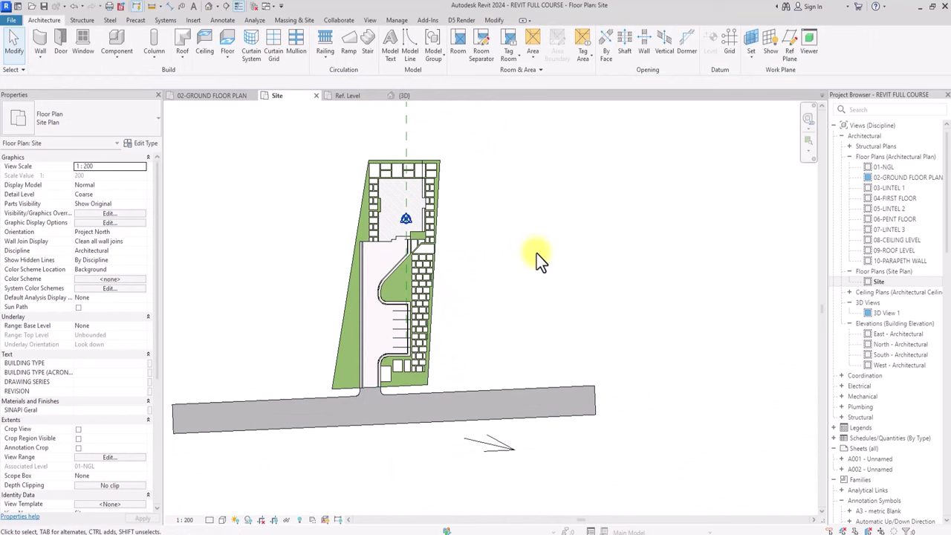
{"action": "scroll", "coordinate": [536, 254], "scroll_direction": "up", "scroll_amount": 2}
{"action": "middle_click_drag", "start_coordinate": [536, 254], "coordinate": [587, 260]}
{"action": "scroll", "coordinate": [537, 253], "scroll_direction": "up", "scroll_amount": 3}
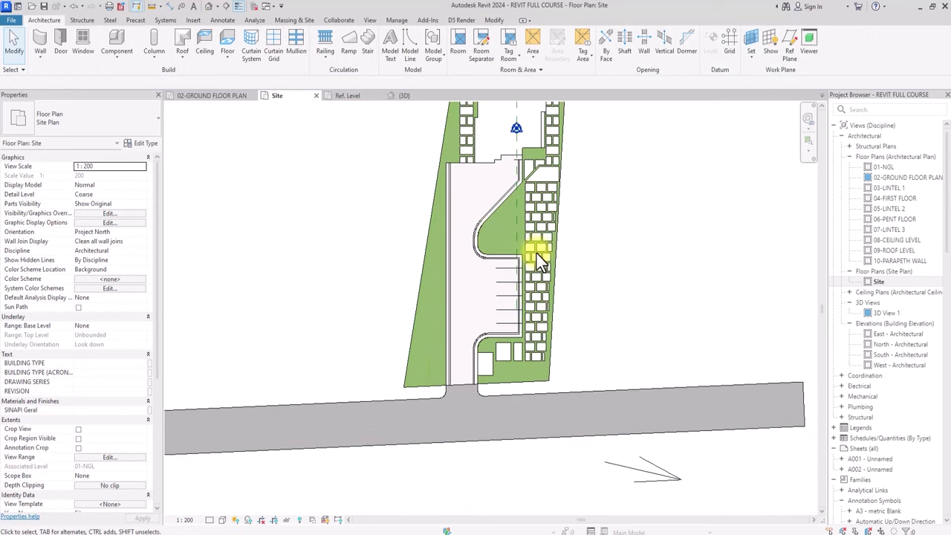
{"action": "scroll", "coordinate": [391, 394], "scroll_direction": "down", "scroll_amount": 3}
{"action": "scroll", "coordinate": [391, 394], "scroll_direction": "up", "scroll_amount": 2}
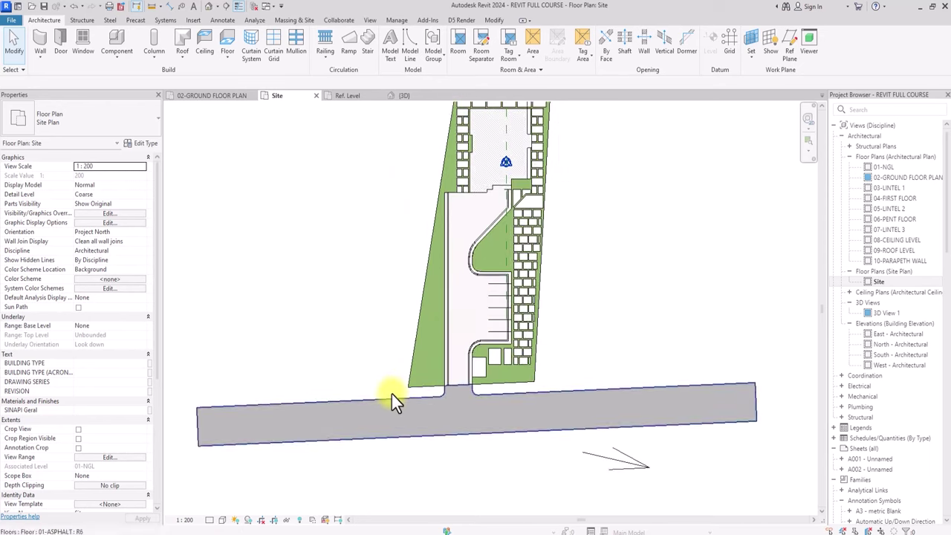
{"action": "scroll", "coordinate": [391, 394], "scroll_direction": "down", "scroll_amount": 2}
{"action": "scroll", "coordinate": [392, 394], "scroll_direction": "up", "scroll_amount": 1}
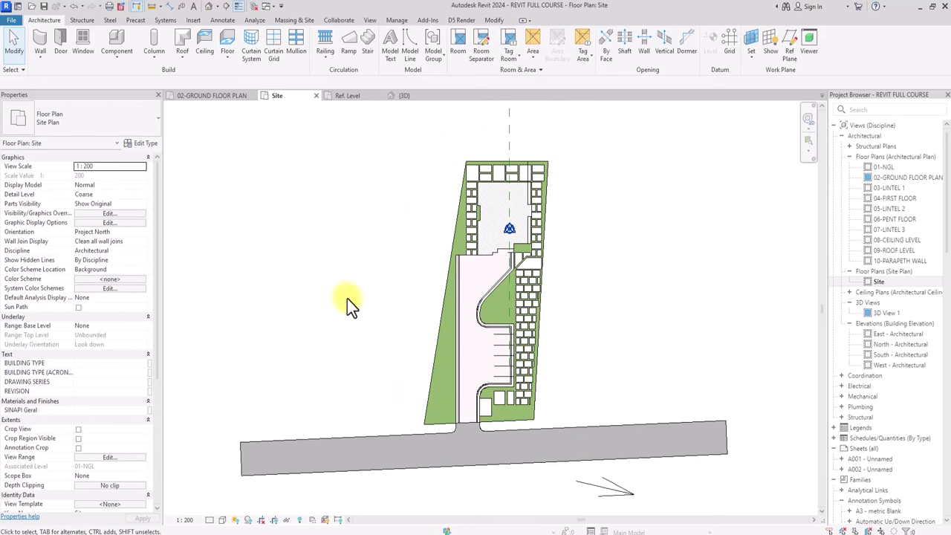
Start a new floor from type 01-GREEN 1 and duplicate the type as 01-green area 2
{"action": "left_click", "coordinate": [225, 38]}
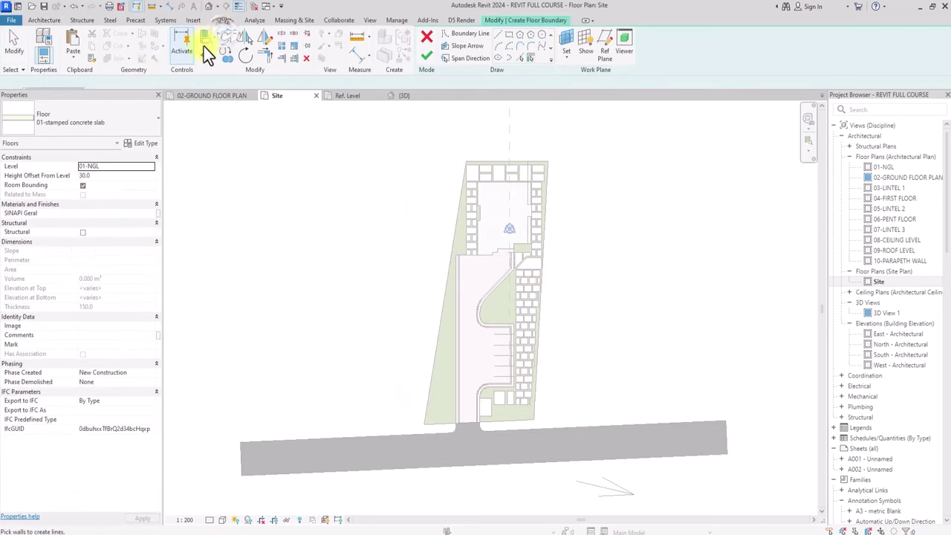
{"action": "left_click", "coordinate": [106, 113]}
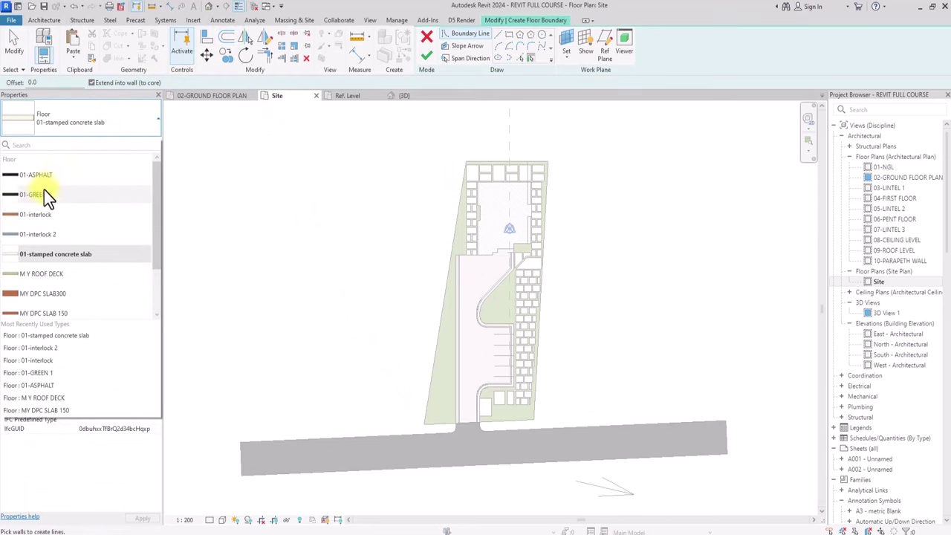
{"action": "left_click", "coordinate": [41, 194]}
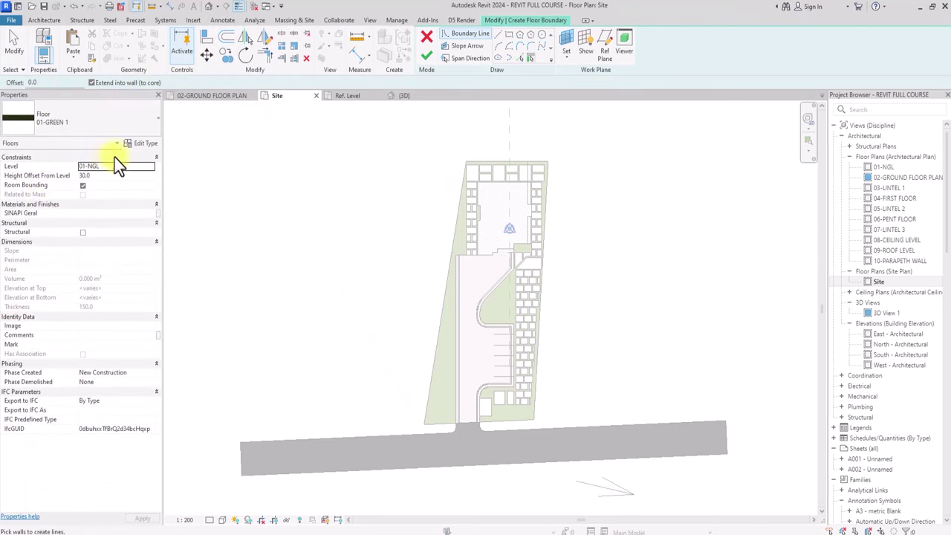
{"action": "left_click", "coordinate": [141, 143]}
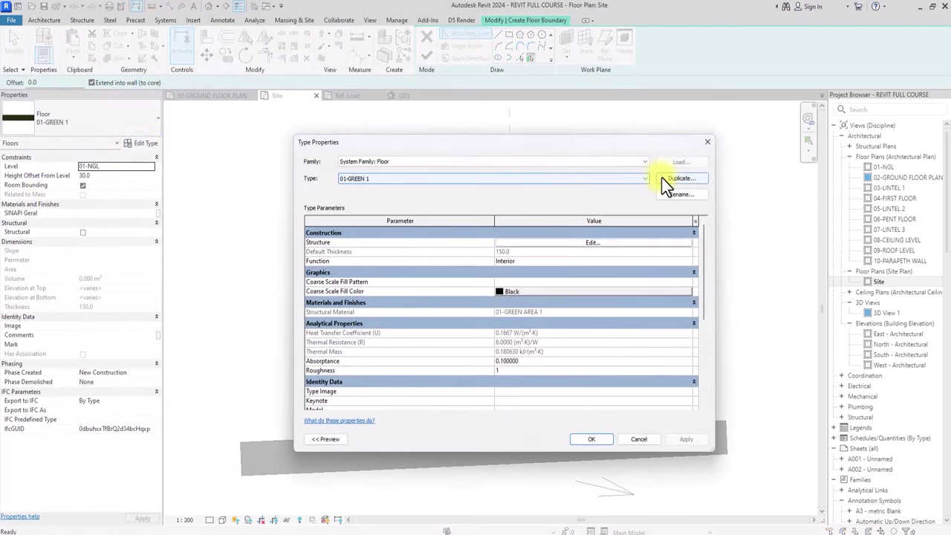
{"action": "left_click", "coordinate": [661, 177]}
{"action": "key", "text": "BackSpace"}
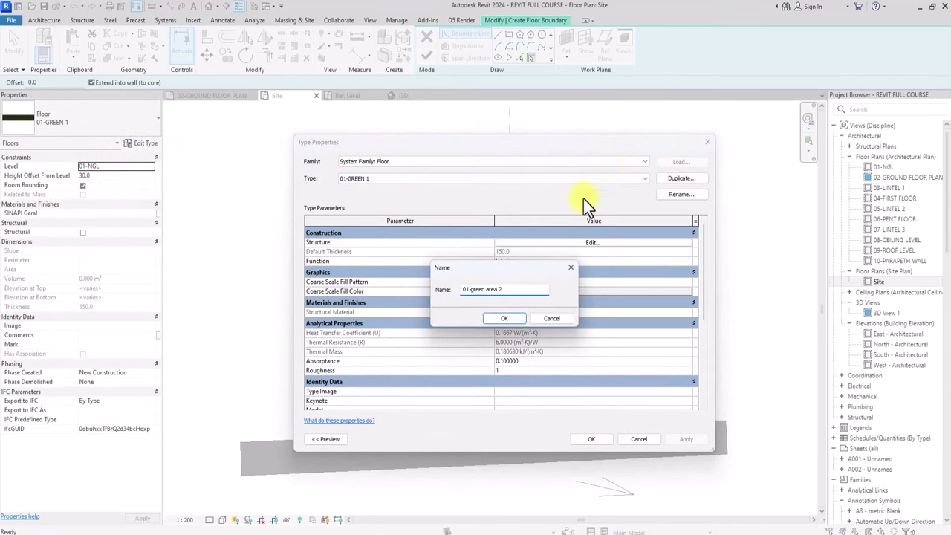
{"action": "type", "text": "01-green area 2"}
{"action": "left_click", "coordinate": [506, 318]}
Open the new type's layer material and duplicate 01-GREEN AREA 1 with its assets, naming the copy 01-GREEN AREA 2
{"action": "left_click", "coordinate": [591, 243]}
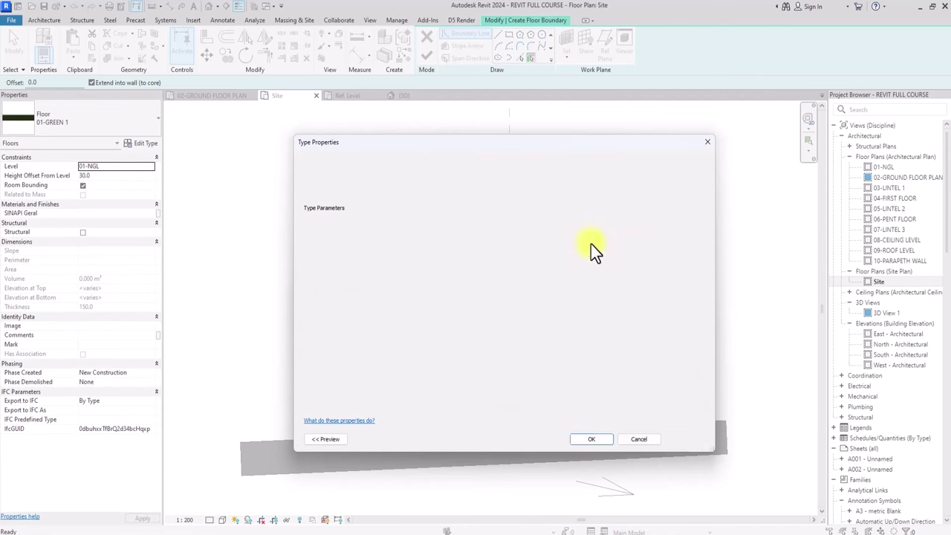
{"action": "left_click", "coordinate": [475, 241]}
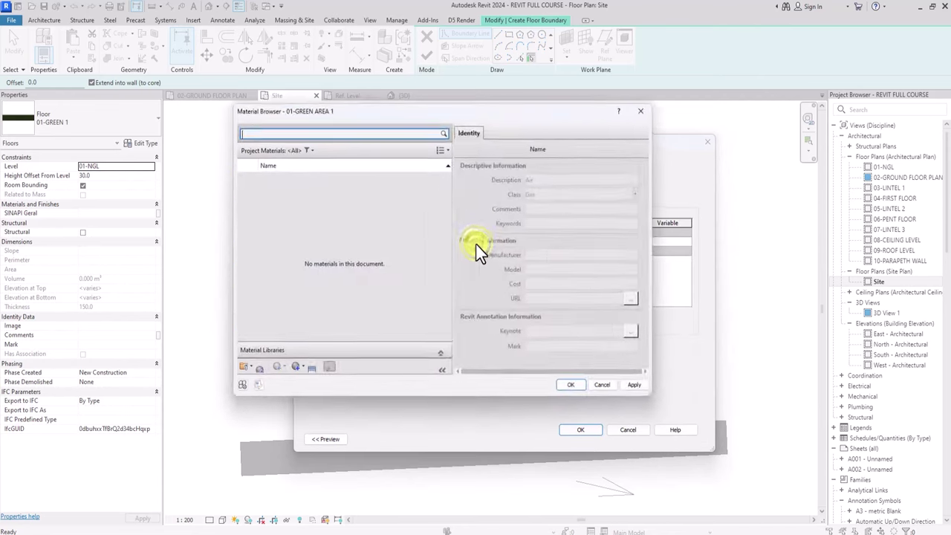
{"action": "right_click", "coordinate": [335, 255]}
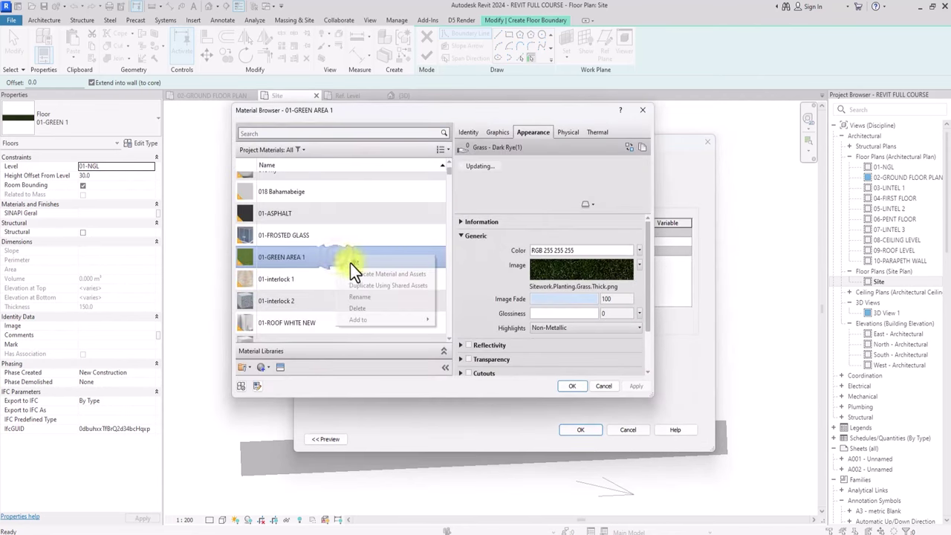
{"action": "left_click", "coordinate": [374, 274]}
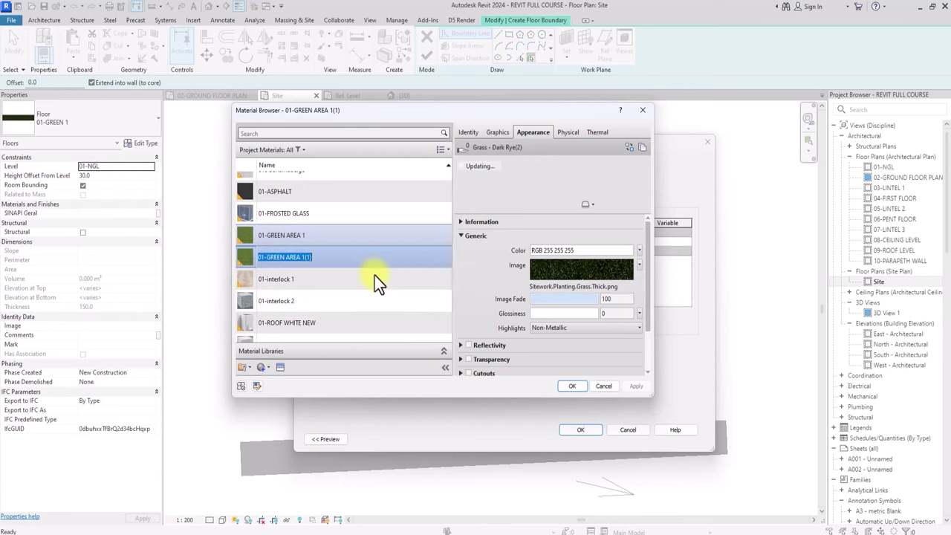
Replace the 01-GREEN AREA 2 material's appearance with the Sitework asset Grass - Light Rye and accept the new floor type
{"action": "left_click", "coordinate": [281, 367]}
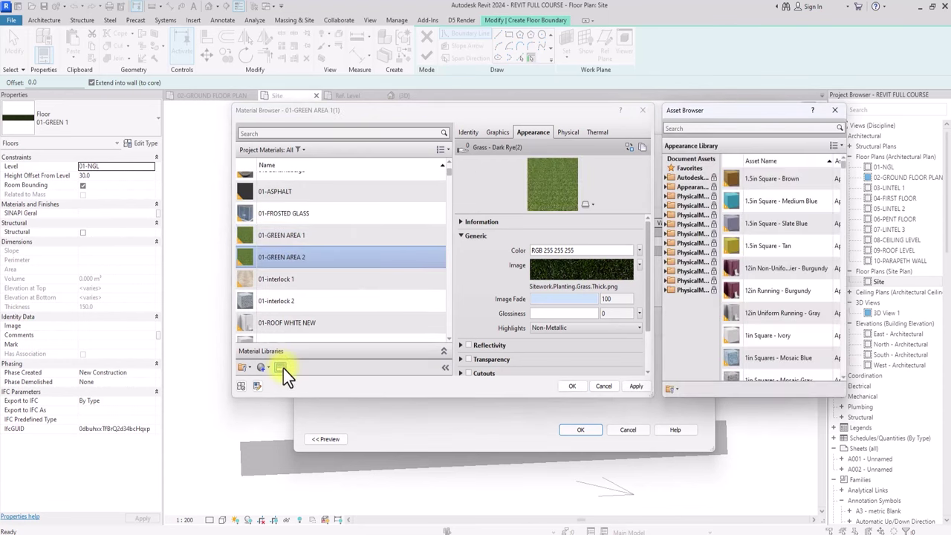
{"action": "double_click", "coordinate": [683, 191]}
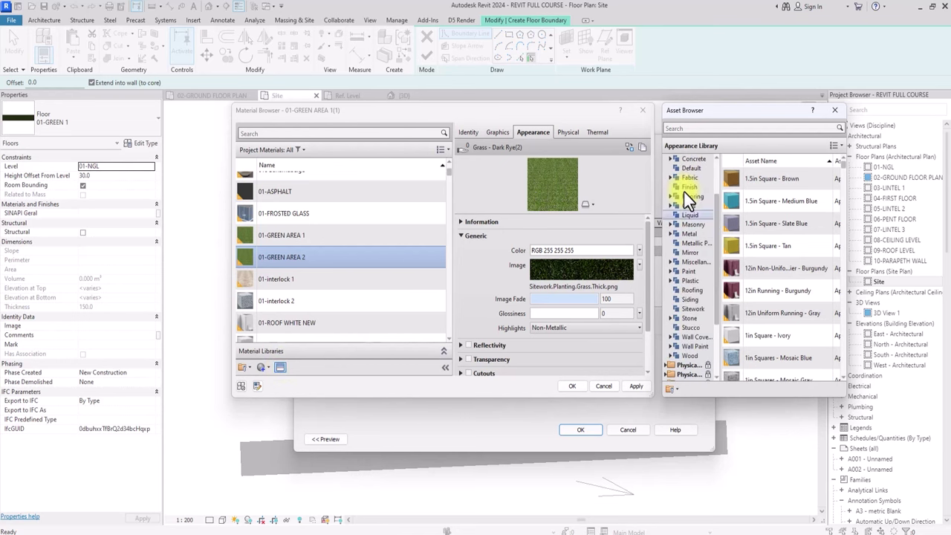
{"action": "left_click", "coordinate": [694, 308]}
{"action": "scroll", "coordinate": [780, 260], "scroll_direction": "down", "scroll_amount": 3}
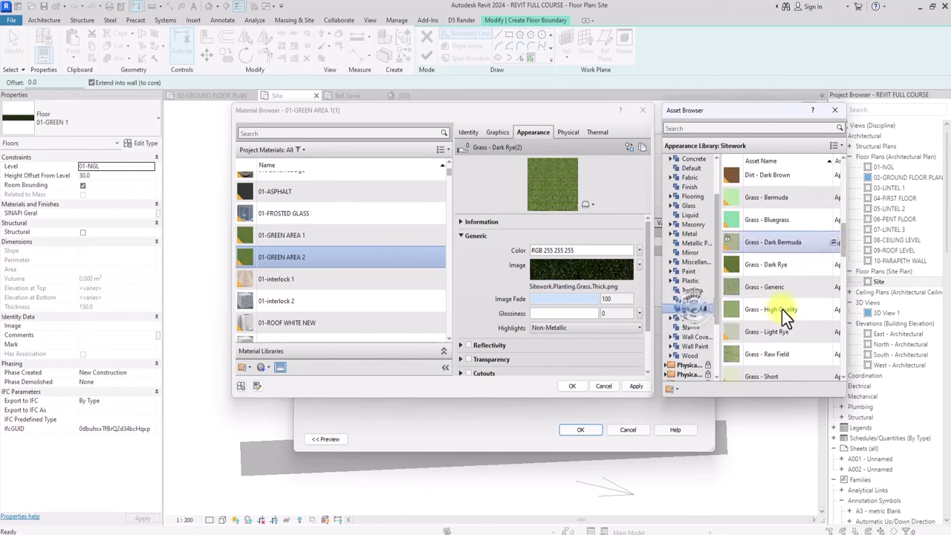
{"action": "left_click", "coordinate": [832, 309]}
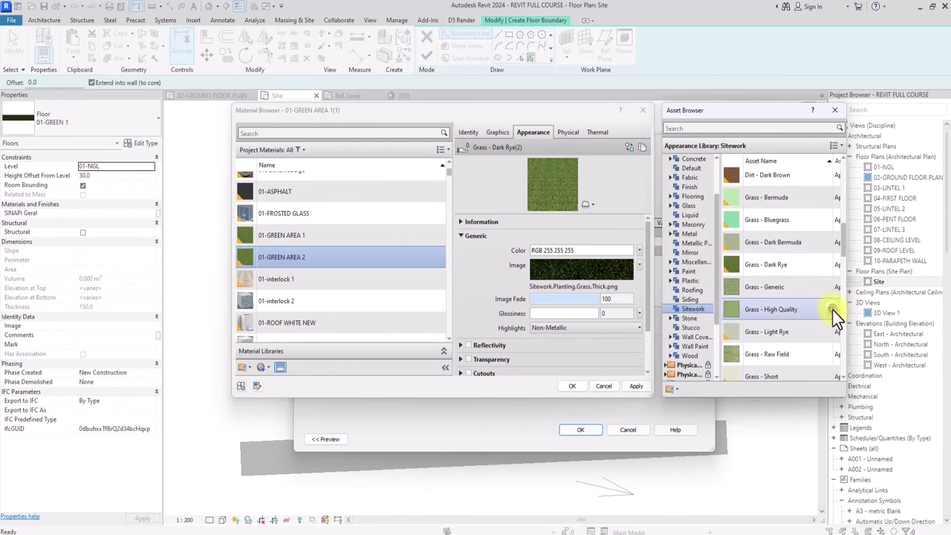
{"action": "left_click", "coordinate": [832, 309]}
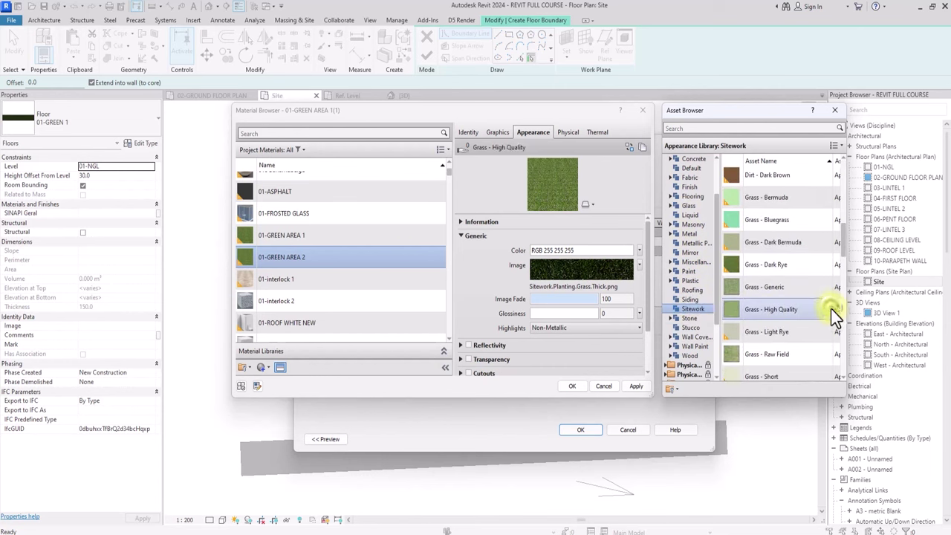
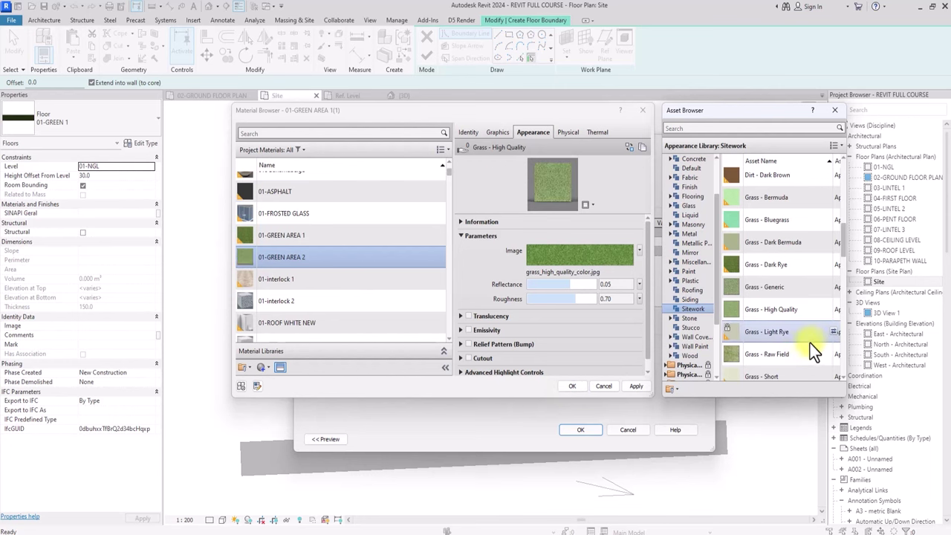
{"action": "left_click", "coordinate": [833, 331]}
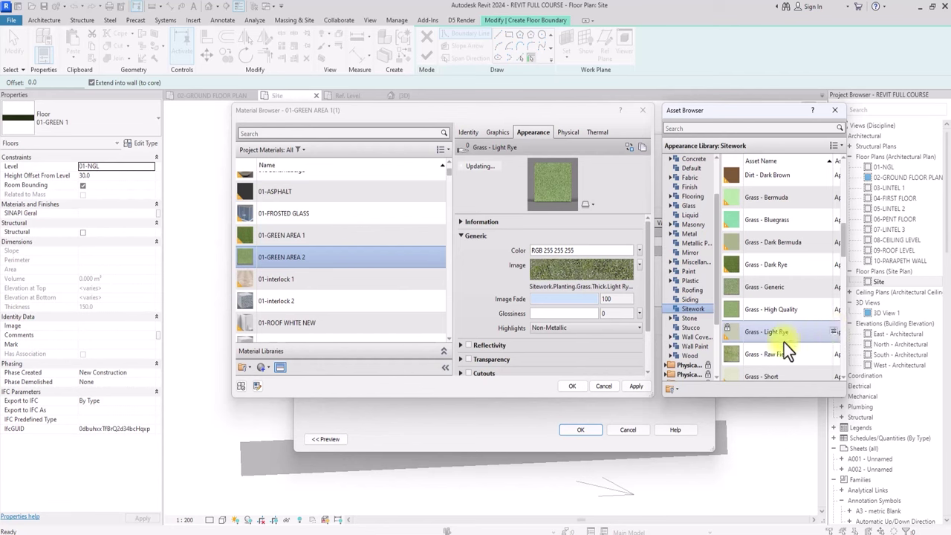
{"action": "left_click", "coordinate": [572, 385]}
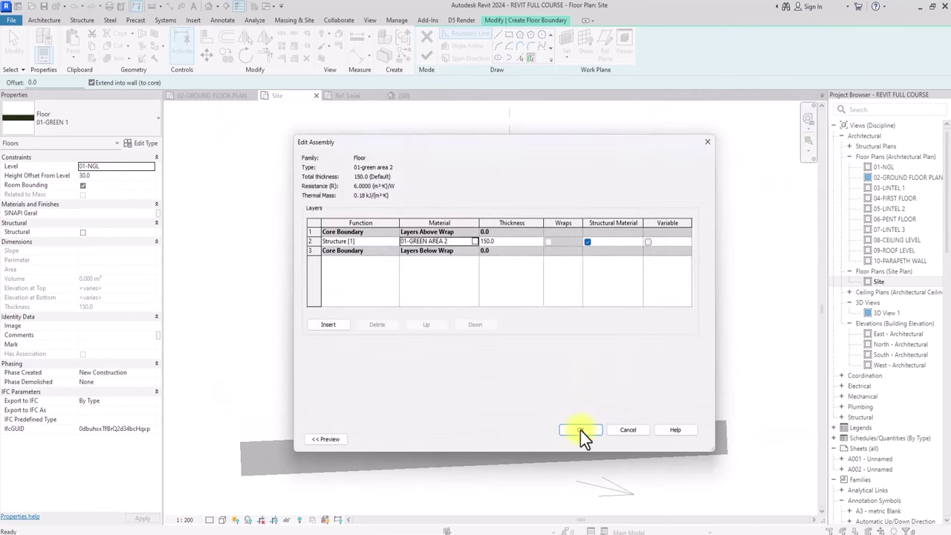
{"action": "left_click", "coordinate": [580, 430]}
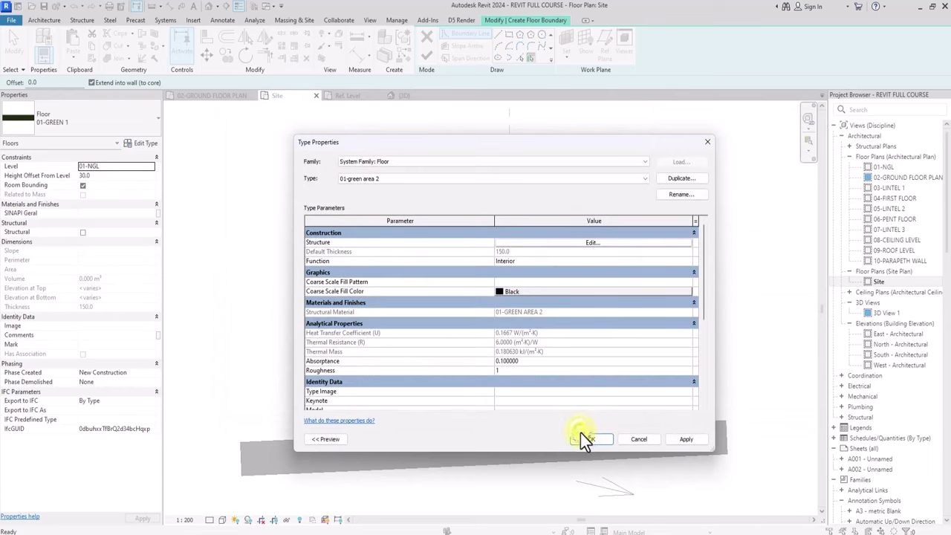
{"action": "left_click", "coordinate": [591, 439]}
Set the new green floor's height offset from level to 150
{"action": "scroll", "coordinate": [550, 427], "scroll_direction": "up", "scroll_amount": 5}
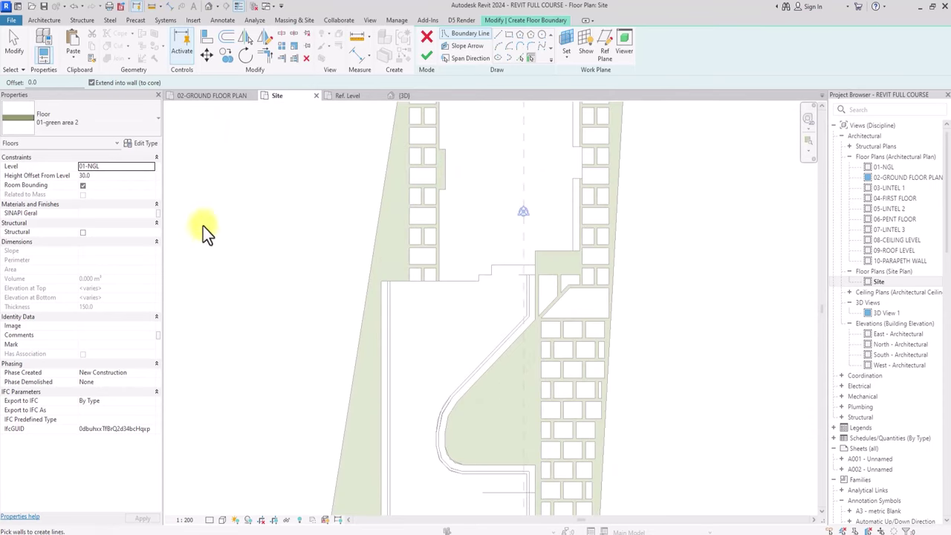
{"action": "left_click", "coordinate": [117, 176]}
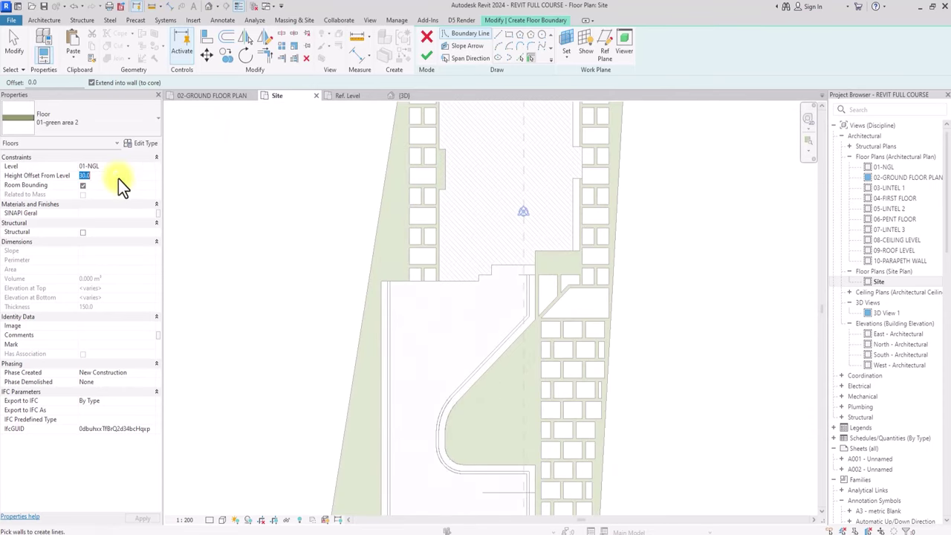
{"action": "type", "text": "150.0"}
Sketch two narrow rectangular floor boundaries in the strips between the building's east wall and the adjacent paving
{"action": "middle_click_drag", "start_coordinate": [528, 214], "coordinate": [480, 305]}
{"action": "scroll", "coordinate": [555, 281], "scroll_direction": "up", "scroll_amount": 2}
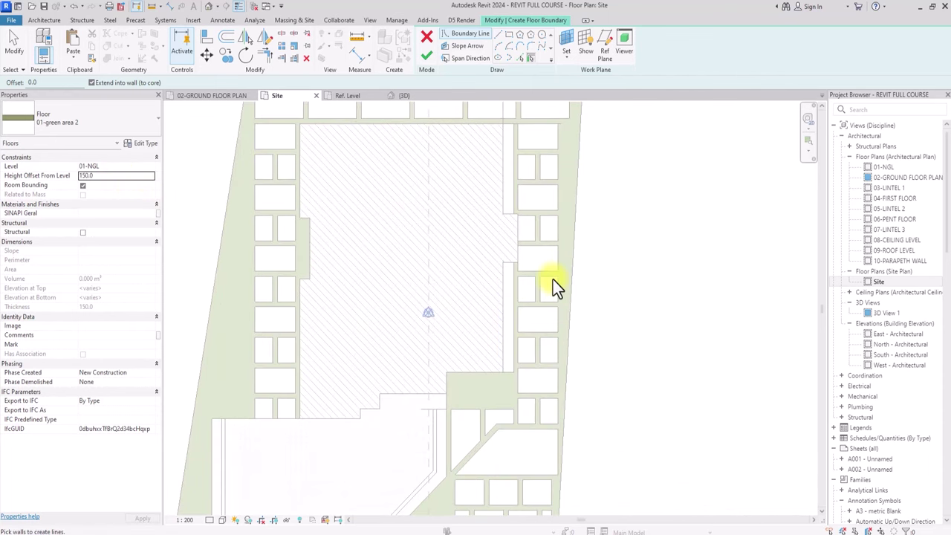
{"action": "left_click", "coordinate": [510, 36]}
{"action": "scroll", "coordinate": [508, 286], "scroll_direction": "up", "scroll_amount": 4}
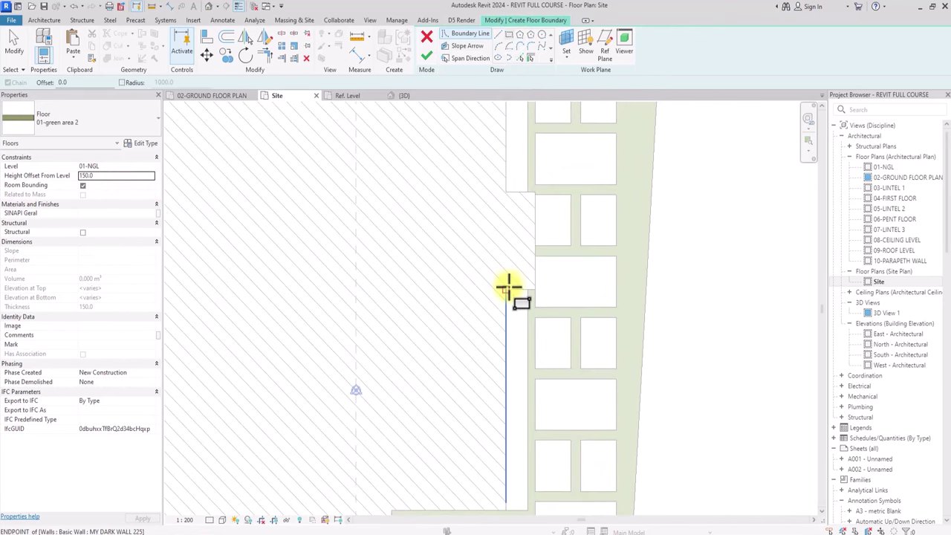
{"action": "left_click", "coordinate": [507, 288]}
{"action": "left_click", "coordinate": [530, 509]}
{"action": "middle_click_drag", "start_coordinate": [568, 292], "coordinate": [548, 524]}
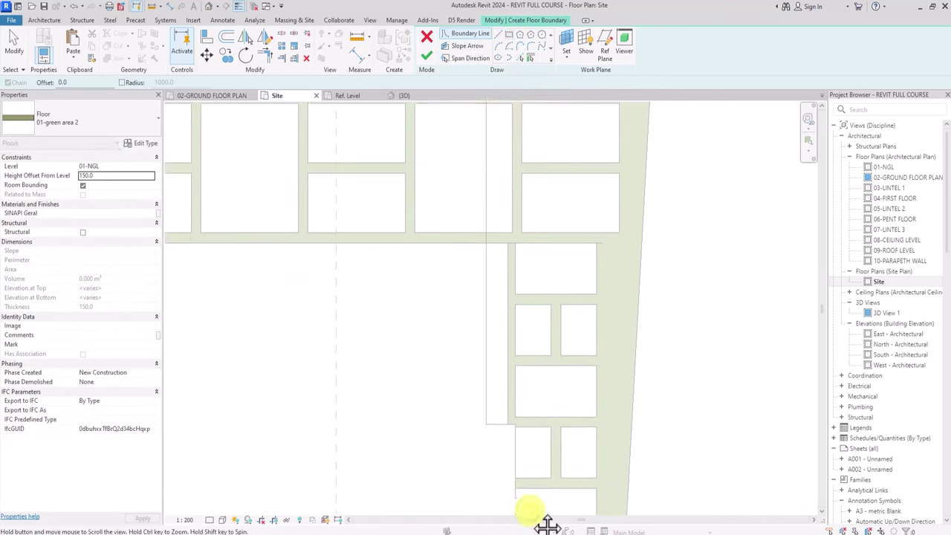
{"action": "left_click", "coordinate": [507, 413]}
Sketch a rectangular boundary about 900 mm deep along the building front, beside the existing green area, and finish the floor
{"action": "middle_click_drag", "start_coordinate": [490, 476], "coordinate": [648, 109]}
{"action": "middle_click_drag", "start_coordinate": [467, 346], "coordinate": [502, 267]}
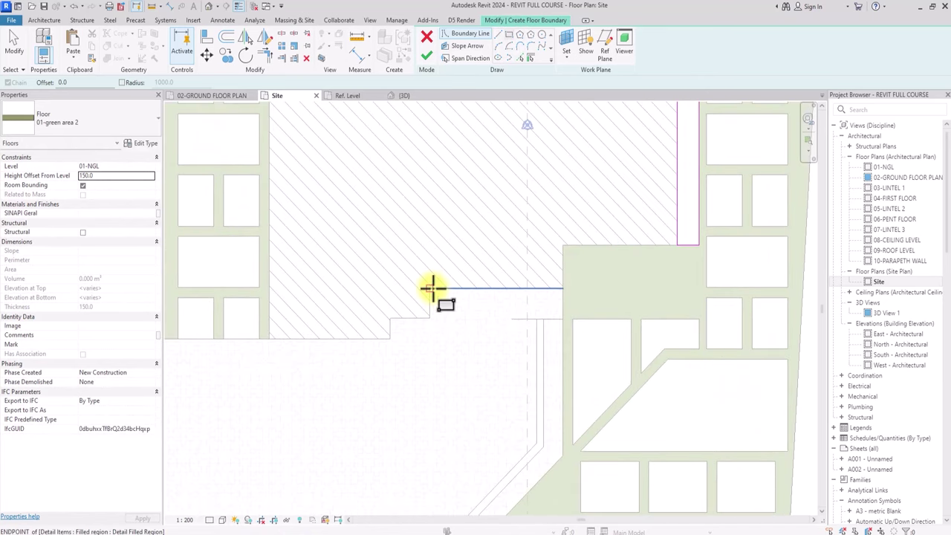
{"action": "left_click", "coordinate": [431, 288]}
{"action": "scroll", "coordinate": [546, 325], "scroll_direction": "up", "scroll_amount": 2}
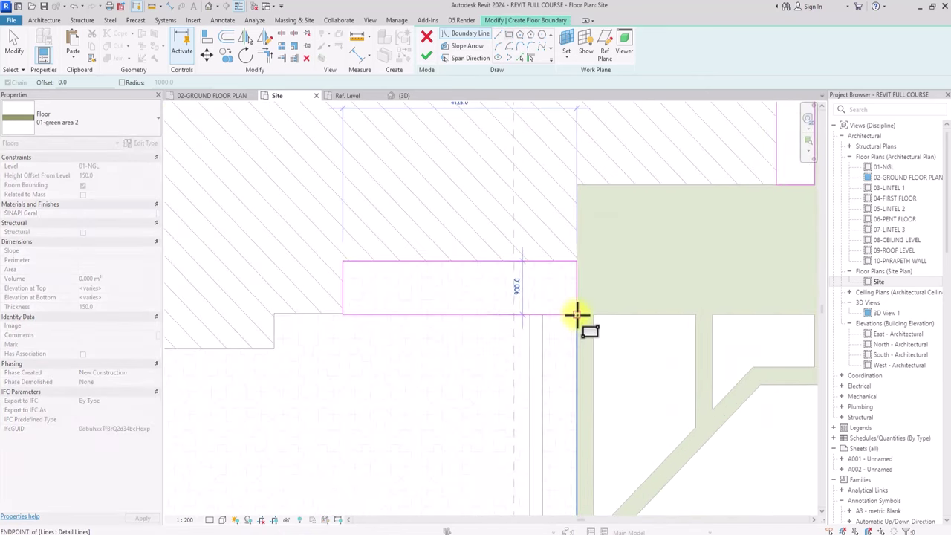
{"action": "left_click", "coordinate": [576, 315]}
{"action": "scroll", "coordinate": [577, 315], "scroll_direction": "down", "scroll_amount": 4}
{"action": "key", "text": "Escape"}
{"action": "scroll", "coordinate": [523, 220], "scroll_direction": "down", "scroll_amount": 2}
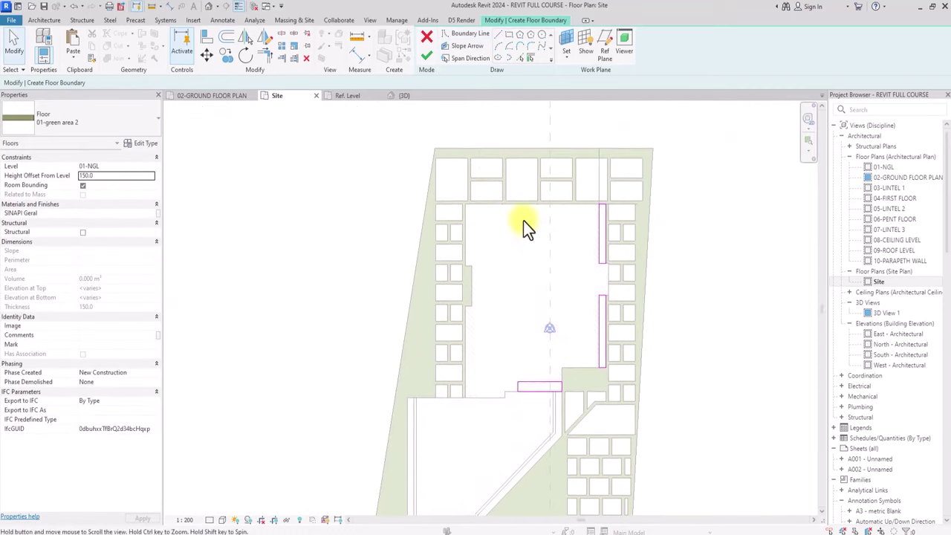
{"action": "left_click", "coordinate": [429, 57]}
{"action": "left_click", "coordinate": [727, 279]}
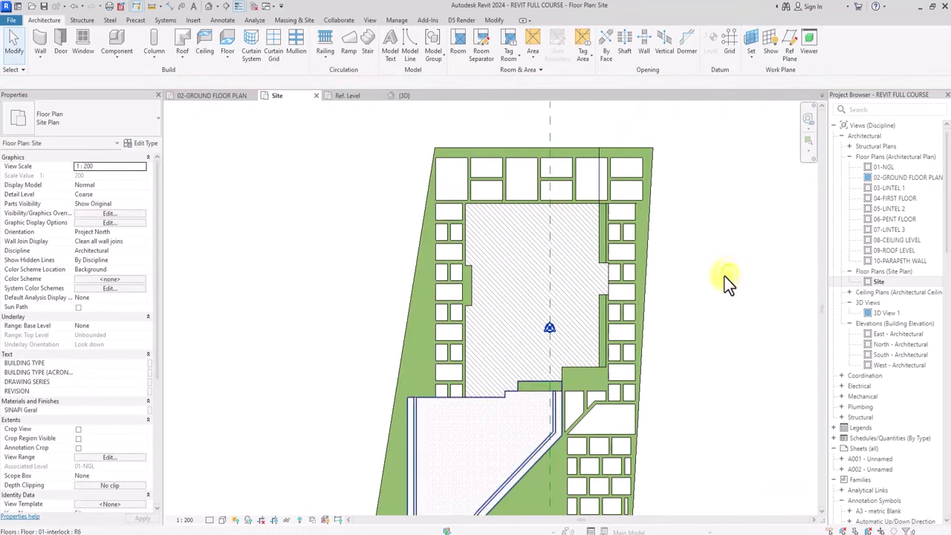
Inspect the new green strip at the building front and the adjoining interlock floor
{"action": "scroll", "coordinate": [597, 329], "scroll_direction": "up", "scroll_amount": 2}
{"action": "scroll", "coordinate": [546, 355], "scroll_direction": "up", "scroll_amount": 1}
{"action": "left_click", "coordinate": [545, 355]}
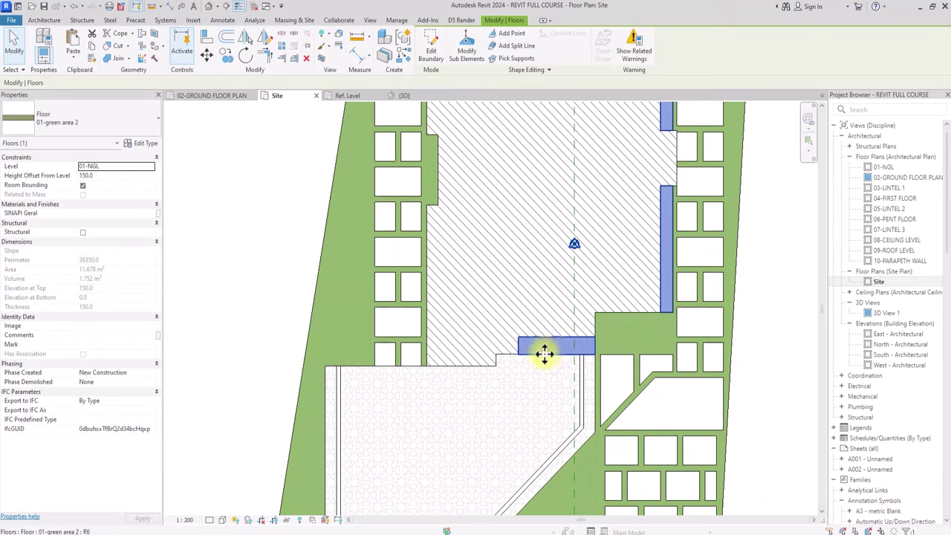
{"action": "scroll", "coordinate": [460, 413], "scroll_direction": "up", "scroll_amount": 3}
{"action": "left_click", "coordinate": [417, 444]}
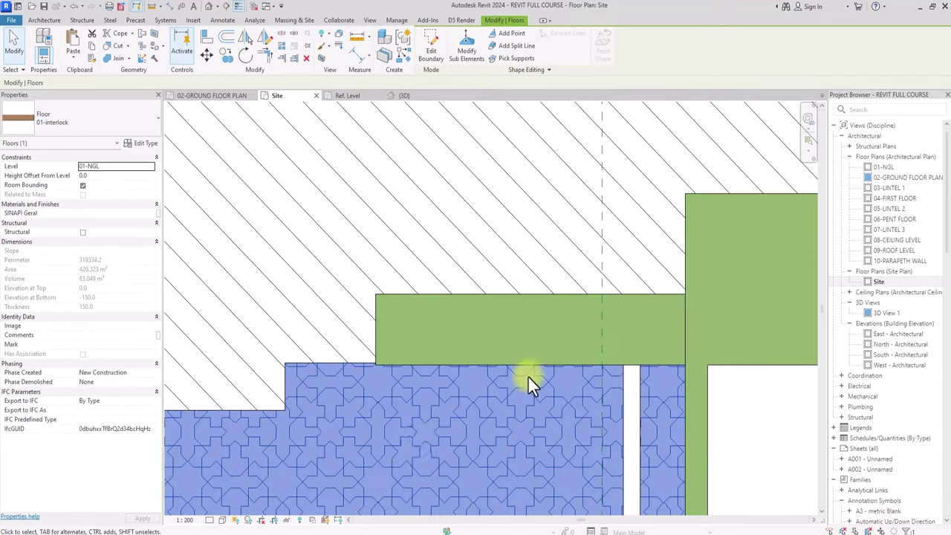
{"action": "key", "text": "Escape"}
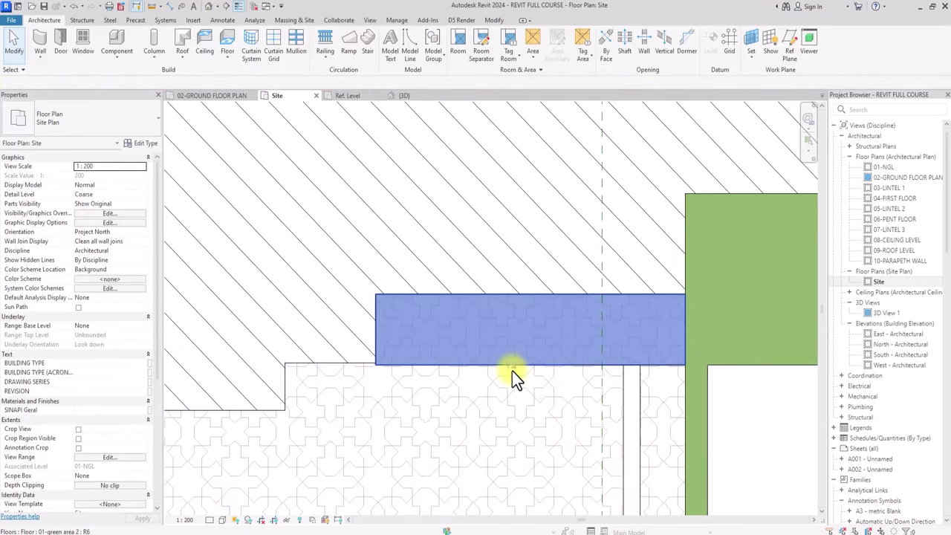
Open the graphics settings of the 01-GREEN AREA 2 material from the front strip's floor type structure
{"action": "left_click", "coordinate": [512, 371]}
{"action": "scroll", "coordinate": [641, 327], "scroll_direction": "down", "scroll_amount": 2}
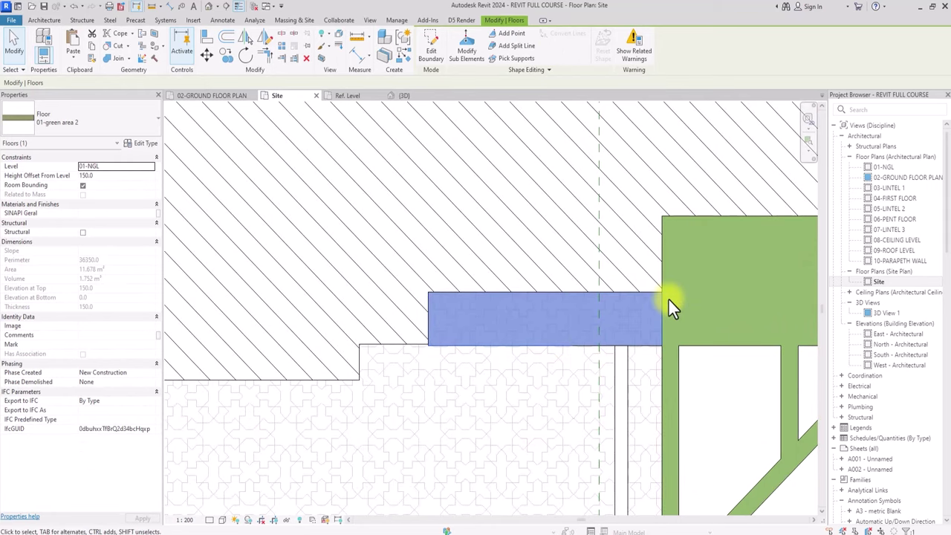
{"action": "left_click", "coordinate": [142, 143]}
{"action": "left_click", "coordinate": [591, 243]}
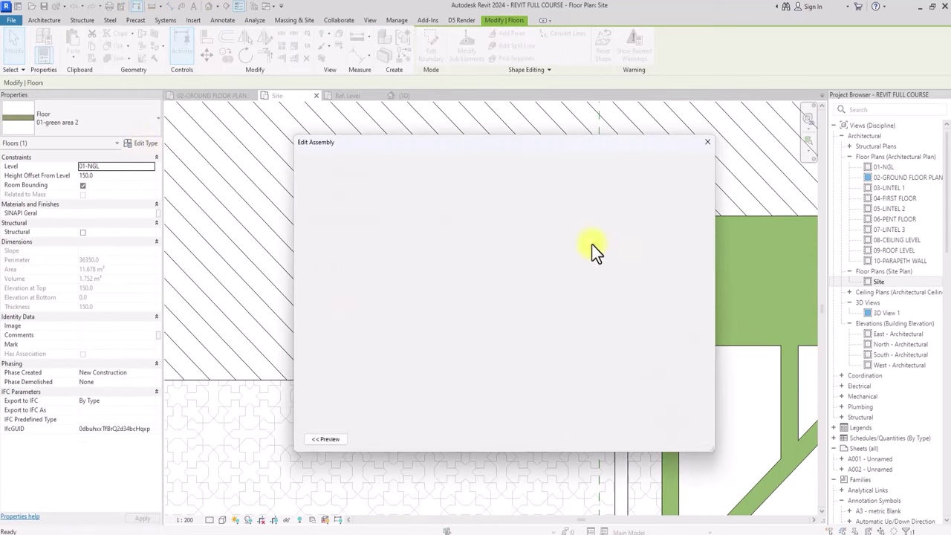
{"action": "left_click", "coordinate": [474, 242]}
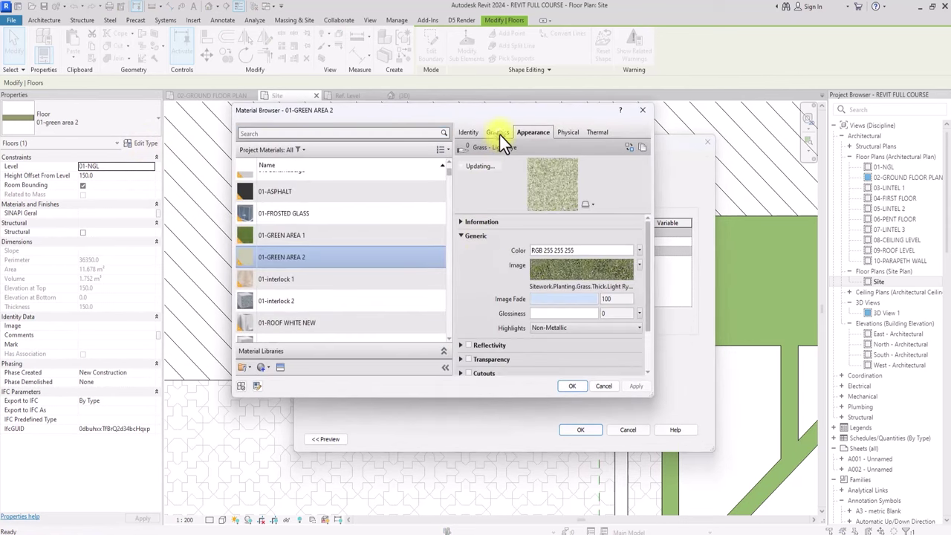
{"action": "left_click", "coordinate": [499, 133]}
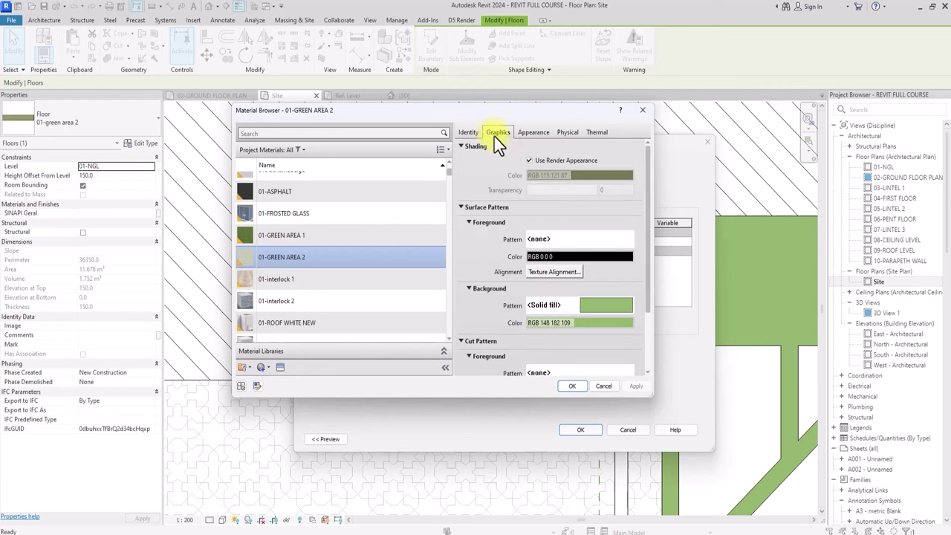
Set the material's surface background pattern to No pattern and accept the material and floor type changes
{"action": "left_click", "coordinate": [616, 310]}
{"action": "left_click", "coordinate": [514, 228]}
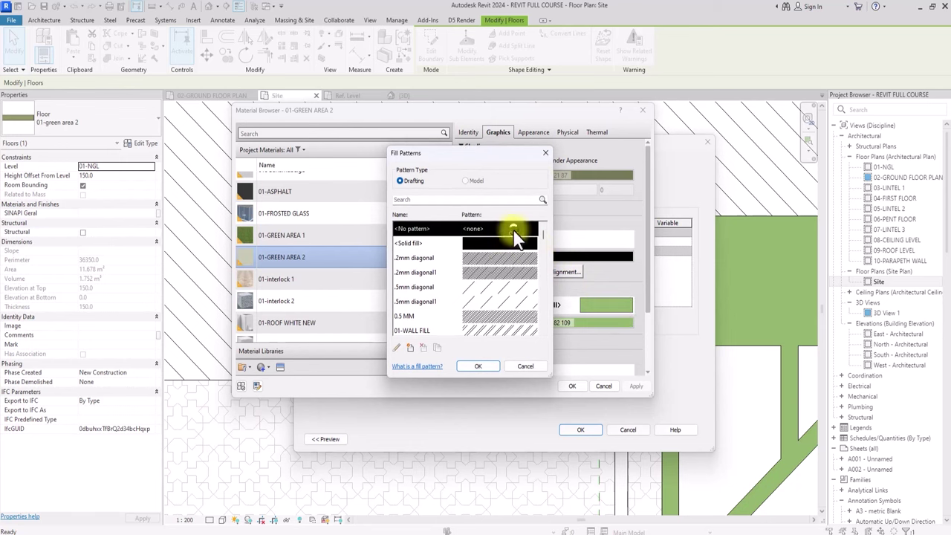
{"action": "left_click", "coordinate": [479, 367]}
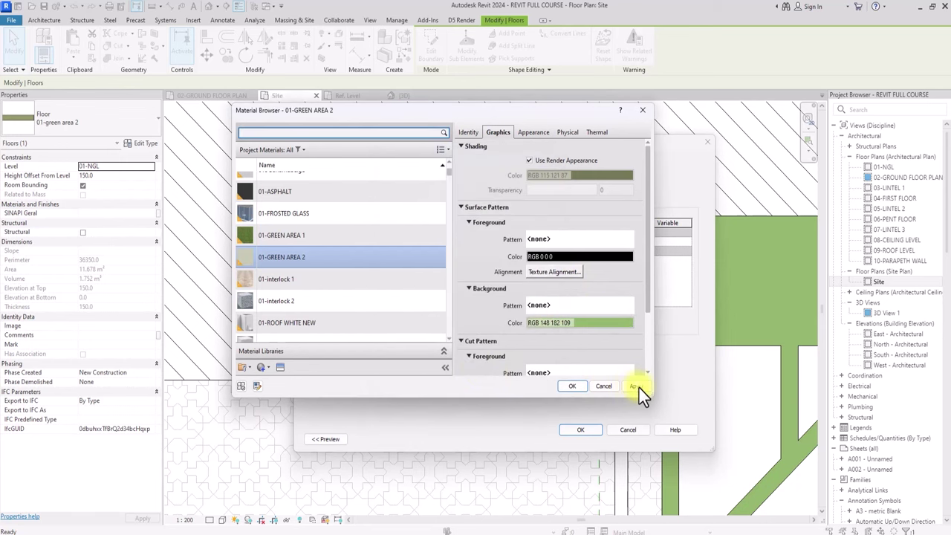
{"action": "left_click", "coordinate": [639, 388]}
{"action": "left_click", "coordinate": [579, 388]}
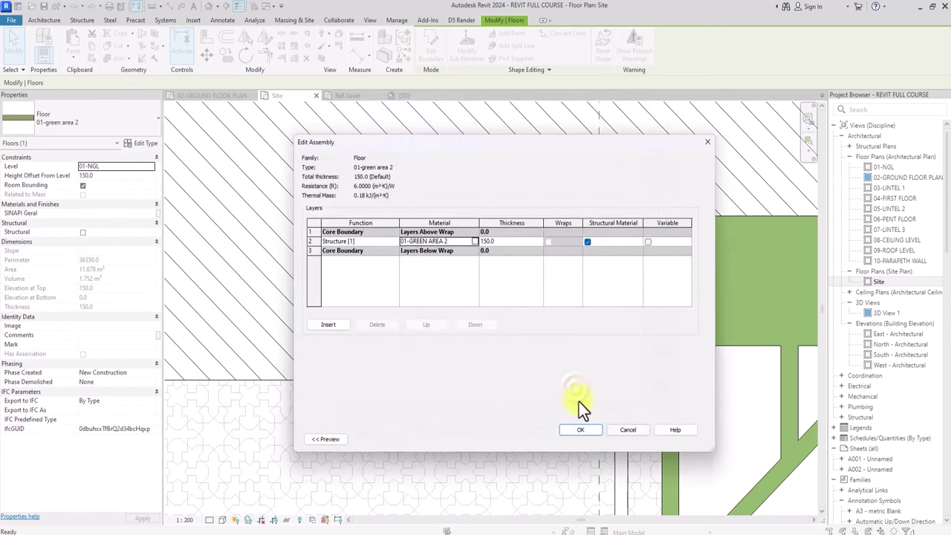
{"action": "left_click", "coordinate": [581, 429]}
{"action": "left_click", "coordinate": [683, 438]}
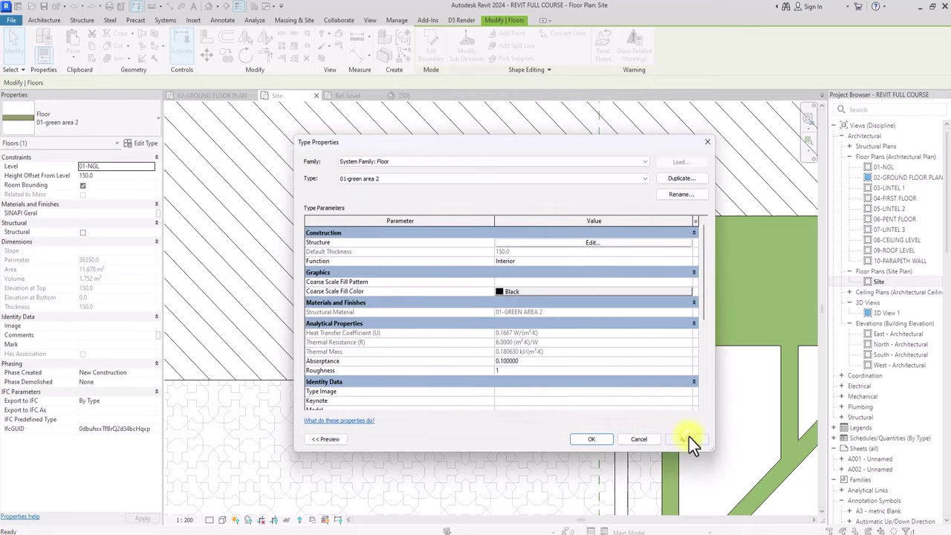
{"action": "left_click", "coordinate": [605, 440]}
Examine the new planting strips, interlock driveway, paving blocks and road across the site plan
{"action": "left_click", "coordinate": [517, 417]}
{"action": "scroll", "coordinate": [516, 414], "scroll_direction": "up", "scroll_amount": 3}
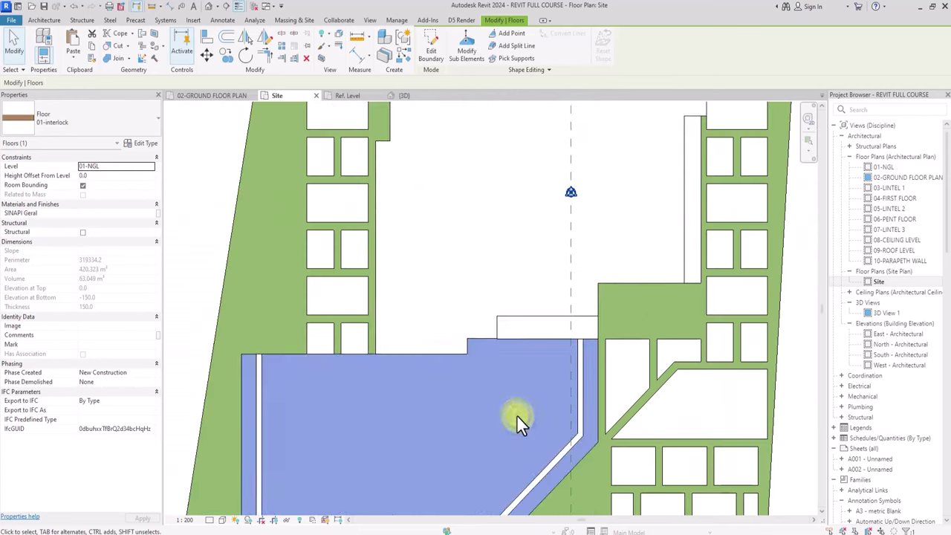
{"action": "scroll", "coordinate": [516, 415], "scroll_direction": "down", "scroll_amount": 3}
{"action": "scroll", "coordinate": [535, 388], "scroll_direction": "up", "scroll_amount": 2}
{"action": "scroll", "coordinate": [601, 311], "scroll_direction": "up", "scroll_amount": 1}
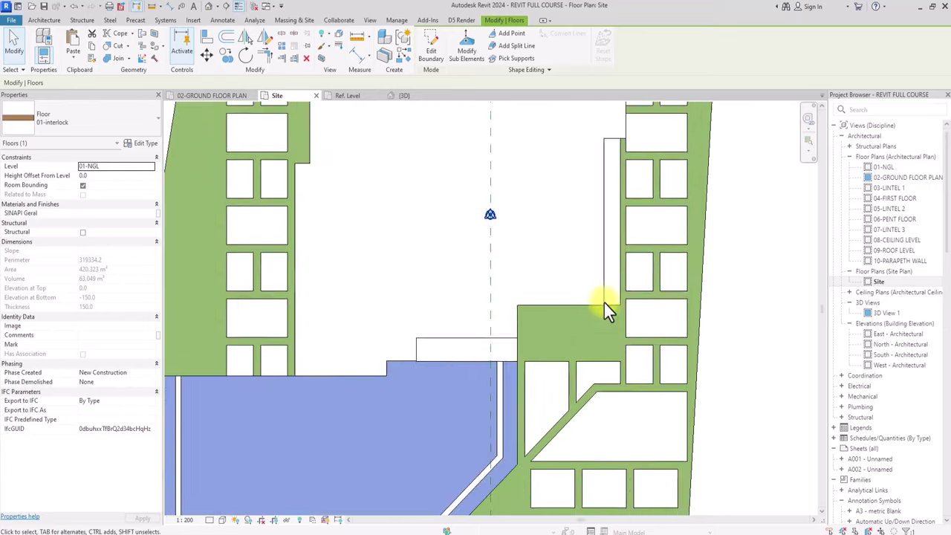
{"action": "scroll", "coordinate": [603, 304], "scroll_direction": "up", "scroll_amount": 1}
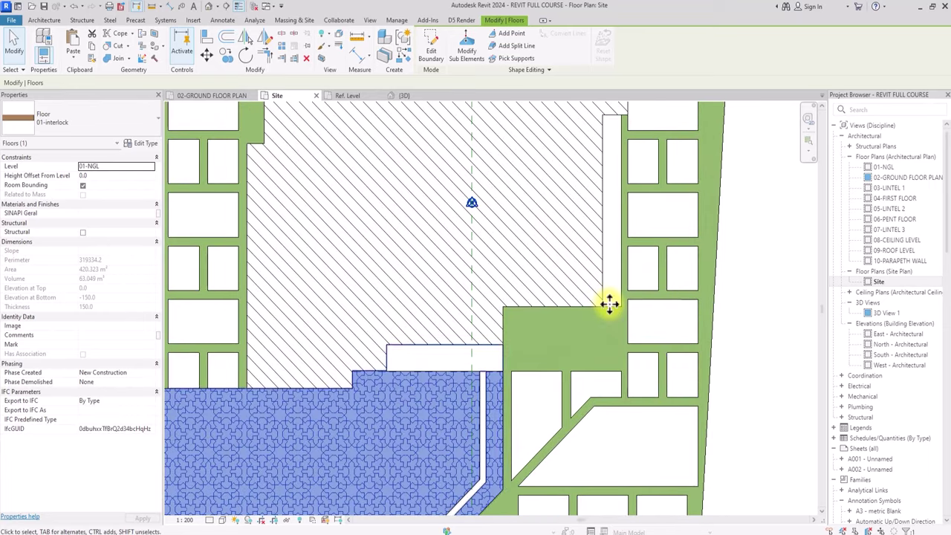
{"action": "scroll", "coordinate": [608, 303], "scroll_direction": "down", "scroll_amount": 3}
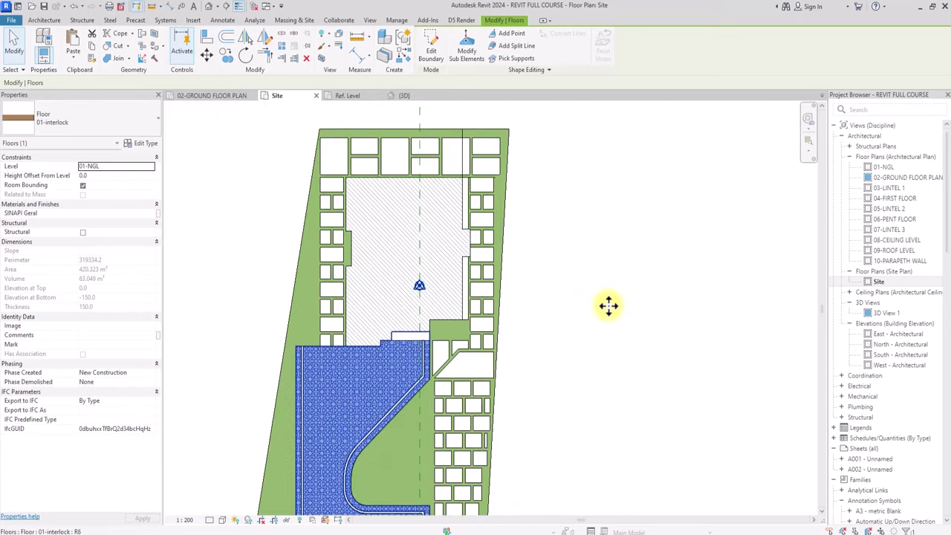
{"action": "scroll", "coordinate": [602, 318], "scroll_direction": "up", "scroll_amount": 2}
{"action": "scroll", "coordinate": [595, 335], "scroll_direction": "down", "scroll_amount": 1}
{"action": "key", "text": "Escape"}
{"action": "middle_click_drag", "start_coordinate": [592, 339], "coordinate": [592, 280]}
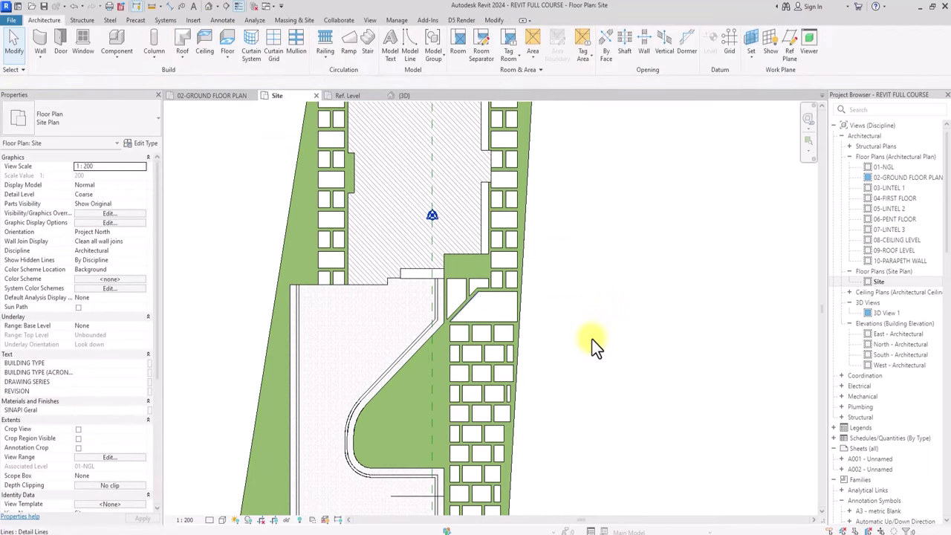
{"action": "scroll", "coordinate": [592, 340], "scroll_direction": "down", "scroll_amount": 2}
{"action": "middle_click_drag", "start_coordinate": [592, 339], "coordinate": [660, 221]}
{"action": "scroll", "coordinate": [592, 339], "scroll_direction": "down", "scroll_amount": 2}
{"action": "middle_click_drag", "start_coordinate": [592, 340], "coordinate": [599, 200]}
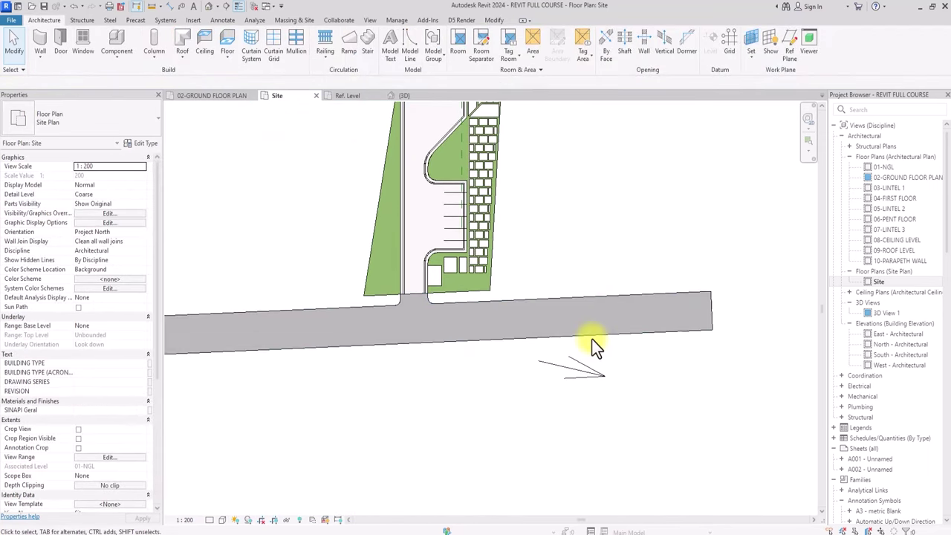
Start a new floor on the site plan and duplicate the 01-green area 2 type as 01-green area 3
{"action": "left_click", "coordinate": [227, 37]}
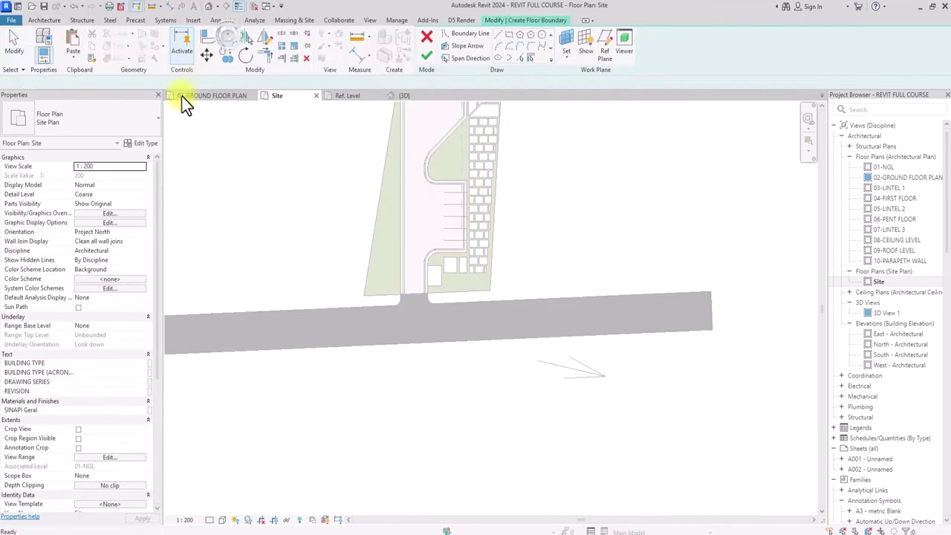
{"action": "left_click", "coordinate": [145, 144]}
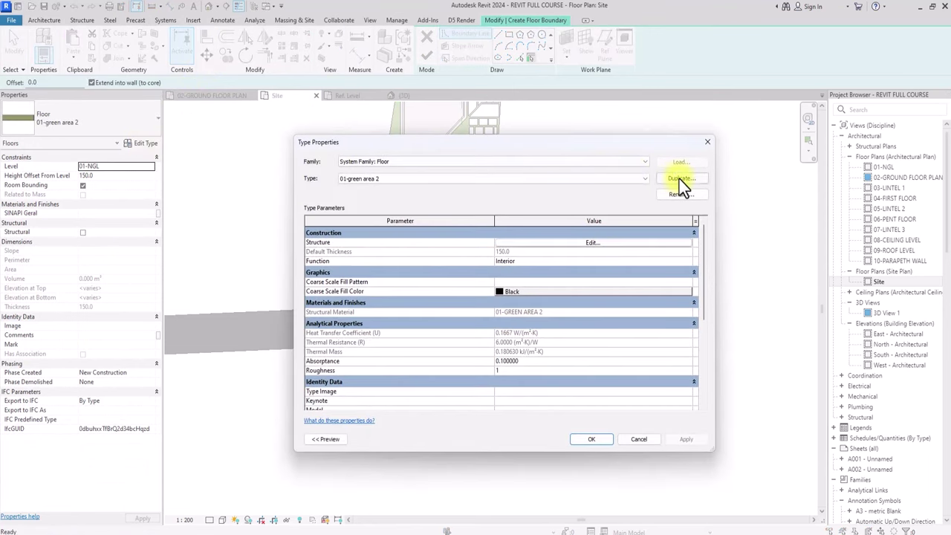
{"action": "left_click", "coordinate": [679, 179]}
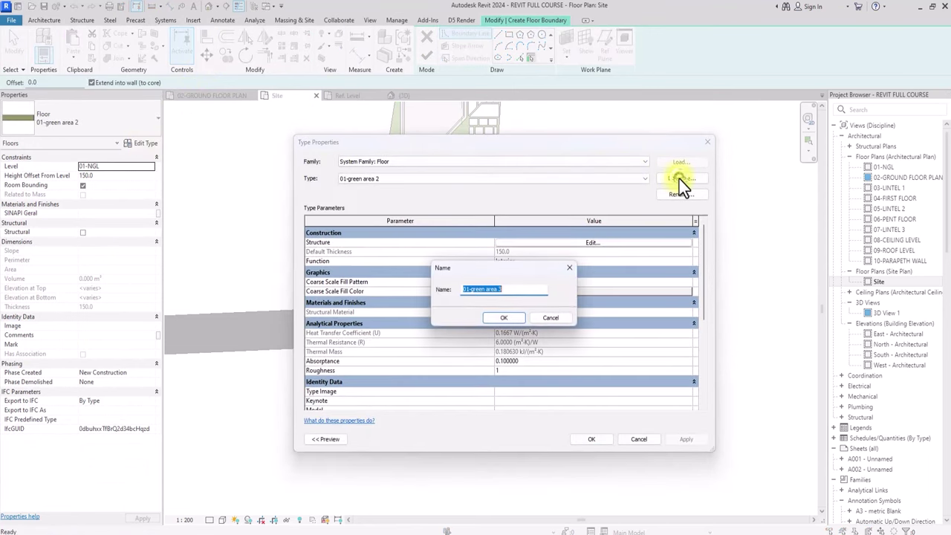
{"action": "left_click", "coordinate": [505, 319]}
Duplicate the 01-GREEN AREA 2 material as 01-GREEN AREA 3 for the new type's structure layer and accept the type changes
{"action": "left_click", "coordinate": [591, 243]}
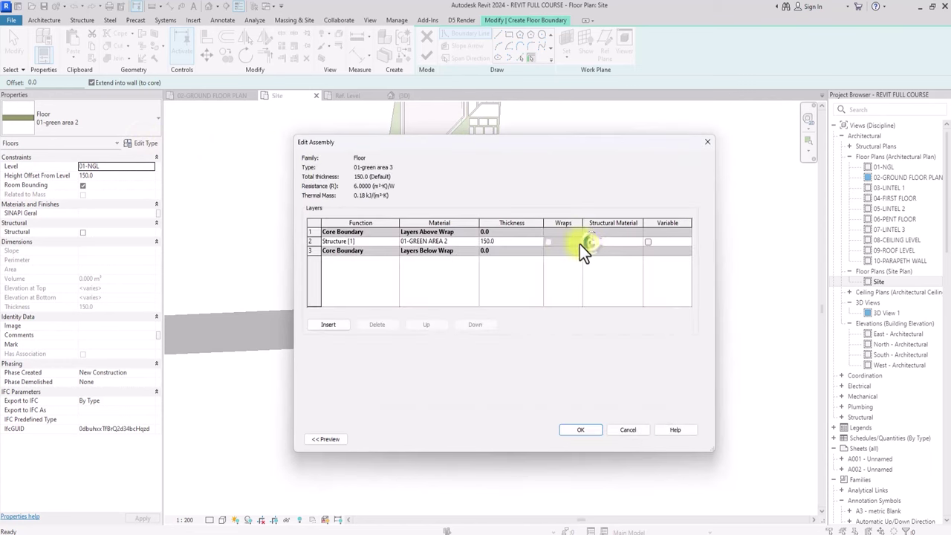
{"action": "left_click", "coordinate": [588, 242]}
{"action": "left_click", "coordinate": [473, 241]}
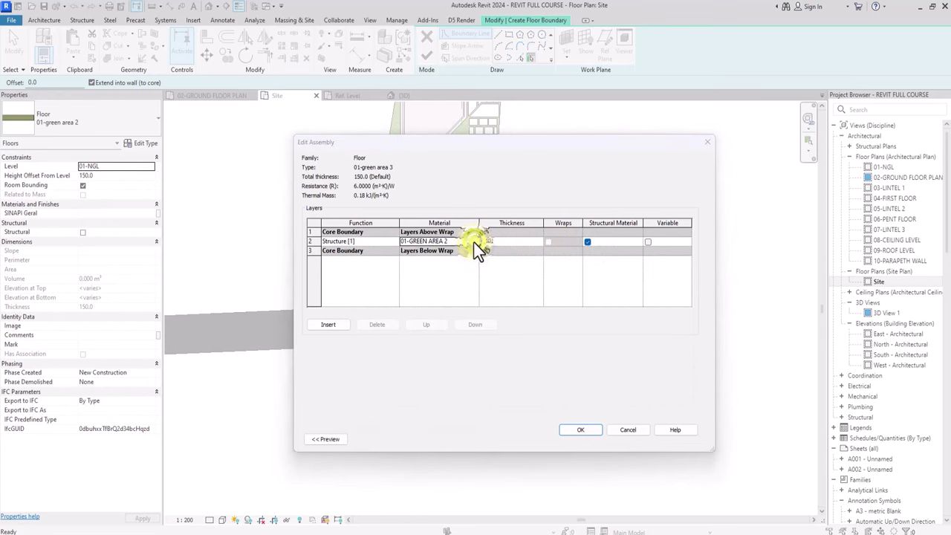
{"action": "right_click", "coordinate": [334, 257]}
{"action": "left_click", "coordinate": [357, 274]}
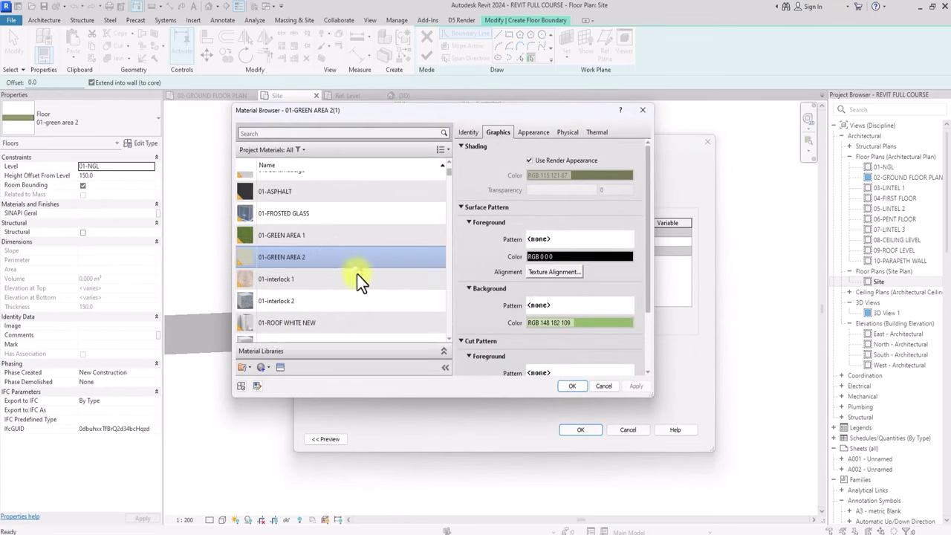
{"action": "left_click_drag", "start_coordinate": [312, 258], "coordinate": [302, 261]}
{"action": "type", "text": "3"}
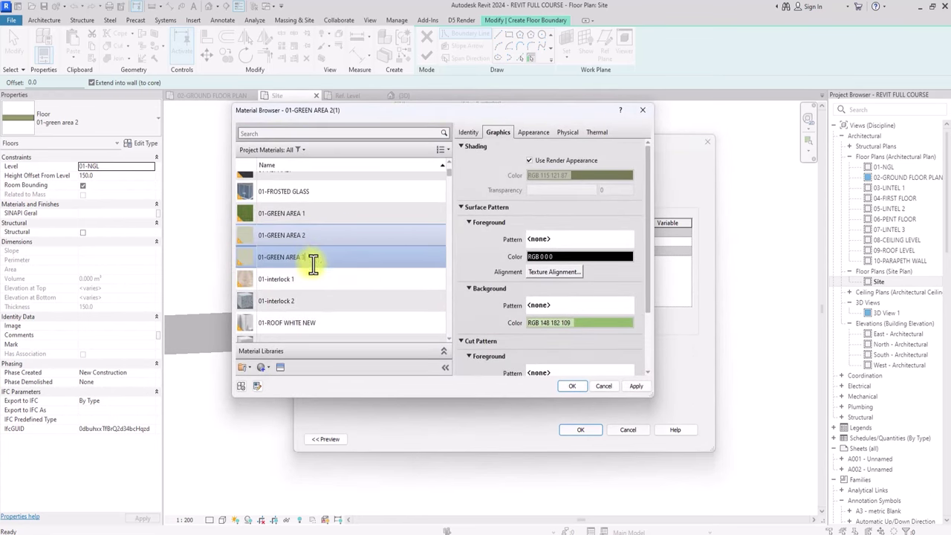
{"action": "left_click", "coordinate": [567, 387]}
{"action": "left_click", "coordinate": [577, 428]}
{"action": "left_click", "coordinate": [585, 439]}
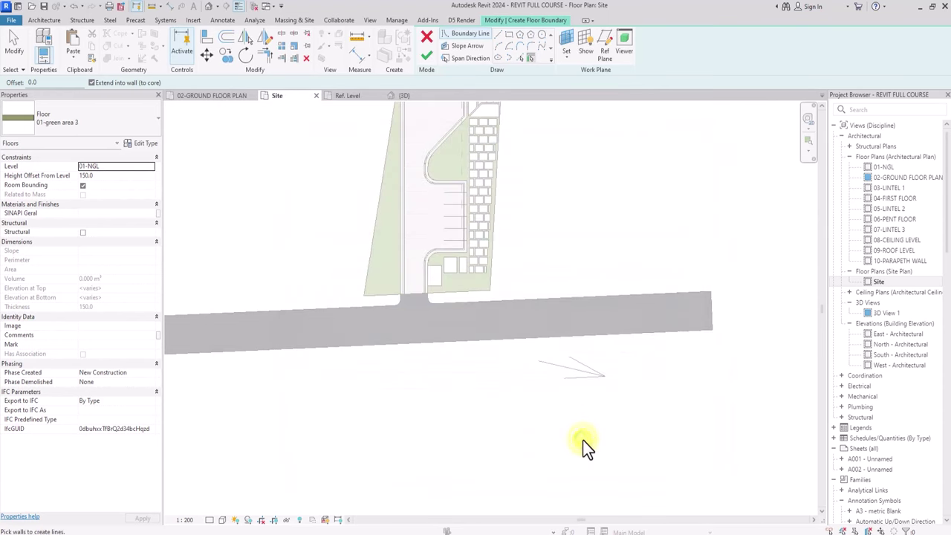
Add floor boundary lines along the road's long edges and the curved corners on both sides of the driveway entrance
{"action": "left_click", "coordinate": [520, 56]}
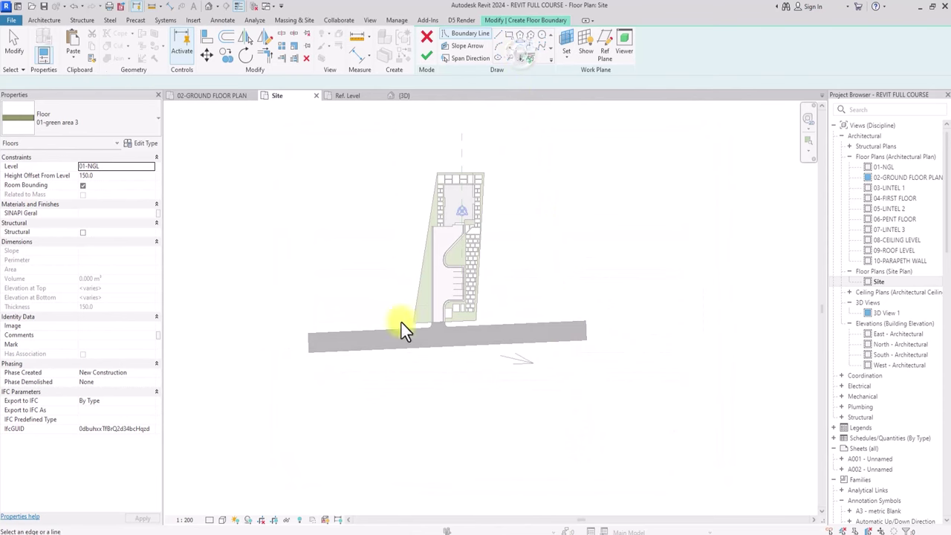
{"action": "left_click", "coordinate": [388, 351]}
{"action": "scroll", "coordinate": [391, 328], "scroll_direction": "up", "scroll_amount": 2}
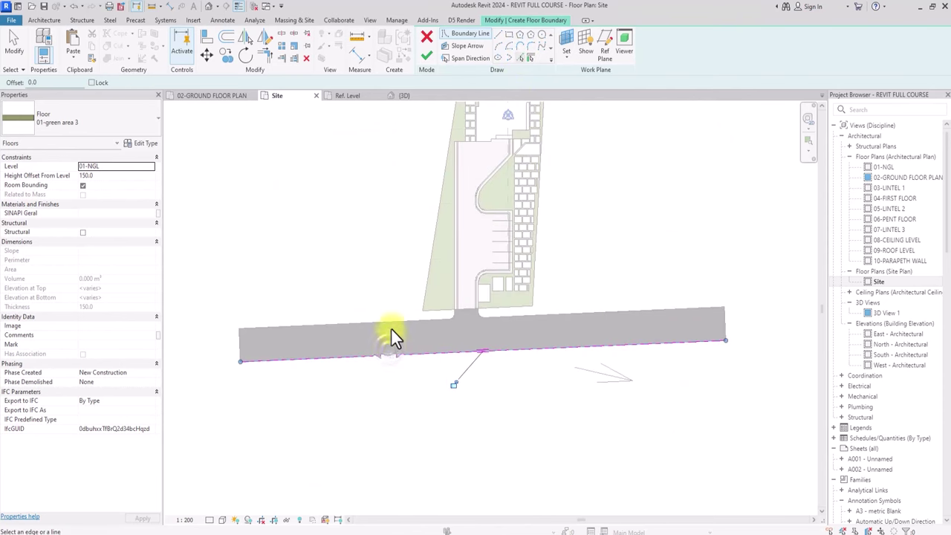
{"action": "left_click", "coordinate": [392, 322]}
{"action": "scroll", "coordinate": [392, 323], "scroll_direction": "up", "scroll_amount": 3}
{"action": "left_click", "coordinate": [451, 313]}
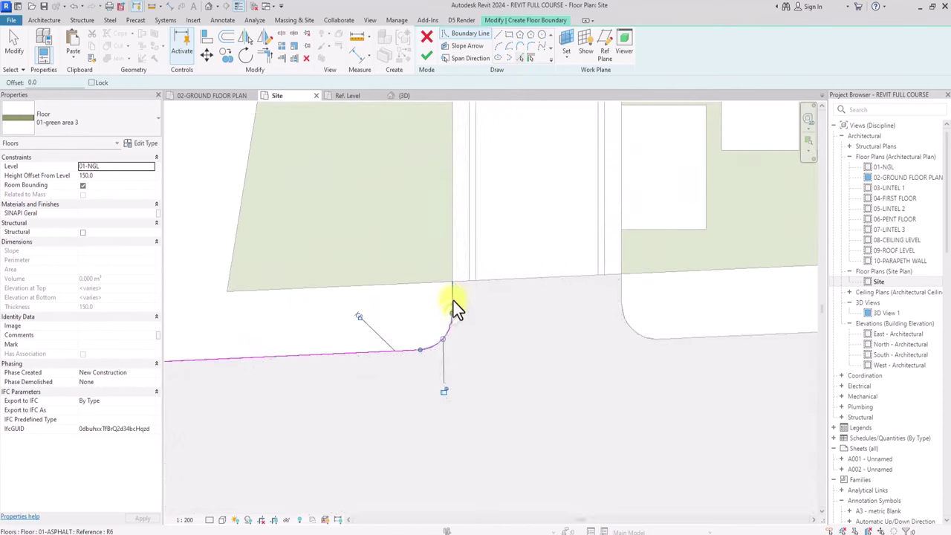
{"action": "scroll", "coordinate": [453, 303], "scroll_direction": "up", "scroll_amount": 2}
{"action": "left_click", "coordinate": [590, 298]}
{"action": "left_click", "coordinate": [594, 318]}
{"action": "scroll", "coordinate": [613, 318], "scroll_direction": "down", "scroll_amount": 5}
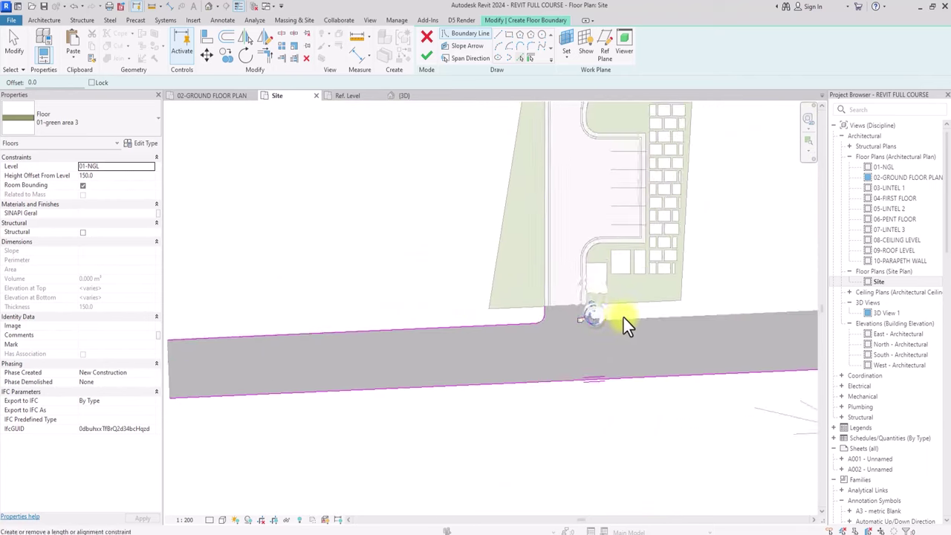
{"action": "left_click", "coordinate": [653, 317]}
Add boundary lines along the plot's outer edges, including its front and both long sides
{"action": "scroll", "coordinate": [652, 318], "scroll_direction": "up", "scroll_amount": 2}
{"action": "left_click", "coordinate": [622, 310]}
{"action": "scroll", "coordinate": [520, 327], "scroll_direction": "down", "scroll_amount": 3}
{"action": "scroll", "coordinate": [541, 335], "scroll_direction": "up", "scroll_amount": 3}
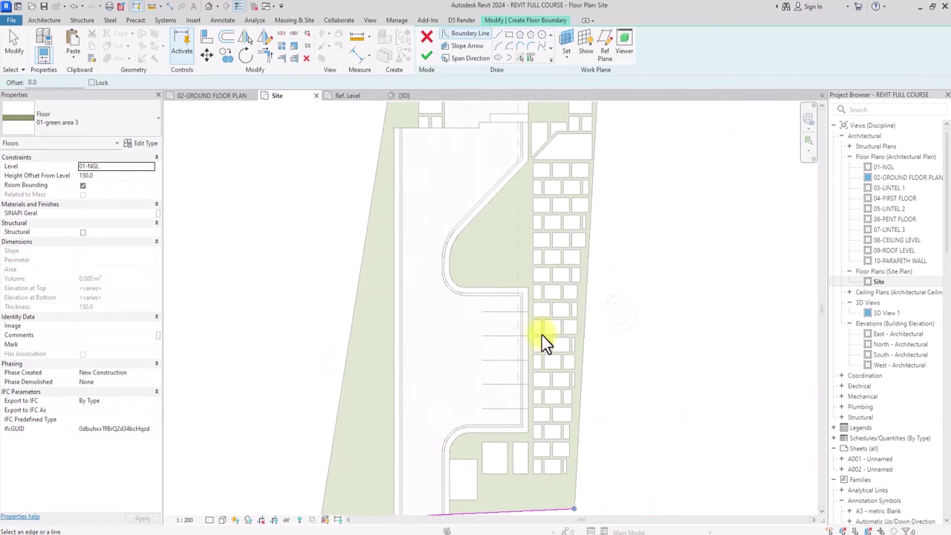
{"action": "left_click", "coordinate": [579, 397]}
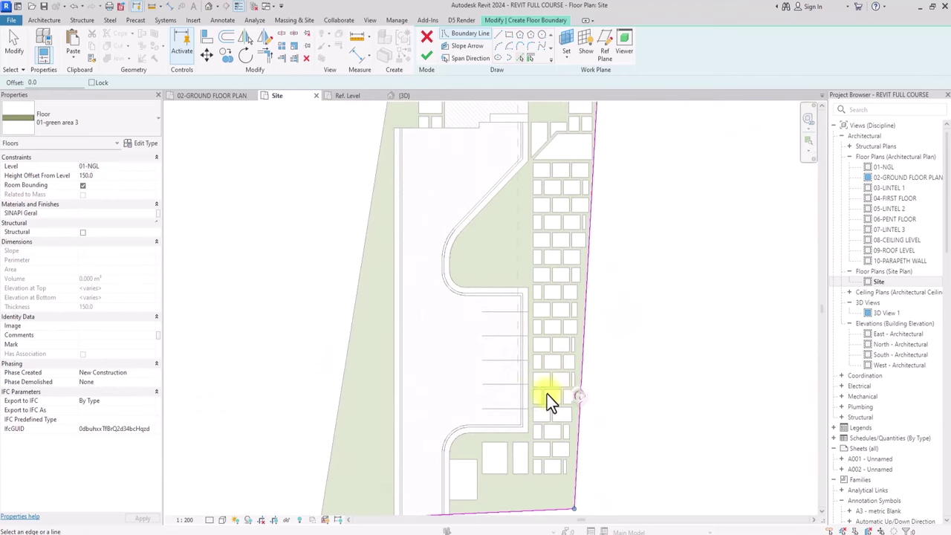
{"action": "left_click", "coordinate": [345, 377]}
{"action": "scroll", "coordinate": [334, 328], "scroll_direction": "down", "scroll_amount": 4}
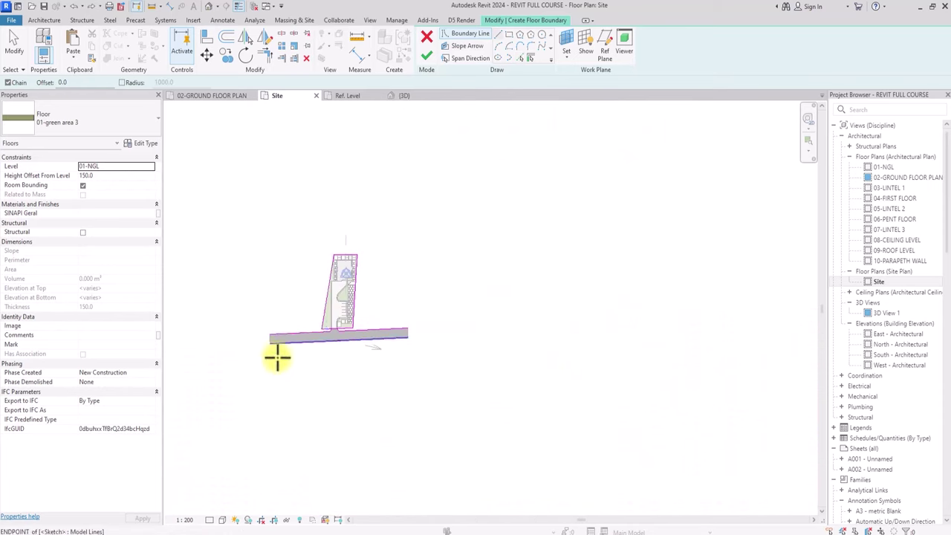
Sketch a rectangular outer boundary about 121 m by 126 m around the plot and road
{"action": "left_click", "coordinate": [277, 358]}
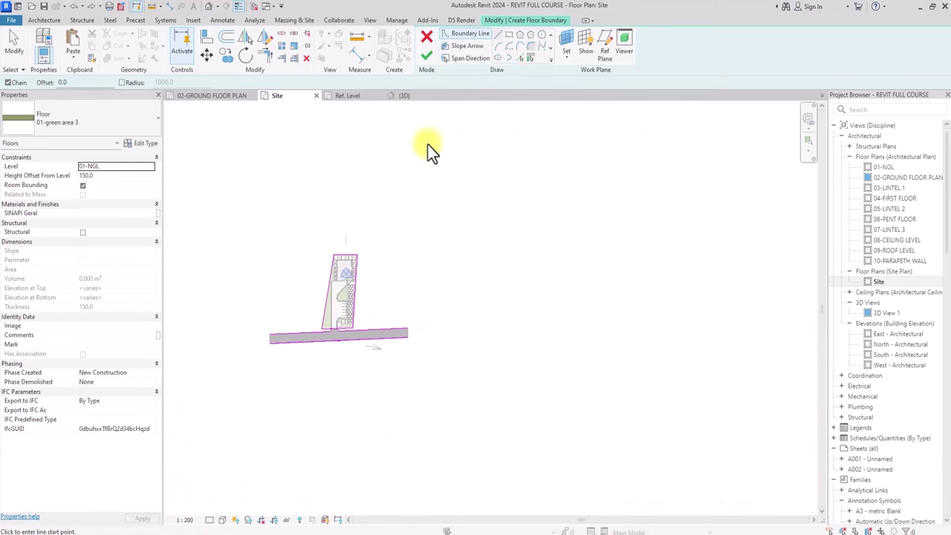
{"action": "left_click", "coordinate": [508, 34]}
{"action": "left_click", "coordinate": [273, 229]}
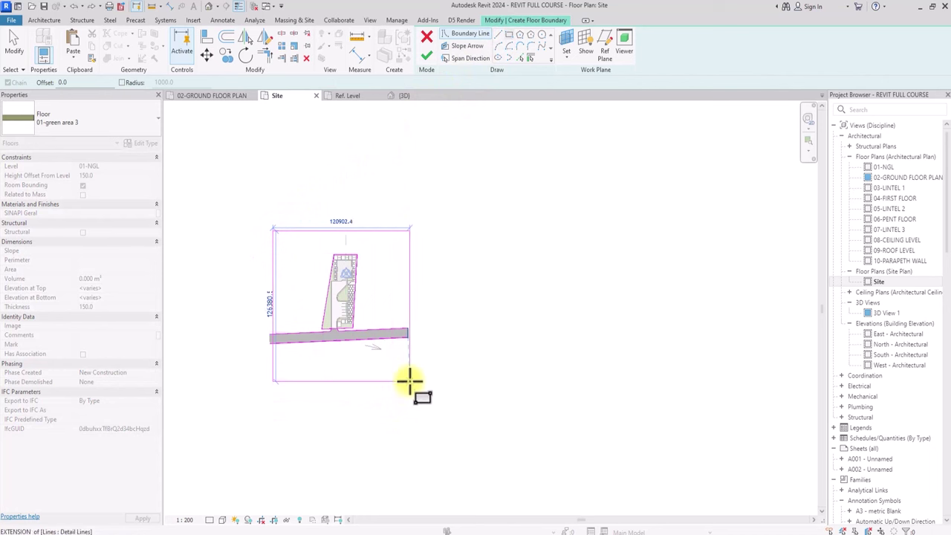
{"action": "left_click", "coordinate": [407, 383]}
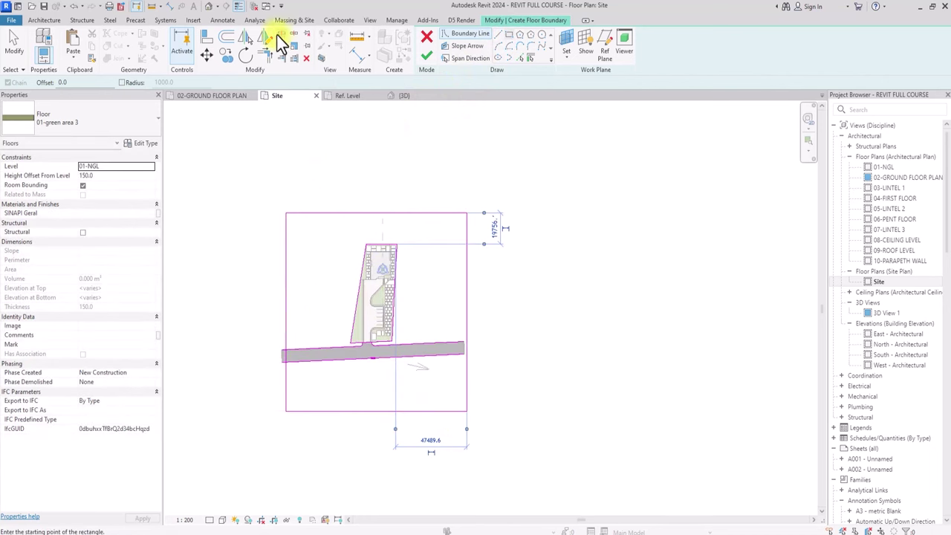
Split the plot's front boundary line at the driveway entrance
{"action": "scroll", "coordinate": [297, 327], "scroll_direction": "up", "scroll_amount": 3}
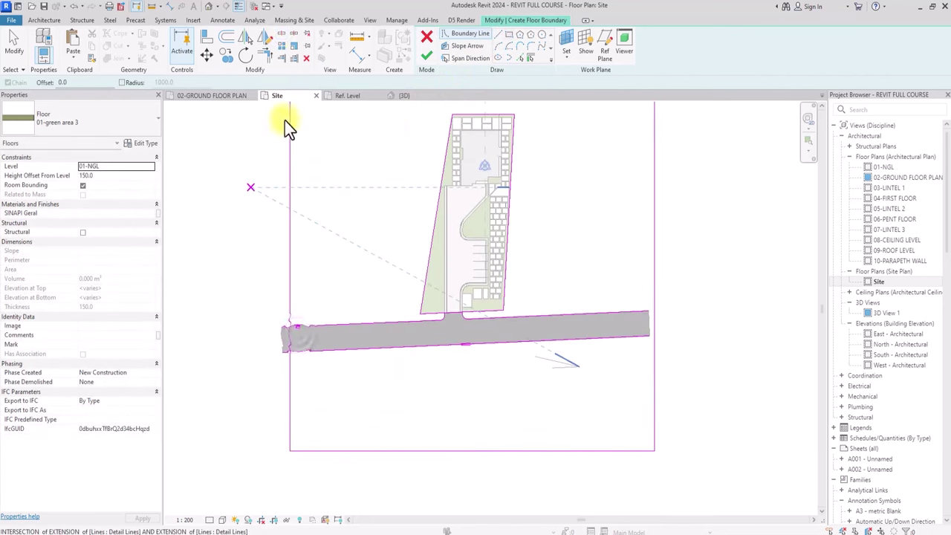
{"action": "left_click", "coordinate": [282, 35]}
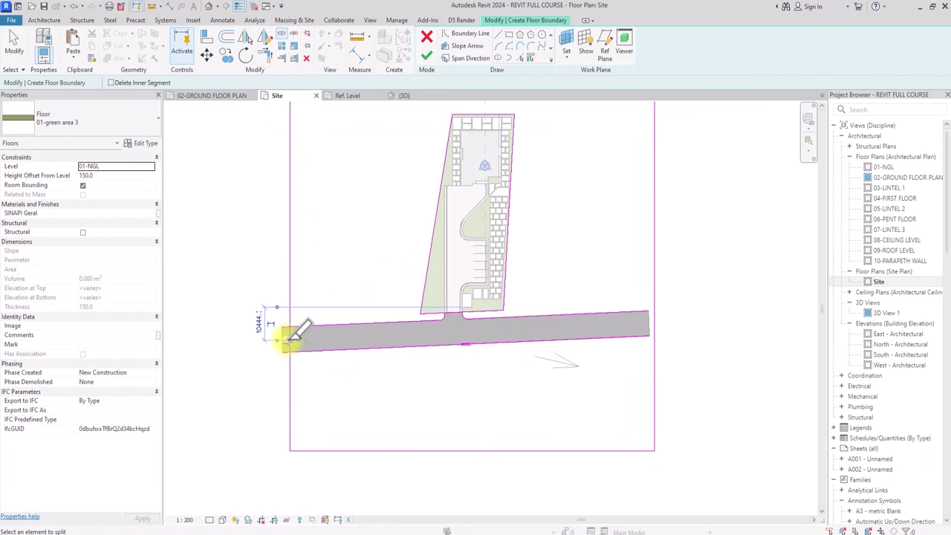
{"action": "scroll", "coordinate": [420, 302], "scroll_direction": "up", "scroll_amount": 3}
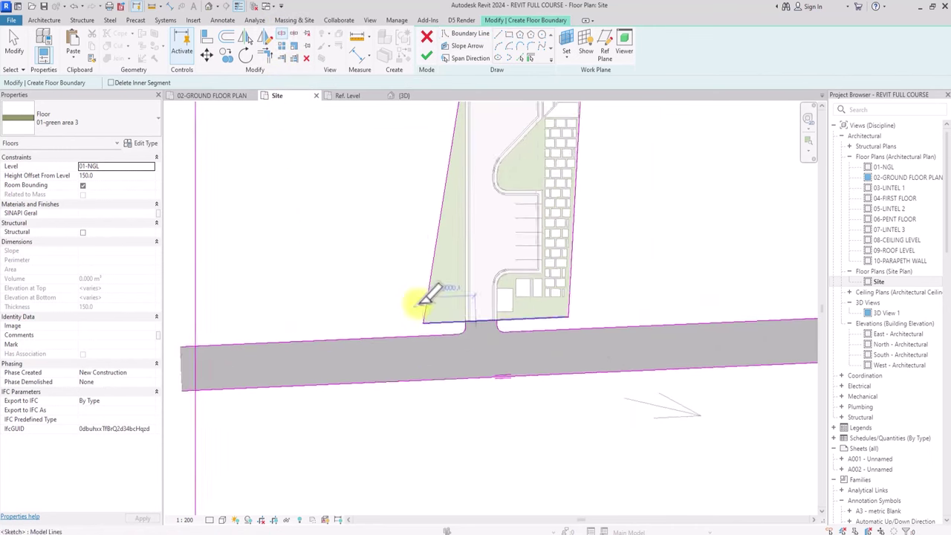
{"action": "scroll", "coordinate": [483, 320], "scroll_direction": "up", "scroll_amount": 1}
{"action": "left_click", "coordinate": [481, 320]}
{"action": "key", "text": "Escape"}
{"action": "left_click", "coordinate": [285, 34]}
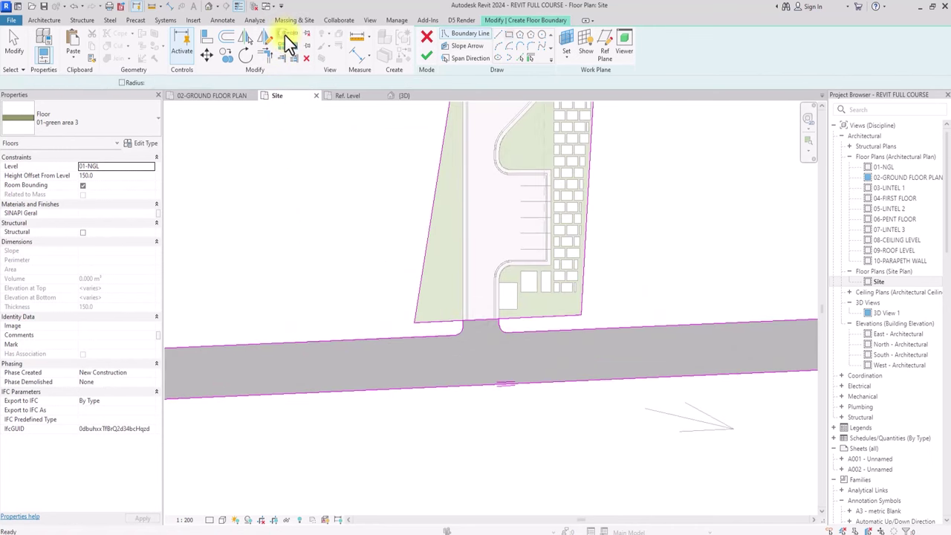
{"action": "key", "text": "s"}
{"action": "key", "text": "l"}
{"action": "left_click", "coordinate": [474, 321]}
Trim the rectangle's sides to the road edges and the split front line to the driveway entrance, and finish the floor
{"action": "scroll", "coordinate": [475, 312], "scroll_direction": "down", "scroll_amount": 2}
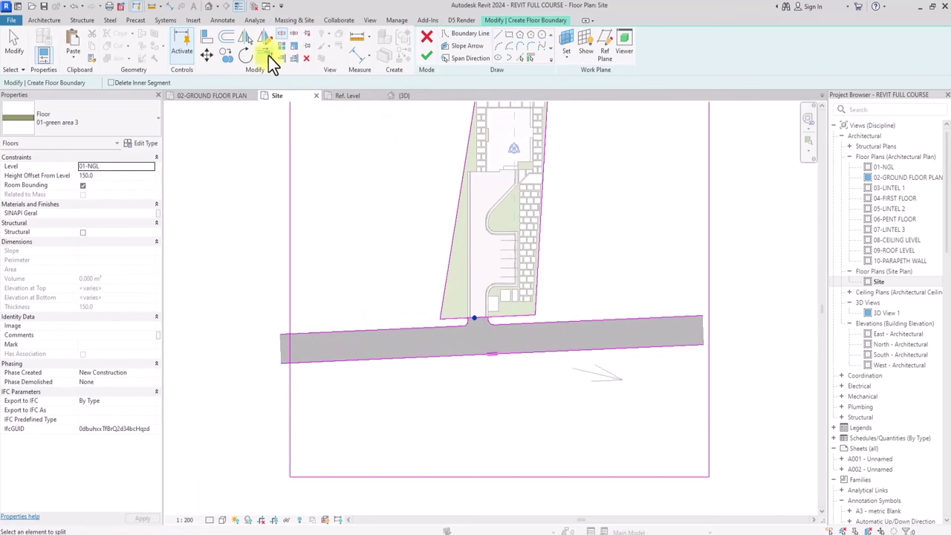
{"action": "left_click", "coordinate": [268, 55]}
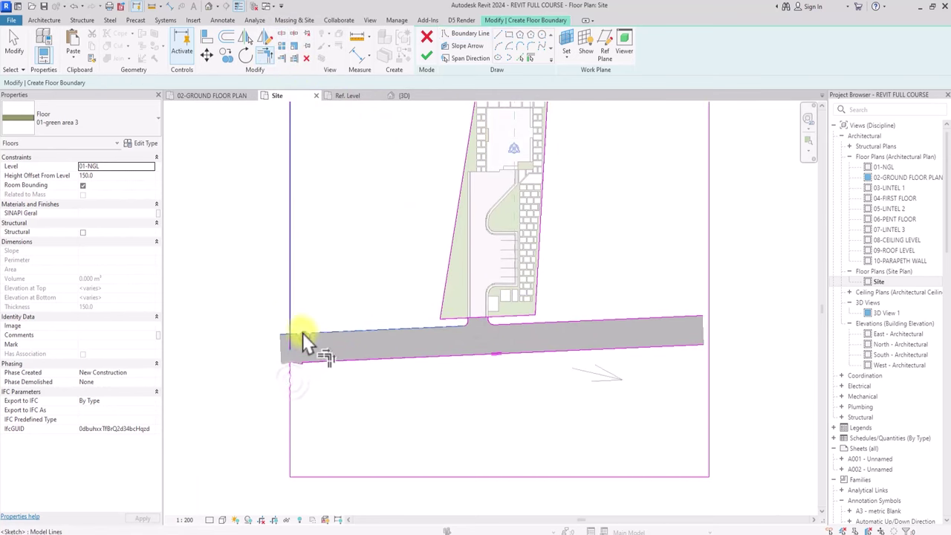
{"action": "left_click", "coordinate": [290, 297]}
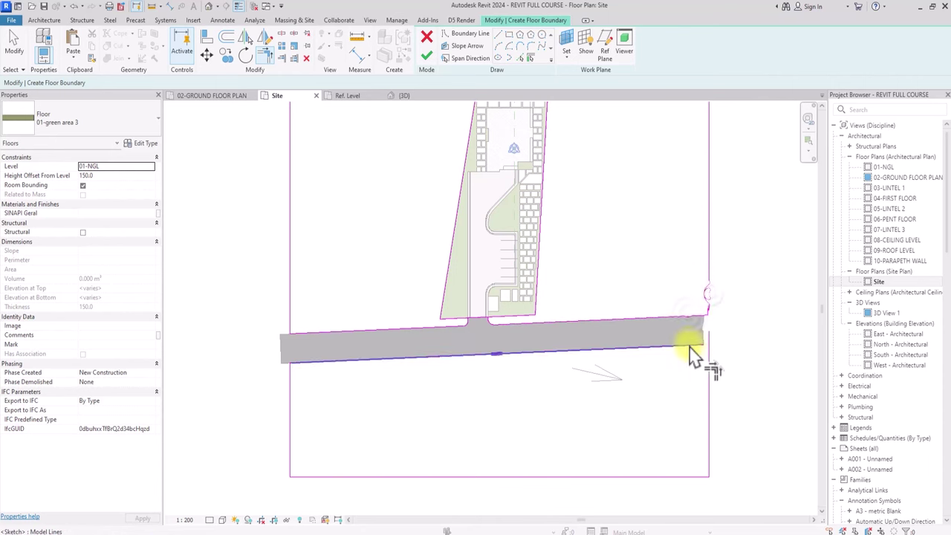
{"action": "scroll", "coordinate": [709, 372], "scroll_direction": "up", "scroll_amount": 5}
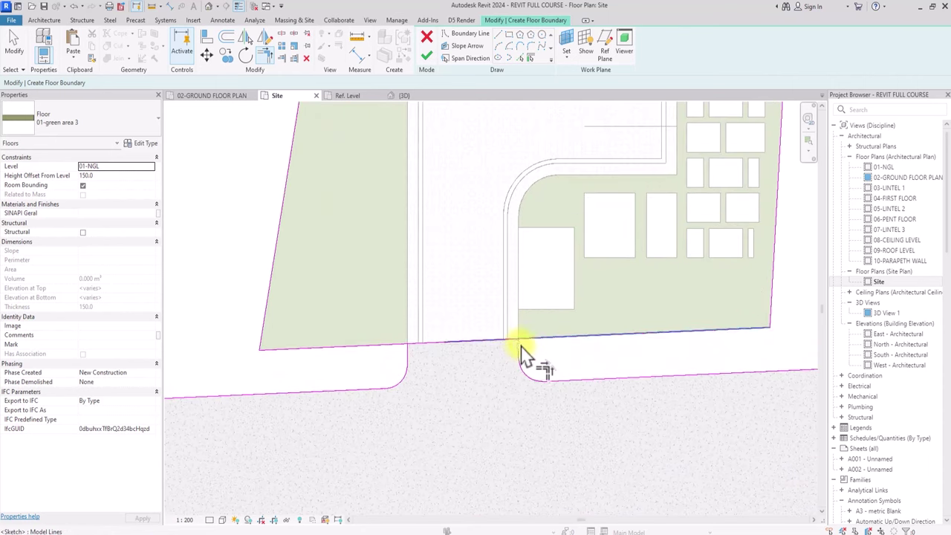
{"action": "scroll", "coordinate": [398, 355], "scroll_direction": "down", "scroll_amount": 2}
{"action": "scroll", "coordinate": [397, 355], "scroll_direction": "down", "scroll_amount": 4}
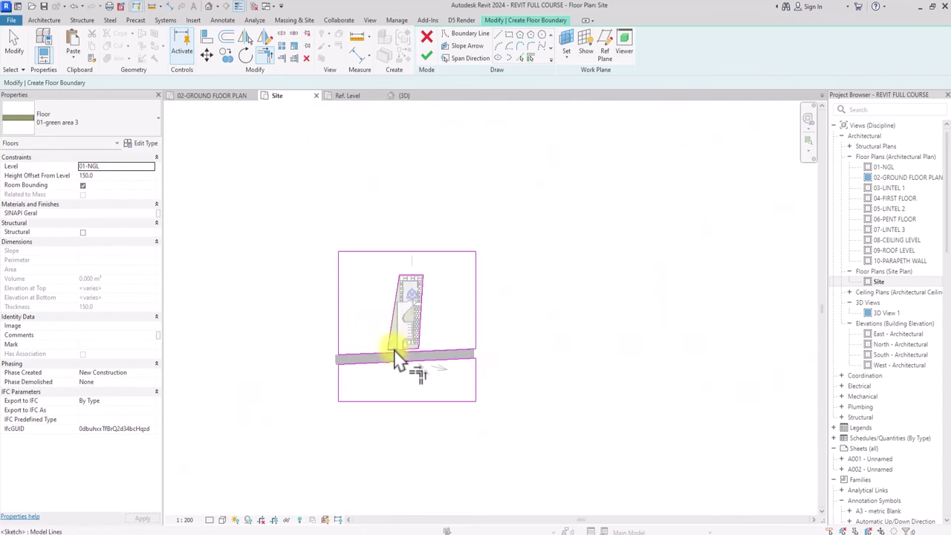
{"action": "scroll", "coordinate": [395, 355], "scroll_direction": "up", "scroll_amount": 2}
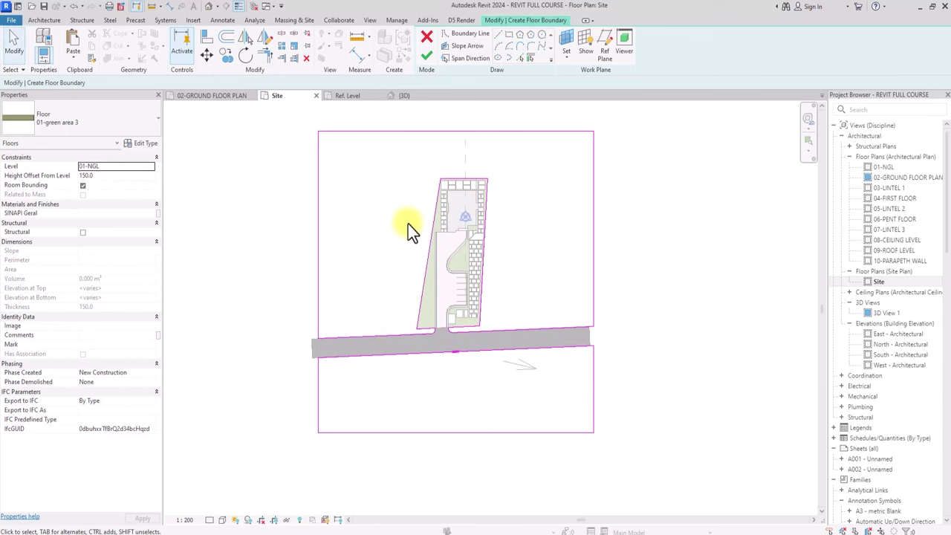
{"action": "left_click", "coordinate": [429, 59]}
Edit the asphalt road's floor boundary and add lines along both sides of the new green area below the road
{"action": "scroll", "coordinate": [570, 300], "scroll_direction": "up", "scroll_amount": 4}
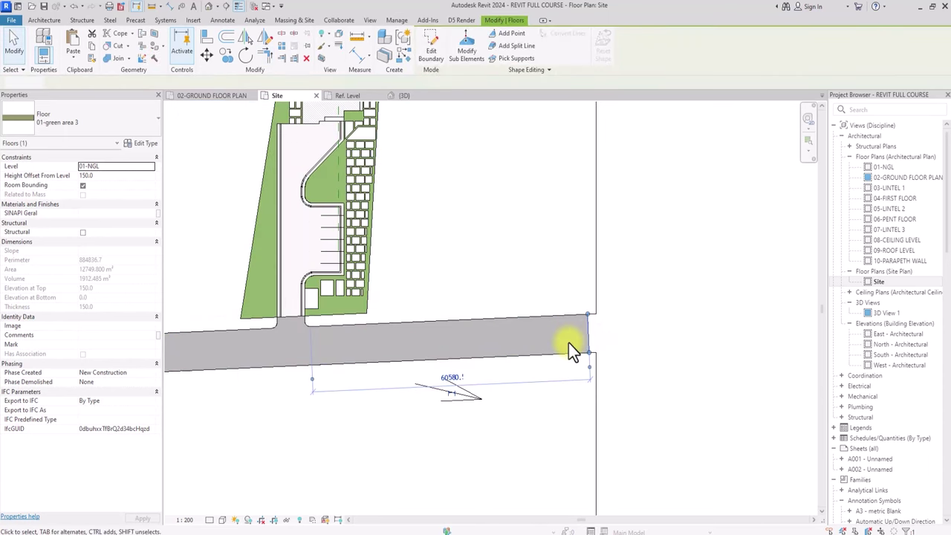
{"action": "key", "text": "Escape"}
{"action": "left_click", "coordinate": [584, 335]}
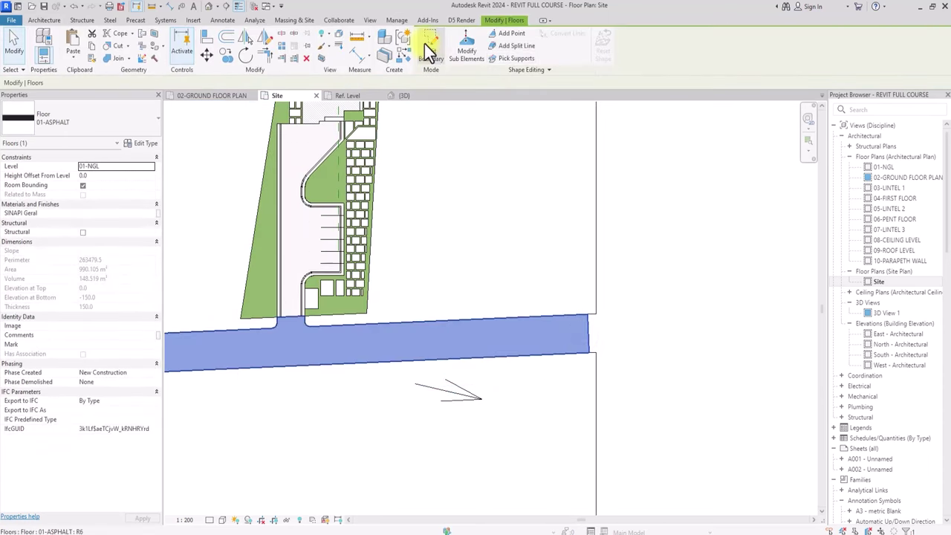
{"action": "left_click", "coordinate": [426, 45]}
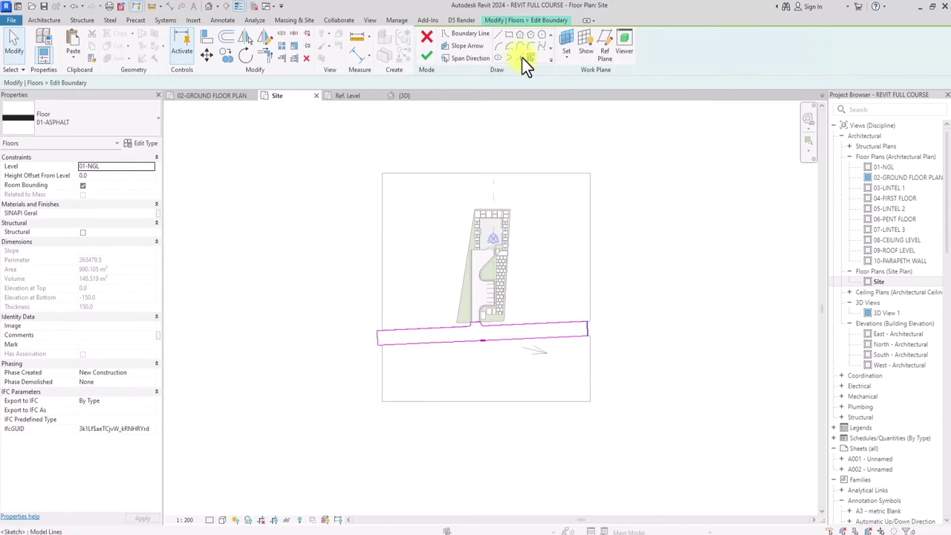
{"action": "left_click", "coordinate": [521, 57]}
{"action": "scroll", "coordinate": [590, 344], "scroll_direction": "up", "scroll_amount": 3}
{"action": "left_click", "coordinate": [588, 349]}
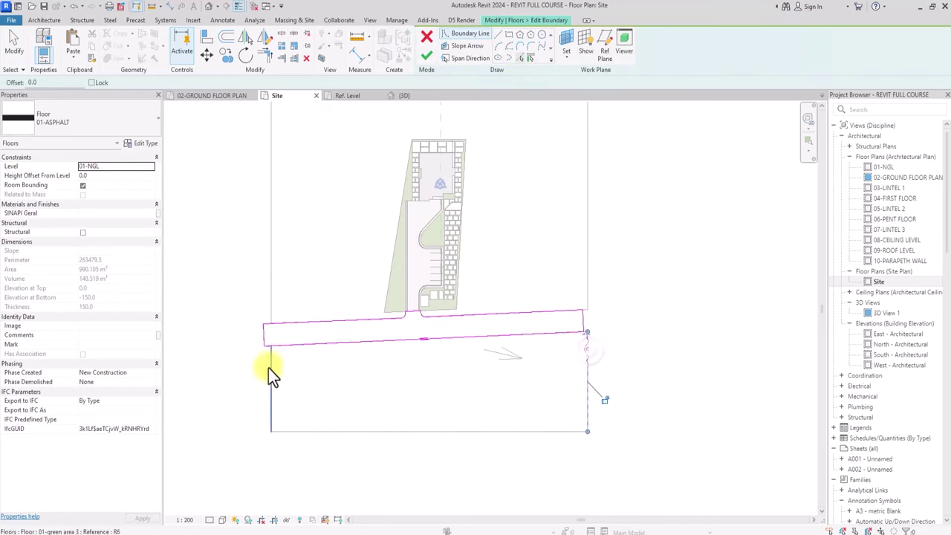
{"action": "left_click", "coordinate": [269, 368]}
Trim the road boundary to the green area's side lines and delete the old end lines at both road ends
{"action": "left_click", "coordinate": [265, 53]}
{"action": "scroll", "coordinate": [283, 361], "scroll_direction": "up", "scroll_amount": 2}
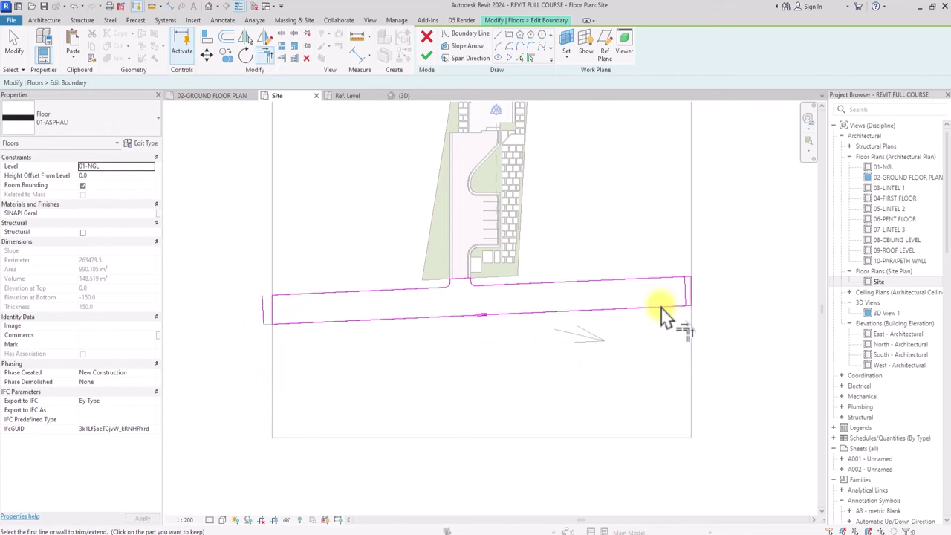
{"action": "key", "text": "Escape"}
{"action": "left_click", "coordinate": [264, 313]}
{"action": "key", "text": "Delete"}
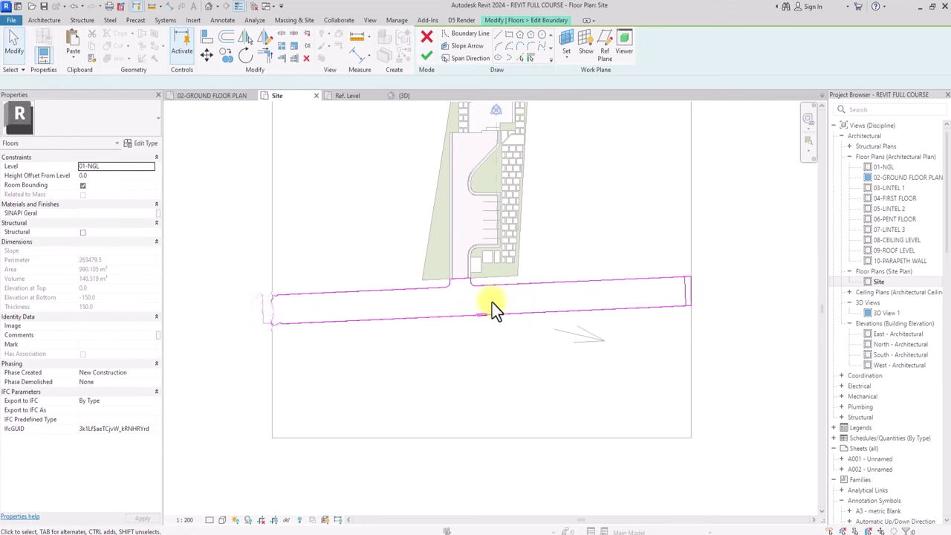
{"action": "left_click", "coordinate": [683, 293]}
{"action": "key", "text": "Delete"}
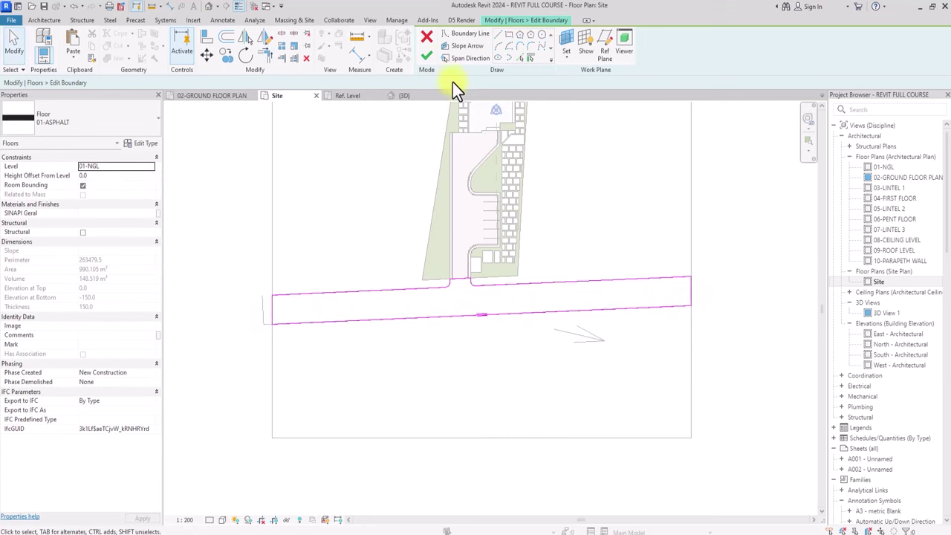
Finish the asphalt road's boundary edit and delete the leftover detail lines beyond the road's west end
{"action": "left_click", "coordinate": [423, 55]}
{"action": "scroll", "coordinate": [293, 355], "scroll_direction": "down", "scroll_amount": 1}
{"action": "mouse_move", "coordinate": [293, 355]}
{"action": "middle_mouse_down"}
{"action": "mouse_move", "coordinate": [309, 372]}
{"action": "mouse_move", "coordinate": [255, 476]}
{"action": "middle_mouse_up"}
{"action": "scroll", "coordinate": [246, 419], "scroll_direction": "up", "scroll_amount": 2}
{"action": "left_click", "coordinate": [245, 420]}
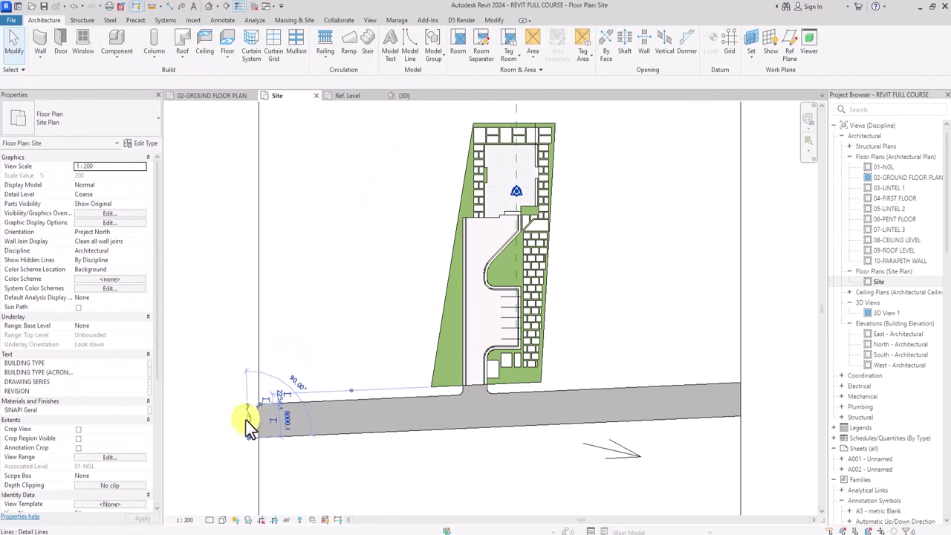
{"action": "left_click", "coordinate": [249, 427]}
{"action": "left_click", "coordinate": [245, 438]}
{"action": "scroll", "coordinate": [245, 438], "scroll_direction": "down", "scroll_amount": 2}
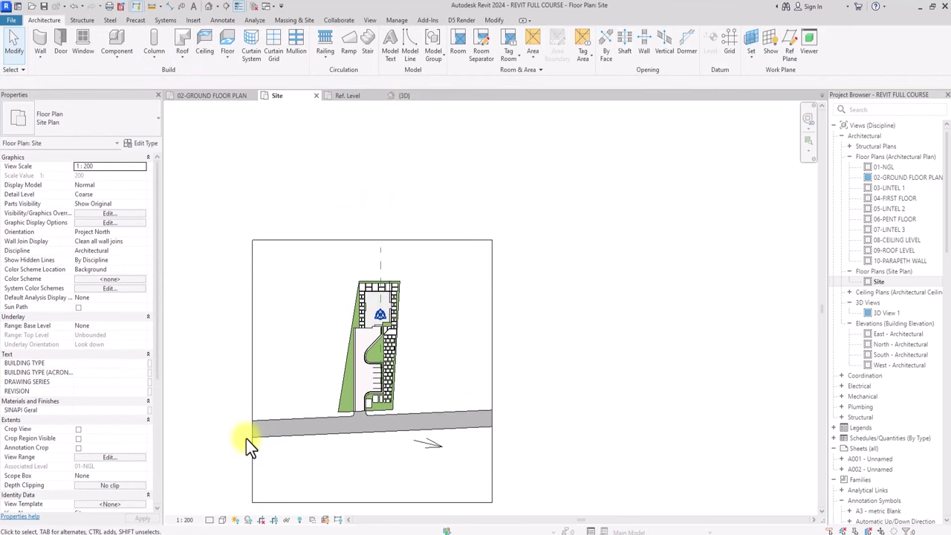
Examine the road, driveway entrance and paved plot in the site plan and the 3D view
{"action": "scroll", "coordinate": [367, 332], "scroll_direction": "up", "scroll_amount": 2}
{"action": "middle_click_drag", "start_coordinate": [345, 403], "coordinate": [366, 286]}
{"action": "scroll", "coordinate": [365, 285], "scroll_direction": "down", "scroll_amount": 1}
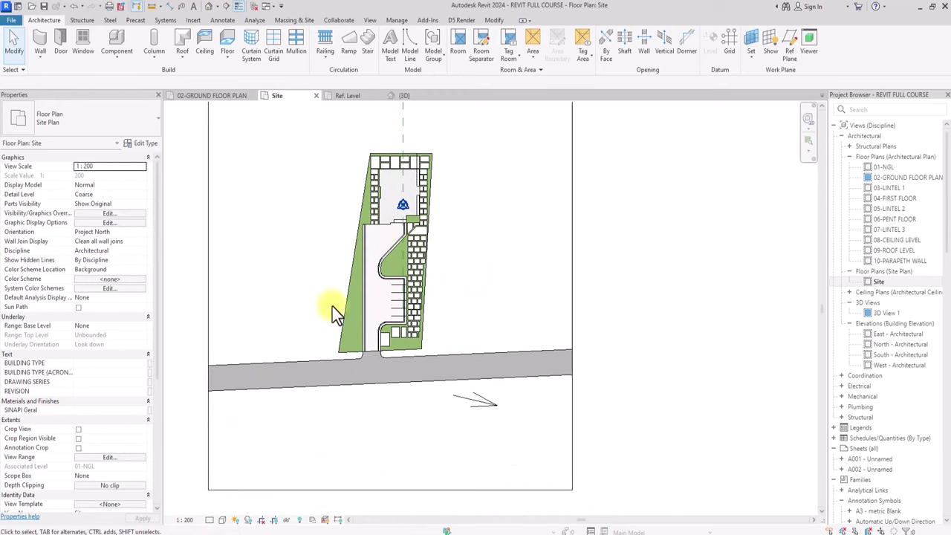
{"action": "scroll", "coordinate": [377, 235], "scroll_direction": "up", "scroll_amount": 2}
{"action": "left_click", "coordinate": [225, 7]}
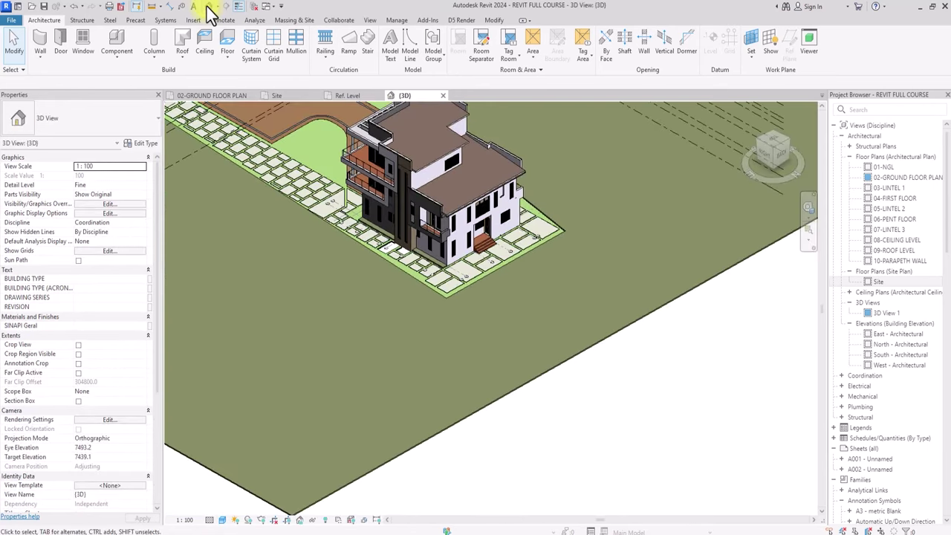
{"action": "middle_click_drag", "start_coordinate": [260, 178], "coordinate": [523, 298]}
{"action": "middle_click_drag", "start_coordinate": [475, 178], "coordinate": [450, 238]}
{"action": "scroll", "coordinate": [451, 238], "scroll_direction": "up", "scroll_amount": 2}
{"action": "scroll", "coordinate": [399, 257], "scroll_direction": "up", "scroll_amount": 2}
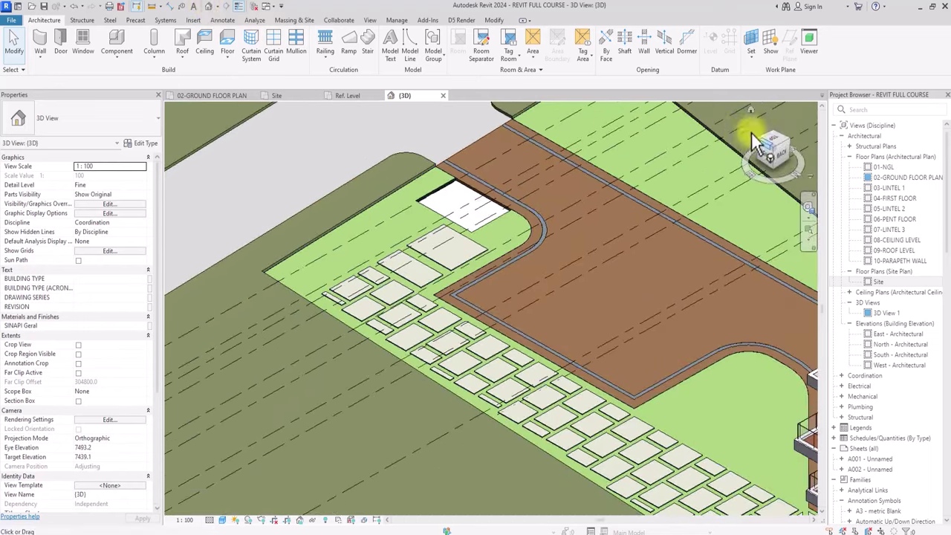
{"action": "left_click", "coordinate": [765, 140]}
Add a 3000 x 4200 mm rectangle over the empty opening beside the driveway to the stamped concrete slab's boundary and finish the edit
{"action": "double_click", "coordinate": [873, 281]}
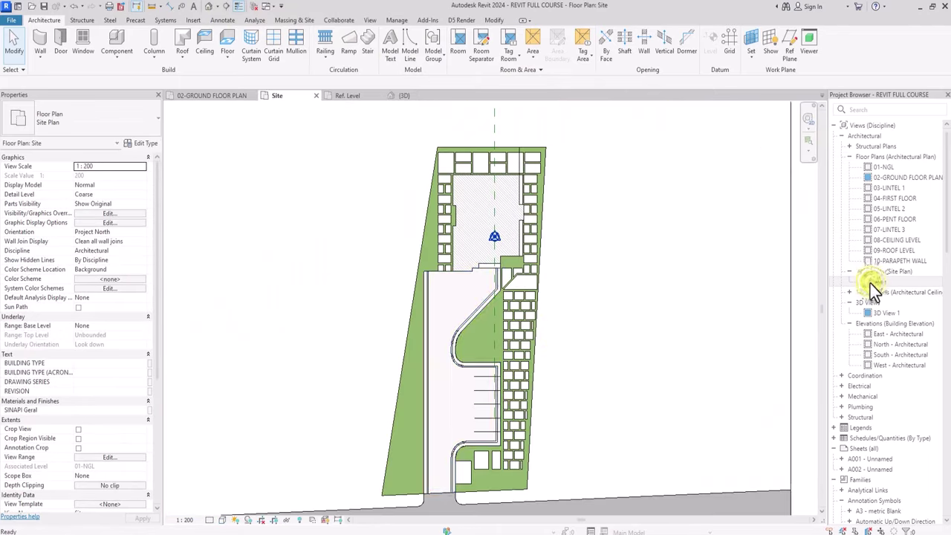
{"action": "scroll", "coordinate": [460, 346], "scroll_direction": "up", "scroll_amount": 5}
{"action": "left_click", "coordinate": [459, 346]}
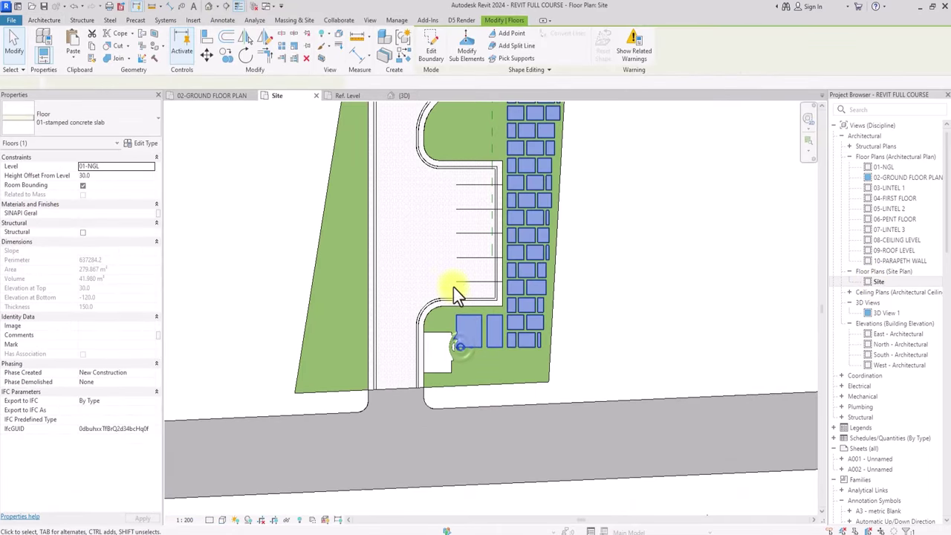
{"action": "scroll", "coordinate": [453, 287], "scroll_direction": "up", "scroll_amount": 2}
{"action": "left_click", "coordinate": [427, 57]}
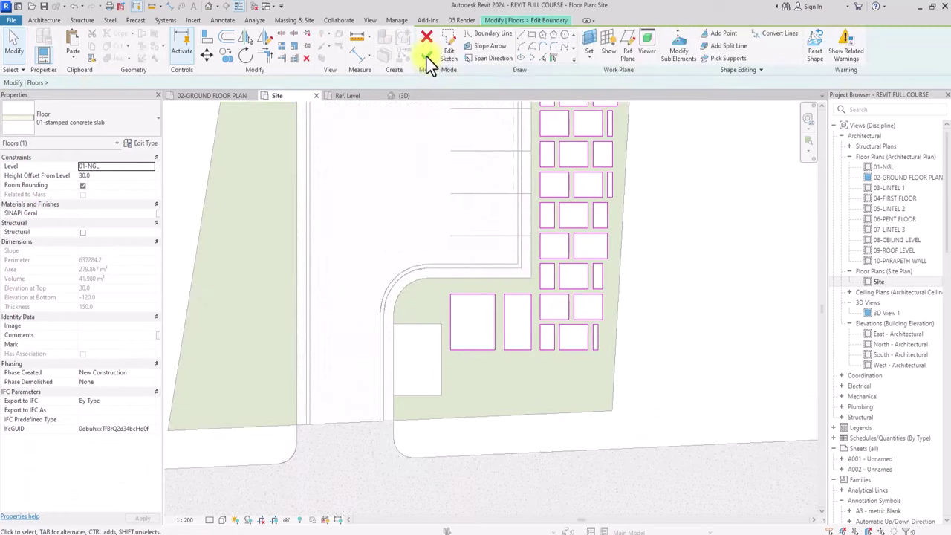
{"action": "left_click", "coordinate": [502, 58]}
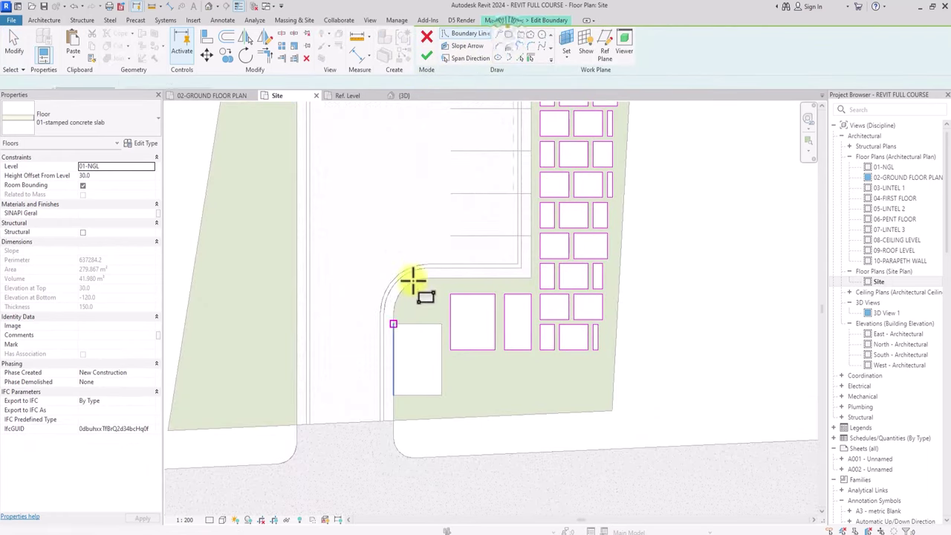
{"action": "left_click", "coordinate": [394, 325]}
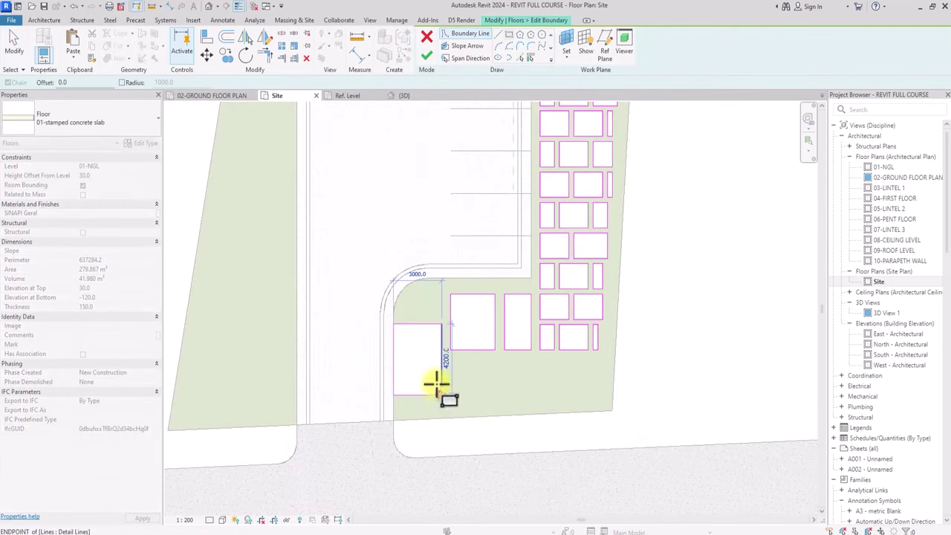
{"action": "left_click", "coordinate": [441, 394]}
{"action": "left_click", "coordinate": [426, 57]}
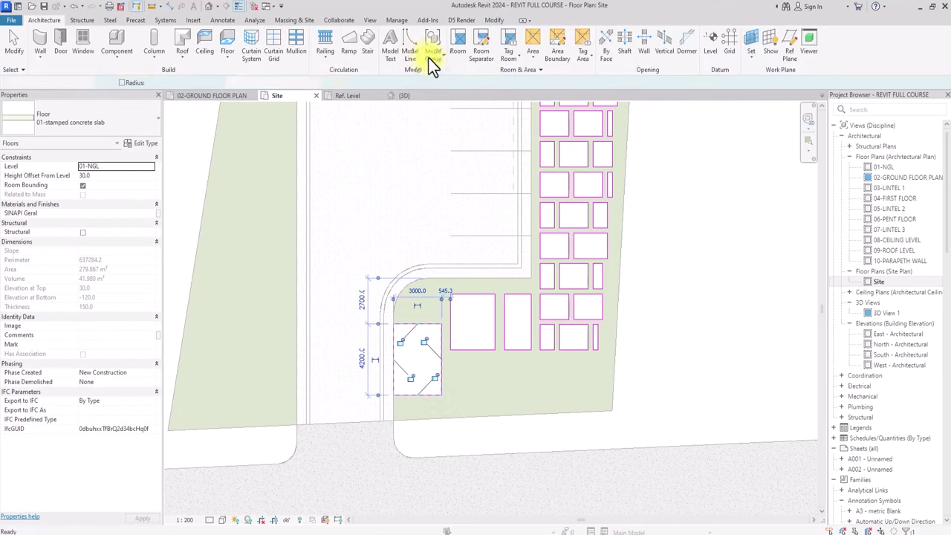
{"action": "left_click", "coordinate": [211, 7]}
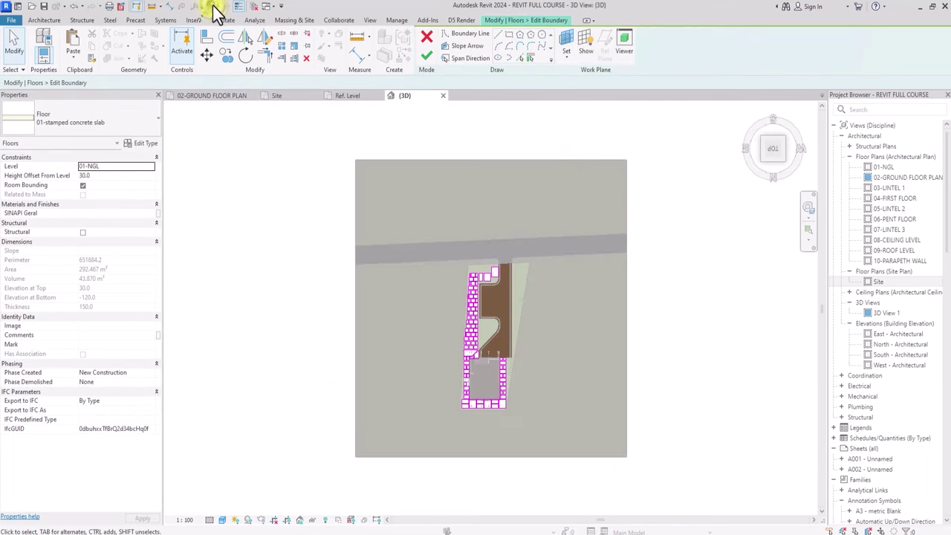
{"action": "left_click", "coordinate": [433, 53]}
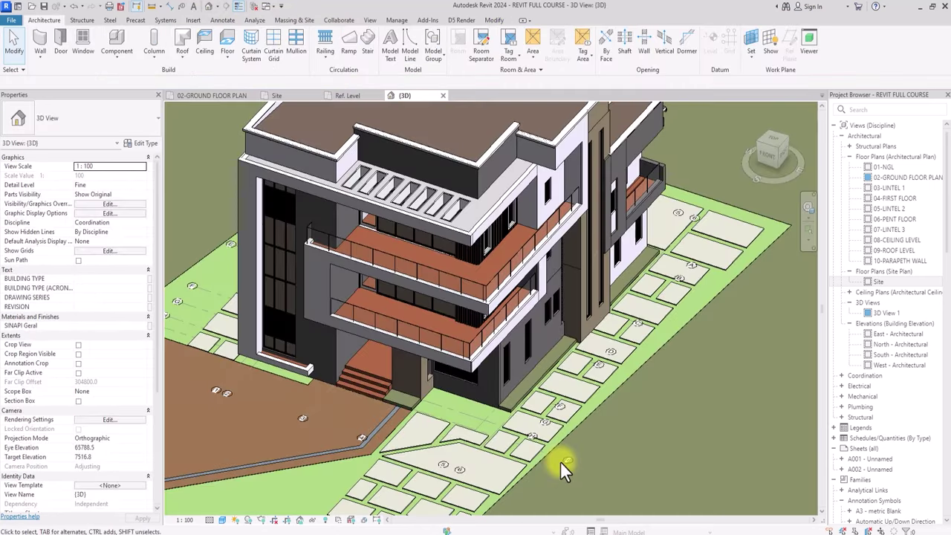
Examine the building's front, balconies, roof openings and side paving in the 3D view
{"action": "scroll", "coordinate": [560, 464], "scroll_direction": "down", "scroll_amount": 3}
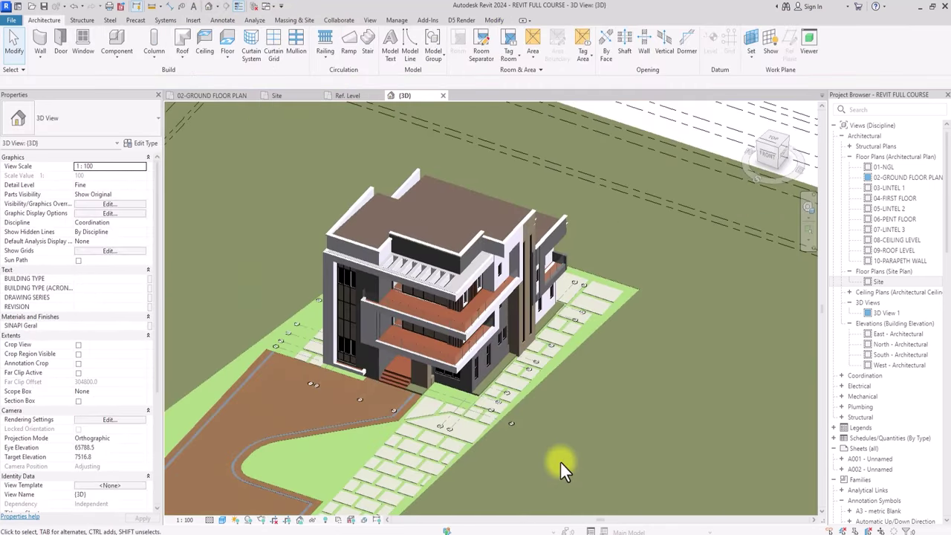
{"action": "scroll", "coordinate": [560, 461], "scroll_direction": "down", "scroll_amount": 2}
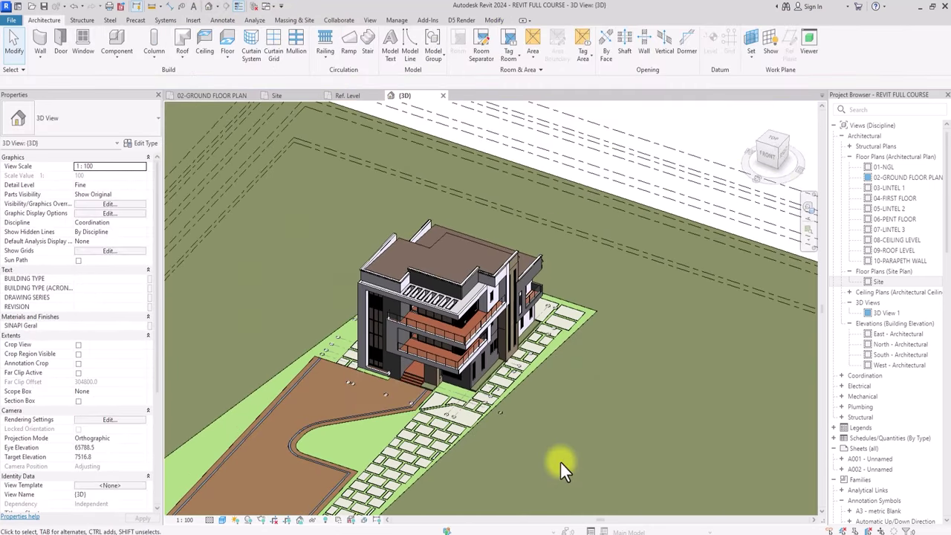
{"action": "scroll", "coordinate": [505, 395], "scroll_direction": "up", "scroll_amount": 2}
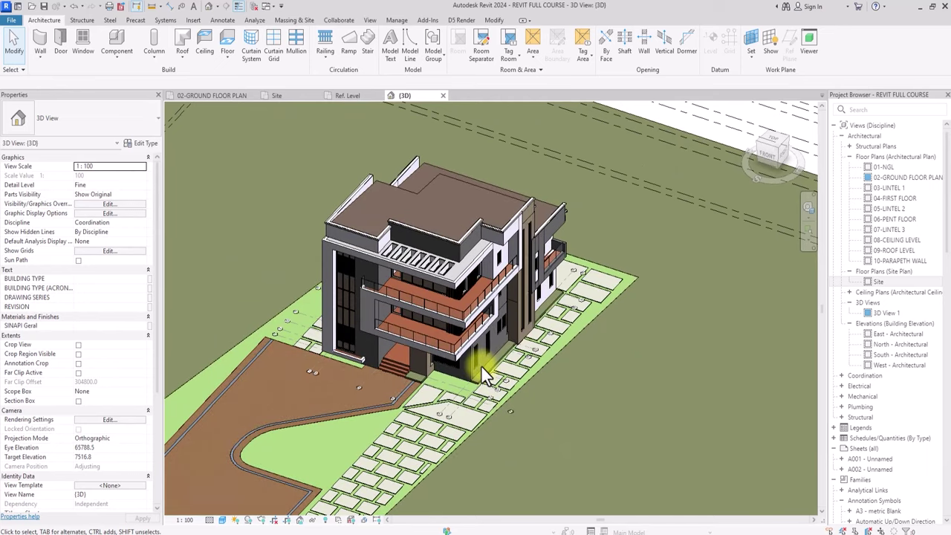
{"action": "scroll", "coordinate": [481, 364], "scroll_direction": "up", "scroll_amount": 3}
{"action": "scroll", "coordinate": [495, 368], "scroll_direction": "up", "scroll_amount": 2}
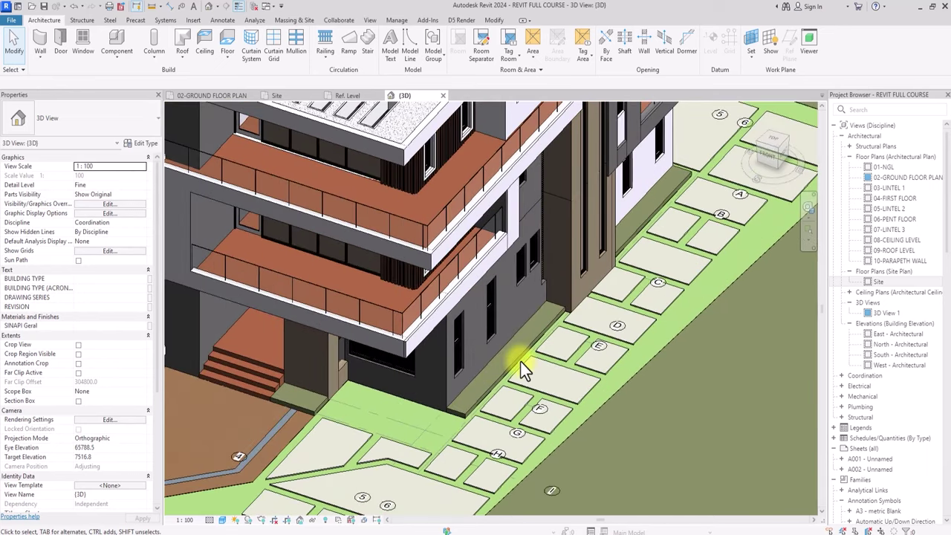
{"action": "scroll", "coordinate": [520, 361], "scroll_direction": "down", "scroll_amount": 3}
{"action": "scroll", "coordinate": [505, 371], "scroll_direction": "up", "scroll_amount": 2}
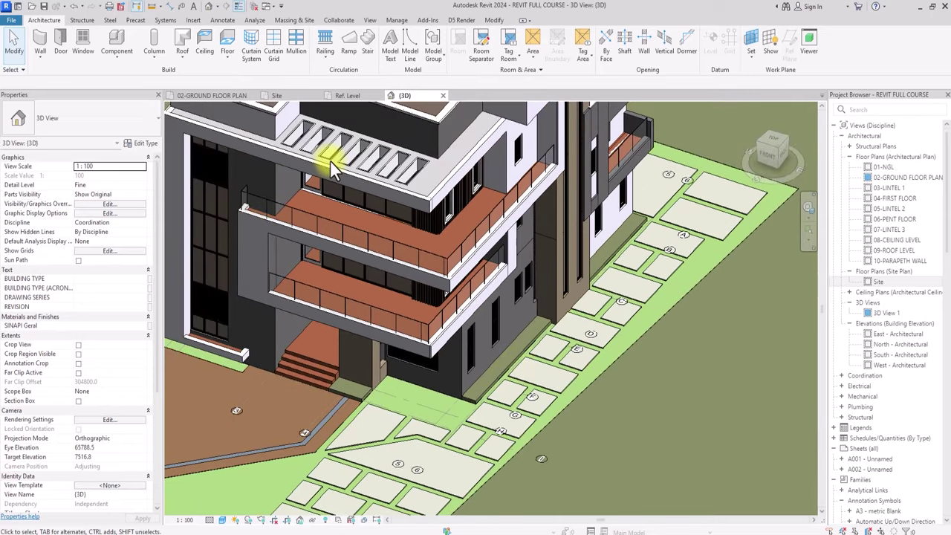
{"action": "scroll", "coordinate": [330, 162], "scroll_direction": "up", "scroll_amount": 1}
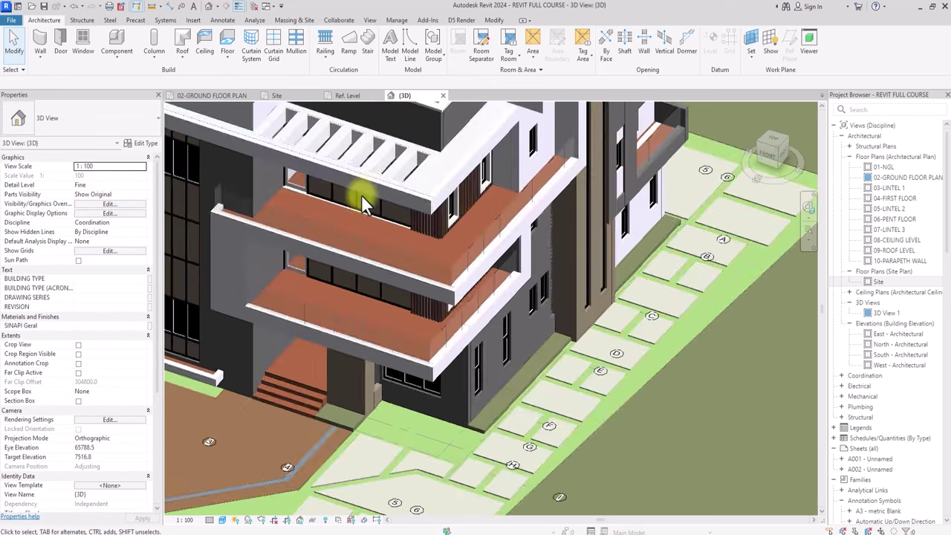
{"action": "middle_click_drag", "start_coordinate": [336, 150], "coordinate": [380, 216]}
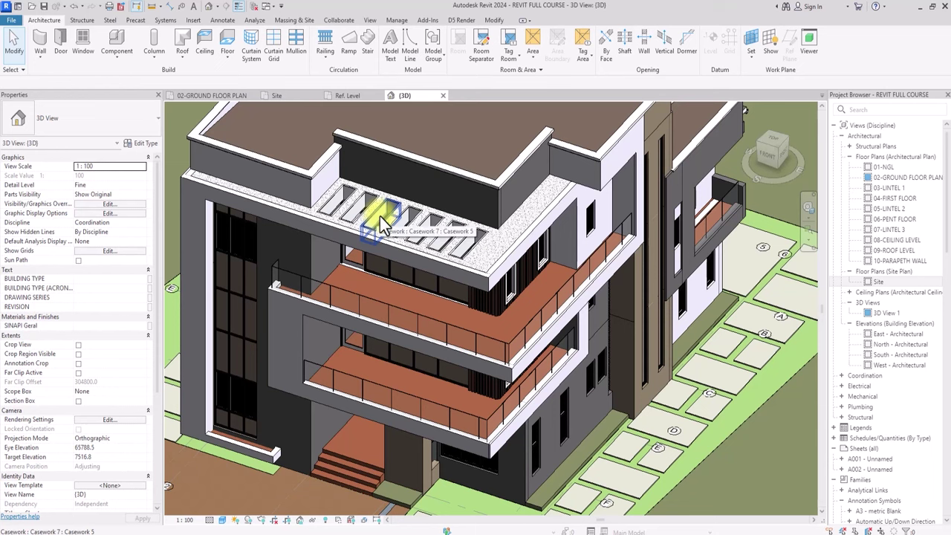
{"action": "key", "text": "Tab"}
{"action": "key", "text": "Tab"}
{"action": "key", "text": "Tab"}
{"action": "key", "text": "Tab"}
{"action": "key", "text": "Tab"}
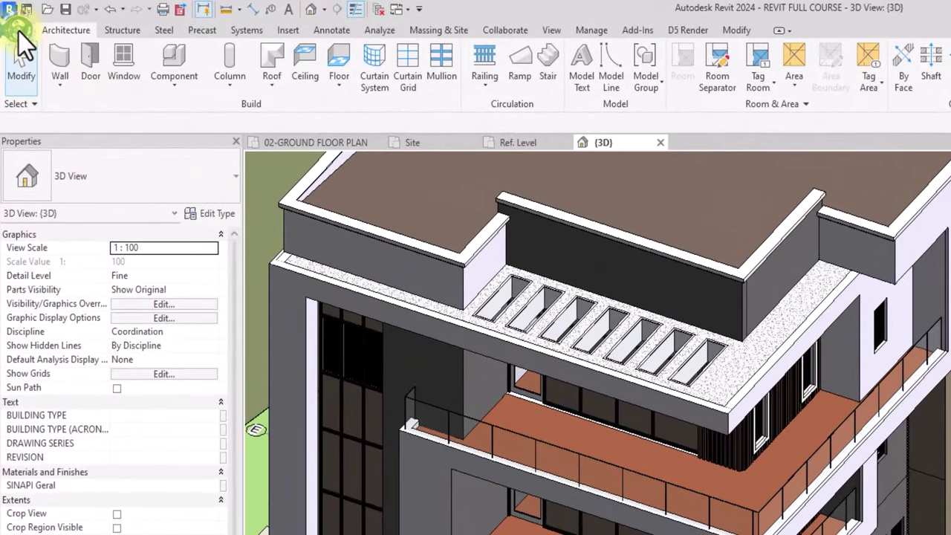
Create a new family from the English-Imperial Profile-Hosted template
{"action": "left_click", "coordinate": [19, 32]}
{"action": "mouse_move", "coordinate": [89, 91]}
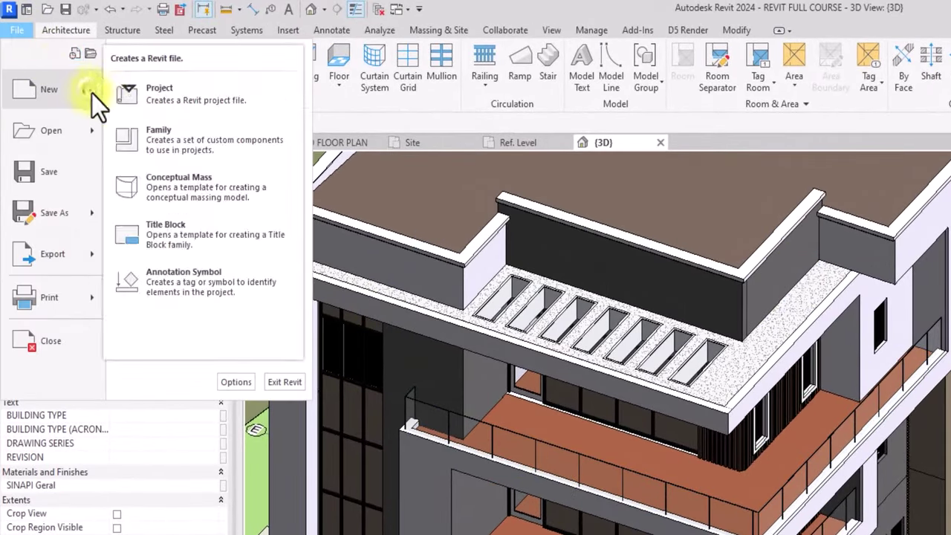
{"action": "left_click", "coordinate": [190, 141]}
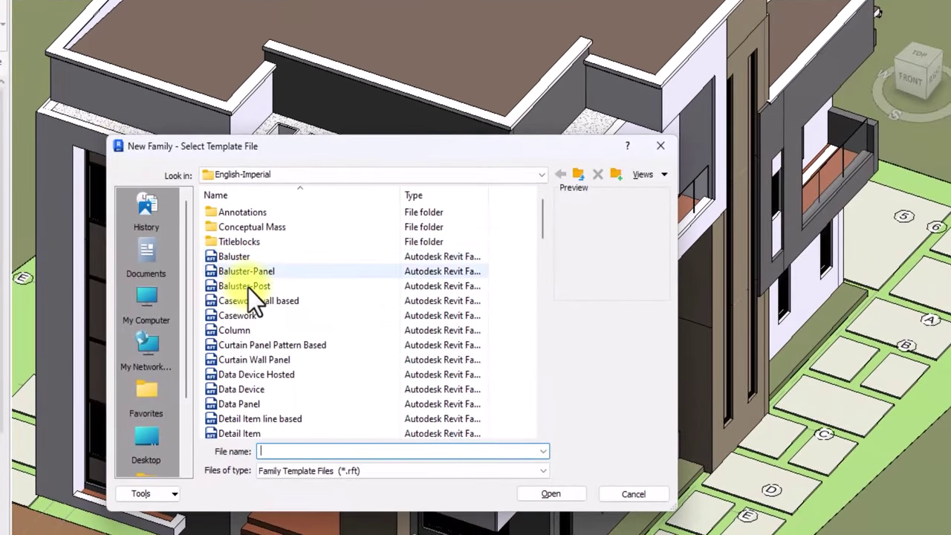
{"action": "scroll", "coordinate": [248, 293], "scroll_direction": "down", "scroll_amount": 2}
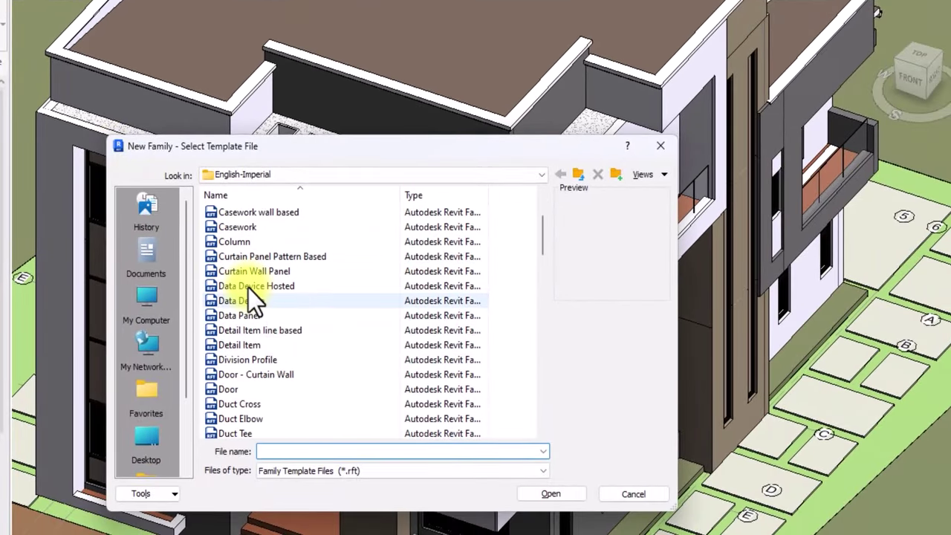
{"action": "scroll", "coordinate": [250, 290], "scroll_direction": "down", "scroll_amount": 13}
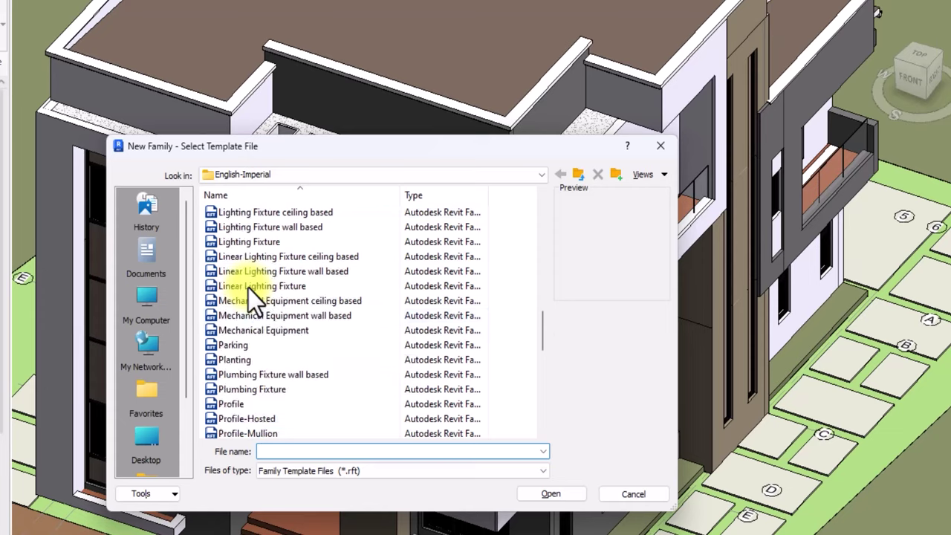
{"action": "scroll", "coordinate": [250, 289], "scroll_direction": "down", "scroll_amount": 3}
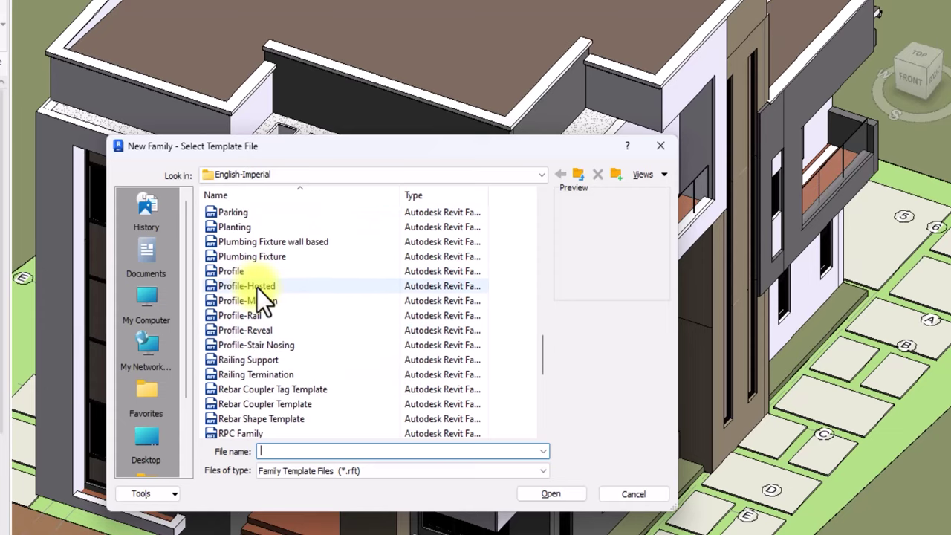
{"action": "left_click", "coordinate": [257, 288]}
{"action": "left_click", "coordinate": [549, 493]}
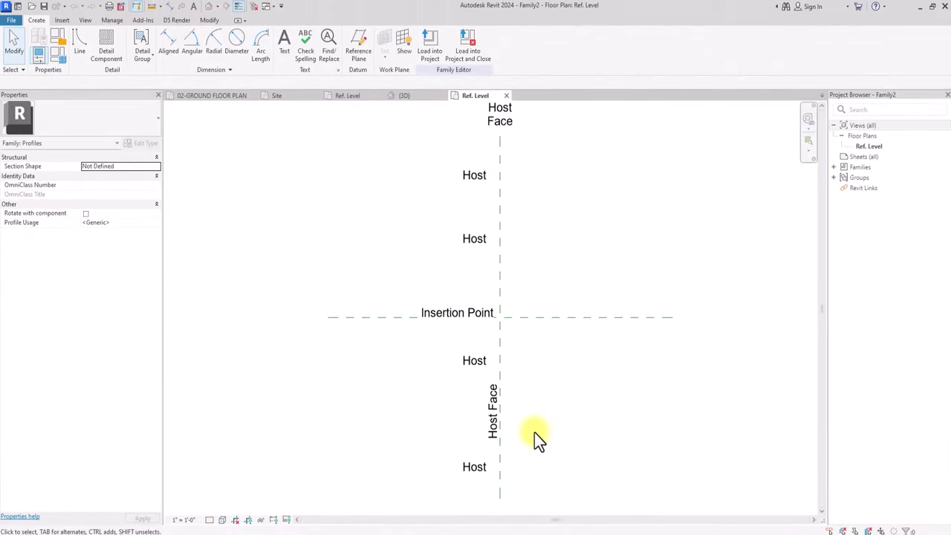
{"action": "scroll", "coordinate": [534, 433], "scroll_direction": "up", "scroll_amount": 1}
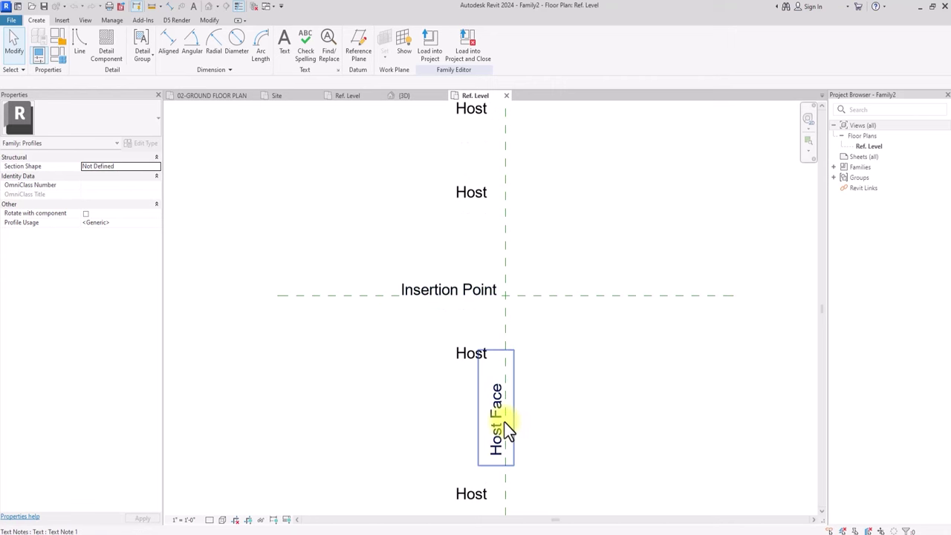
{"action": "middle_click_drag", "start_coordinate": [504, 421], "coordinate": [303, 412]}
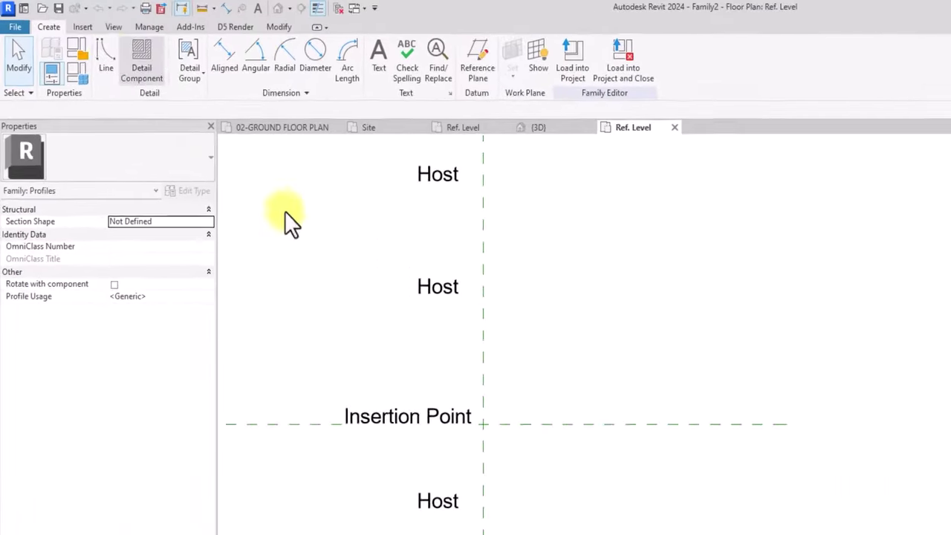
{"action": "left_click", "coordinate": [106, 55]}
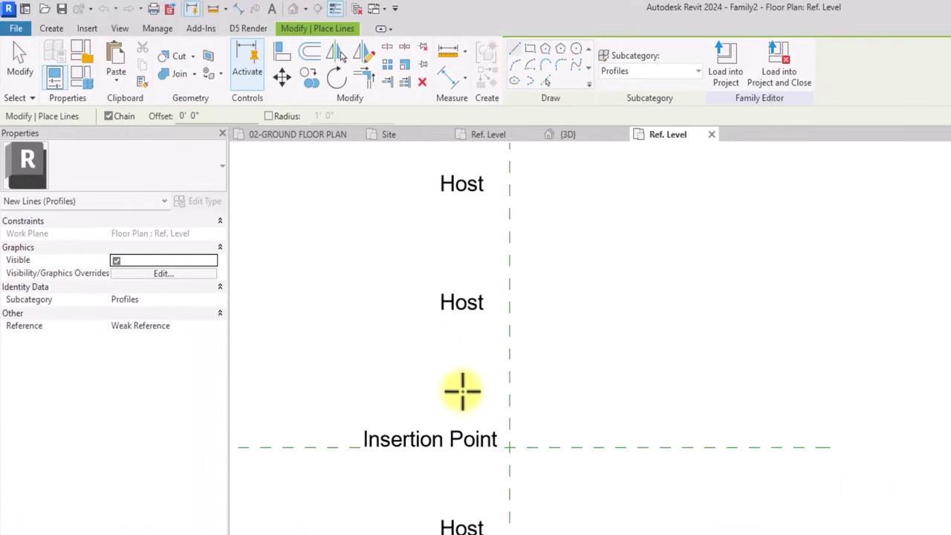
{"action": "scroll", "coordinate": [514, 441], "scroll_direction": "up", "scroll_amount": 3}
{"action": "left_click", "coordinate": [516, 442]}
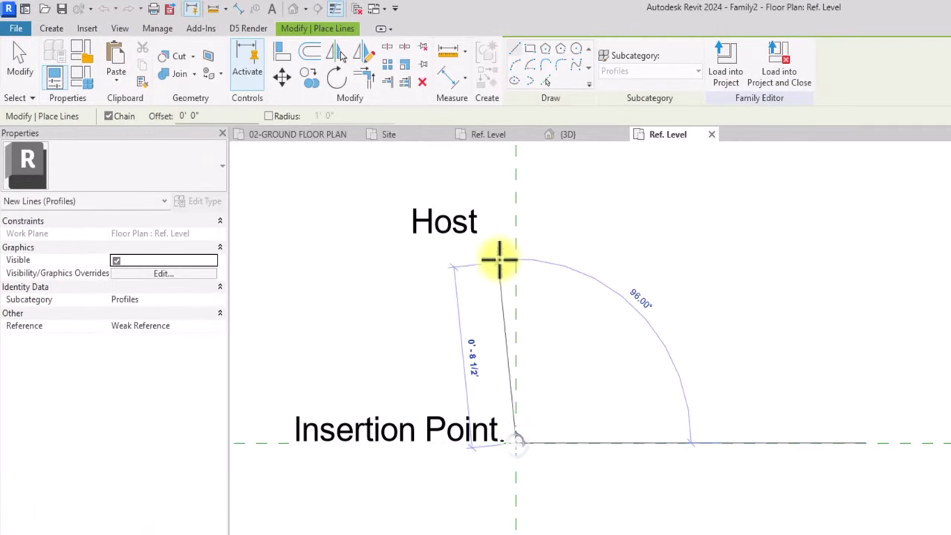
{"action": "scroll", "coordinate": [520, 300], "scroll_direction": "down", "scroll_amount": 1}
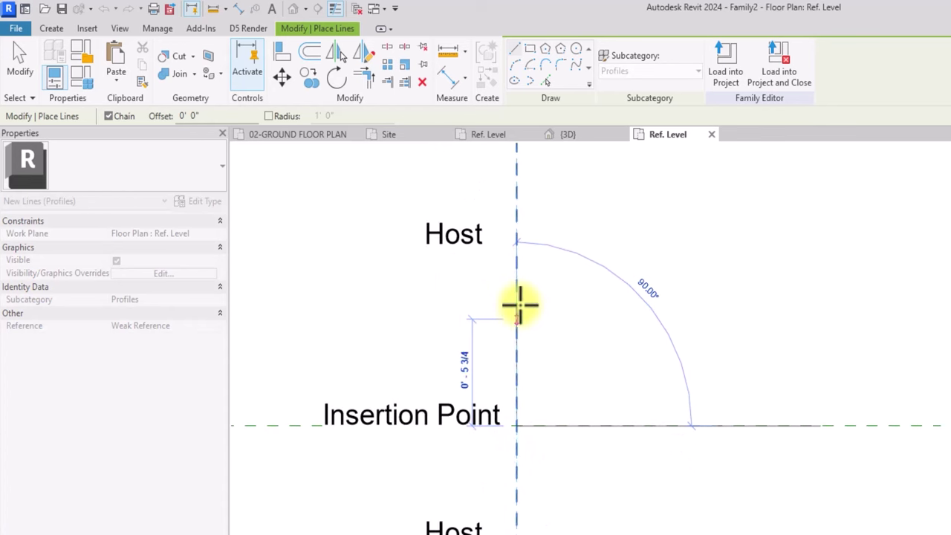
{"action": "key", "text": "Escape"}
Set the family's length units to millimetres in the project units
{"action": "key", "text": "u"}
{"action": "key", "text": "n"}
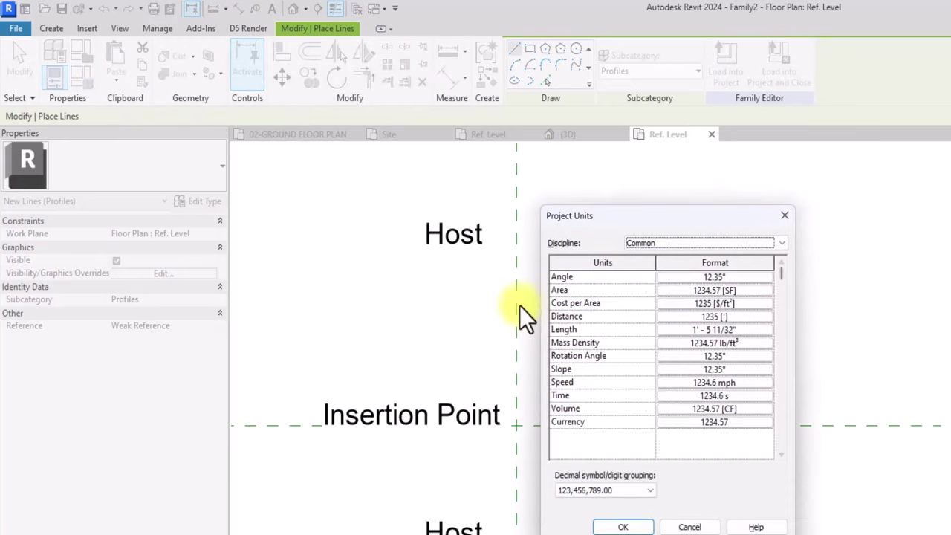
{"action": "left_click", "coordinate": [743, 331]}
{"action": "left_click", "coordinate": [774, 255]}
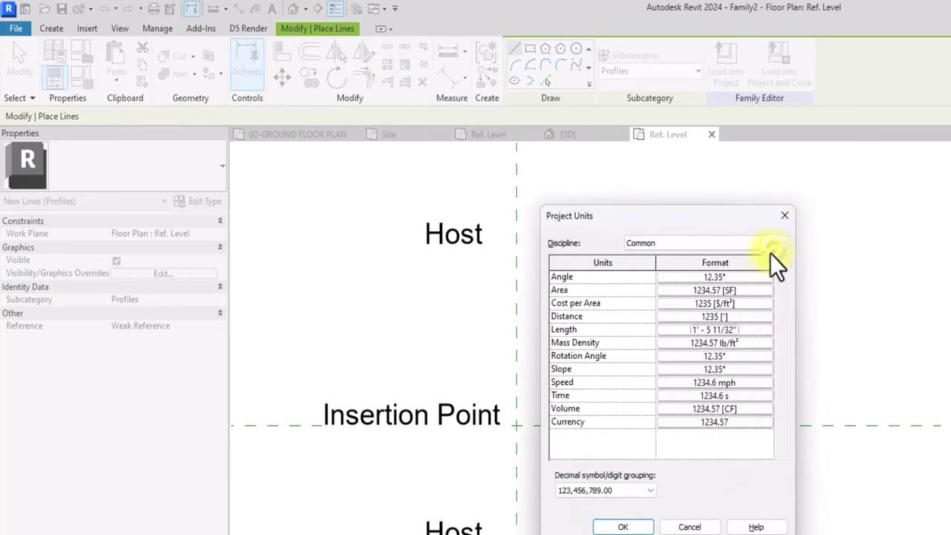
{"action": "left_click", "coordinate": [686, 330]}
{"action": "left_click", "coordinate": [724, 304]}
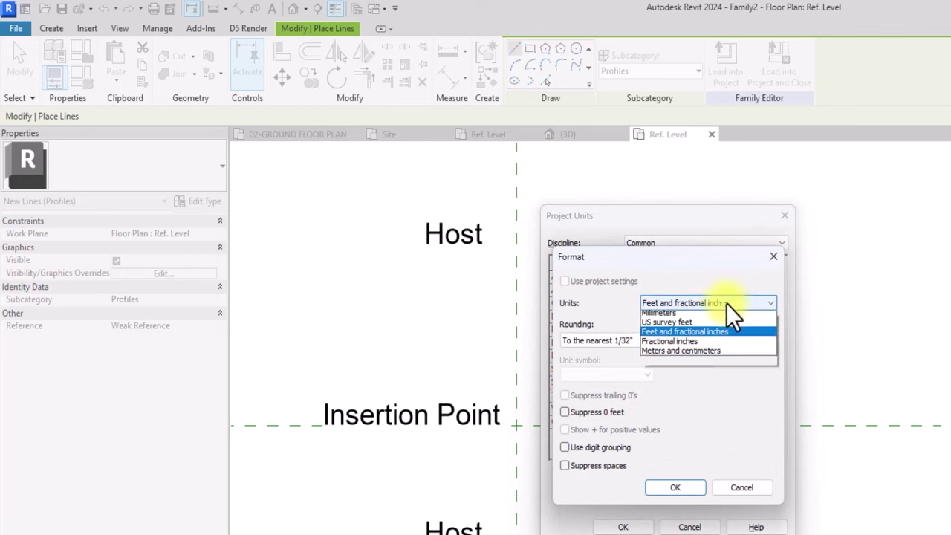
{"action": "left_click", "coordinate": [667, 364]}
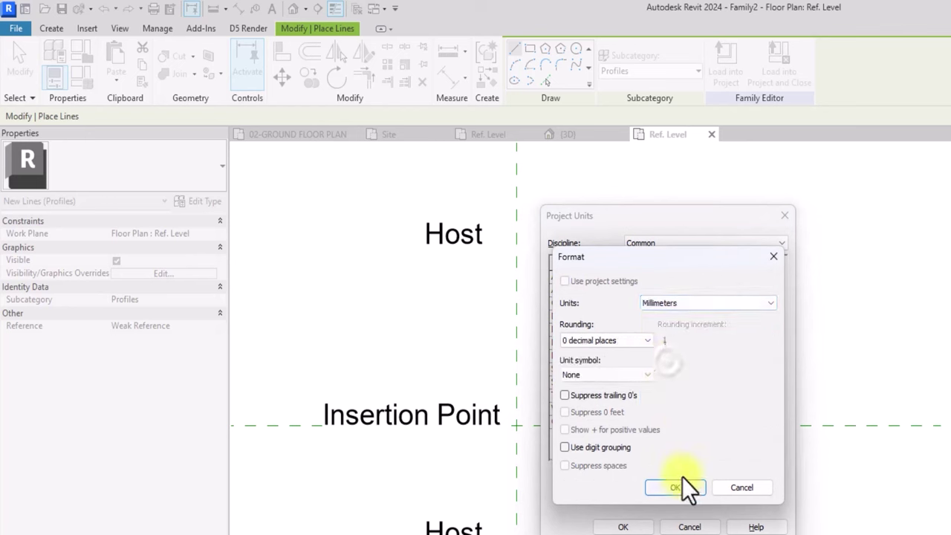
{"action": "left_click", "coordinate": [675, 487]}
{"action": "left_click", "coordinate": [622, 526]}
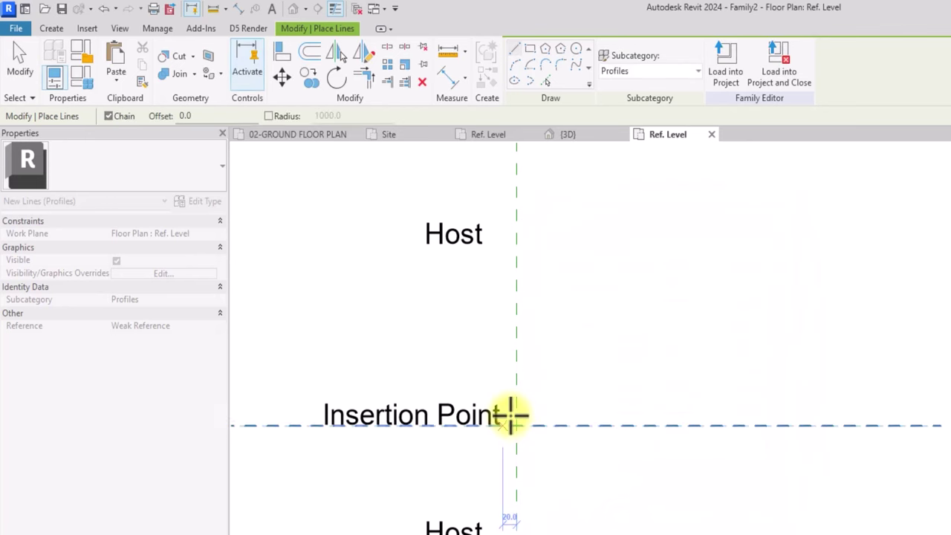
Draw a 150 mm vertical line up from the insertion point and a 50 mm horizontal line from its upper end, away from the host
{"action": "left_click", "coordinate": [515, 426]}
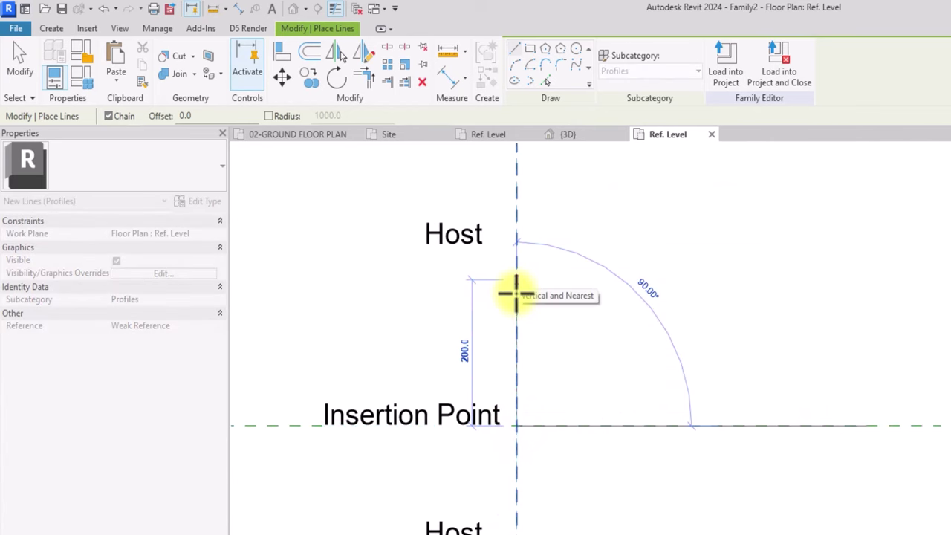
{"action": "type", "text": "150"}
{"action": "key", "text": "Return"}
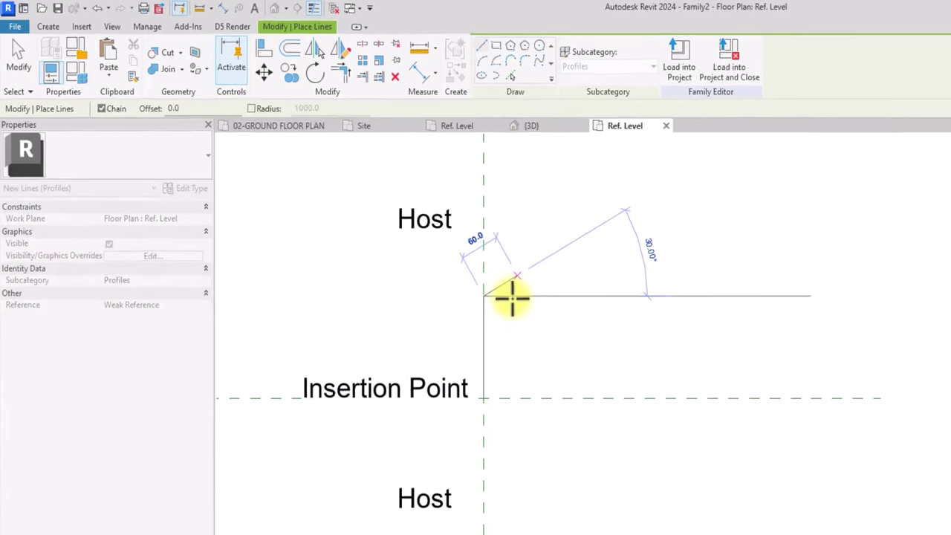
{"action": "scroll", "coordinate": [510, 297], "scroll_direction": "up", "scroll_amount": 3}
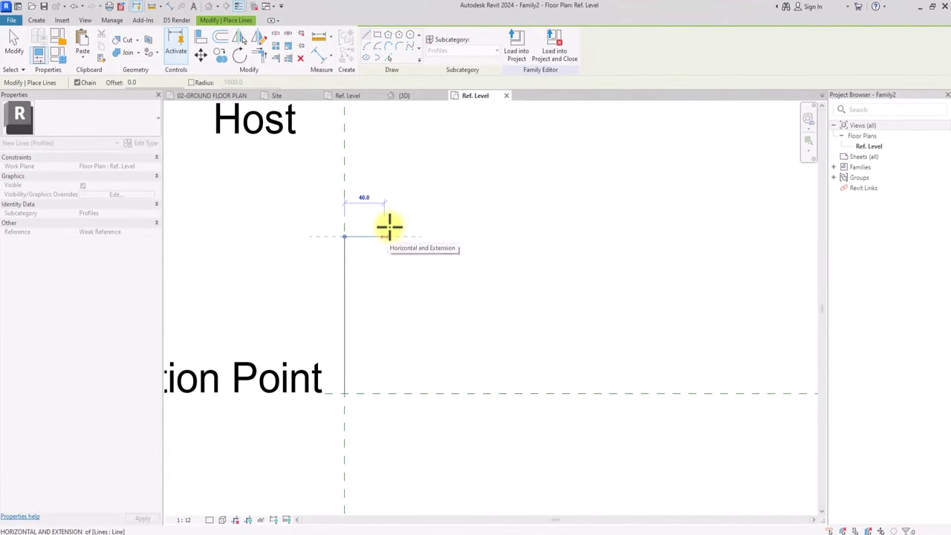
{"action": "type", "text": "2"}
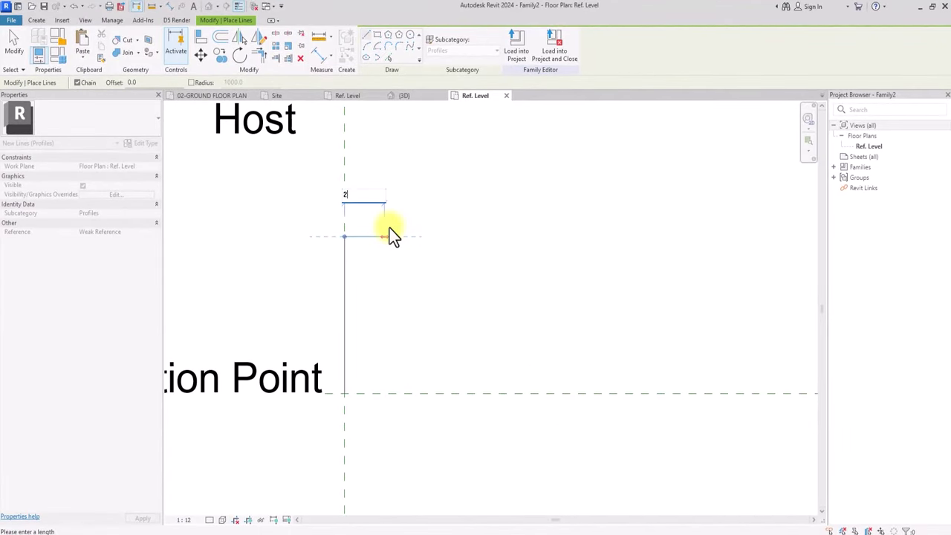
{"action": "key", "text": "BackSpace"}
{"action": "type", "text": "50"}
{"action": "key", "text": "Return"}
{"action": "scroll", "coordinate": [389, 228], "scroll_direction": "down", "scroll_amount": 1}
{"action": "key", "text": "Escape"}
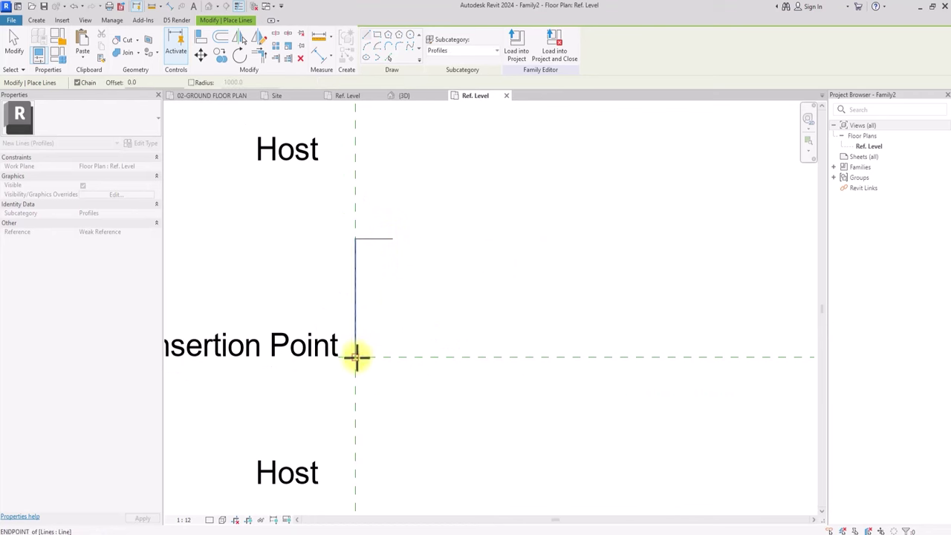
Close the profile with a 125 mm base from the insertion point, a 100 mm vertical side and a slanted edge to the upper line's end
{"action": "left_click", "coordinate": [356, 357]}
{"action": "type", "text": "1"}
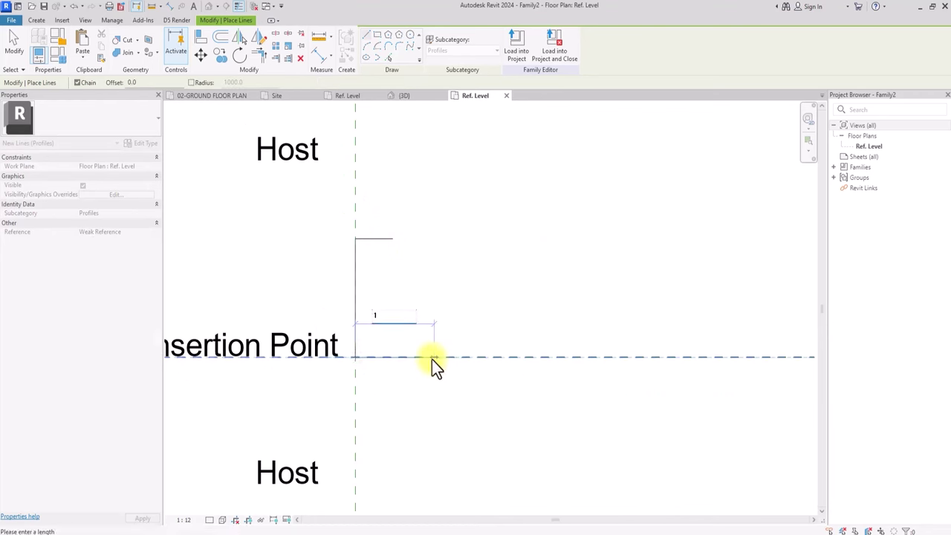
{"action": "type", "text": "00"}
{"action": "key", "text": "Return"}
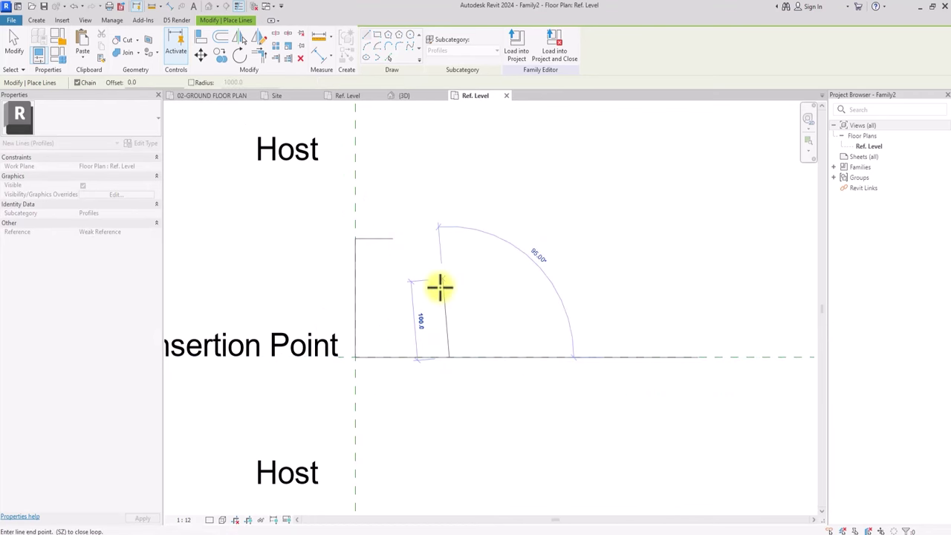
{"action": "type", "text": "1"}
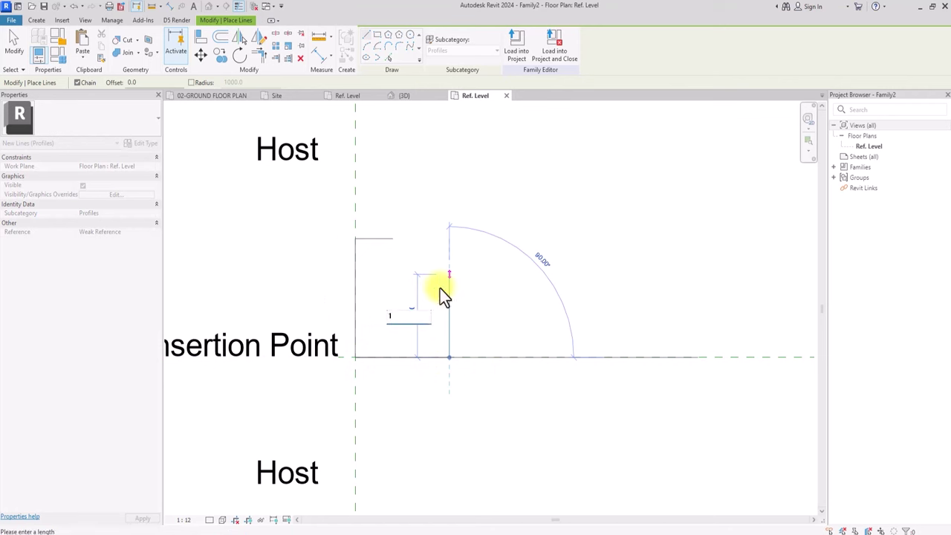
{"action": "type", "text": "00"}
{"action": "key", "text": "Return"}
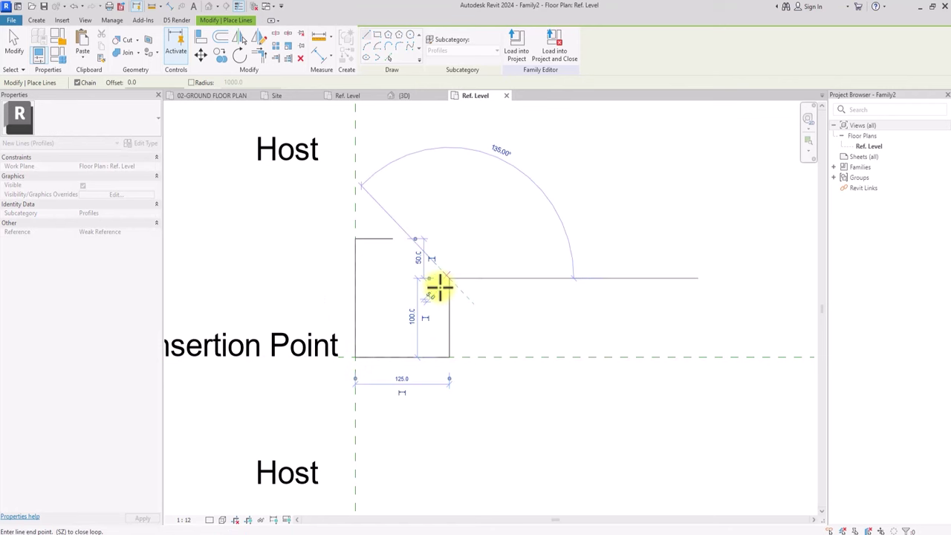
{"action": "left_click", "coordinate": [394, 240]}
{"action": "key", "text": "Escape"}
{"action": "scroll", "coordinate": [411, 244], "scroll_direction": "down", "scroll_amount": 2}
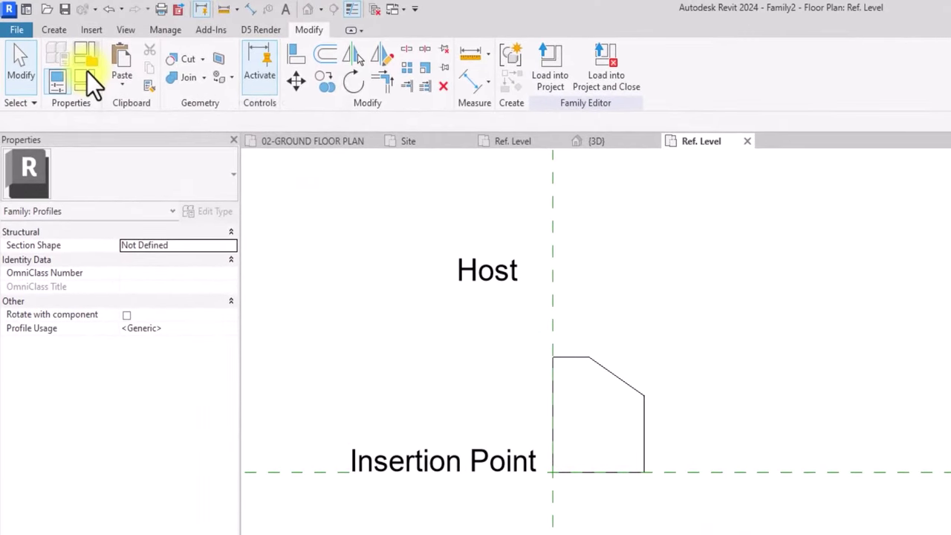
Set the family's Profile Usage parameter to Slab Edge
{"action": "left_click", "coordinate": [85, 57]}
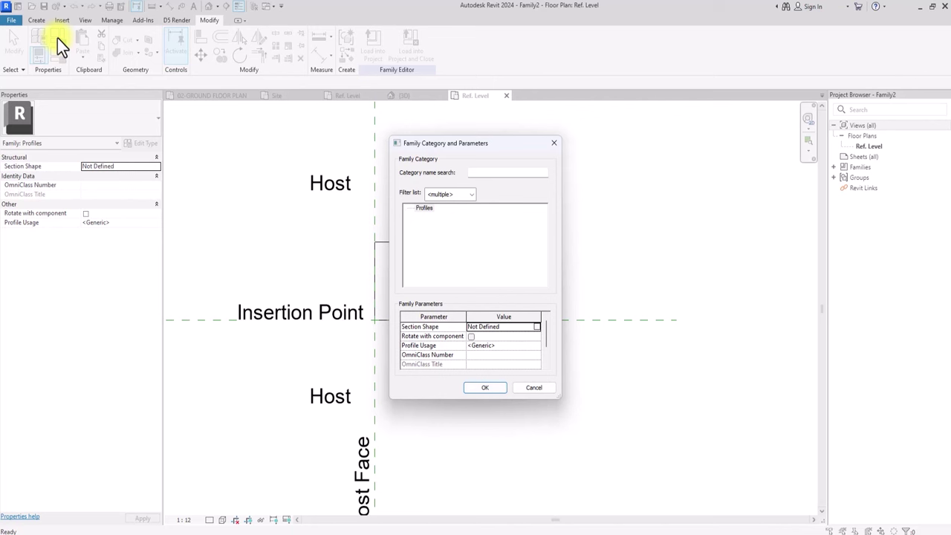
{"action": "left_click", "coordinate": [534, 345]}
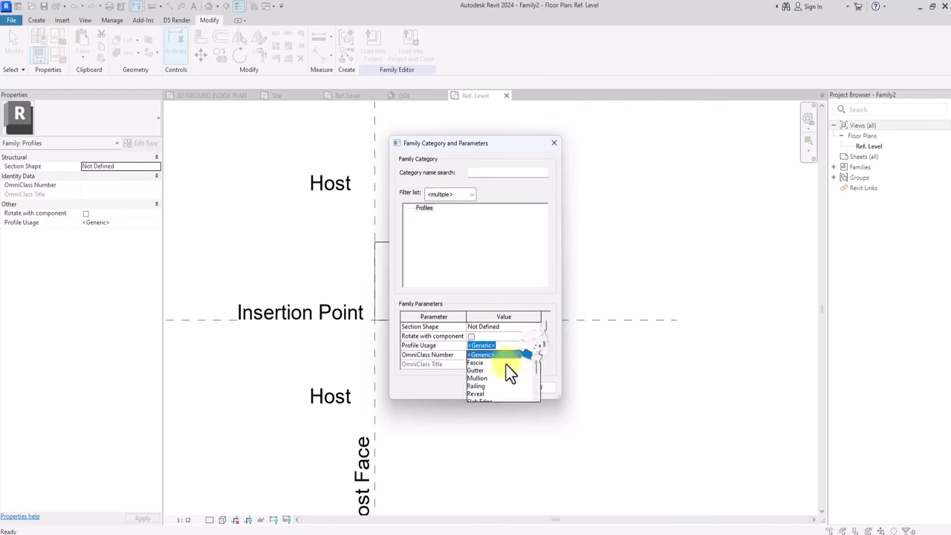
{"action": "scroll", "coordinate": [487, 375], "scroll_direction": "down", "scroll_amount": 5}
{"action": "left_click", "coordinate": [483, 379]}
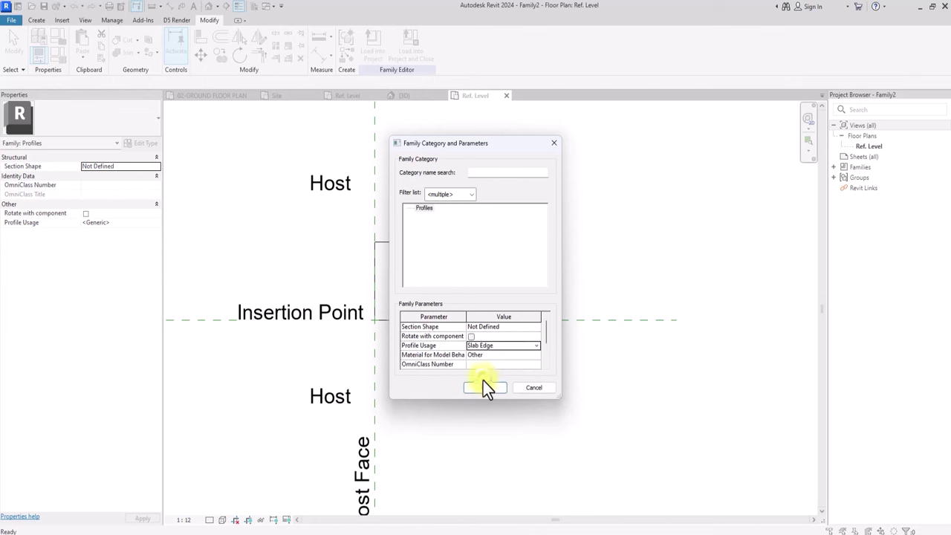
{"action": "left_click", "coordinate": [483, 387]}
{"action": "scroll", "coordinate": [462, 309], "scroll_direction": "down", "scroll_amount": 2}
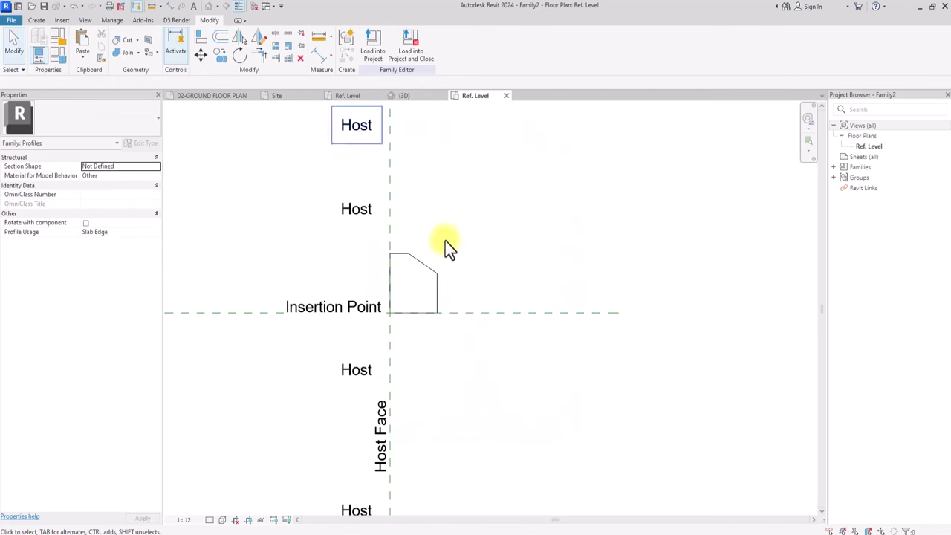
Save the profile family as "slab edge main" and load it into REVIT FULL COURSE.rvt, closing the family
{"action": "key", "text": "ctrl+s"}
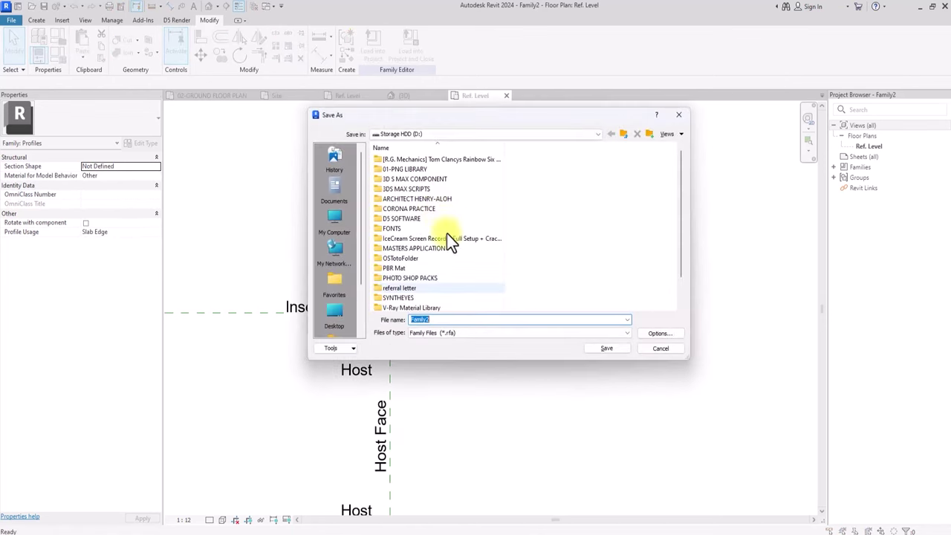
{"action": "type", "text": "slab edge main"}
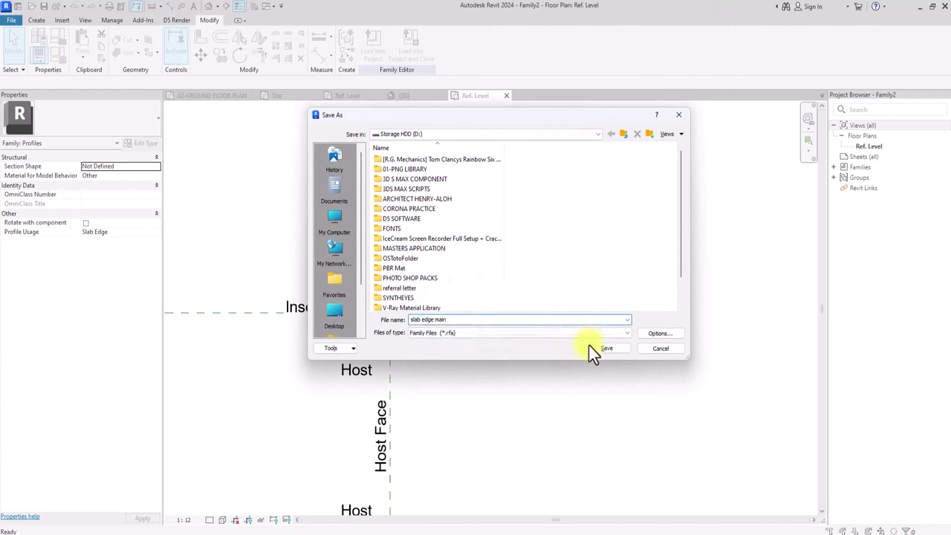
{"action": "left_click", "coordinate": [603, 348]}
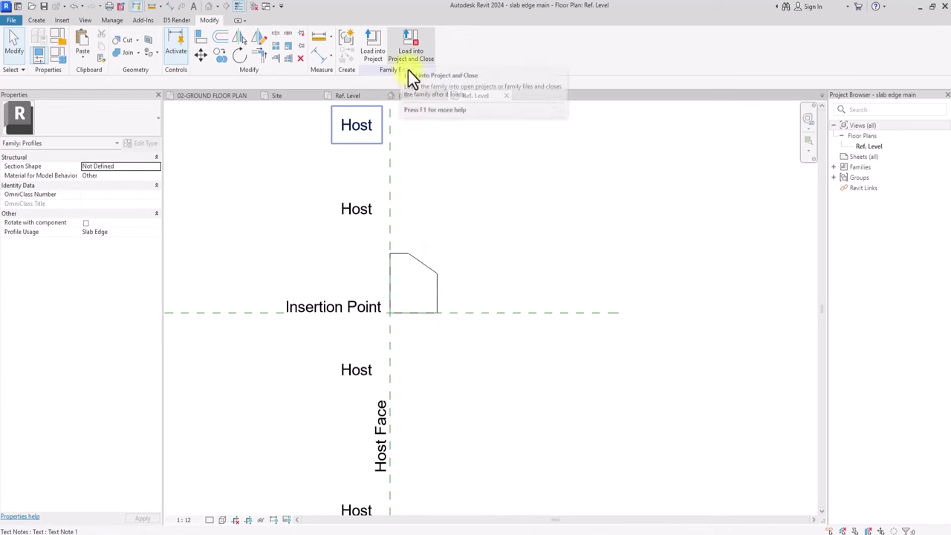
{"action": "left_click", "coordinate": [406, 54]}
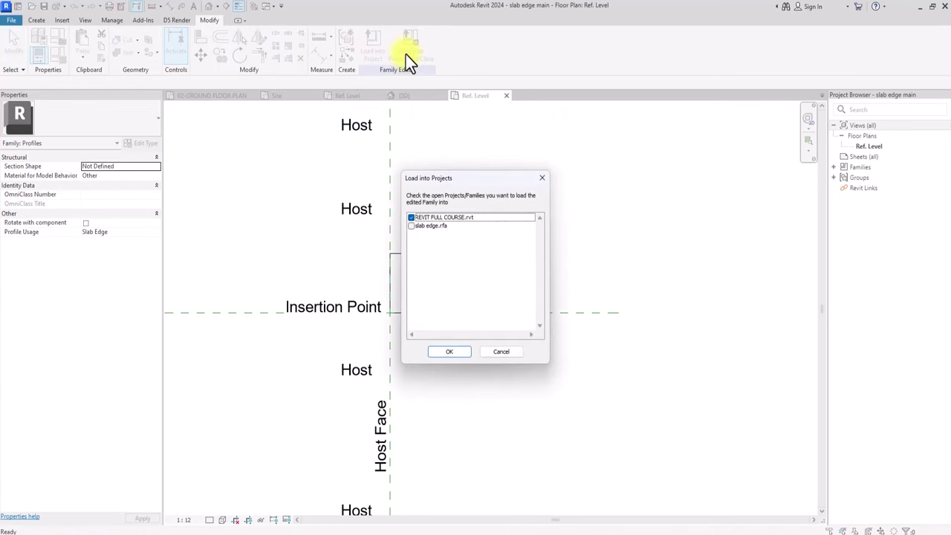
{"action": "left_click", "coordinate": [456, 350]}
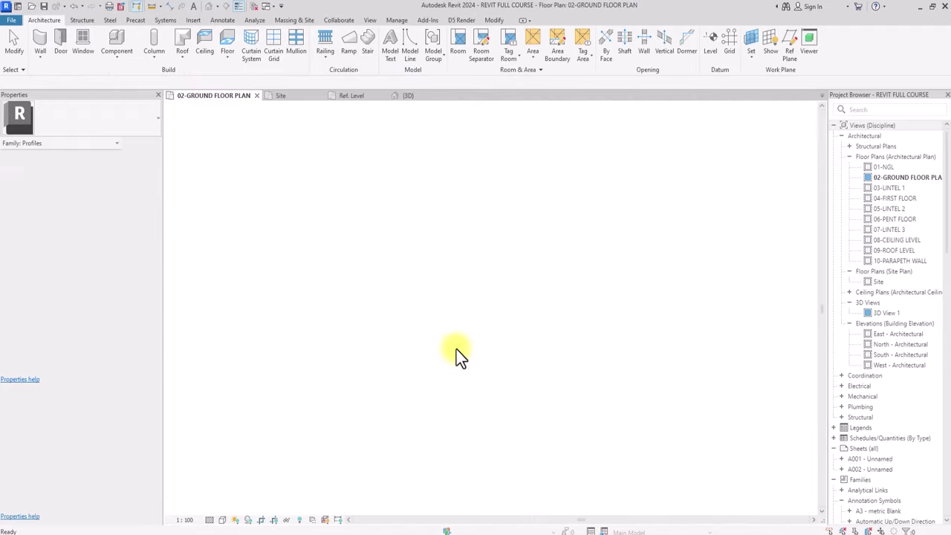
Start a floor slab edge in the 3D view and duplicate the Thickened 600 x 300mm type as "01-kerbs"
{"action": "left_click", "coordinate": [209, 7]}
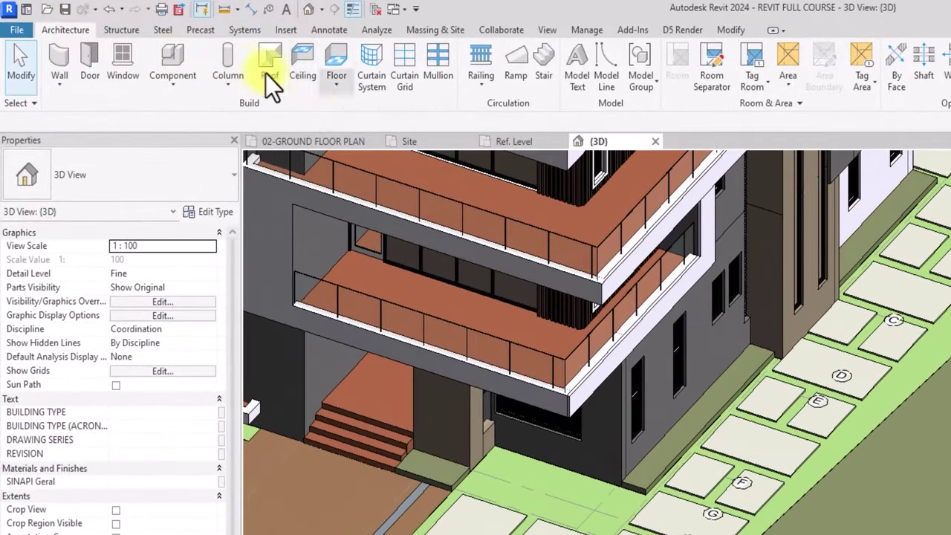
{"action": "left_click", "coordinate": [336, 88]}
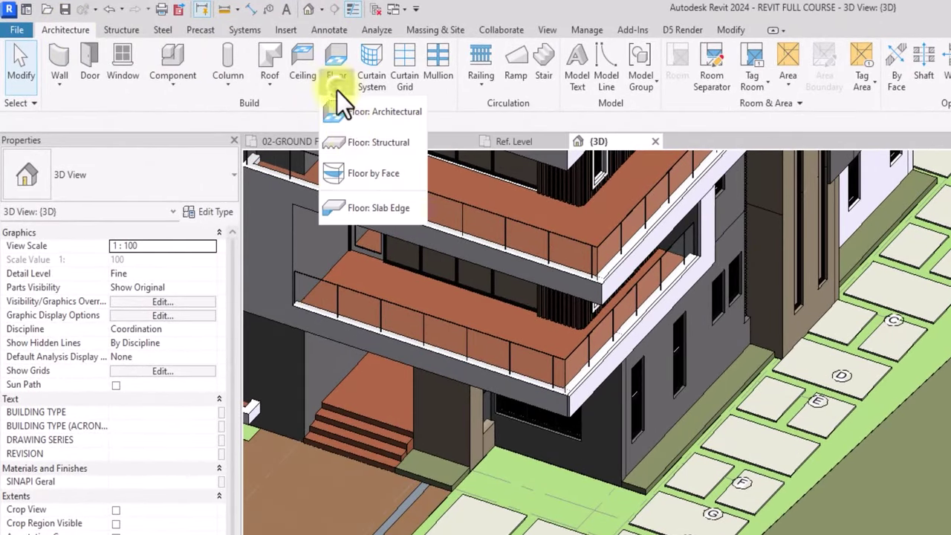
{"action": "left_click", "coordinate": [368, 209]}
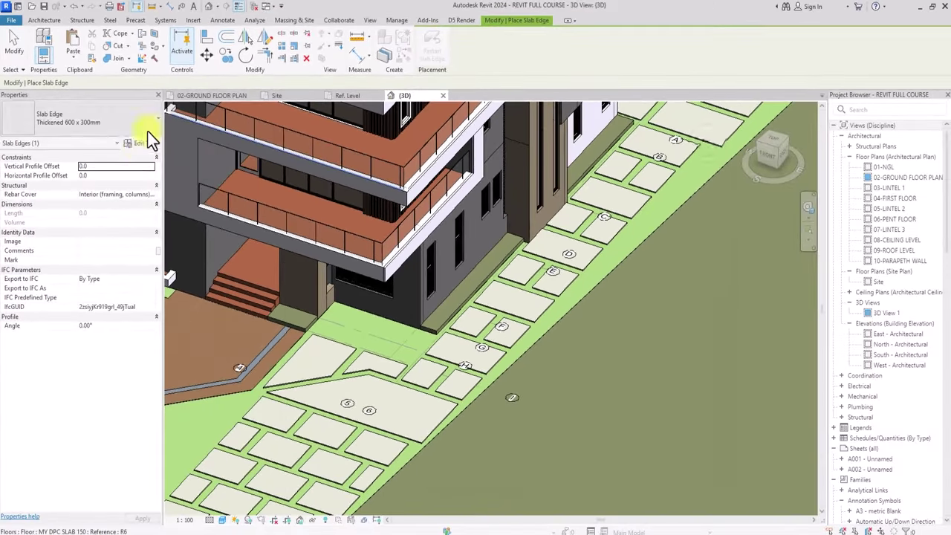
{"action": "left_click", "coordinate": [140, 143]}
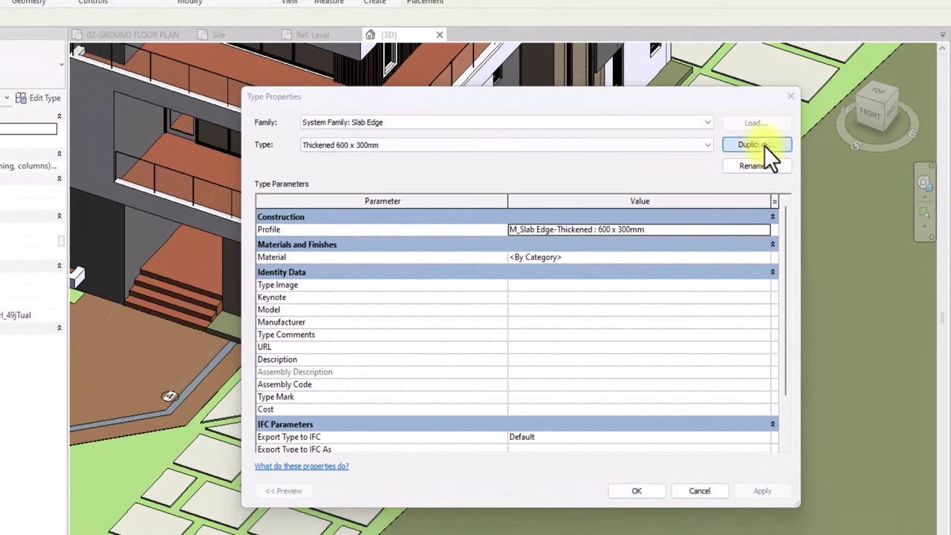
{"action": "left_click", "coordinate": [763, 145]}
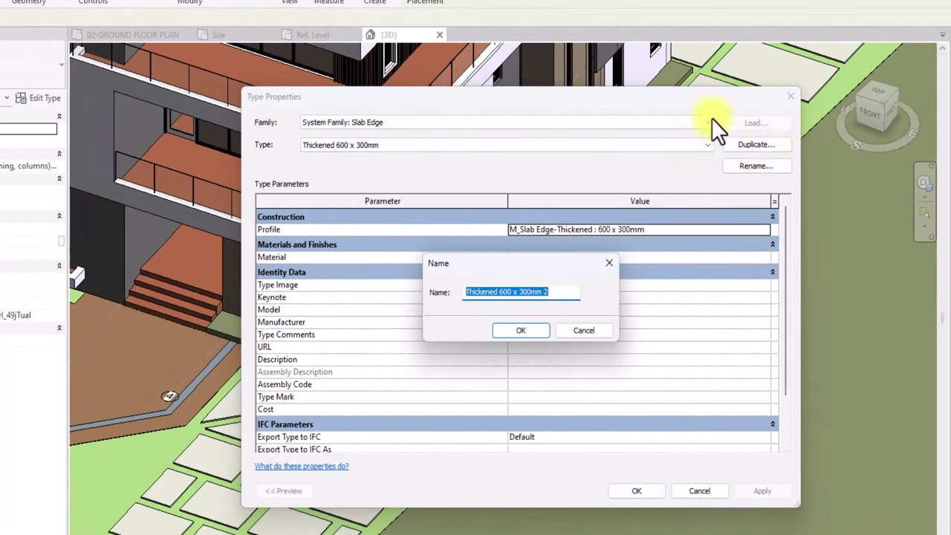
{"action": "type", "text": "01-kerbs"}
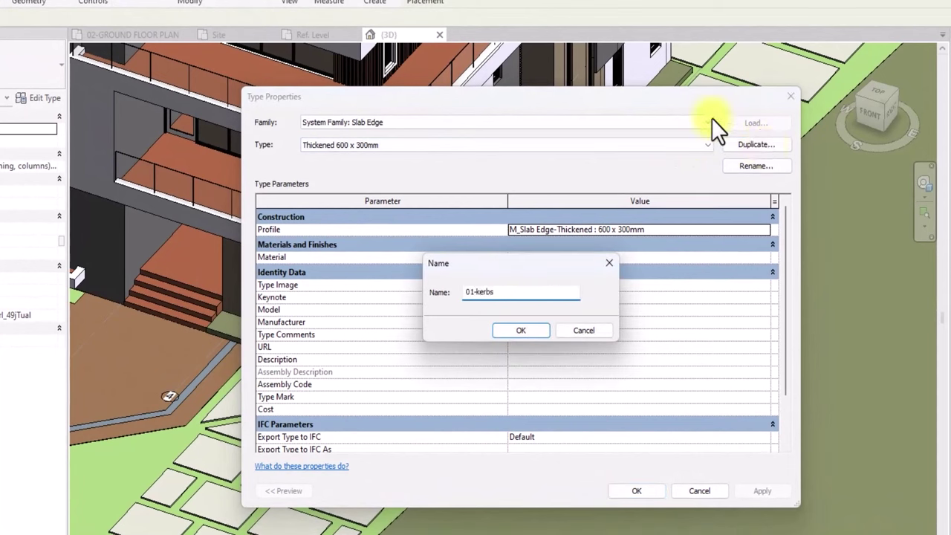
{"action": "left_click", "coordinate": [513, 330]}
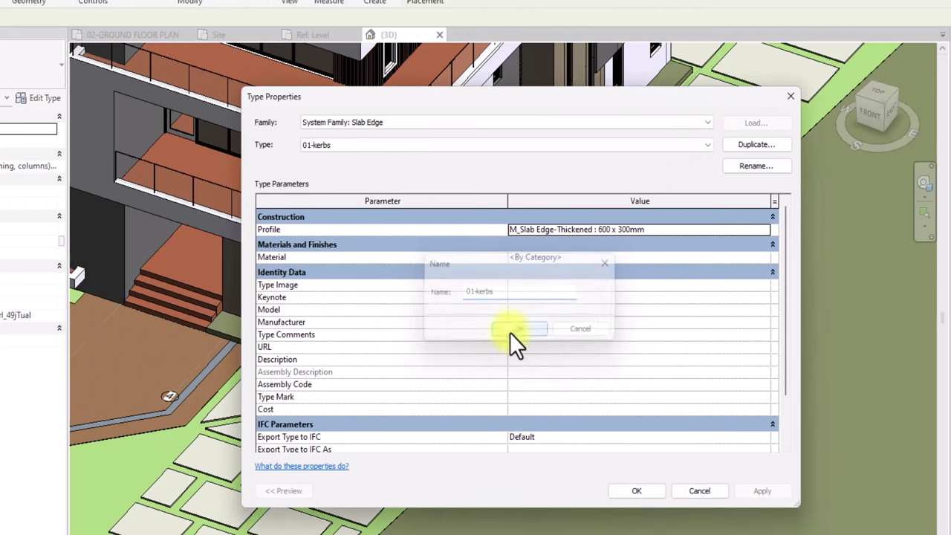
Assign the profile slab edge main : slab edge main to the 01-kerbs slab edge type
{"action": "left_click", "coordinate": [764, 230]}
{"action": "scroll", "coordinate": [595, 245], "scroll_direction": "up", "scroll_amount": 1}
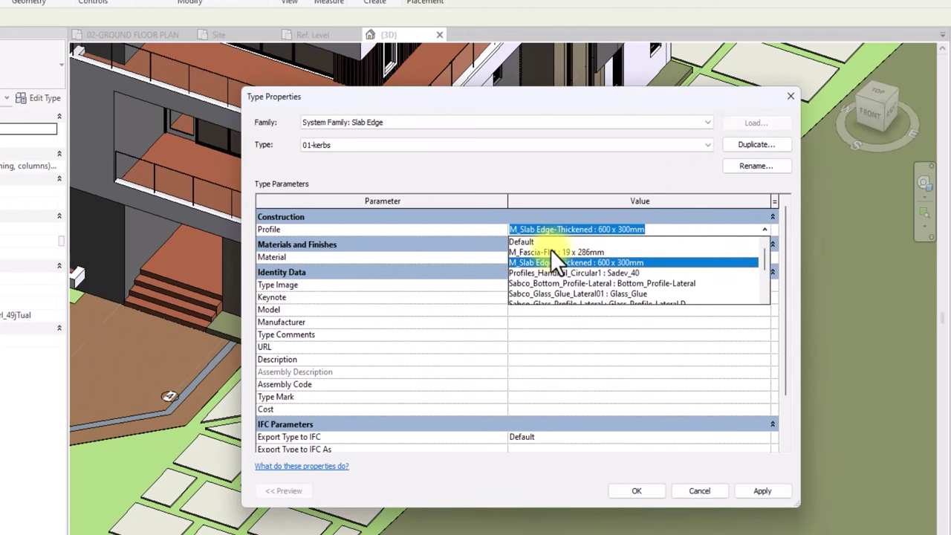
{"action": "scroll", "coordinate": [550, 249], "scroll_direction": "down", "scroll_amount": 2}
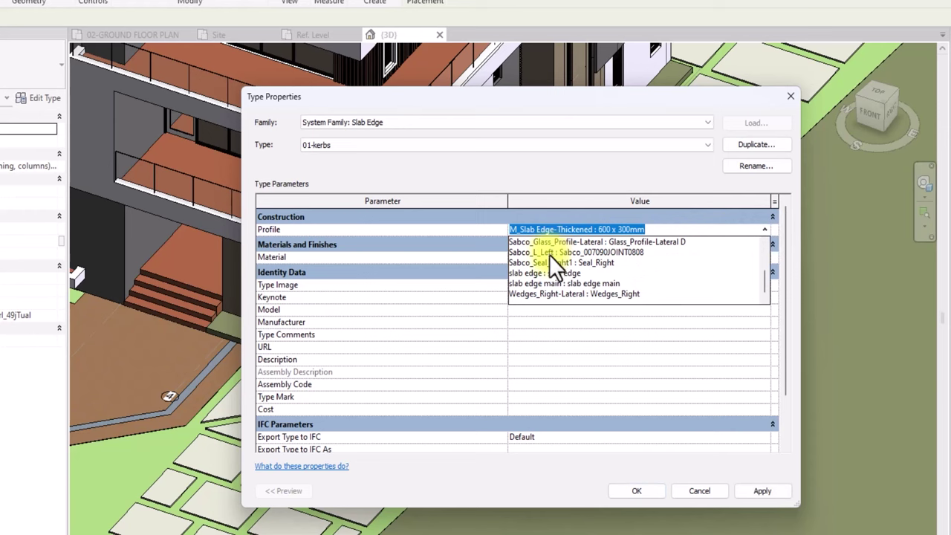
{"action": "left_click", "coordinate": [543, 283]}
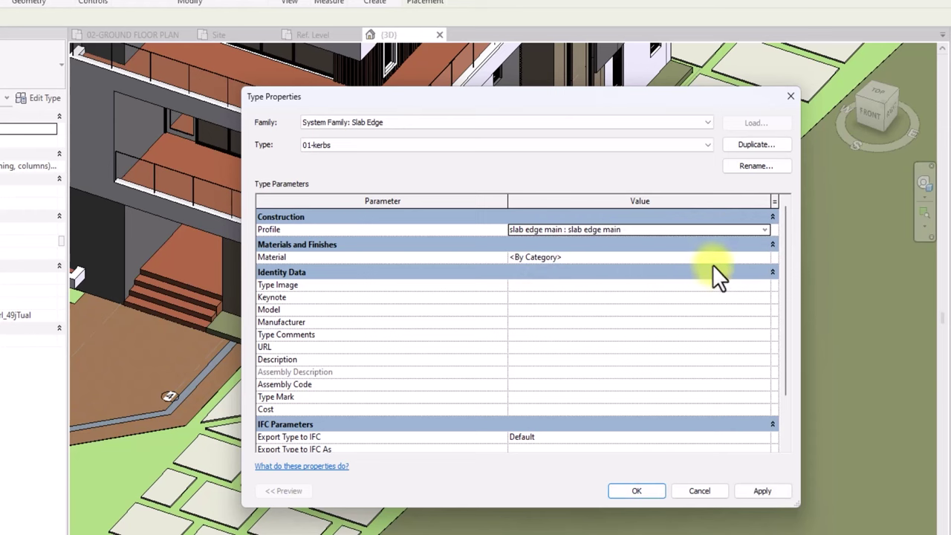
Duplicate the 0101hy material from the kerb type's material setting and name the copy 01-kerbs
{"action": "left_click", "coordinate": [758, 258]}
{"action": "left_click", "coordinate": [765, 259]}
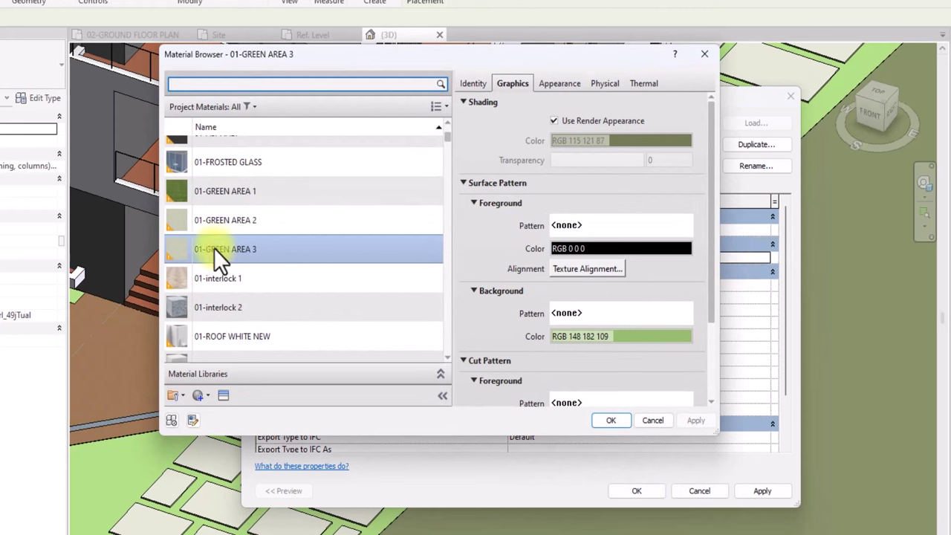
{"action": "scroll", "coordinate": [214, 247], "scroll_direction": "up", "scroll_amount": 3}
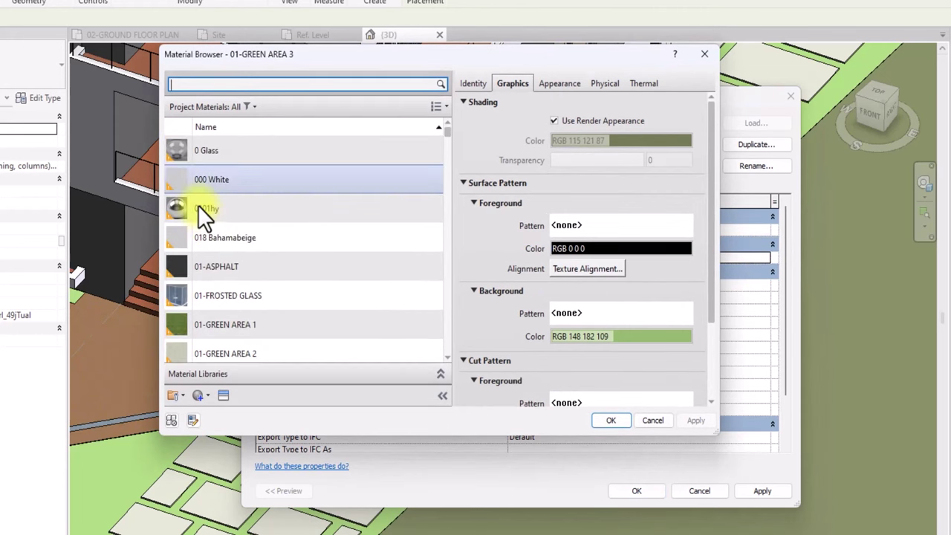
{"action": "left_click", "coordinate": [198, 205]}
{"action": "right_click", "coordinate": [197, 204]}
{"action": "left_click", "coordinate": [261, 225]}
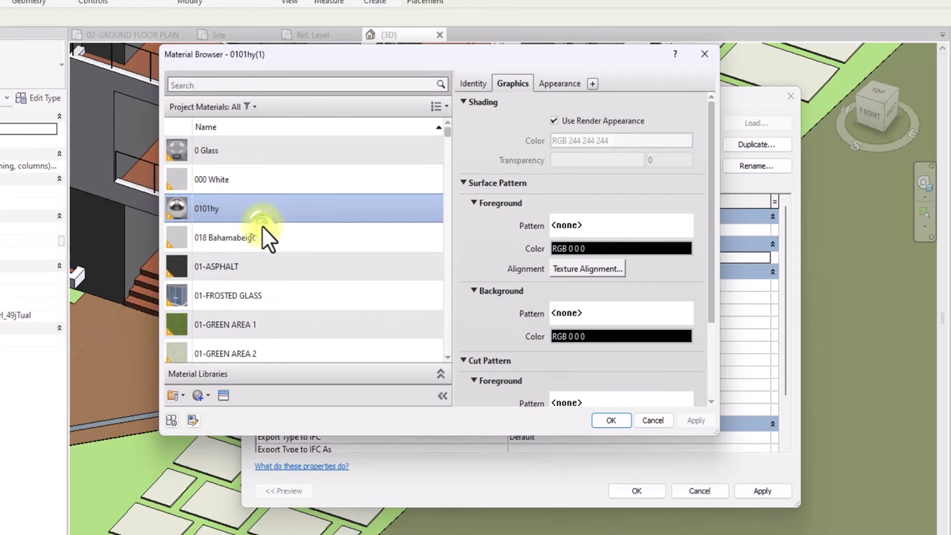
{"action": "type", "text": "01-kerbs"}
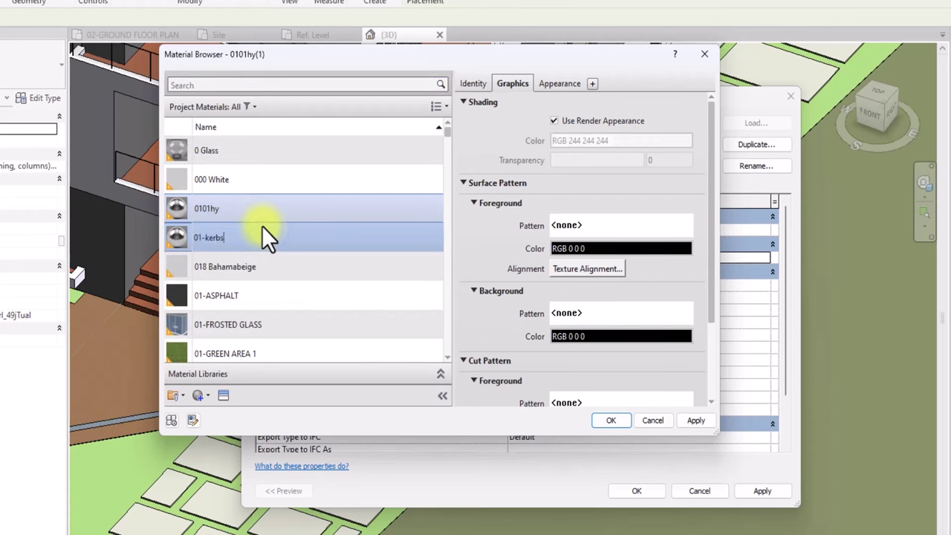
Replace the 01-kerbs material's appearance with the White wall paint asset and apply the material to the kerb type
{"action": "left_click", "coordinate": [223, 396]}
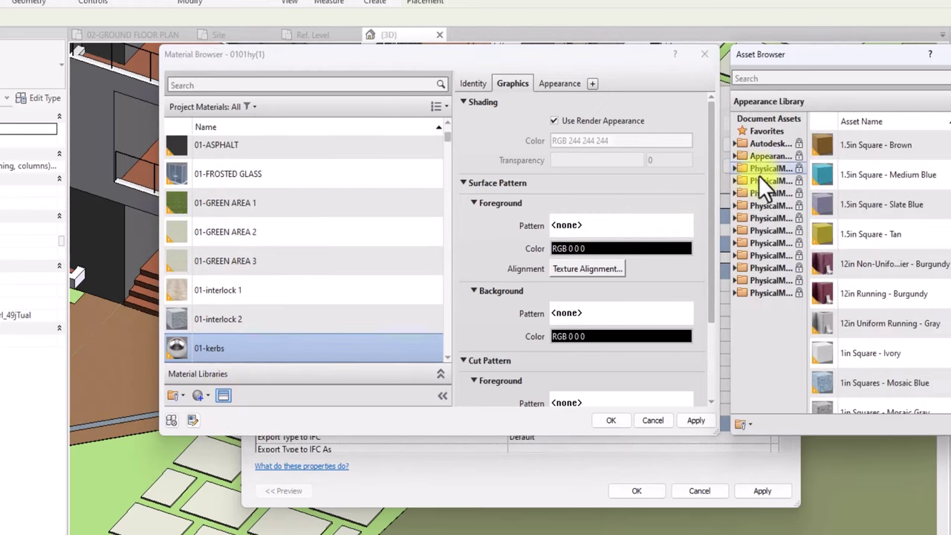
{"action": "left_click", "coordinate": [757, 171]}
{"action": "double_click", "coordinate": [768, 156]}
{"action": "scroll", "coordinate": [772, 167], "scroll_direction": "down", "scroll_amount": 1}
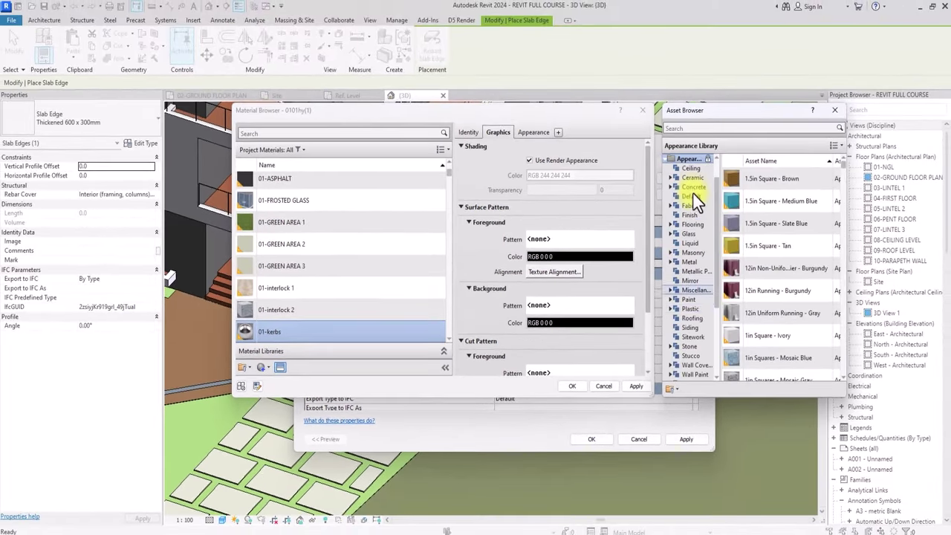
{"action": "scroll", "coordinate": [694, 257], "scroll_direction": "down", "scroll_amount": 1}
{"action": "left_click", "coordinate": [694, 346]}
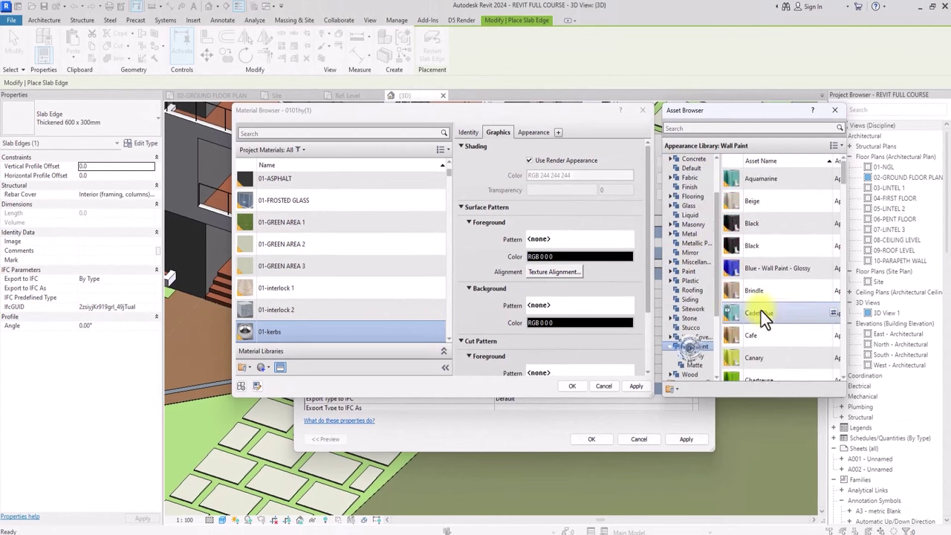
{"action": "scroll", "coordinate": [754, 309], "scroll_direction": "down", "scroll_amount": 6}
{"action": "scroll", "coordinate": [754, 309], "scroll_direction": "down", "scroll_amount": 10}
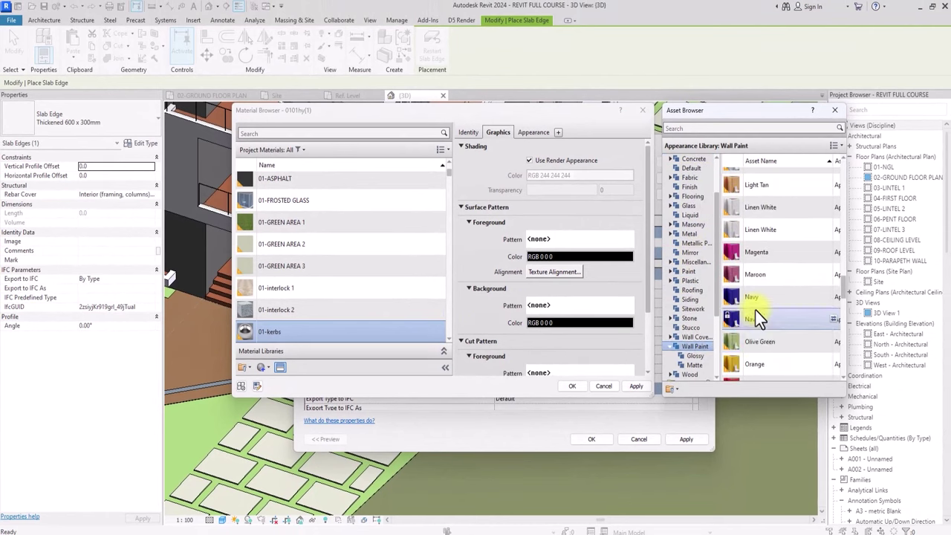
{"action": "left_click", "coordinate": [833, 347]}
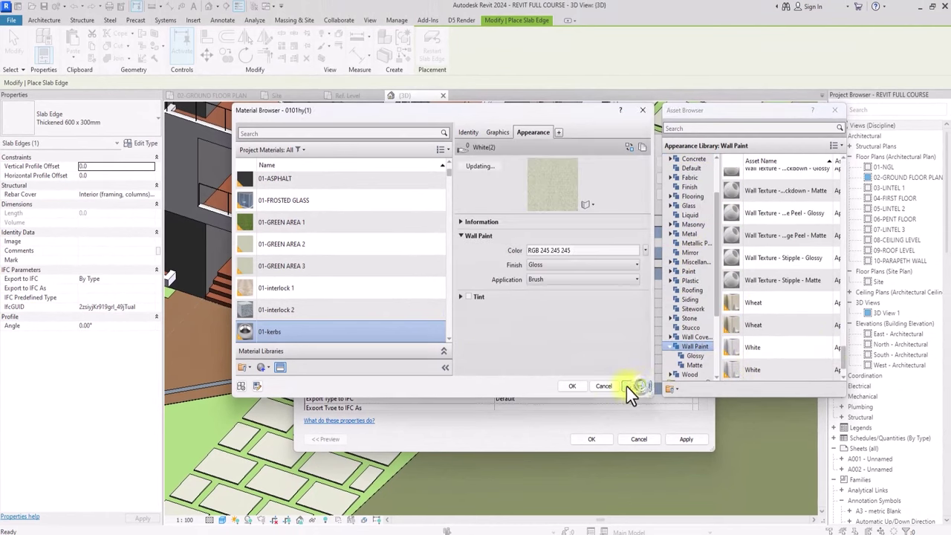
{"action": "left_click", "coordinate": [572, 386]}
{"action": "left_click", "coordinate": [687, 440]}
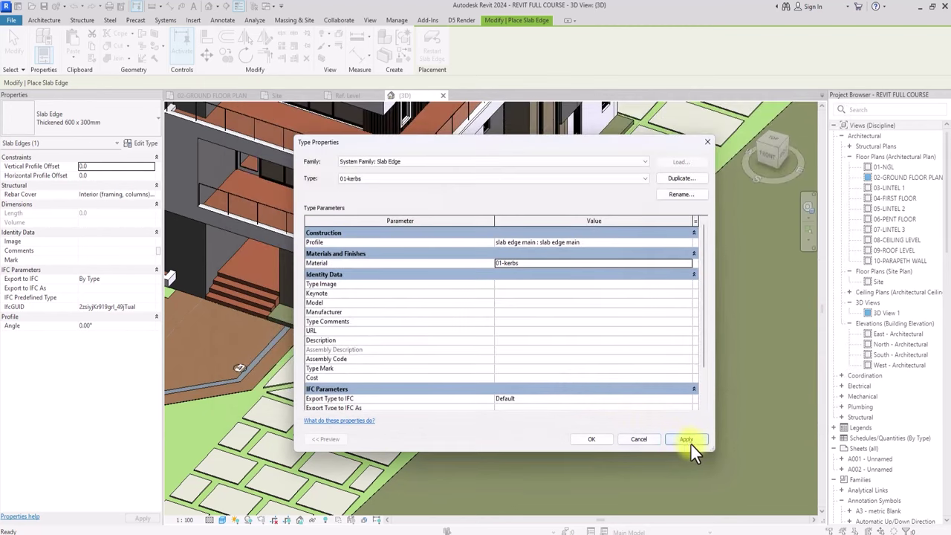
{"action": "left_click", "coordinate": [591, 439]}
Set the vertical profile offset to -150 and place kerbs on the exposed edges of the front green strip beside the building
{"action": "scroll", "coordinate": [591, 442], "scroll_direction": "up", "scroll_amount": 3}
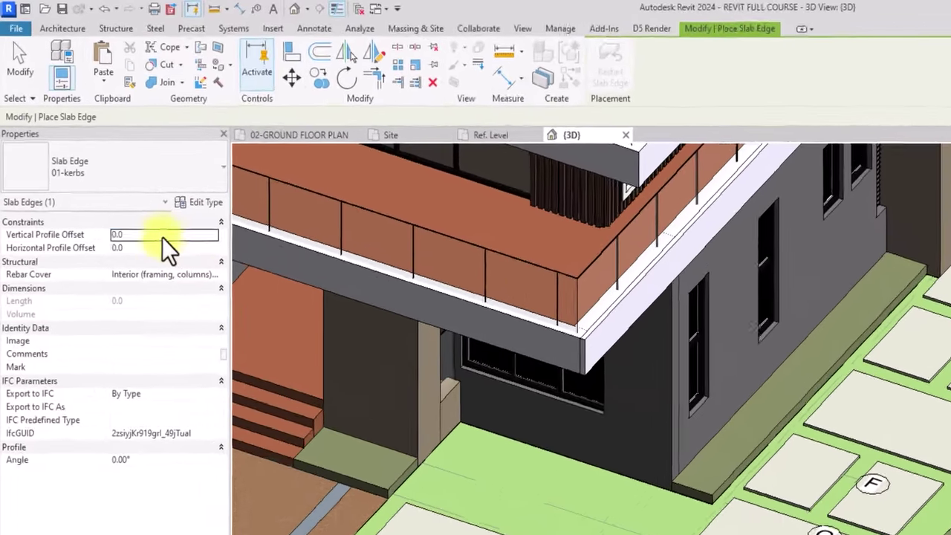
{"action": "left_click", "coordinate": [116, 169]}
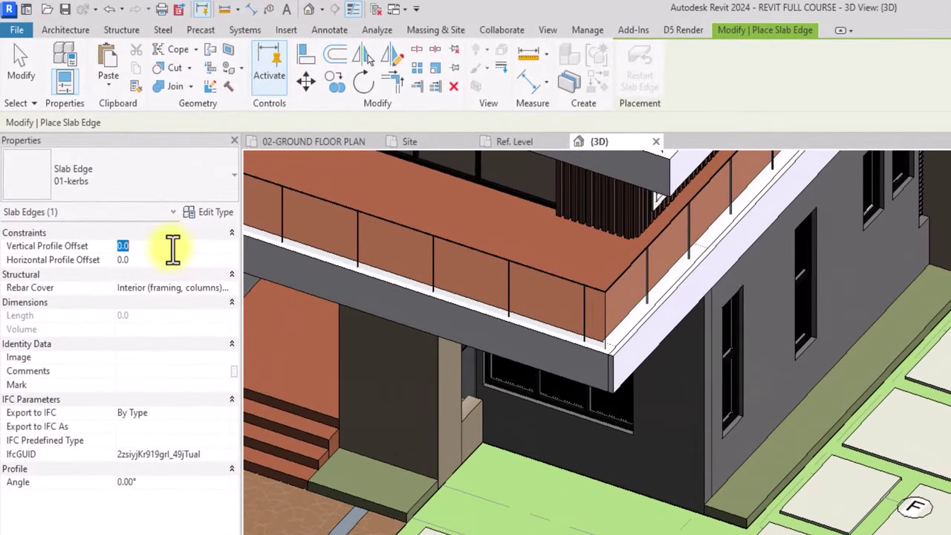
{"action": "type", "text": "-150"}
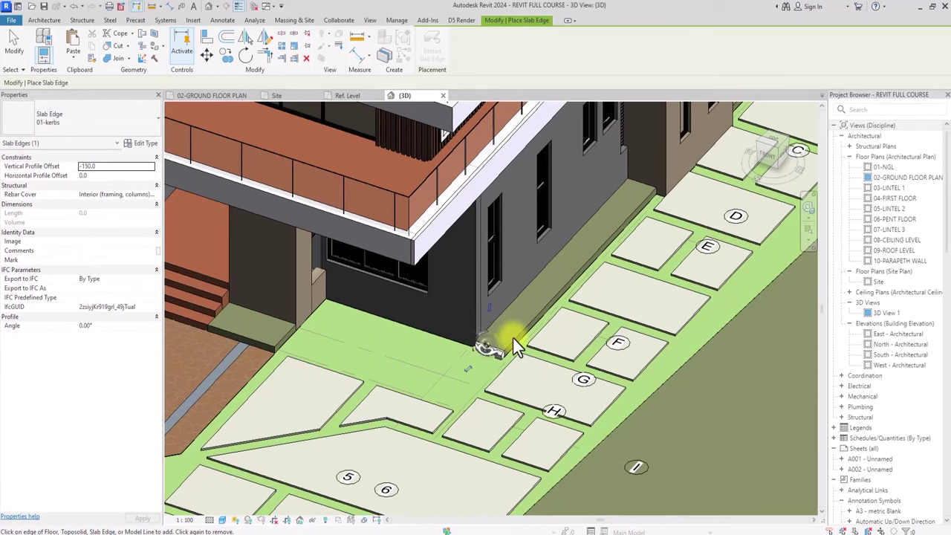
{"action": "left_click", "coordinate": [512, 337]}
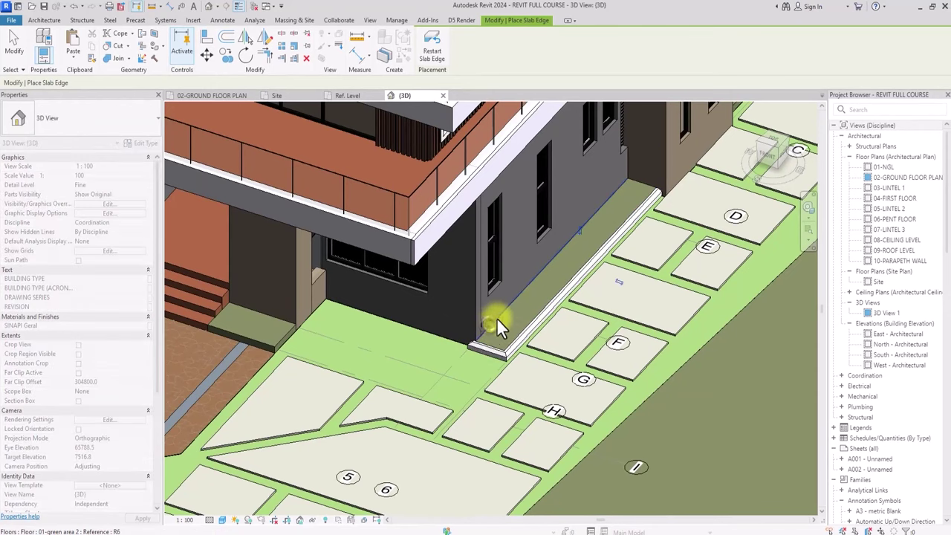
Place a kerb along the outer edge of the rear green strip beside the building's white wall
{"action": "middle_click_drag", "start_coordinate": [642, 184], "coordinate": [270, 476]}
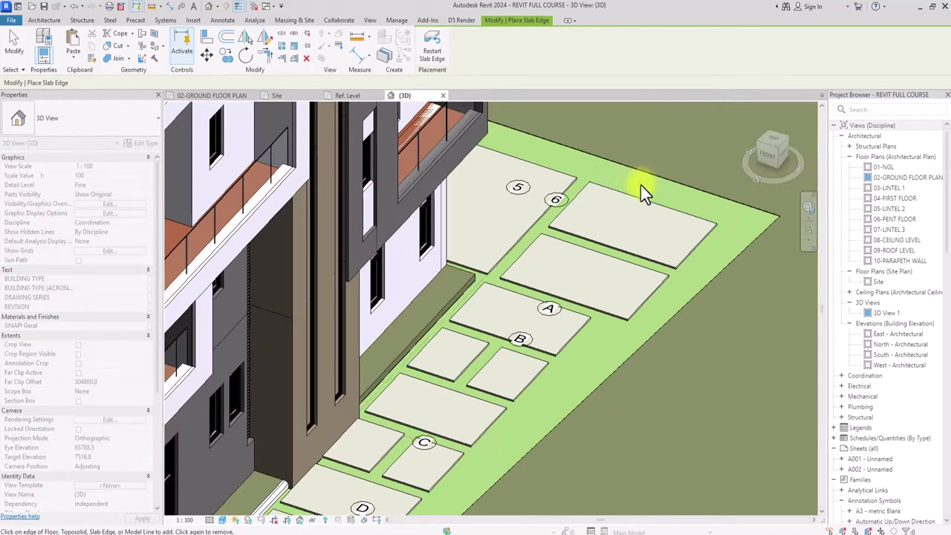
{"action": "scroll", "coordinate": [410, 367], "scroll_direction": "up", "scroll_amount": 1}
{"action": "left_click", "coordinate": [380, 369]}
{"action": "scroll", "coordinate": [475, 237], "scroll_direction": "up", "scroll_amount": 2}
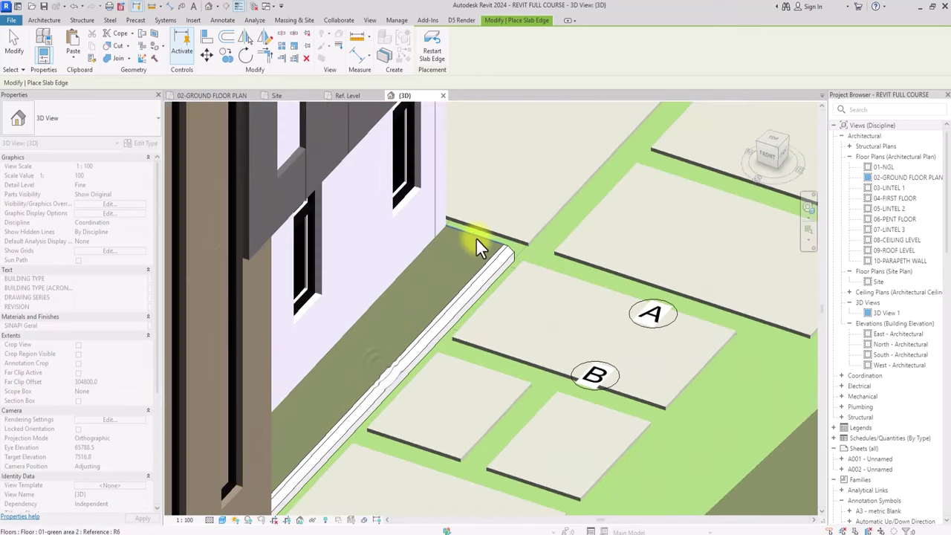
Place kerbs around all four edges of the stamped concrete slab beside the driveway entrance and finish the slab edge placement
{"action": "scroll", "coordinate": [494, 255], "scroll_direction": "down", "scroll_amount": 1}
{"action": "scroll", "coordinate": [494, 255], "scroll_direction": "down", "scroll_amount": 5}
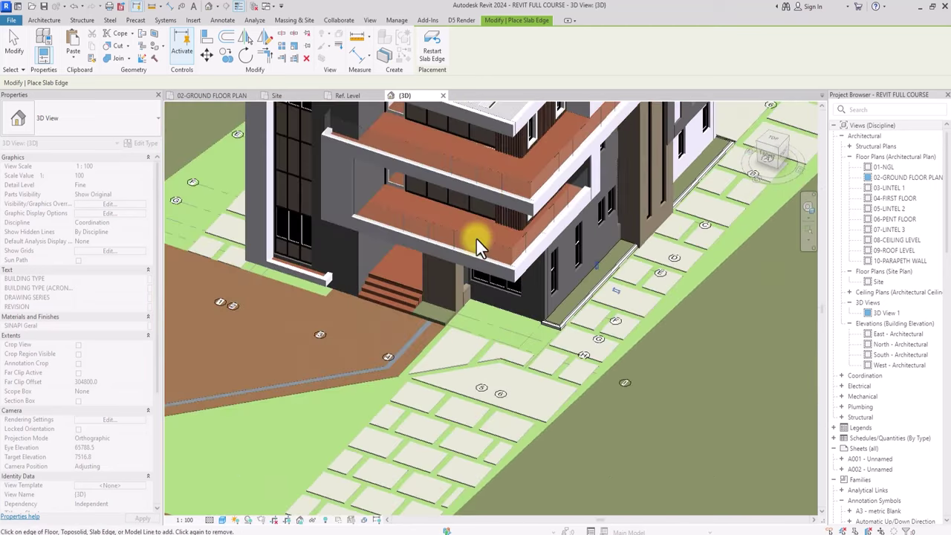
{"action": "scroll", "coordinate": [493, 255], "scroll_direction": "up", "scroll_amount": 6}
{"action": "scroll", "coordinate": [476, 239], "scroll_direction": "down", "scroll_amount": 1}
{"action": "scroll", "coordinate": [476, 238], "scroll_direction": "up", "scroll_amount": 6}
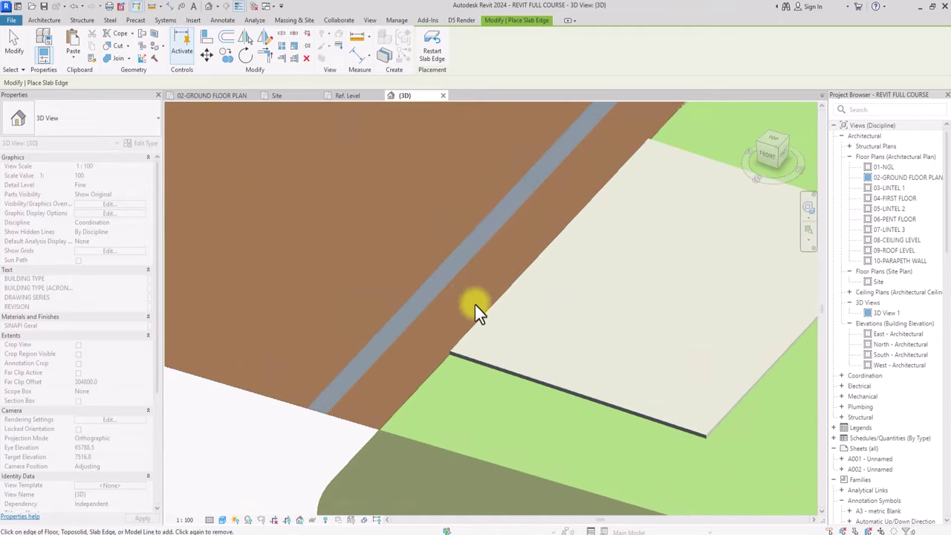
{"action": "left_click", "coordinate": [481, 363]}
{"action": "left_click", "coordinate": [738, 401]}
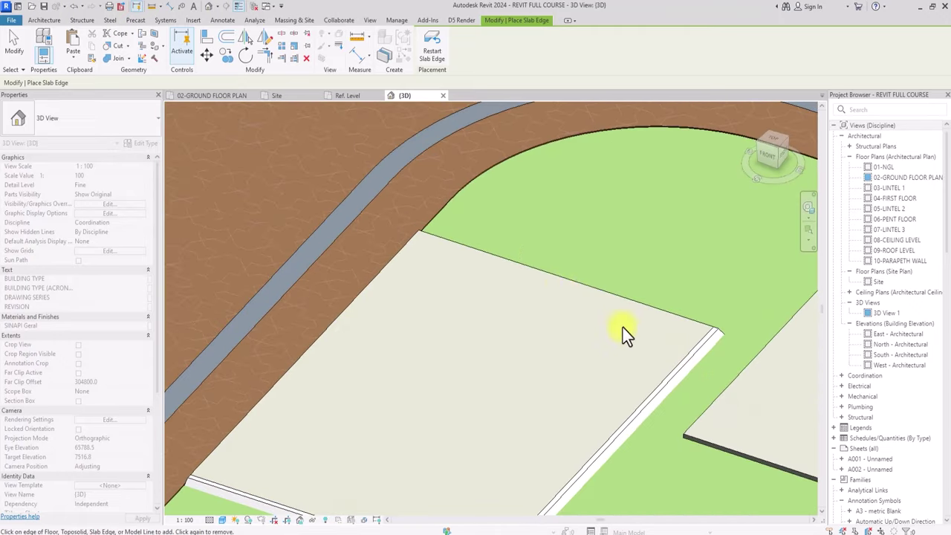
{"action": "left_click", "coordinate": [506, 259]}
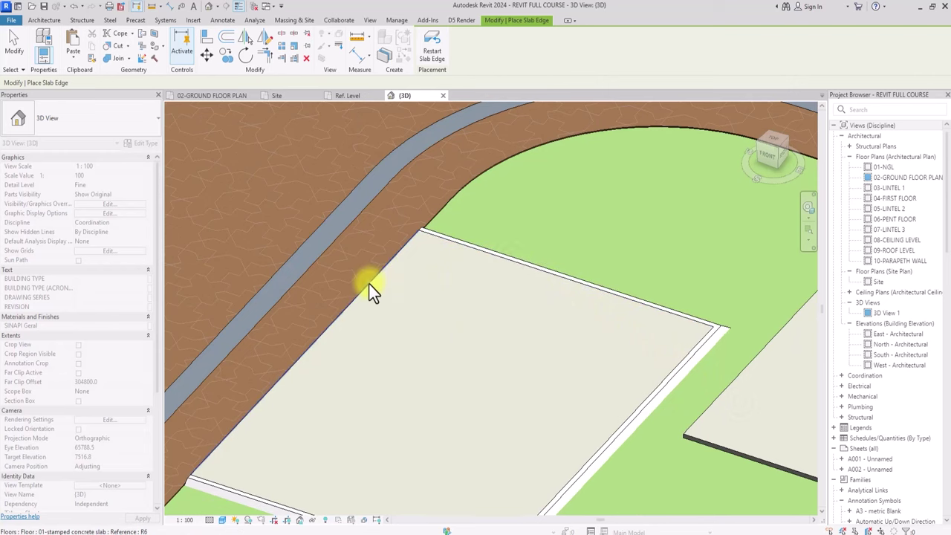
{"action": "scroll", "coordinate": [401, 290], "scroll_direction": "down", "scroll_amount": 3}
{"action": "middle_click_drag", "start_coordinate": [401, 291], "coordinate": [497, 317]}
{"action": "key", "text": "Escape"}
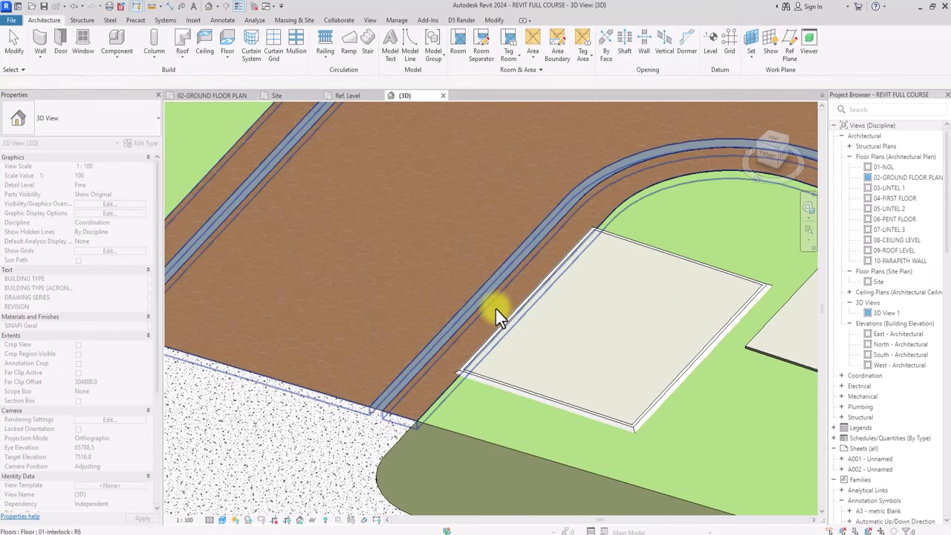
Open the Site floor plan, crop the view and show its crop region
{"action": "double_click", "coordinate": [878, 282]}
{"action": "scroll", "coordinate": [463, 259], "scroll_direction": "down", "scroll_amount": 5}
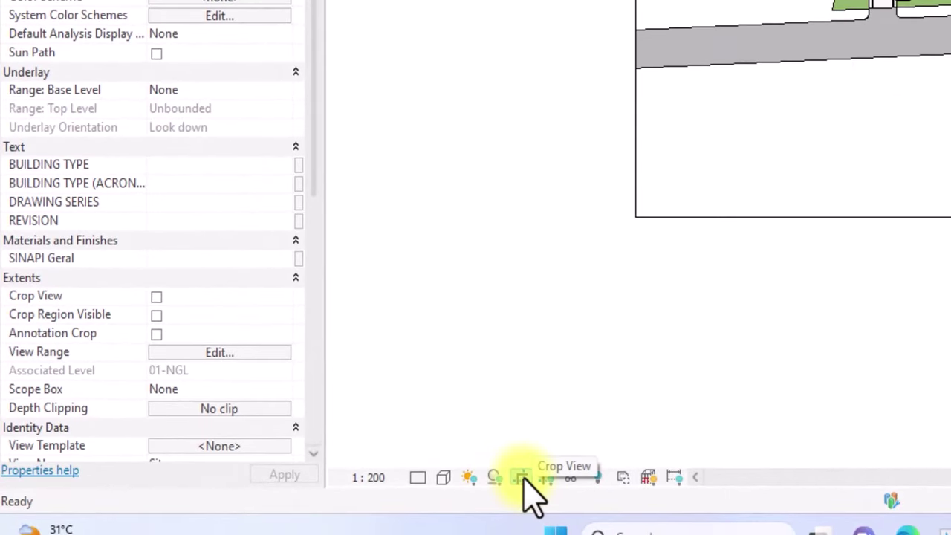
{"action": "left_click", "coordinate": [525, 477]}
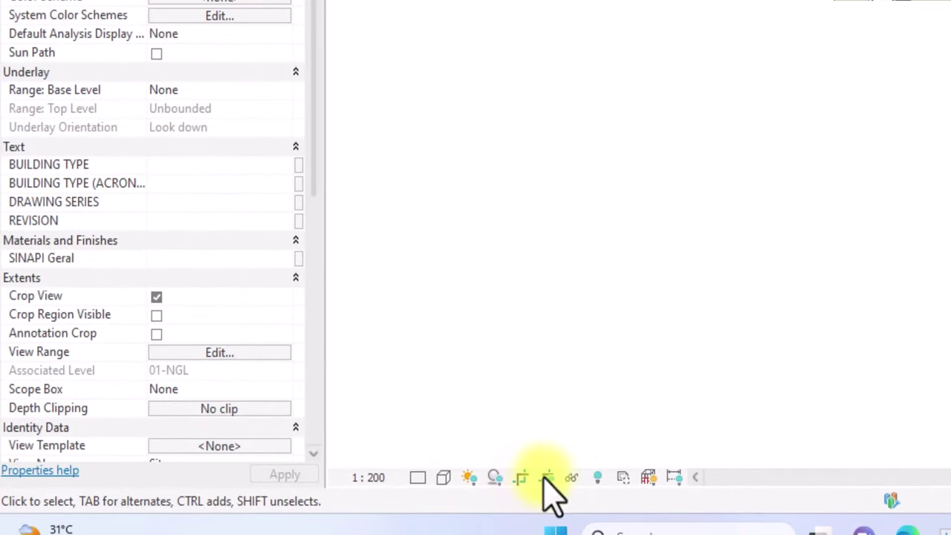
{"action": "left_click", "coordinate": [548, 478]}
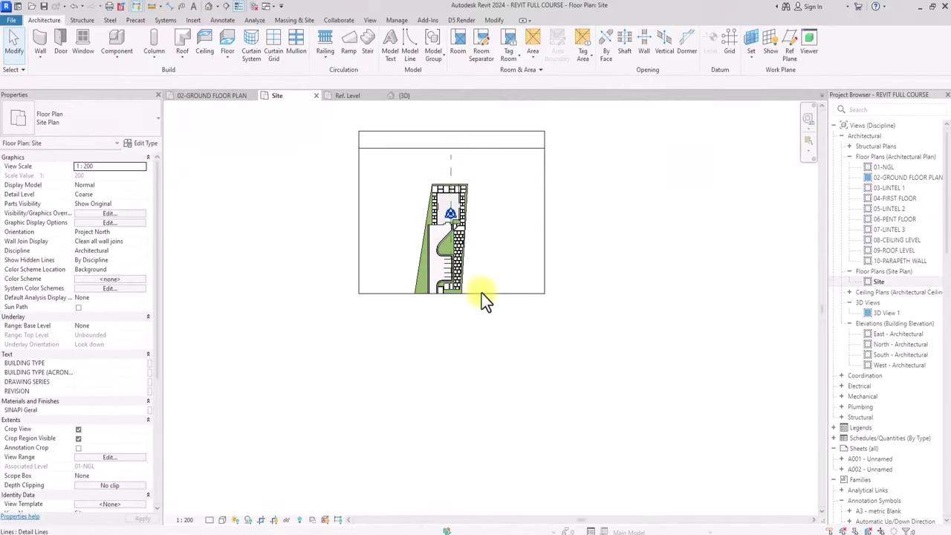
Resize the crop region to enclose the plot, road and arrow with narrower side margins, and hide the crop boundary
{"action": "left_click", "coordinate": [482, 293]}
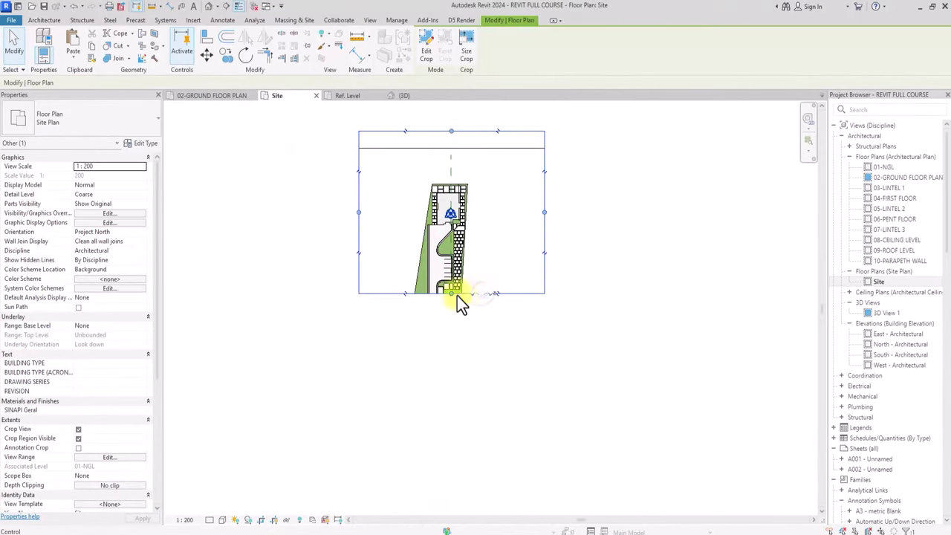
{"action": "left_click_drag", "start_coordinate": [452, 294], "coordinate": [446, 351]}
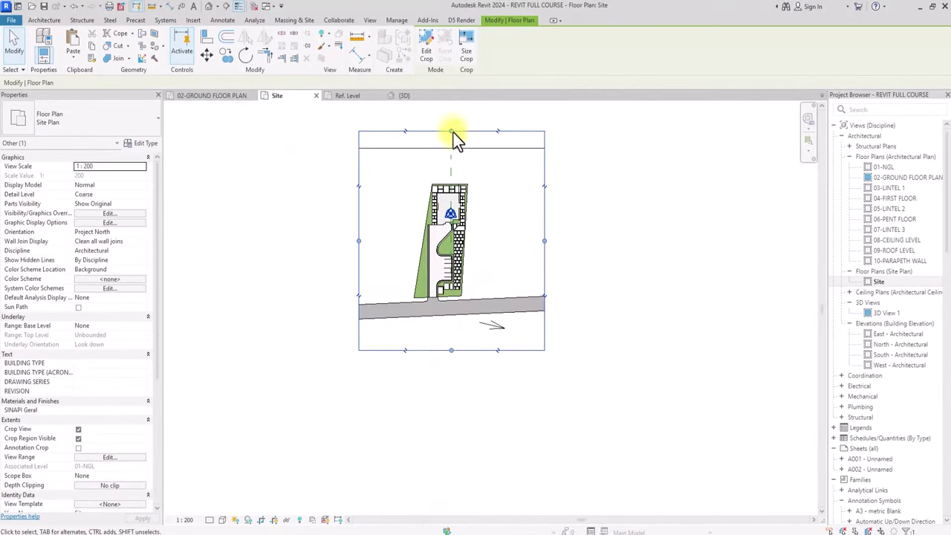
{"action": "left_click_drag", "start_coordinate": [453, 133], "coordinate": [446, 176]}
{"action": "scroll", "coordinate": [447, 354], "scroll_direction": "up", "scroll_amount": 3}
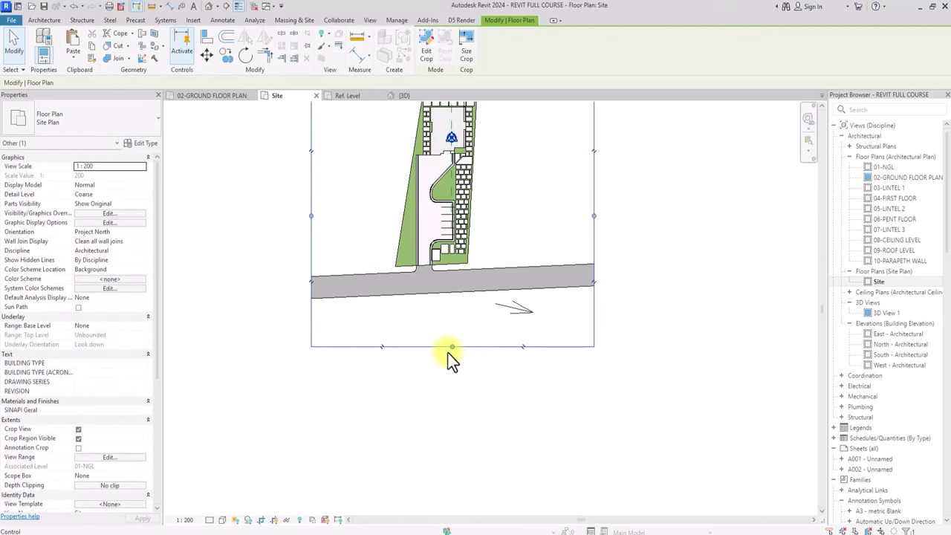
{"action": "left_click_drag", "start_coordinate": [452, 348], "coordinate": [454, 326]}
{"action": "left_click_drag", "start_coordinate": [593, 215], "coordinate": [561, 215]}
{"action": "left_click_drag", "start_coordinate": [325, 207], "coordinate": [339, 208]}
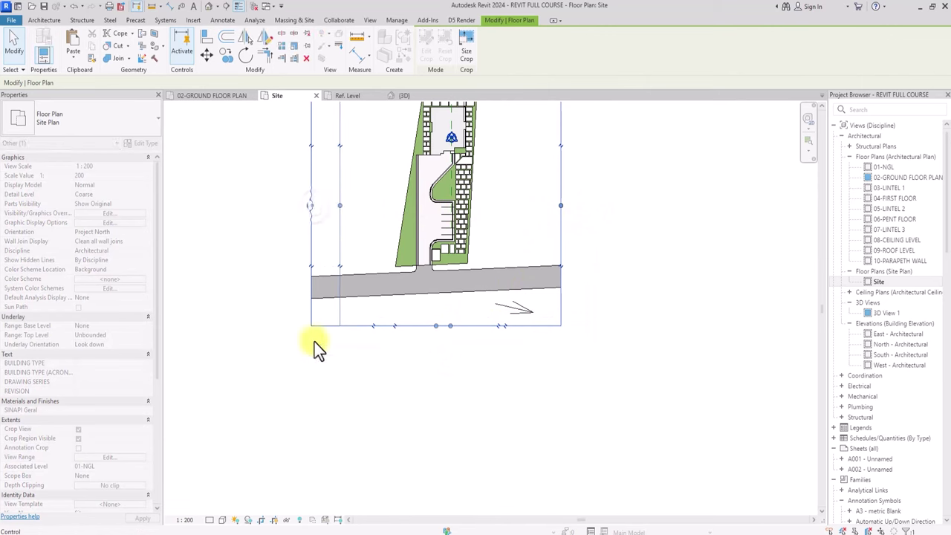
{"action": "left_click", "coordinate": [274, 520]}
{"action": "middle_click_drag", "start_coordinate": [281, 406], "coordinate": [275, 518]}
{"action": "scroll", "coordinate": [441, 320], "scroll_direction": "up", "scroll_amount": 3}
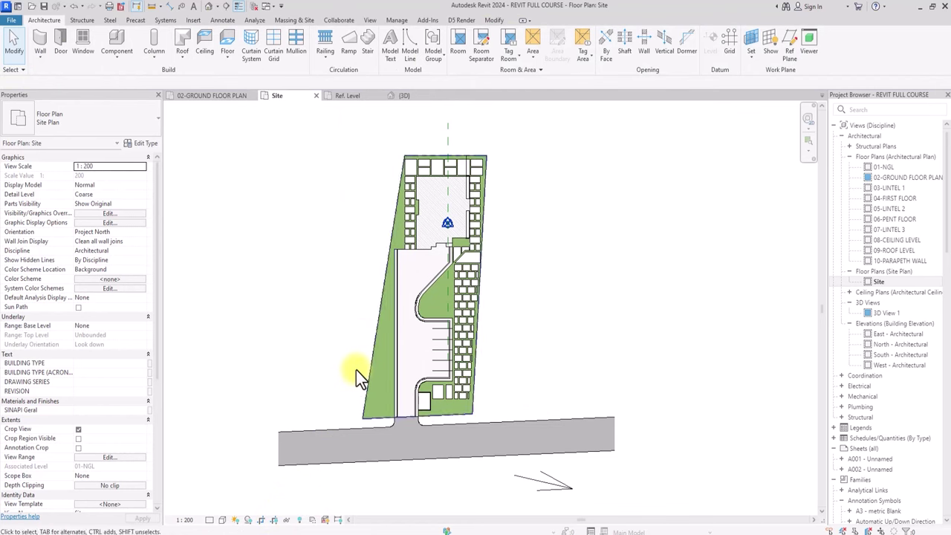
{"action": "scroll", "coordinate": [356, 370], "scroll_direction": "up", "scroll_amount": 5}
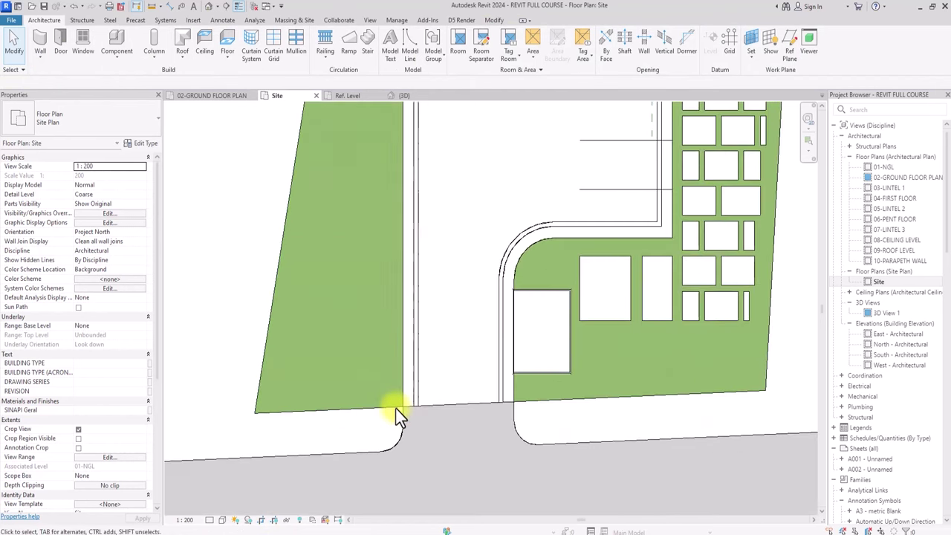
{"action": "scroll", "coordinate": [395, 408], "scroll_direction": "up", "scroll_amount": 2}
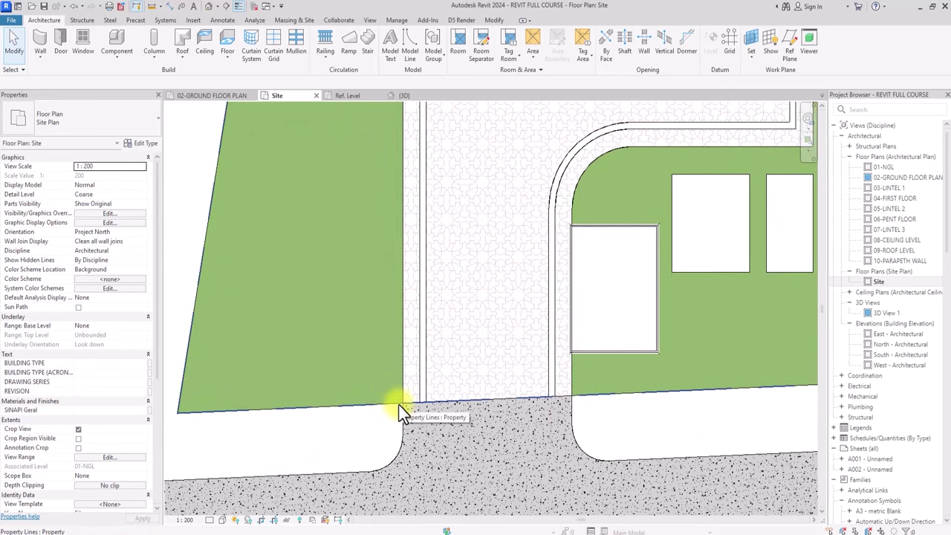
{"action": "scroll", "coordinate": [398, 404], "scroll_direction": "down", "scroll_amount": 2}
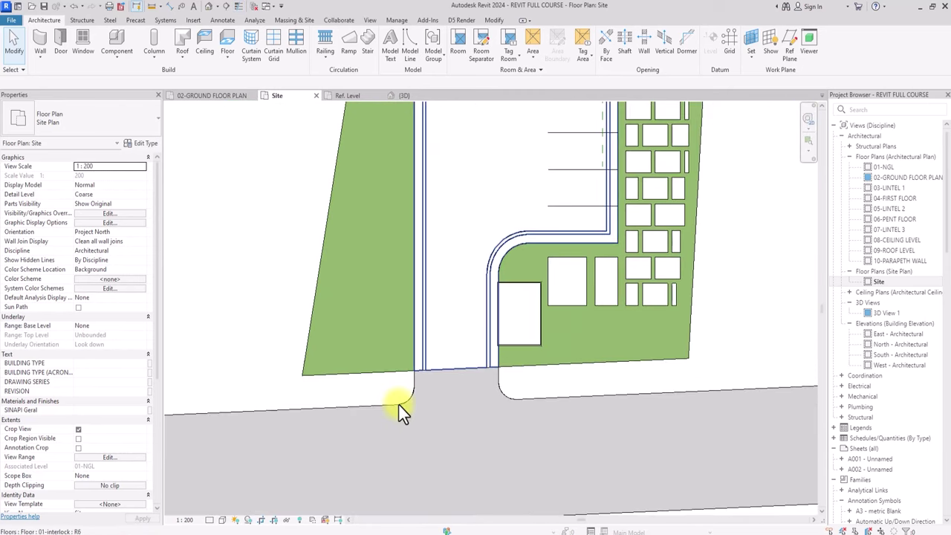
Inspect the cropped Site plan at close range, from the driveway entrance and kerbs up to the building outline
{"action": "scroll", "coordinate": [398, 404], "scroll_direction": "up", "scroll_amount": 5}
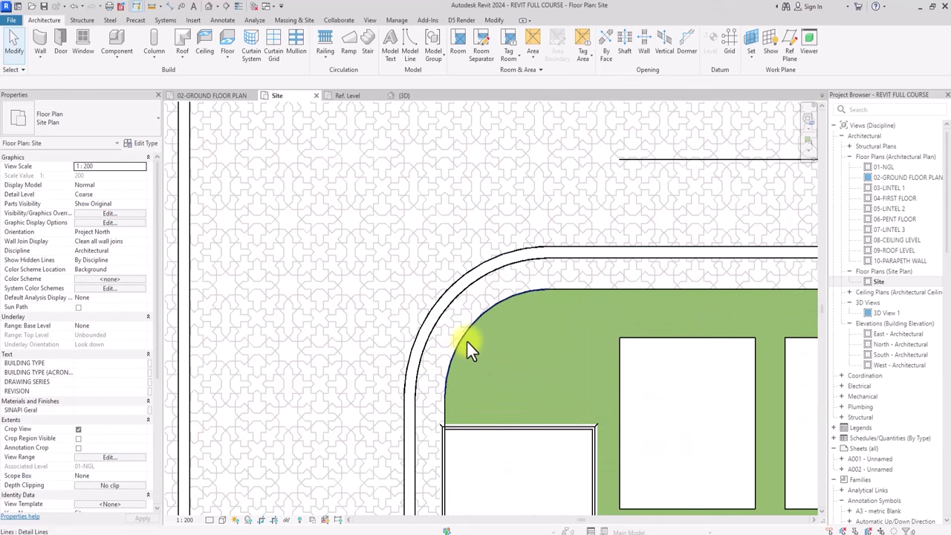
{"action": "scroll", "coordinate": [468, 345], "scroll_direction": "down", "scroll_amount": 3}
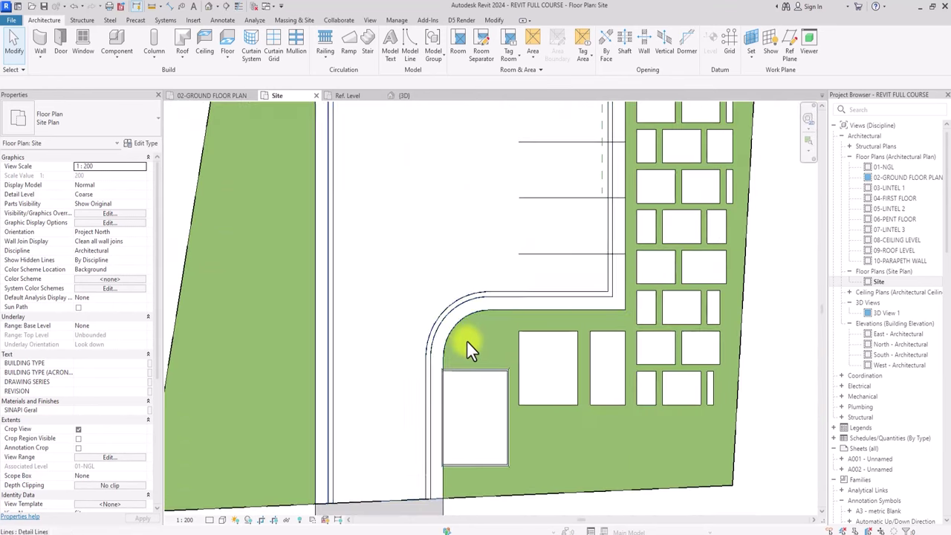
{"action": "middle_click_drag", "start_coordinate": [467, 341], "coordinate": [583, 346]}
{"action": "scroll", "coordinate": [466, 340], "scroll_direction": "down", "scroll_amount": 3}
{"action": "middle_click_drag", "start_coordinate": [494, 131], "coordinate": [466, 340]}
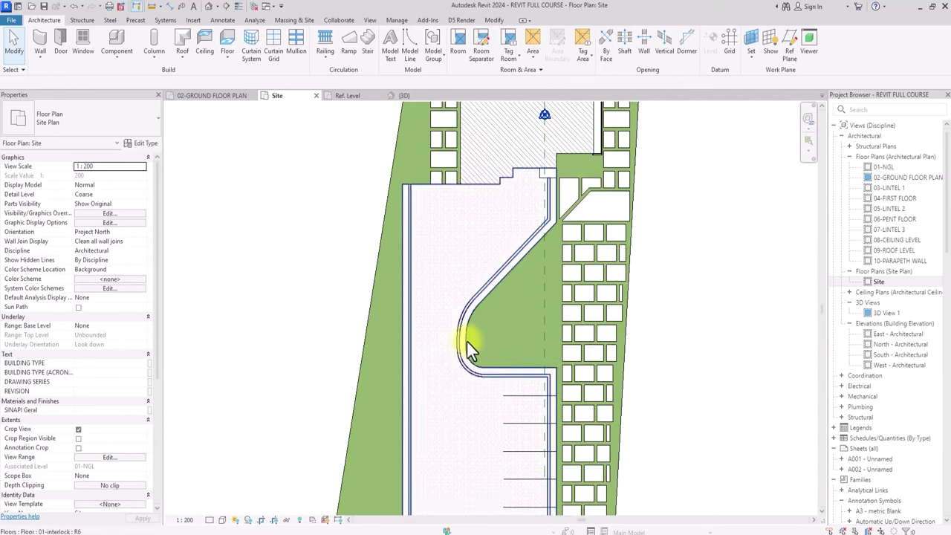
{"action": "middle_click_drag", "start_coordinate": [505, 111], "coordinate": [467, 340]}
{"action": "scroll", "coordinate": [467, 341], "scroll_direction": "up", "scroll_amount": 4}
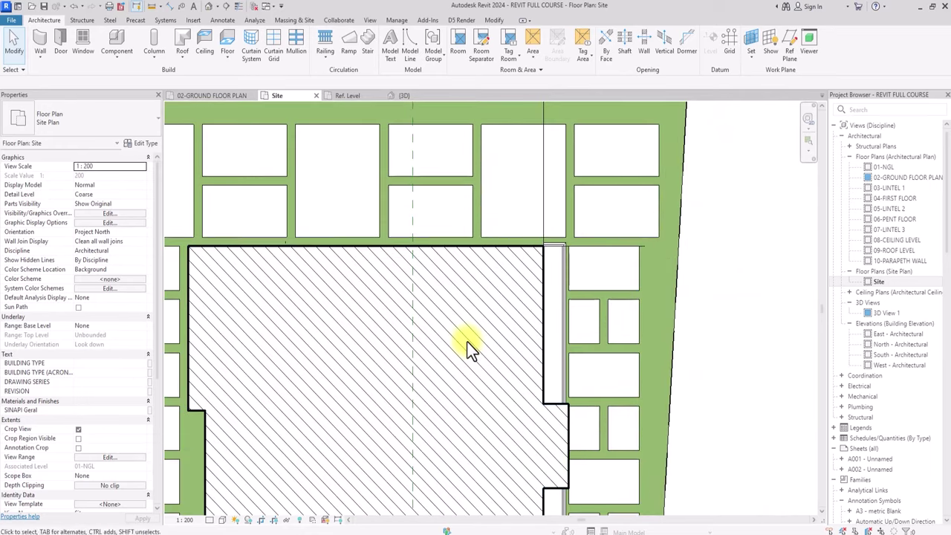
{"action": "scroll", "coordinate": [468, 347], "scroll_direction": "up", "scroll_amount": 4}
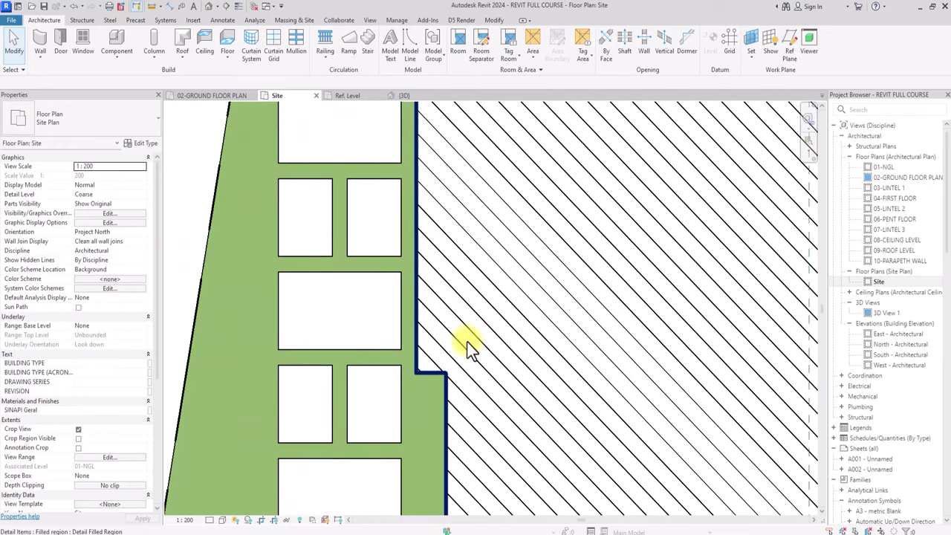
{"action": "scroll", "coordinate": [467, 341], "scroll_direction": "down", "scroll_amount": 6}
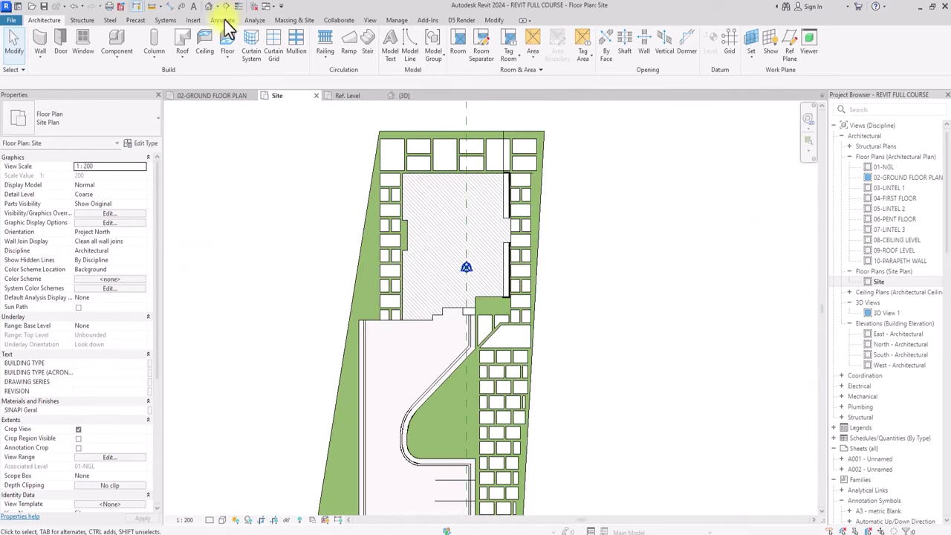
Create a new line style named 01-SITE as a subcategory of Lines
{"action": "left_click", "coordinate": [222, 21]}
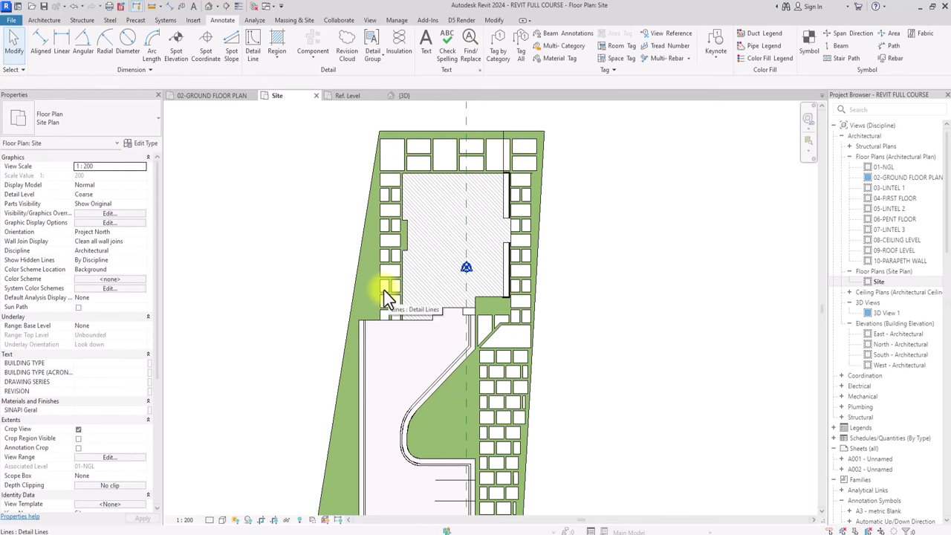
{"action": "left_click", "coordinate": [296, 21]}
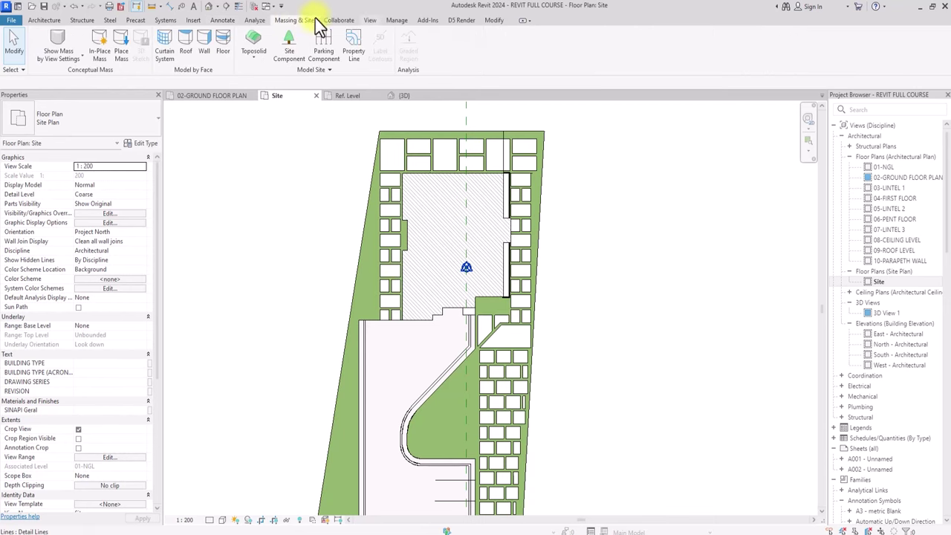
{"action": "left_click", "coordinate": [399, 24]}
{"action": "left_click", "coordinate": [434, 61]}
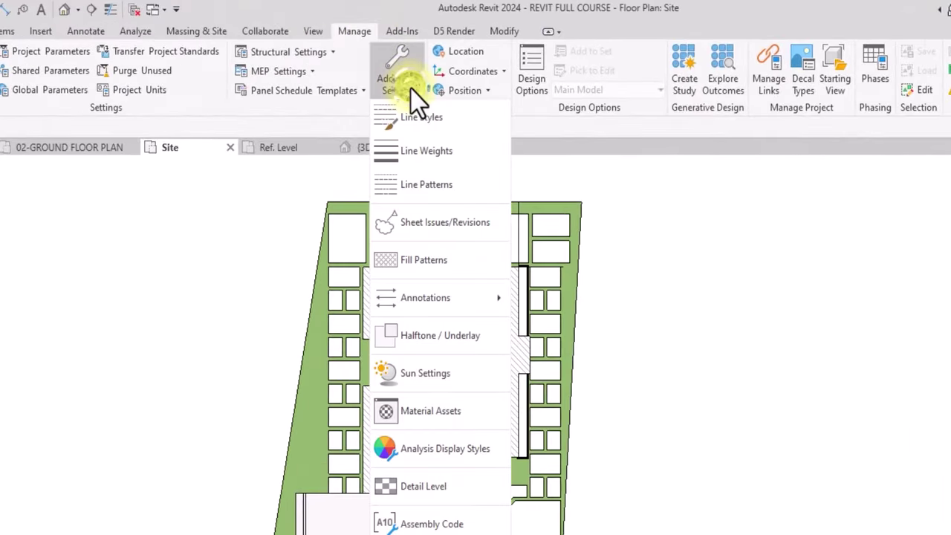
{"action": "left_click", "coordinate": [430, 122]}
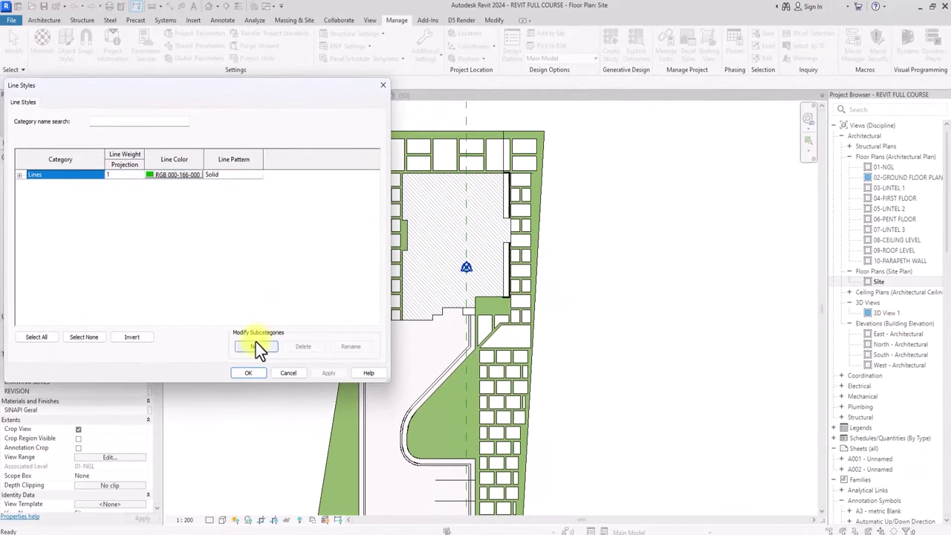
{"action": "left_click", "coordinate": [256, 346]}
{"action": "type", "text": "site "}
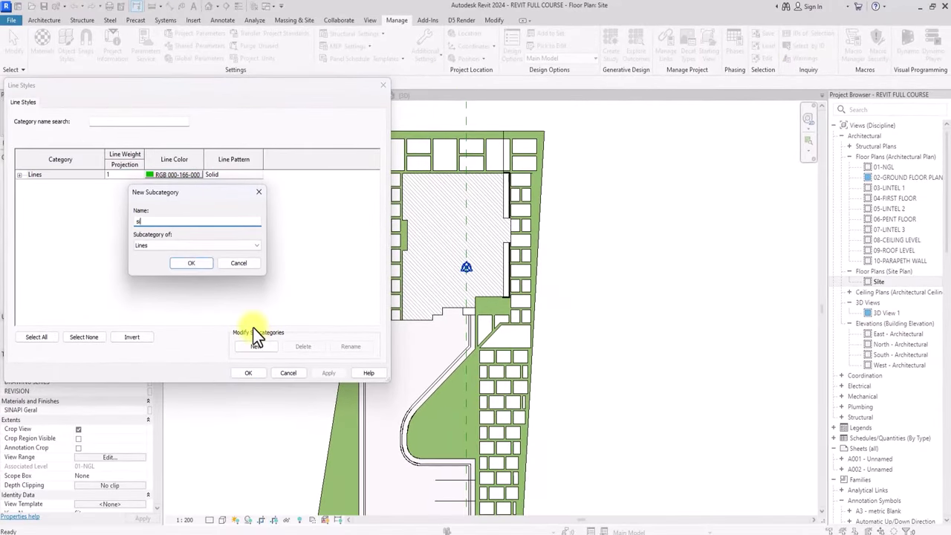
{"action": "type", "text": "bo"}
{"action": "key", "text": "BackSpace"}
{"action": "key", "text": "BackSpace"}
{"action": "key", "text": "BackSpace"}
{"action": "key", "text": "BackSpace"}
{"action": "key", "text": "BackSpace"}
{"action": "key", "text": "BackSpace"}
{"action": "key", "text": "BackSpace"}
{"action": "left_click", "coordinate": [191, 263]}
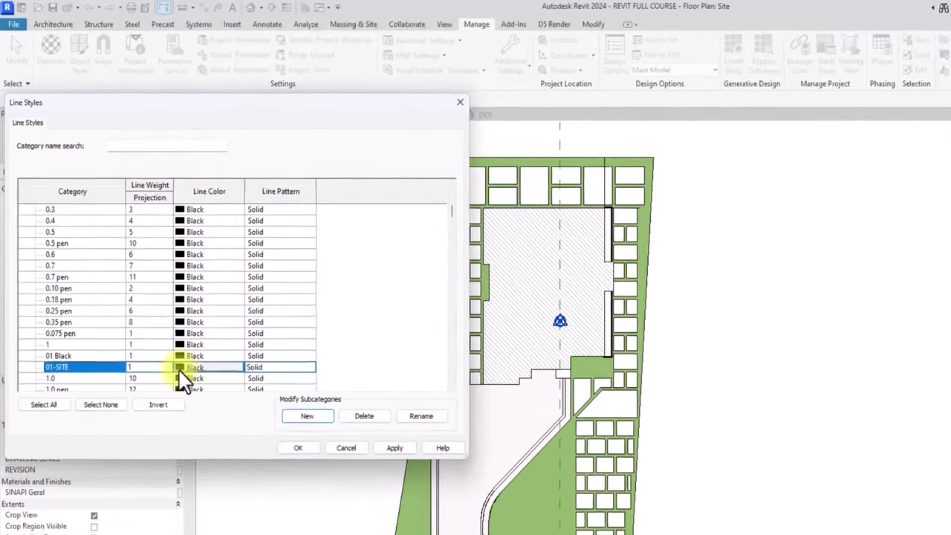
Set the line color of the 01-SITE line style to red
{"action": "left_click", "coordinate": [167, 307]}
{"action": "left_click", "coordinate": [131, 298]}
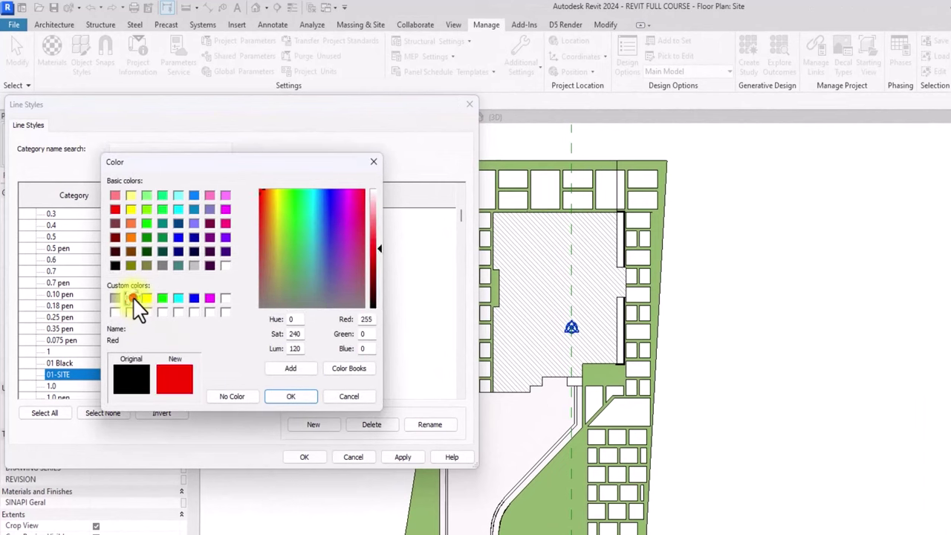
{"action": "left_click", "coordinate": [291, 396]}
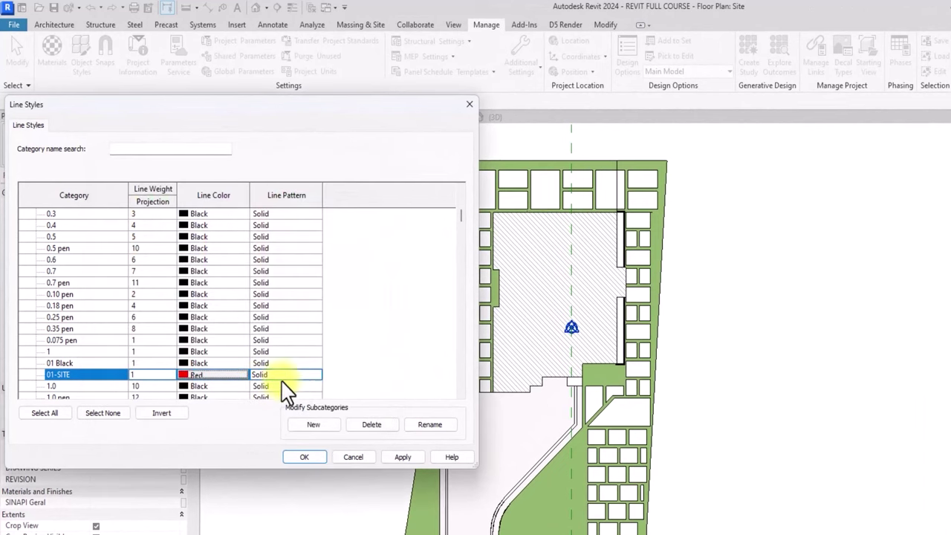
Give the 01-SITE line style the AEC_Dot 4mm pattern and line weight 8, and accept the line style settings
{"action": "left_click", "coordinate": [316, 376]}
{"action": "scroll", "coordinate": [318, 387], "scroll_direction": "down", "scroll_amount": 2}
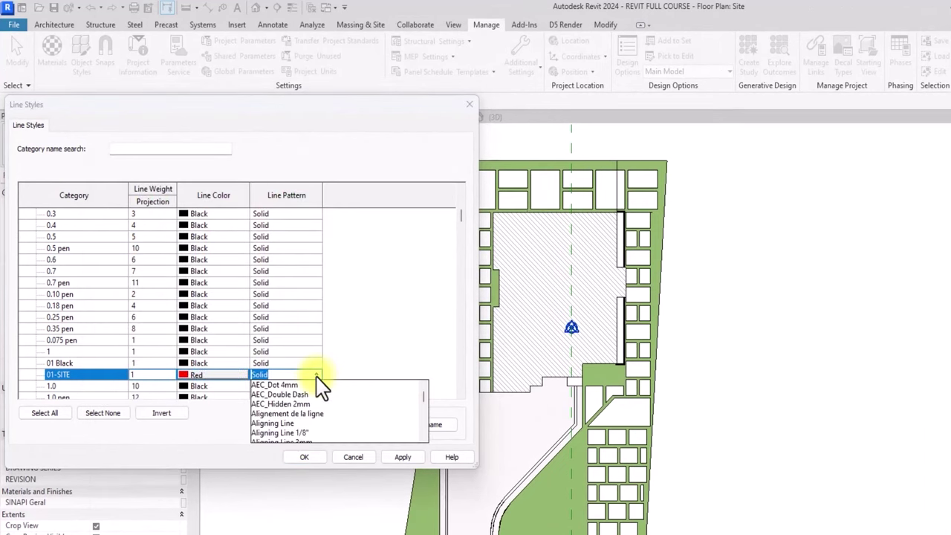
{"action": "scroll", "coordinate": [317, 386], "scroll_direction": "up", "scroll_amount": 1}
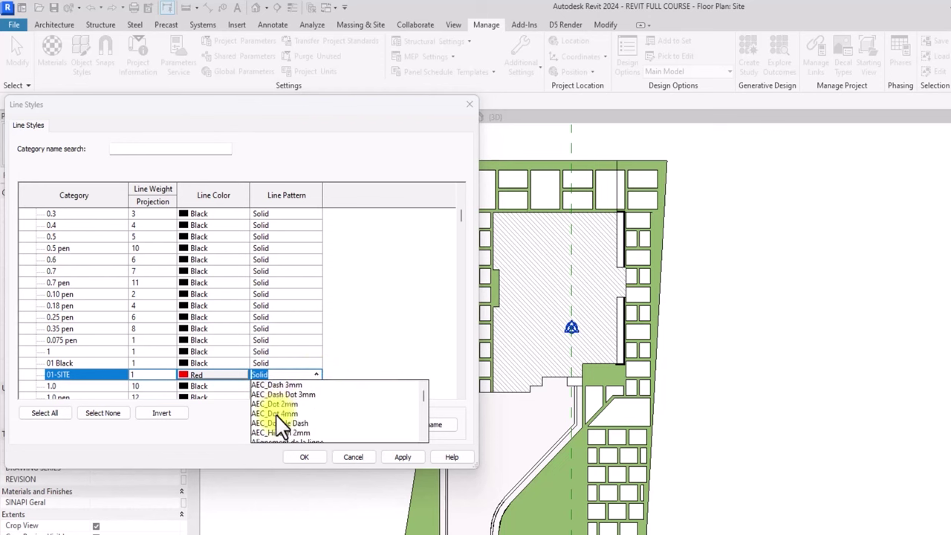
{"action": "left_click", "coordinate": [276, 414]}
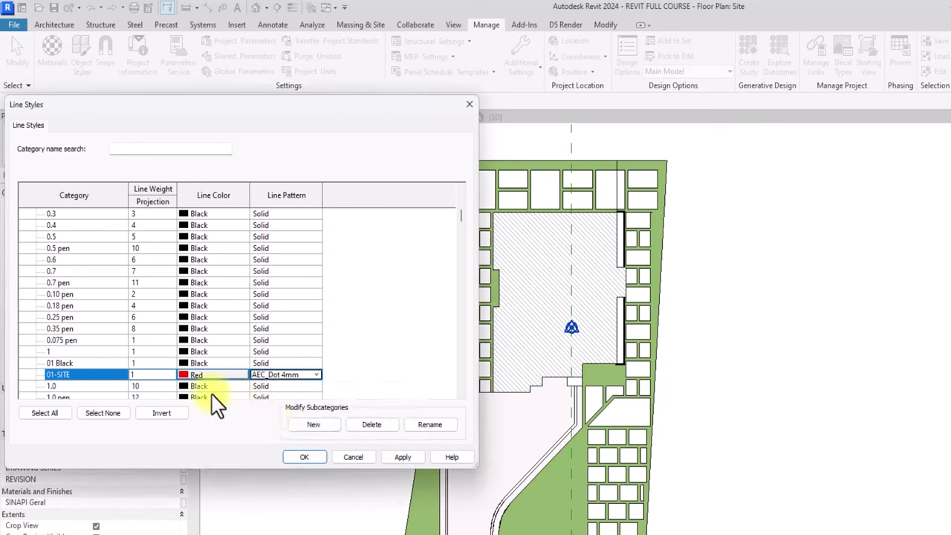
{"action": "left_click", "coordinate": [158, 374]}
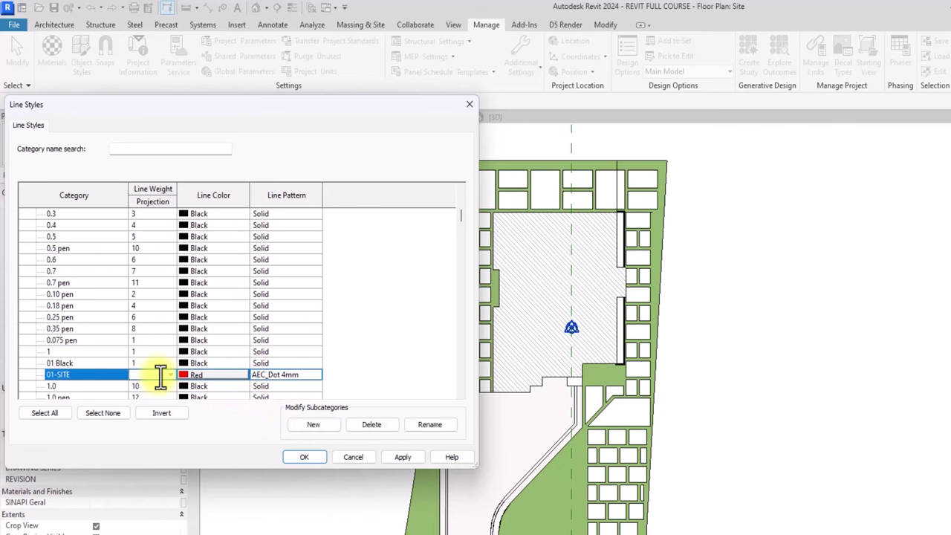
{"action": "left_click", "coordinate": [305, 456]}
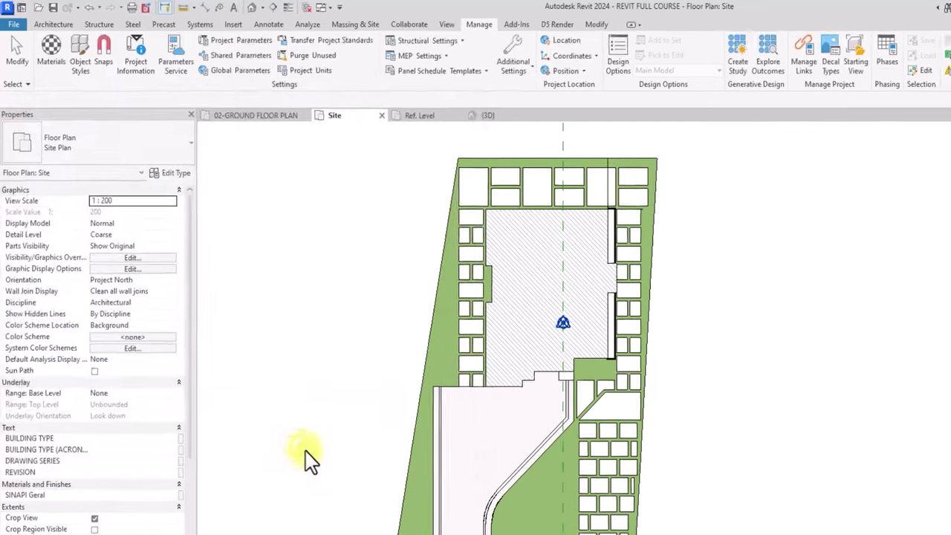
Trace the plot's road-side property line with a detail line in the 01-SITE style, picking the existing line
{"action": "scroll", "coordinate": [308, 452], "scroll_direction": "down", "scroll_amount": 3}
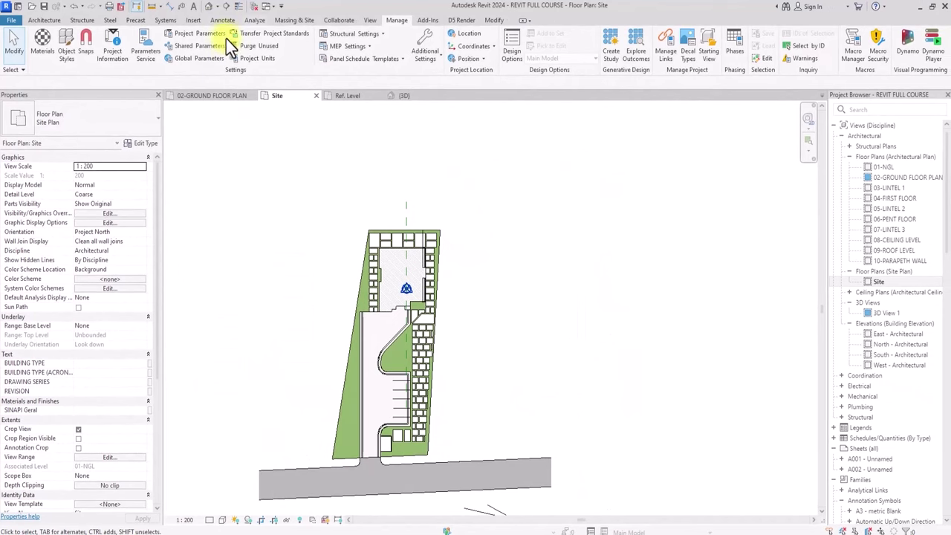
{"action": "left_click", "coordinate": [223, 20]}
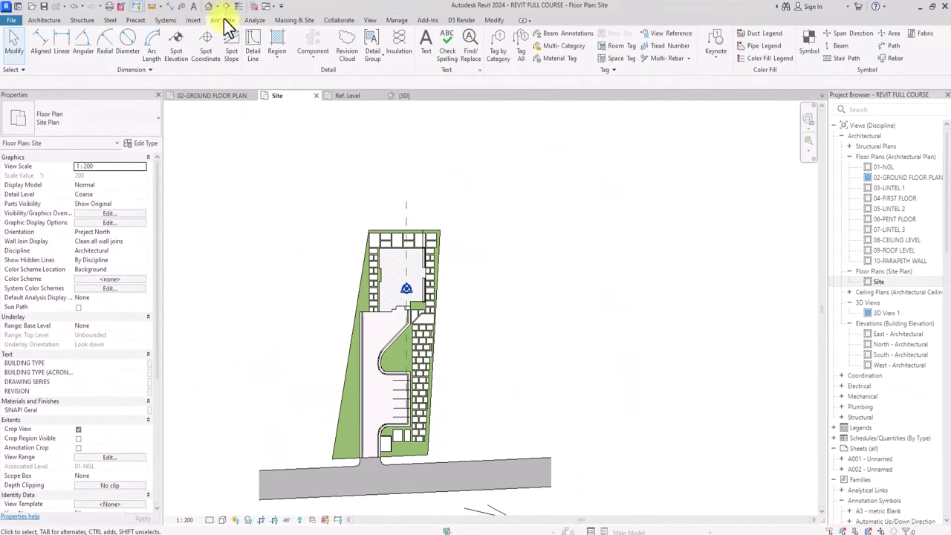
{"action": "left_click", "coordinate": [255, 65]}
{"action": "left_click", "coordinate": [526, 49]}
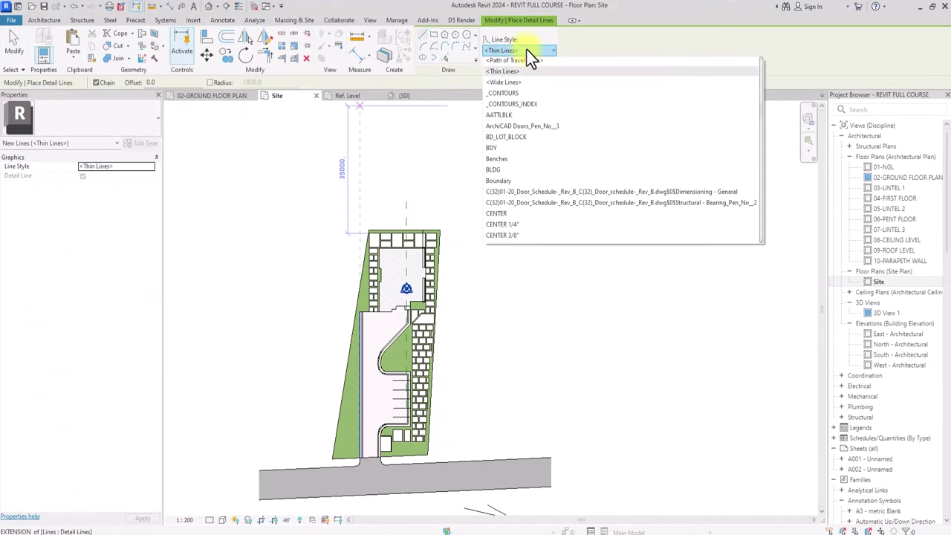
{"action": "scroll", "coordinate": [526, 50], "scroll_direction": "up", "scroll_amount": 10}
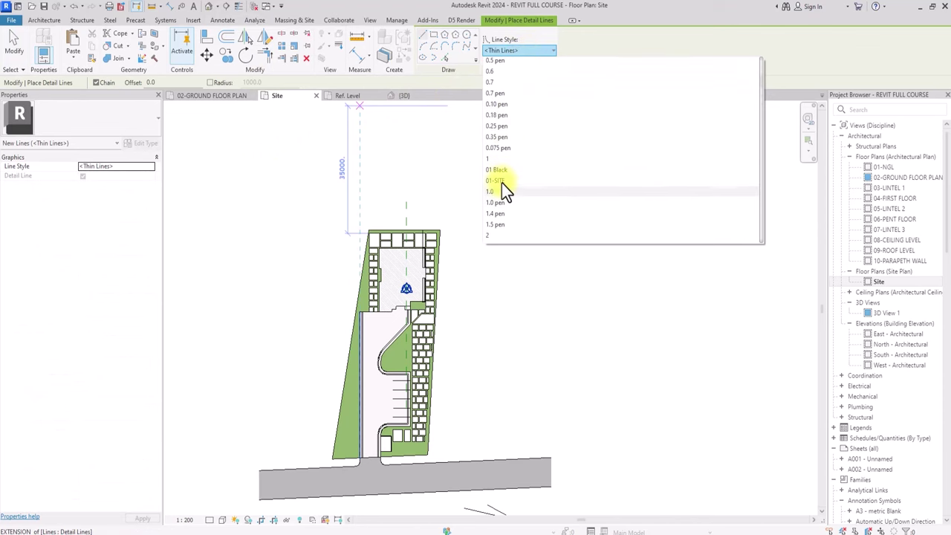
{"action": "left_click", "coordinate": [501, 181]}
{"action": "scroll", "coordinate": [502, 182], "scroll_direction": "up", "scroll_amount": 5}
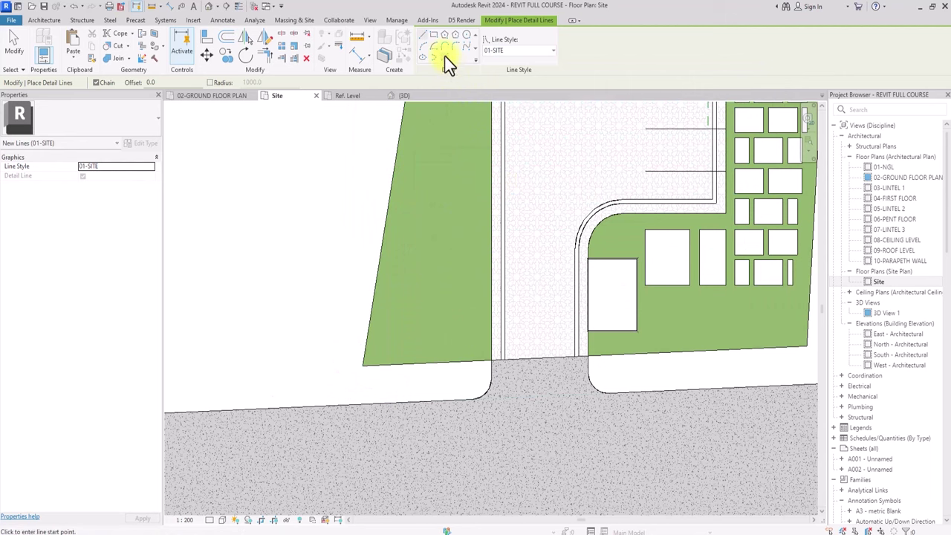
{"action": "left_click", "coordinate": [444, 57]}
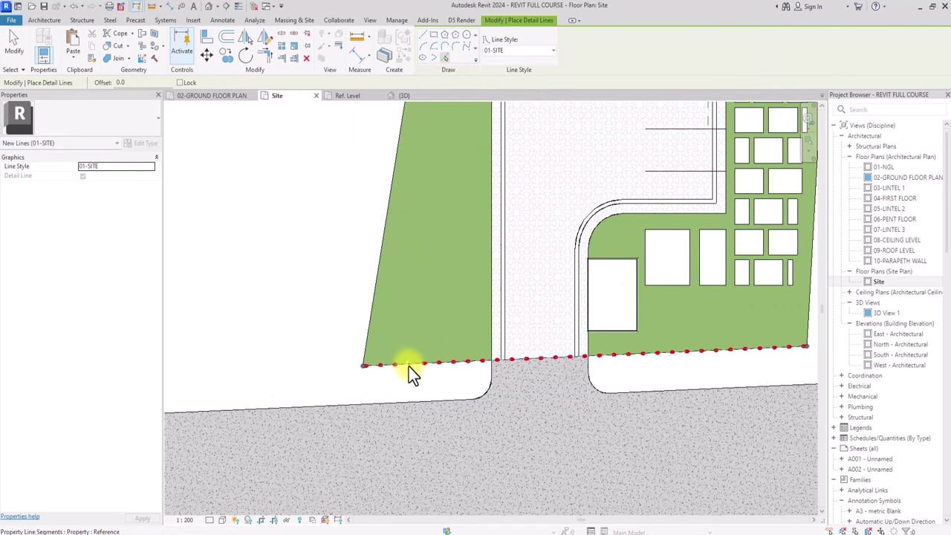
{"action": "scroll", "coordinate": [409, 366], "scroll_direction": "up", "scroll_amount": 3}
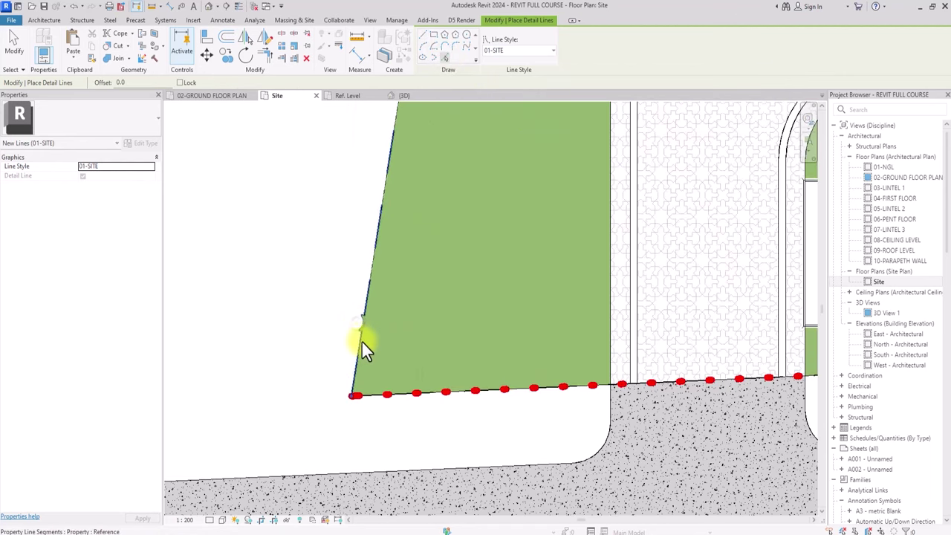
Trace the plot's two side property lines and its rear property line with 01-SITE detail lines and finish the command
{"action": "left_click", "coordinate": [362, 342]}
{"action": "scroll", "coordinate": [367, 349], "scroll_direction": "down", "scroll_amount": 5}
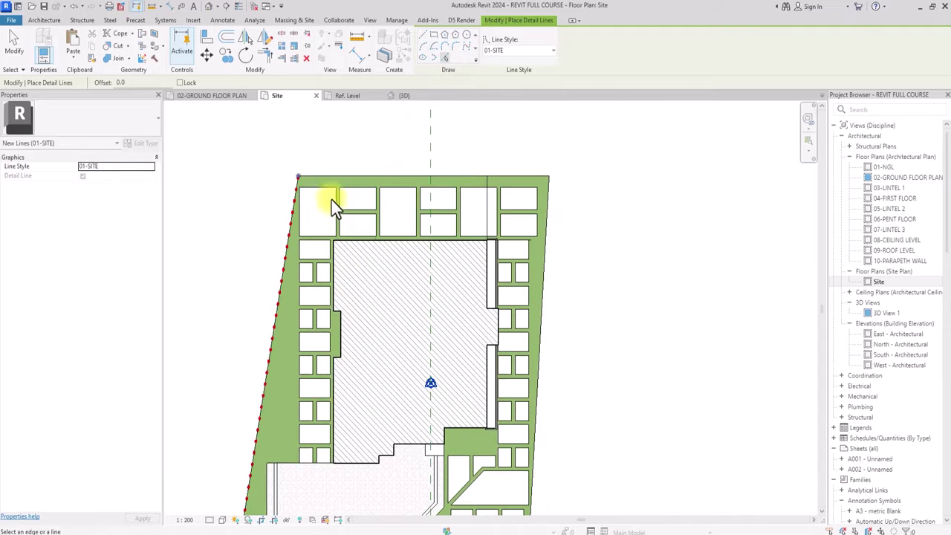
{"action": "left_click", "coordinate": [326, 175]}
{"action": "left_click", "coordinate": [546, 208]}
{"action": "middle_click_drag", "start_coordinate": [534, 407], "coordinate": [546, 208]}
{"action": "scroll", "coordinate": [547, 208], "scroll_direction": "up", "scroll_amount": 1}
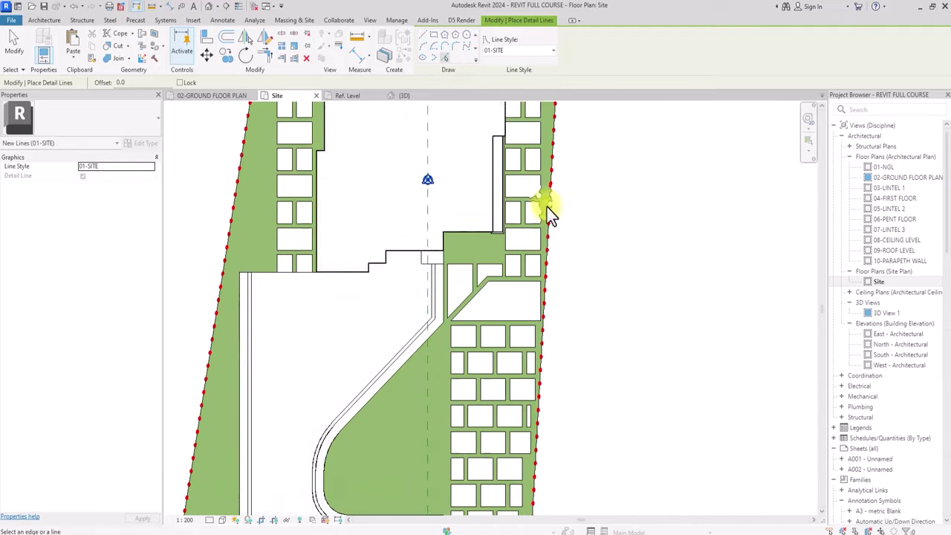
{"action": "scroll", "coordinate": [547, 212], "scroll_direction": "down", "scroll_amount": 5, "text": "ctrl"}
{"action": "key", "text": "Escape"}
{"action": "key", "text": "Escape"}
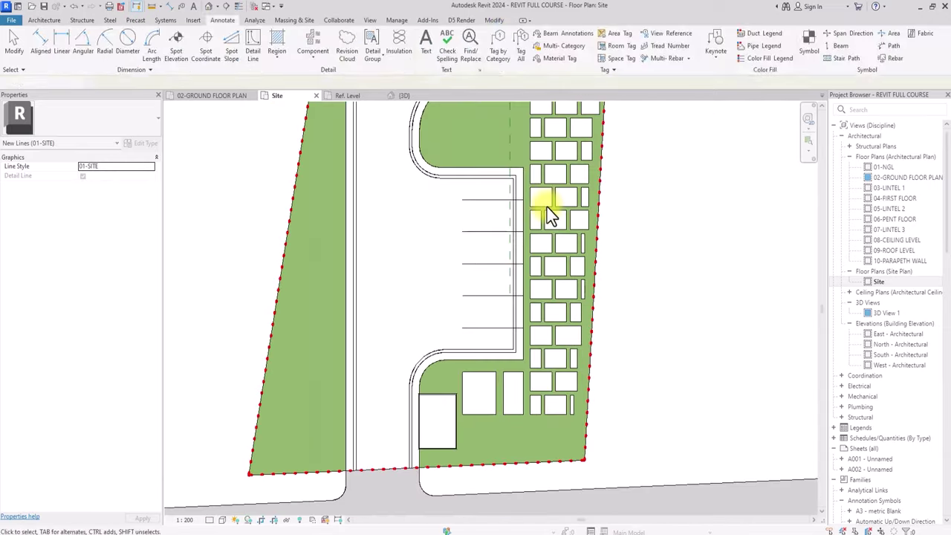
Change the 01-SITE line style's pattern to Dash Dot 3/16" and apply the line style settings
{"action": "left_click", "coordinate": [396, 20]}
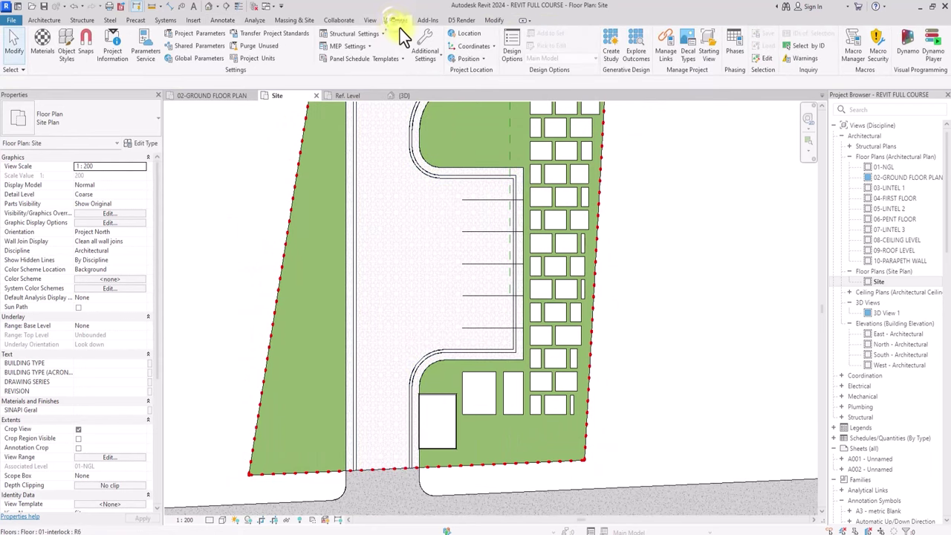
{"action": "left_click", "coordinate": [424, 57]}
{"action": "left_click", "coordinate": [434, 78]}
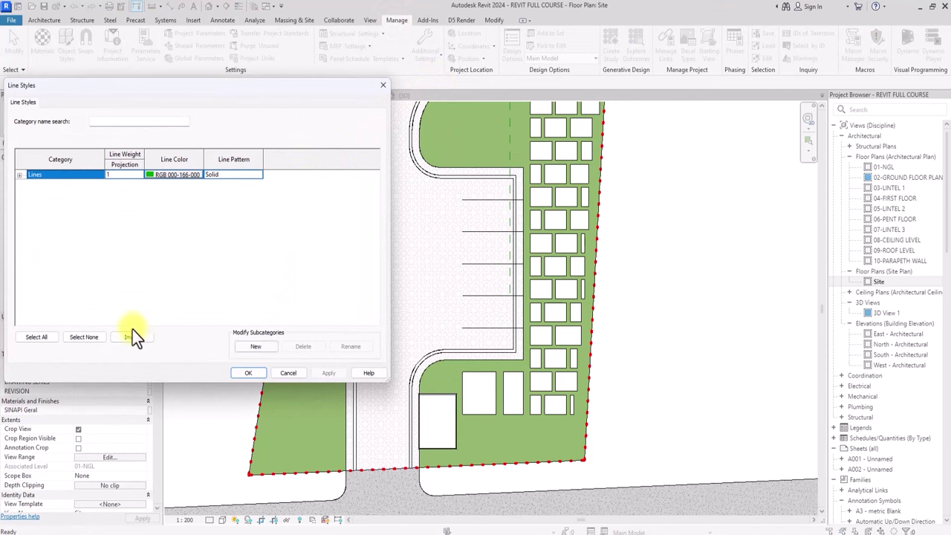
{"action": "left_click", "coordinate": [20, 175]}
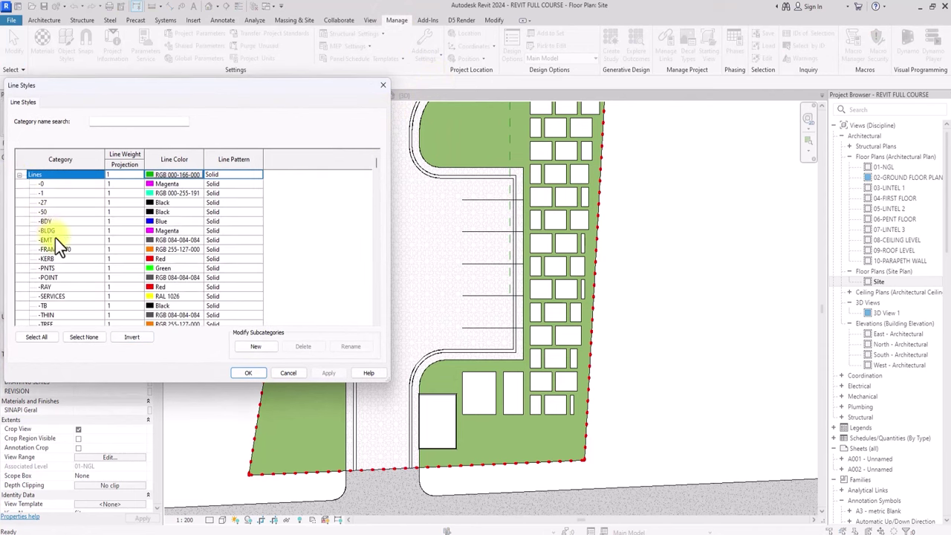
{"action": "scroll", "coordinate": [56, 238], "scroll_direction": "down", "scroll_amount": 10}
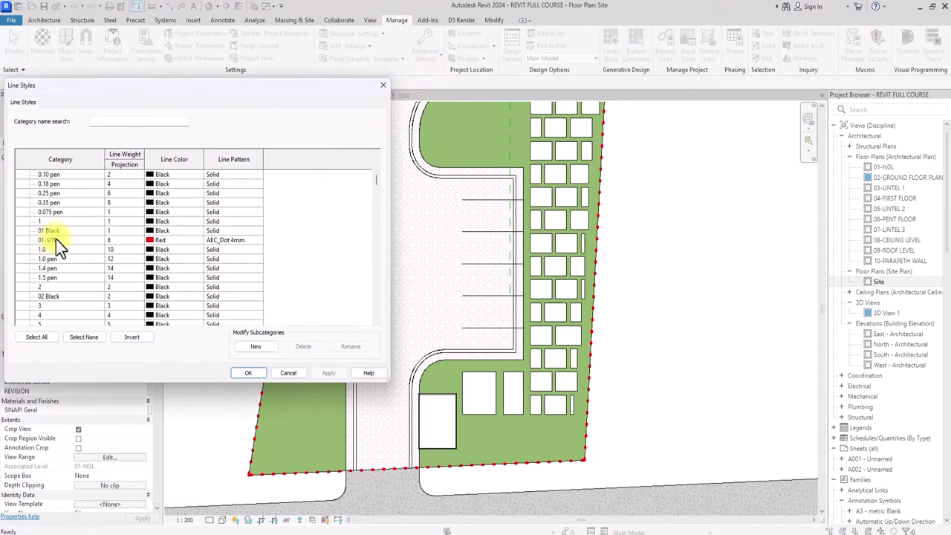
{"action": "scroll", "coordinate": [56, 239], "scroll_direction": "up", "scroll_amount": 10}
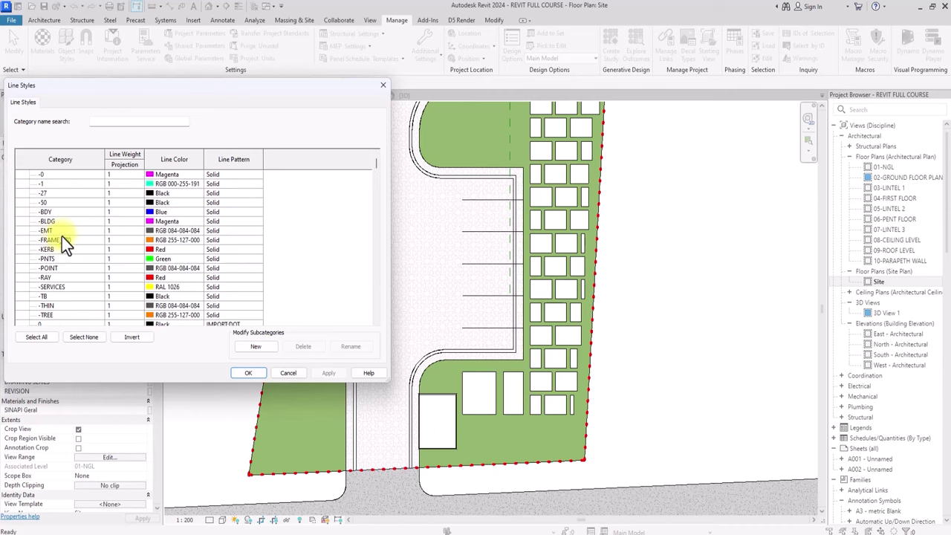
{"action": "scroll", "coordinate": [63, 236], "scroll_direction": "down", "scroll_amount": 10}
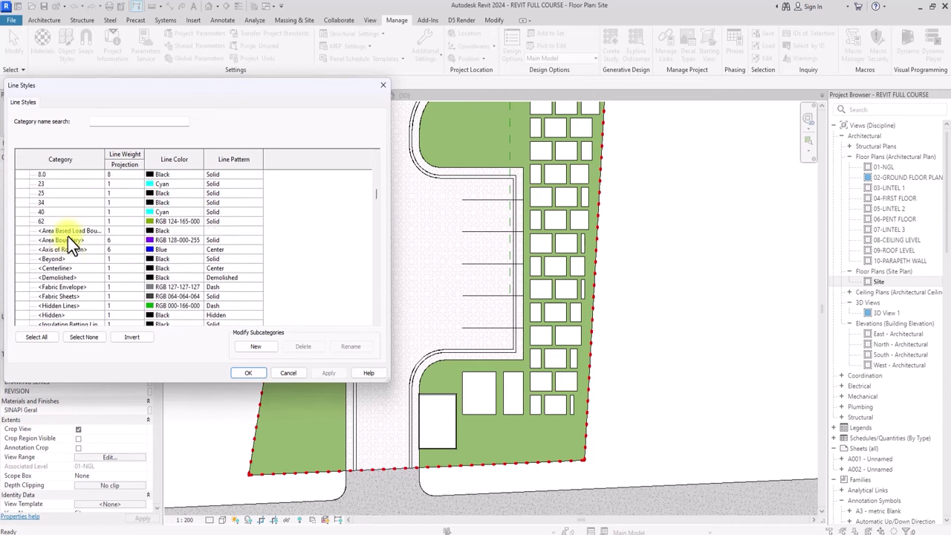
{"action": "scroll", "coordinate": [67, 238], "scroll_direction": "down", "scroll_amount": 10}
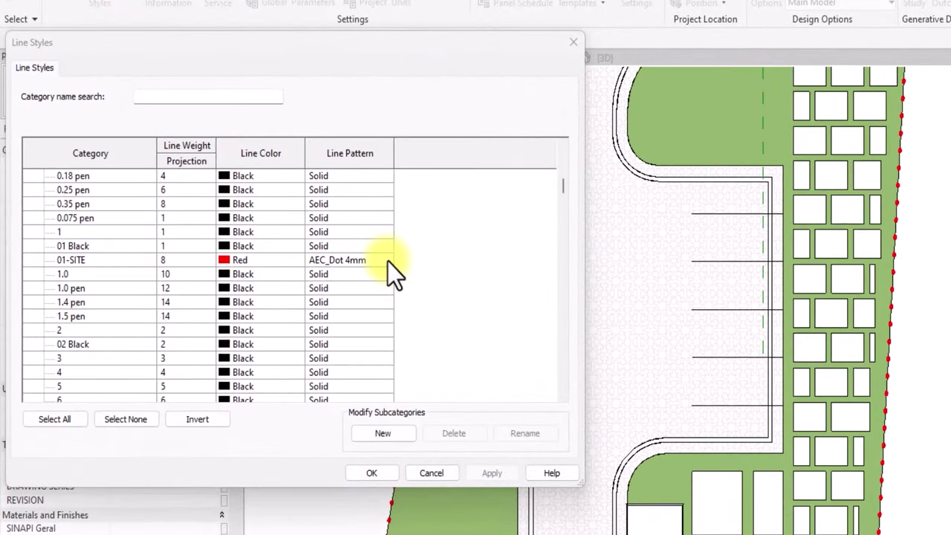
{"action": "left_click", "coordinate": [387, 261]}
{"action": "left_click", "coordinate": [386, 261]}
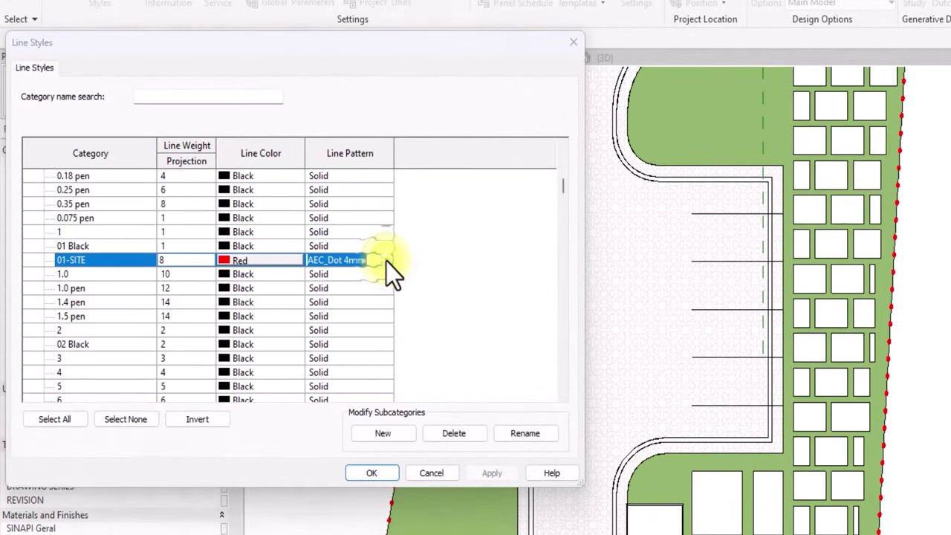
{"action": "left_click", "coordinate": [386, 261]}
{"action": "scroll", "coordinate": [338, 306], "scroll_direction": "down", "scroll_amount": 6}
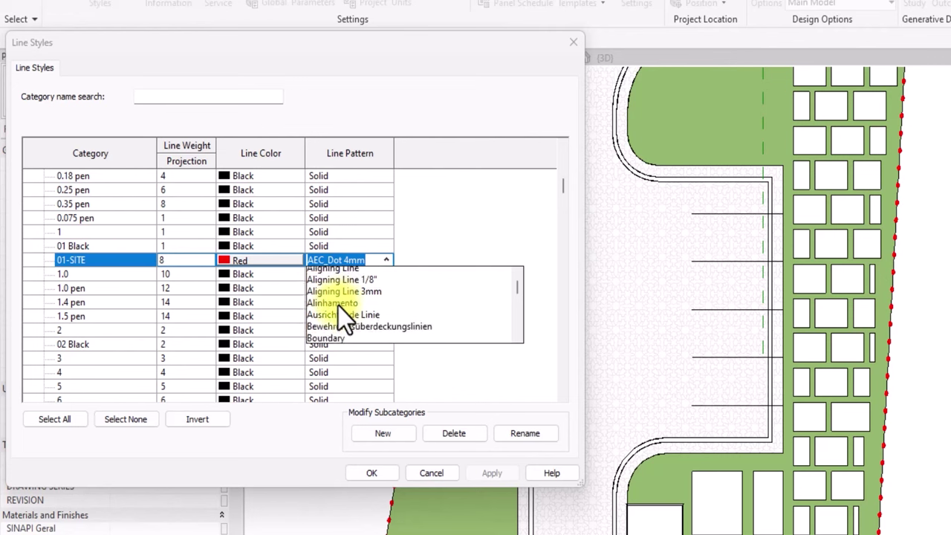
{"action": "scroll", "coordinate": [338, 306], "scroll_direction": "down", "scroll_amount": 4}
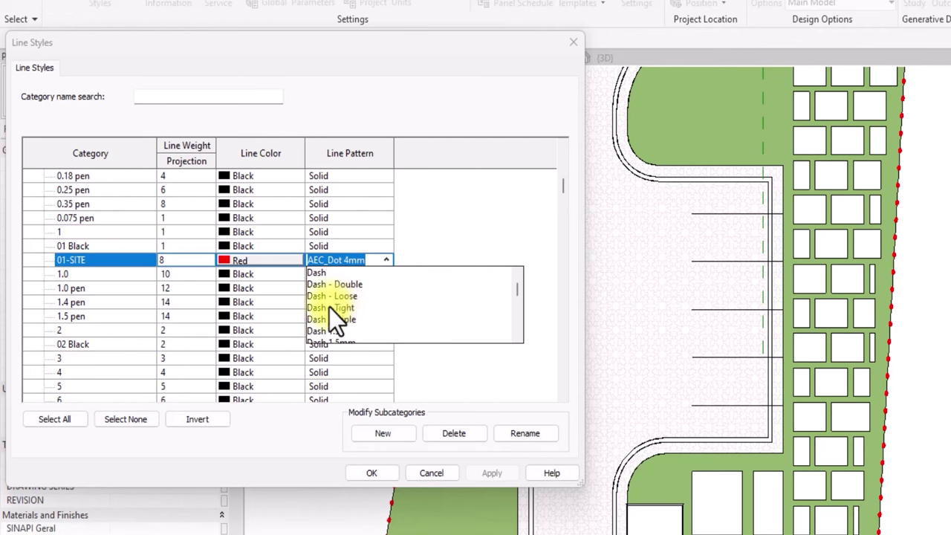
{"action": "scroll", "coordinate": [341, 308], "scroll_direction": "down", "scroll_amount": 2}
{"action": "left_click", "coordinate": [333, 309]}
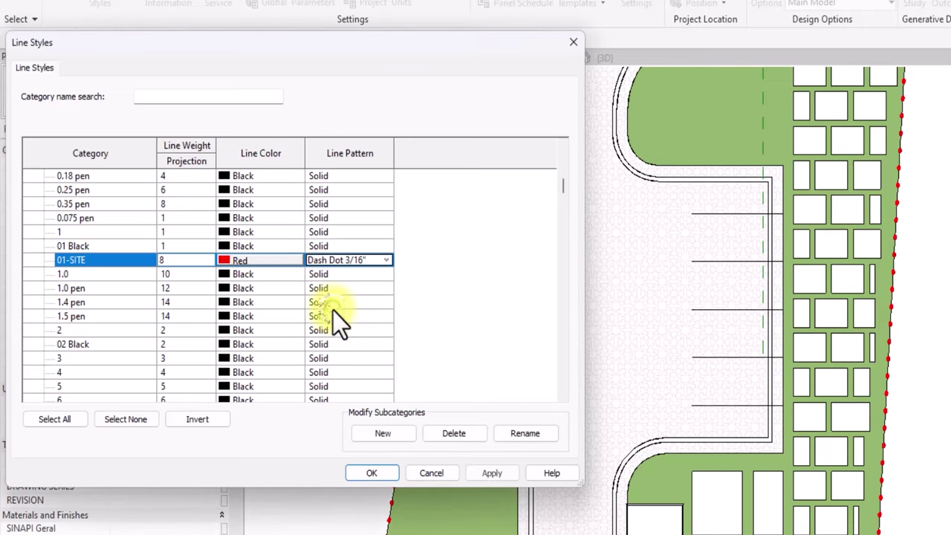
{"action": "left_click", "coordinate": [495, 473]}
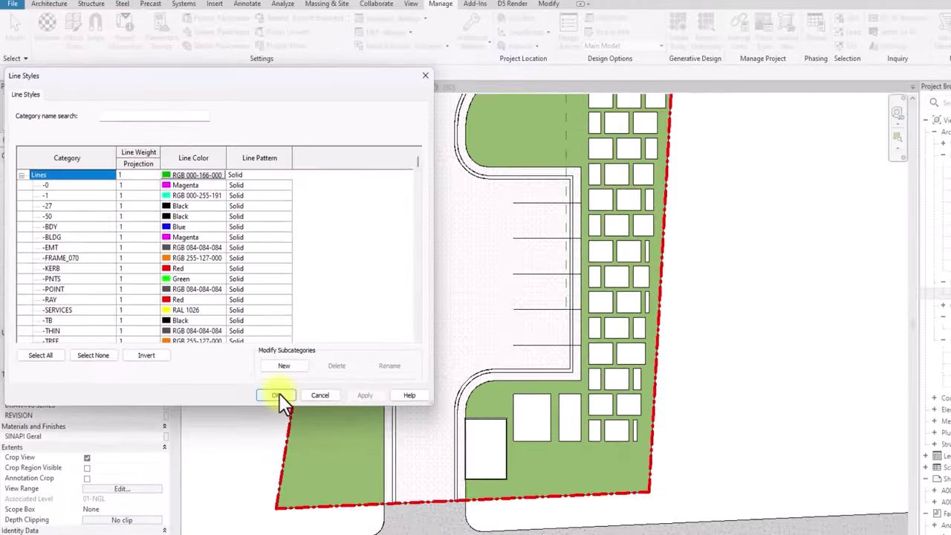
{"action": "left_click", "coordinate": [280, 395]}
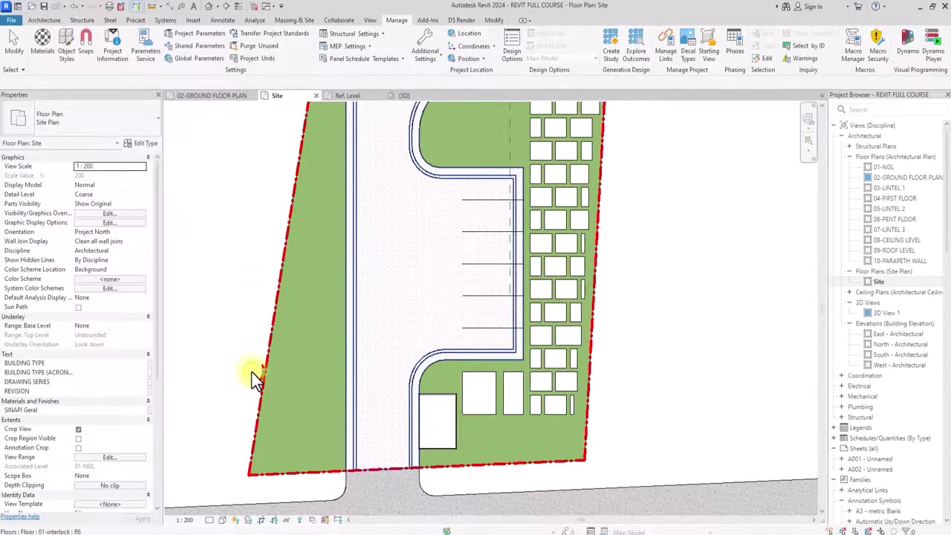
Split the road-side 01-SITE boundary line within the driveway opening
{"action": "scroll", "coordinate": [279, 394], "scroll_direction": "up", "scroll_amount": 2}
{"action": "scroll", "coordinate": [279, 395], "scroll_direction": "down", "scroll_amount": 3}
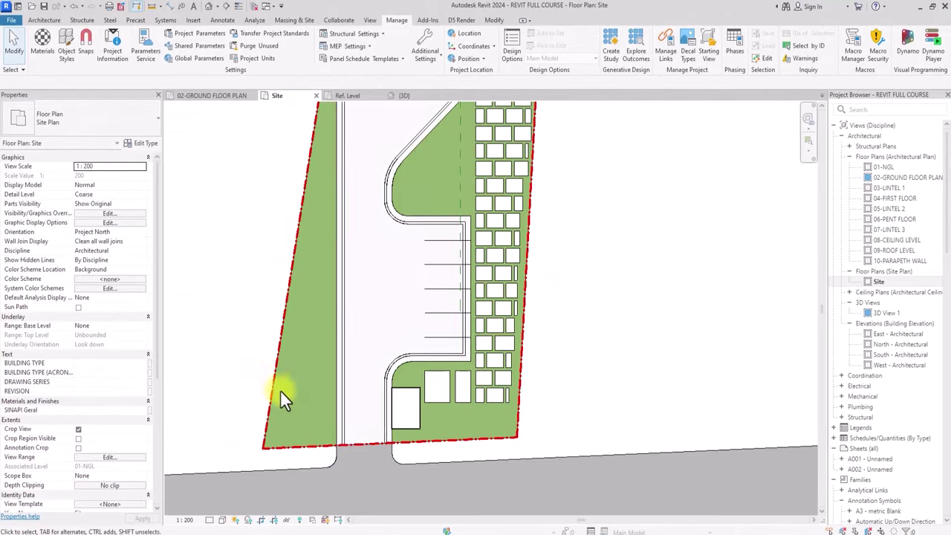
{"action": "scroll", "coordinate": [353, 440], "scroll_direction": "up", "scroll_amount": 4}
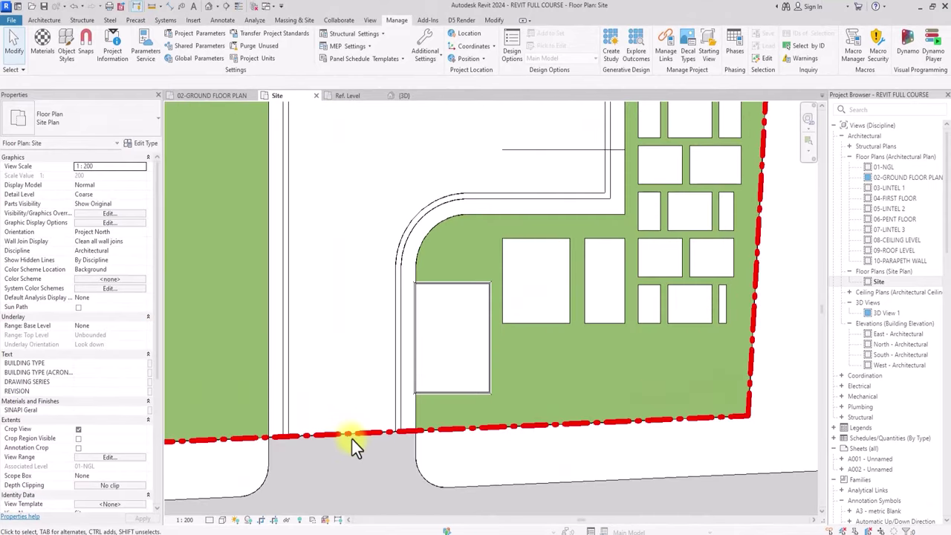
{"action": "scroll", "coordinate": [355, 438], "scroll_direction": "down", "scroll_amount": 1}
{"action": "scroll", "coordinate": [355, 437], "scroll_direction": "down", "scroll_amount": 1}
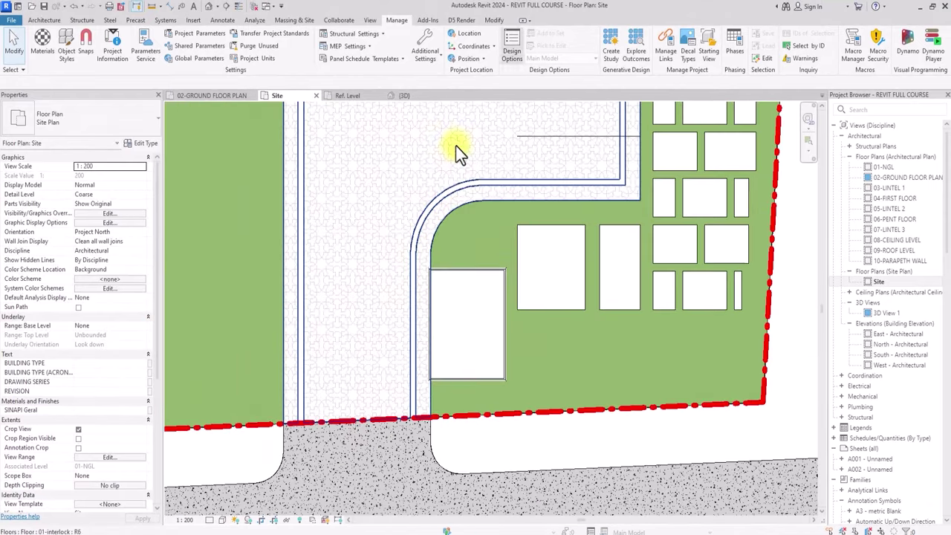
{"action": "left_click", "coordinate": [498, 19]}
{"action": "middle_click_drag", "start_coordinate": [486, 138], "coordinate": [498, 19]}
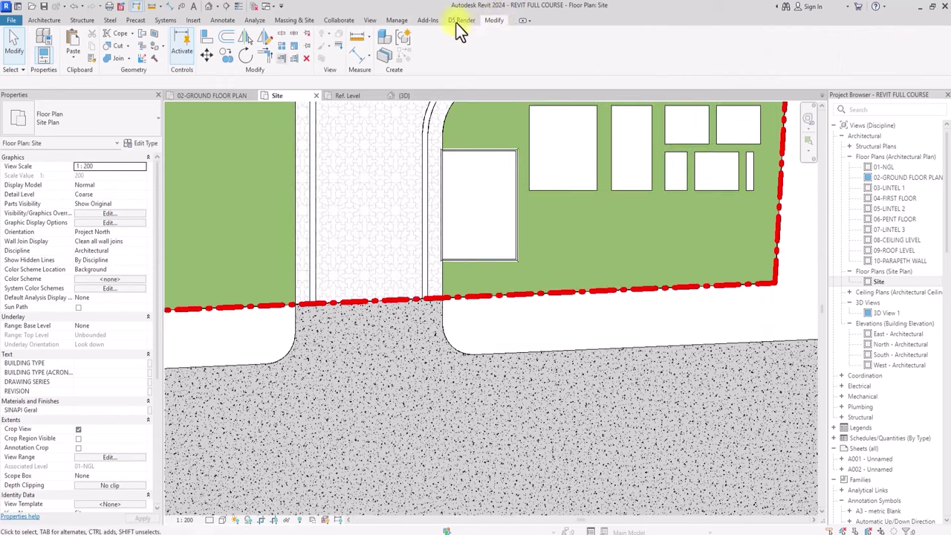
{"action": "left_click", "coordinate": [284, 39]}
{"action": "scroll", "coordinate": [365, 290], "scroll_direction": "up", "scroll_amount": 3}
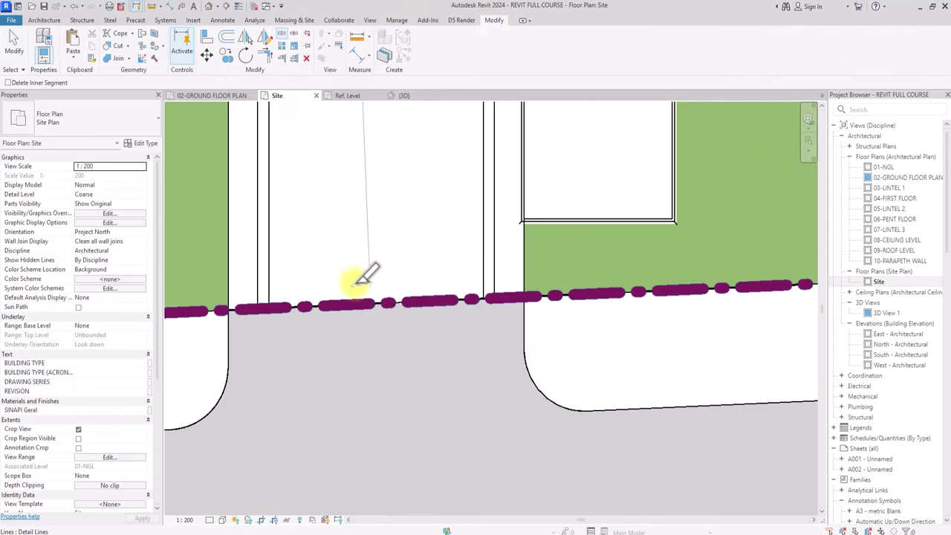
{"action": "left_click", "coordinate": [362, 300]}
{"action": "key", "text": "Escape"}
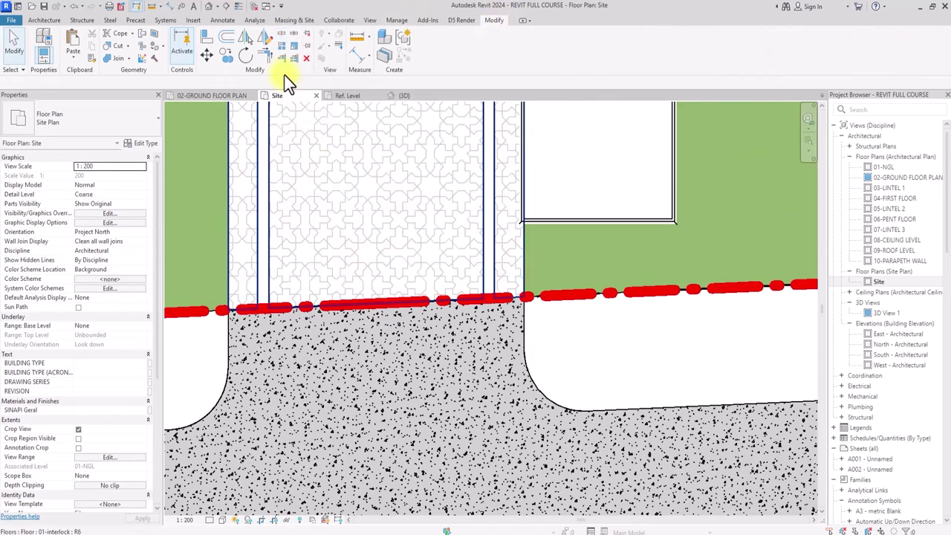
Trim both parts of the split boundary line back to the driveway's edges, unjoining the elements where required
{"action": "left_click", "coordinate": [285, 60]}
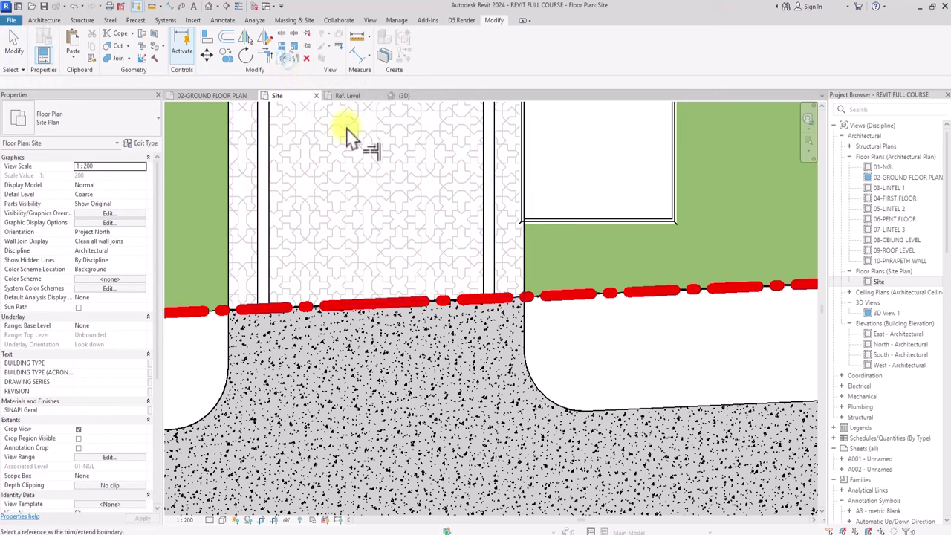
{"action": "left_click", "coordinate": [535, 301]}
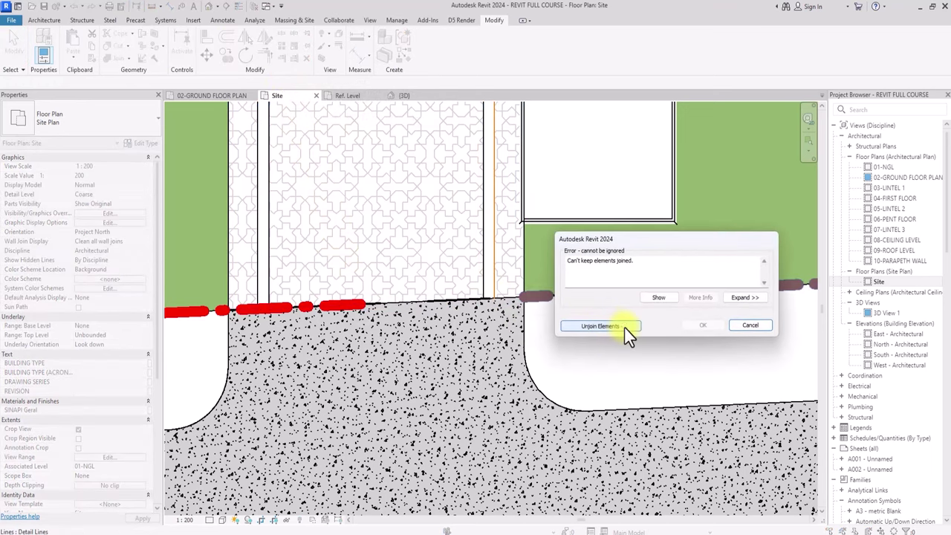
{"action": "left_click", "coordinate": [550, 329]}
{"action": "left_click", "coordinate": [229, 331]}
{"action": "left_click", "coordinate": [213, 312]}
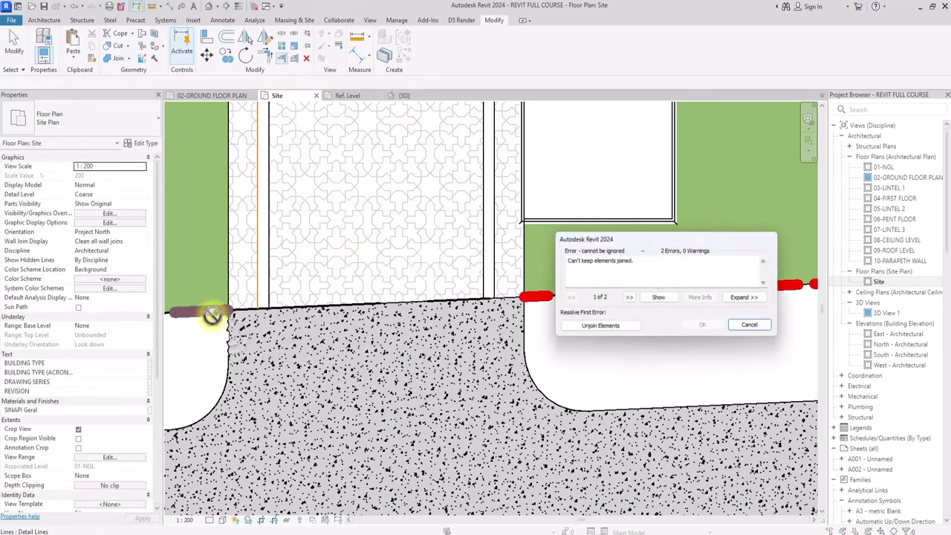
{"action": "scroll", "coordinate": [230, 346], "scroll_direction": "down", "scroll_amount": 2}
{"action": "left_click", "coordinate": [598, 325]}
Start a filled region in the Site plan and duplicate the building type as 01-FILLED BLACK
{"action": "scroll", "coordinate": [594, 330], "scroll_direction": "down", "scroll_amount": 3}
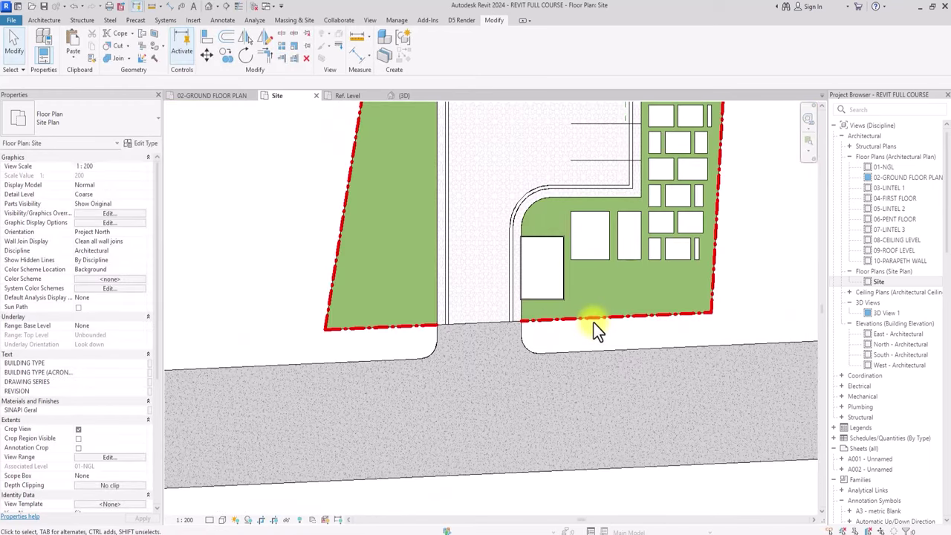
{"action": "scroll", "coordinate": [606, 336], "scroll_direction": "up", "scroll_amount": 2}
{"action": "middle_click_drag", "start_coordinate": [593, 321], "coordinate": [501, 421]}
{"action": "scroll", "coordinate": [501, 421], "scroll_direction": "down", "scroll_amount": 5}
{"action": "middle_click_drag", "start_coordinate": [593, 322], "coordinate": [533, 202]}
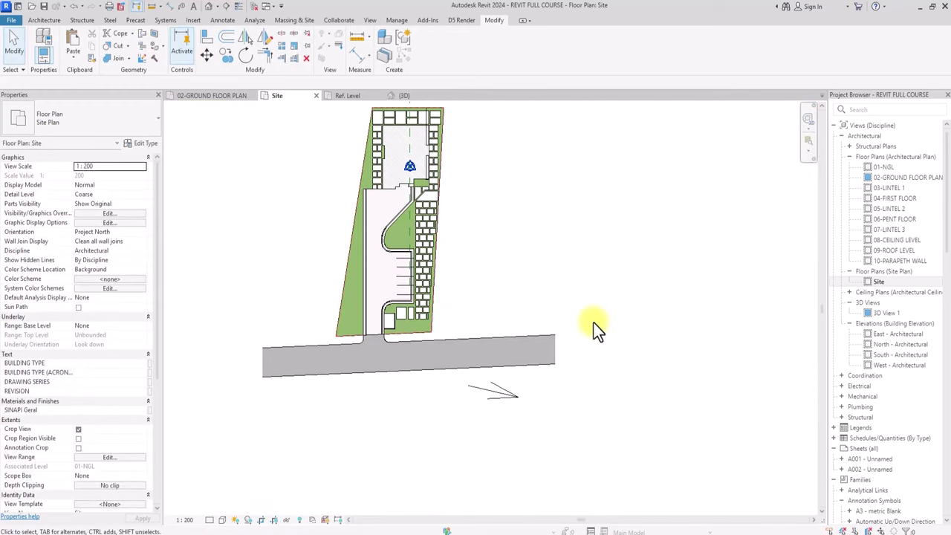
{"action": "scroll", "coordinate": [481, 231], "scroll_direction": "up", "scroll_amount": 1}
{"action": "left_click", "coordinate": [223, 21]}
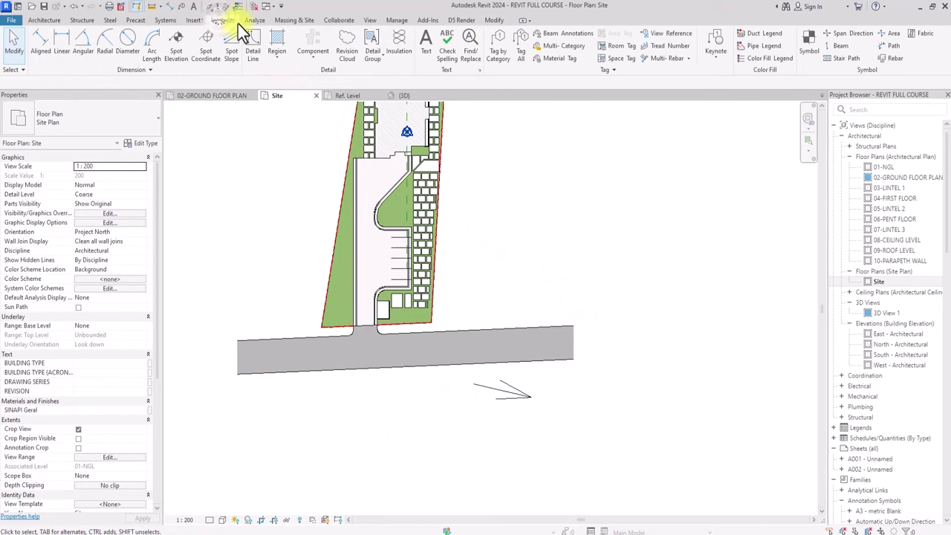
{"action": "left_click", "coordinate": [285, 35]}
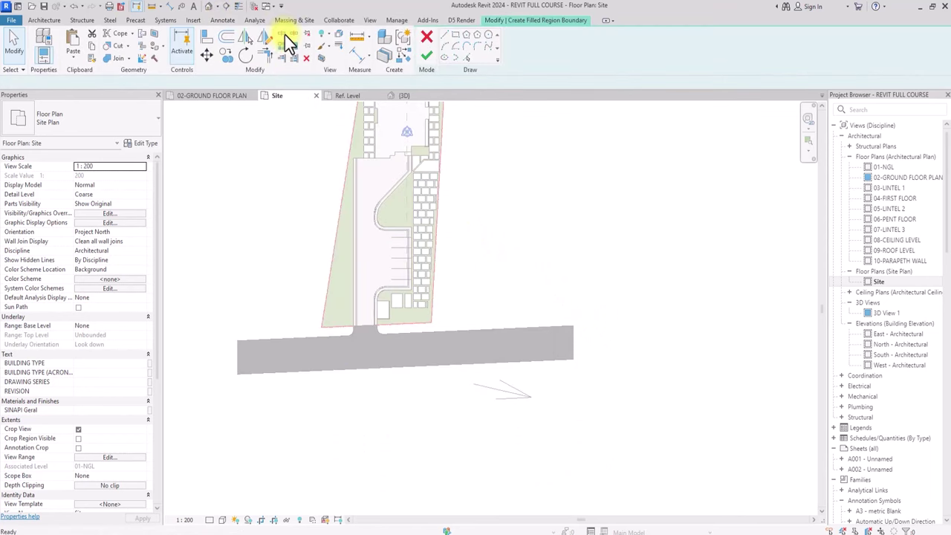
{"action": "left_click", "coordinate": [66, 121]}
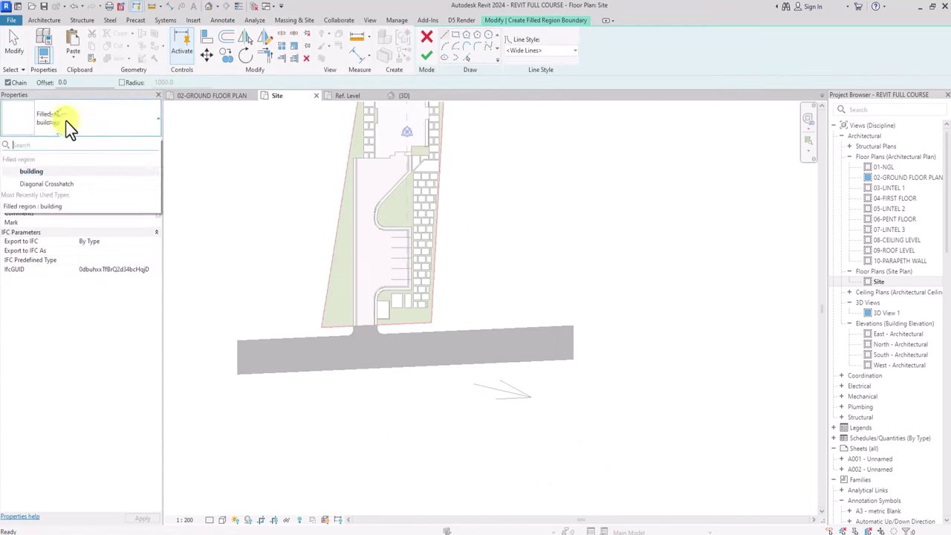
{"action": "left_click", "coordinate": [57, 172]}
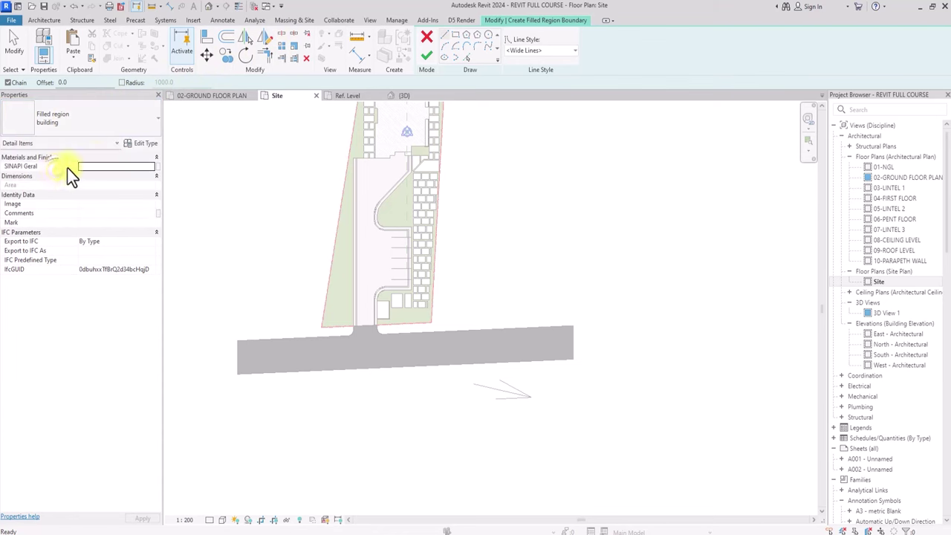
{"action": "left_click", "coordinate": [144, 145]}
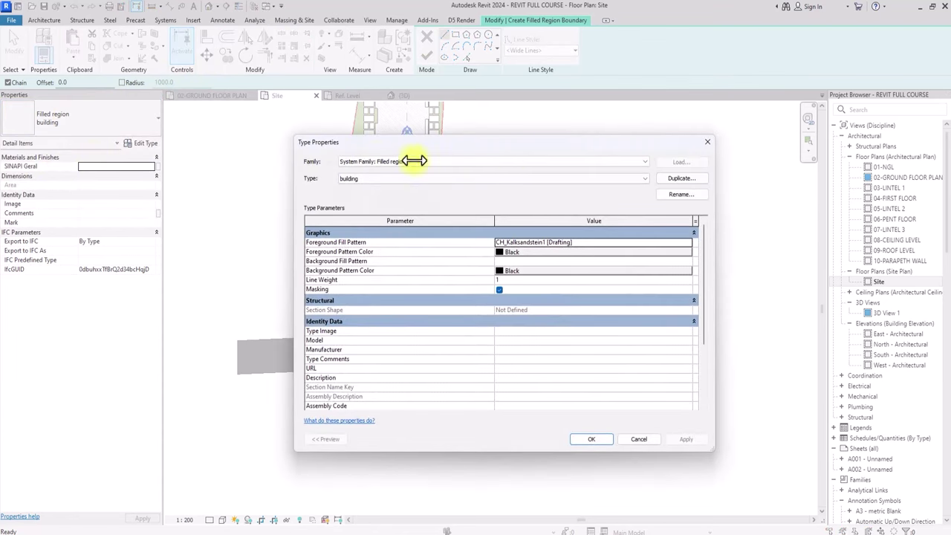
{"action": "left_click", "coordinate": [695, 179]}
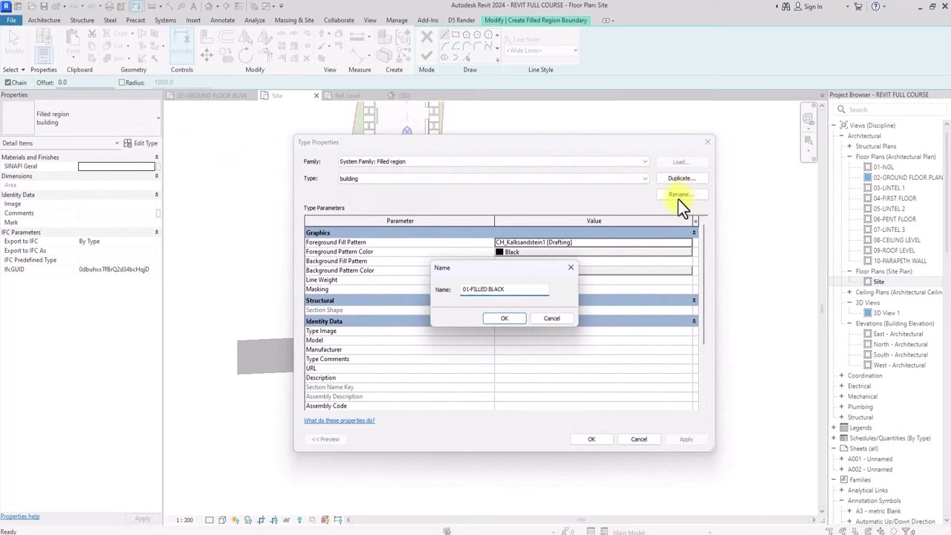
{"action": "left_click", "coordinate": [496, 318]}
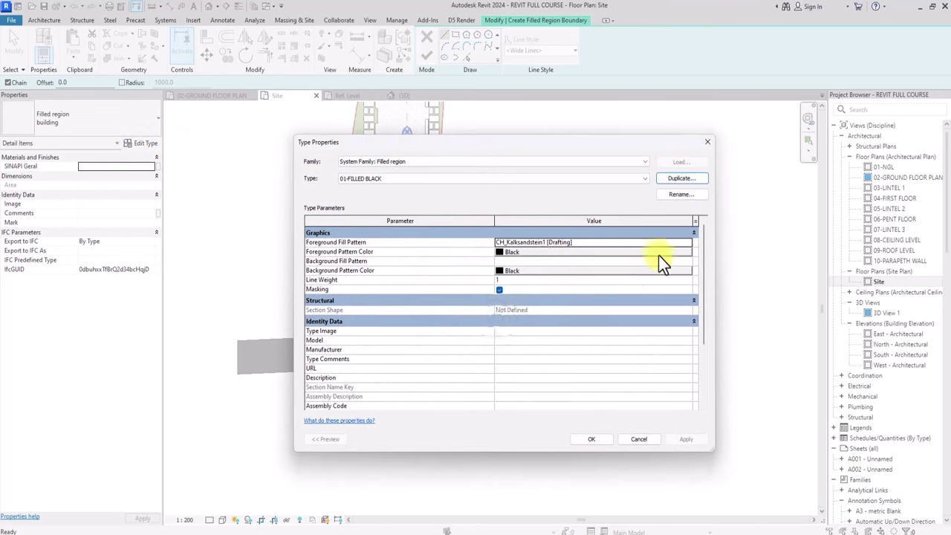
Set the foreground fill pattern of 01-FILLED BLACK to the drafting pattern Solid fill and accept the type properties
{"action": "left_click", "coordinate": [685, 243]}
{"action": "scroll", "coordinate": [683, 244], "scroll_direction": "up", "scroll_amount": 7}
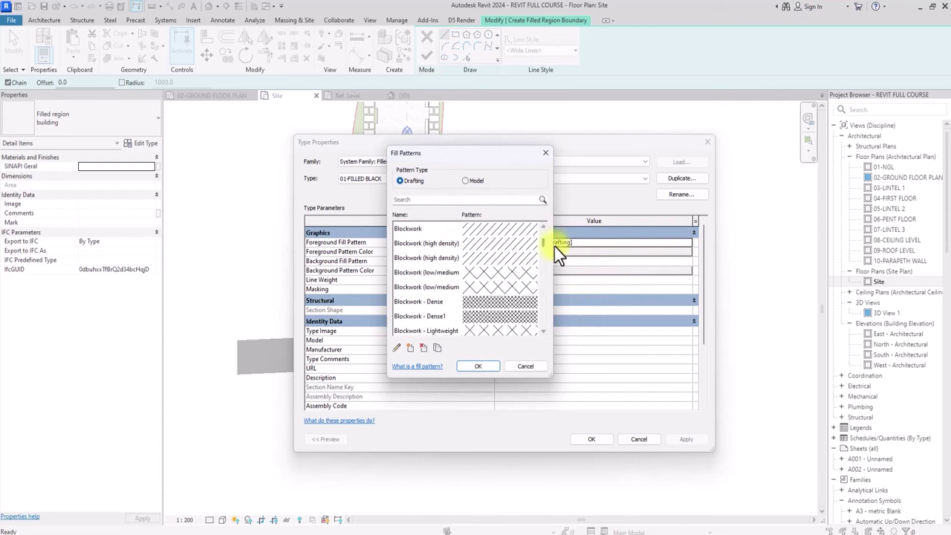
{"action": "left_click_drag", "start_coordinate": [543, 241], "coordinate": [541, 226]}
{"action": "left_click", "coordinate": [505, 243]}
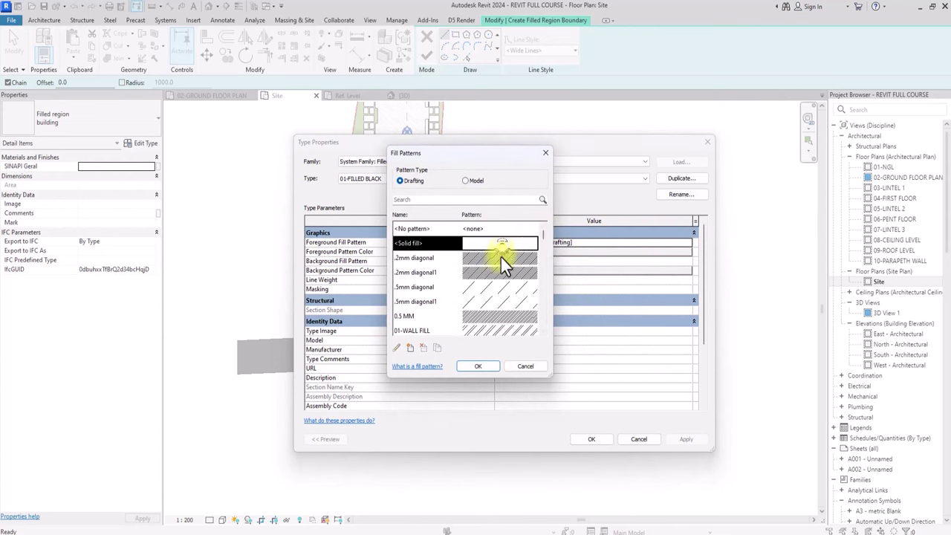
{"action": "left_click", "coordinate": [484, 366]}
{"action": "left_click", "coordinate": [586, 438]}
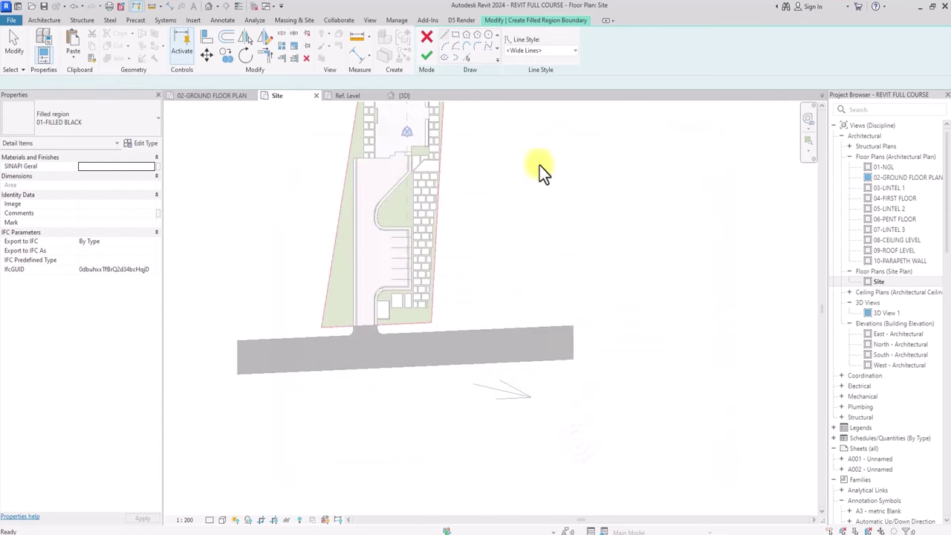
Set the filled region's boundary to Thin Lines and sketch a notched arrowhead with a narrow tapering tail over the arrow guide lines below the road
{"action": "left_click", "coordinate": [525, 53]}
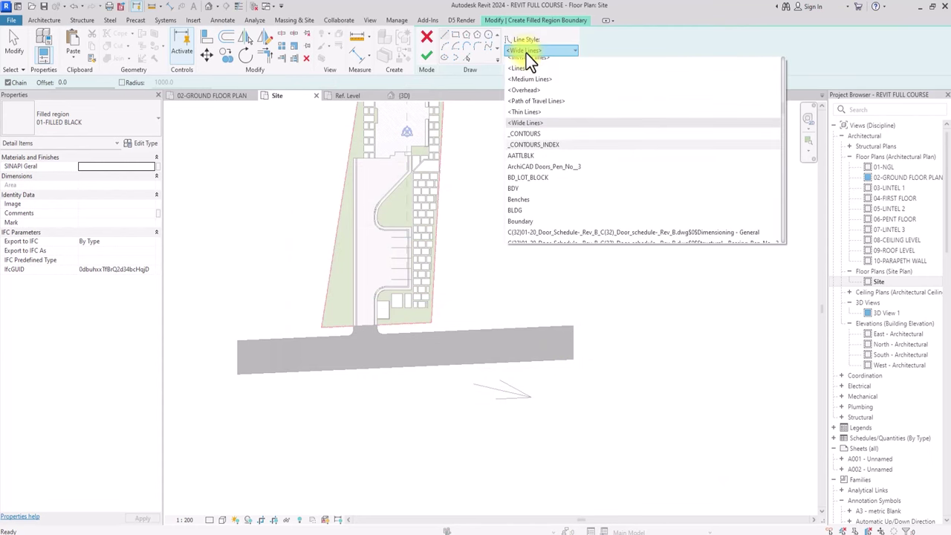
{"action": "left_click", "coordinate": [520, 114]}
{"action": "scroll", "coordinate": [520, 312], "scroll_direction": "up", "scroll_amount": 4}
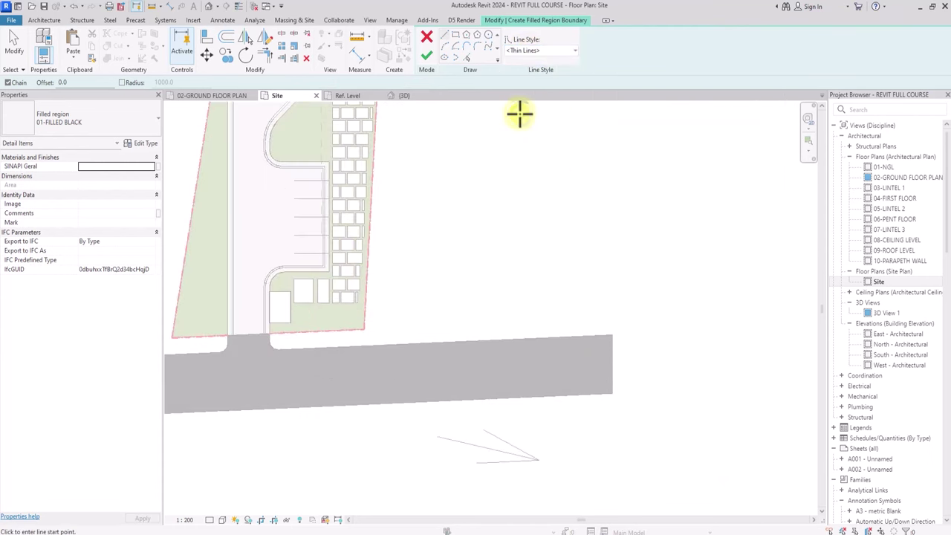
{"action": "middle_click_drag", "start_coordinate": [517, 446], "coordinate": [472, 263]}
{"action": "scroll", "coordinate": [439, 298], "scroll_direction": "up", "scroll_amount": 3}
{"action": "left_click", "coordinate": [422, 289]}
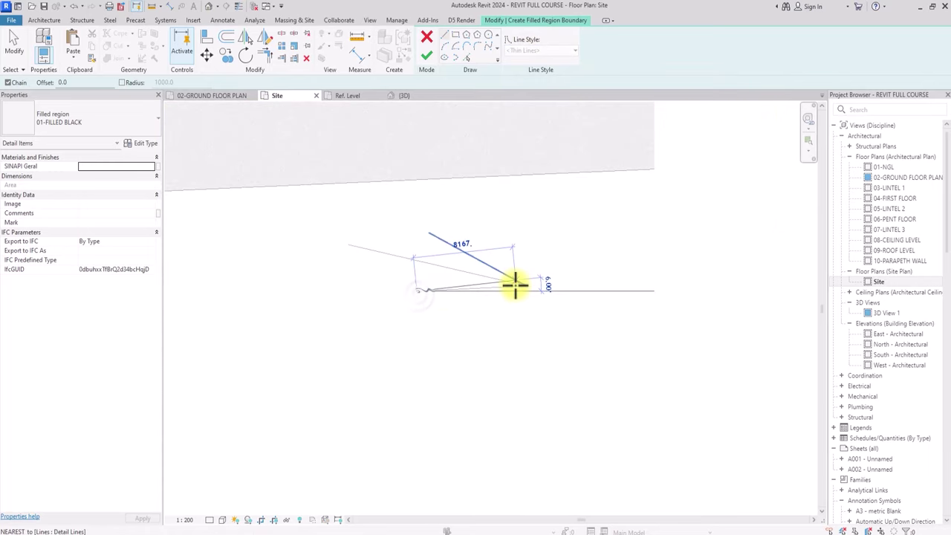
{"action": "scroll", "coordinate": [515, 282], "scroll_direction": "up", "scroll_amount": 3}
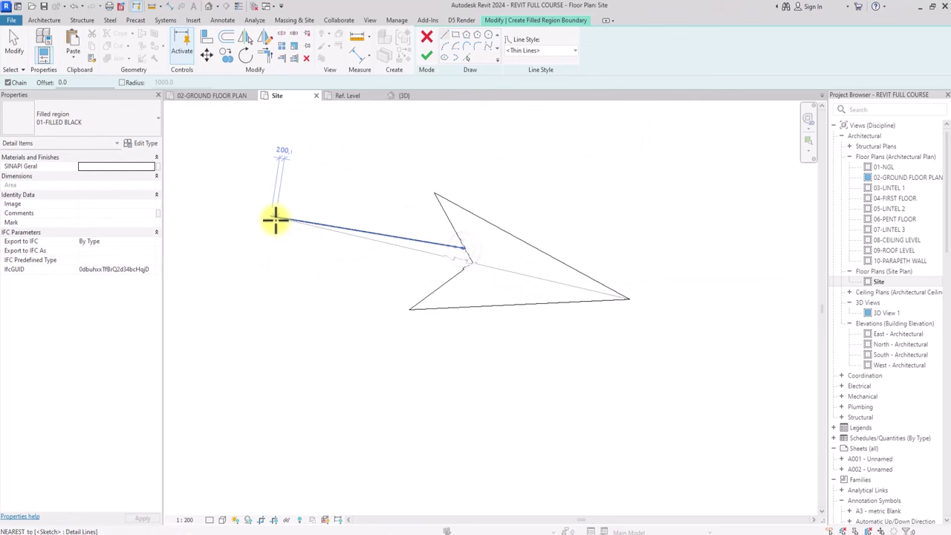
{"action": "left_click", "coordinate": [273, 218]}
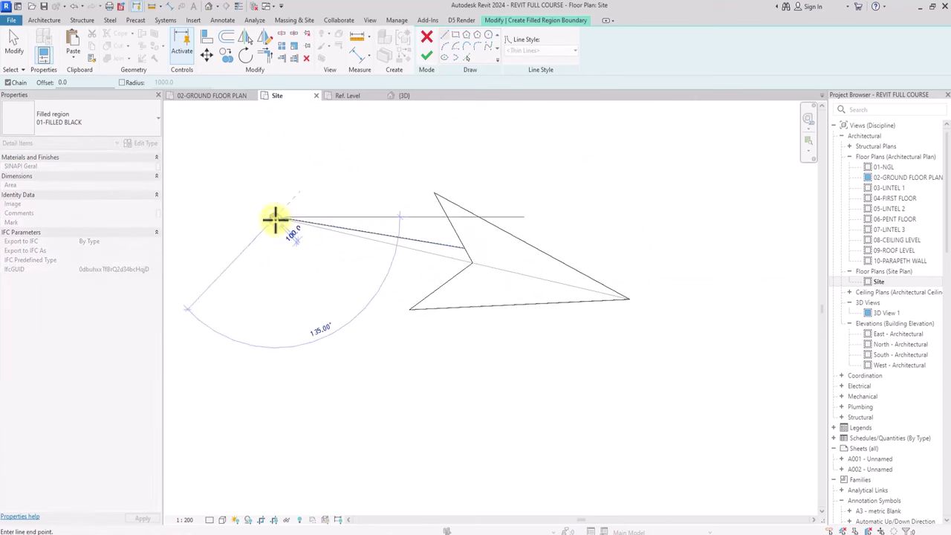
{"action": "left_click", "coordinate": [450, 270]}
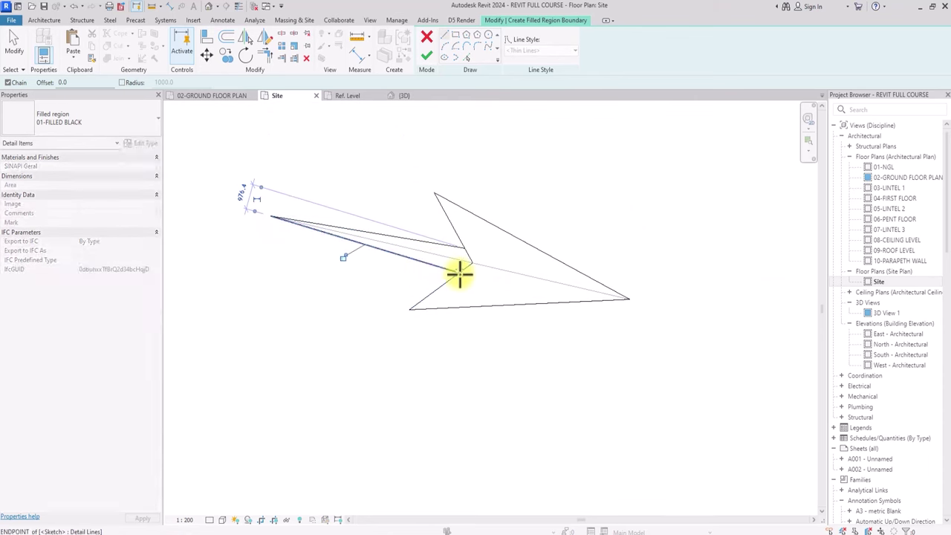
Trim the tail edges to the arrowhead's notch edges to close the outline and finish the 01-FILLED BLACK region
{"action": "key", "text": "Escape"}
{"action": "key", "text": "Escape"}
{"action": "left_click", "coordinate": [413, 257]}
{"action": "left_click", "coordinate": [444, 284]}
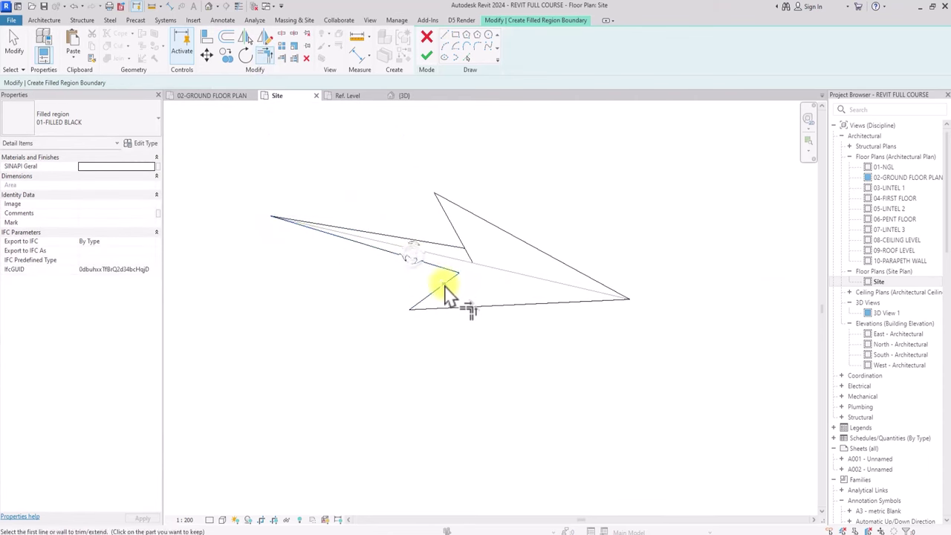
{"action": "left_click", "coordinate": [451, 247]}
{"action": "left_click", "coordinate": [456, 227]}
{"action": "left_click", "coordinate": [428, 58]}
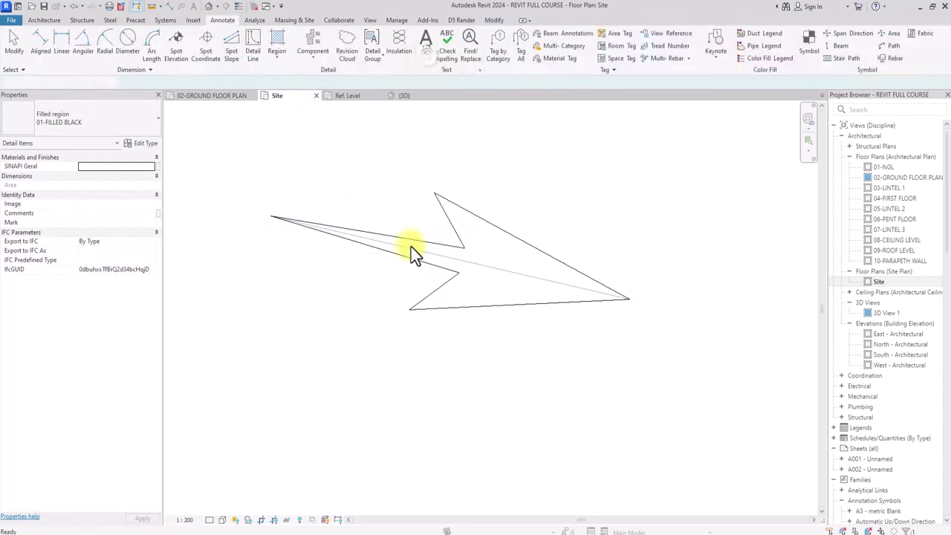
{"action": "scroll", "coordinate": [288, 432], "scroll_direction": "down", "scroll_amount": 3}
{"action": "left_click", "coordinate": [294, 423]}
{"action": "scroll", "coordinate": [314, 340], "scroll_direction": "down", "scroll_amount": 3}
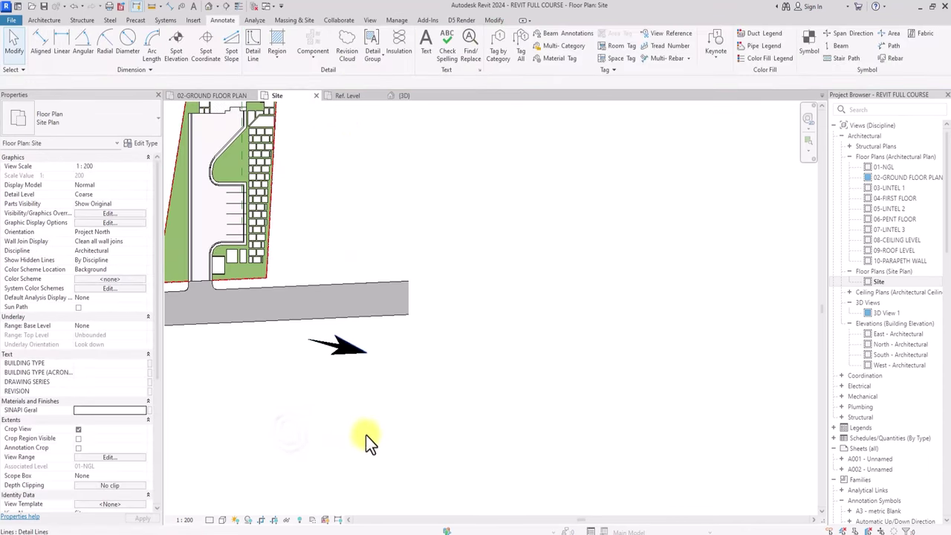
Move the black arrow region from below the road to just outside the site's rear corner, beside the top of the property
{"action": "middle_click_drag", "start_coordinate": [348, 365], "coordinate": [402, 455]}
{"action": "scroll", "coordinate": [392, 439], "scroll_direction": "up", "scroll_amount": 1}
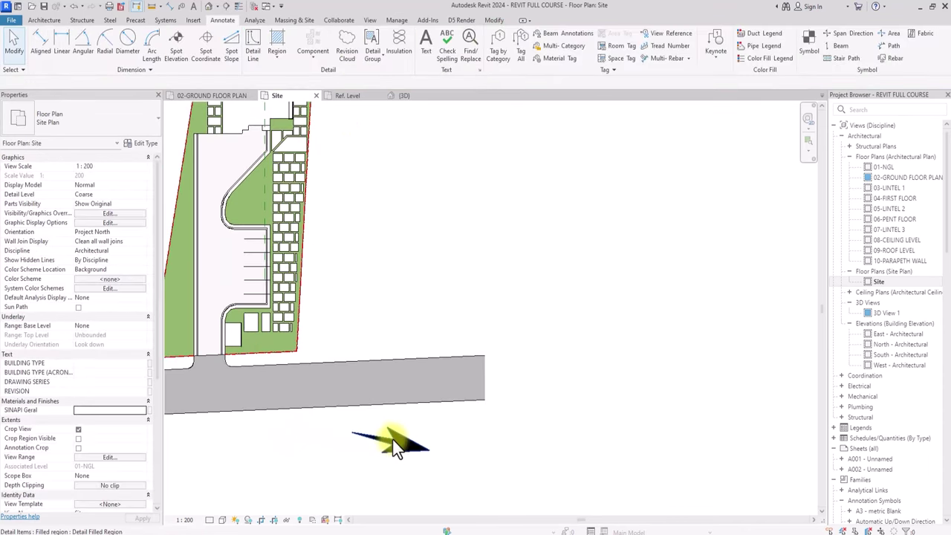
{"action": "left_click", "coordinate": [380, 382]}
{"action": "key", "text": "Escape"}
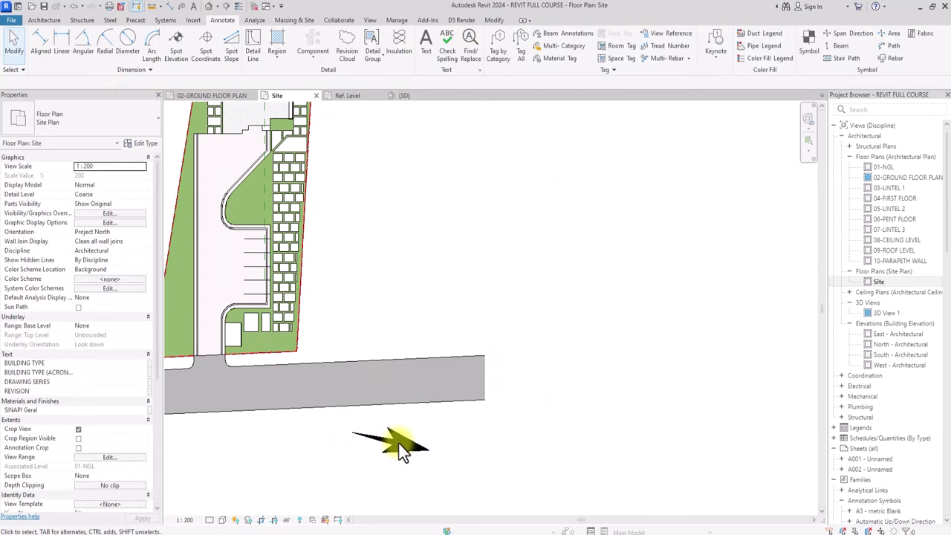
{"action": "mouse_move", "coordinate": [398, 442]}
{"action": "left_mouse_down"}
{"action": "mouse_move", "coordinate": [325, 282]}
{"action": "mouse_move", "coordinate": [351, 236]}
{"action": "mouse_move", "coordinate": [364, 141]}
{"action": "mouse_move", "coordinate": [384, 140]}
{"action": "left_mouse_up"}
{"action": "middle_click_drag", "start_coordinate": [389, 140], "coordinate": [419, 367]}
{"action": "scroll", "coordinate": [417, 361], "scroll_direction": "up", "scroll_amount": 1}
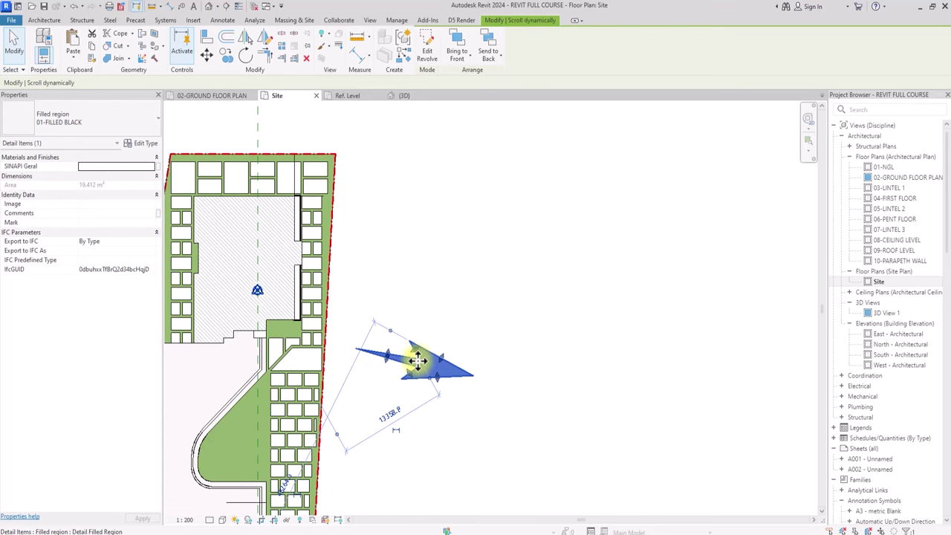
{"action": "mouse_move", "coordinate": [418, 360]}
{"action": "left_mouse_down"}
{"action": "mouse_move", "coordinate": [410, 174]}
{"action": "mouse_move", "coordinate": [420, 182]}
{"action": "left_mouse_up"}
{"action": "key", "text": "Escape"}
{"action": "scroll", "coordinate": [433, 327], "scroll_direction": "down", "scroll_amount": 4}
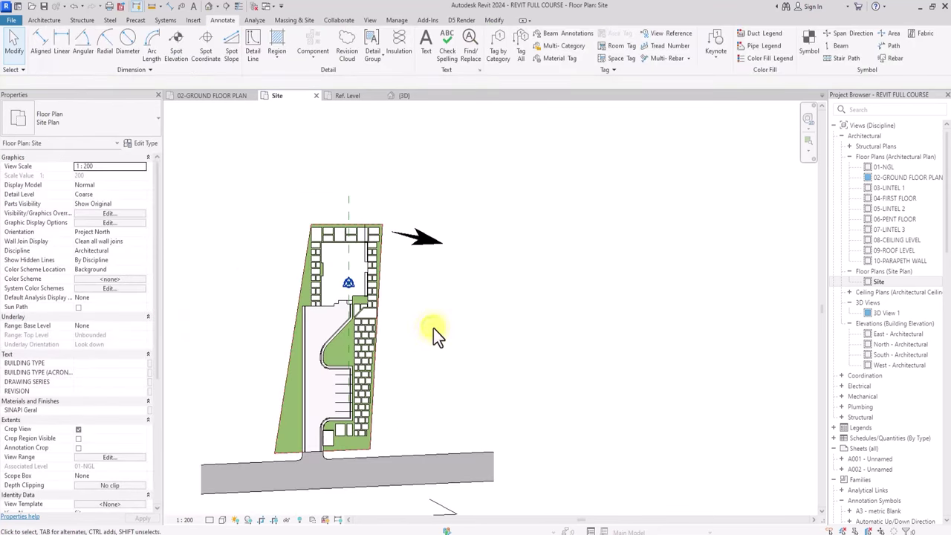
Select the 01-ASPHALT road floor and open the material of its structure layer for editing
{"action": "scroll", "coordinate": [433, 328], "scroll_direction": "up", "scroll_amount": 5}
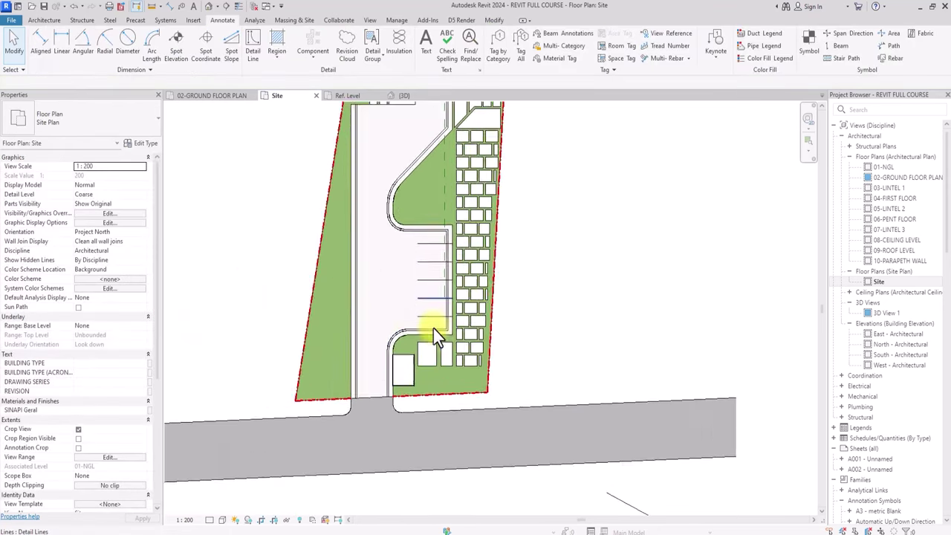
{"action": "scroll", "coordinate": [453, 247], "scroll_direction": "down", "scroll_amount": 3}
{"action": "scroll", "coordinate": [462, 370], "scroll_direction": "up", "scroll_amount": 4}
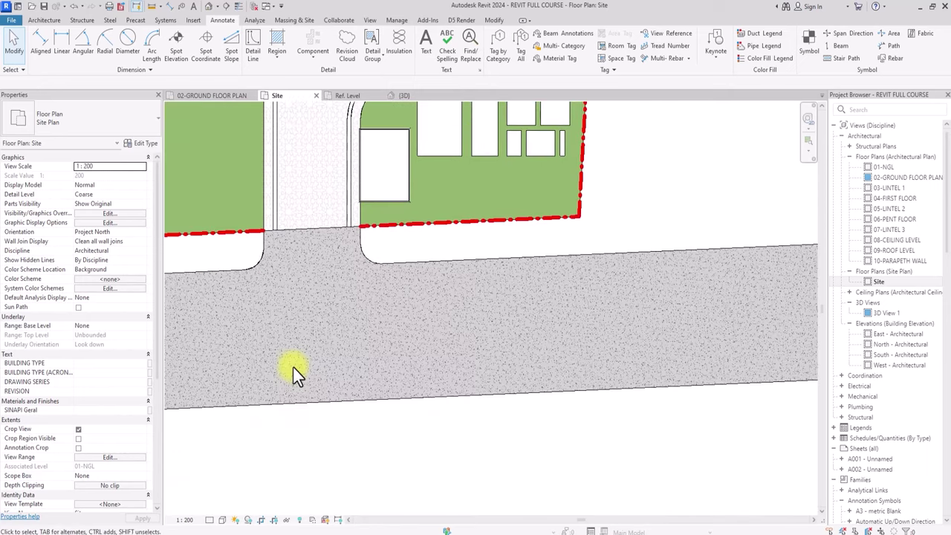
{"action": "scroll", "coordinate": [309, 390], "scroll_direction": "down", "scroll_amount": 3}
{"action": "scroll", "coordinate": [298, 391], "scroll_direction": "up", "scroll_amount": 3}
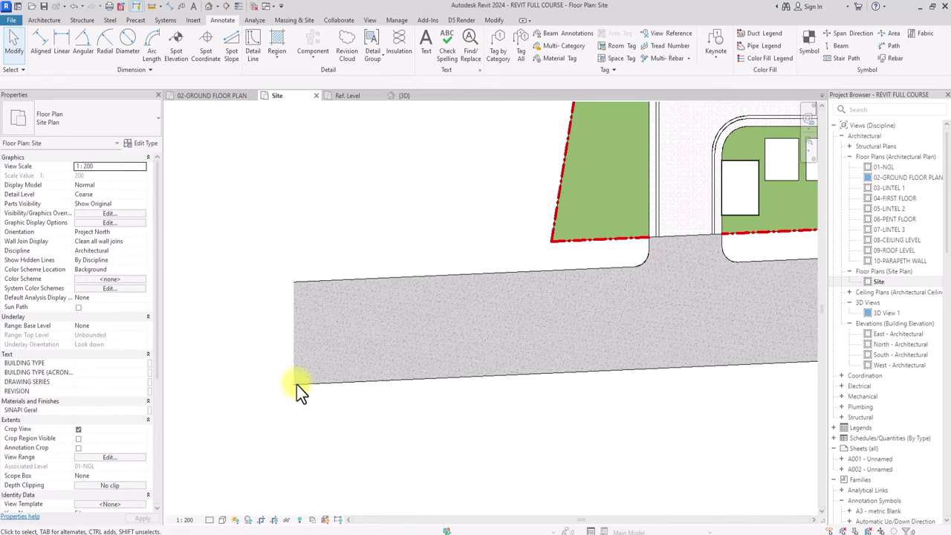
{"action": "left_click", "coordinate": [296, 384]}
{"action": "key", "text": "Escape"}
{"action": "left_click", "coordinate": [310, 387]}
{"action": "left_click", "coordinate": [326, 384]}
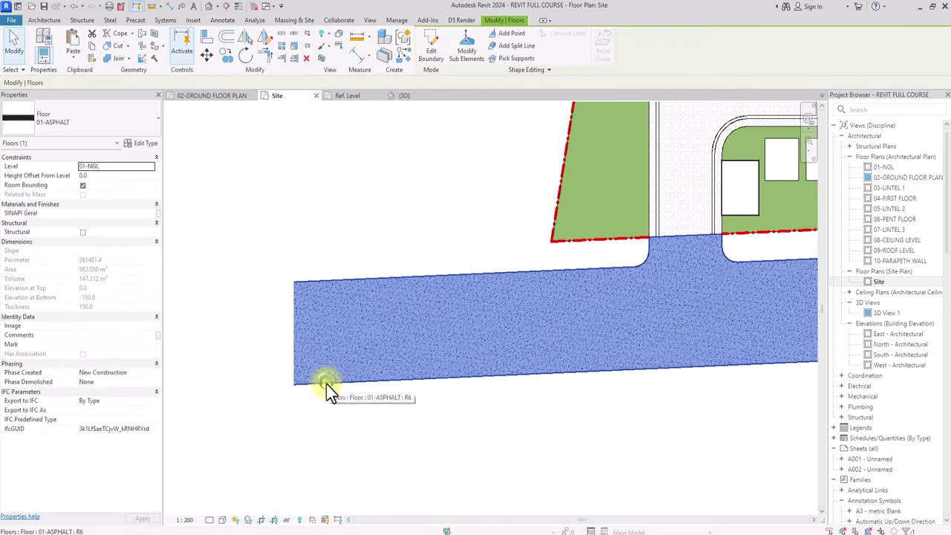
{"action": "left_click", "coordinate": [144, 144]}
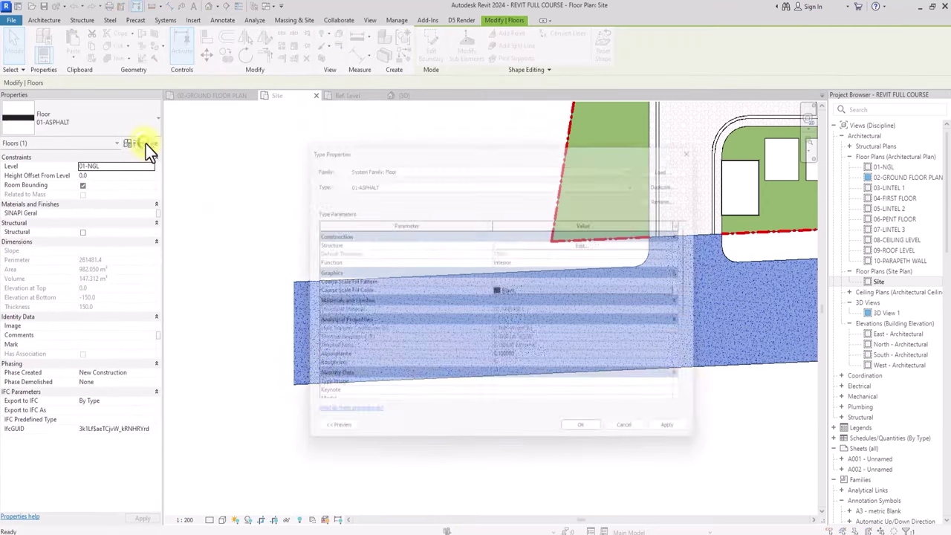
{"action": "left_click", "coordinate": [582, 244]}
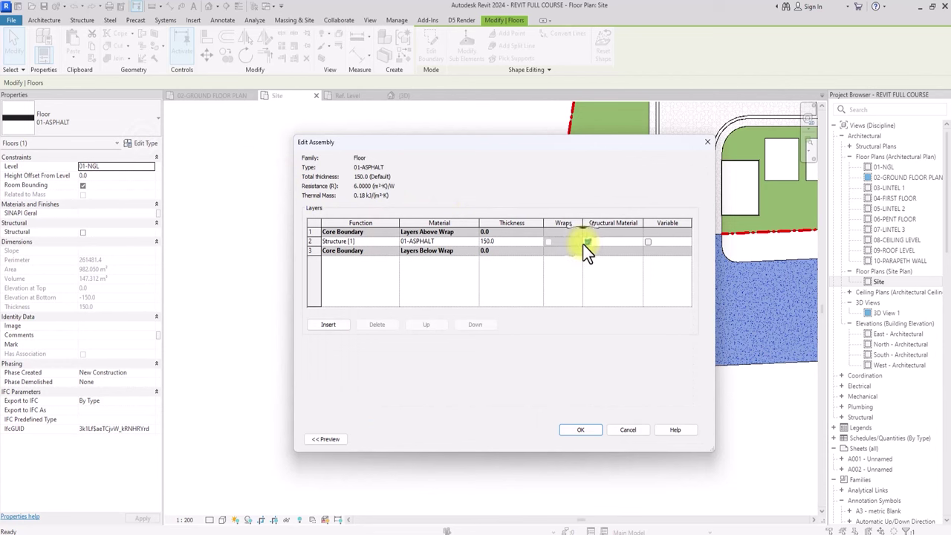
{"action": "left_click", "coordinate": [476, 243]}
{"action": "left_click", "coordinate": [477, 243]}
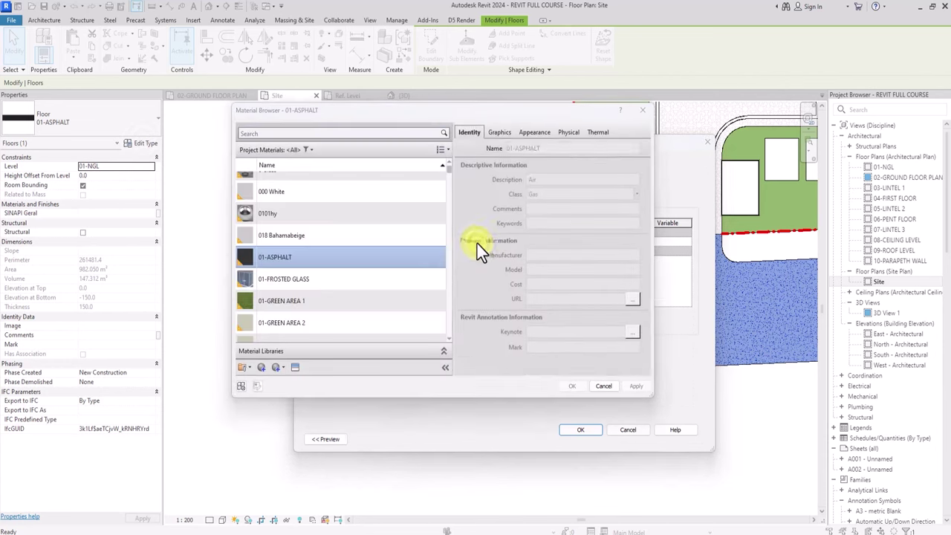
Set the foreground surface pattern of the 01-ASPHALT material to Solid fill
{"action": "left_click", "coordinate": [500, 131]}
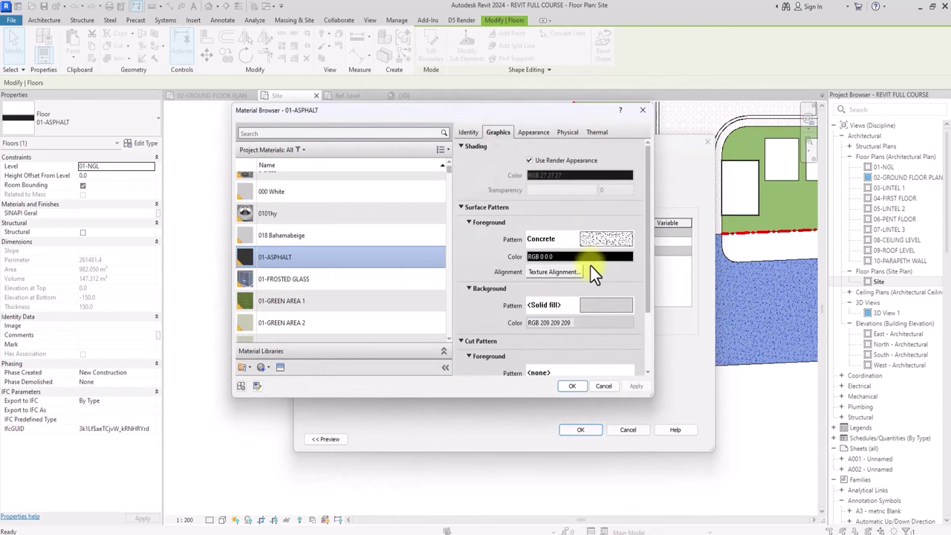
{"action": "left_click", "coordinate": [589, 244]}
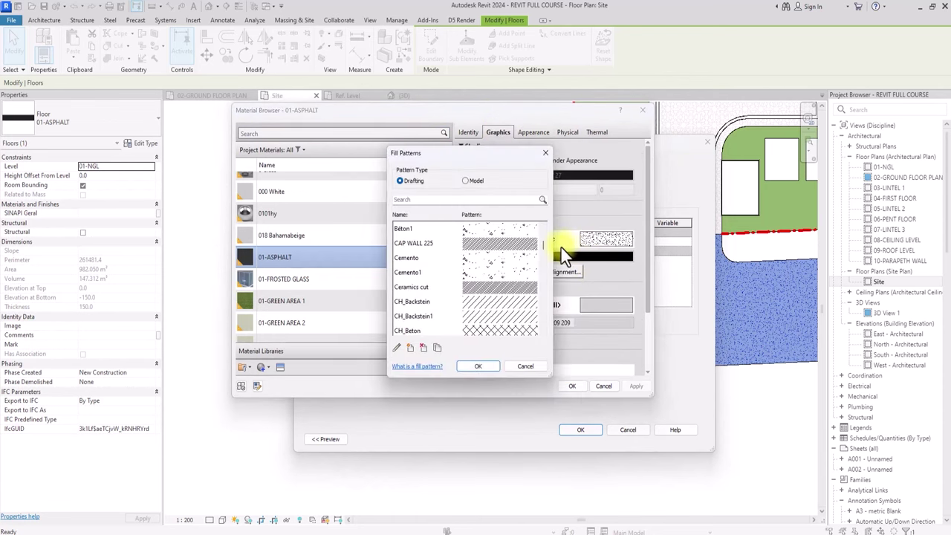
{"action": "left_click_drag", "start_coordinate": [540, 249], "coordinate": [541, 226]}
{"action": "left_click", "coordinate": [506, 243]}
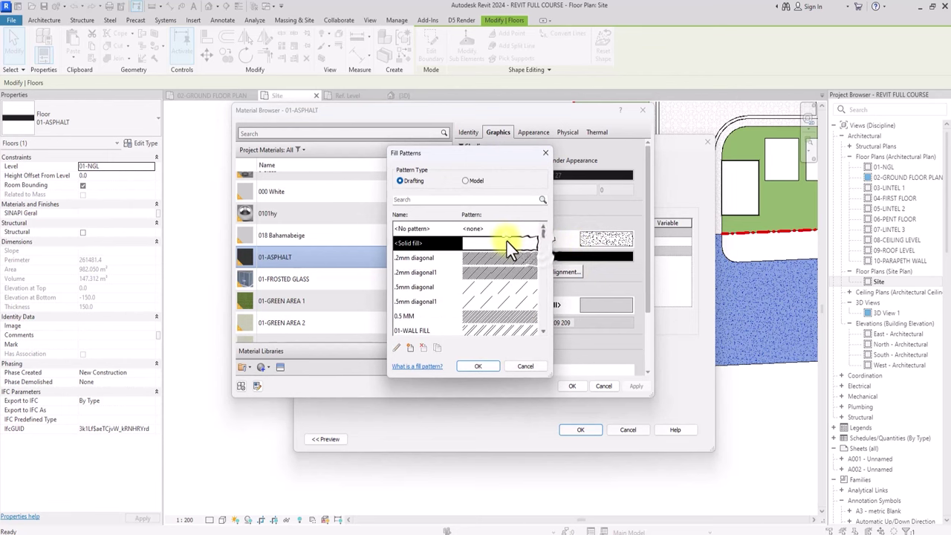
{"action": "left_click", "coordinate": [484, 366]}
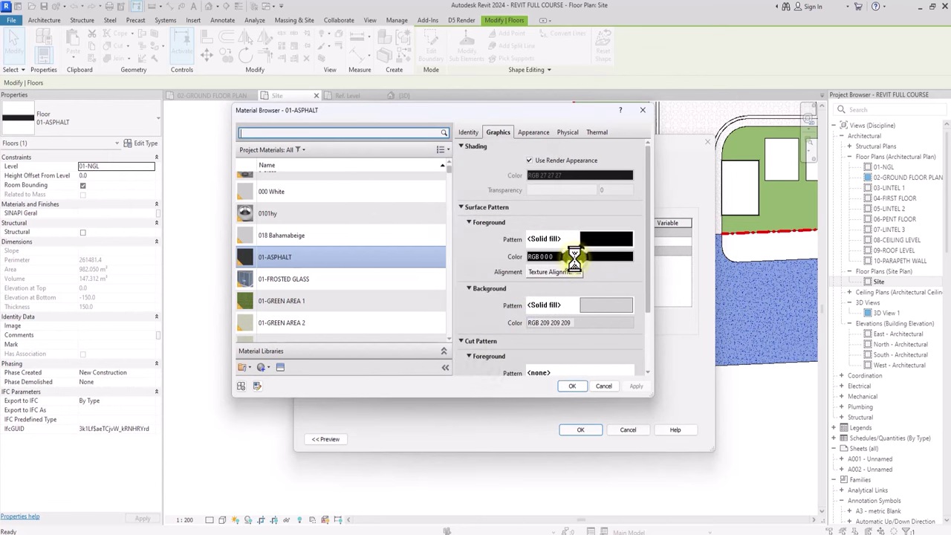
Set the foreground surface pattern color of 01-ASPHALT to RGB 192-192-192 and accept the material, assembly and type changes
{"action": "left_click", "coordinate": [576, 257]}
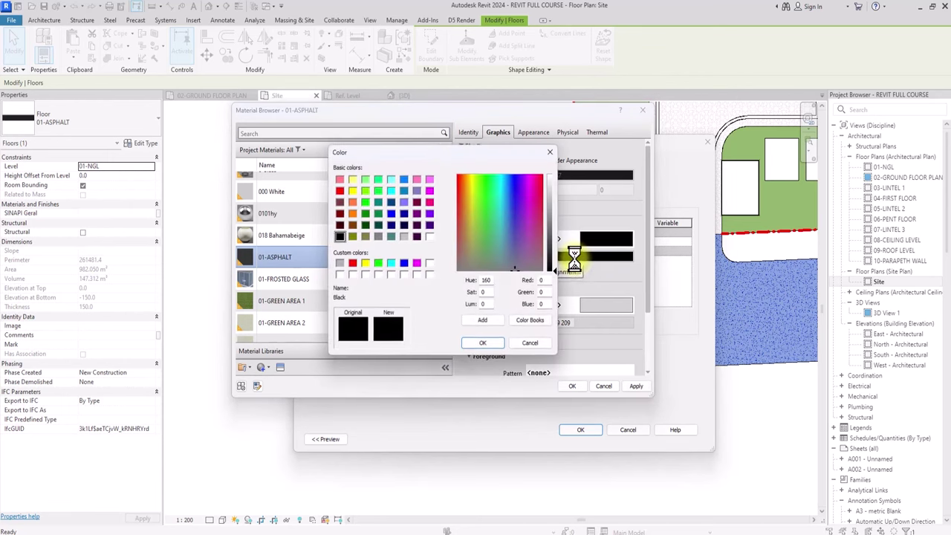
{"action": "left_click", "coordinate": [549, 199]}
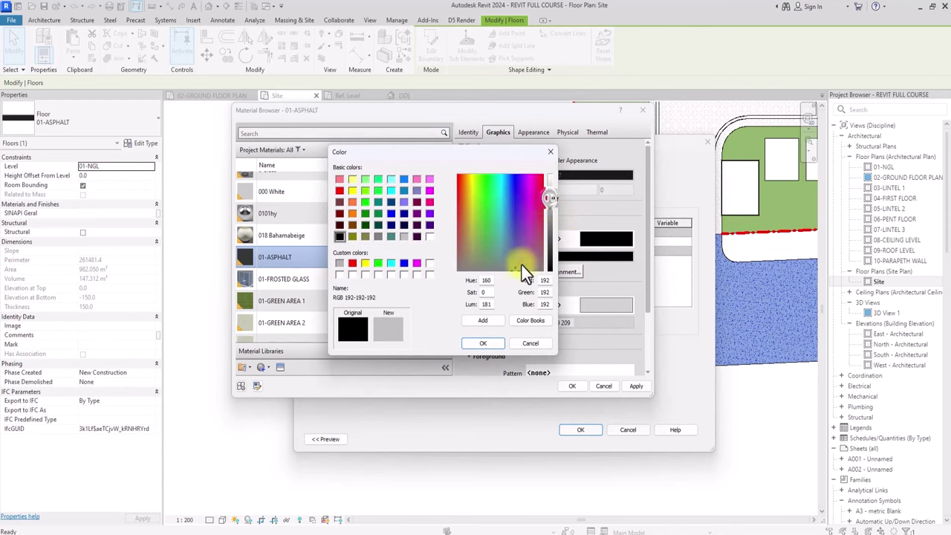
{"action": "left_click", "coordinate": [483, 344]}
{"action": "left_click", "coordinate": [608, 388]}
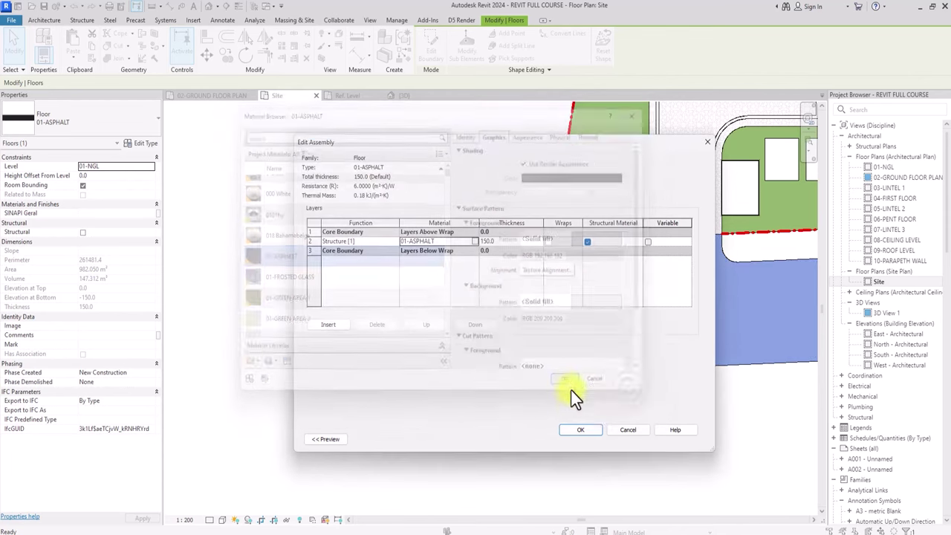
{"action": "left_click", "coordinate": [577, 431]}
{"action": "left_click", "coordinate": [591, 439]}
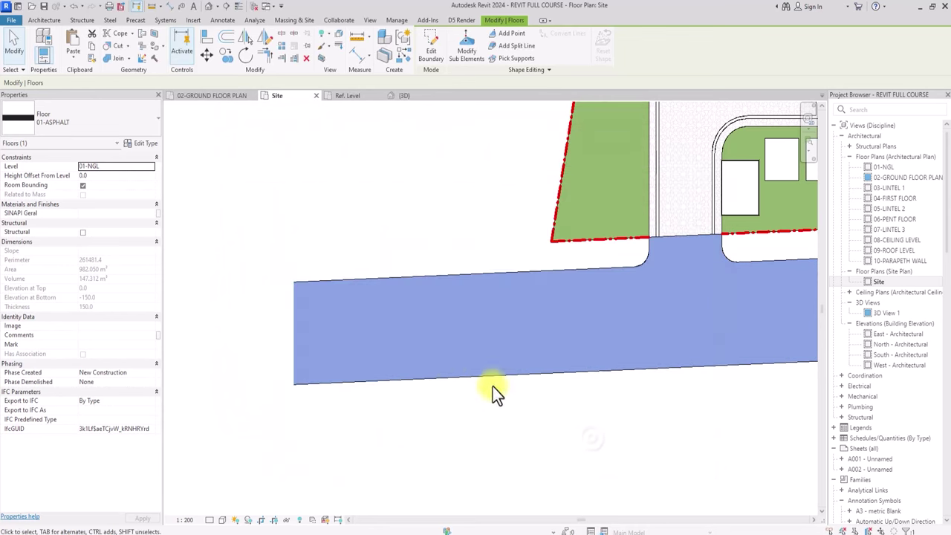
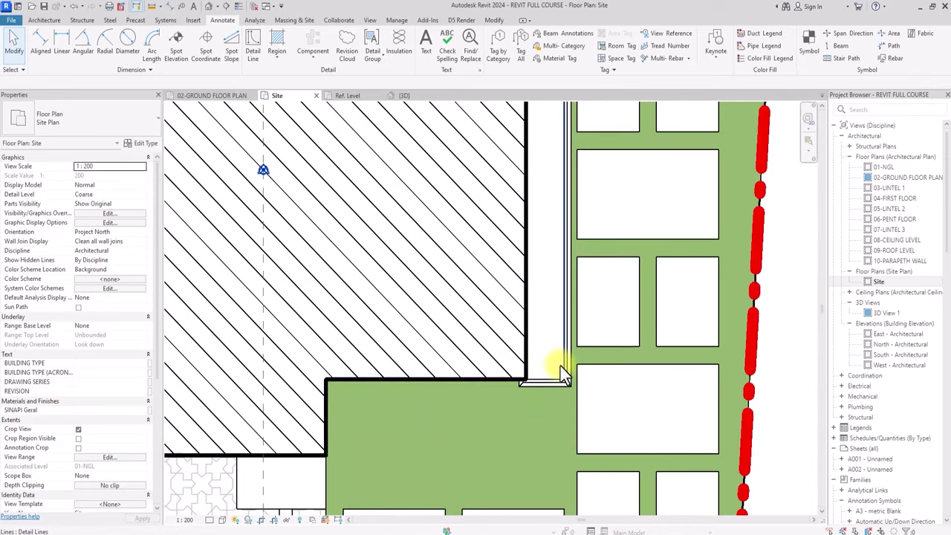
{"action": "left_click", "coordinate": [565, 375]}
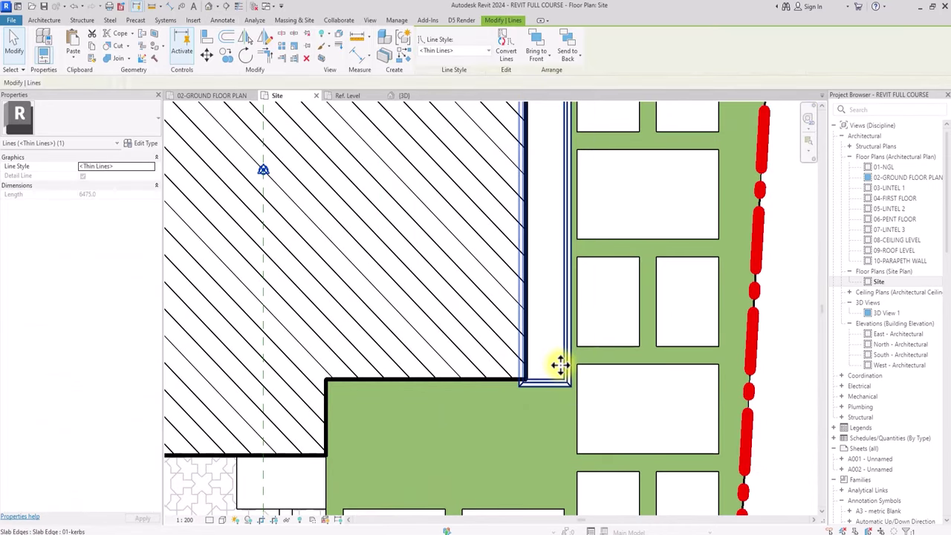
{"action": "key", "text": "Escape"}
{"action": "key", "text": "Tab"}
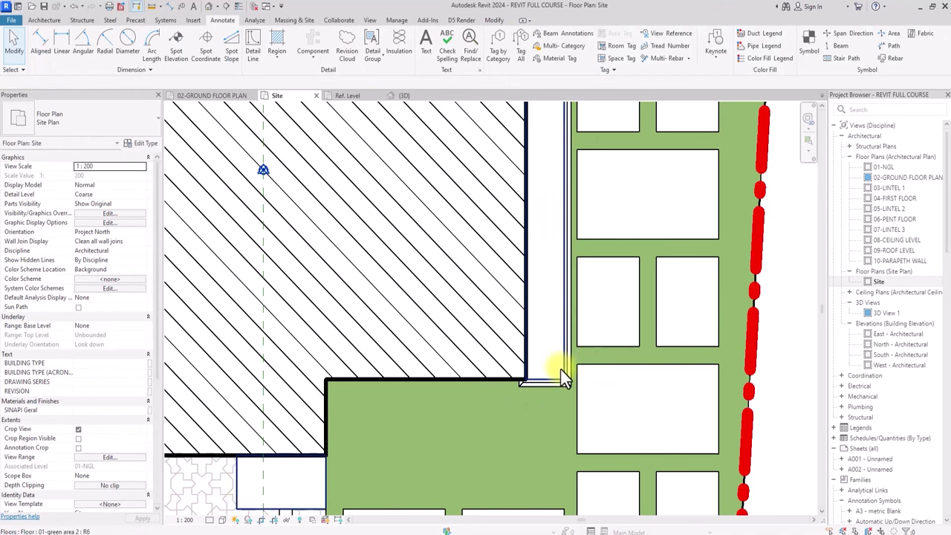
{"action": "left_click", "coordinate": [562, 377]}
{"action": "scroll", "coordinate": [563, 377], "scroll_direction": "down", "scroll_amount": 5}
{"action": "key", "text": "Escape"}
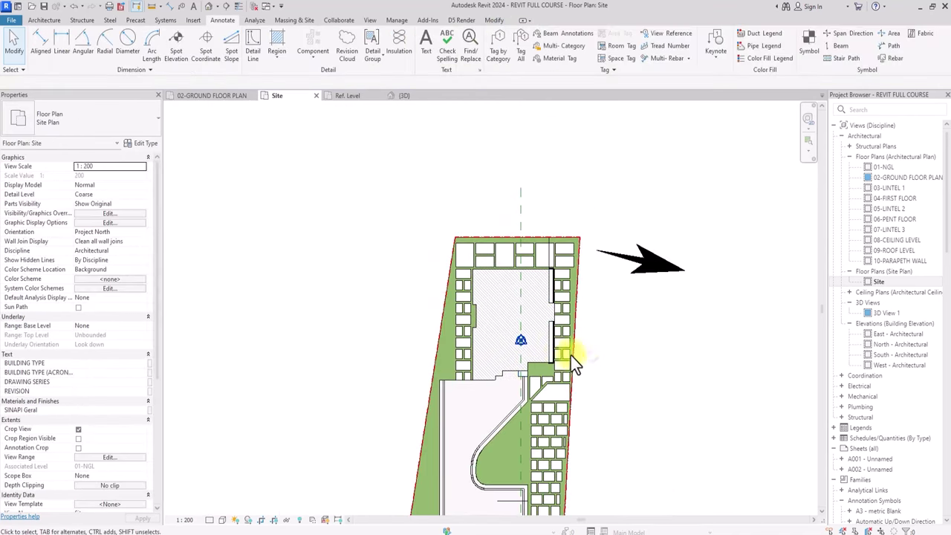
{"action": "scroll", "coordinate": [562, 365], "scroll_direction": "up", "scroll_amount": 5}
{"action": "scroll", "coordinate": [536, 345], "scroll_direction": "down", "scroll_amount": 7}
{"action": "scroll", "coordinate": [535, 344], "scroll_direction": "down", "scroll_amount": 3}
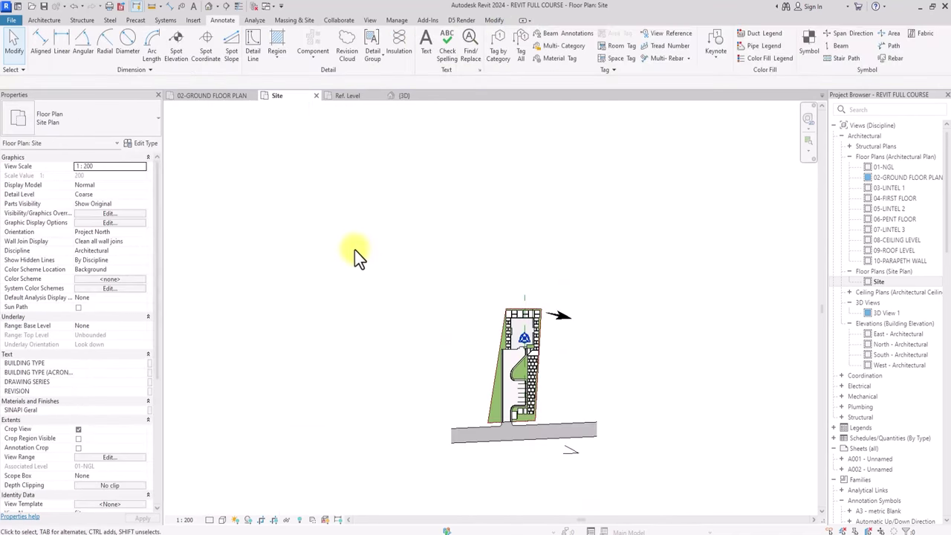
Select everything in the Site plan, filter the selection to Lines (<Thin Lines>) only, and delete those lines
{"action": "left_click_drag", "start_coordinate": [355, 250], "coordinate": [658, 511]}
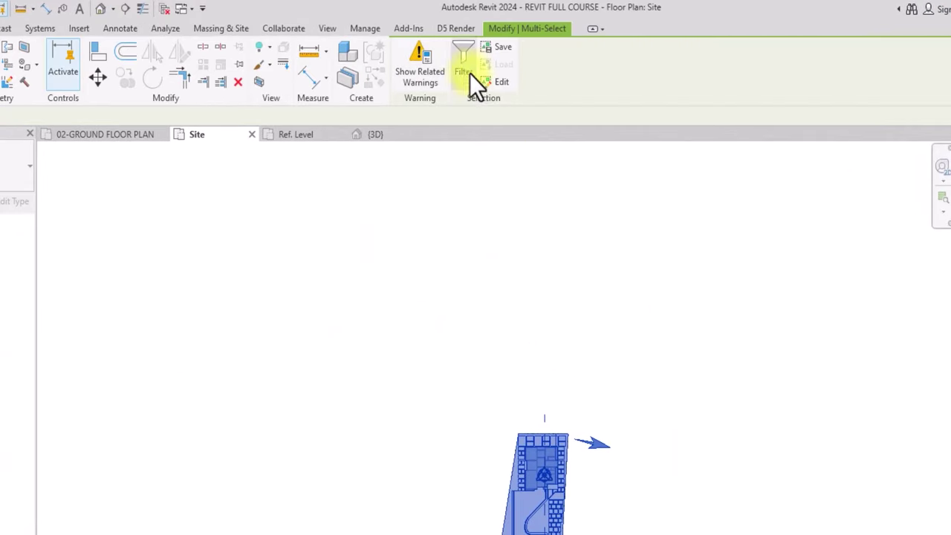
{"action": "left_click", "coordinate": [464, 61]}
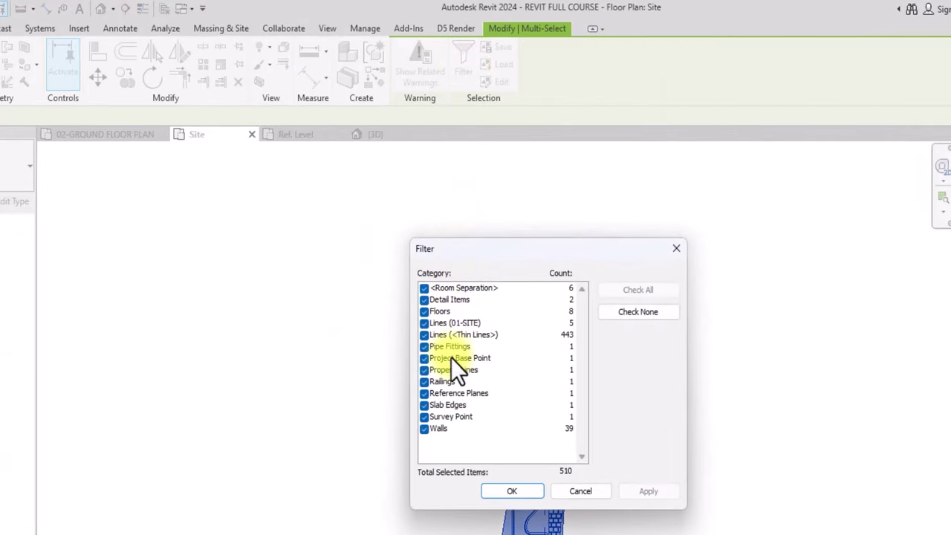
{"action": "left_click", "coordinate": [637, 311]}
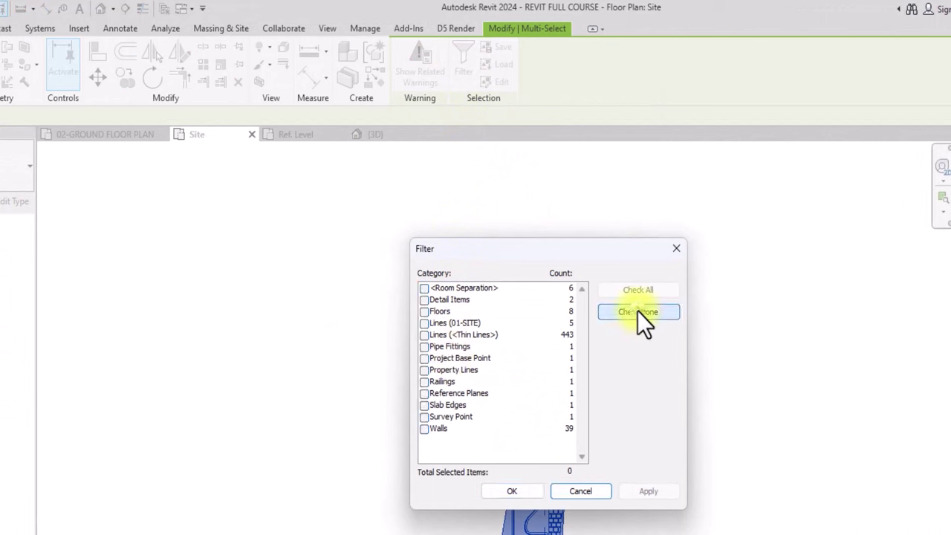
{"action": "left_click", "coordinate": [425, 335]}
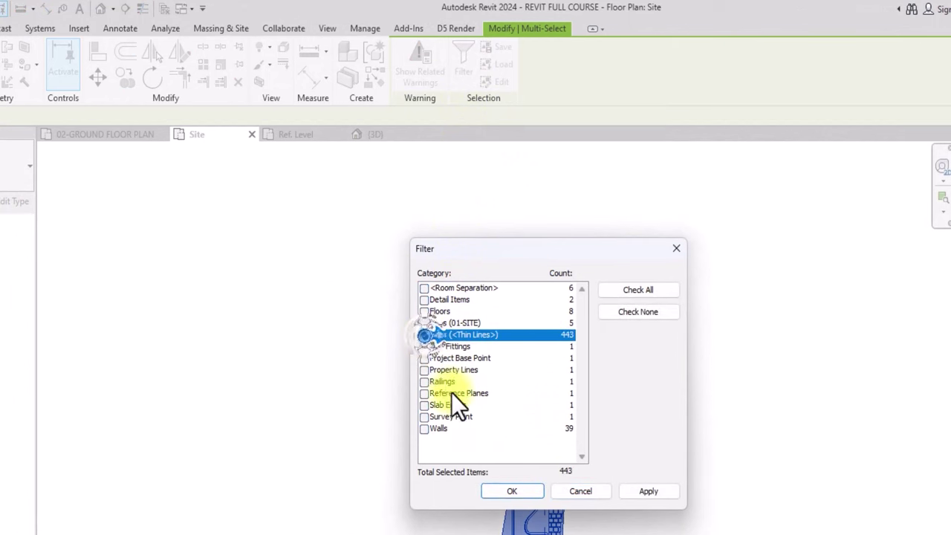
{"action": "left_click", "coordinate": [500, 491]}
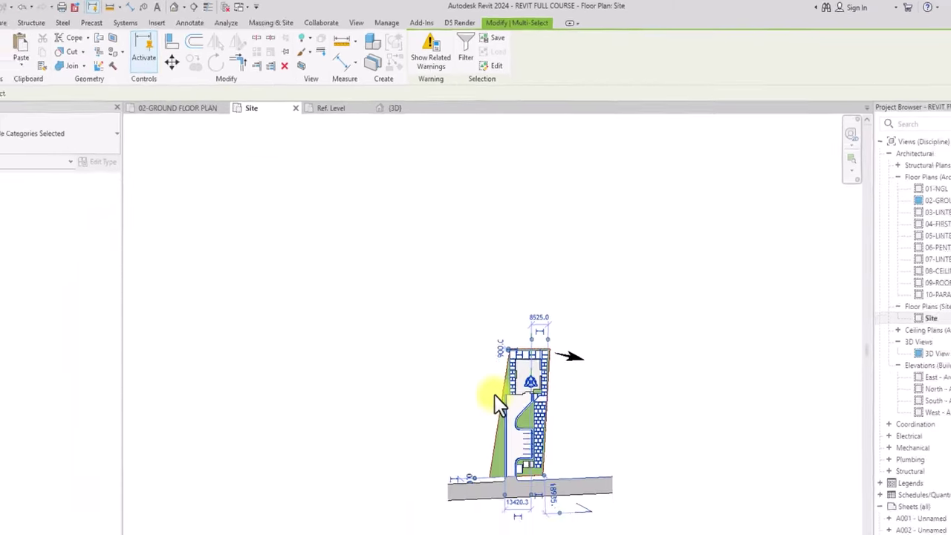
{"action": "key", "text": "Escape"}
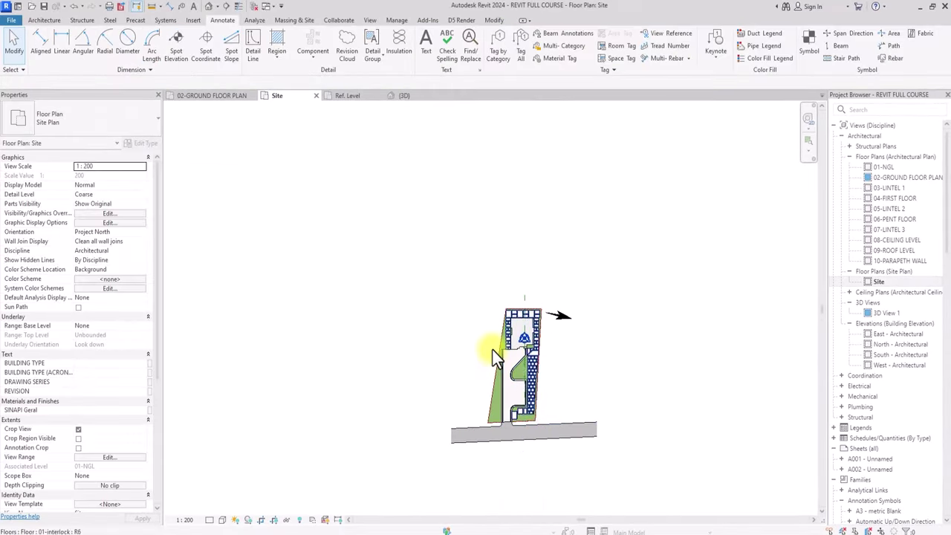
Select the 01-green area 2 floor beside the house entrance and open its structure layer's material for editing
{"action": "scroll", "coordinate": [493, 312], "scroll_direction": "up", "scroll_amount": 5}
{"action": "scroll", "coordinate": [487, 273], "scroll_direction": "up", "scroll_amount": 6}
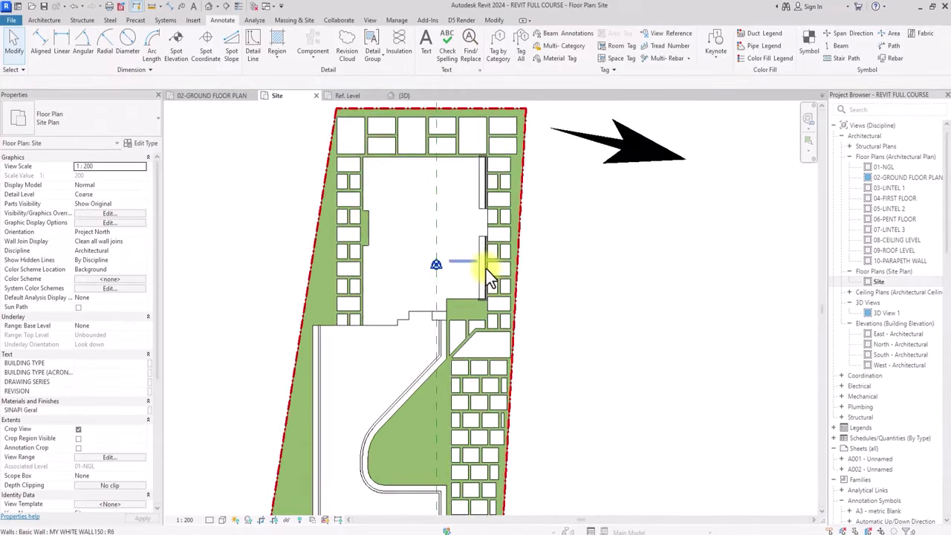
{"action": "middle_click_drag", "start_coordinate": [279, 434], "coordinate": [306, 432]}
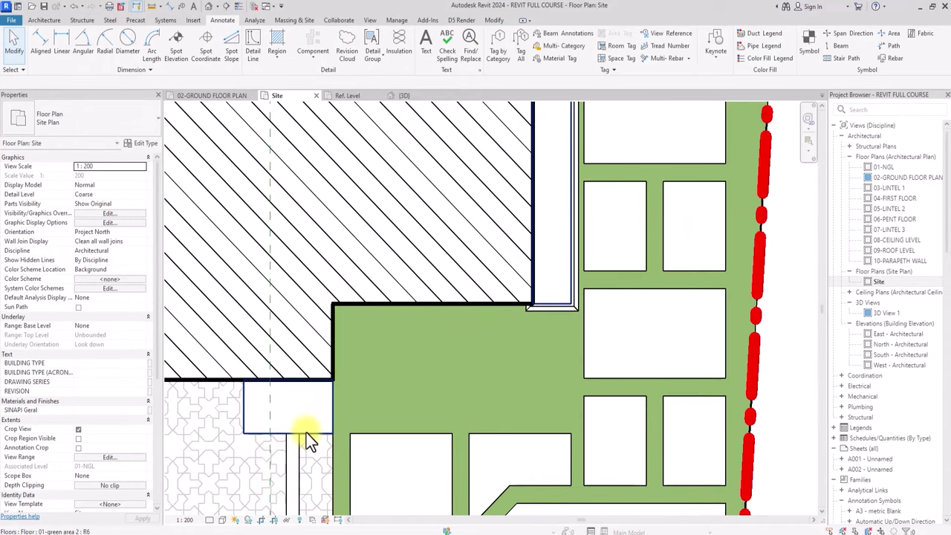
{"action": "left_click", "coordinate": [306, 432]}
{"action": "scroll", "coordinate": [306, 434], "scroll_direction": "down", "scroll_amount": 2}
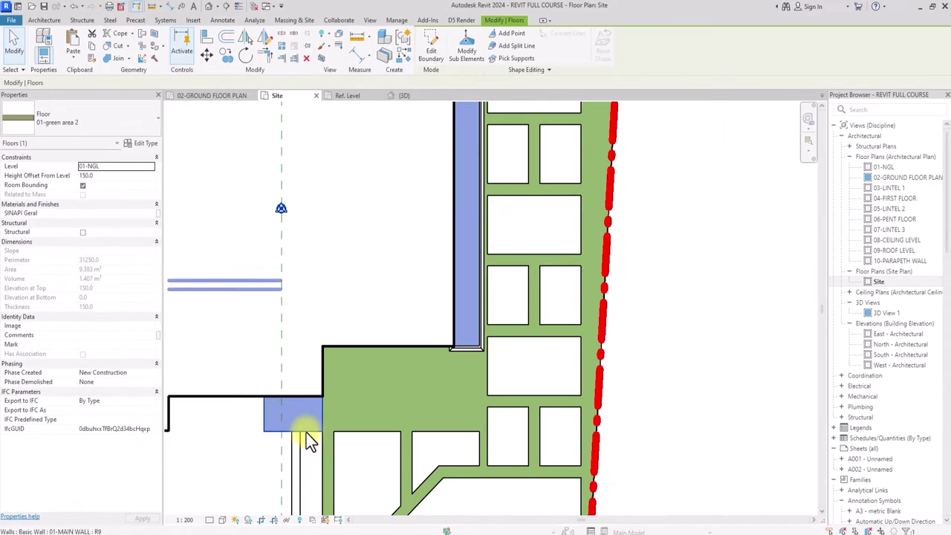
{"action": "left_click", "coordinate": [138, 143]}
{"action": "left_click", "coordinate": [590, 245]}
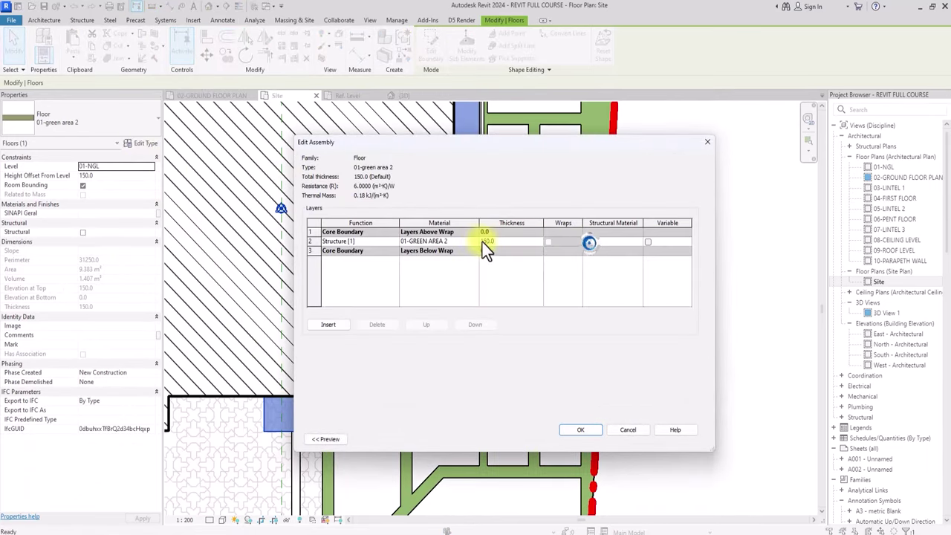
{"action": "left_click", "coordinate": [476, 241]}
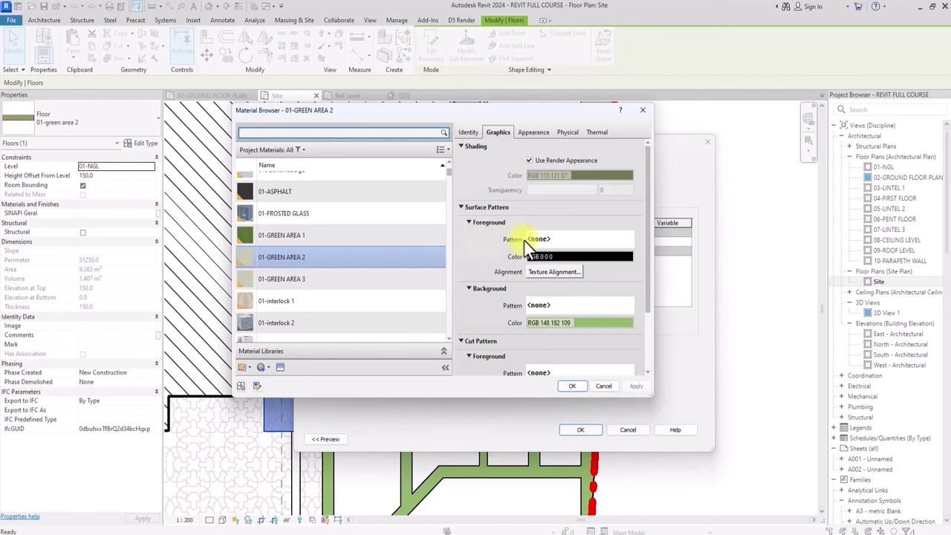
Give the 01-GREEN AREA 2 material a Solid fill foreground surface pattern in RGB 0-128-64 and accept the material, assembly and type changes
{"action": "left_click", "coordinate": [563, 240]}
{"action": "left_click", "coordinate": [498, 242]}
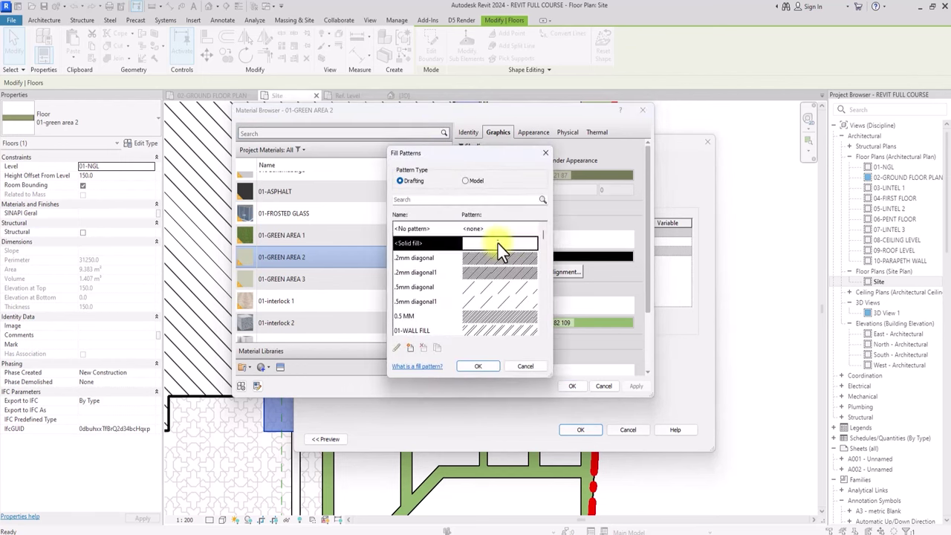
{"action": "left_click", "coordinate": [483, 366]}
{"action": "left_click", "coordinate": [545, 257]}
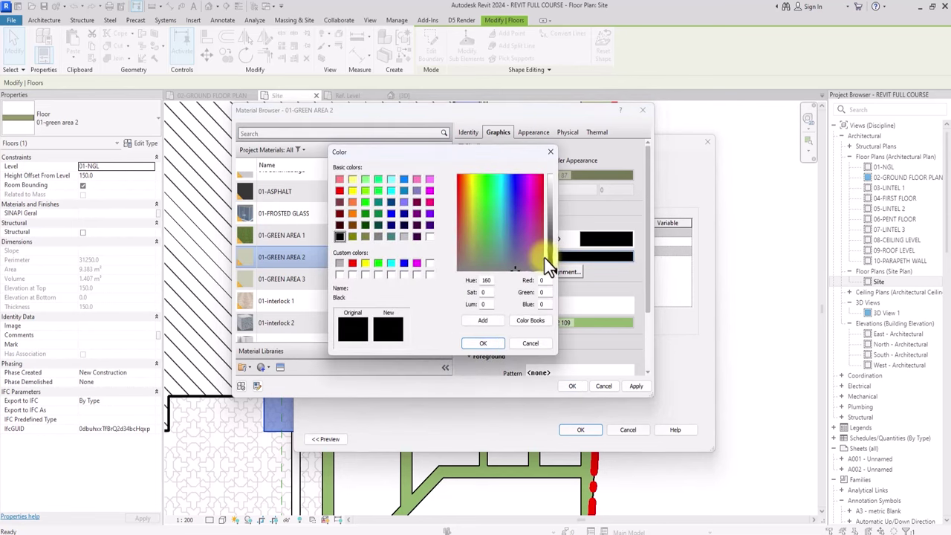
{"action": "left_click", "coordinate": [378, 214]}
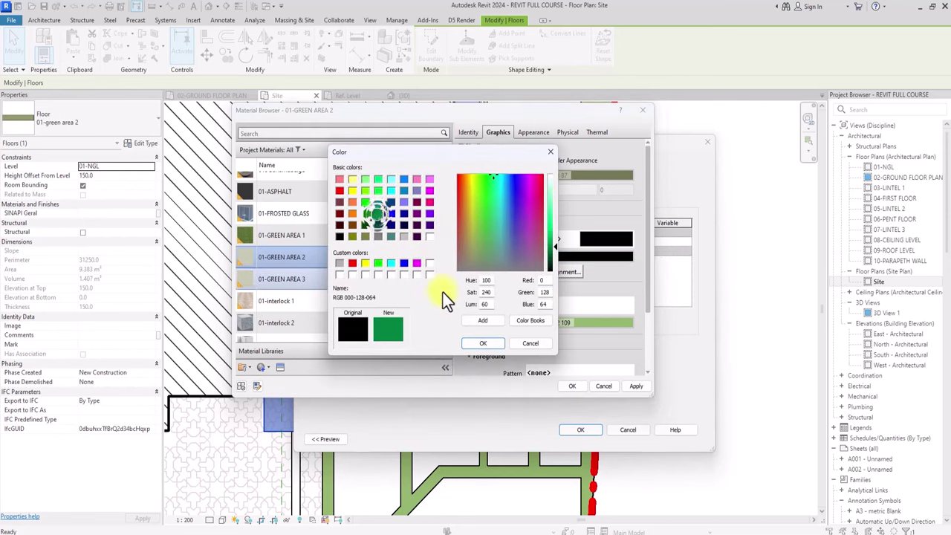
{"action": "left_click", "coordinate": [489, 346]}
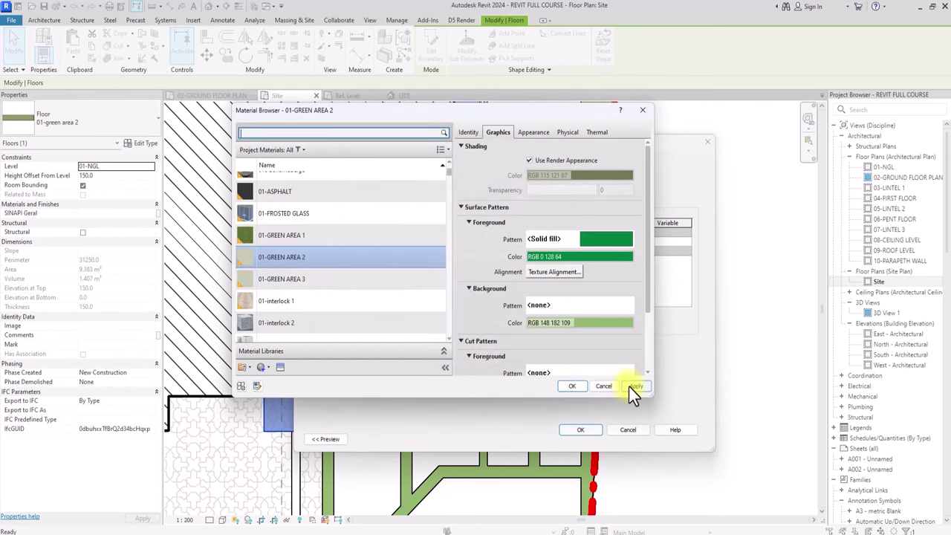
{"action": "left_click", "coordinate": [573, 387]}
{"action": "left_click", "coordinate": [577, 431]}
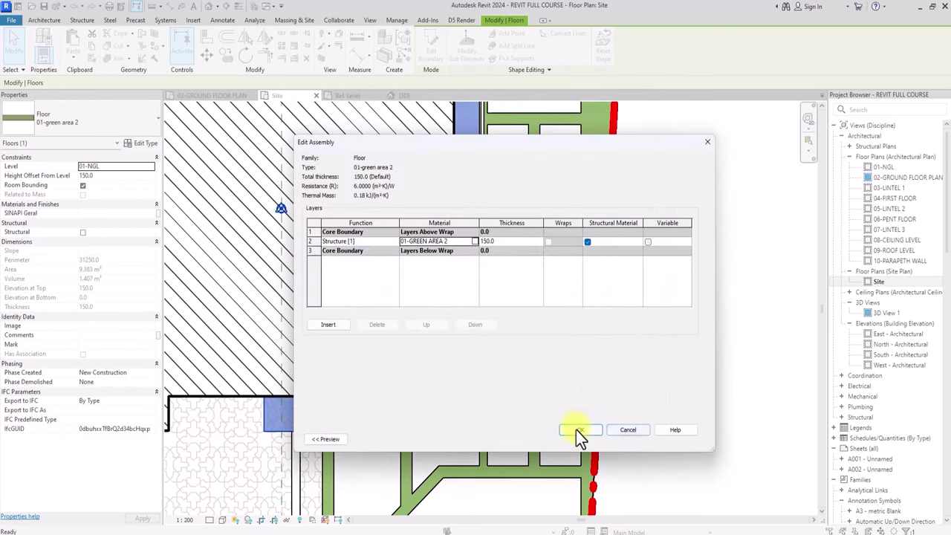
{"action": "left_click", "coordinate": [670, 439]}
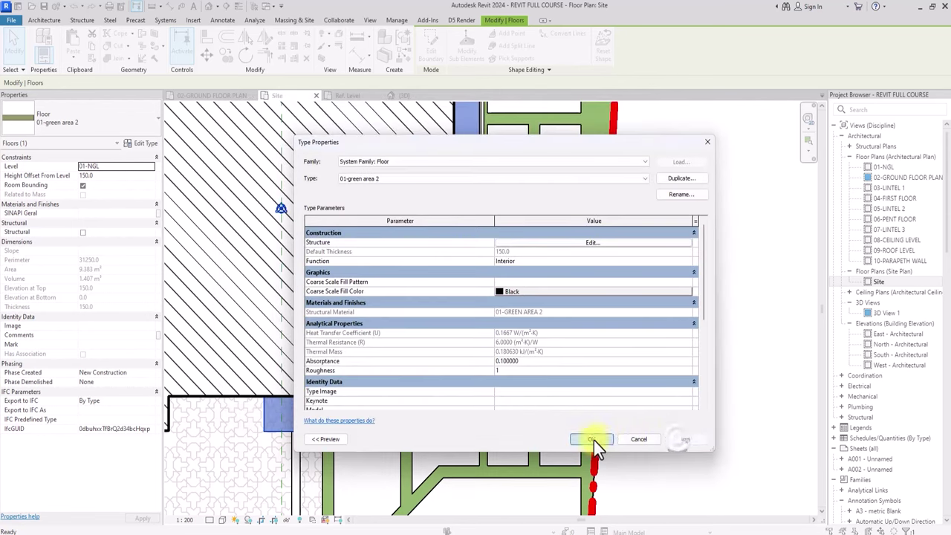
{"action": "left_click", "coordinate": [594, 440]}
{"action": "left_click", "coordinate": [671, 427]}
Select the 01-green area 3 floor surrounding the plot and road and open its structure layer's material for editing
{"action": "scroll", "coordinate": [671, 427], "scroll_direction": "down", "scroll_amount": 3}
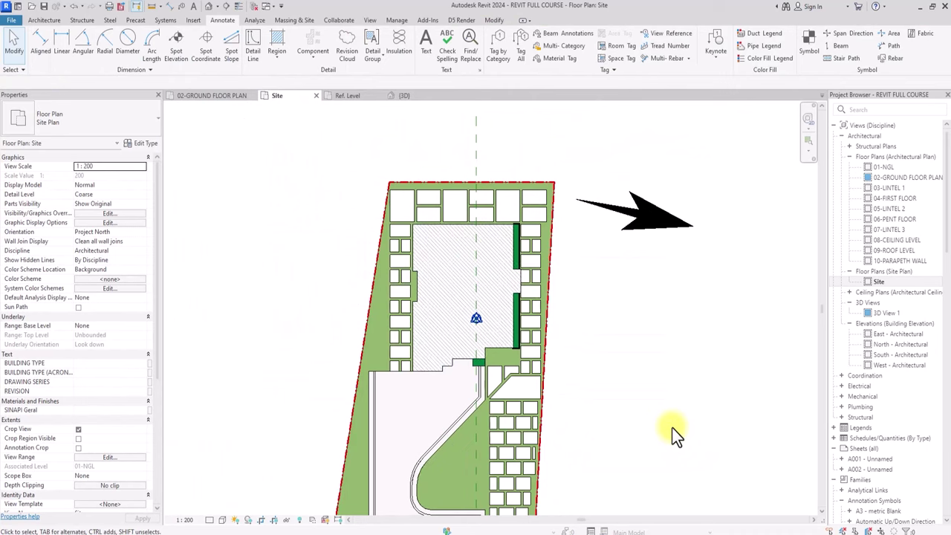
{"action": "middle_click_drag", "start_coordinate": [672, 427], "coordinate": [673, 294]}
{"action": "scroll", "coordinate": [671, 427], "scroll_direction": "down", "scroll_amount": 3}
{"action": "middle_click_drag", "start_coordinate": [527, 505], "coordinate": [554, 352]}
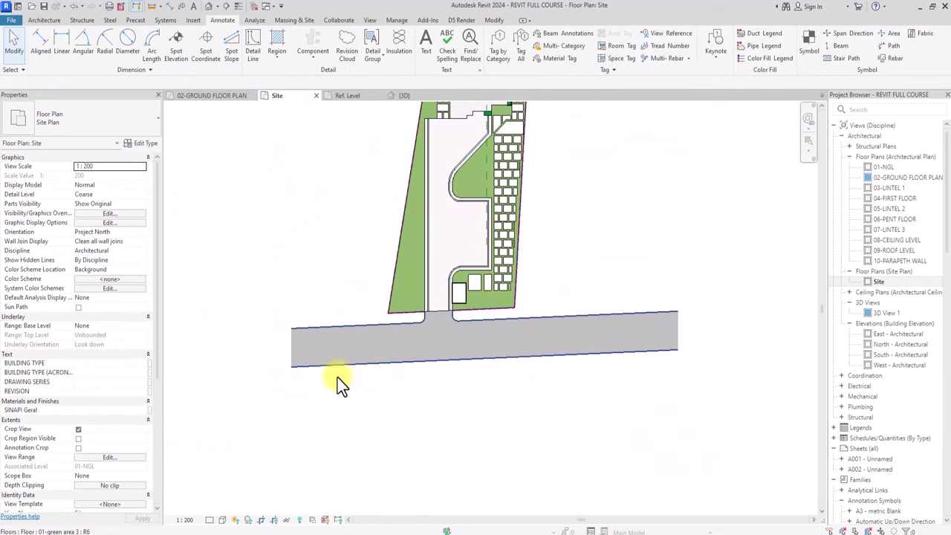
{"action": "scroll", "coordinate": [338, 377], "scroll_direction": "up", "scroll_amount": 3}
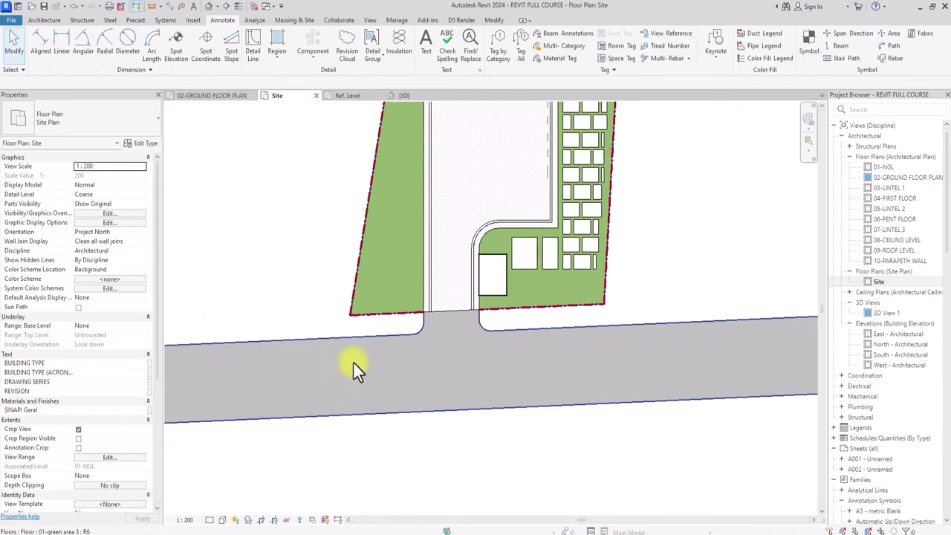
{"action": "left_click", "coordinate": [390, 335]}
{"action": "scroll", "coordinate": [389, 336], "scroll_direction": "down", "scroll_amount": 2}
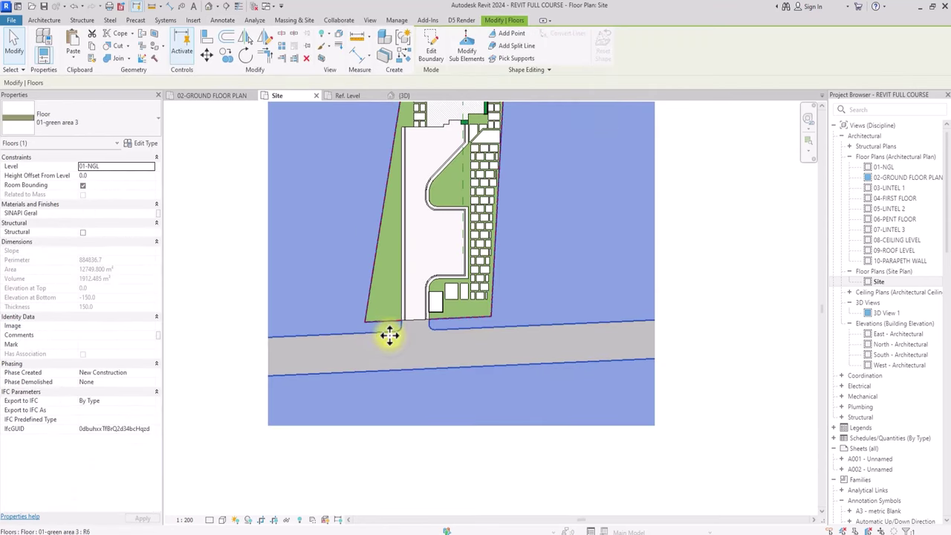
{"action": "left_click", "coordinate": [136, 144]}
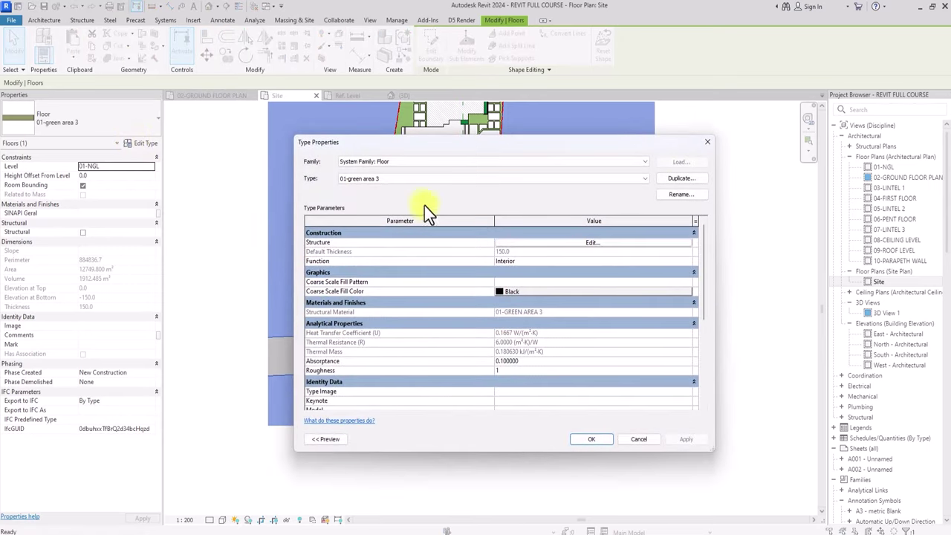
{"action": "left_click", "coordinate": [592, 242]}
{"action": "left_click", "coordinate": [474, 241]}
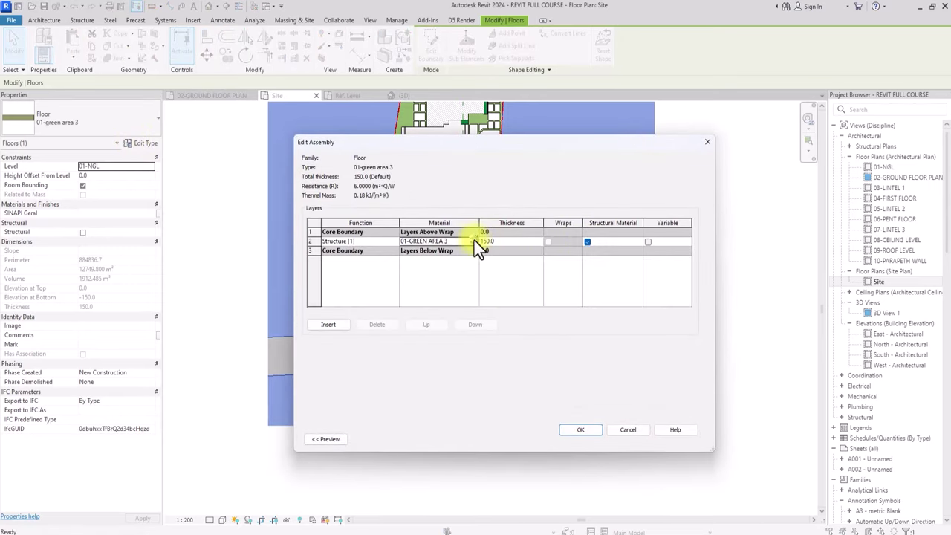
{"action": "left_click", "coordinate": [474, 240]}
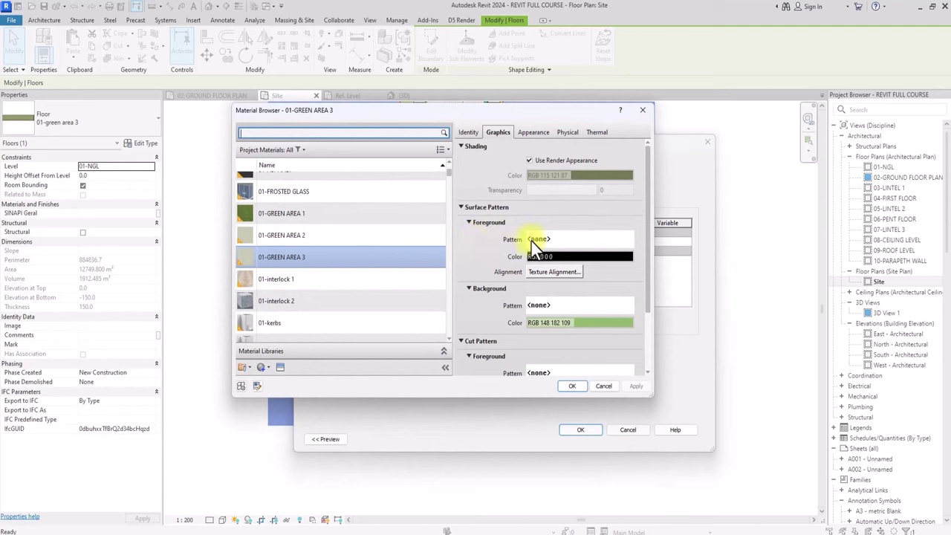
Give the 01-GREEN AREA 3 material a Solid fill foreground surface pattern in RGB 240-240-225 and accept the material, assembly and type changes
{"action": "left_click", "coordinate": [587, 241]}
{"action": "left_click", "coordinate": [478, 244]}
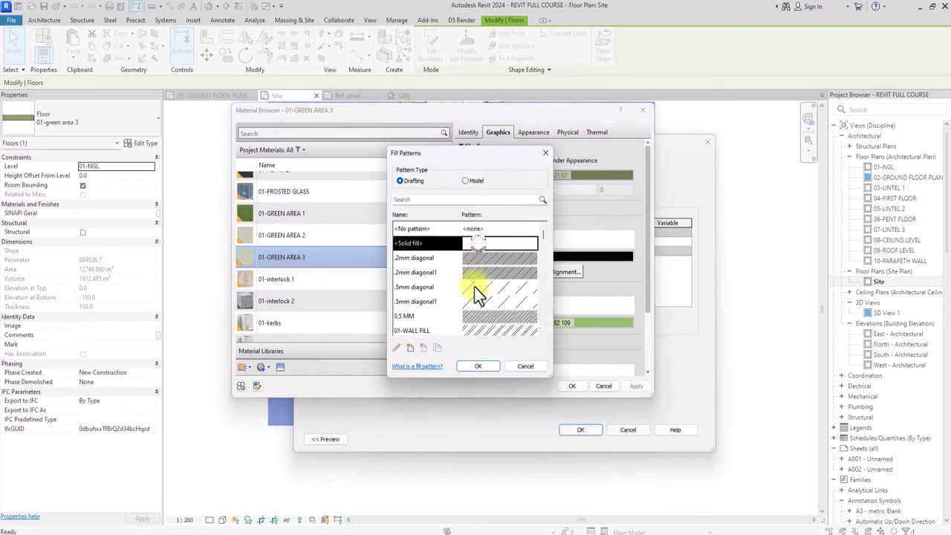
{"action": "left_click", "coordinate": [468, 364]}
{"action": "left_click", "coordinate": [546, 256]}
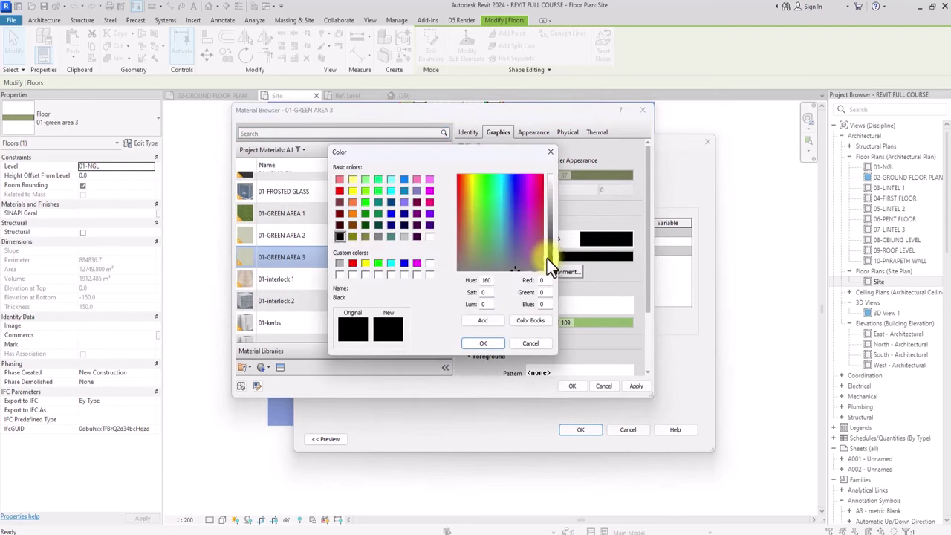
{"action": "left_click", "coordinate": [363, 237]}
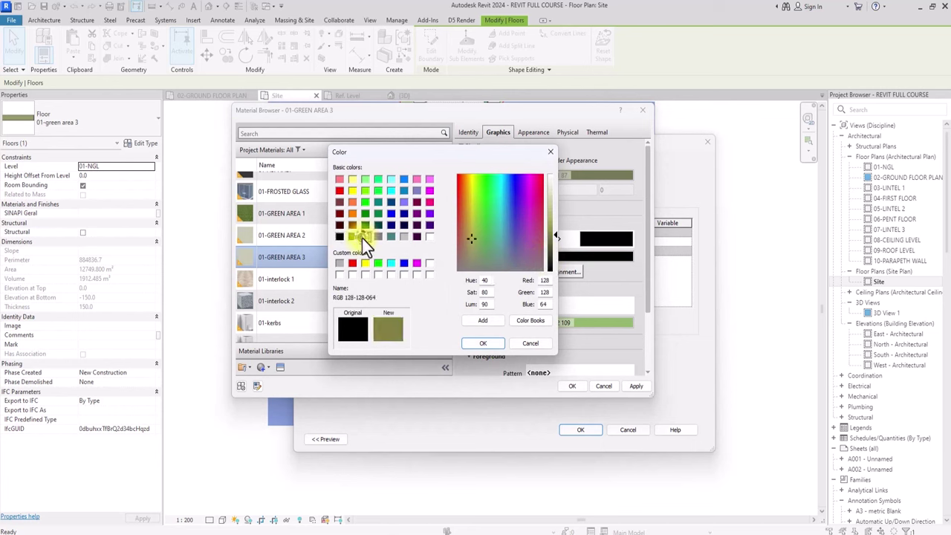
{"action": "left_click", "coordinate": [550, 183]}
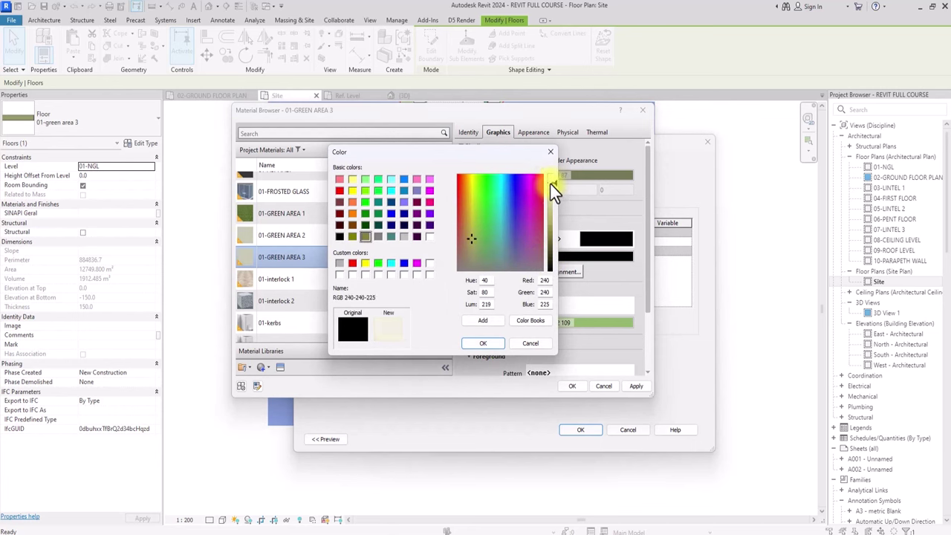
{"action": "left_click", "coordinate": [492, 343]}
{"action": "left_click", "coordinate": [569, 388]}
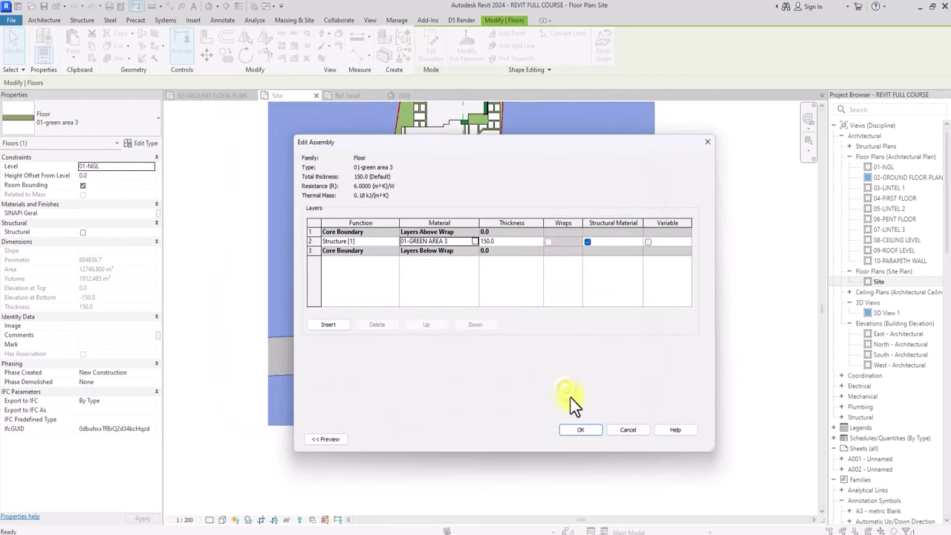
{"action": "left_click", "coordinate": [586, 430]}
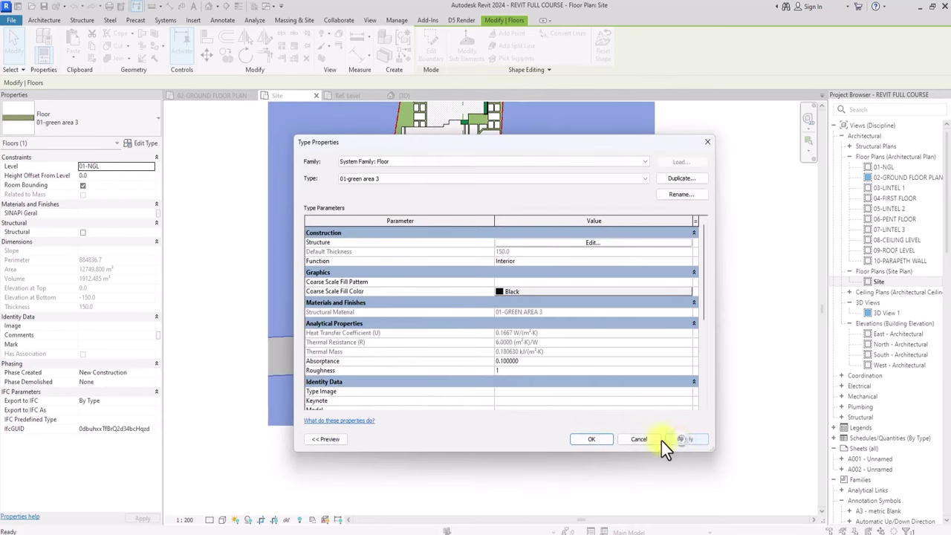
{"action": "left_click", "coordinate": [590, 438]}
{"action": "left_click", "coordinate": [477, 466]}
{"action": "scroll", "coordinate": [477, 466], "scroll_direction": "down", "scroll_amount": 2}
{"action": "scroll", "coordinate": [477, 466], "scroll_direction": "up", "scroll_amount": 2}
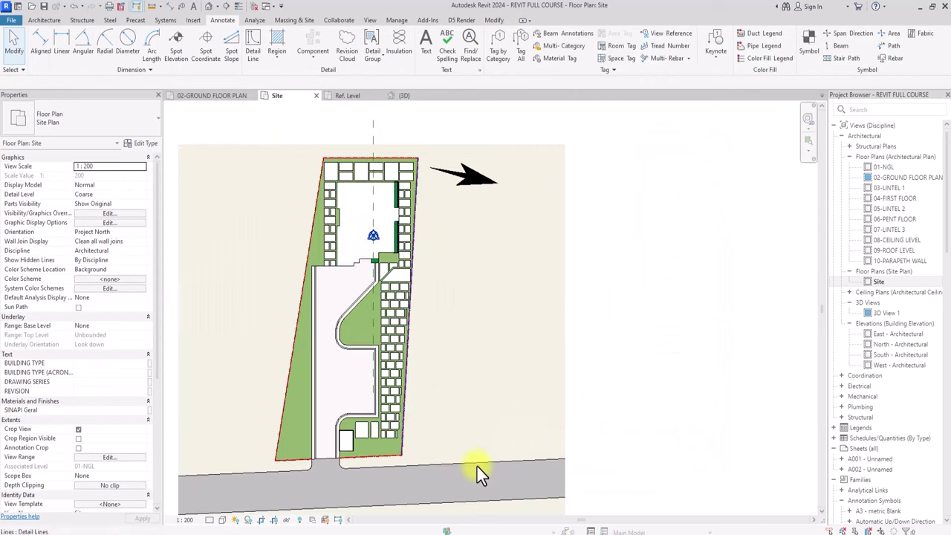
{"action": "middle_click_drag", "start_coordinate": [477, 467], "coordinate": [573, 416]}
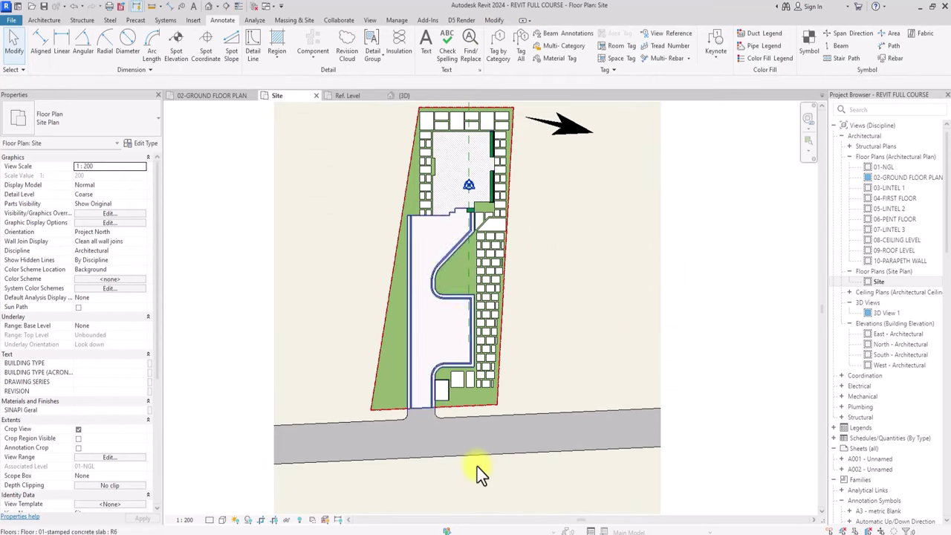
{"action": "scroll", "coordinate": [477, 466], "scroll_direction": "up", "scroll_amount": 4}
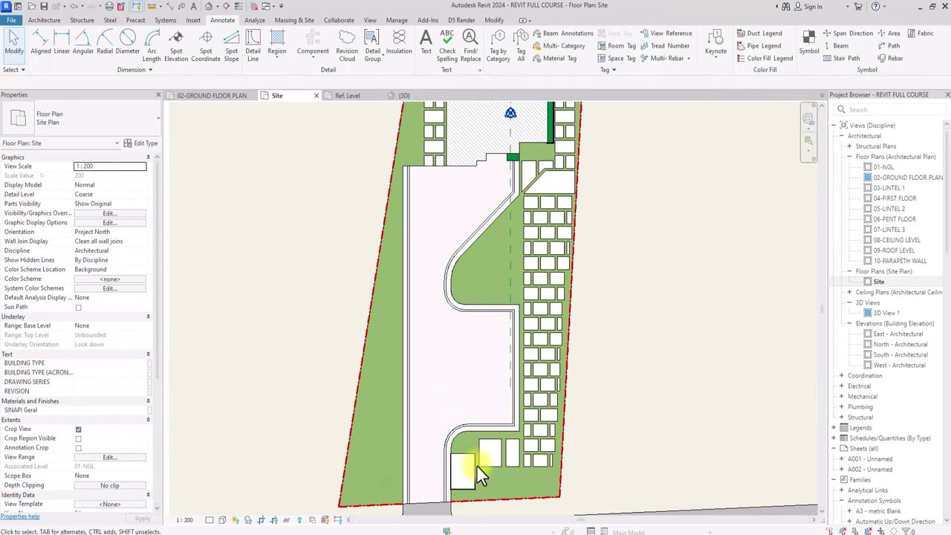
{"action": "scroll", "coordinate": [476, 465], "scroll_direction": "up", "scroll_amount": 1}
{"action": "middle_click_drag", "start_coordinate": [476, 464], "coordinate": [454, 427]}
{"action": "scroll", "coordinate": [477, 466], "scroll_direction": "down", "scroll_amount": 2}
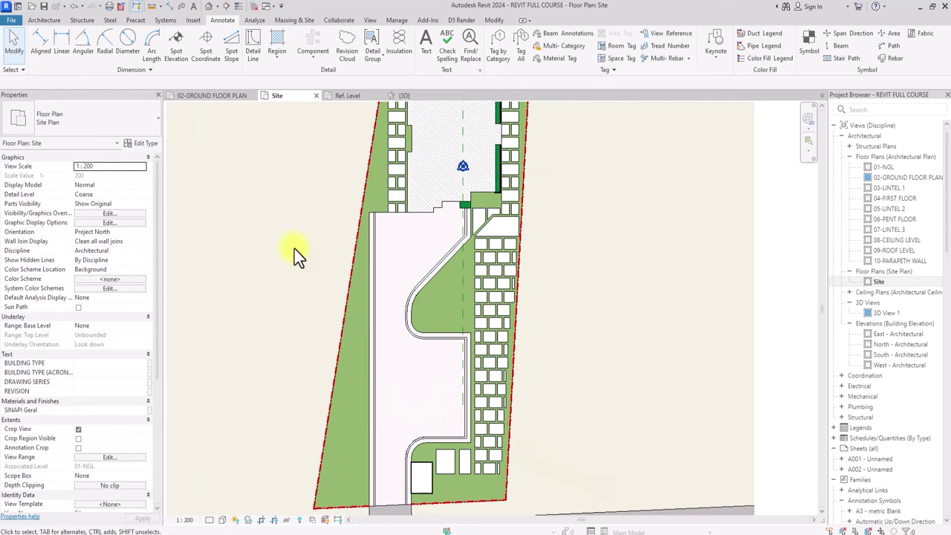
{"action": "left_click", "coordinate": [44, 20]}
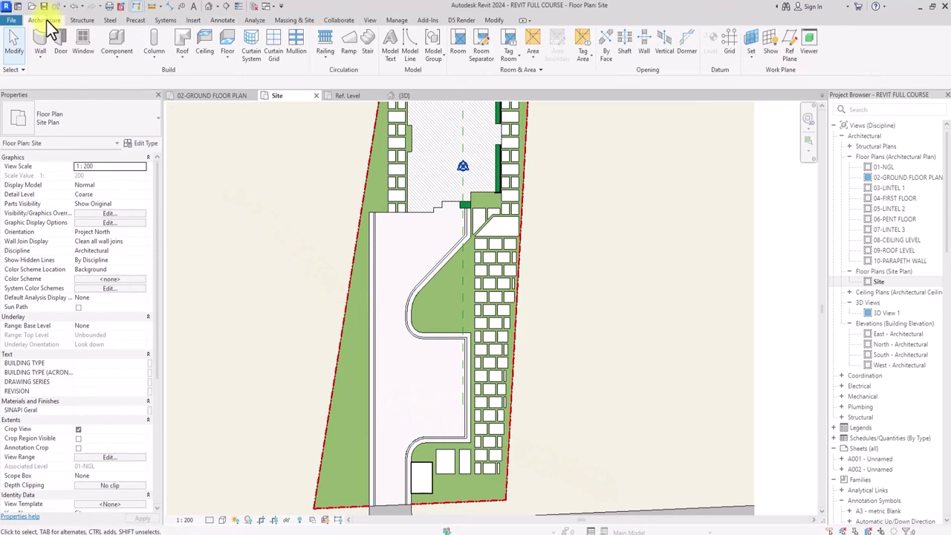
{"action": "left_click", "coordinate": [118, 41]}
{"action": "key", "text": "Escape"}
{"action": "left_click", "coordinate": [77, 124]}
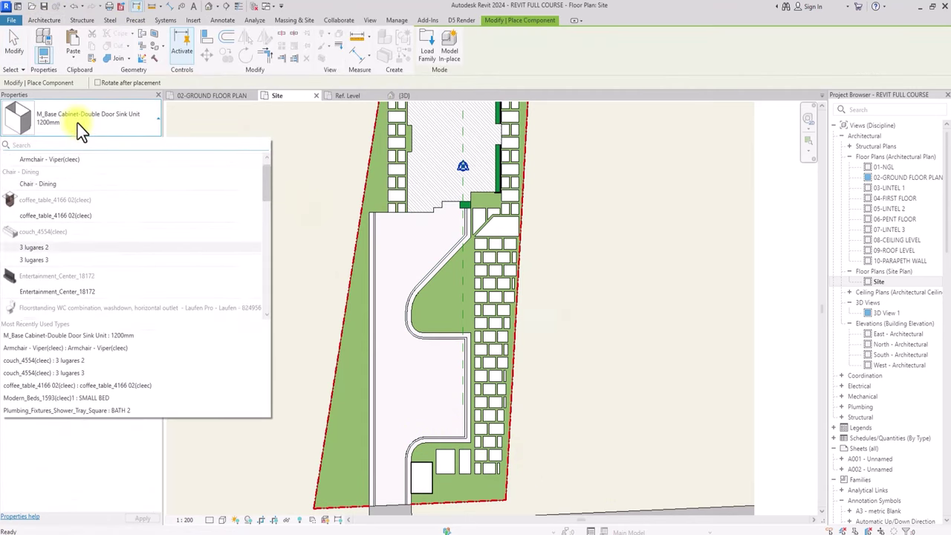
{"action": "scroll", "coordinate": [77, 123], "scroll_direction": "up", "scroll_amount": 3}
{"action": "scroll", "coordinate": [77, 123], "scroll_direction": "down", "scroll_amount": 15}
{"action": "scroll", "coordinate": [77, 123], "scroll_direction": "up", "scroll_amount": 4}
{"action": "left_click", "coordinate": [77, 123]}
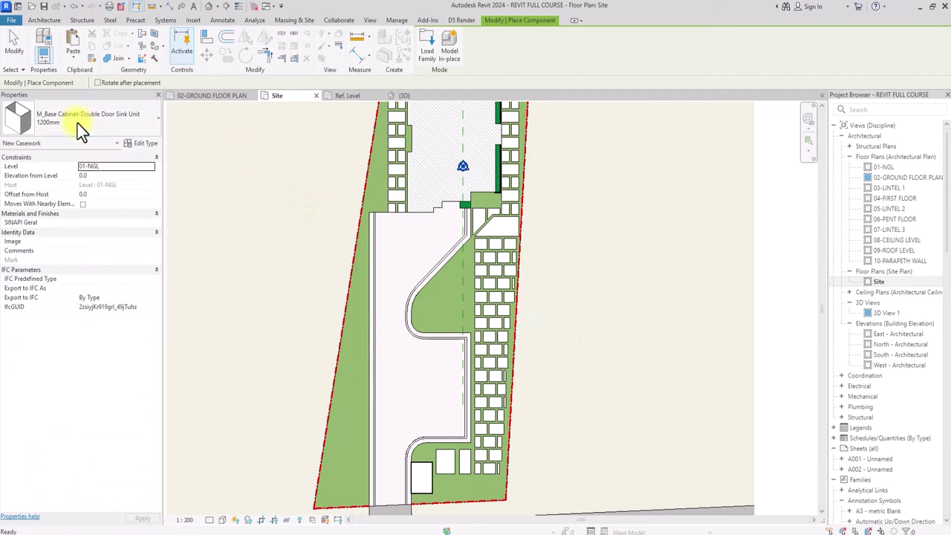
{"action": "key", "text": "Escape"}
Switch to File Explorer, open the Parking component folder and load the Standard Space family into the Site plan
{"action": "left_click", "coordinate": [594, 532]}
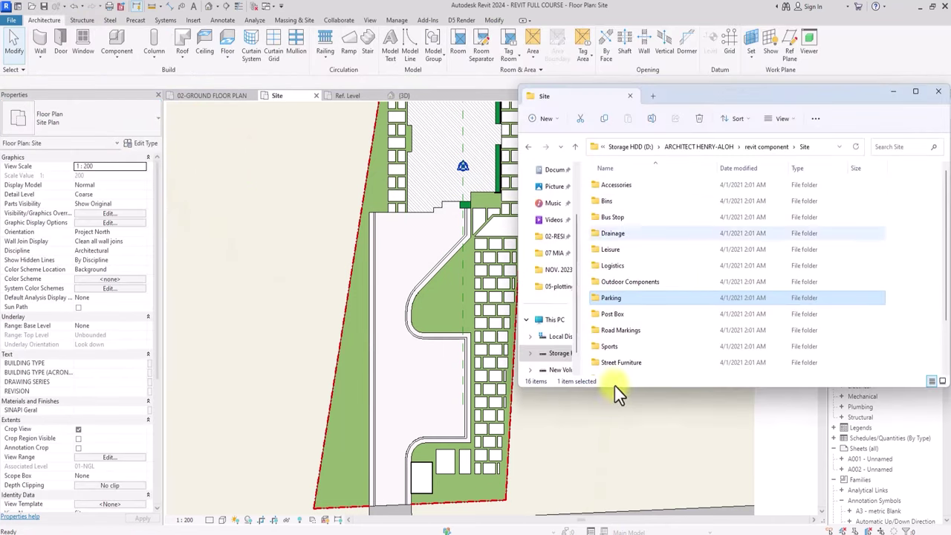
{"action": "double_click", "coordinate": [621, 301]}
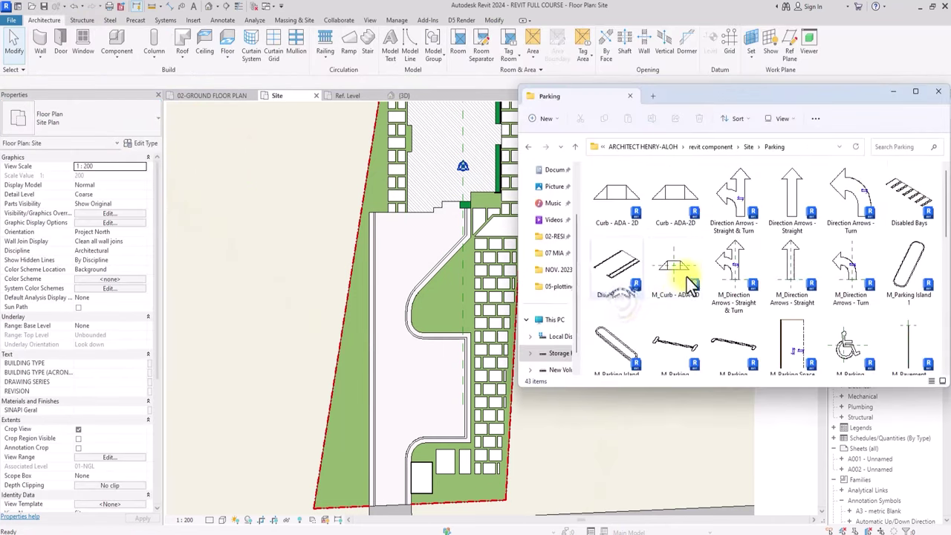
{"action": "scroll", "coordinate": [689, 284], "scroll_direction": "down", "scroll_amount": 5}
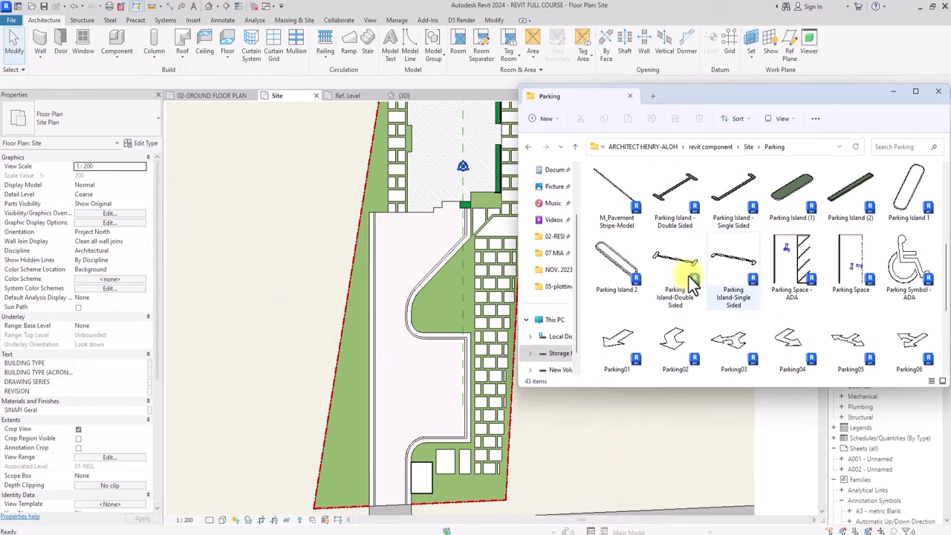
{"action": "scroll", "coordinate": [691, 282], "scroll_direction": "up", "scroll_amount": 3}
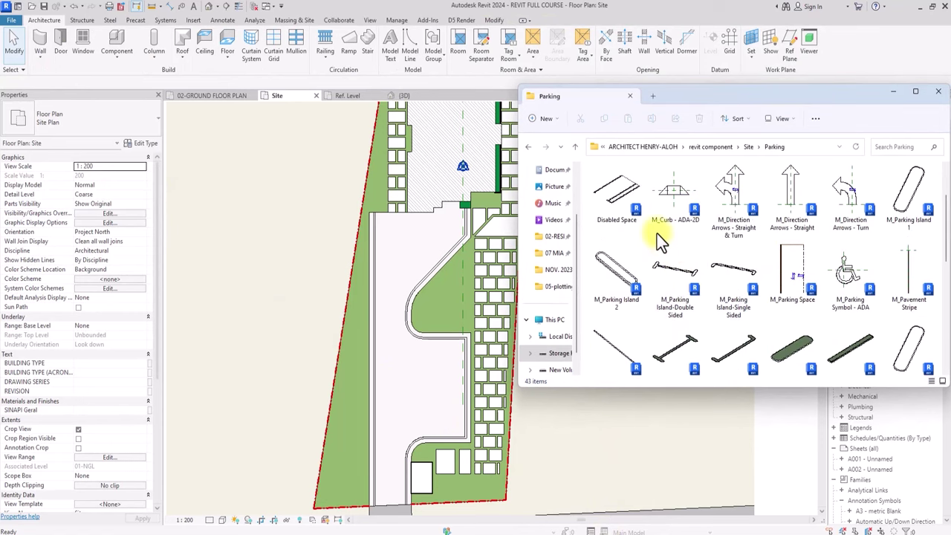
{"action": "scroll", "coordinate": [657, 234], "scroll_direction": "down", "scroll_amount": 5}
{"action": "left_click", "coordinate": [716, 271]}
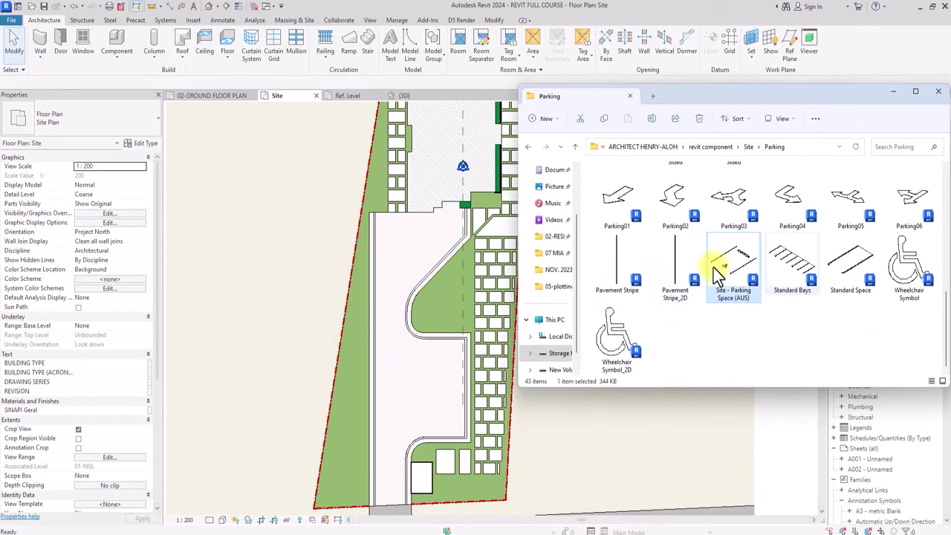
{"action": "left_click_drag", "start_coordinate": [716, 272], "coordinate": [406, 377]}
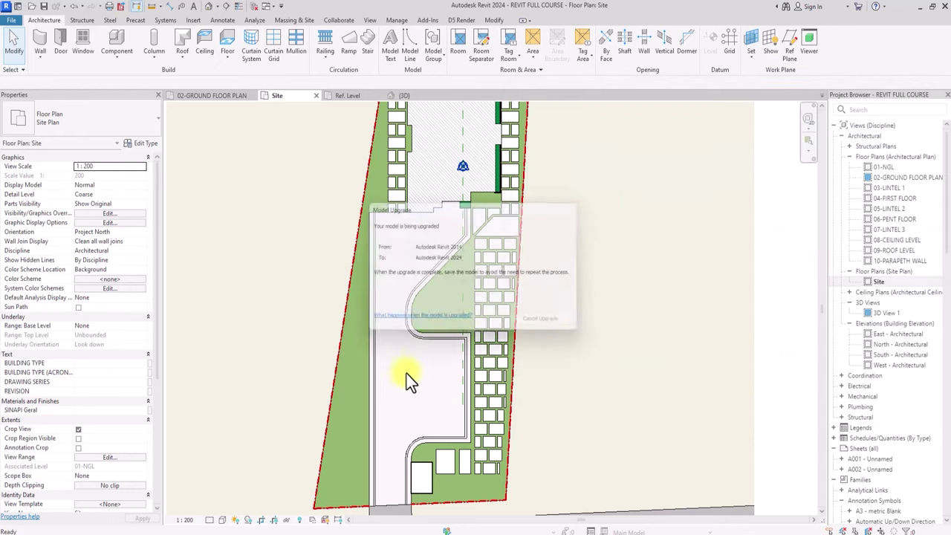
Rotate the Standard Space parking component to lie across the driveway bay and place it in the bay's upper inner corner, against the green areas
{"action": "scroll", "coordinate": [449, 374], "scroll_direction": "up", "scroll_amount": 4}
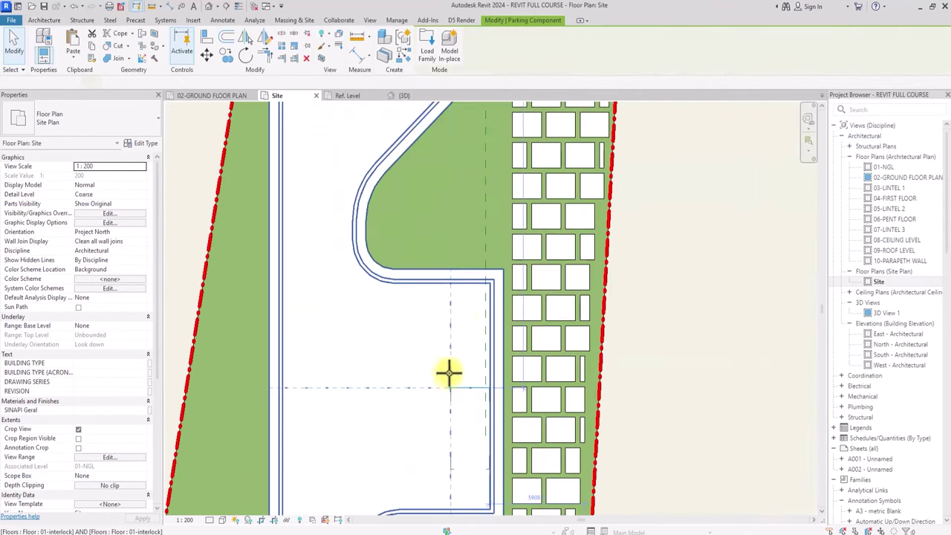
{"action": "scroll", "coordinate": [459, 312], "scroll_direction": "up", "scroll_amount": 2}
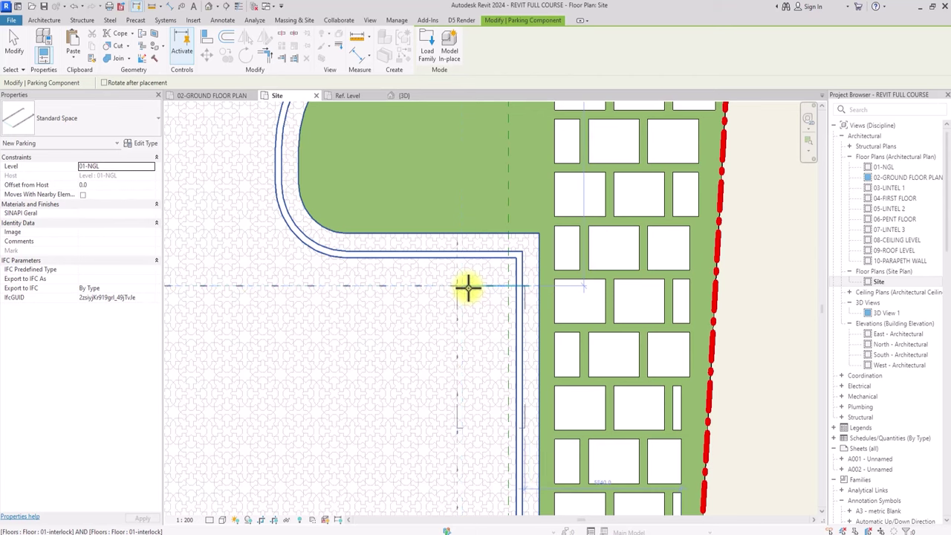
{"action": "key", "text": "space"}
{"action": "key", "text": "space"}
{"action": "key", "text": "space"}
{"action": "key", "text": "space"}
{"action": "key", "text": "space"}
{"action": "key", "text": "space"}
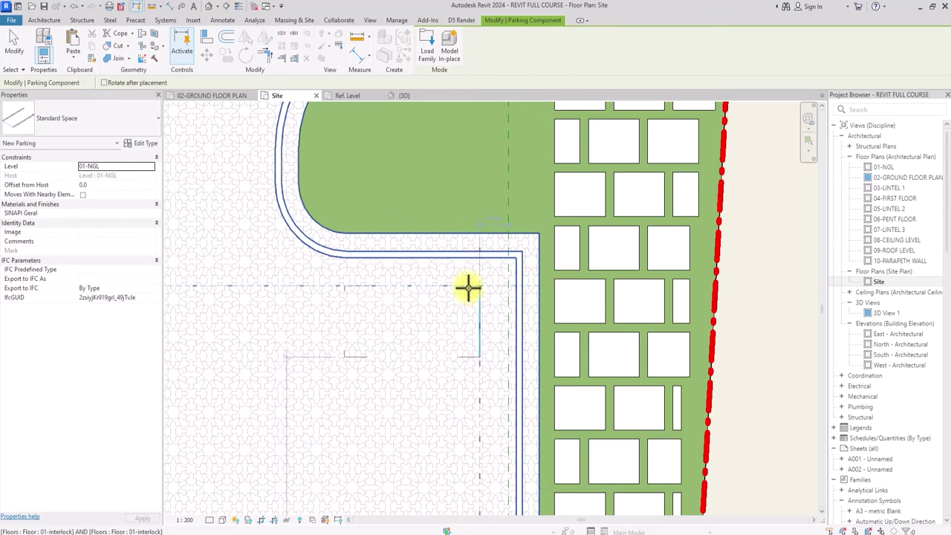
{"action": "scroll", "coordinate": [513, 251], "scroll_direction": "up", "scroll_amount": 2}
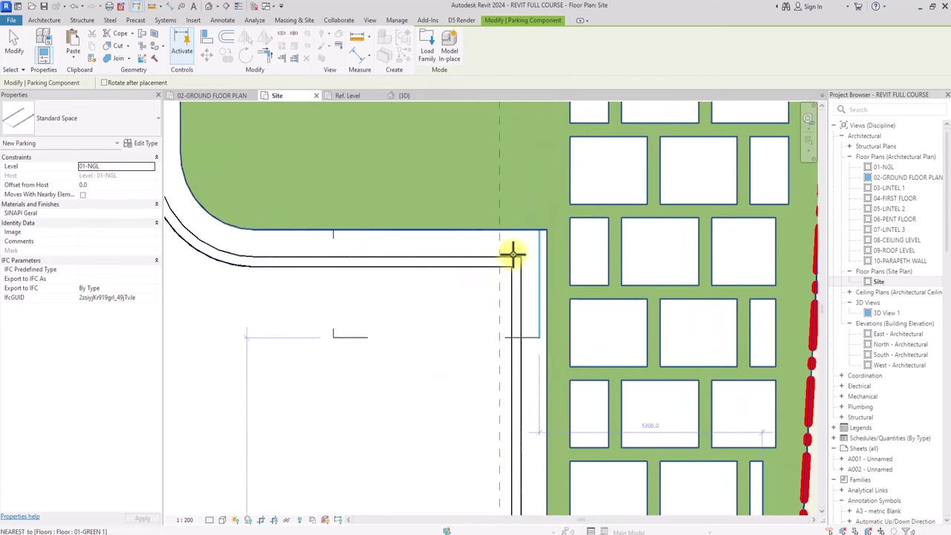
{"action": "left_click", "coordinate": [545, 232]}
{"action": "key", "text": "Escape"}
{"action": "key", "text": "Escape"}
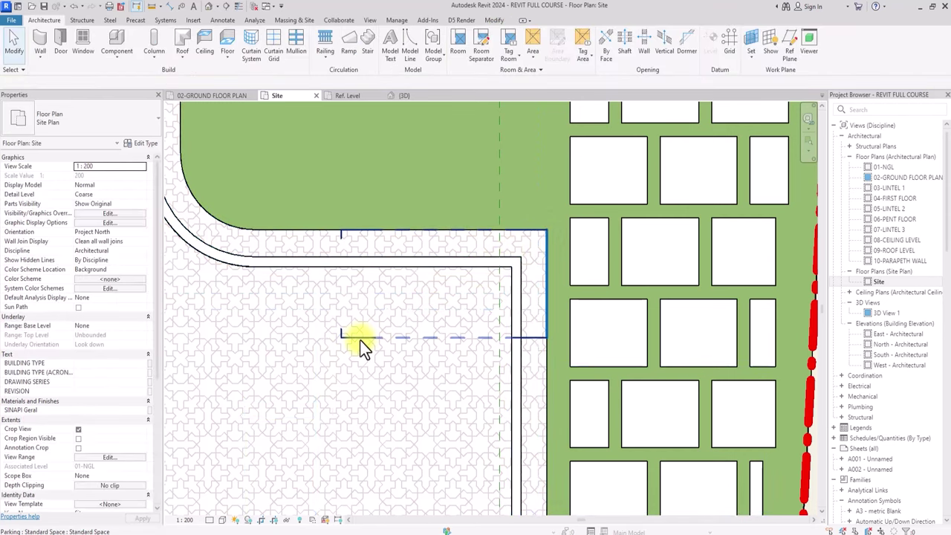
Create a linear, grouped array of the parking space down the bay, spacing the 2nd copy from its upper to its lower outer corner
{"action": "left_click", "coordinate": [359, 340]}
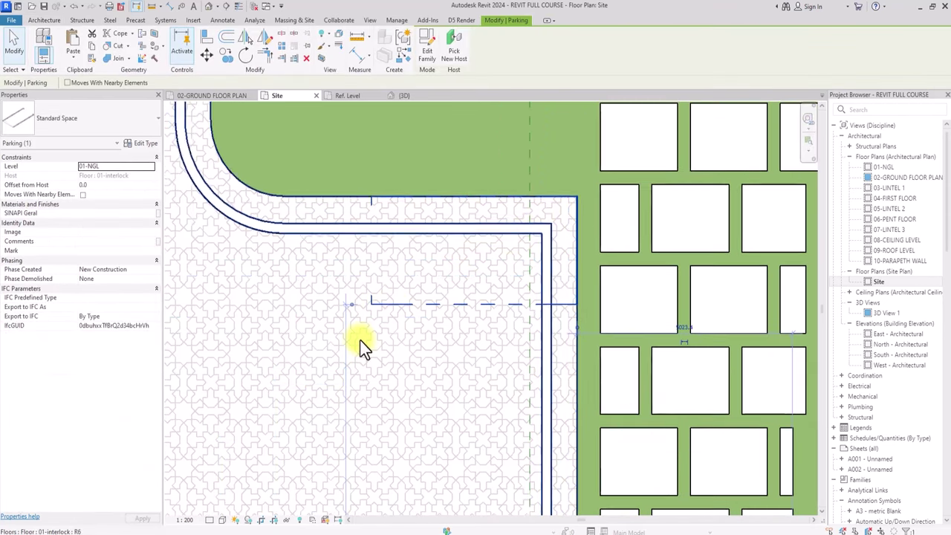
{"action": "left_click", "coordinate": [279, 52]}
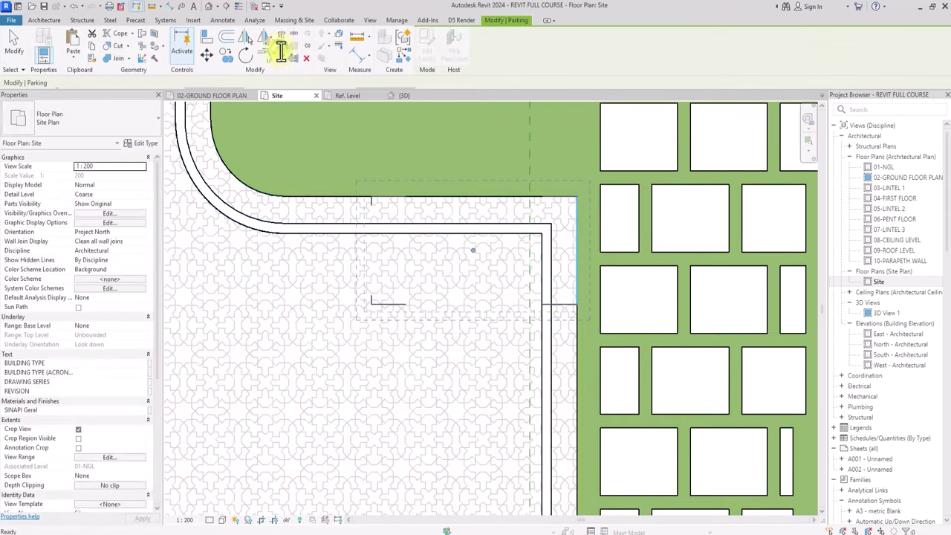
{"action": "left_click", "coordinate": [70, 89]}
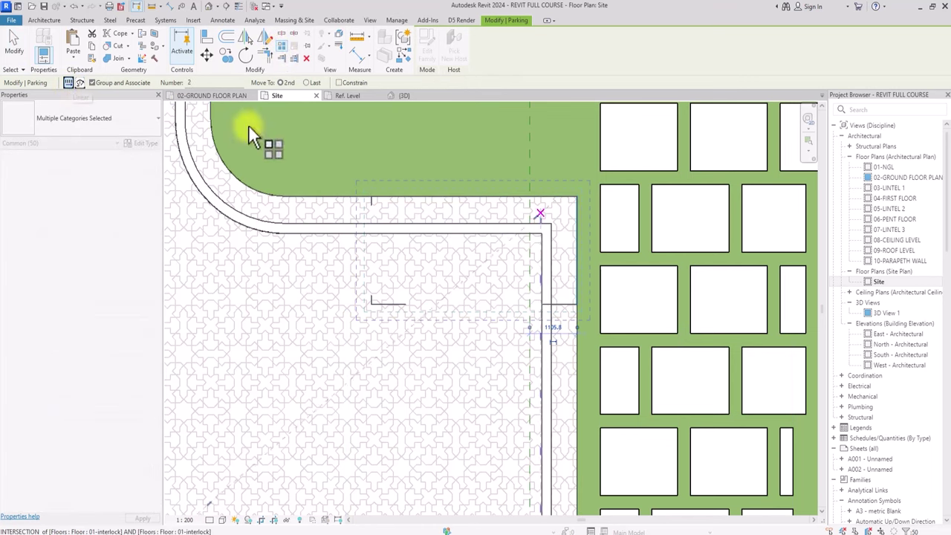
{"action": "scroll", "coordinate": [576, 195], "scroll_direction": "up", "scroll_amount": 3}
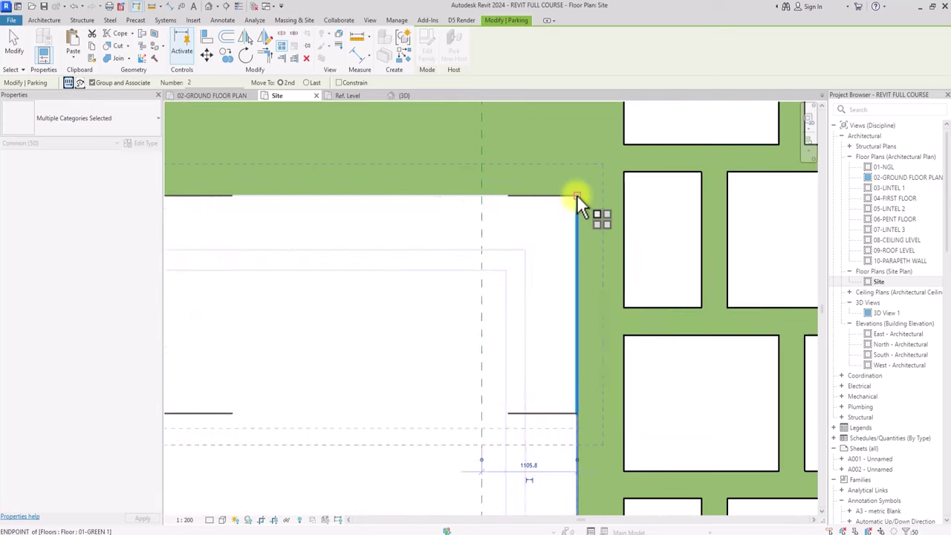
{"action": "left_click", "coordinate": [576, 193]}
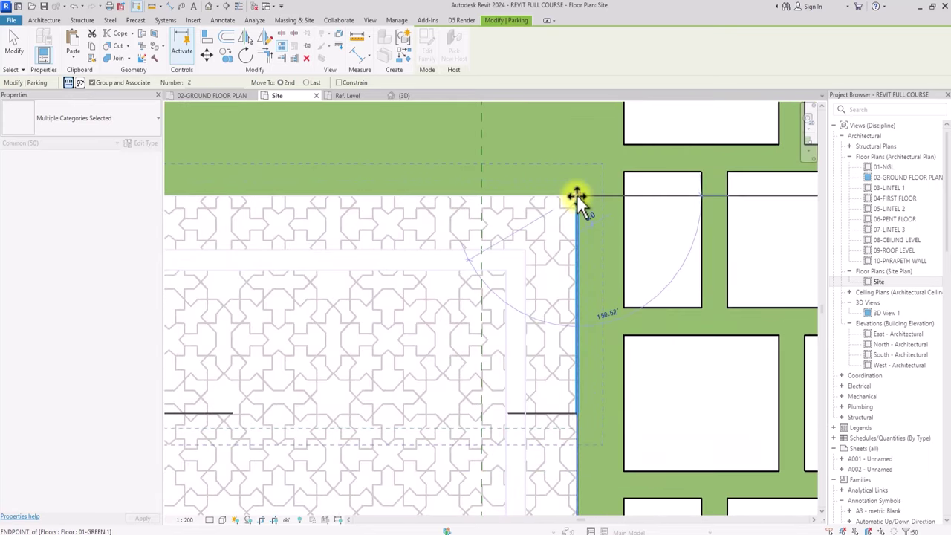
{"action": "left_click", "coordinate": [576, 413]}
Set the parking space array's count to 6 and clear the selection
{"action": "scroll", "coordinate": [575, 414], "scroll_direction": "down", "scroll_amount": 6}
{"action": "scroll", "coordinate": [328, 226], "scroll_direction": "up", "scroll_amount": 2}
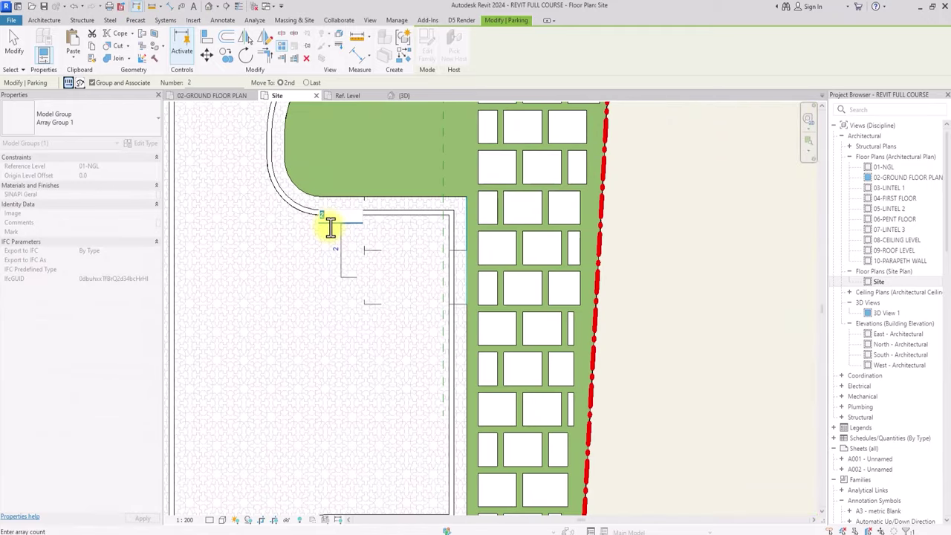
{"action": "scroll", "coordinate": [328, 226], "scroll_direction": "down", "scroll_amount": 3}
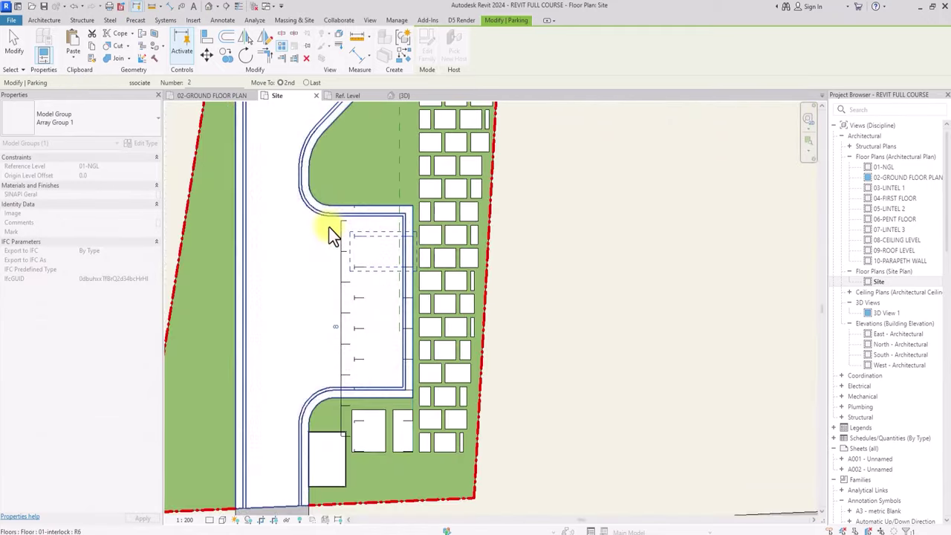
{"action": "scroll", "coordinate": [329, 266], "scroll_direction": "up", "scroll_amount": 1}
{"action": "left_click", "coordinate": [329, 315]}
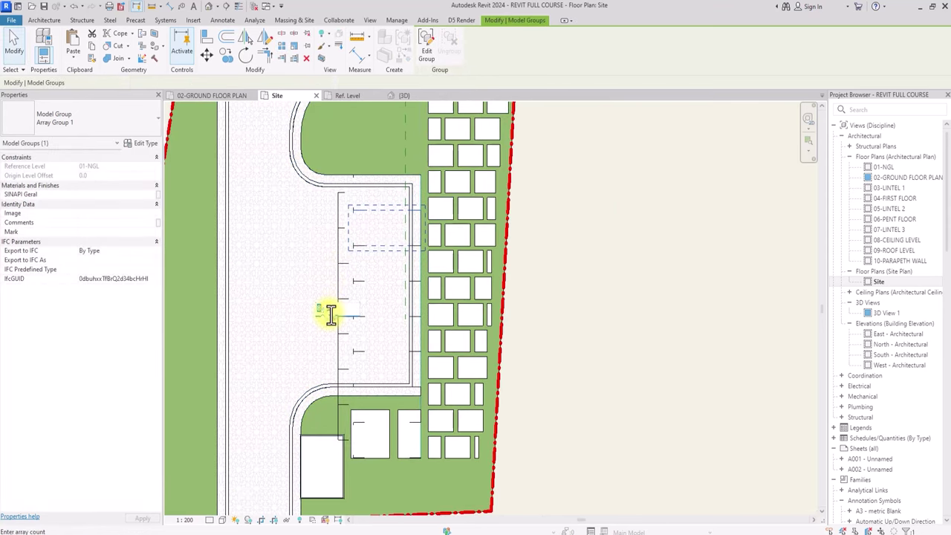
{"action": "key", "text": "Return"}
{"action": "middle_click_drag", "start_coordinate": [385, 338], "coordinate": [479, 221]}
{"action": "scroll", "coordinate": [384, 338], "scroll_direction": "down", "scroll_amount": 1}
{"action": "scroll", "coordinate": [384, 338], "scroll_direction": "down", "scroll_amount": 2}
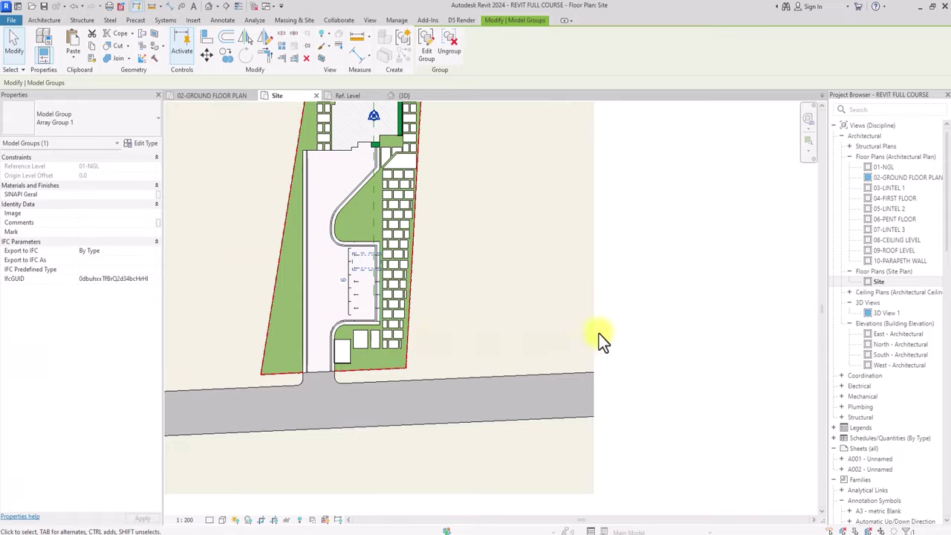
{"action": "left_click", "coordinate": [620, 332]}
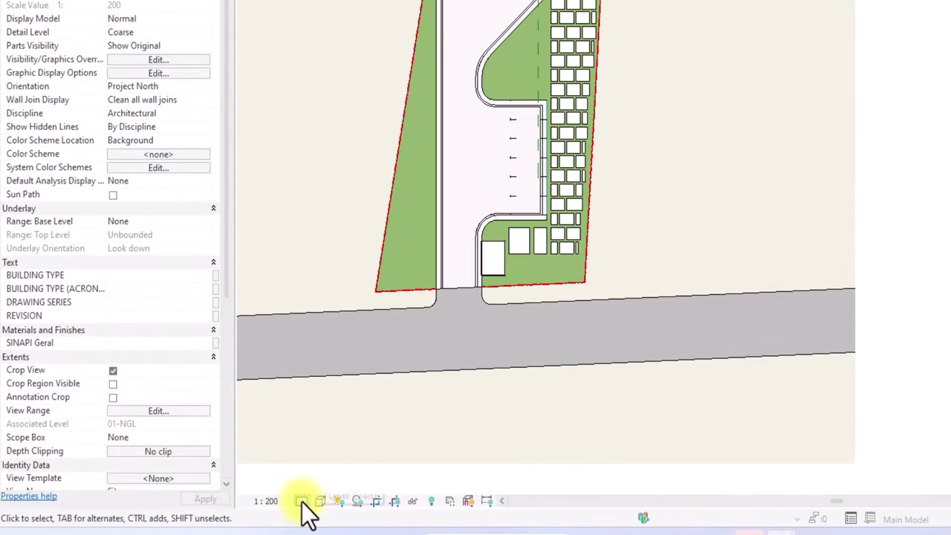
Set the Site view's detail level to Fine and check the parking bay lines
{"action": "left_click", "coordinate": [302, 502]}
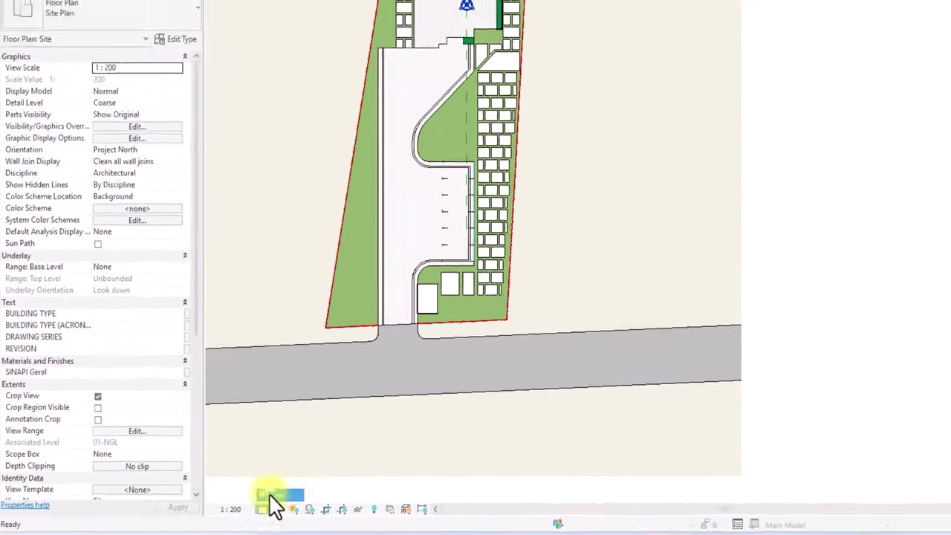
{"action": "left_click", "coordinate": [309, 488]}
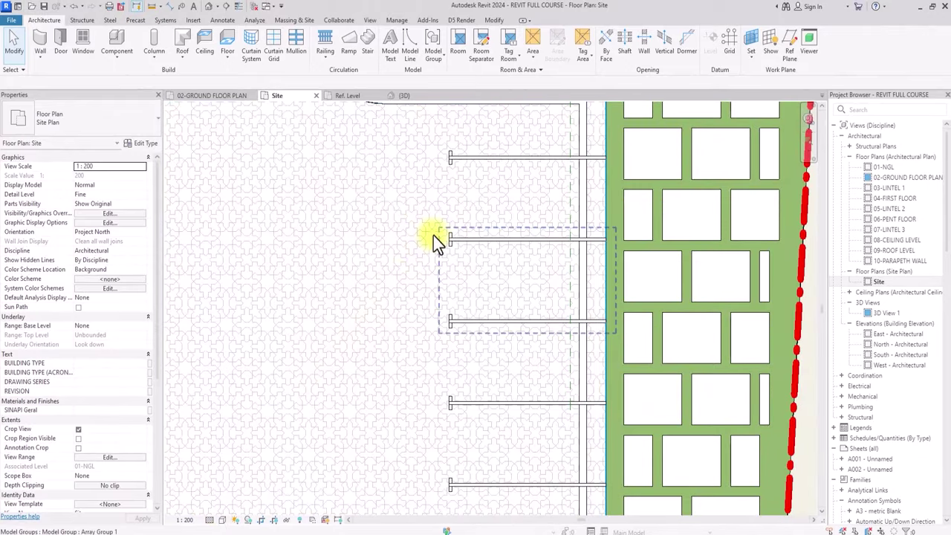
{"action": "scroll", "coordinate": [492, 225], "scroll_direction": "down", "scroll_amount": 2}
{"action": "scroll", "coordinate": [481, 246], "scroll_direction": "down", "scroll_amount": 2}
{"action": "middle_click_drag", "start_coordinate": [481, 245], "coordinate": [469, 362]}
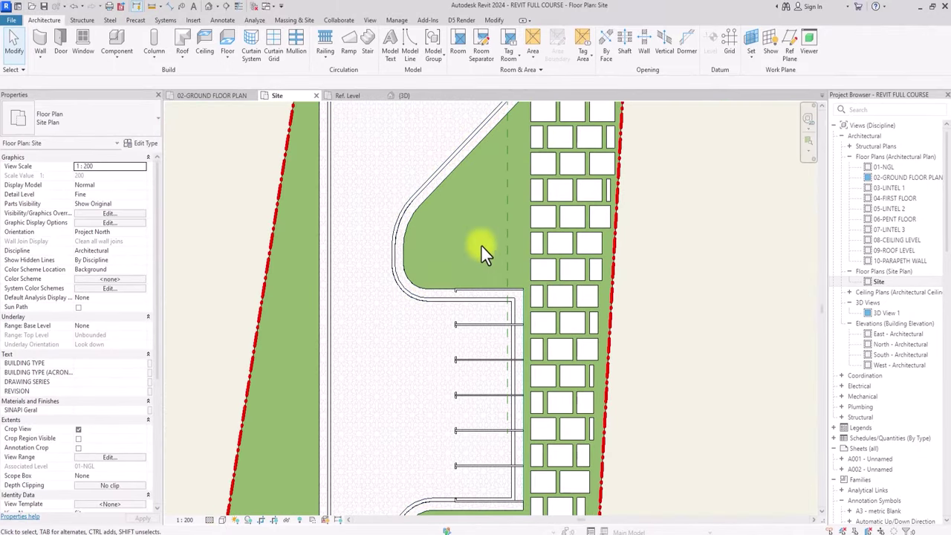
Switch to File Explorer, open the TREES folder in the family library and load the a_tree35 family into the Site plan
{"action": "left_click", "coordinate": [606, 487]}
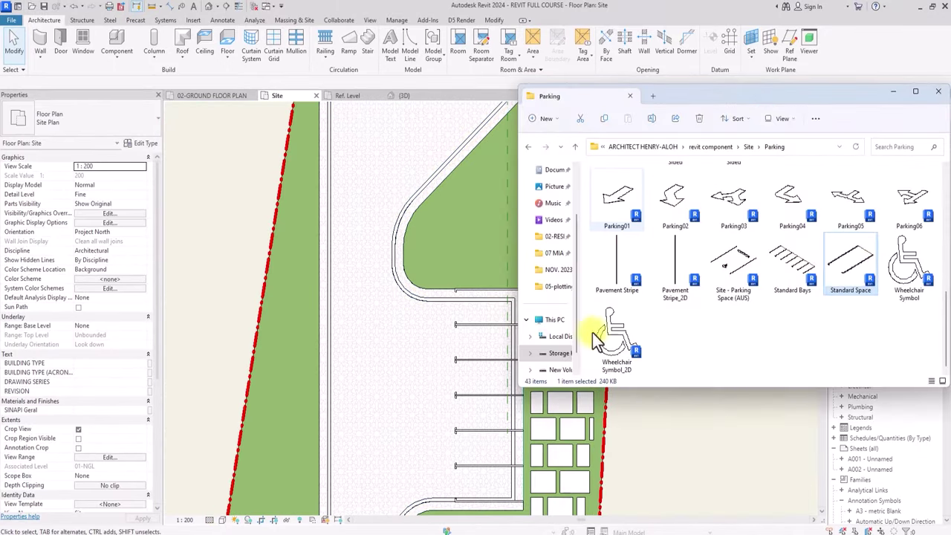
{"action": "left_click", "coordinate": [576, 147]}
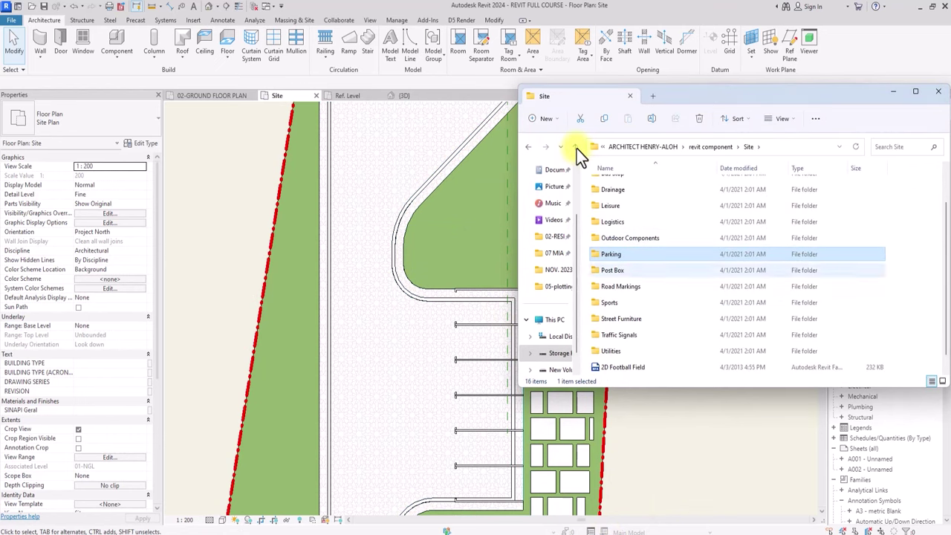
{"action": "scroll", "coordinate": [609, 238], "scroll_direction": "up", "scroll_amount": 2}
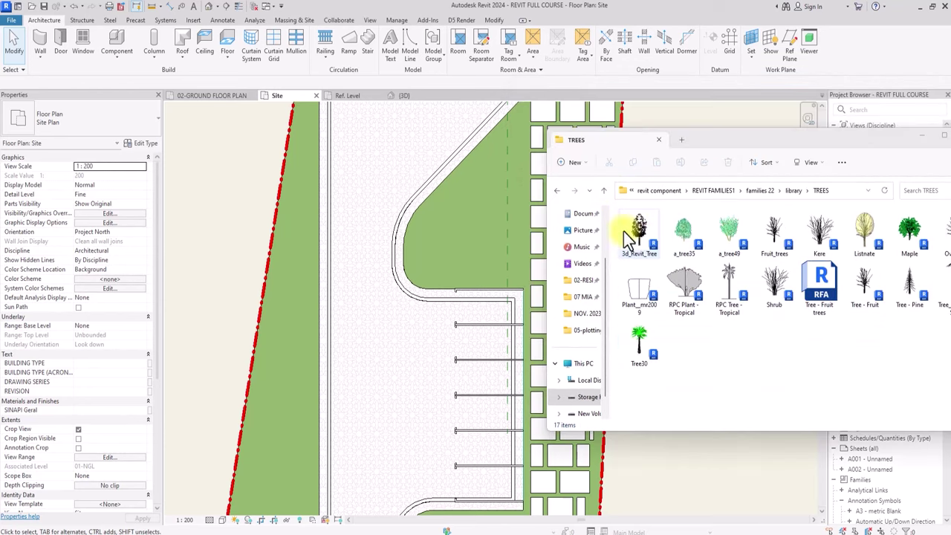
{"action": "left_click_drag", "start_coordinate": [643, 245], "coordinate": [370, 262]}
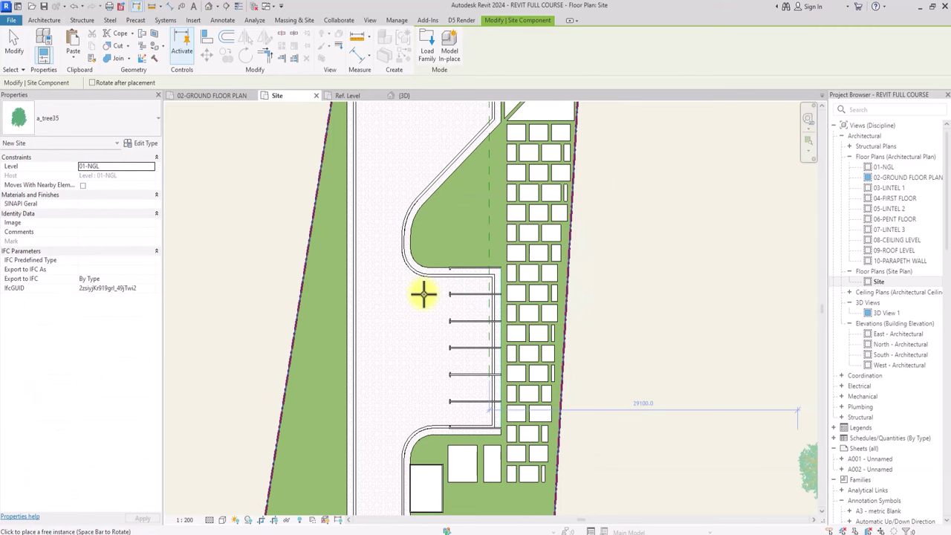
Place one a_tree35 tree in the curved green area above the parking bay and another in the plot's lower-left green corner
{"action": "scroll", "coordinate": [424, 295], "scroll_direction": "down", "scroll_amount": 1}
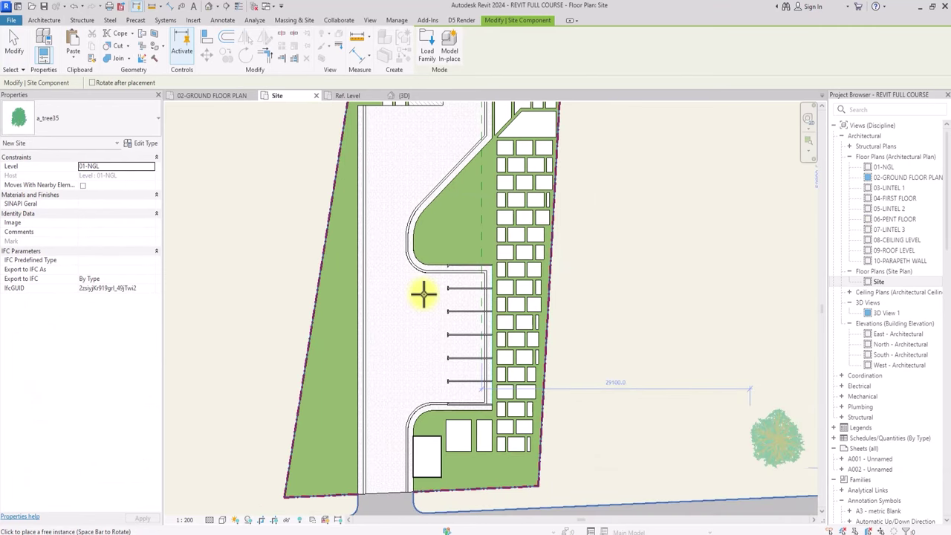
{"action": "scroll", "coordinate": [425, 290], "scroll_direction": "down", "scroll_amount": 1}
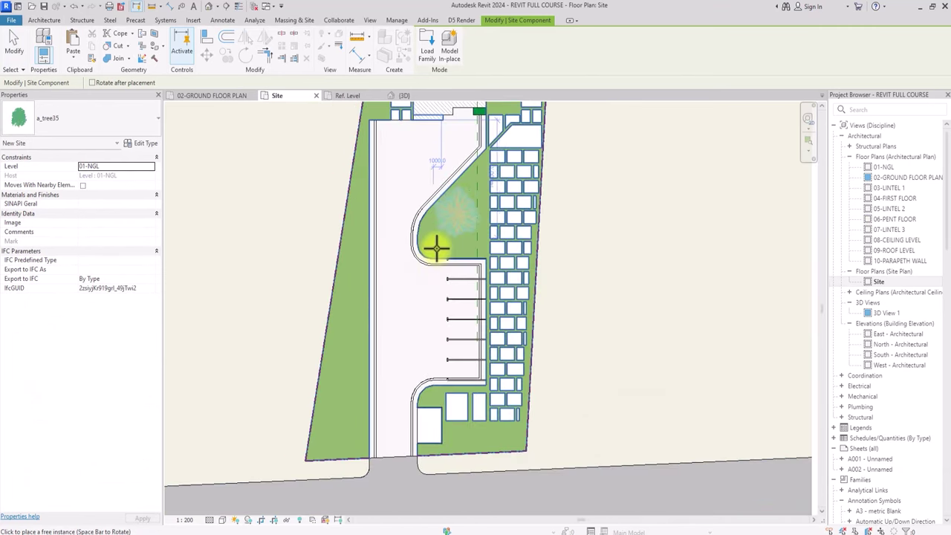
{"action": "left_click", "coordinate": [437, 249]}
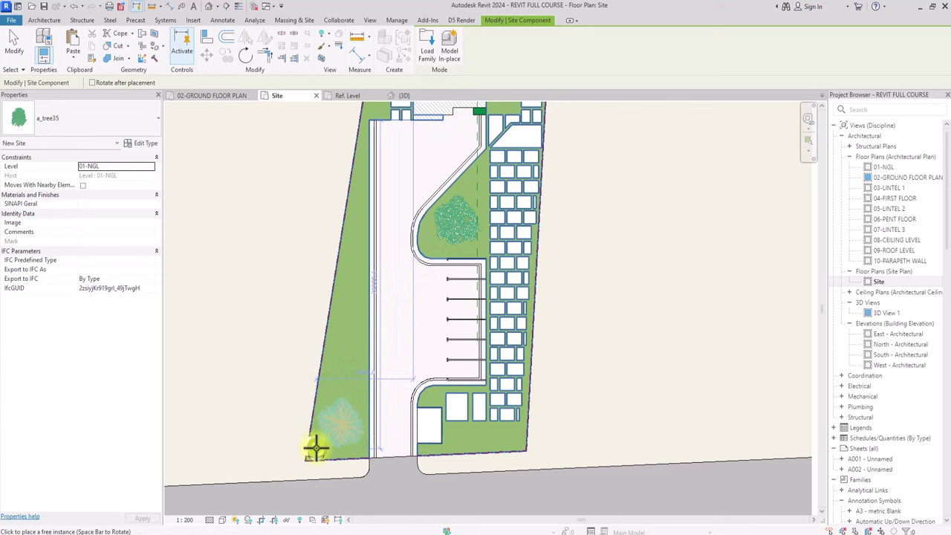
{"action": "left_click", "coordinate": [316, 448]}
{"action": "middle_click_drag", "start_coordinate": [378, 238], "coordinate": [370, 424]}
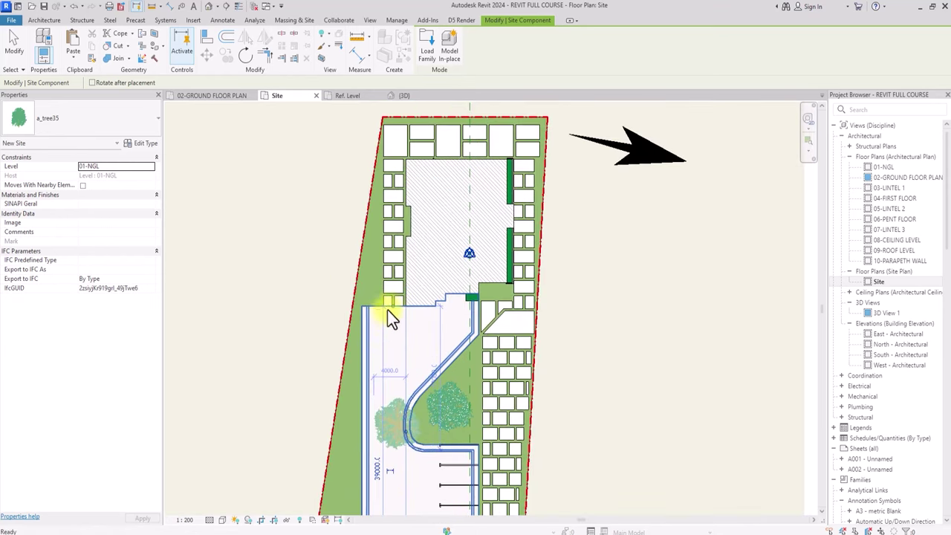
{"action": "scroll", "coordinate": [387, 307], "scroll_direction": "down", "scroll_amount": 1}
{"action": "key", "text": "Escape"}
{"action": "key", "text": "Escape"}
{"action": "middle_click_drag", "start_coordinate": [388, 307], "coordinate": [381, 214]}
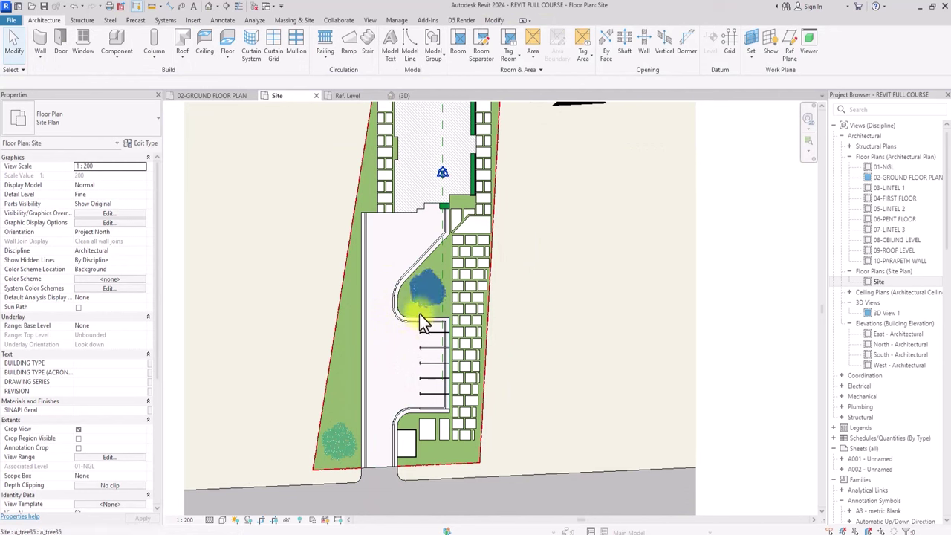
Override the graphics of the tree's category in the Site view so that both trees display paler
{"action": "left_click", "coordinate": [425, 292]}
{"action": "right_click", "coordinate": [425, 292]}
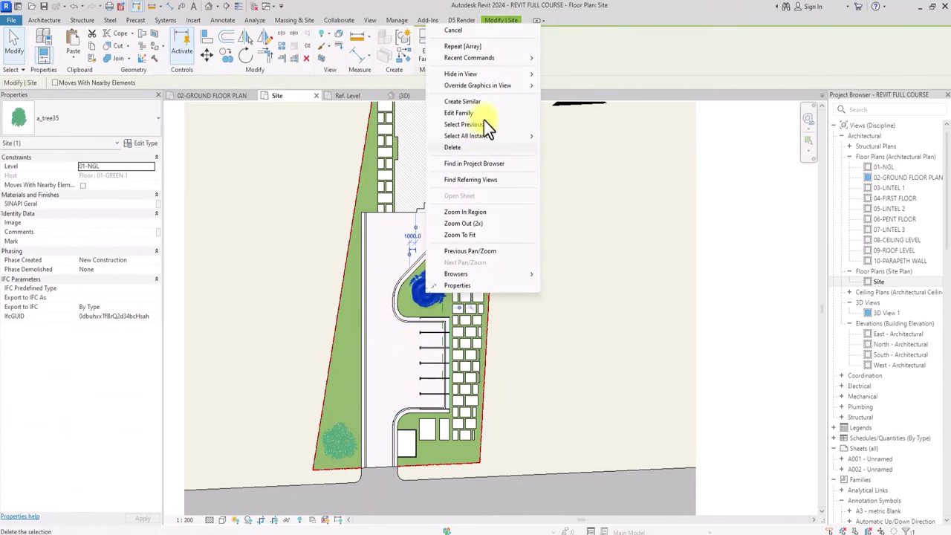
{"action": "mouse_move", "coordinate": [496, 84]}
{"action": "left_click", "coordinate": [578, 94]}
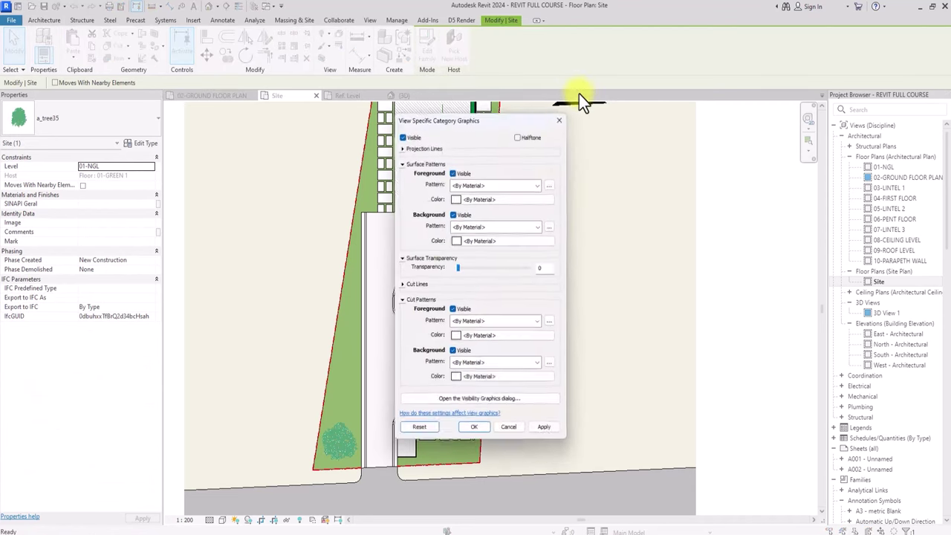
{"action": "left_click", "coordinate": [473, 436]}
{"action": "scroll", "coordinate": [372, 342], "scroll_direction": "down", "scroll_amount": 3}
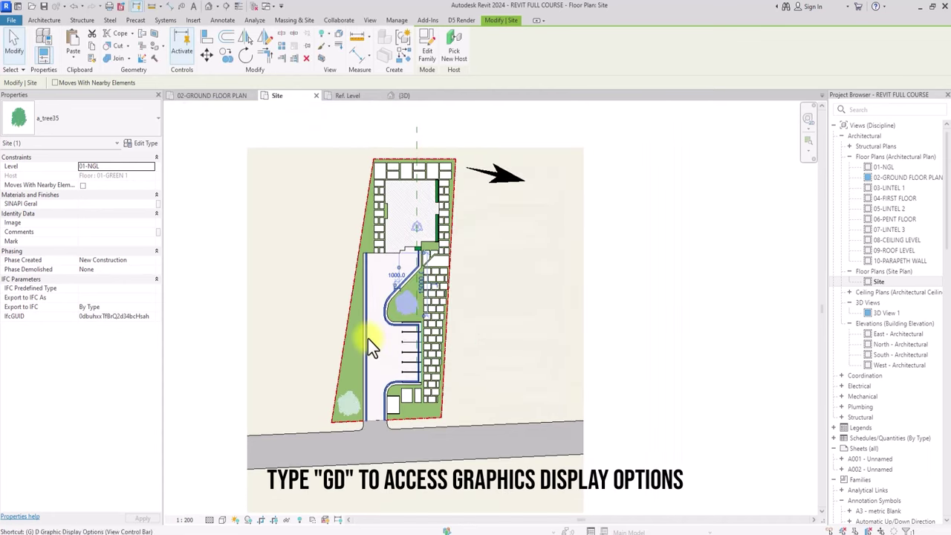
In the Site view's Graphic Display Options, enable smooth lines with anti-aliasing, cast shadows and ambient shadows
{"action": "key", "text": "g"}
{"action": "key", "text": "d"}
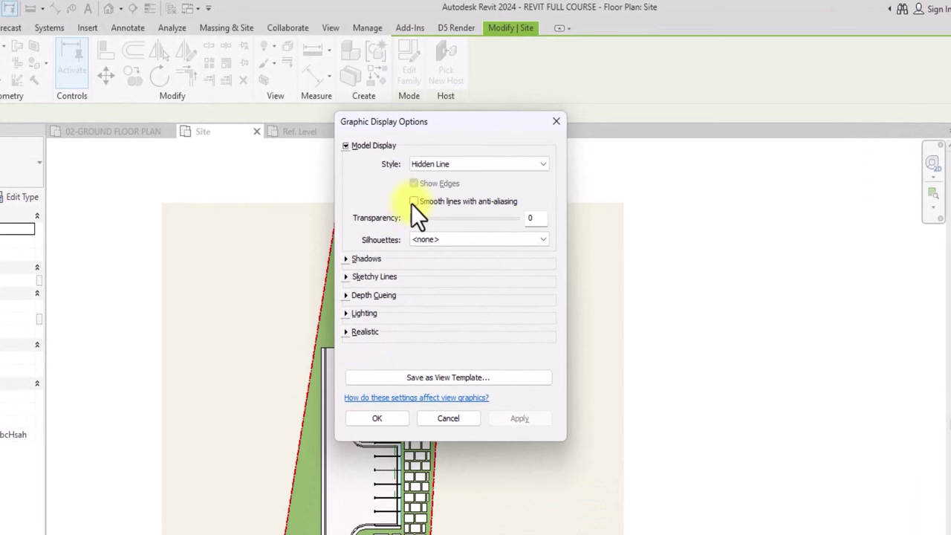
{"action": "left_click", "coordinate": [413, 202]}
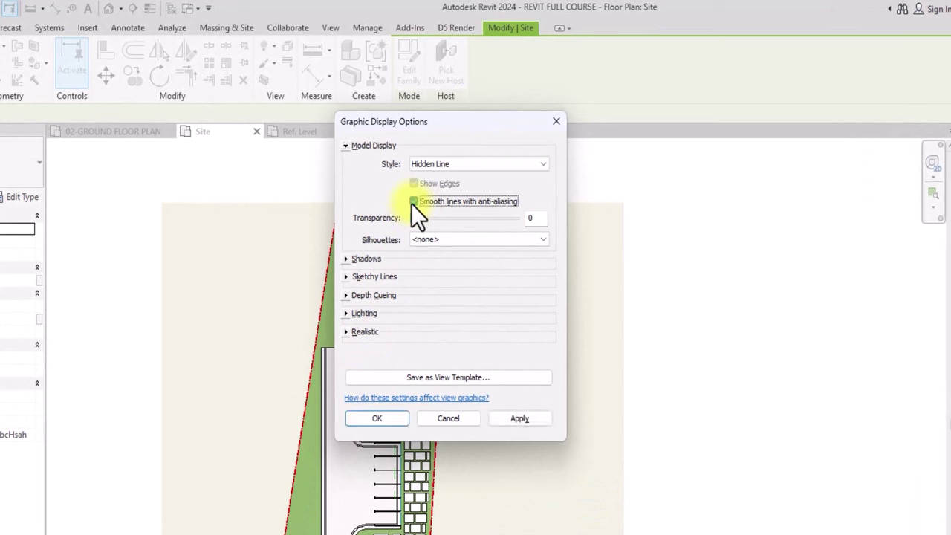
{"action": "left_click", "coordinate": [345, 258]}
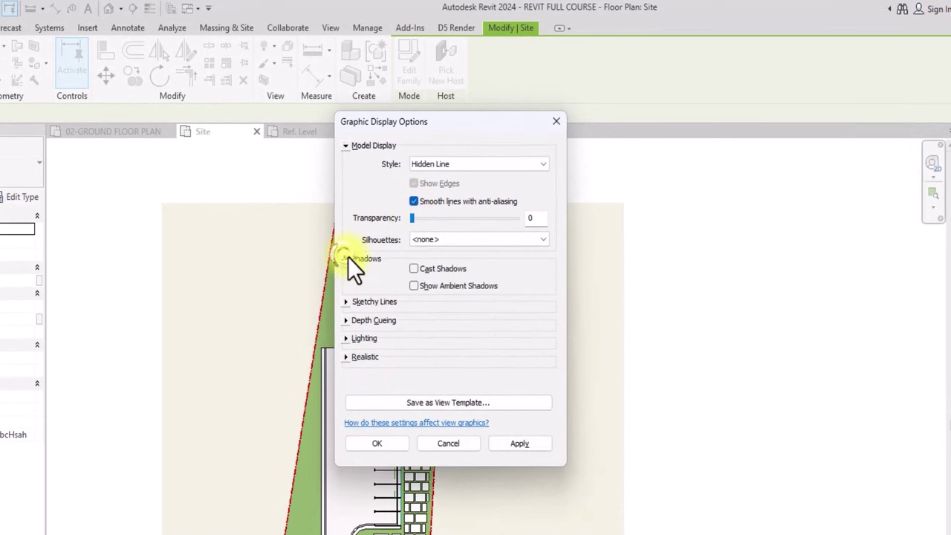
{"action": "left_click", "coordinate": [413, 269]}
{"action": "left_click", "coordinate": [413, 285]}
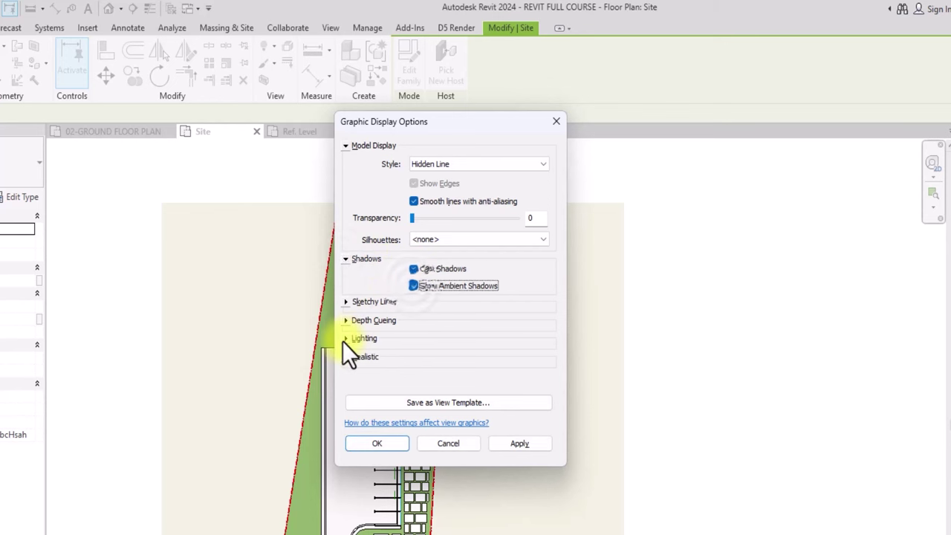
Set the view's lighting to sun 60, ambient light 20 and shadows 5
{"action": "left_click", "coordinate": [343, 339]}
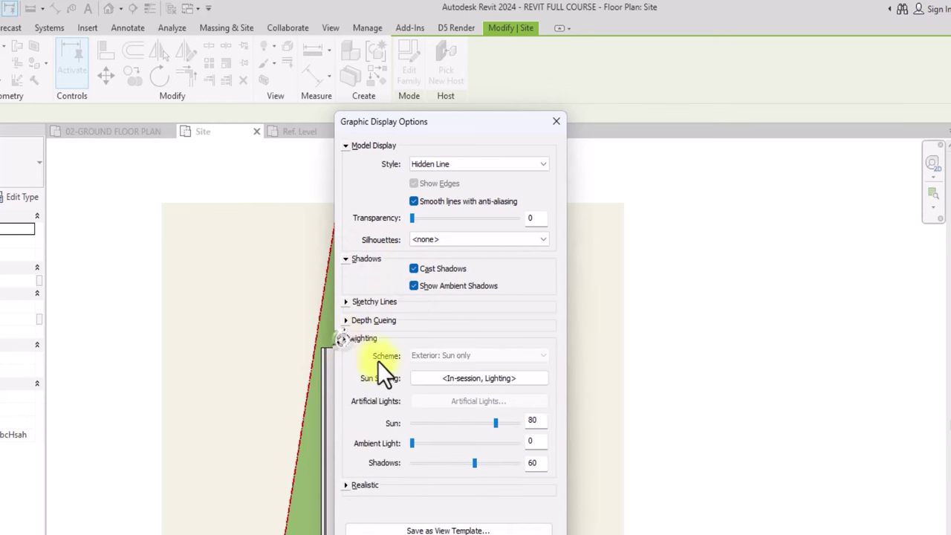
{"action": "left_click", "coordinate": [489, 423]}
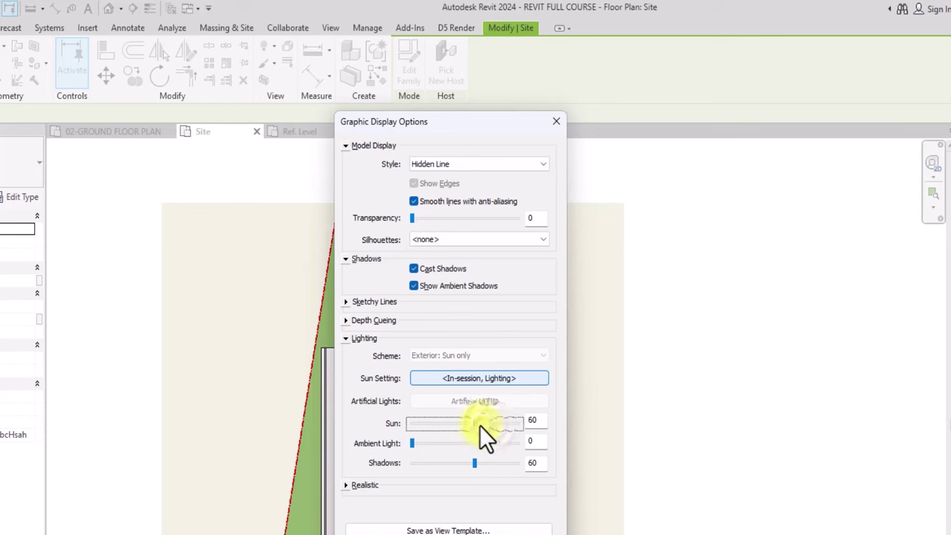
{"action": "left_click", "coordinate": [428, 443]}
{"action": "double_click", "coordinate": [526, 463]}
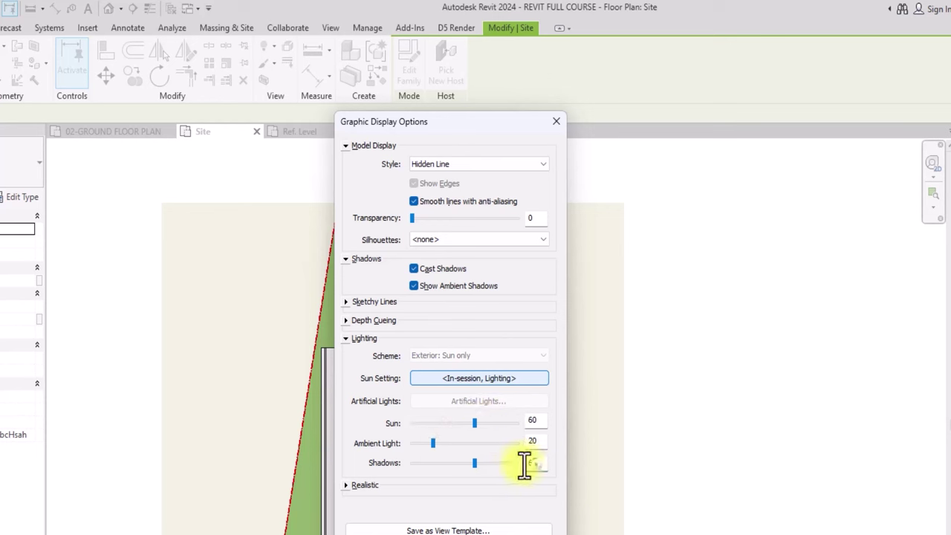
{"action": "type", "text": "5"}
Set the sun setting to the Sunlight from Top Right preset and apply the graphic display options
{"action": "left_click", "coordinate": [457, 381]}
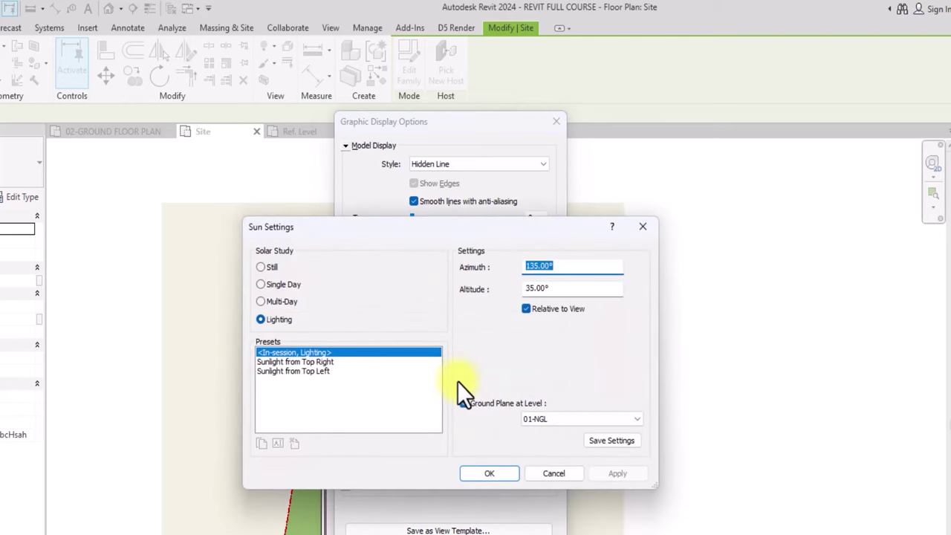
{"action": "left_click", "coordinate": [293, 362]}
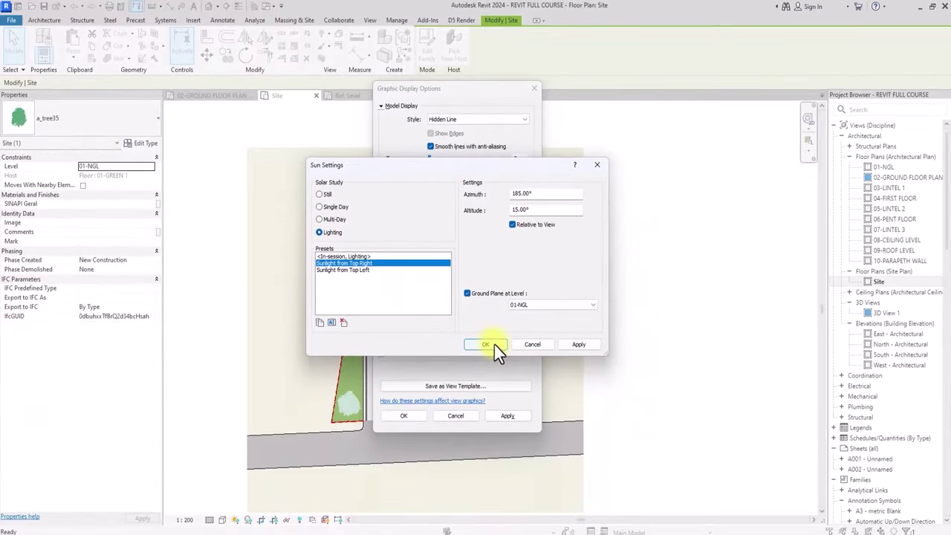
{"action": "left_click", "coordinate": [489, 473]}
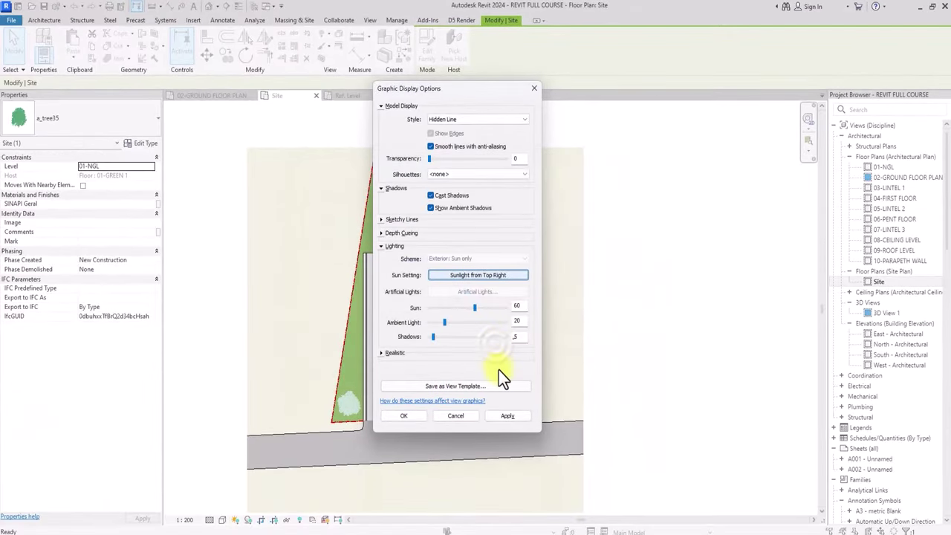
{"action": "left_click", "coordinate": [506, 416]}
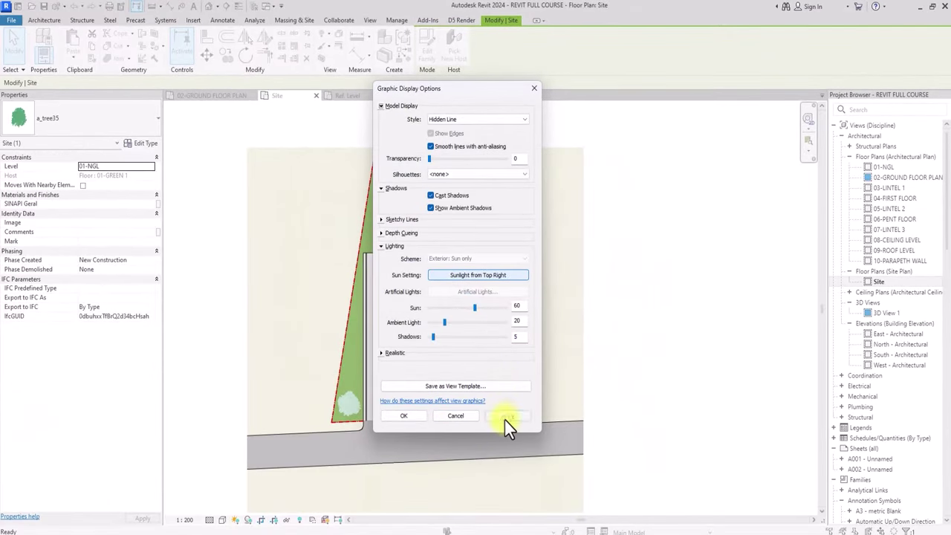
{"action": "left_click", "coordinate": [404, 416]}
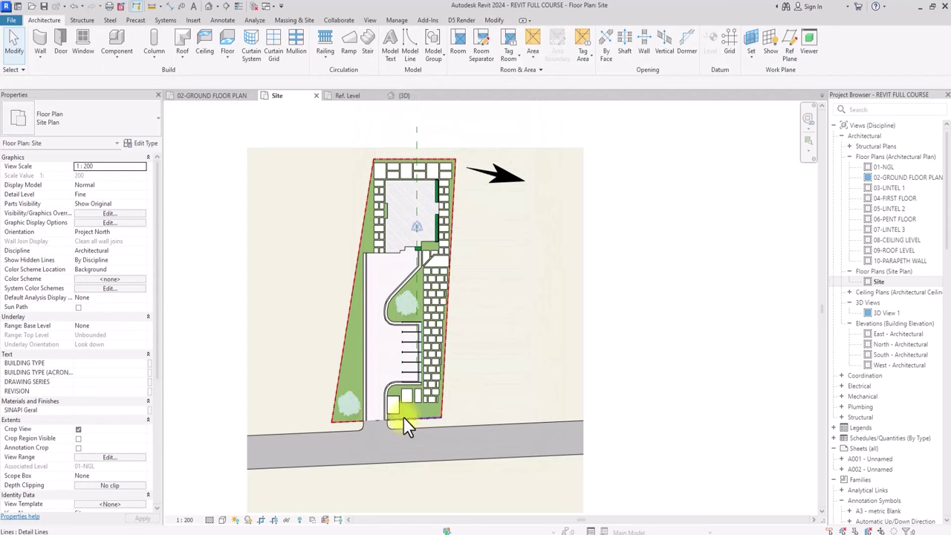
Hide the vertical Center (East/West) reference plane in the Site view
{"action": "scroll", "coordinate": [392, 327], "scroll_direction": "up", "scroll_amount": 3}
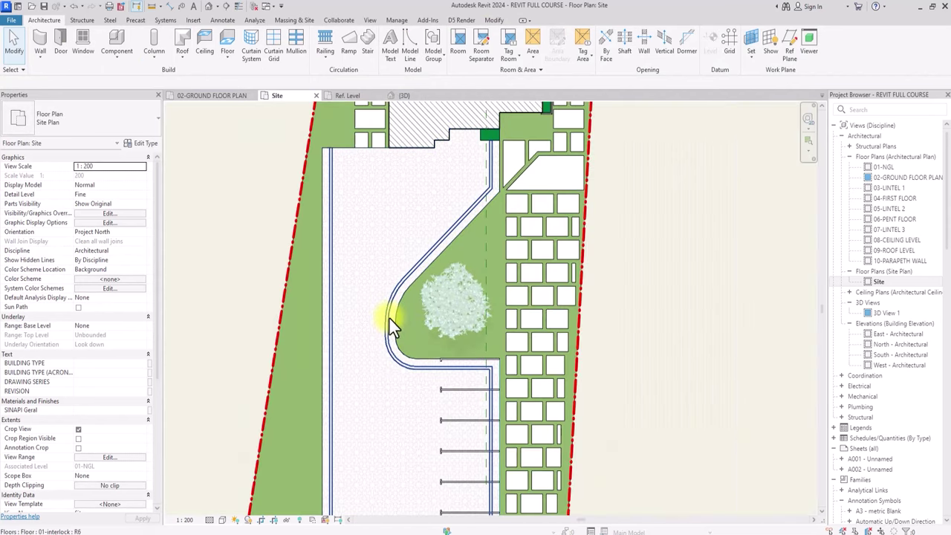
{"action": "scroll", "coordinate": [389, 320], "scroll_direction": "down", "scroll_amount": 5}
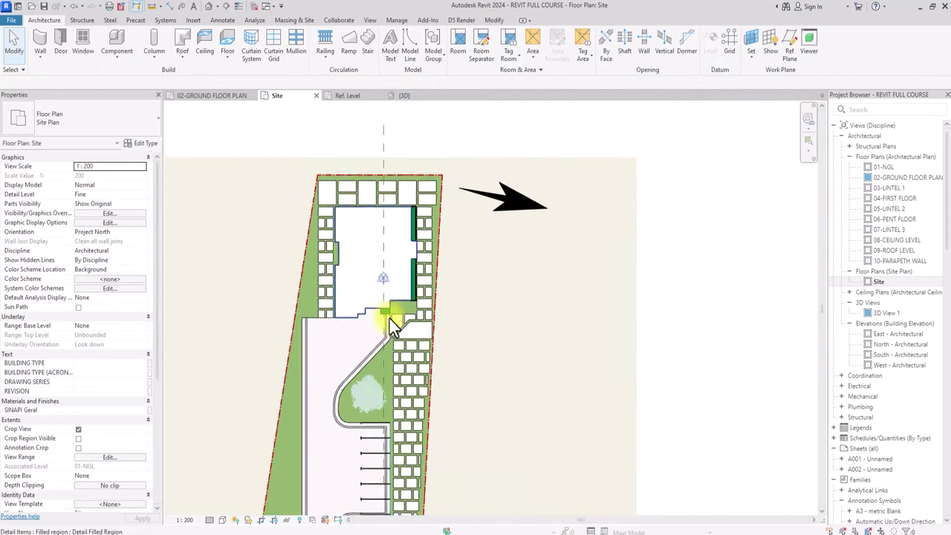
{"action": "middle_click_drag", "start_coordinate": [389, 319], "coordinate": [400, 342]}
{"action": "scroll", "coordinate": [390, 191], "scroll_direction": "up", "scroll_amount": 2}
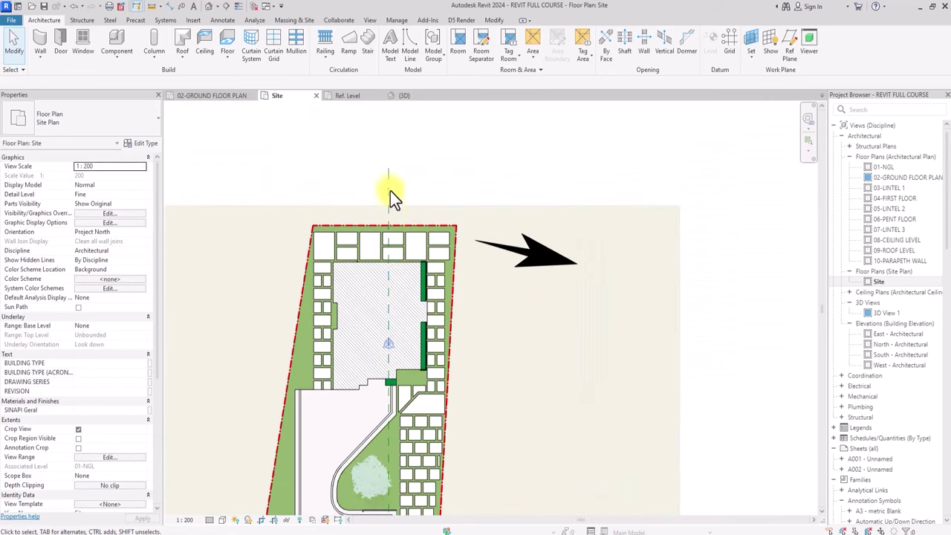
{"action": "left_click", "coordinate": [390, 185]}
{"action": "left_click", "coordinate": [392, 190]}
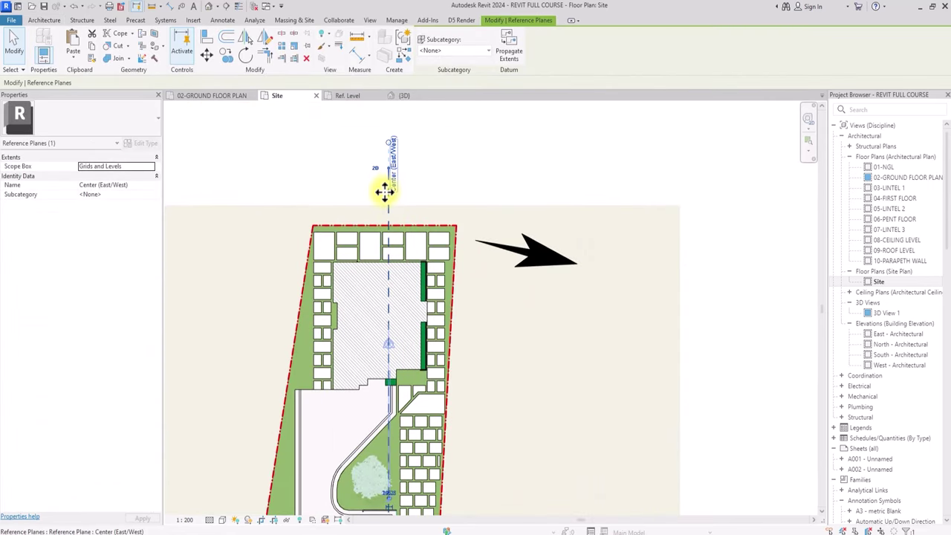
{"action": "right_click", "coordinate": [385, 193]}
{"action": "left_click", "coordinate": [531, 280]}
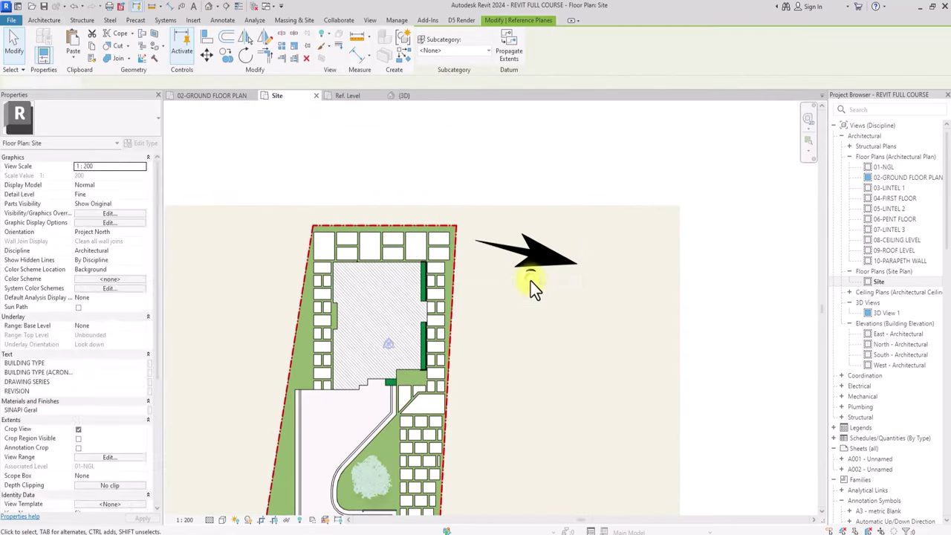
Create a new sheet with the A3 metric Blank titleblock and place the Site plan on it
{"action": "scroll", "coordinate": [531, 281], "scroll_direction": "down", "scroll_amount": 4}
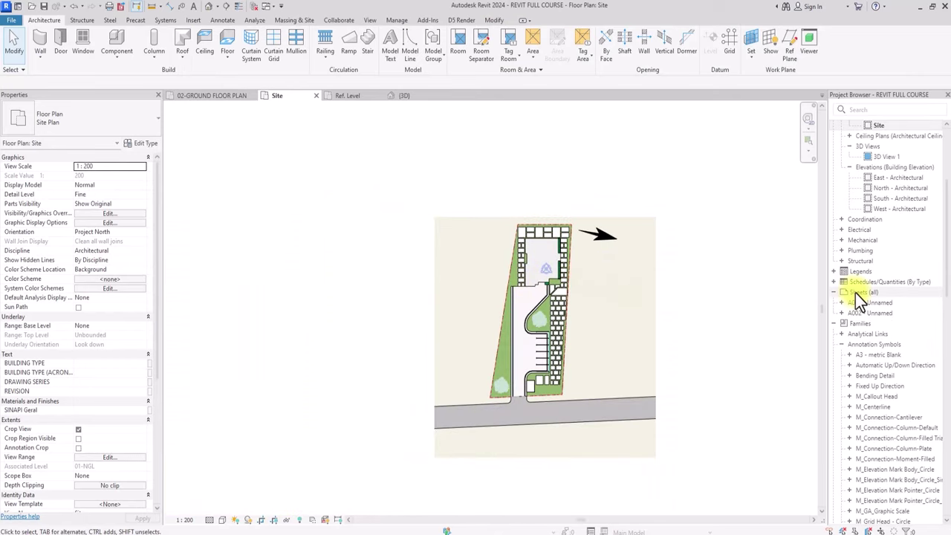
{"action": "left_click", "coordinate": [855, 293]}
{"action": "right_click", "coordinate": [852, 295]}
{"action": "left_click", "coordinate": [840, 301]}
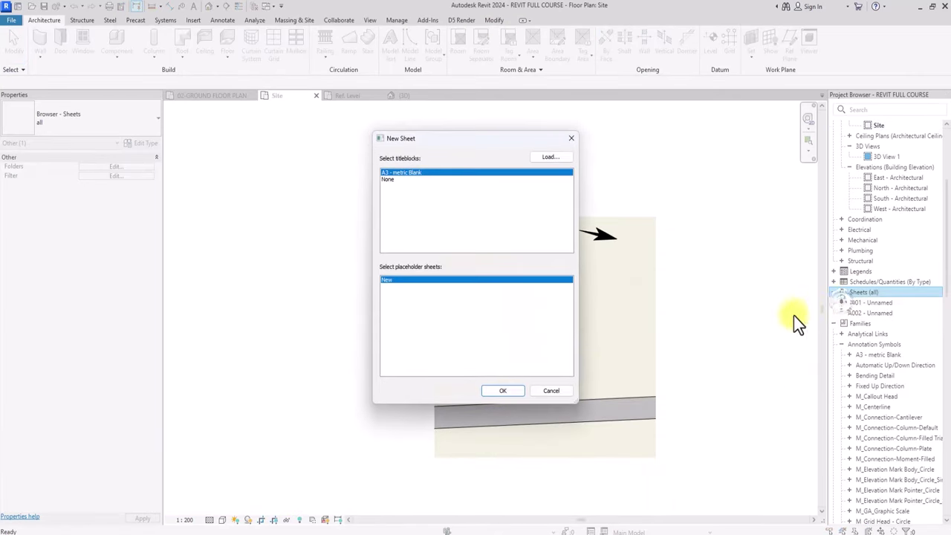
{"action": "left_click", "coordinate": [513, 393]}
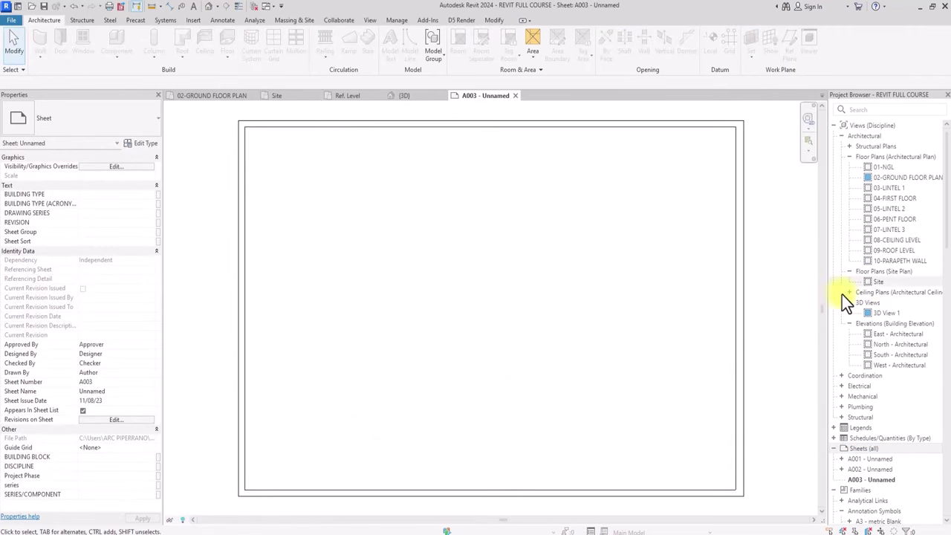
{"action": "left_click_drag", "start_coordinate": [881, 282], "coordinate": [621, 290]}
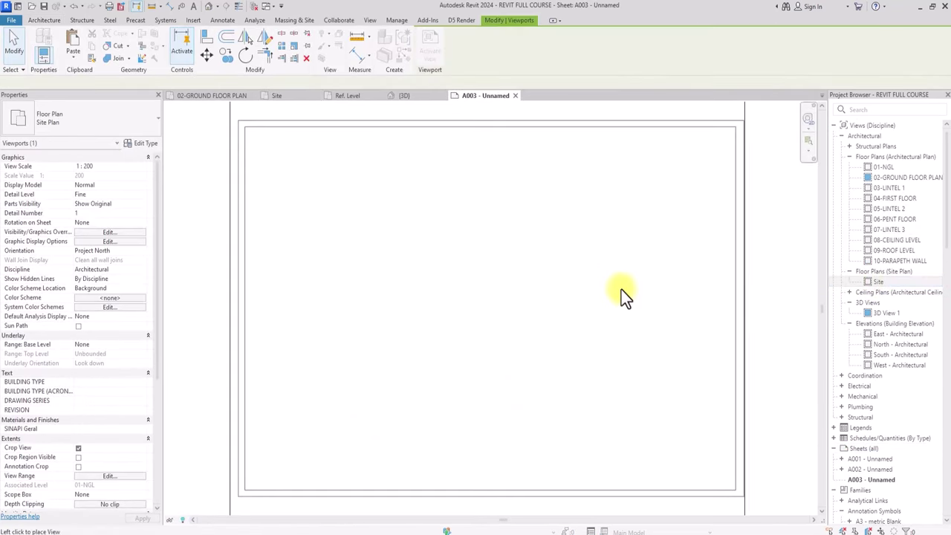
{"action": "left_click", "coordinate": [487, 292]}
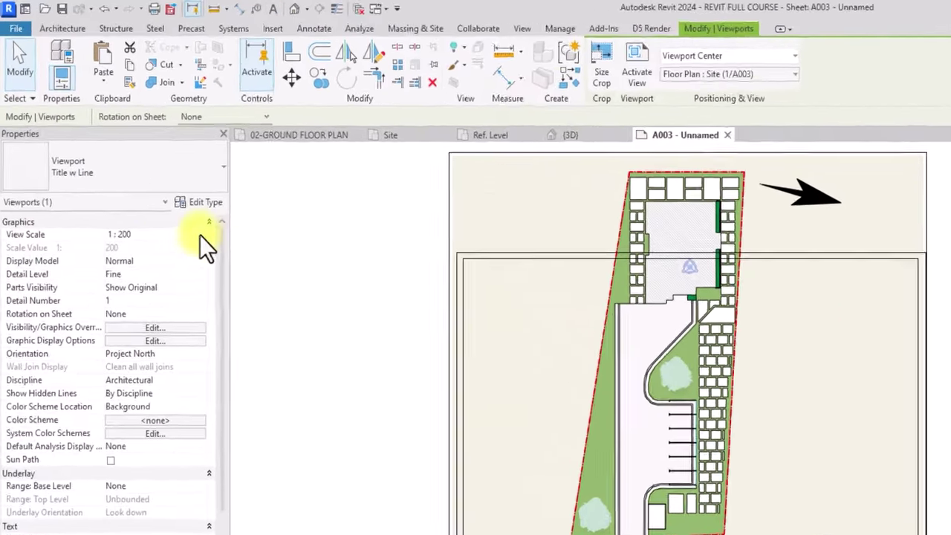
Set the Site viewport's view scale to Custom with a scale value of 1:250
{"action": "left_click", "coordinate": [200, 235]}
{"action": "scroll", "coordinate": [135, 257], "scroll_direction": "up", "scroll_amount": 3}
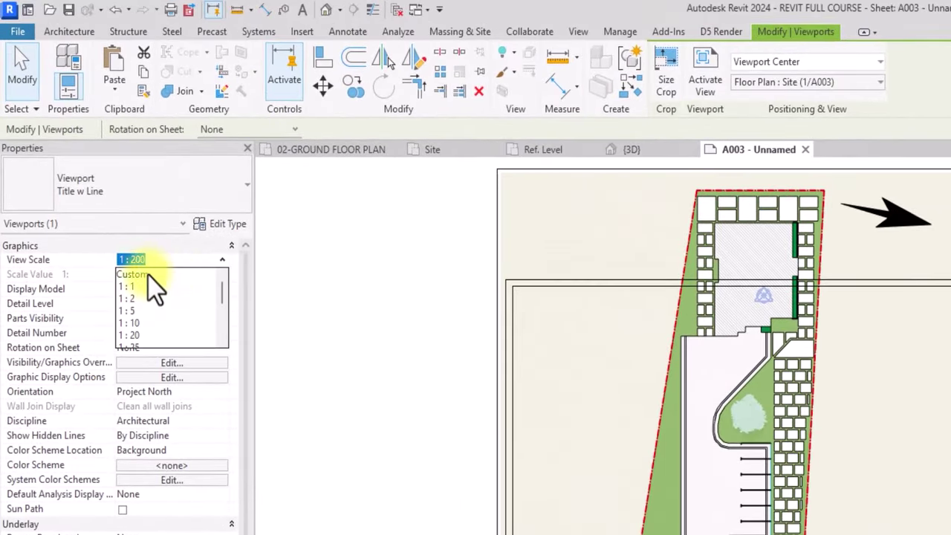
{"action": "left_click", "coordinate": [148, 274]}
{"action": "left_click", "coordinate": [154, 274]}
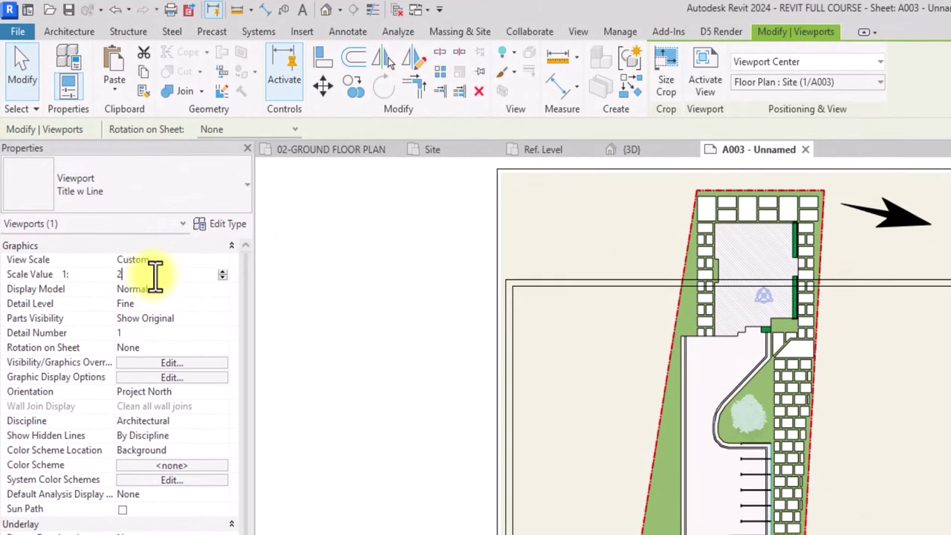
{"action": "type", "text": "250"}
{"action": "key", "text": "Return"}
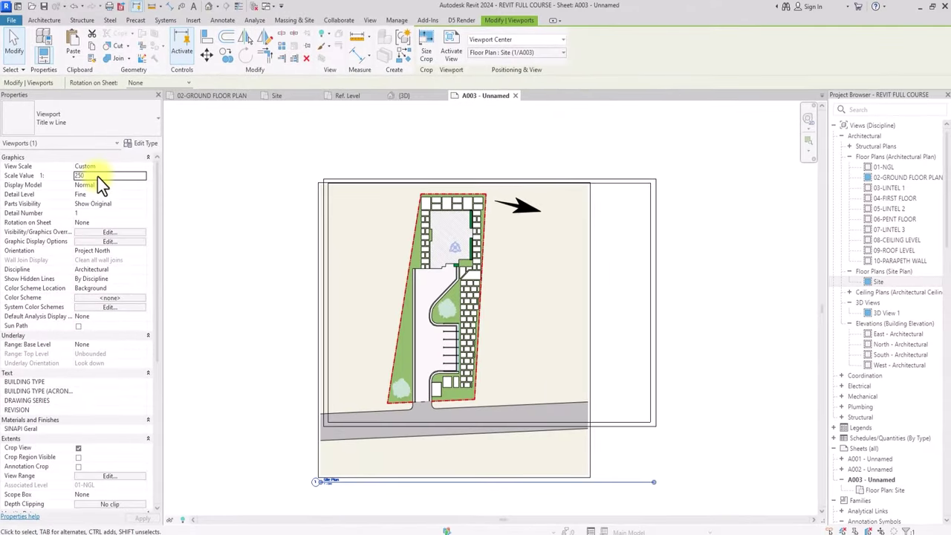
Activate the Site viewport, shrink its crop region at the bottom and both sides to fit the sheet border, hide the crop region and deactivate the view
{"action": "double_click", "coordinate": [350, 347]}
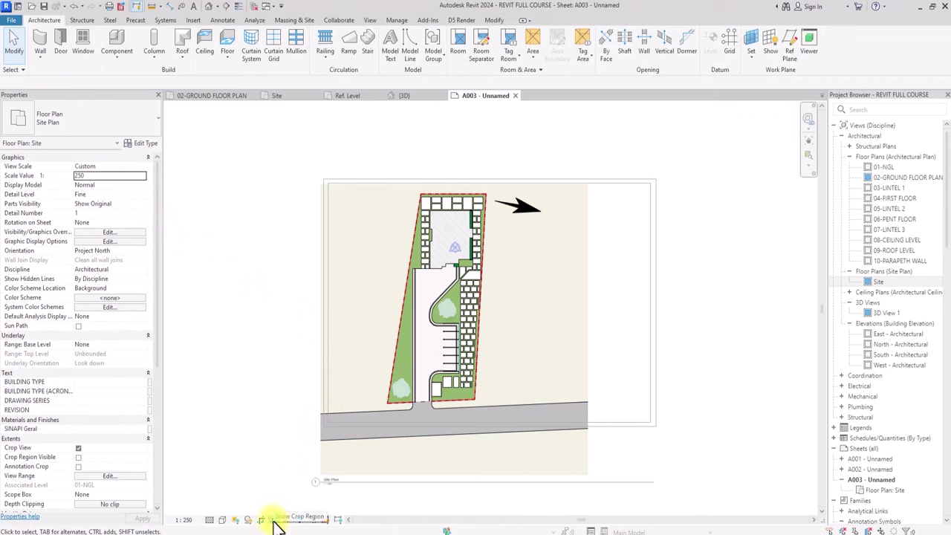
{"action": "left_click", "coordinate": [465, 475]}
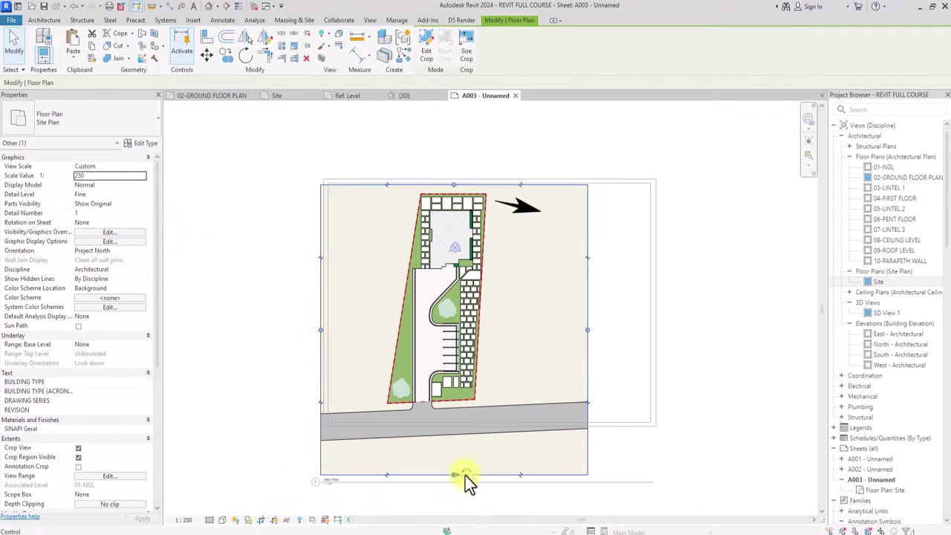
{"action": "left_click_drag", "start_coordinate": [455, 476], "coordinate": [459, 419]}
{"action": "left_click_drag", "start_coordinate": [320, 301], "coordinate": [353, 301]}
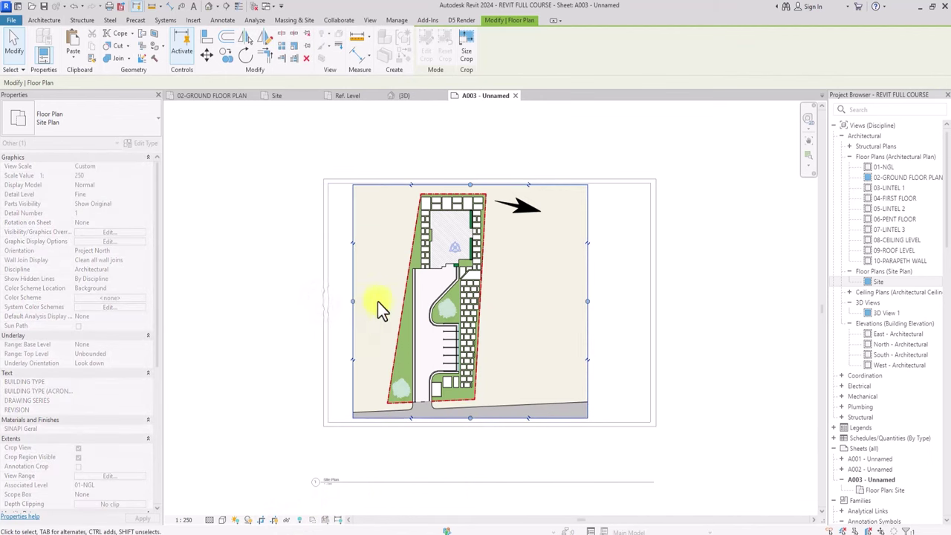
{"action": "left_click_drag", "start_coordinate": [588, 302], "coordinate": [558, 311]}
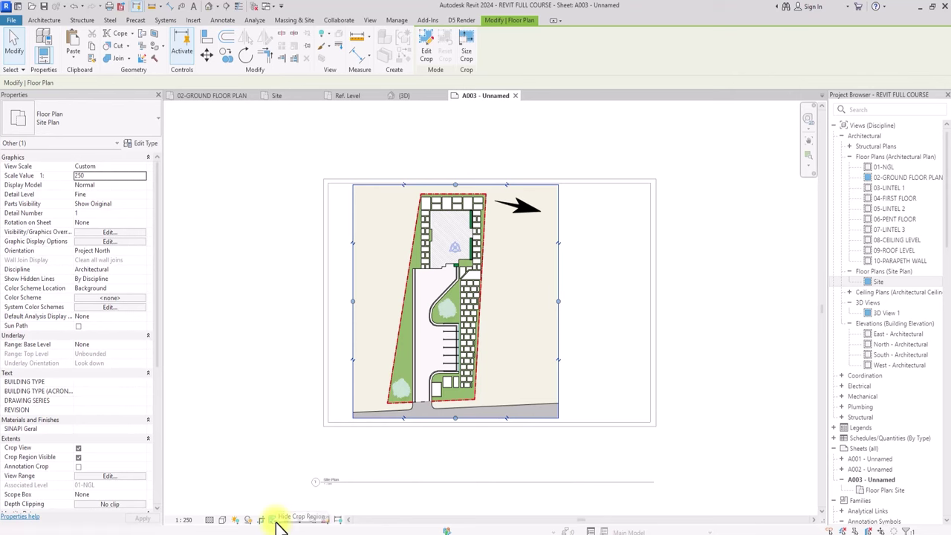
{"action": "left_click", "coordinate": [279, 522]}
{"action": "double_click", "coordinate": [256, 421]}
Nudge the Site viewport to the right so it sits near the centre of the sheet
{"action": "scroll", "coordinate": [310, 393], "scroll_direction": "down", "scroll_amount": 2}
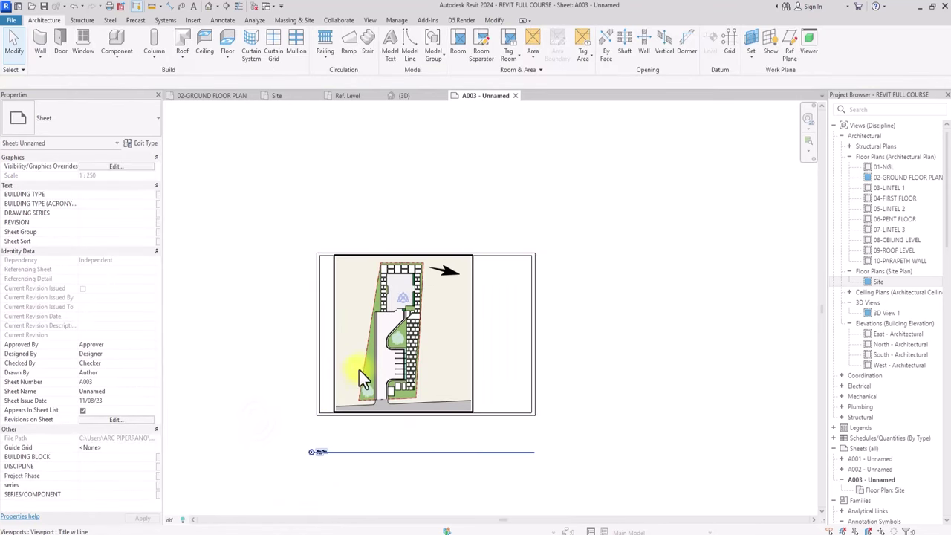
{"action": "left_click", "coordinate": [361, 369]}
{"action": "key", "text": "Right"}
{"action": "key", "text": "Right"}
{"action": "key", "text": "Right"}
{"action": "key", "text": "Right"}
{"action": "key", "text": "Right"}
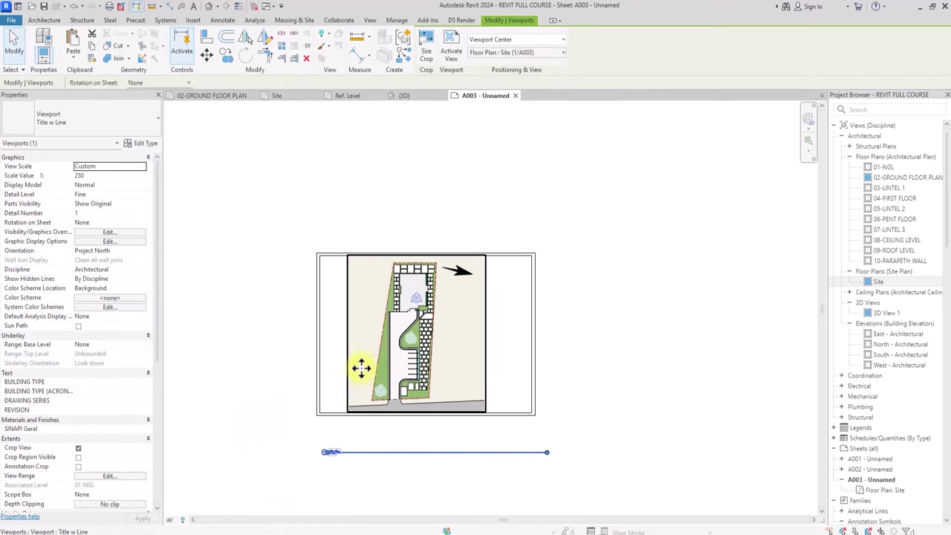
Move the Site Plan view title inside the sheet's lower-left corner and shorten its title line to about the text's width
{"action": "left_click", "coordinate": [351, 469]}
{"action": "scroll", "coordinate": [351, 468], "scroll_direction": "up", "scroll_amount": 2}
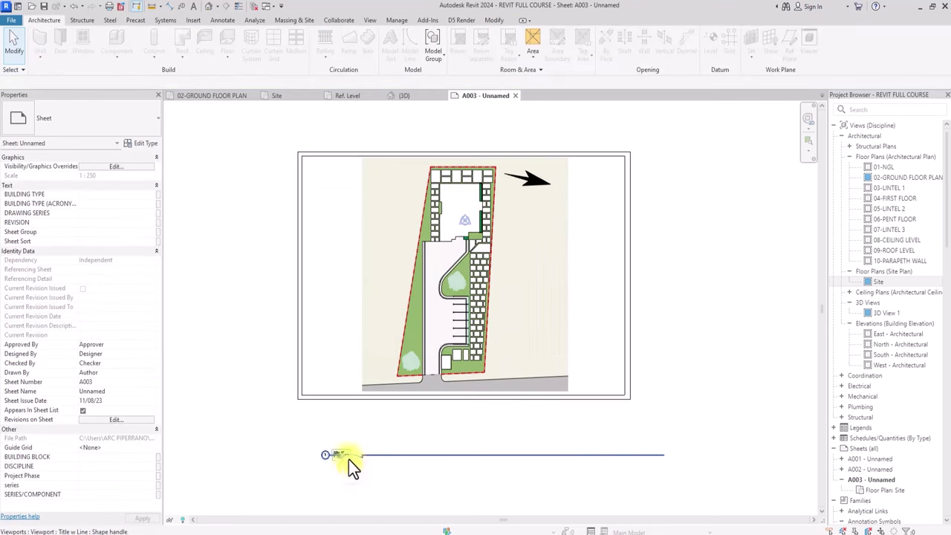
{"action": "left_click", "coordinate": [332, 395]}
{"action": "left_click_drag", "start_coordinate": [333, 388], "coordinate": [332, 390]}
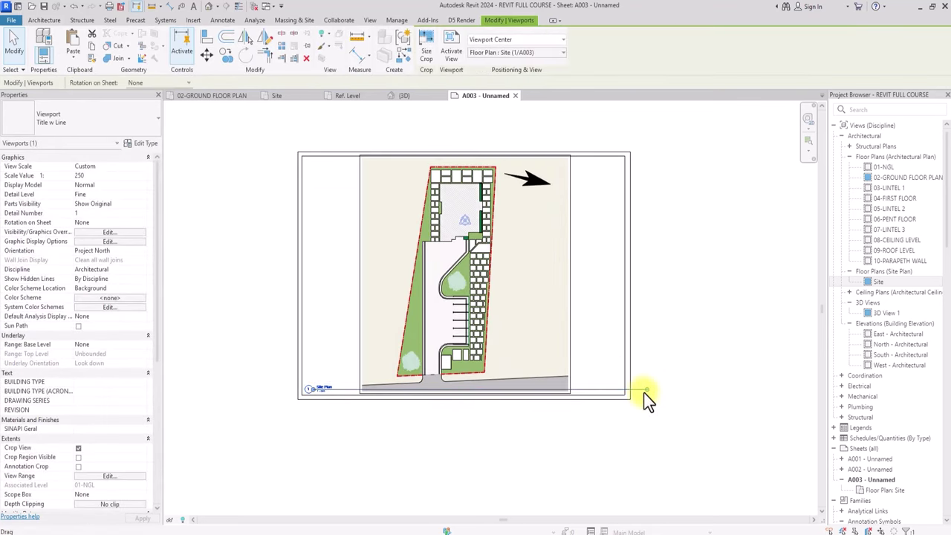
{"action": "left_click_drag", "start_coordinate": [352, 390], "coordinate": [336, 391]}
{"action": "left_click", "coordinate": [312, 437]}
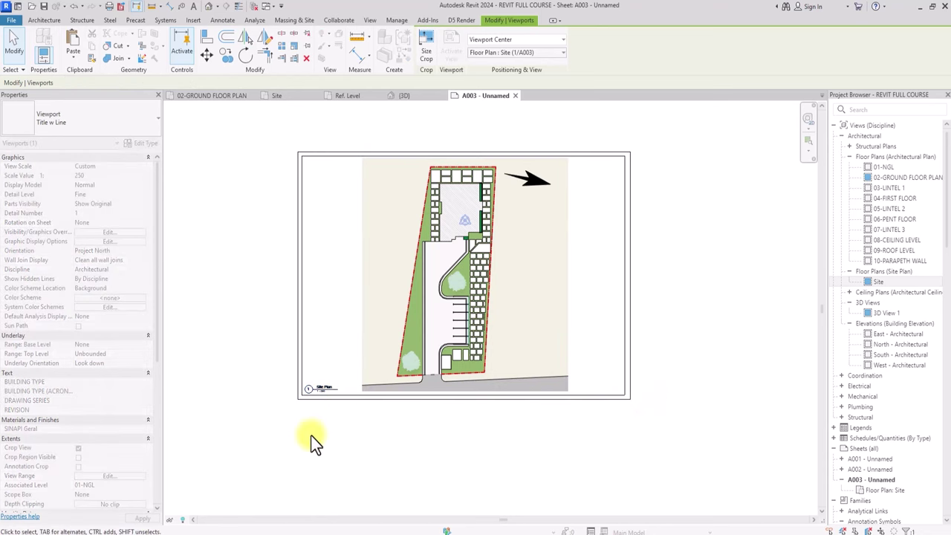
Activate the Site viewport, start the Text tool and duplicate the 2.25mm Trebuchet MS text type as 01-TEXT 1
{"action": "scroll", "coordinate": [312, 437], "scroll_direction": "up", "scroll_amount": 2}
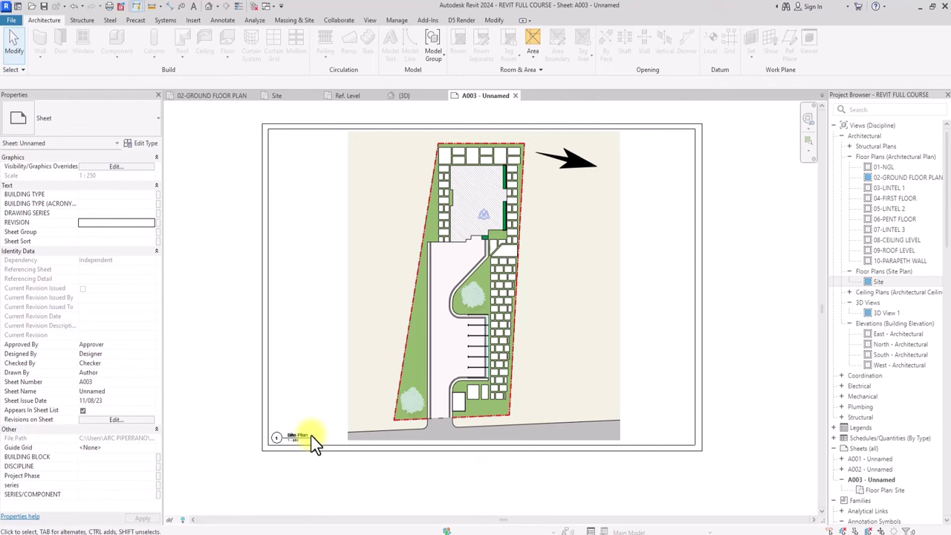
{"action": "double_click", "coordinate": [417, 307]}
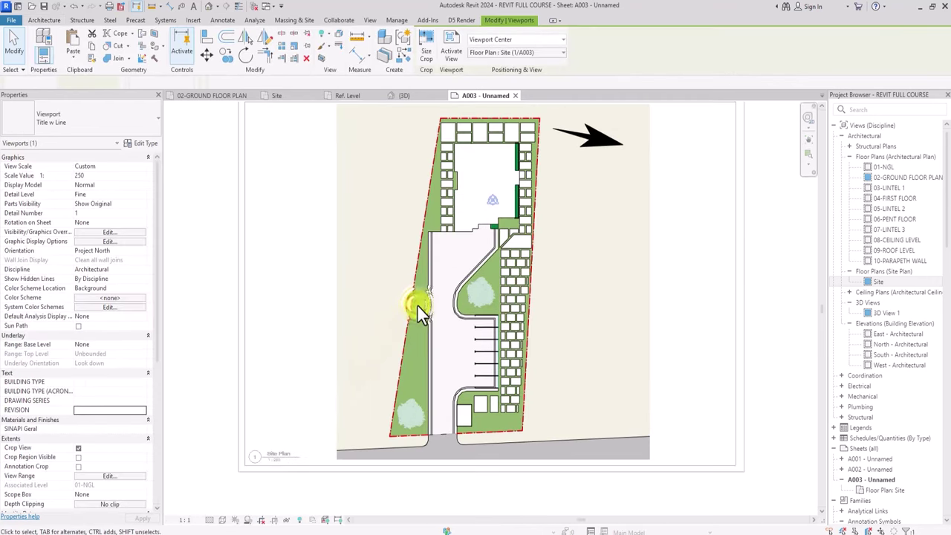
{"action": "scroll", "coordinate": [417, 306], "scroll_direction": "up", "scroll_amount": 1}
{"action": "middle_click_drag", "start_coordinate": [503, 260], "coordinate": [417, 304]}
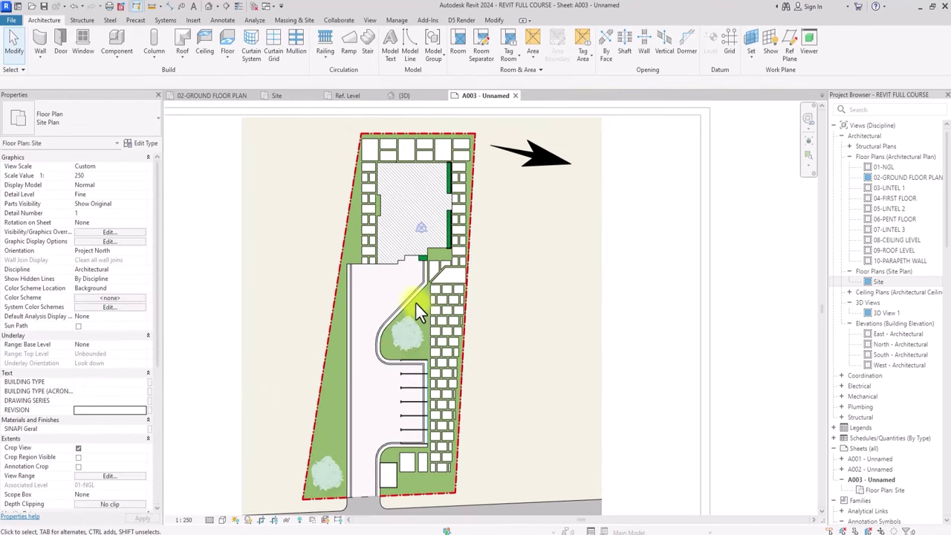
{"action": "left_click", "coordinate": [222, 20]}
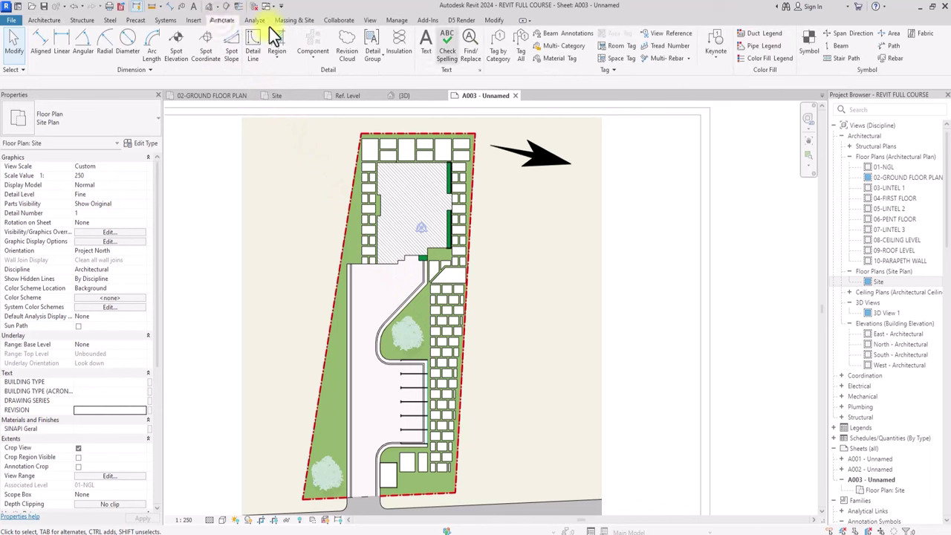
{"action": "left_click", "coordinate": [427, 43]}
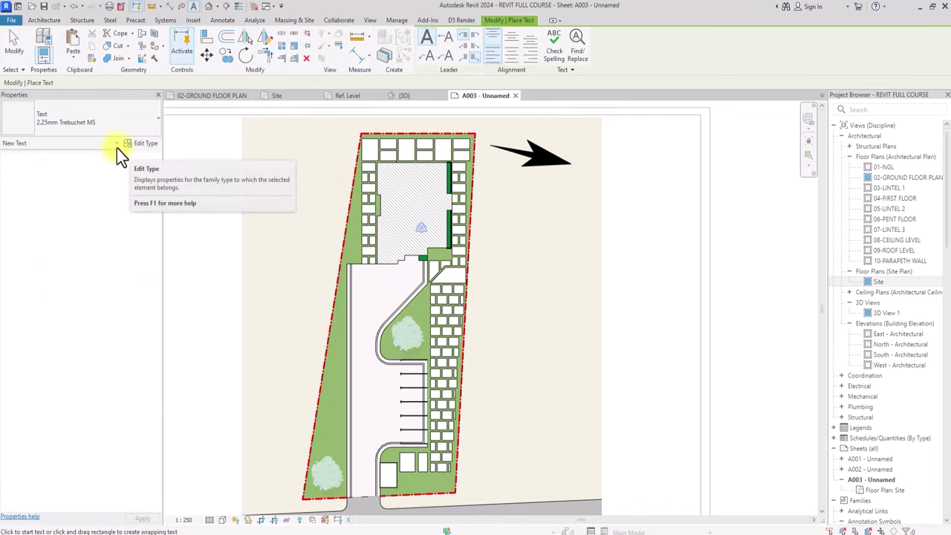
{"action": "left_click", "coordinate": [140, 144]}
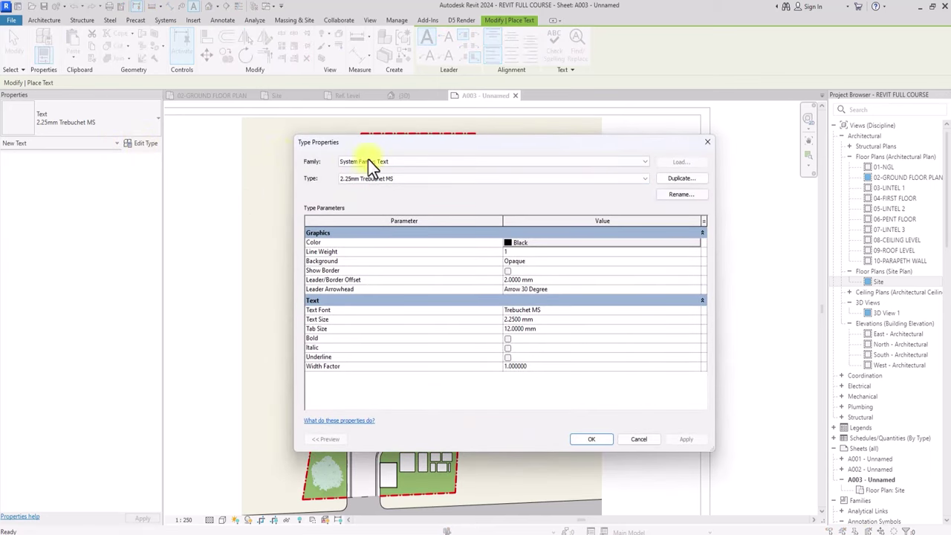
{"action": "left_click", "coordinate": [681, 178]}
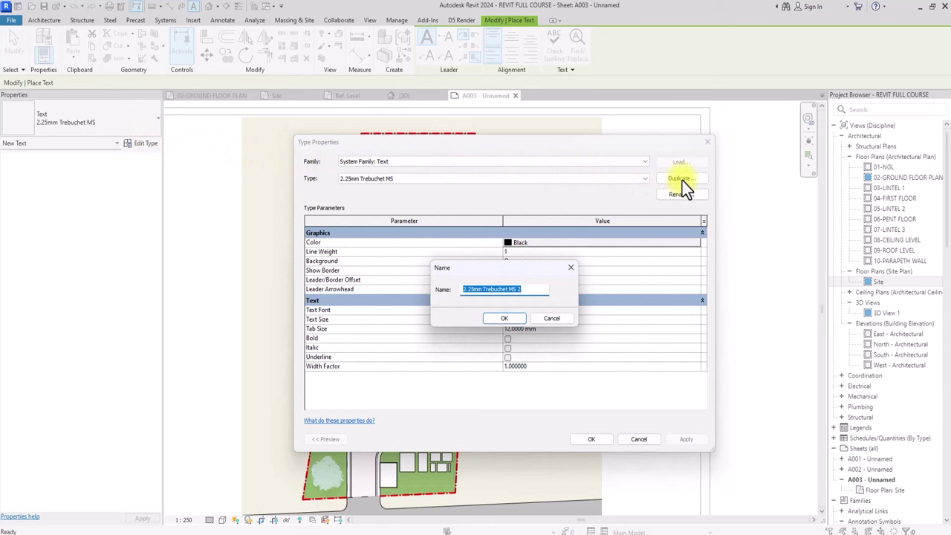
{"action": "type", "text": "01-TEXT 1"}
{"action": "left_click", "coordinate": [494, 318]}
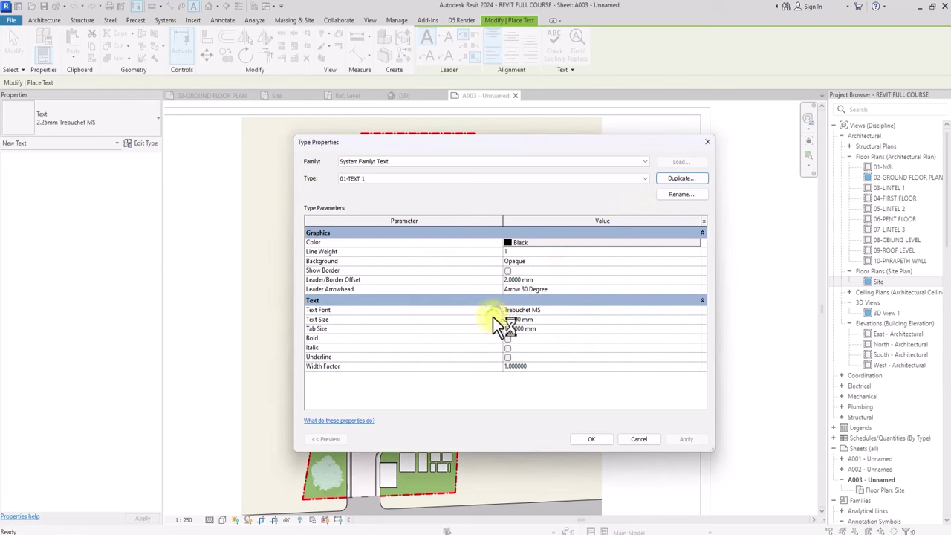
Set the 01-TEXT 1 type's font to Bebas Neue and its text size to 3 mm
{"action": "left_click", "coordinate": [589, 311]}
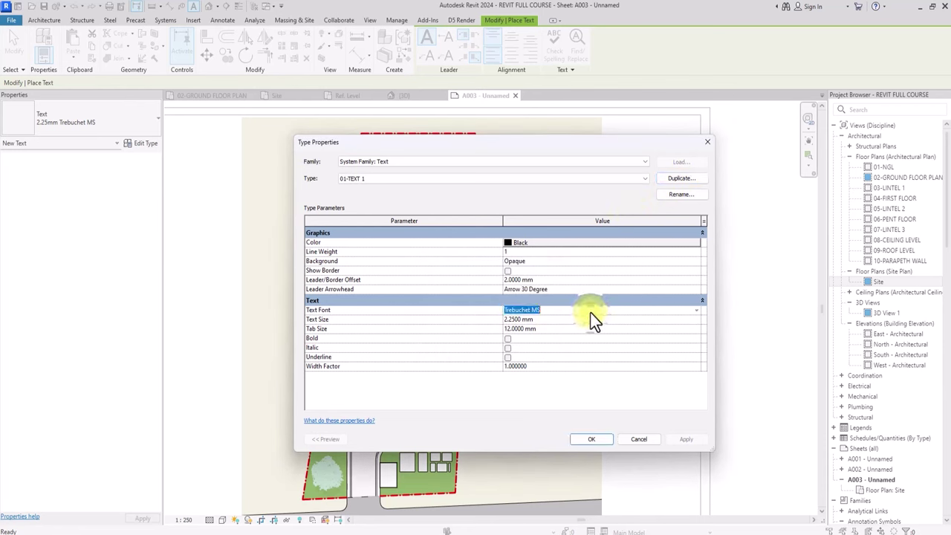
{"action": "type", "text": "Bebas Neue"}
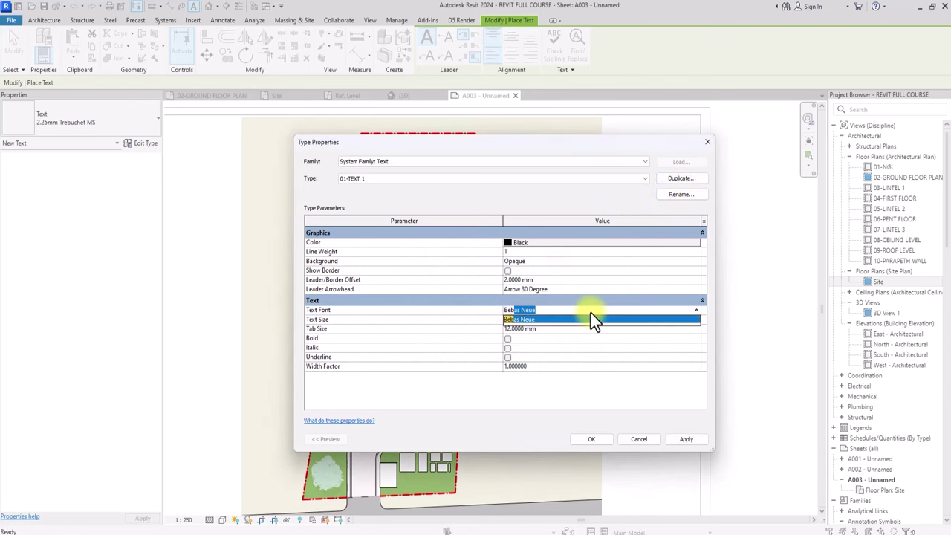
{"action": "left_click", "coordinate": [583, 320]}
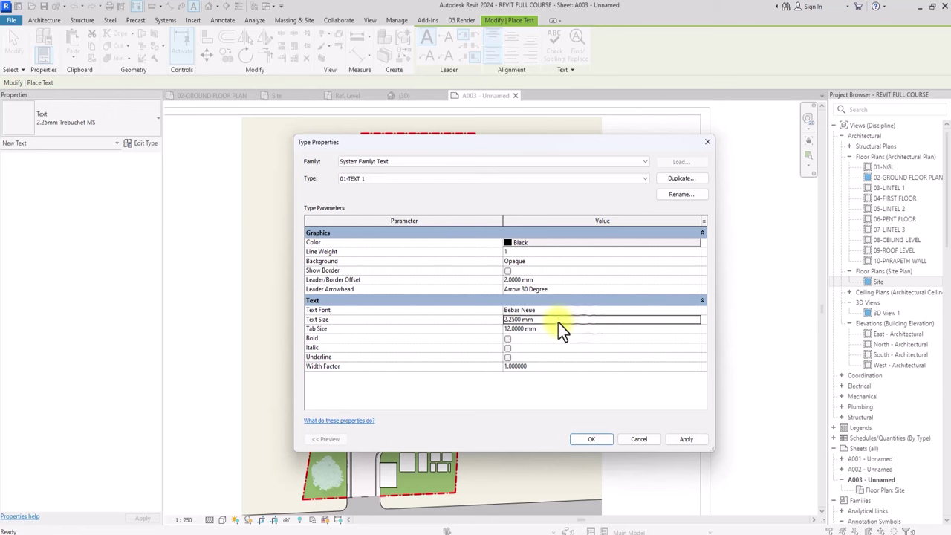
{"action": "left_click", "coordinate": [559, 321]}
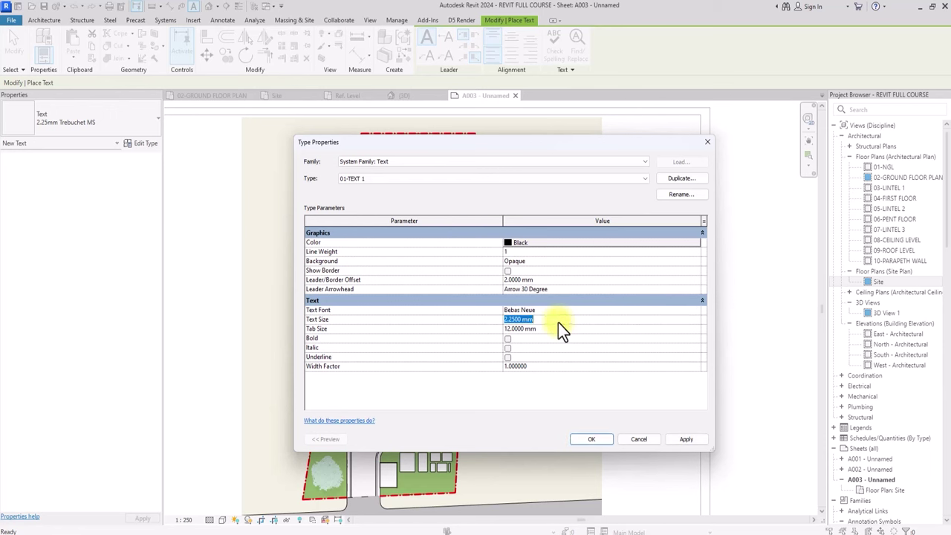
{"action": "type", "text": "3"}
{"action": "left_click", "coordinate": [586, 436]}
Place the text label MAIN BUILDING on the hatched building footprint and shift it slightly right to centre it
{"action": "scroll", "coordinate": [558, 414], "scroll_direction": "up", "scroll_amount": 4}
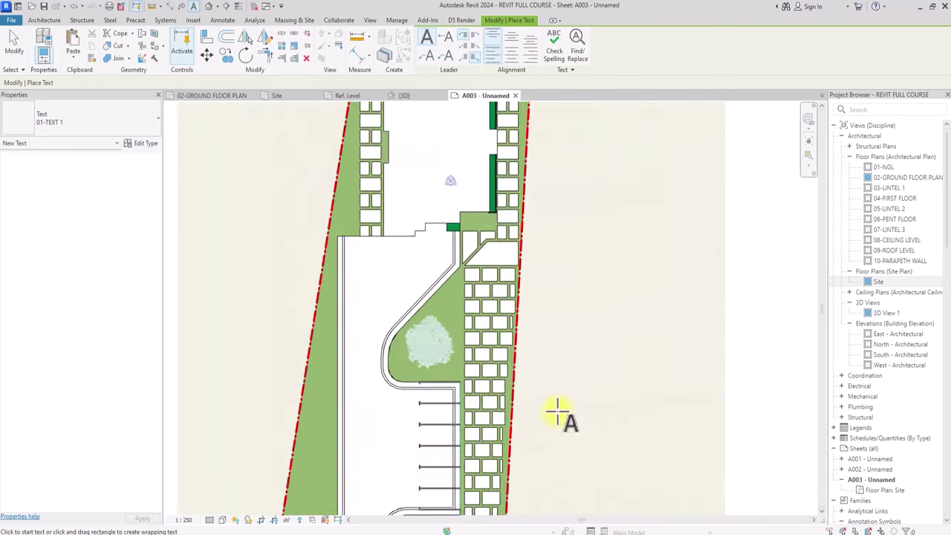
{"action": "left_click", "coordinate": [408, 293]}
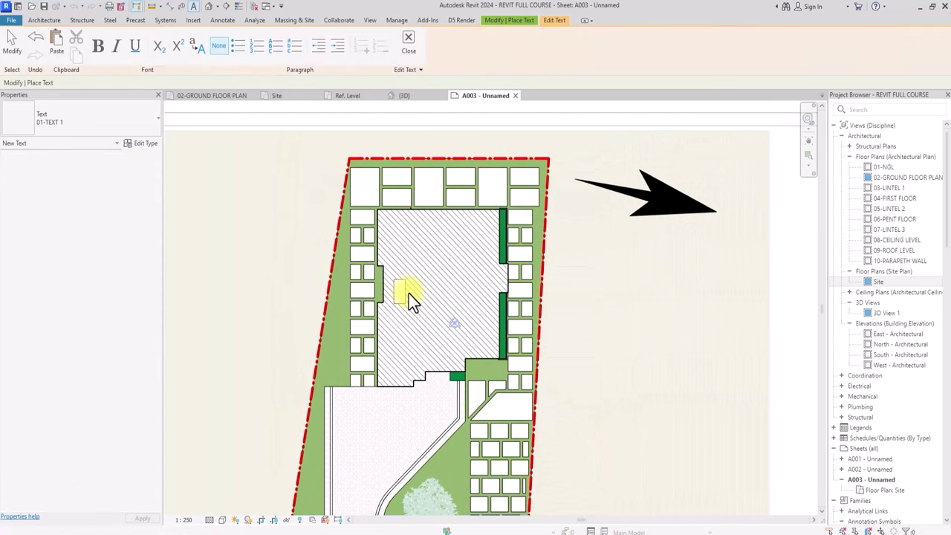
{"action": "type", "text": "MAIN BUILDING"}
{"action": "left_click", "coordinate": [382, 342]}
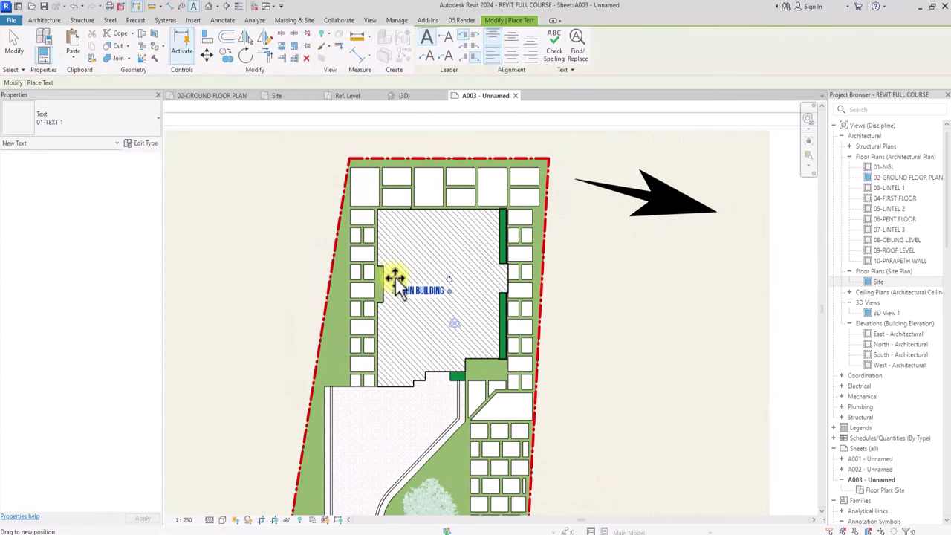
{"action": "left_click_drag", "start_coordinate": [393, 278], "coordinate": [409, 278]}
Place the text label PARKING LOTS beside the parking bay lines on the driveway
{"action": "middle_click_drag", "start_coordinate": [384, 446], "coordinate": [407, 280]}
{"action": "middle_click_drag", "start_coordinate": [422, 408], "coordinate": [407, 302]}
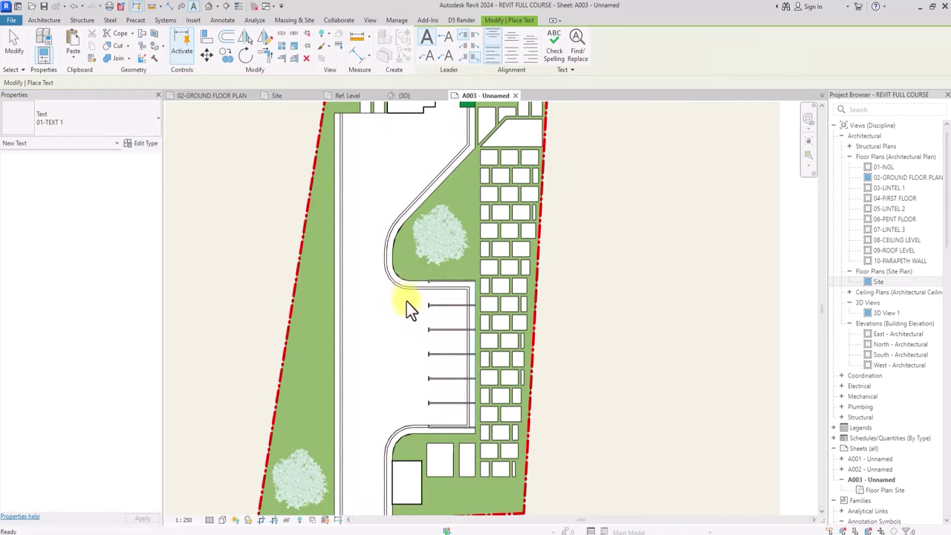
{"action": "left_click", "coordinate": [405, 355]}
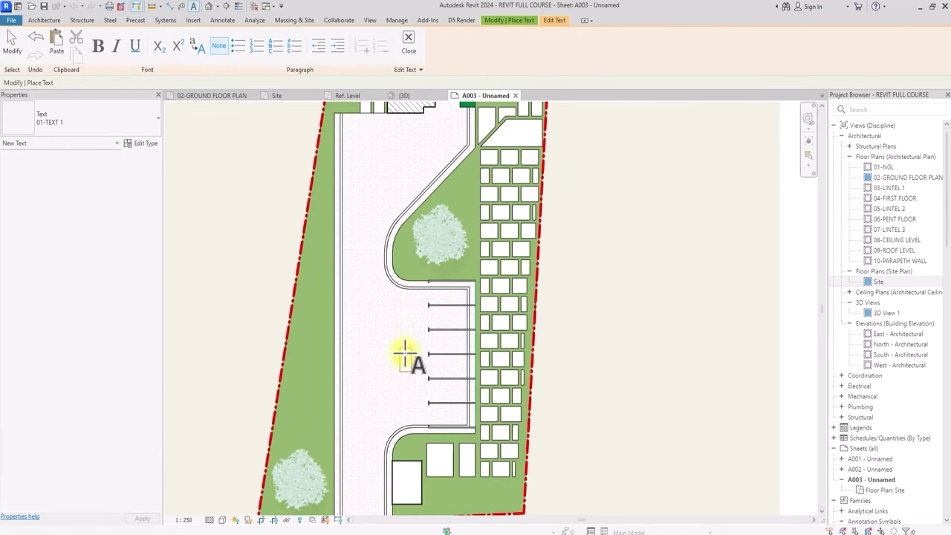
{"action": "type", "text": "PARKING LOTS"}
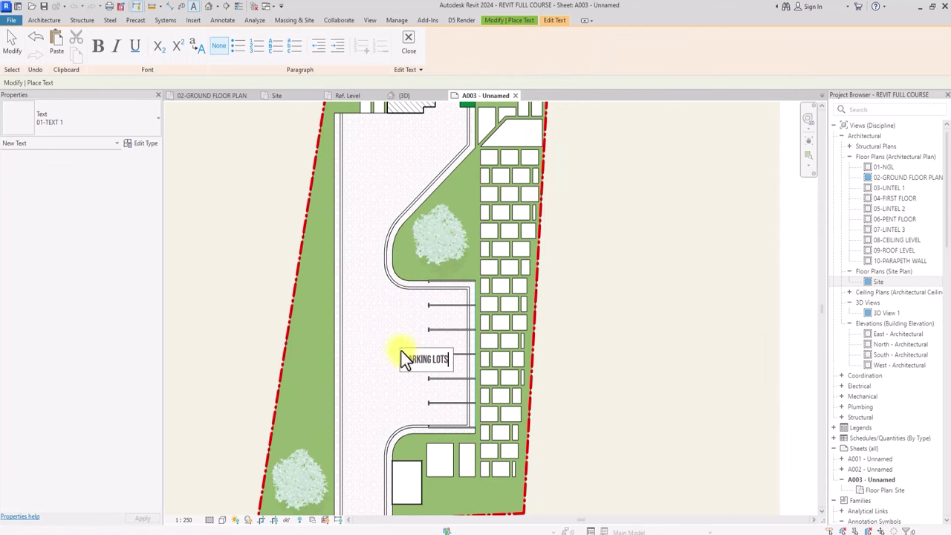
{"action": "left_click", "coordinate": [388, 343]}
Place the text label WALK WAY on the paving slabs beside the planted island
{"action": "scroll", "coordinate": [390, 341], "scroll_direction": "down", "scroll_amount": 1}
{"action": "scroll", "coordinate": [390, 342], "scroll_direction": "up", "scroll_amount": 5}
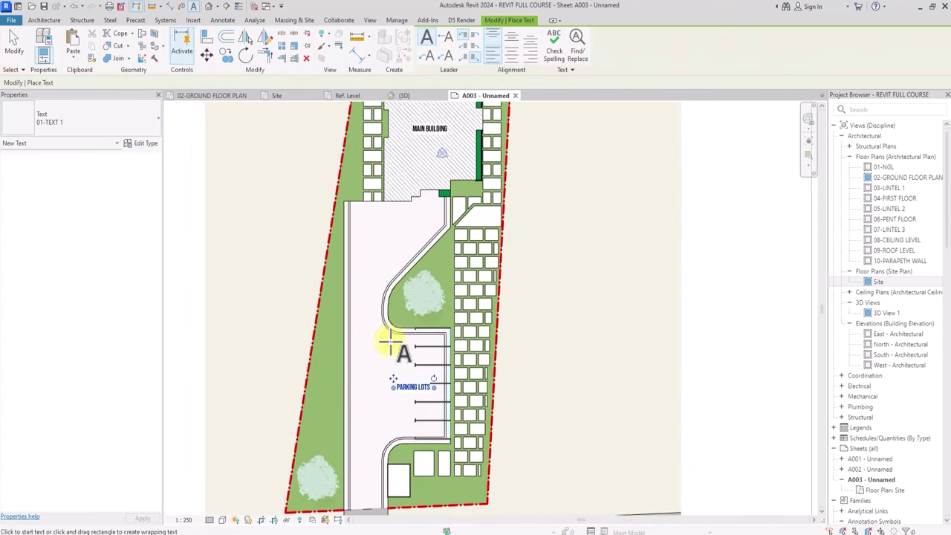
{"action": "scroll", "coordinate": [444, 292], "scroll_direction": "up", "scroll_amount": 1}
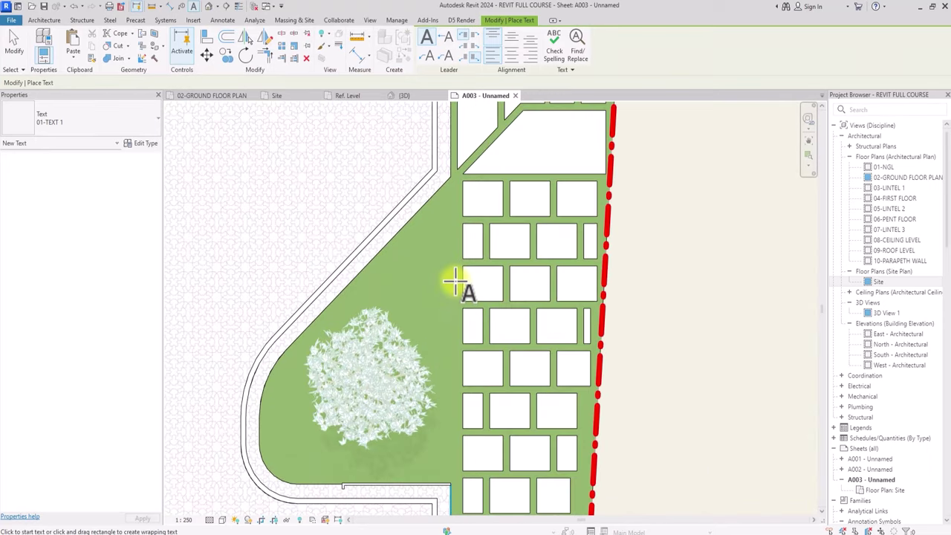
{"action": "left_click", "coordinate": [446, 273]}
{"action": "type", "text": "WA"}
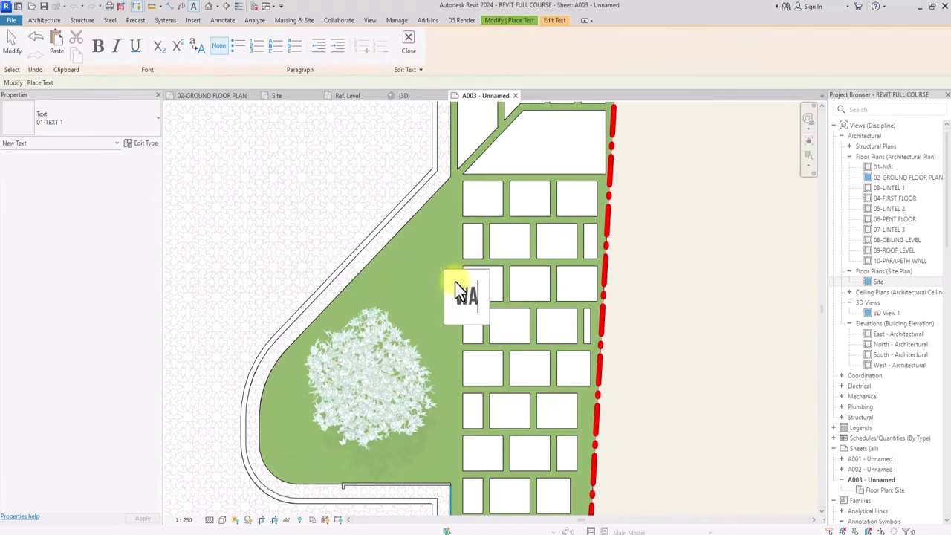
{"action": "type", "text": "LK WA"}
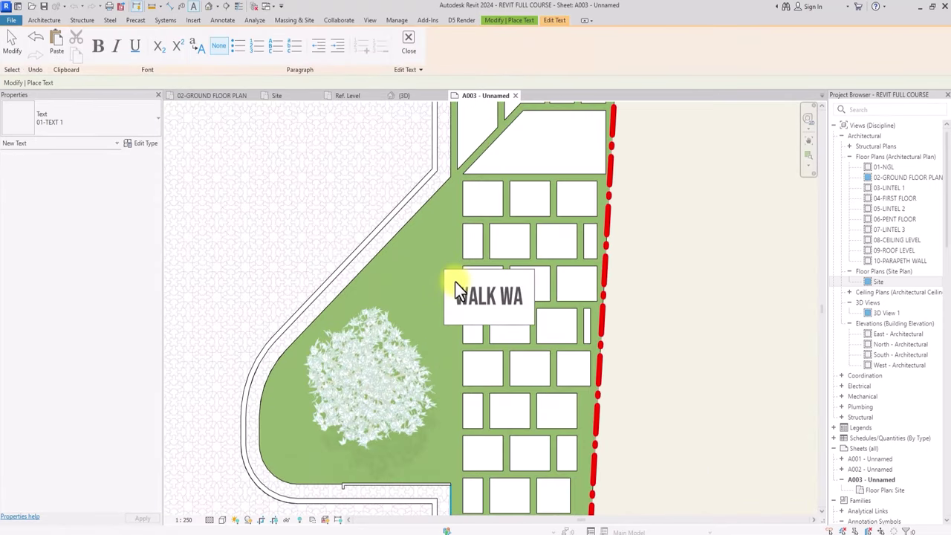
{"action": "type", "text": "Y"}
{"action": "key", "text": "Escape"}
Place the text label SITE ACCESS on the road at the driveway entrance
{"action": "scroll", "coordinate": [450, 260], "scroll_direction": "down", "scroll_amount": 3}
{"action": "scroll", "coordinate": [448, 257], "scroll_direction": "down", "scroll_amount": 1}
{"action": "middle_click_drag", "start_coordinate": [320, 397], "coordinate": [448, 257]}
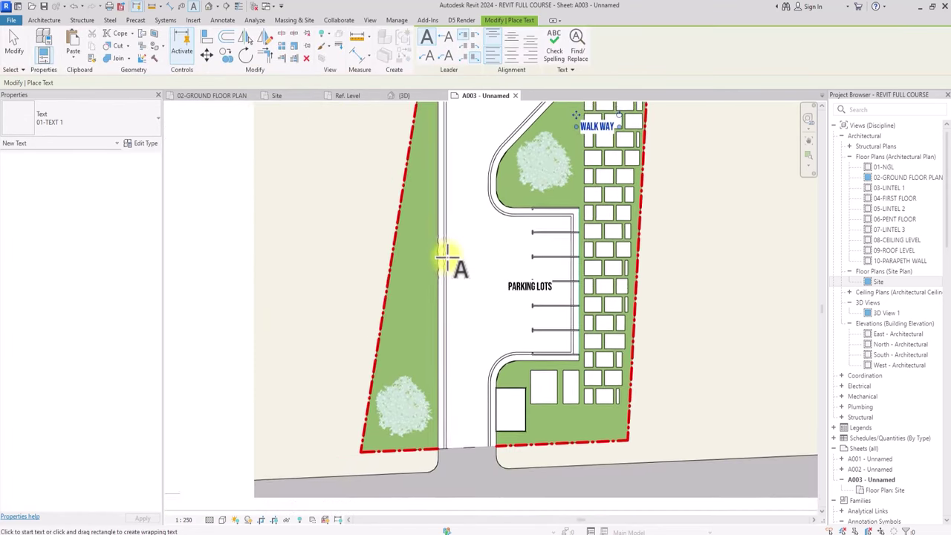
{"action": "middle_click_drag", "start_coordinate": [461, 424], "coordinate": [420, 290]}
{"action": "scroll", "coordinate": [401, 318], "scroll_direction": "up", "scroll_amount": 3}
{"action": "left_click", "coordinate": [399, 318]}
{"action": "left_click", "coordinate": [399, 316]}
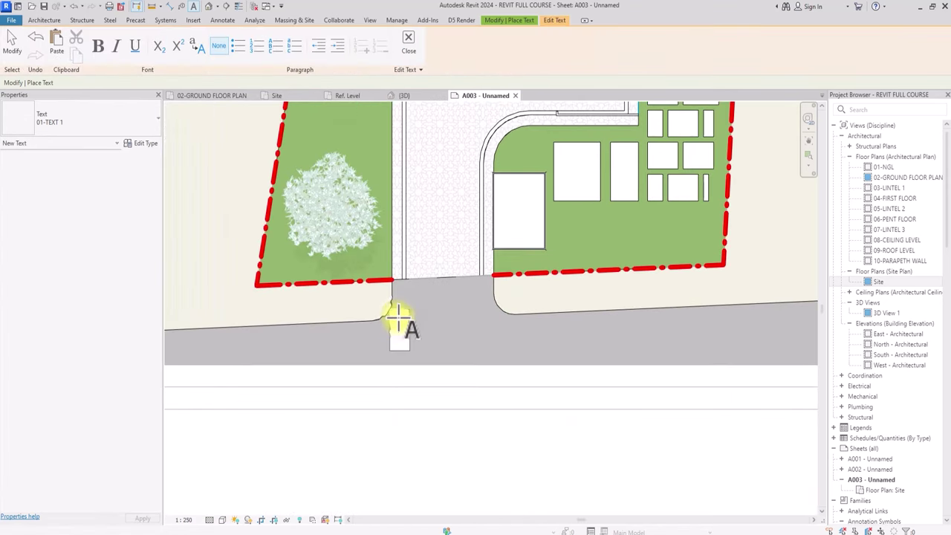
{"action": "type", "text": "SA ACCESS"}
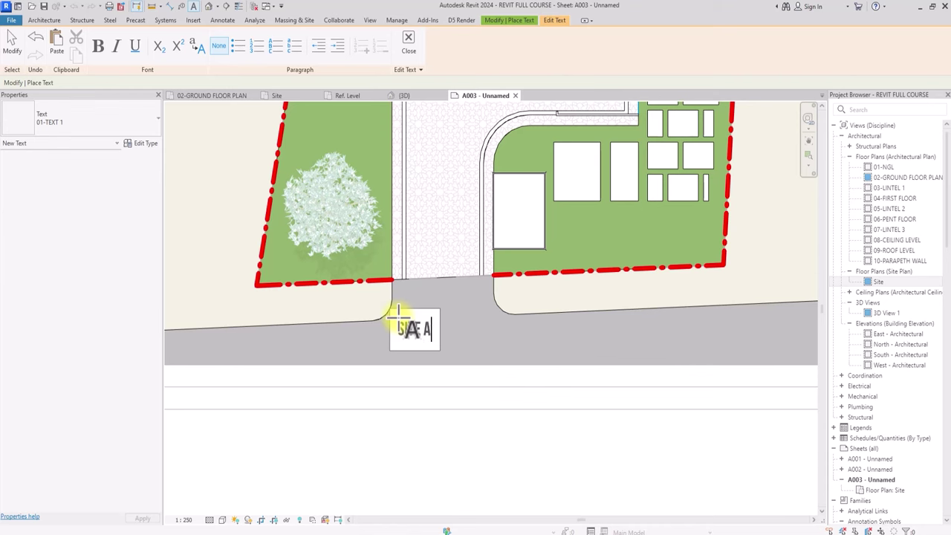
{"action": "left_click", "coordinate": [383, 199]}
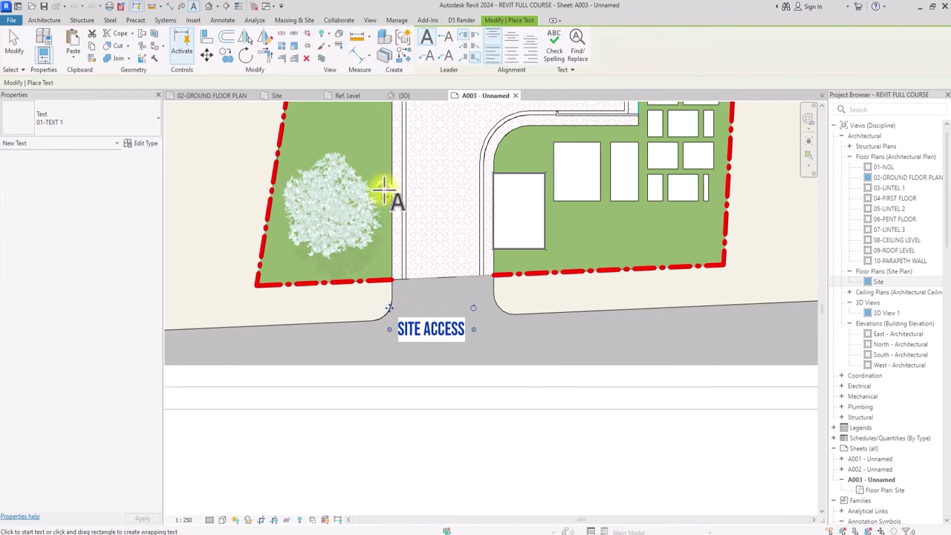
Place the text label MAIN ACCESS on the driveway just below the main building's entrance and deactivate the Site view on the sheet
{"action": "scroll", "coordinate": [382, 187], "scroll_direction": "down", "scroll_amount": 4}
{"action": "scroll", "coordinate": [382, 187], "scroll_direction": "up", "scroll_amount": 3}
{"action": "middle_click_drag", "start_coordinate": [392, 194], "coordinate": [352, 279]}
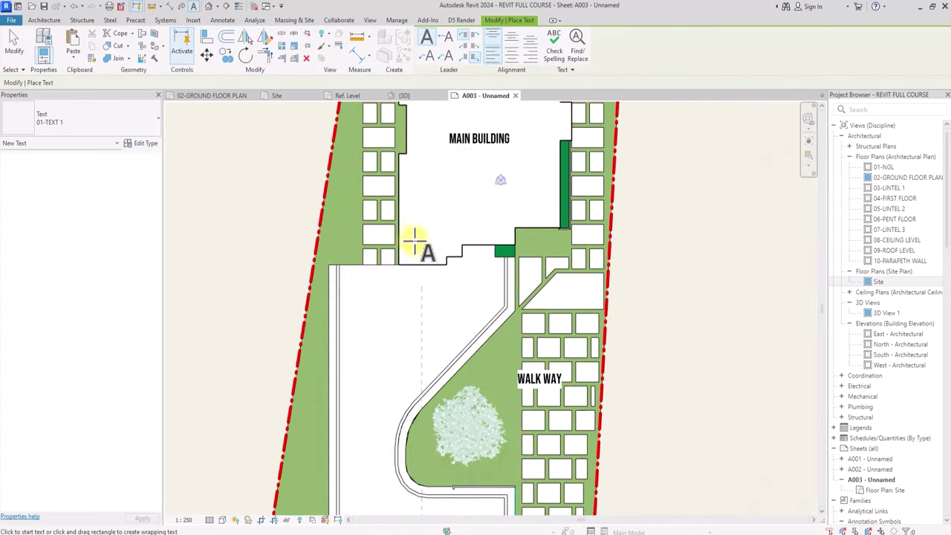
{"action": "left_click", "coordinate": [436, 276]}
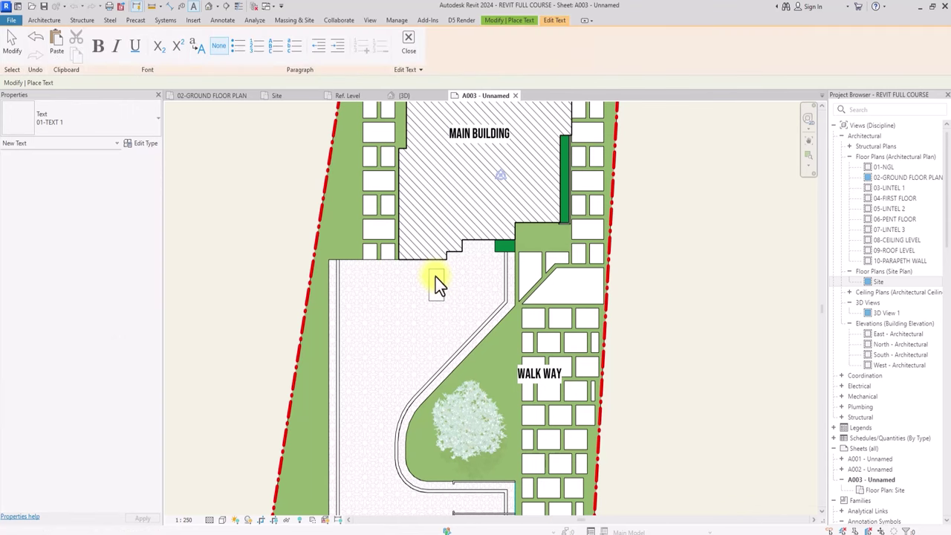
{"action": "type", "text": "MAIN ACCESS"}
{"action": "left_click", "coordinate": [433, 326]}
{"action": "scroll", "coordinate": [433, 326], "scroll_direction": "down", "scroll_amount": 5}
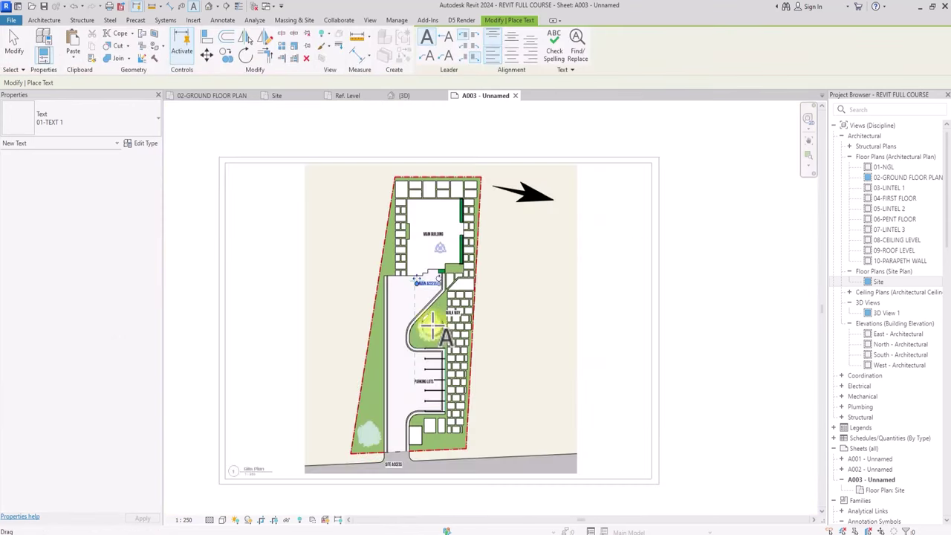
{"action": "key", "text": "Escape"}
{"action": "scroll", "coordinate": [433, 326], "scroll_direction": "up", "scroll_amount": 3}
{"action": "scroll", "coordinate": [476, 297], "scroll_direction": "down", "scroll_amount": 5}
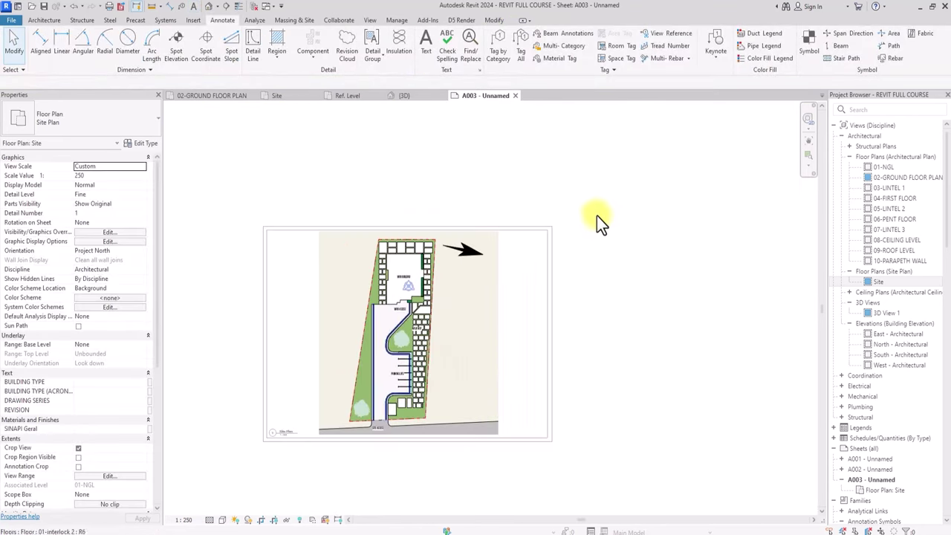
{"action": "double_click", "coordinate": [603, 210]}
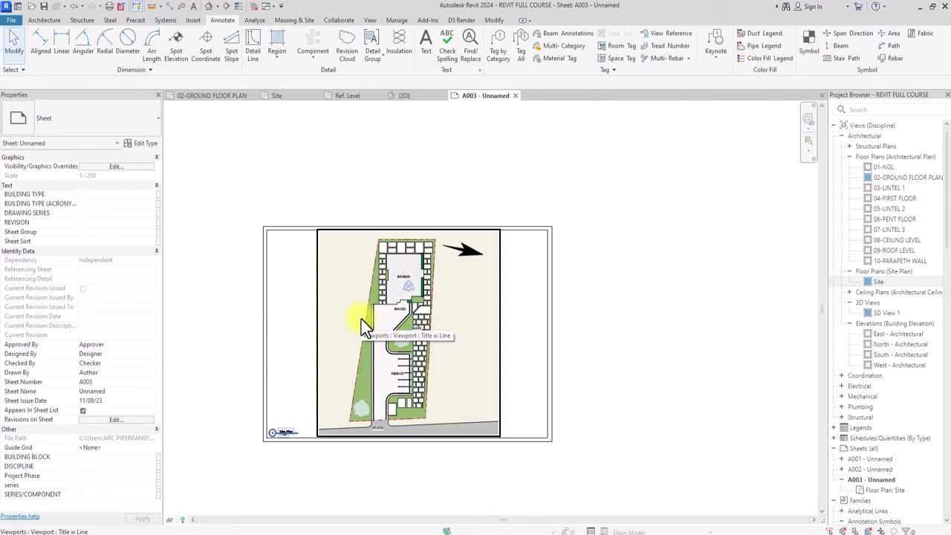
Start a print to Microsoft Print to PDF with selected views/sheets as the range, combined into a single file
{"action": "key", "text": "ctrl+p"}
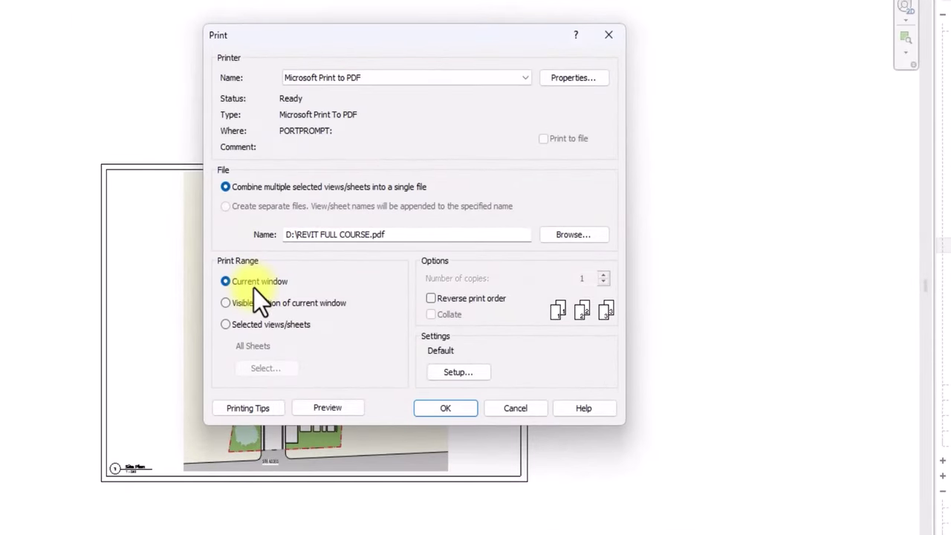
{"action": "left_click", "coordinate": [225, 325]}
{"action": "left_click", "coordinate": [225, 206]}
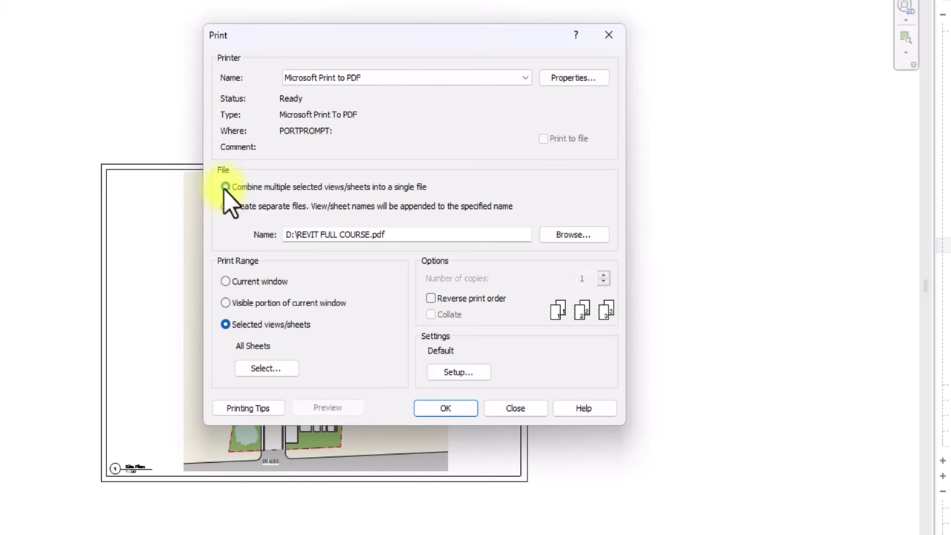
Filter the print selection to sheets only and include just sheet A003, without saving the settings for future sessions
{"action": "left_click", "coordinate": [267, 369]}
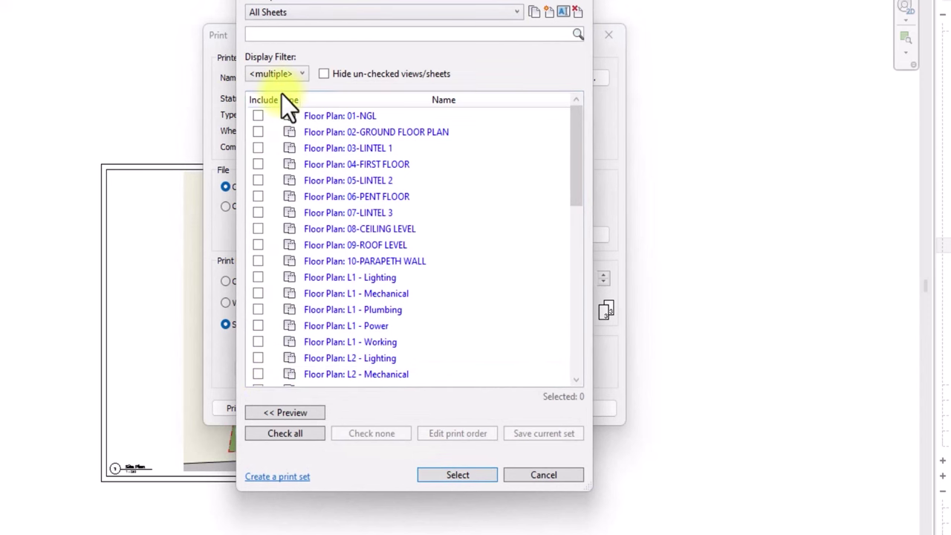
{"action": "left_click", "coordinate": [276, 73]}
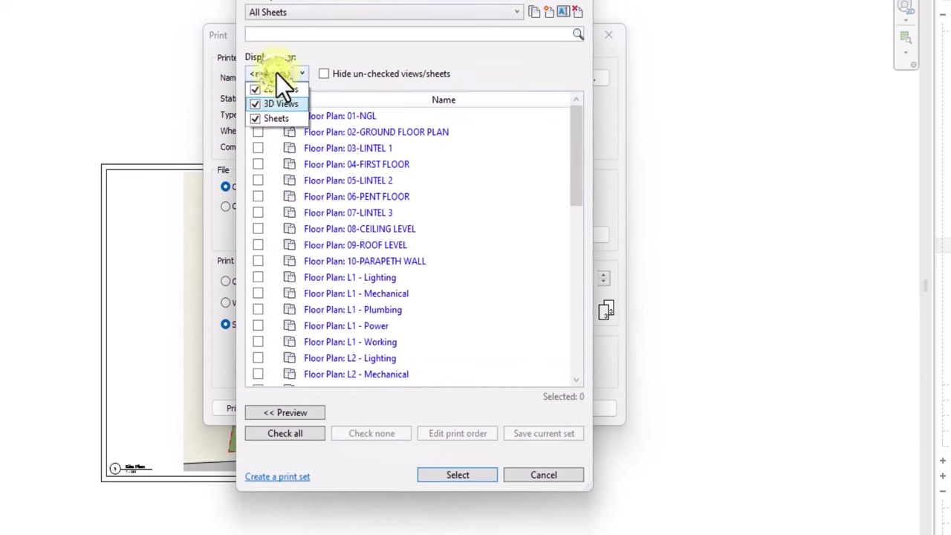
{"action": "left_click", "coordinate": [254, 103]}
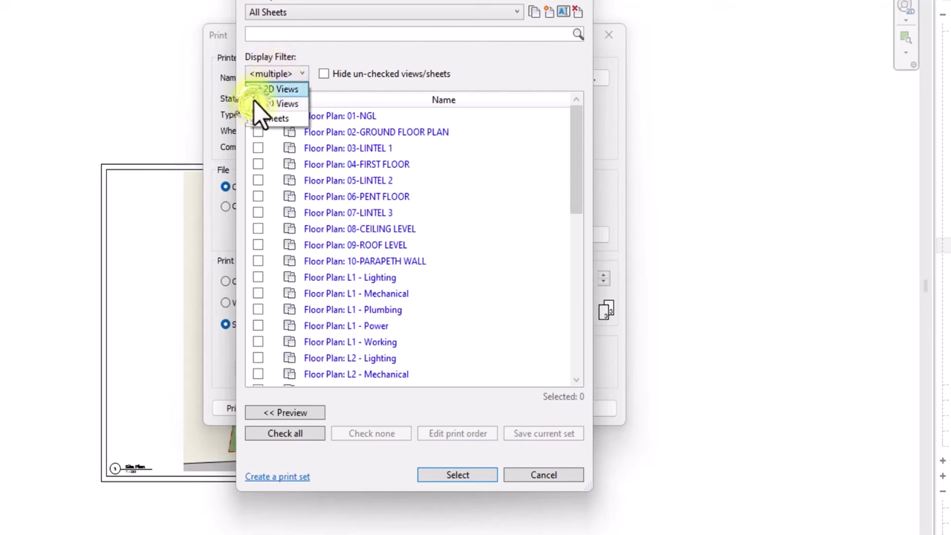
{"action": "left_click", "coordinate": [255, 90]}
{"action": "left_click", "coordinate": [283, 200]}
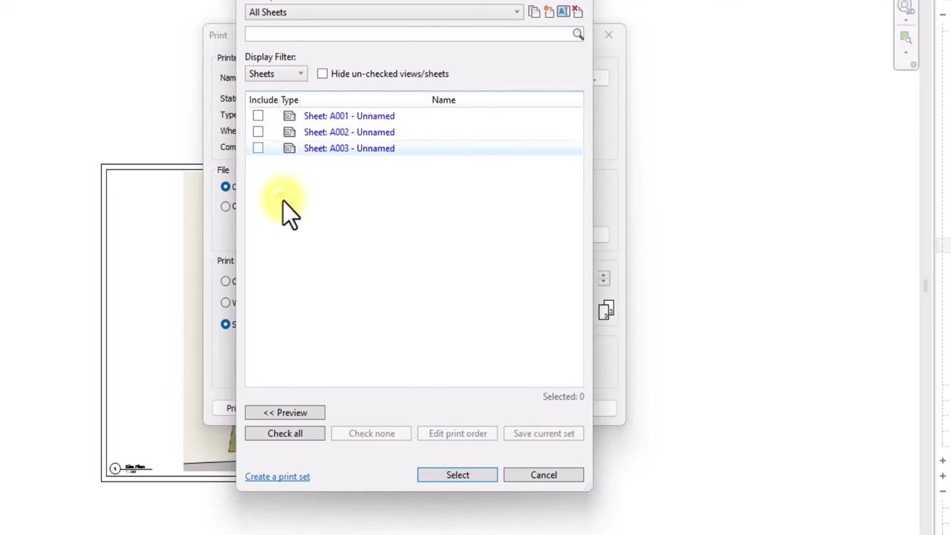
{"action": "left_click", "coordinate": [257, 151]}
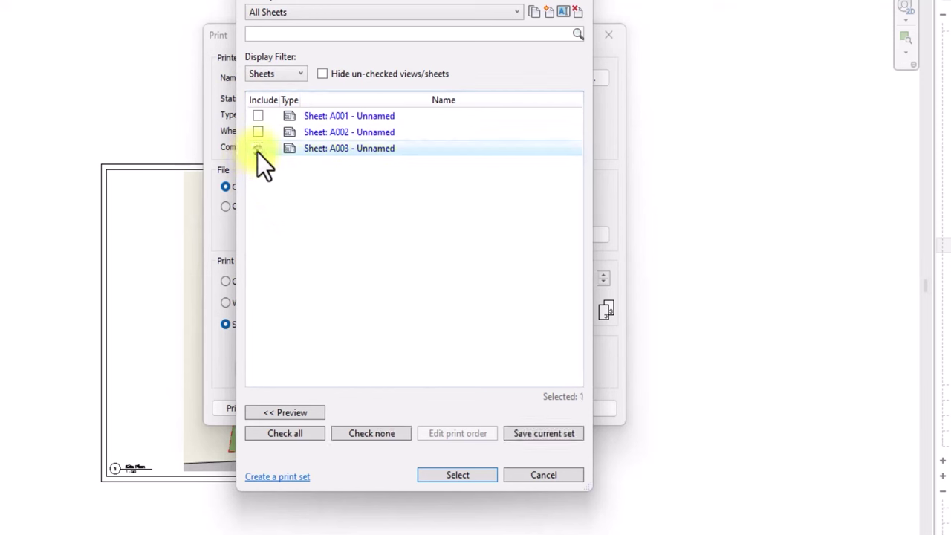
{"action": "left_click", "coordinate": [458, 476]}
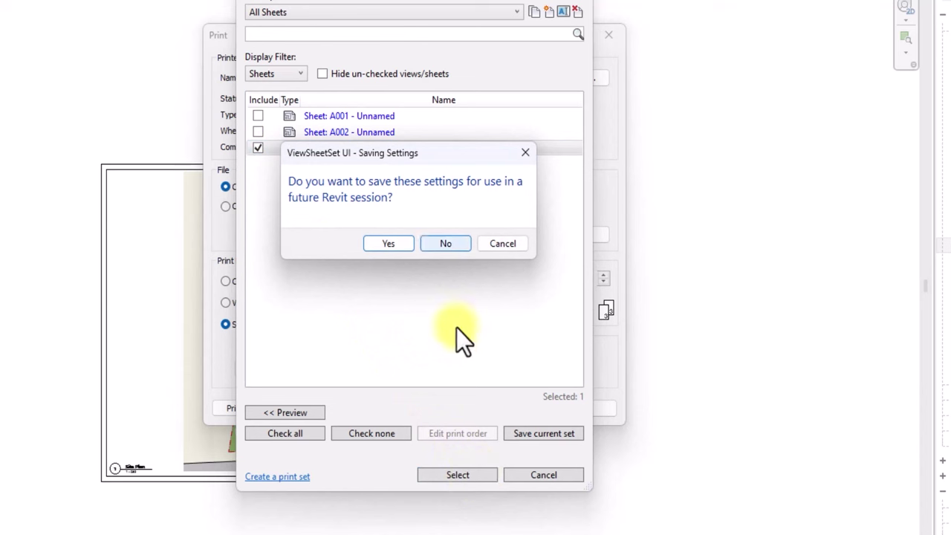
{"action": "left_click", "coordinate": [449, 244]}
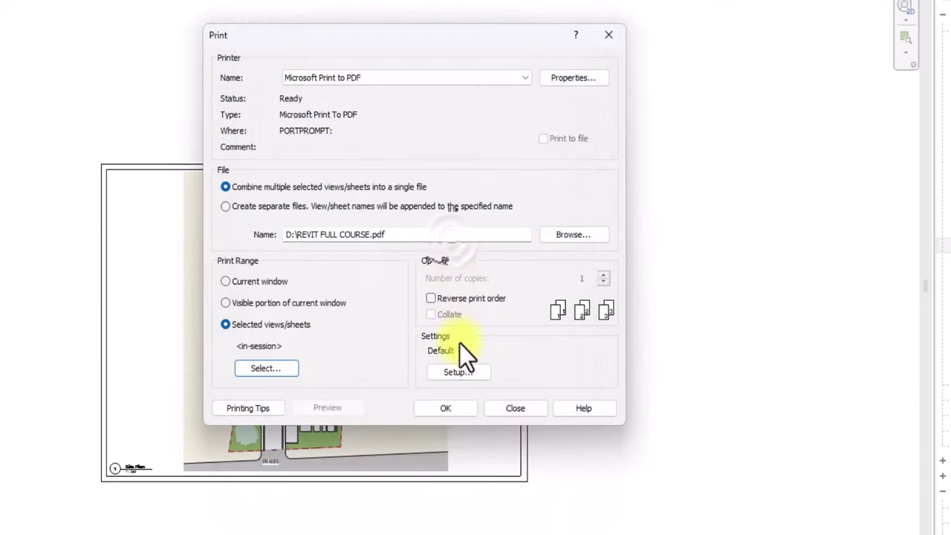
Configure the print setup for A3 paper, offset from corner with no margin, at 100% zoom
{"action": "left_click", "coordinate": [461, 372]}
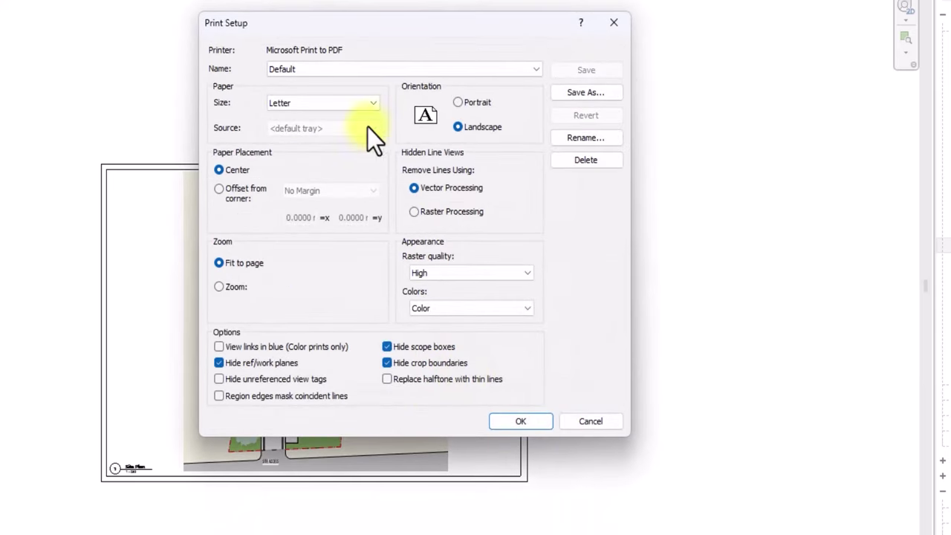
{"action": "left_click", "coordinate": [358, 101]}
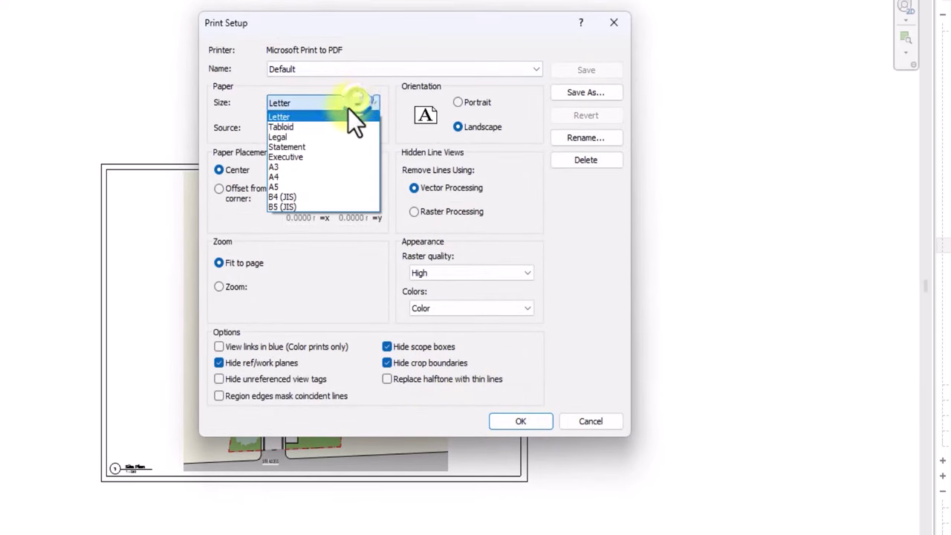
{"action": "left_click", "coordinate": [285, 166]}
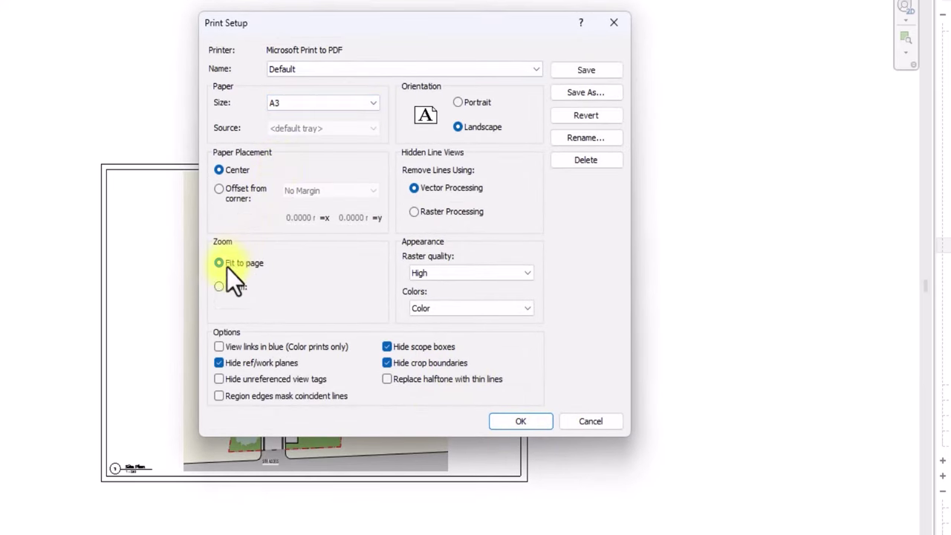
{"action": "left_click", "coordinate": [218, 287]}
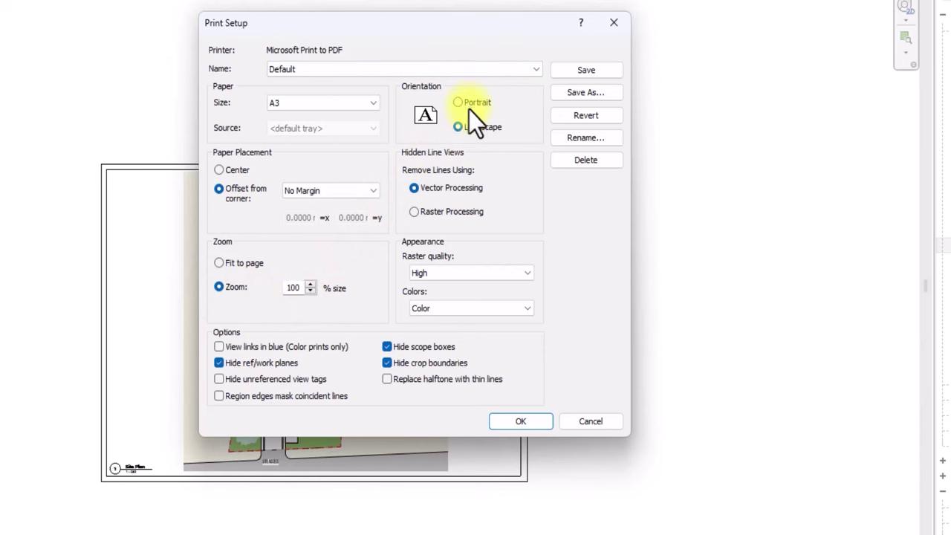
{"action": "left_click", "coordinate": [519, 421]}
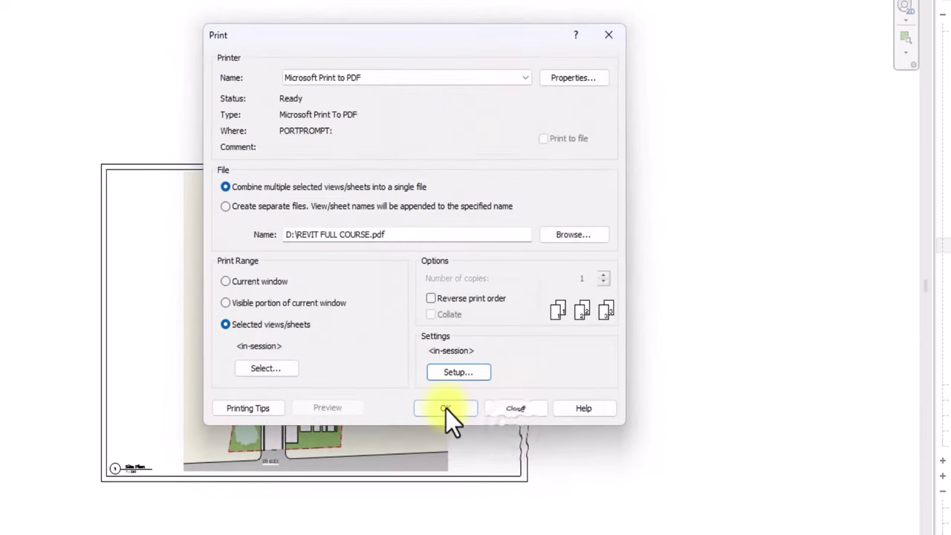
Print the sheet to a PDF named SITE PLOTTING in the 05-plotting site folder
{"action": "left_click", "coordinate": [446, 408]}
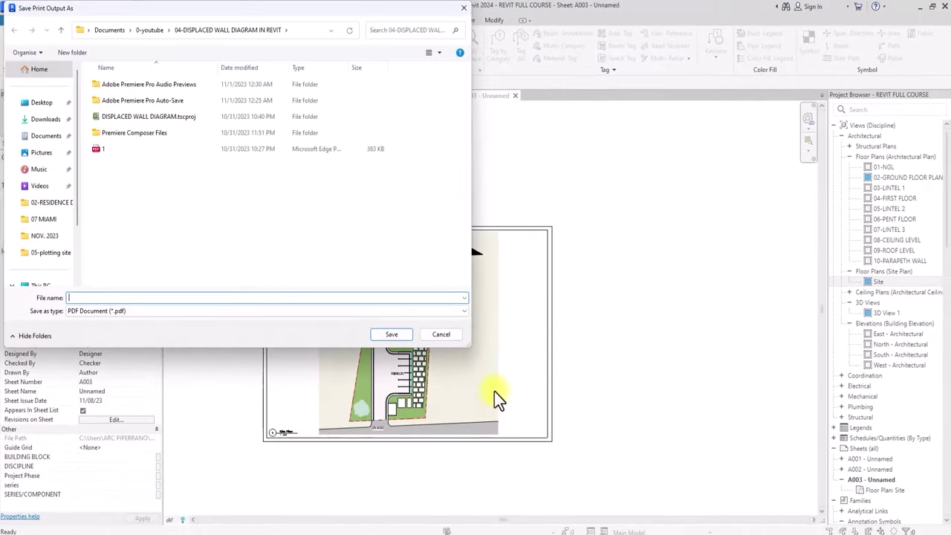
{"action": "left_click", "coordinate": [153, 298]}
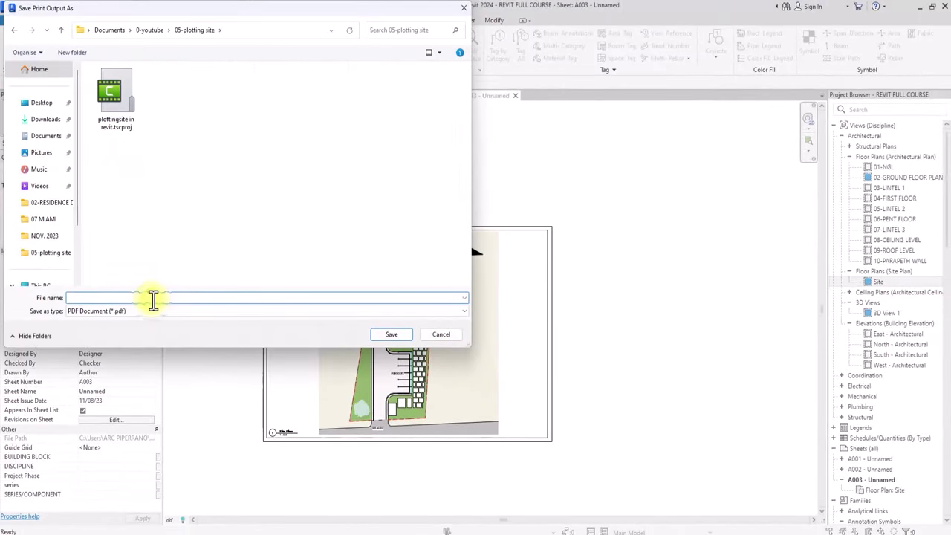
{"action": "type", "text": "SITE PLOTTING"}
{"action": "left_click", "coordinate": [390, 335]}
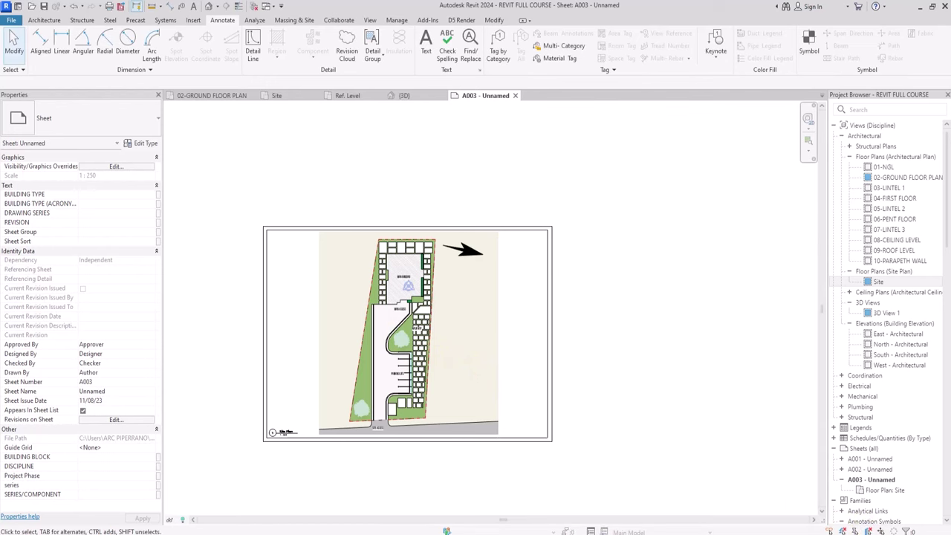
Switch to File Explorer, open SITE PLOTTING.pdf from the 05-plotting site folder, and examine the printed site plan and its labels
{"action": "left_click", "coordinate": [595, 534]}
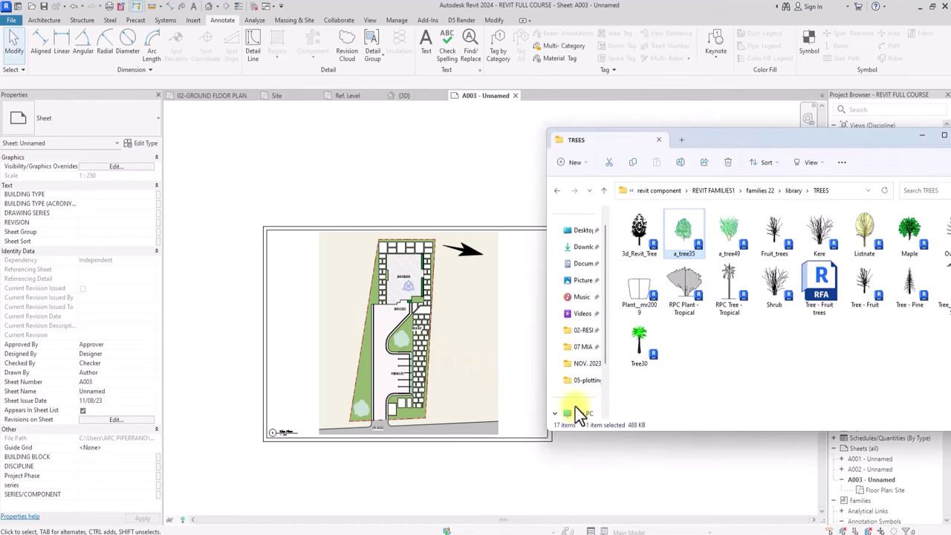
{"action": "left_click", "coordinate": [587, 379]}
{"action": "double_click", "coordinate": [651, 265]}
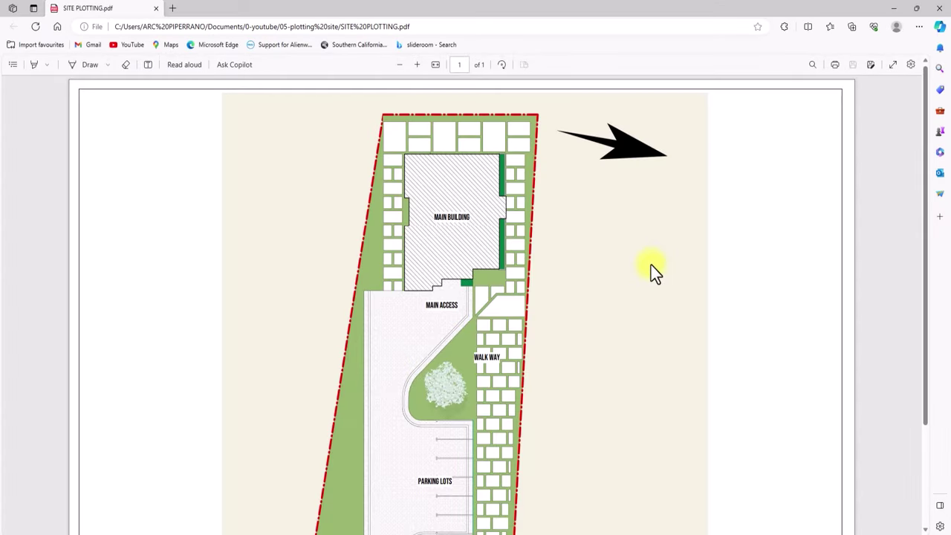
{"action": "scroll", "coordinate": [651, 266], "scroll_direction": "down", "scroll_amount": 3}
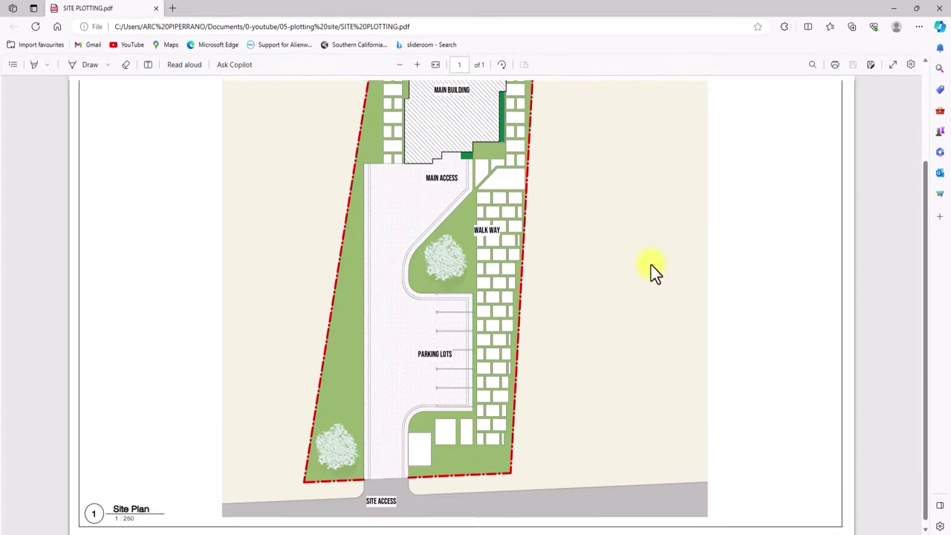
{"action": "scroll", "coordinate": [650, 265], "scroll_direction": "up", "scroll_amount": 3}
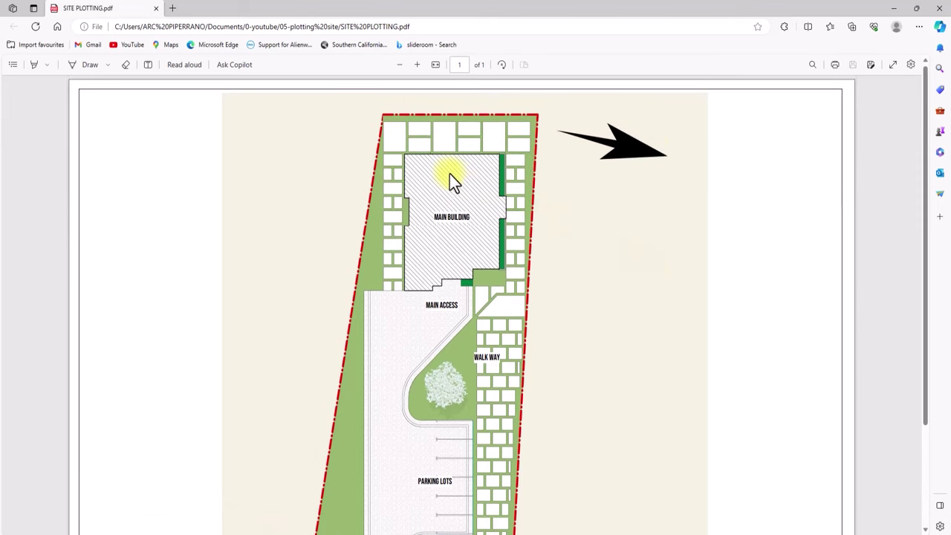